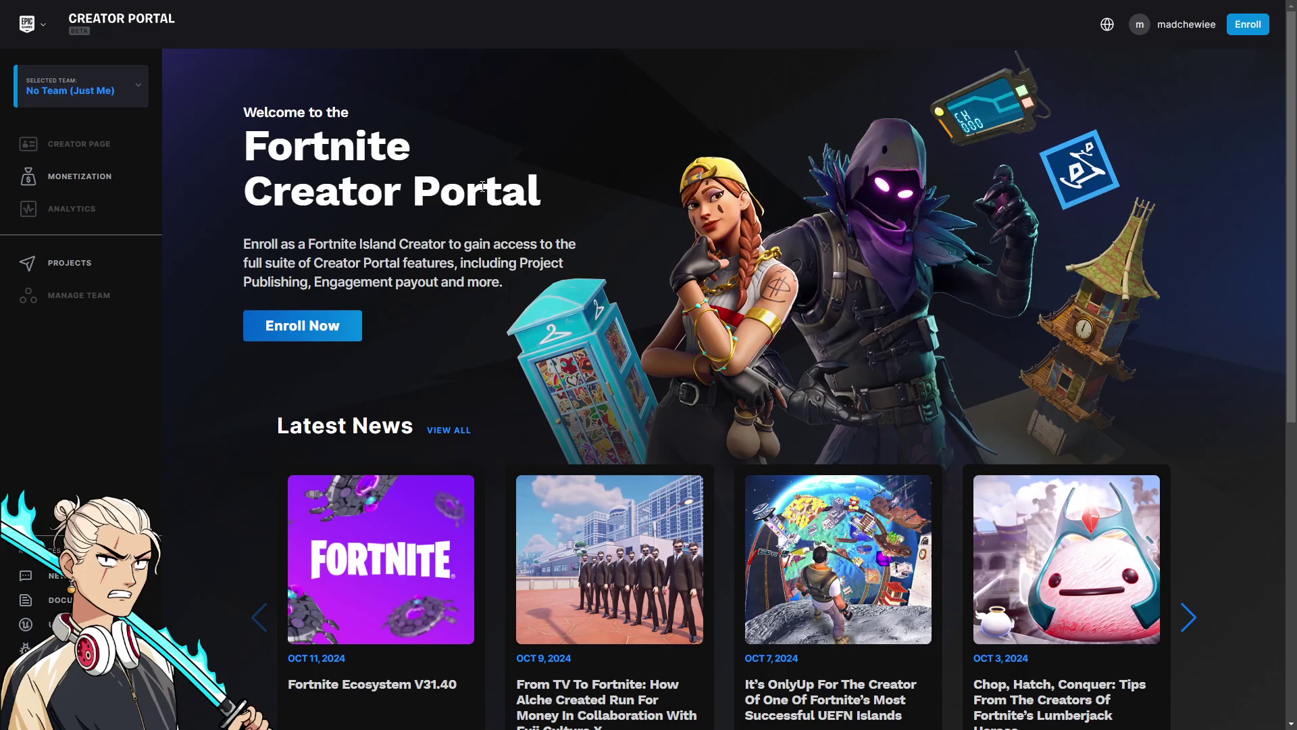
Start creating a new UEFN team from the team selection and name it GDD Team Test
click(122, 101)
click(540, 120)
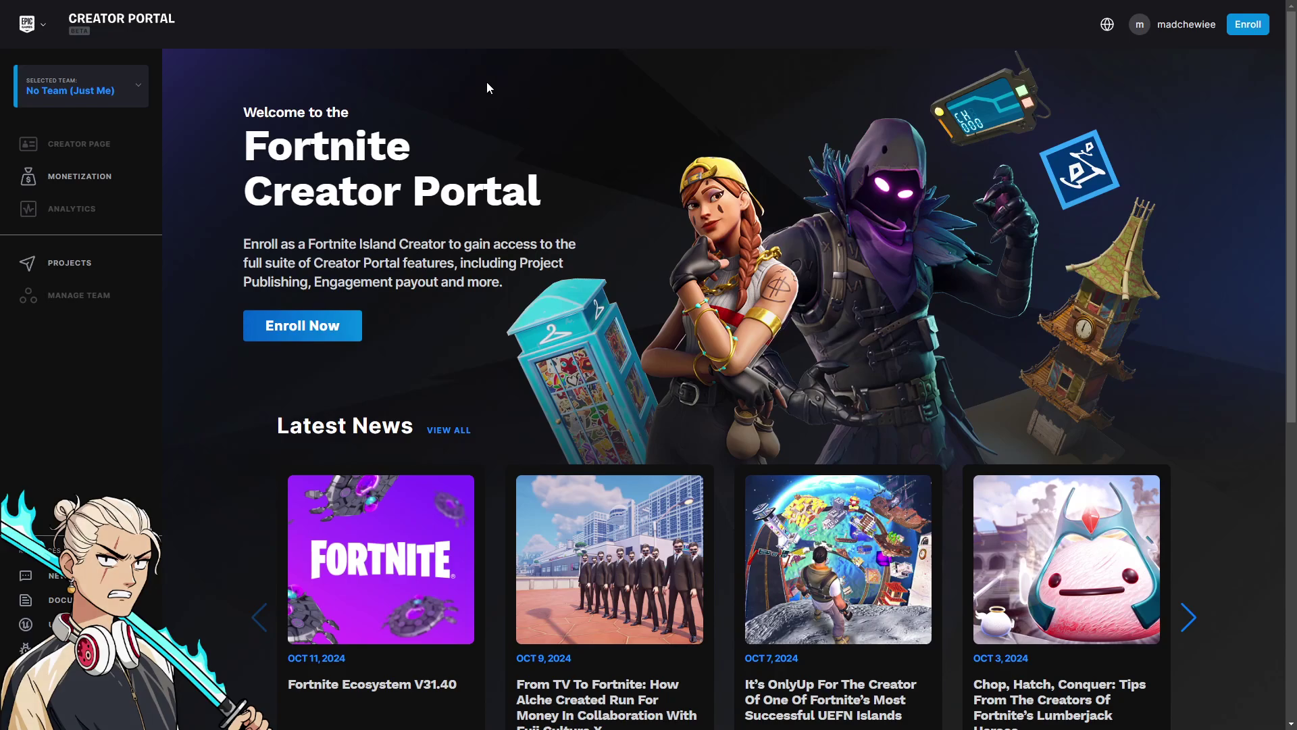
click(72, 88)
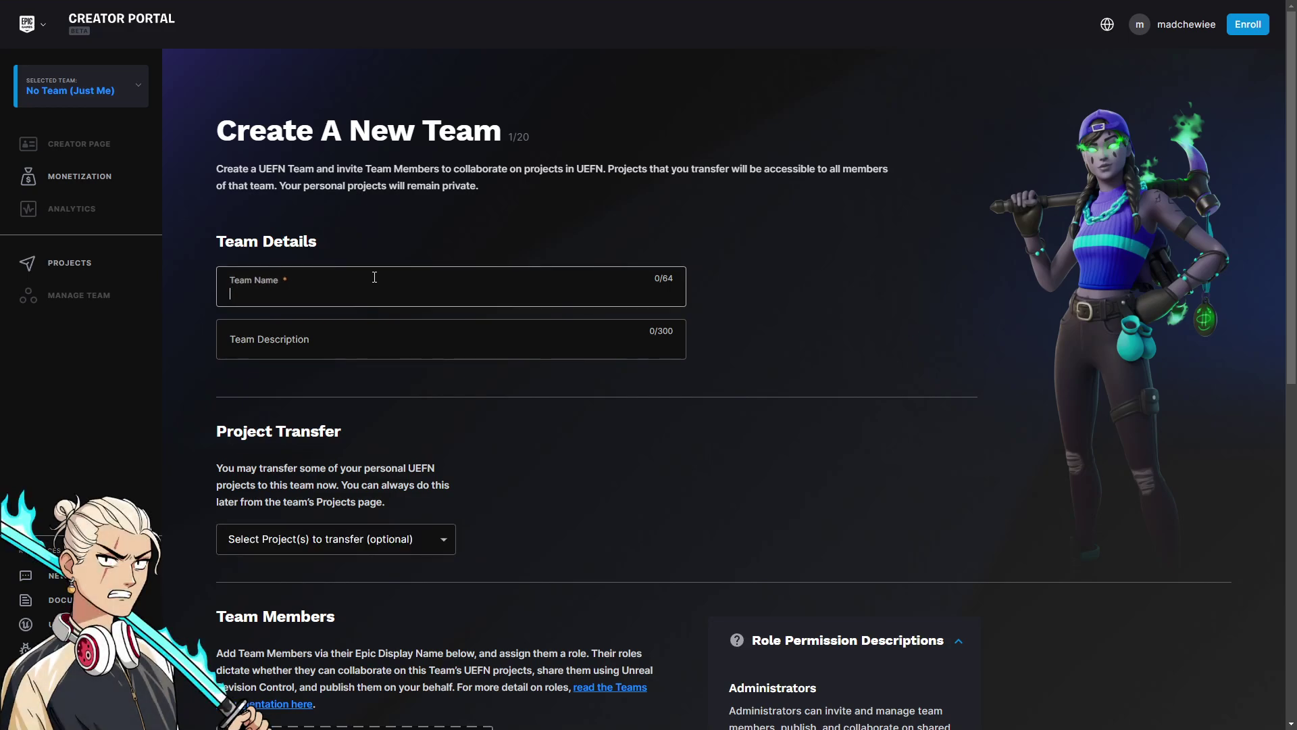
click(374, 277)
text(GDD Team)
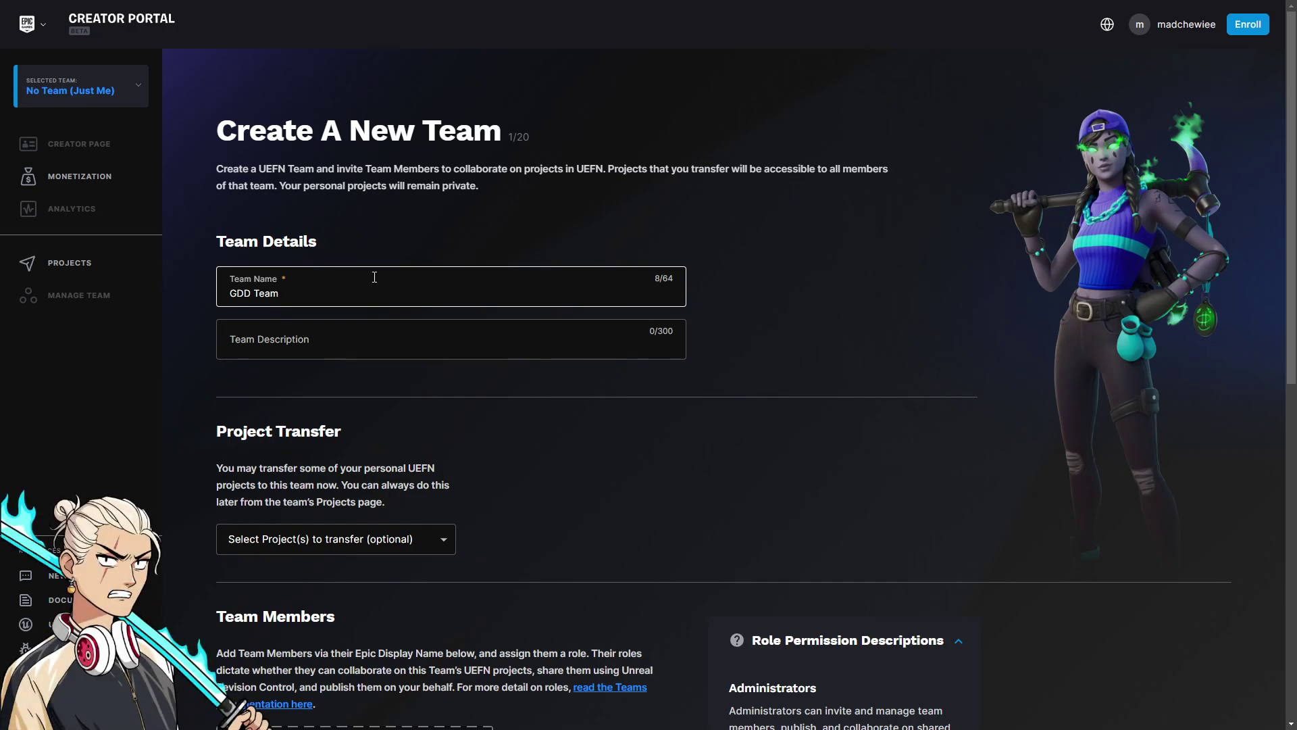
text( Test)
Copy the team name into the team description and create the team
triple_click(356, 296)
key(ctrl+c)
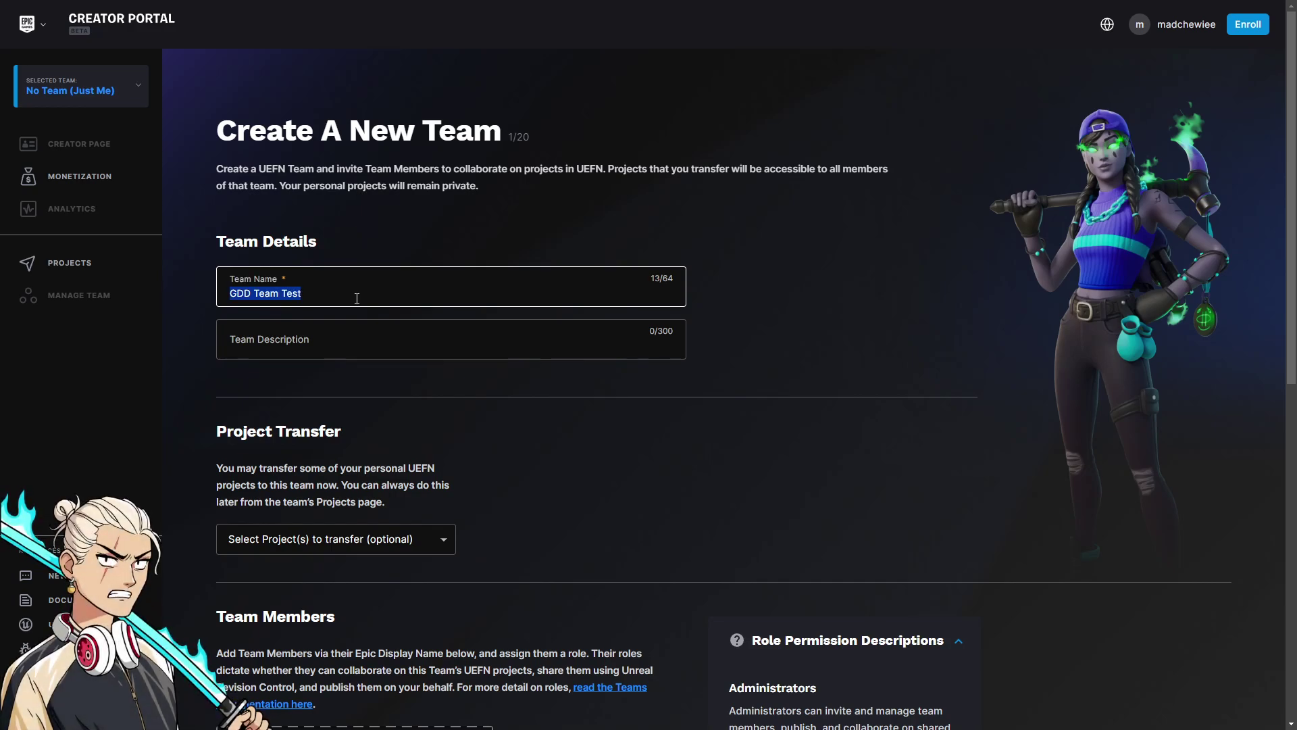
click(358, 350)
key(ctrl+v)
scroll(684, 403, down, 7)
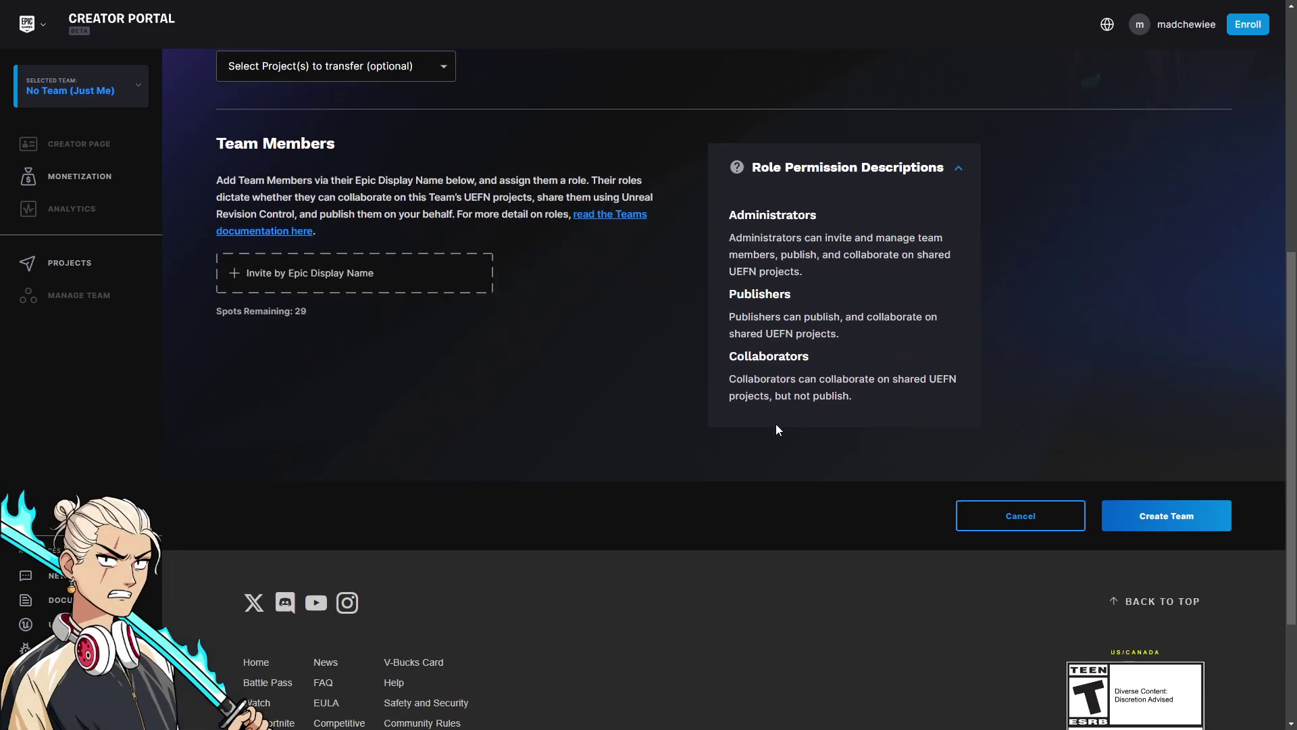
click(1164, 528)
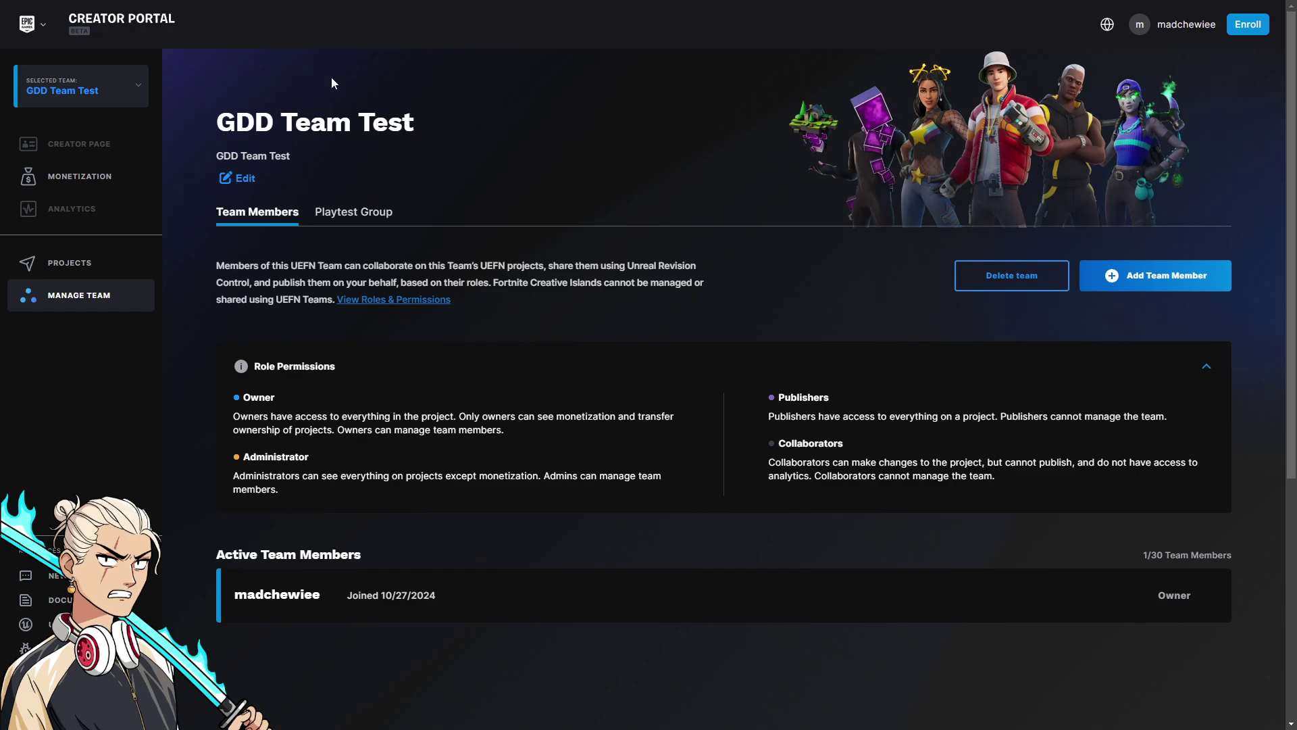
Review which UEFN team is currently selected in the team list, and close the list
double_click(250, 122)
triple_click(251, 122)
click(88, 93)
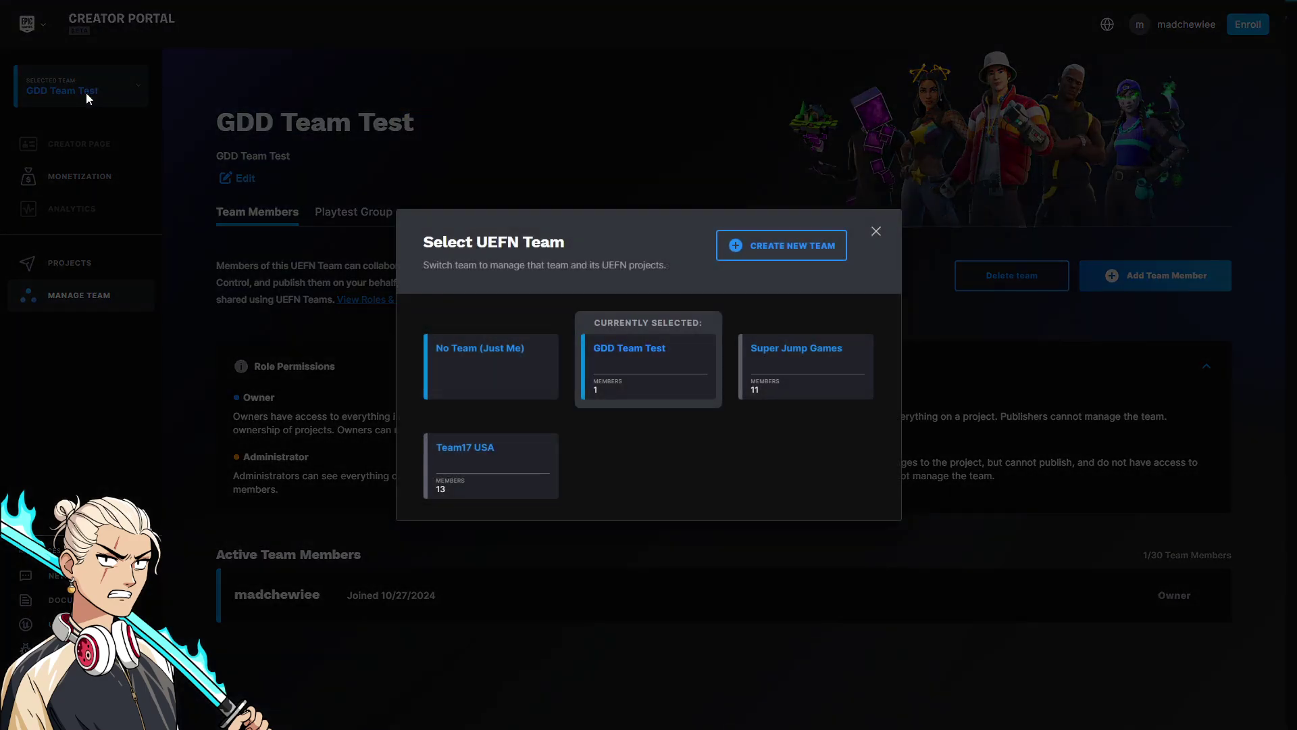
drag(673, 384, 590, 346)
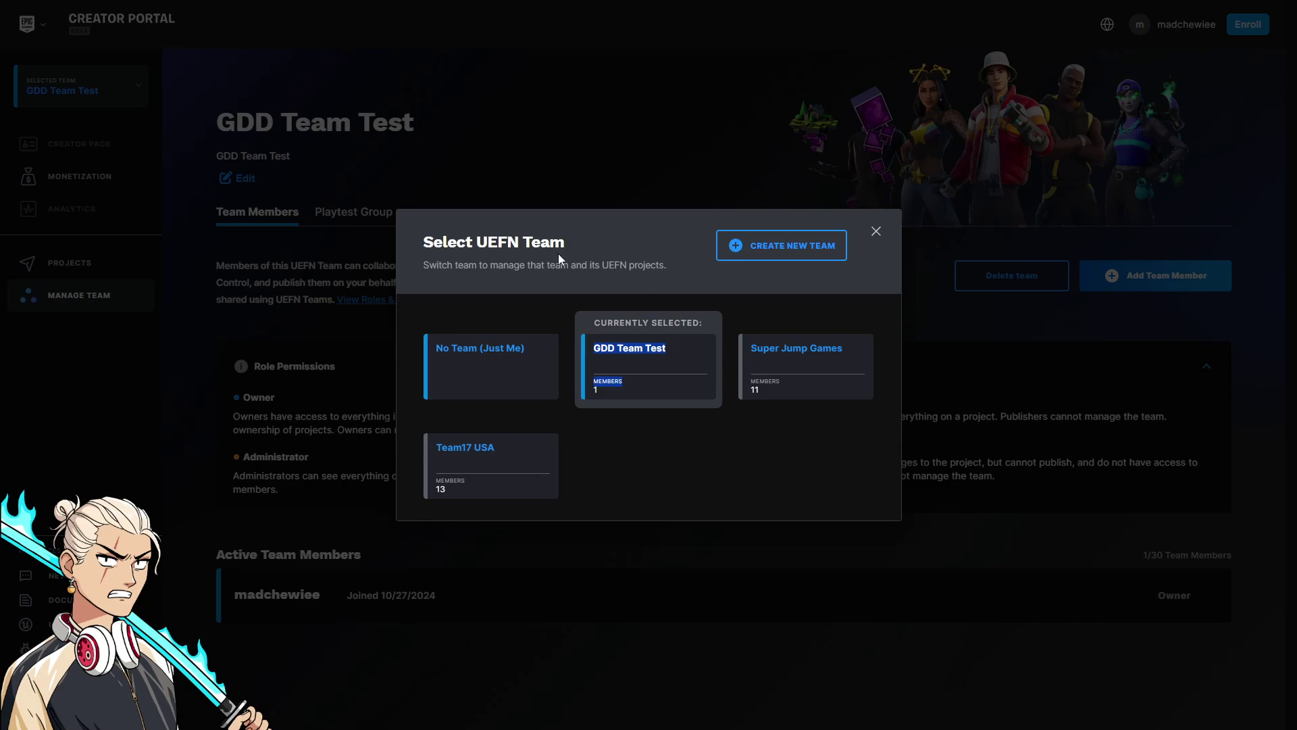
click(876, 232)
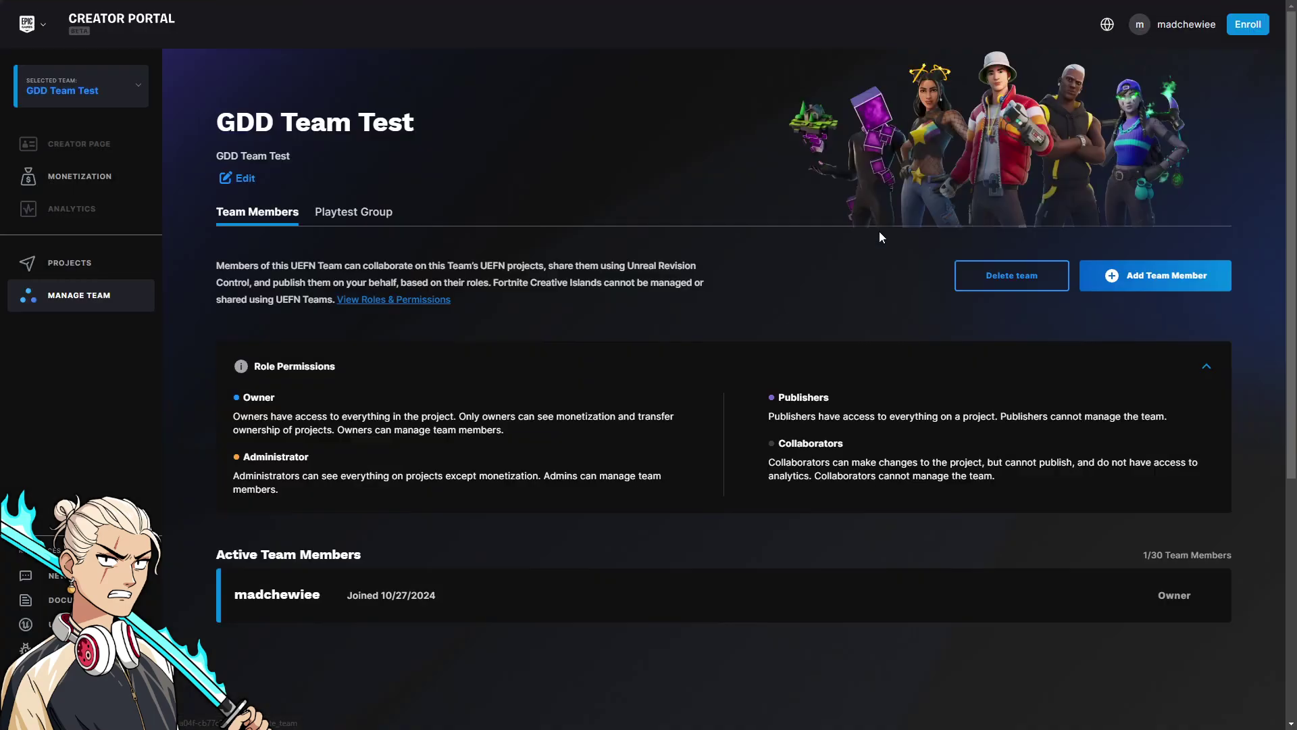
Invite a new member to GDD Team Test by their Epic display name as Collaborator, and copy the invite link to the clipboard
click(1153, 279)
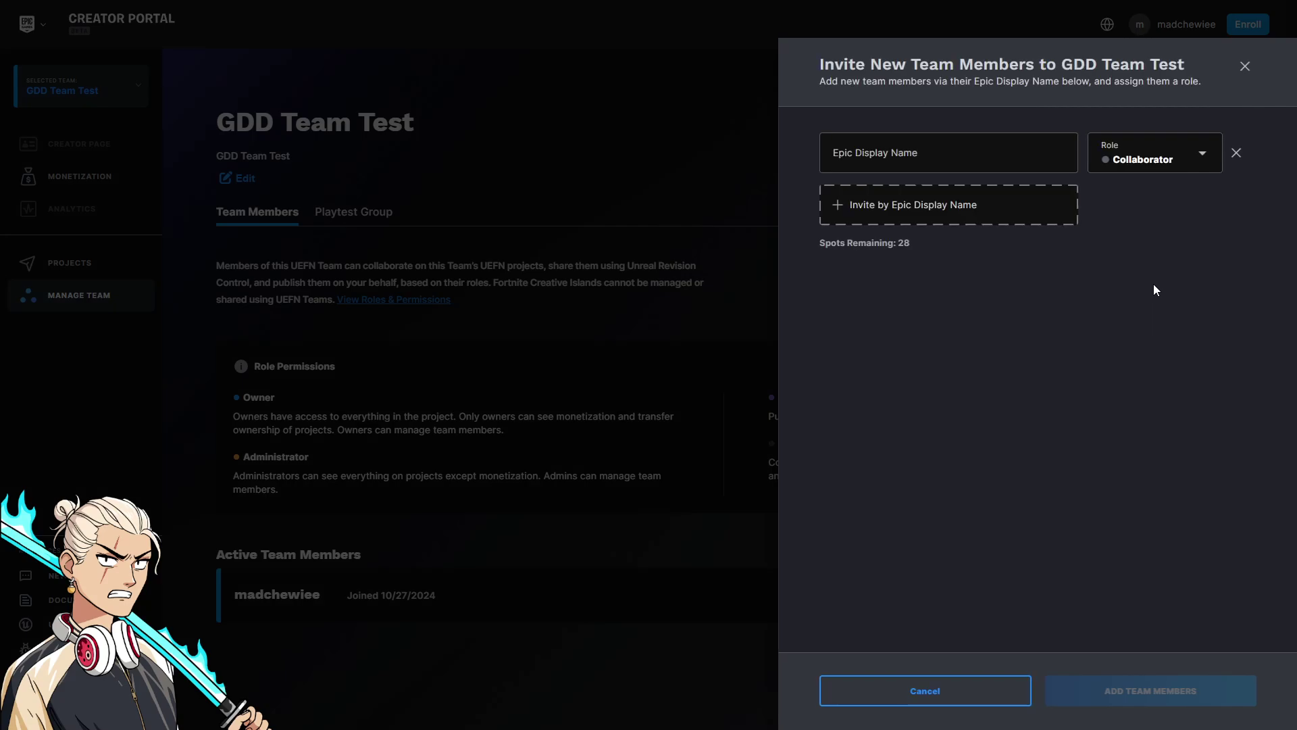
click(992, 158)
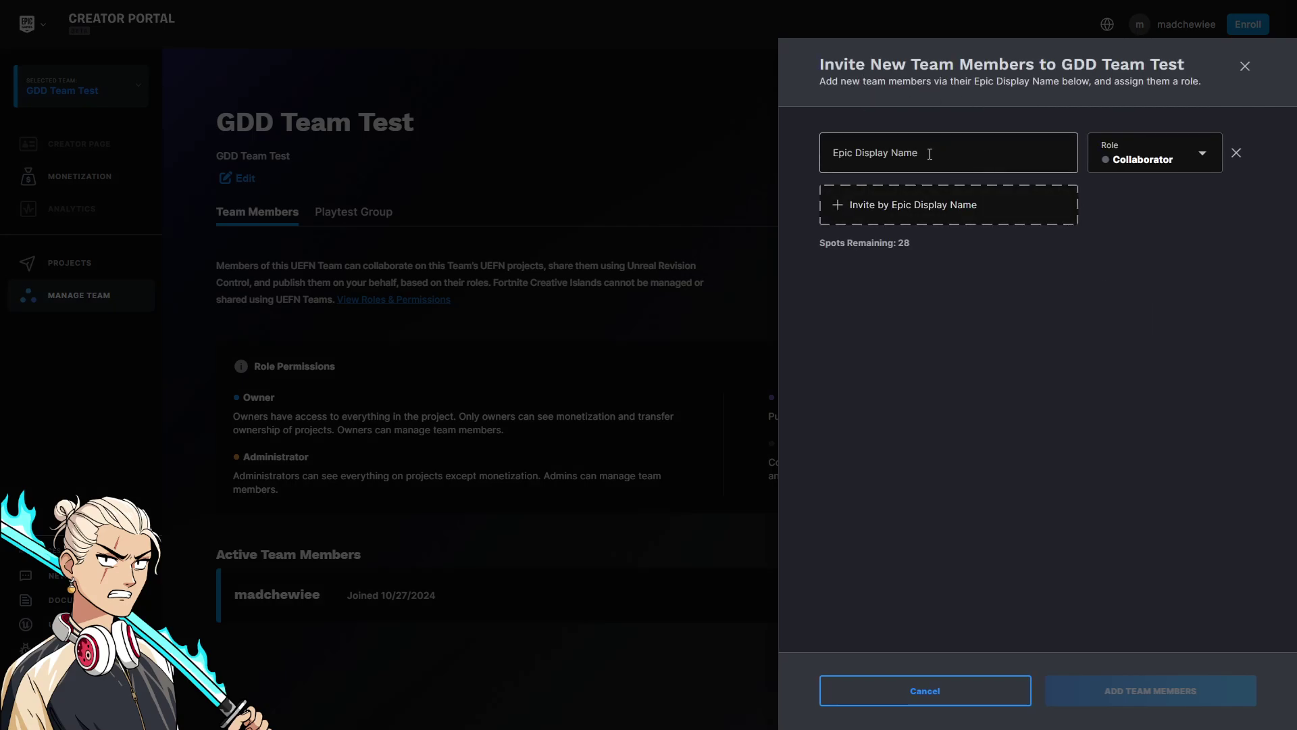
click(1219, 428)
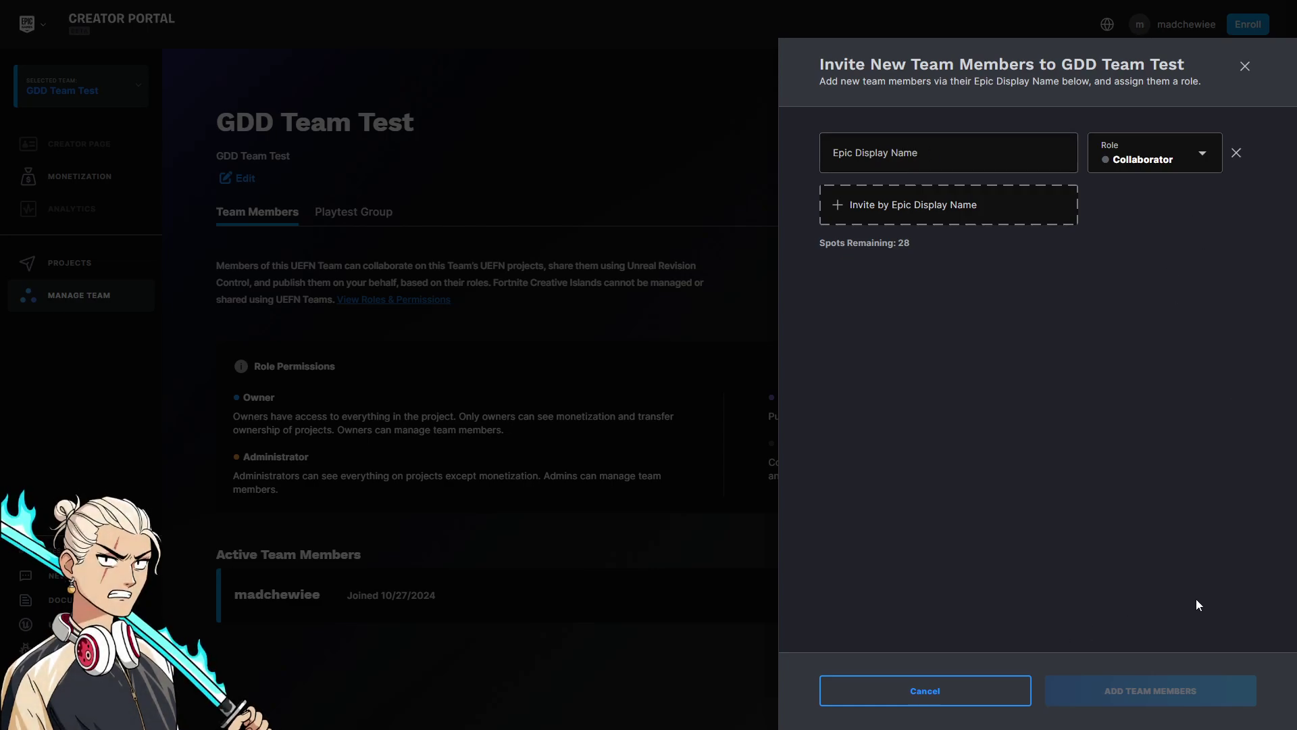
click(893, 153)
text(eon-)
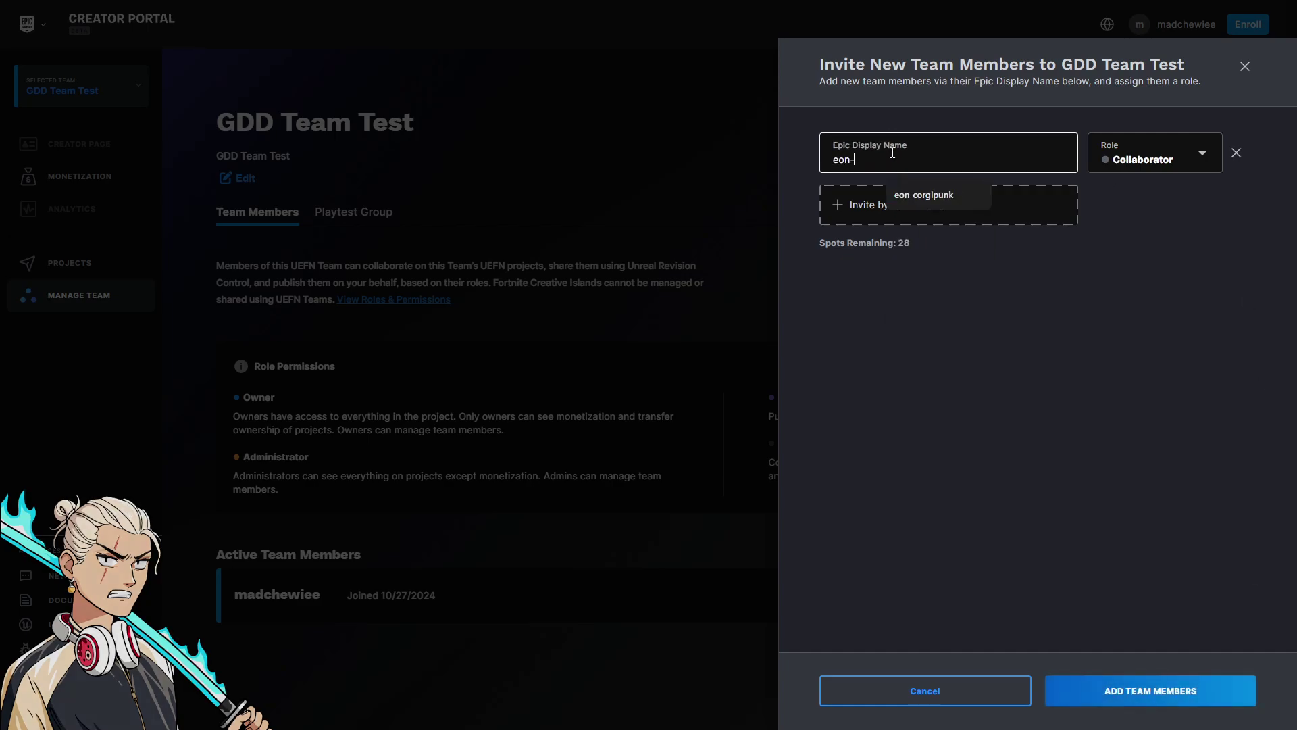
text(corgipunk)
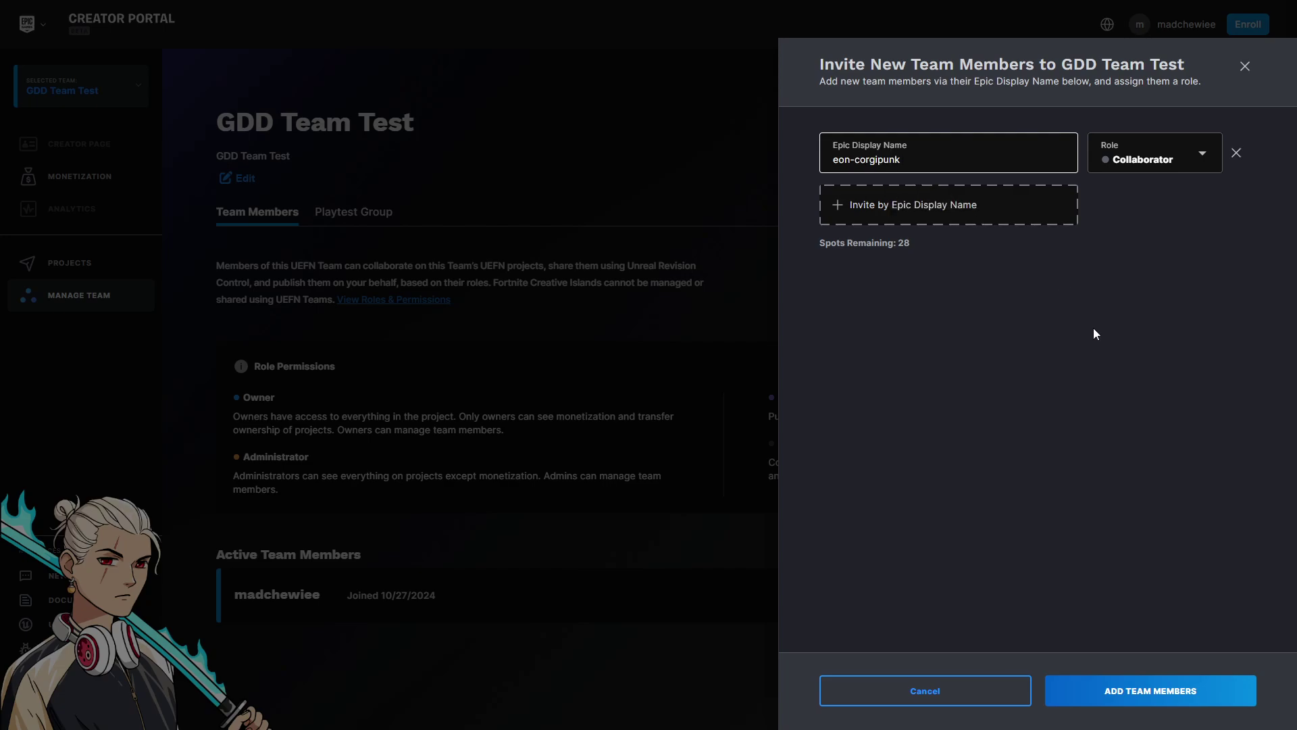
click(1111, 329)
click(1169, 691)
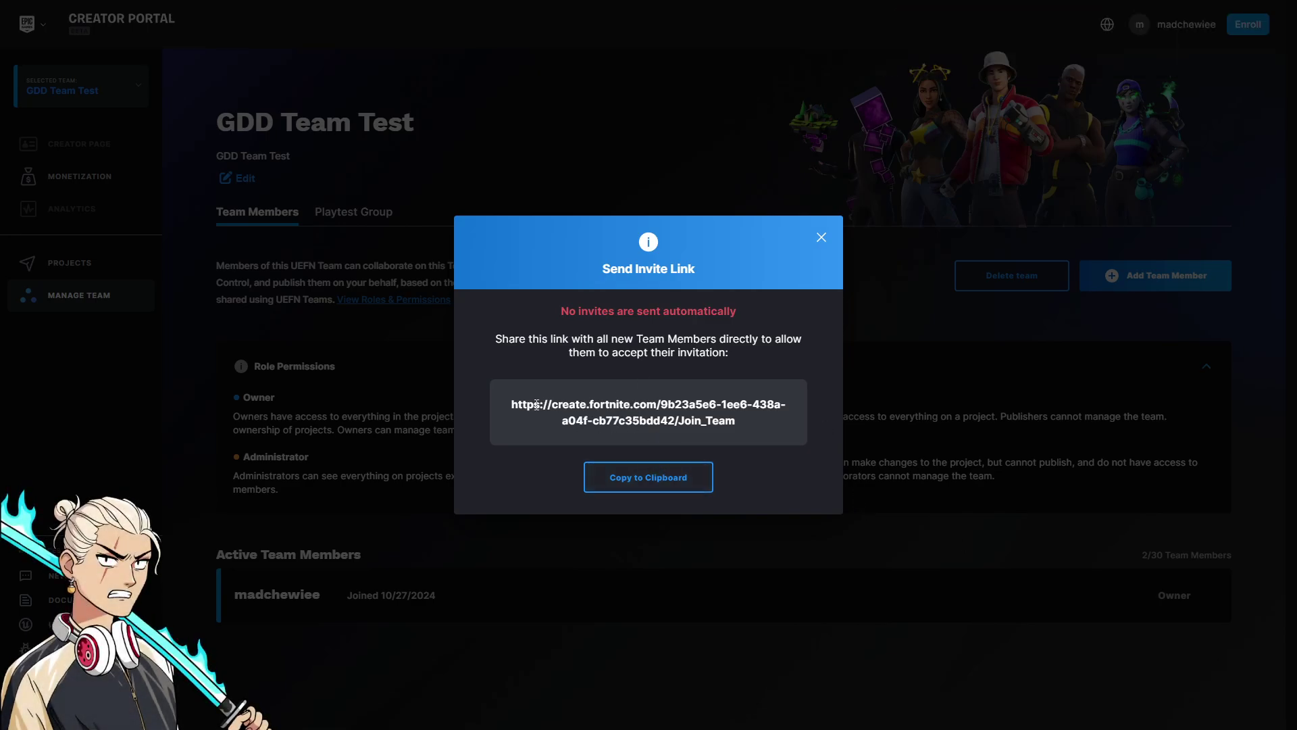
click(662, 473)
click(819, 240)
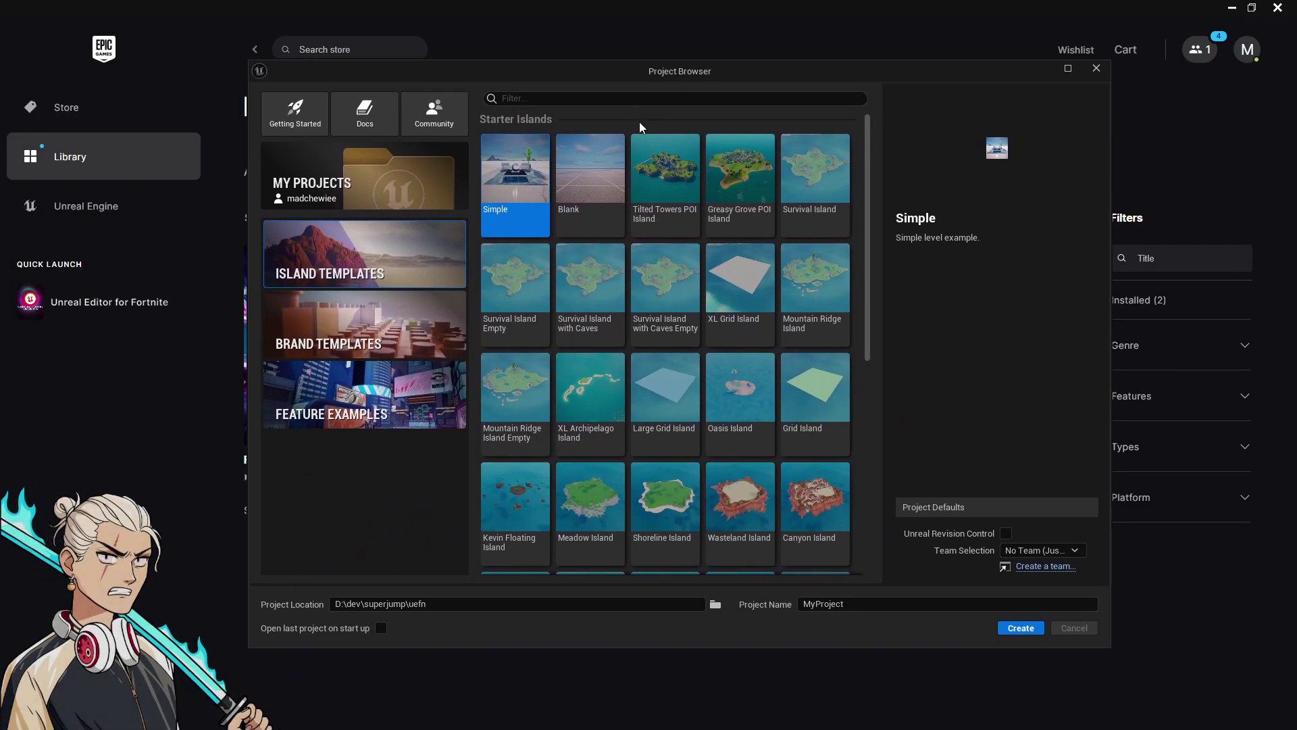
In the Unreal Editor for Fortnite Project Browser, look through the island templates, brand templates and feature examples
drag(687, 77, 629, 81)
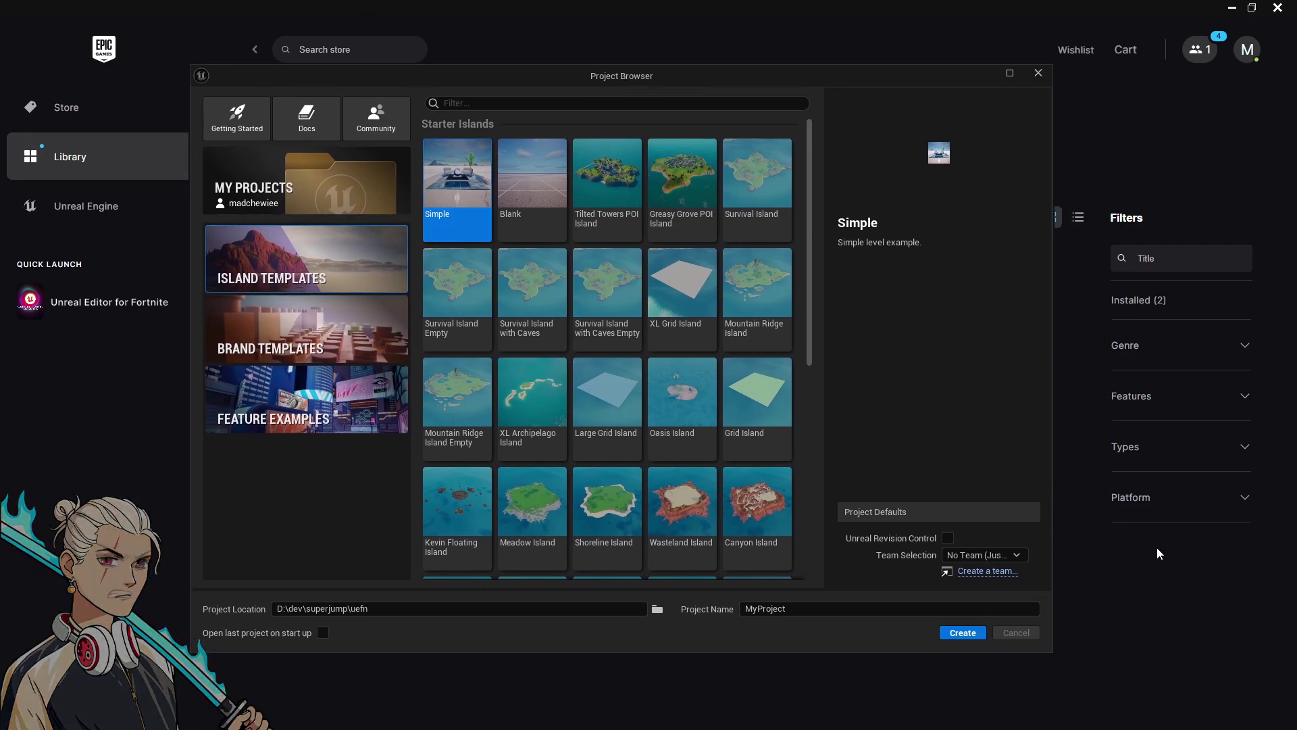
click(288, 301)
click(273, 273)
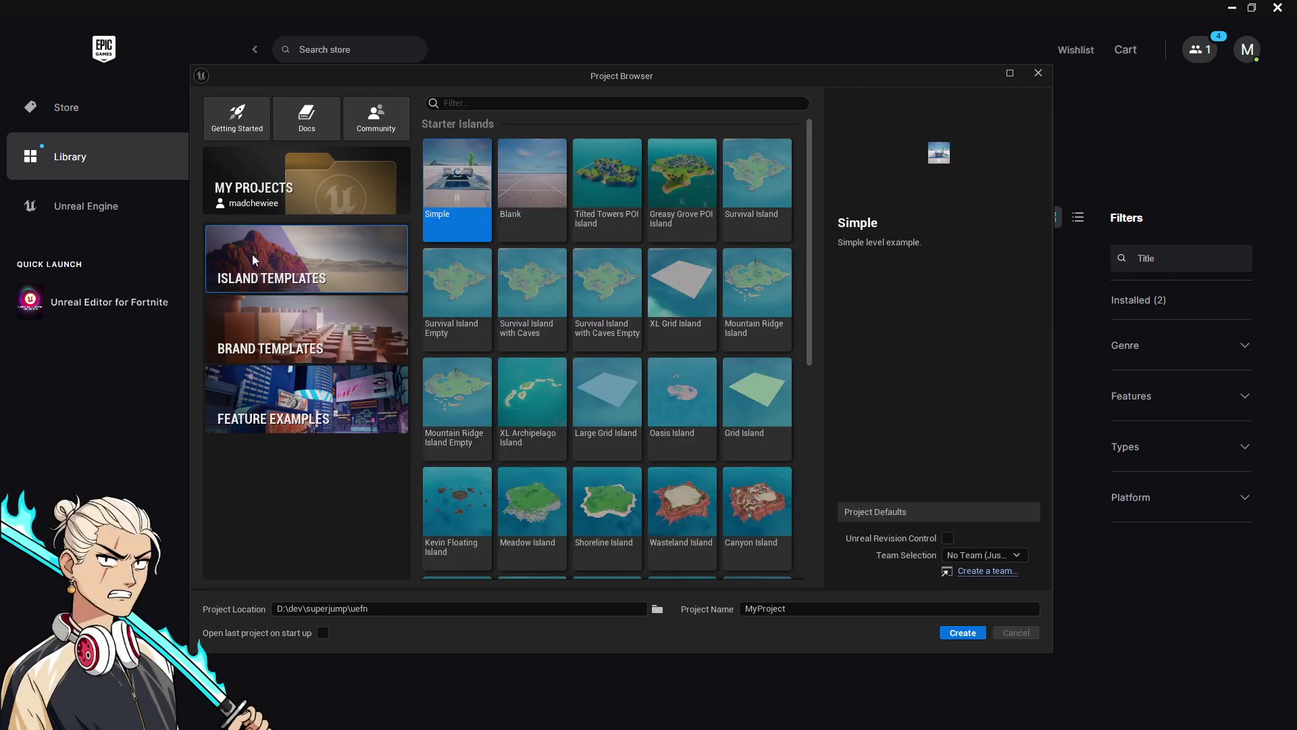
scroll(586, 398, down, 5)
scroll(586, 399, up, 5)
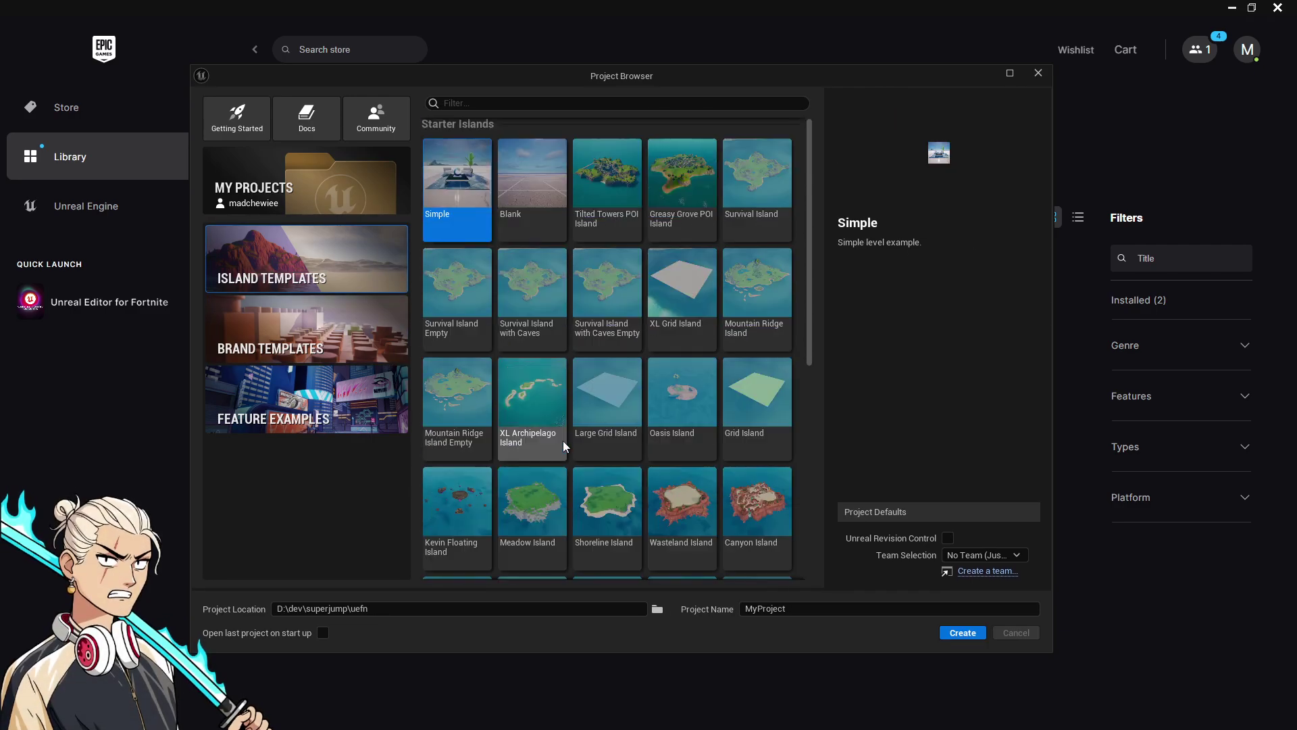
click(288, 333)
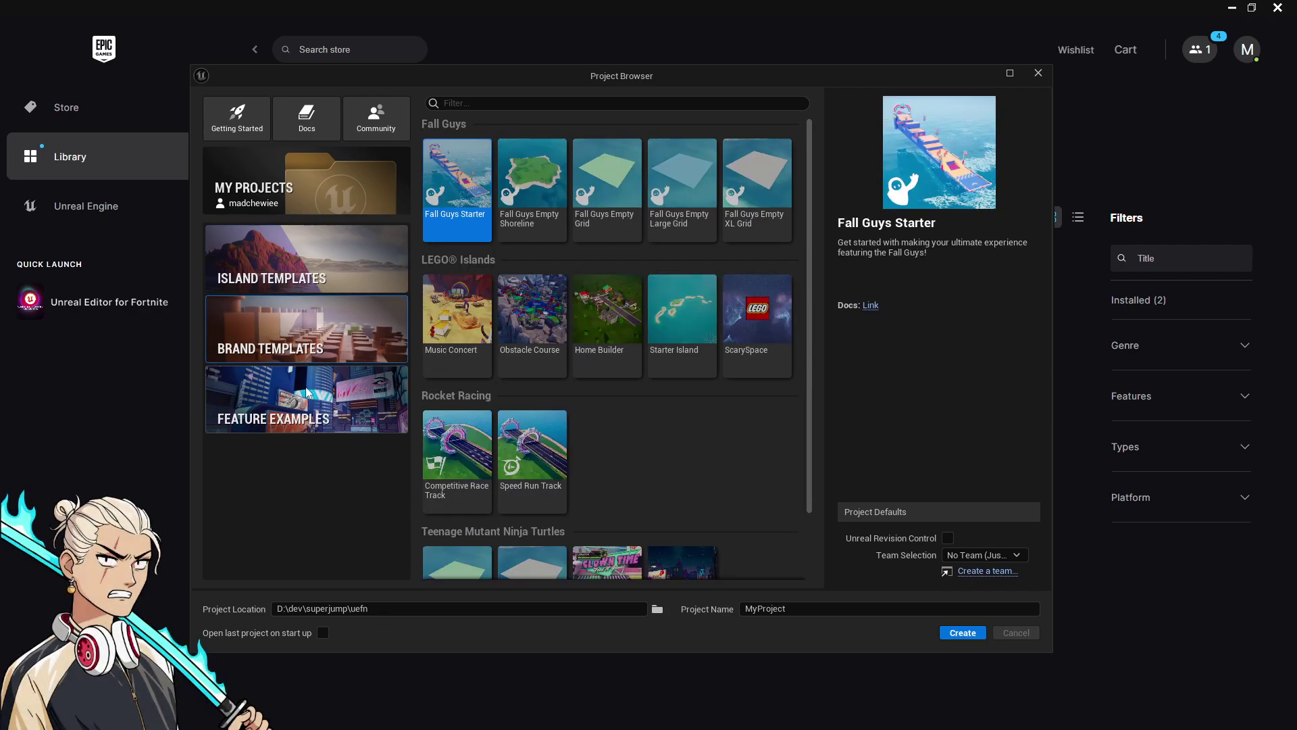
click(306, 389)
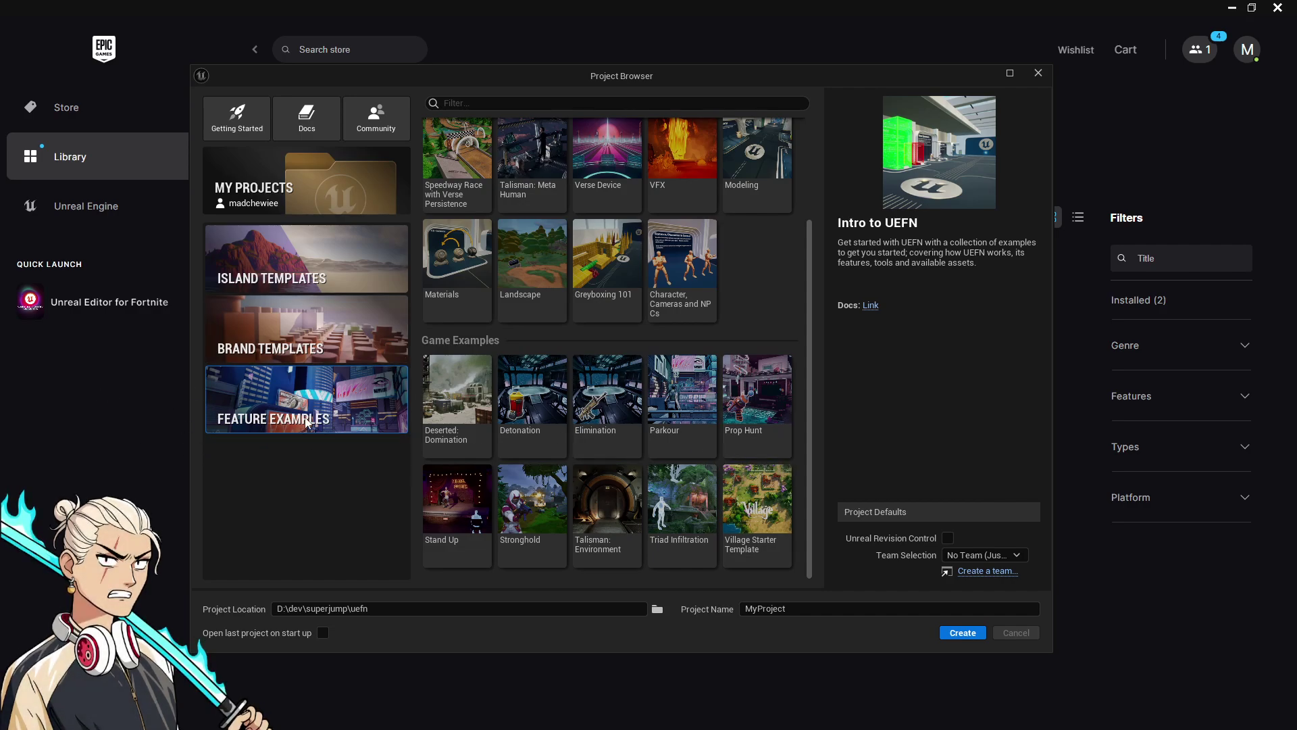
scroll(741, 500, up, 2)
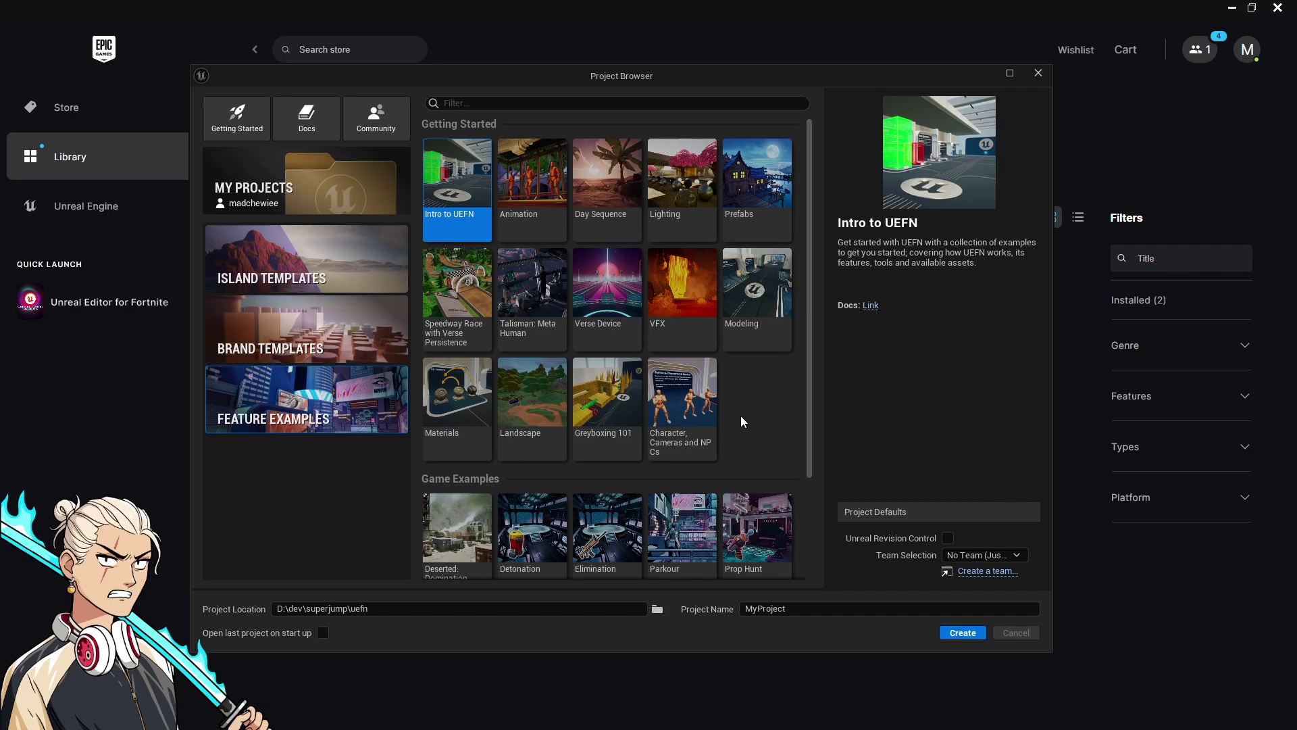
scroll(759, 419, down, 3)
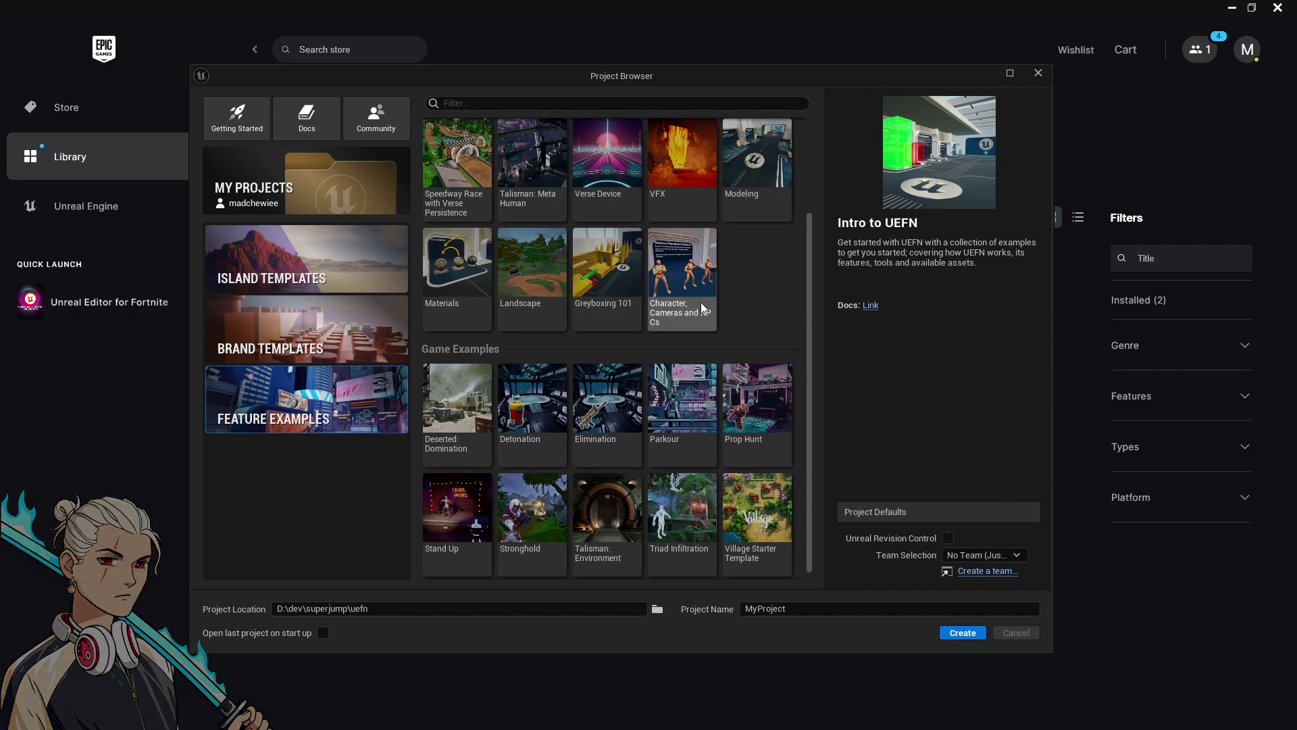
scroll(742, 294, up, 3)
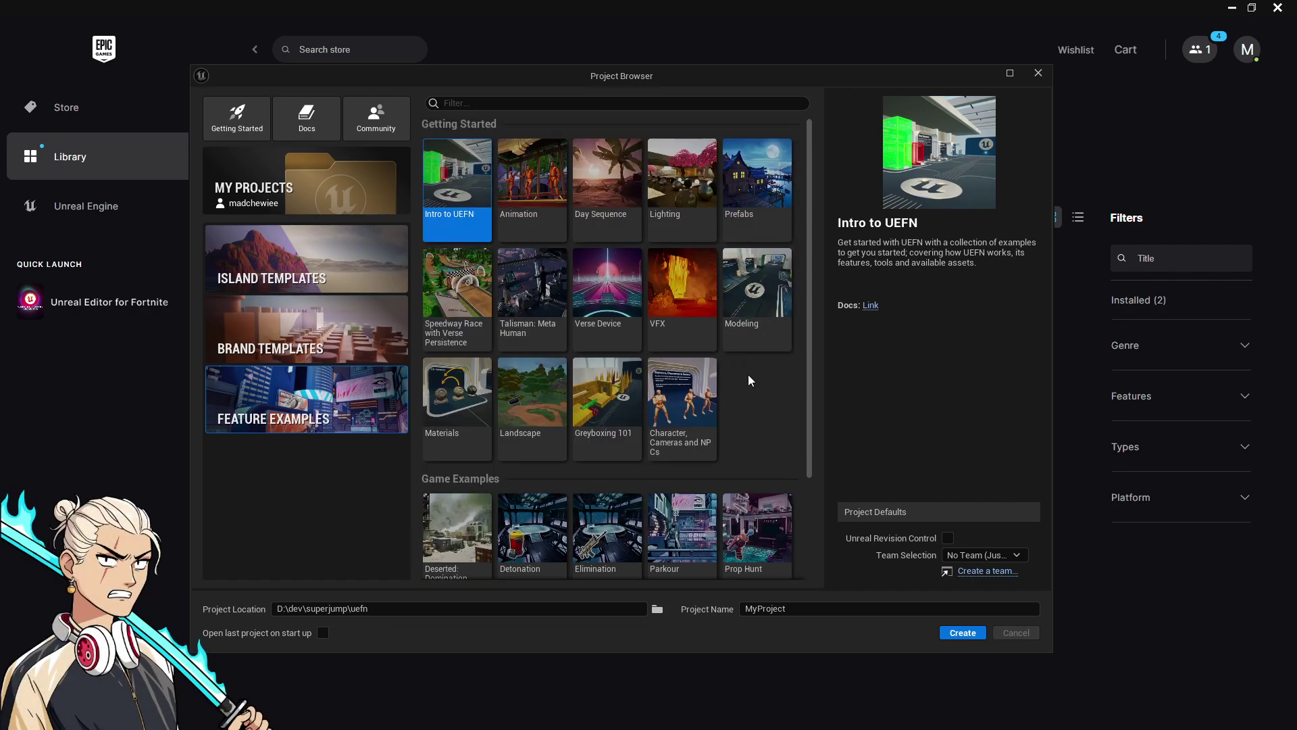
Choose the Blank island template for a project with GDD Team Test as its team and Unreal Revision Control enabled
click(258, 254)
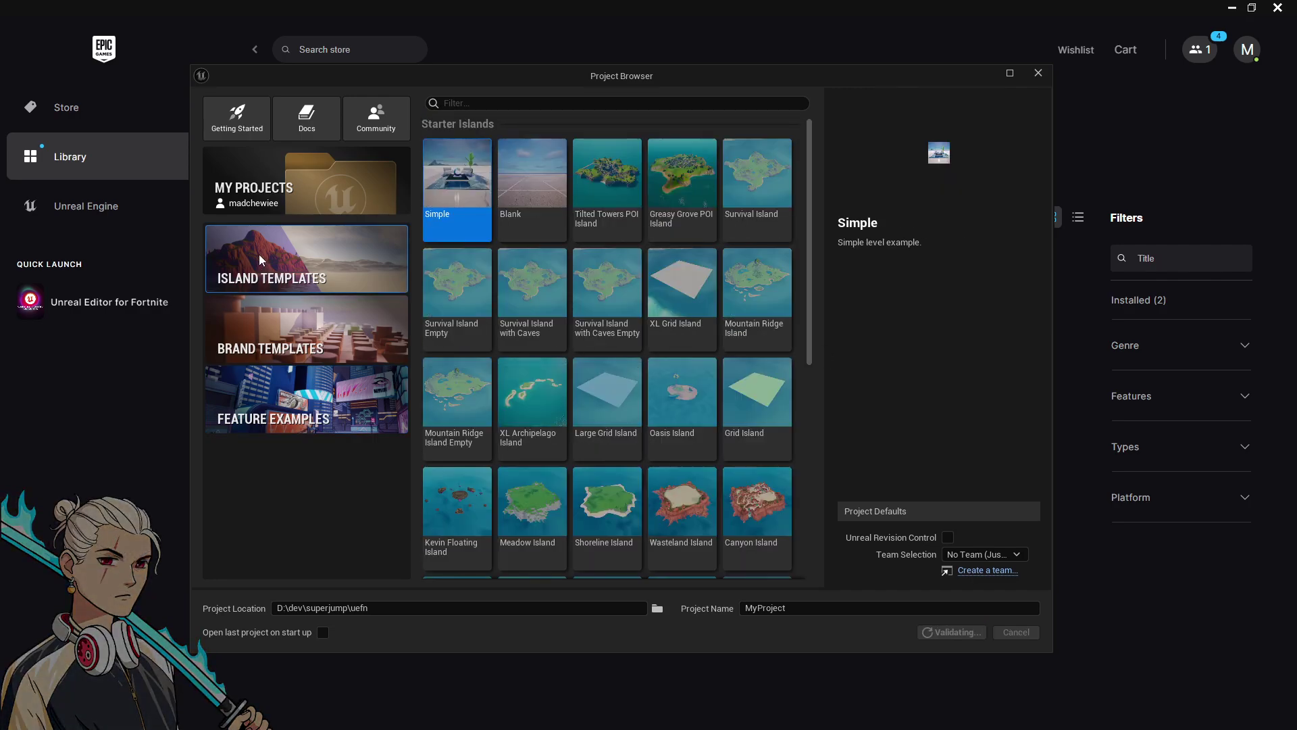
click(534, 183)
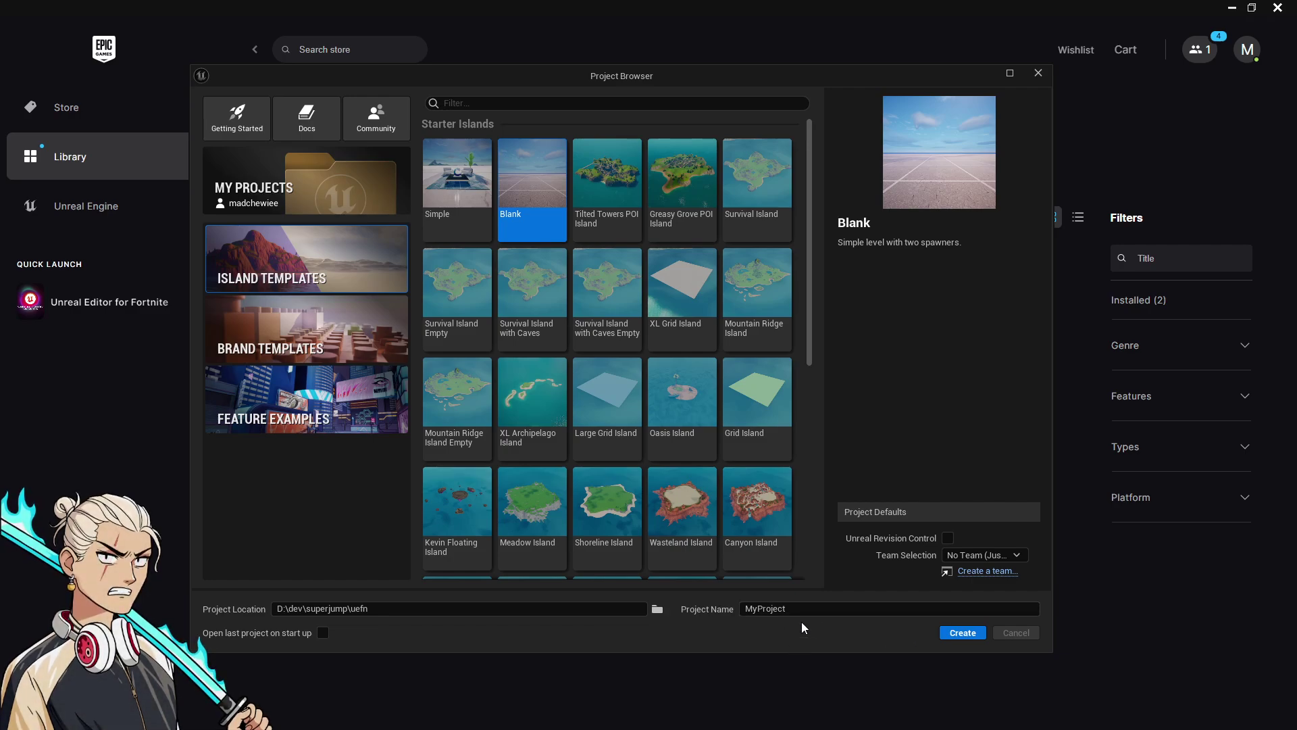
click(949, 557)
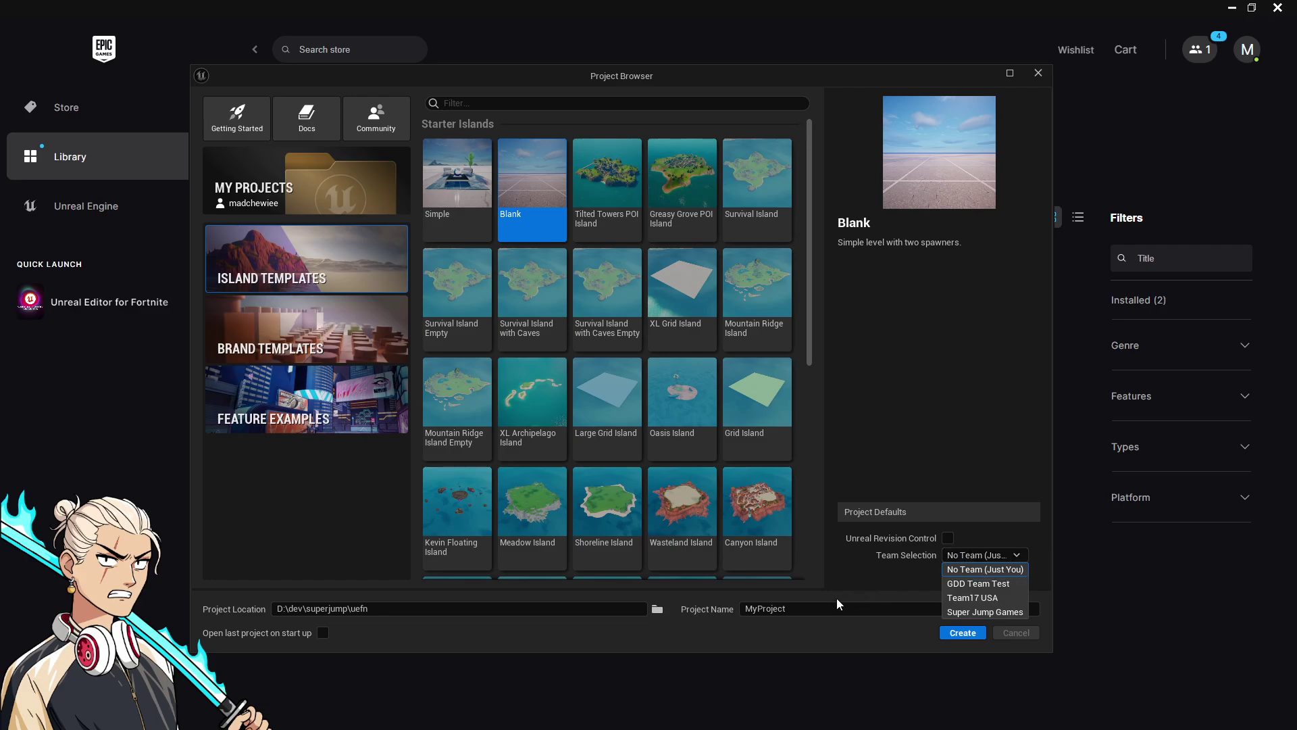
click(975, 585)
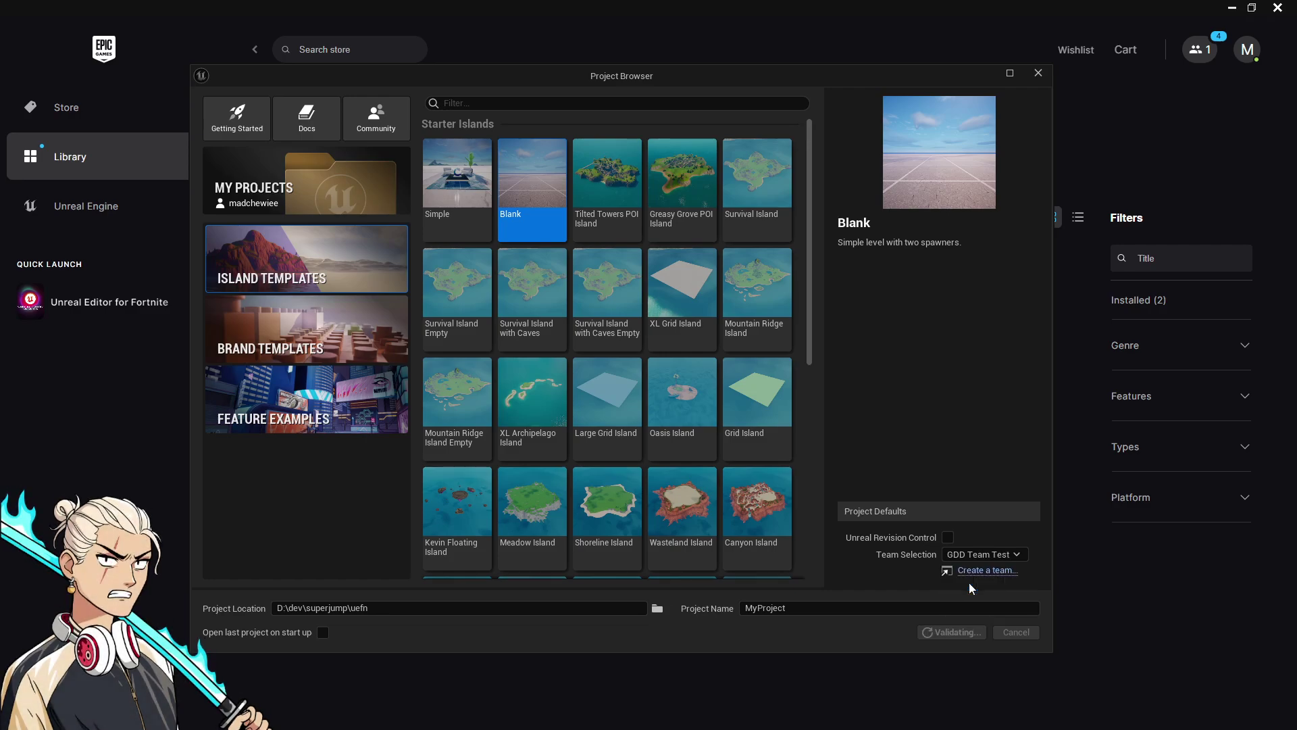
click(947, 538)
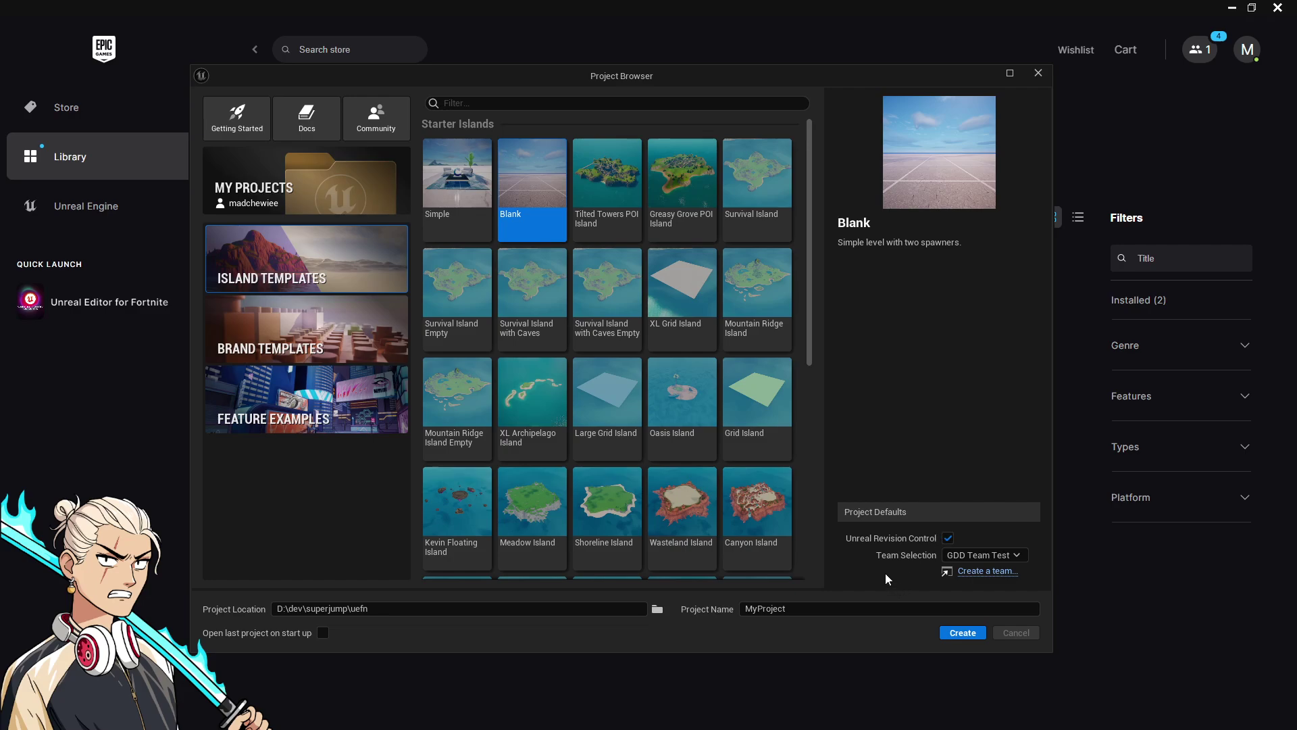
Name the project BearJamTutorial and create it
double_click(805, 609)
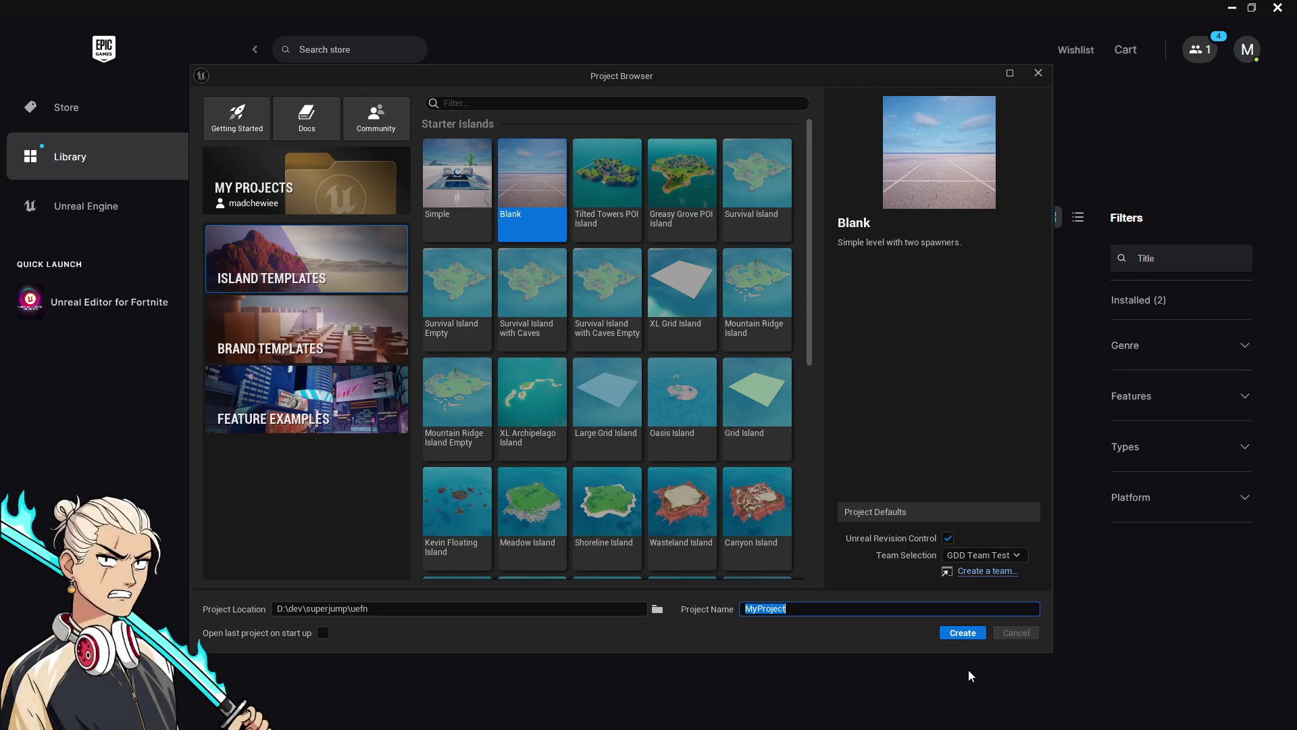
text(Bear)
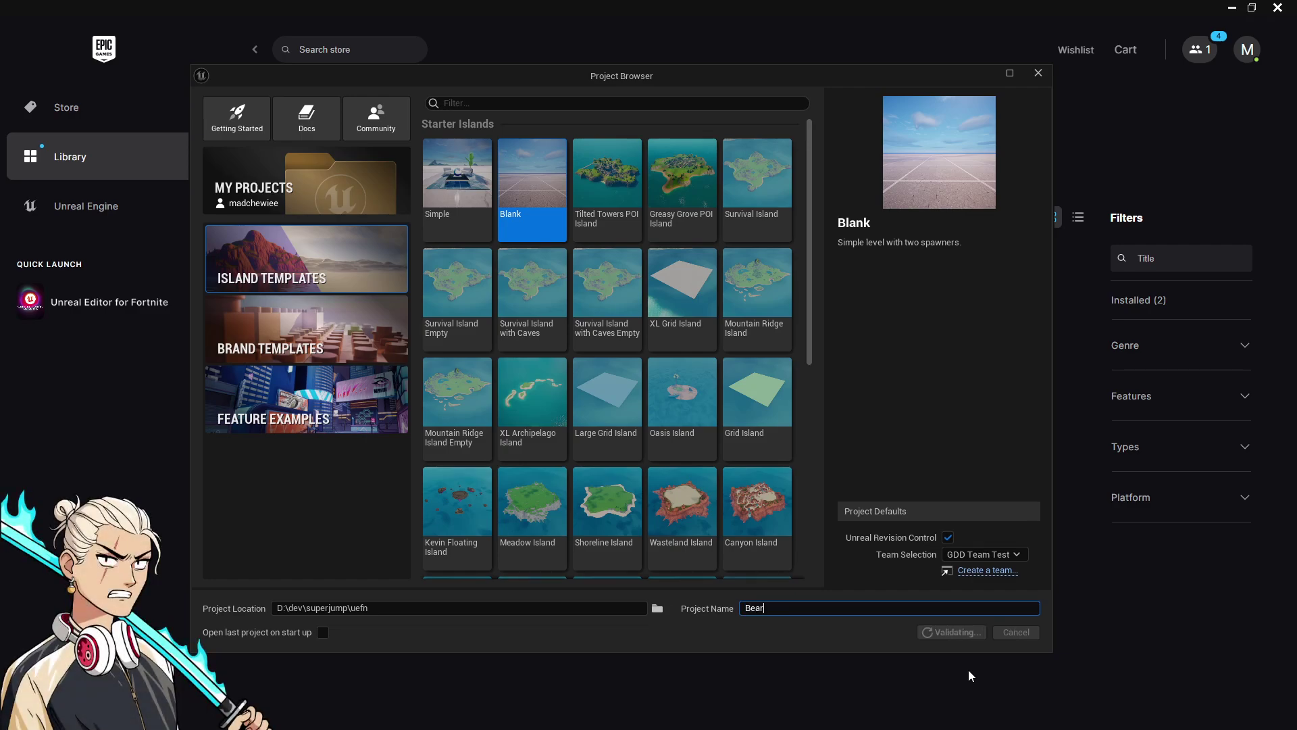
text(JamTutorial)
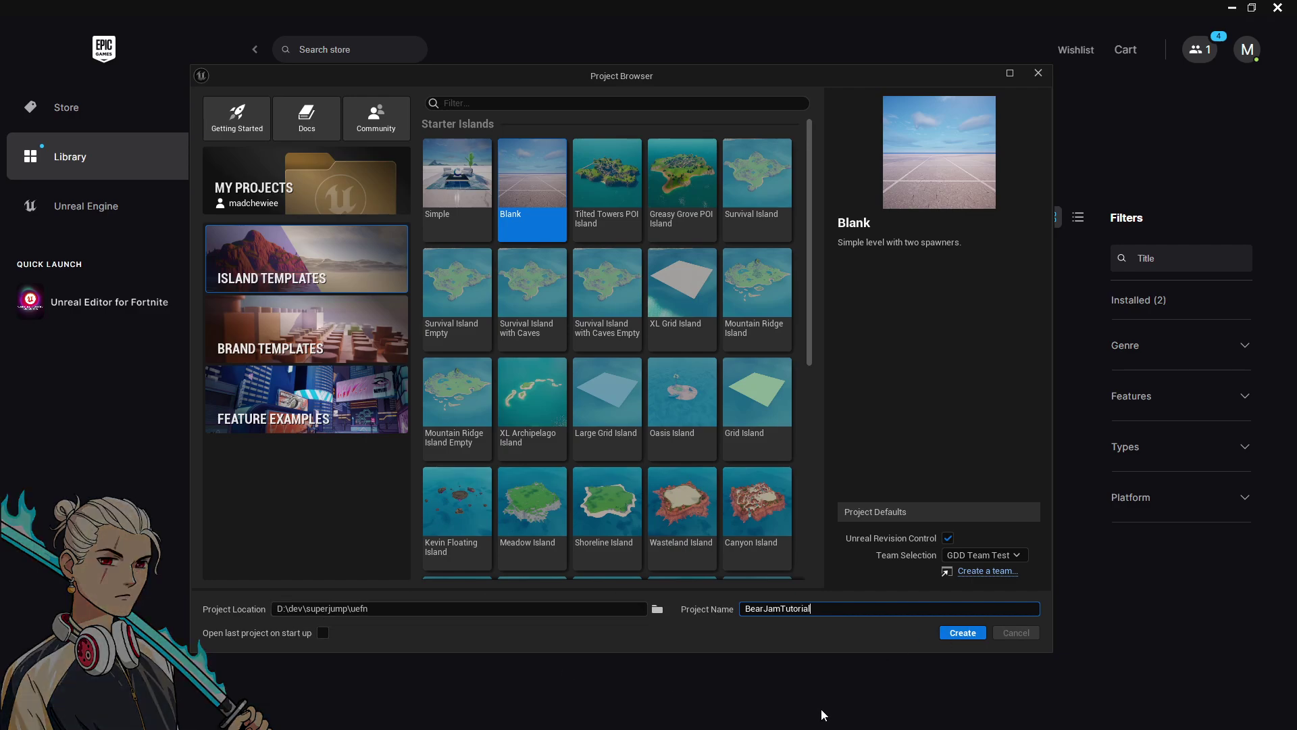
click(963, 632)
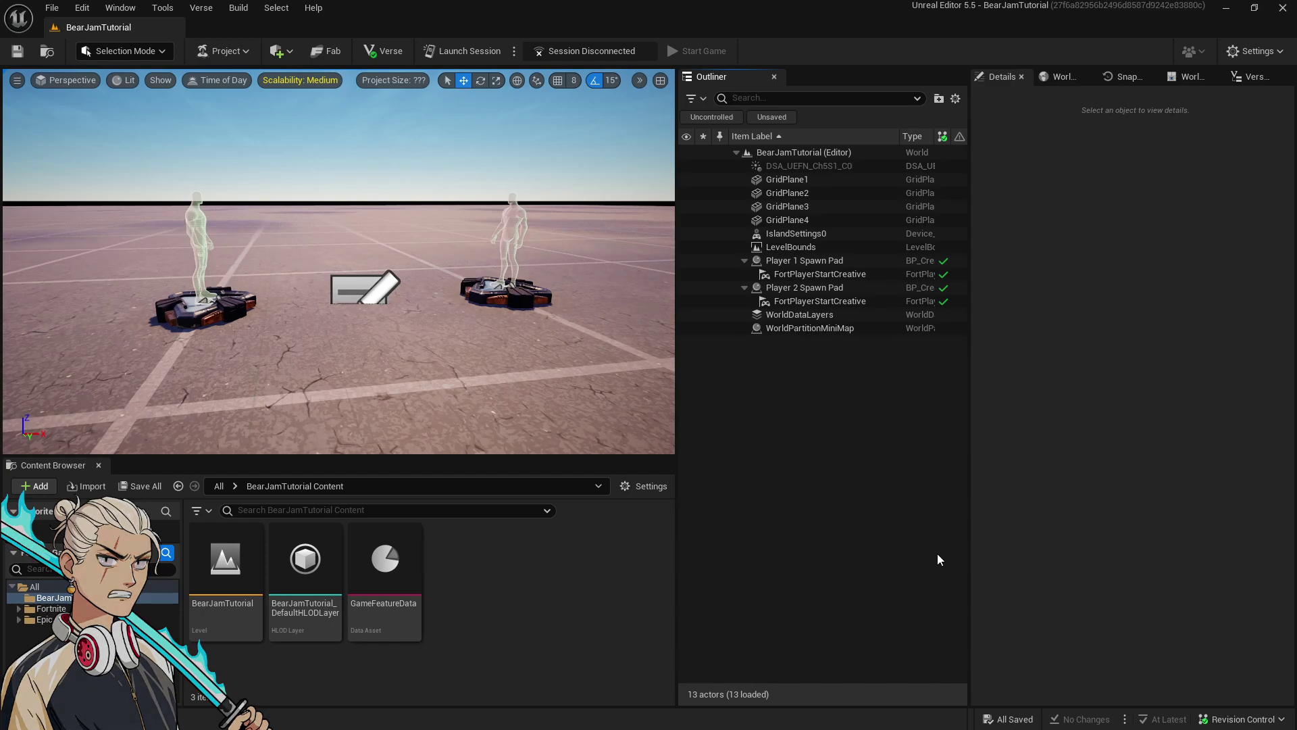
Select IslandSettings0 in the level and widen the area showing its details, including the Max Players setting
click(810, 234)
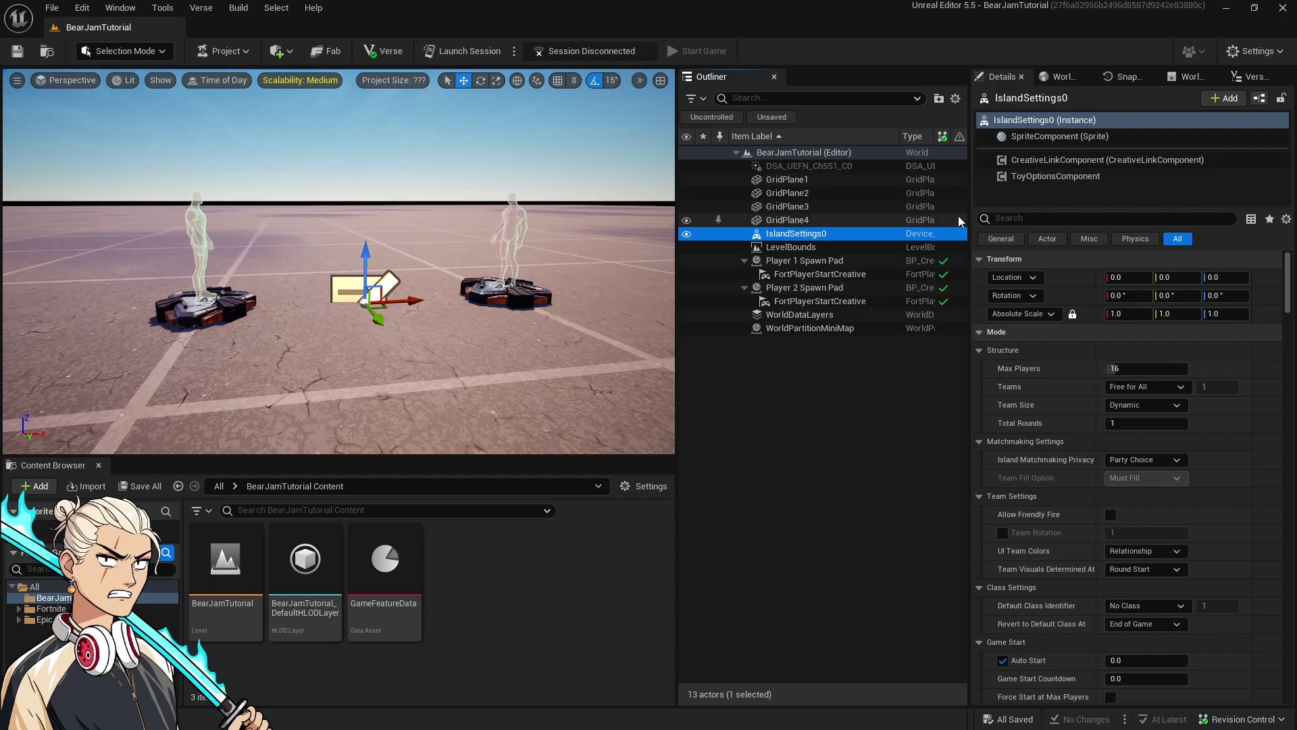
drag(970, 193, 898, 208)
mouse_move(954, 372)
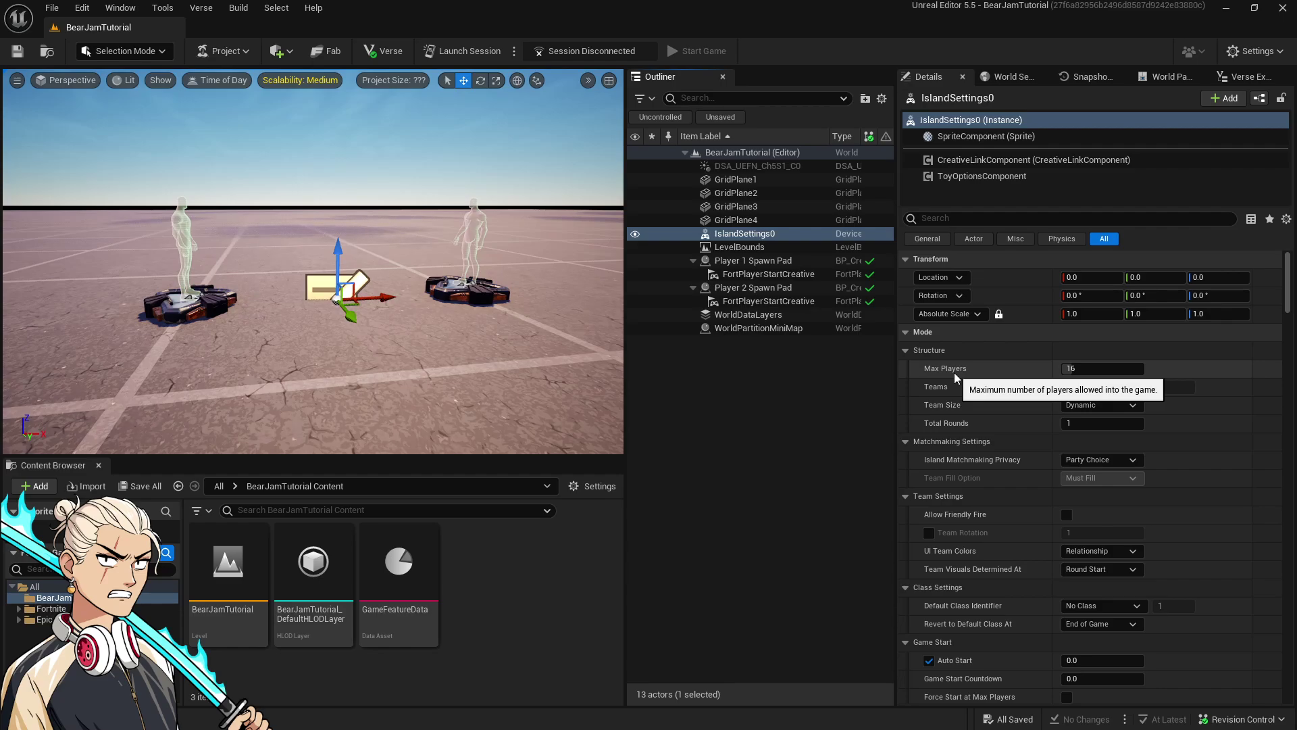
Set Max Players in the island settings to 4
click(1100, 367)
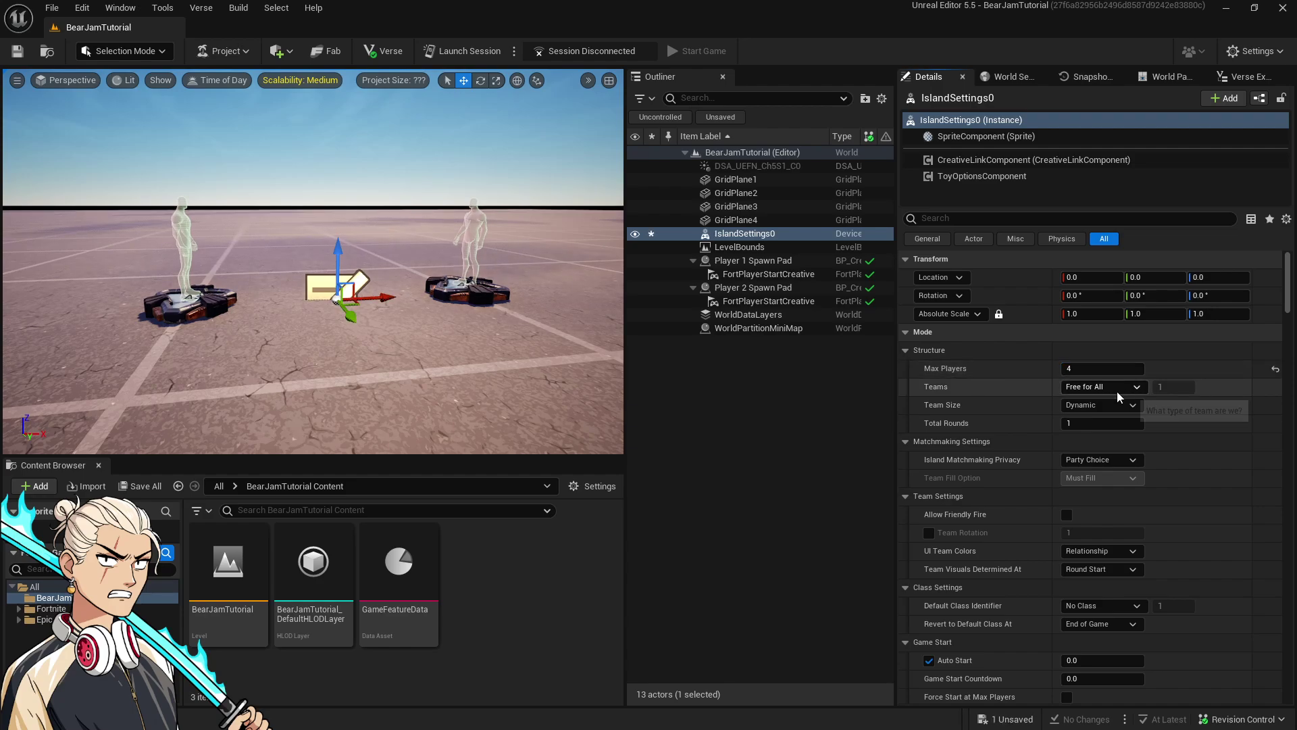
click(1091, 369)
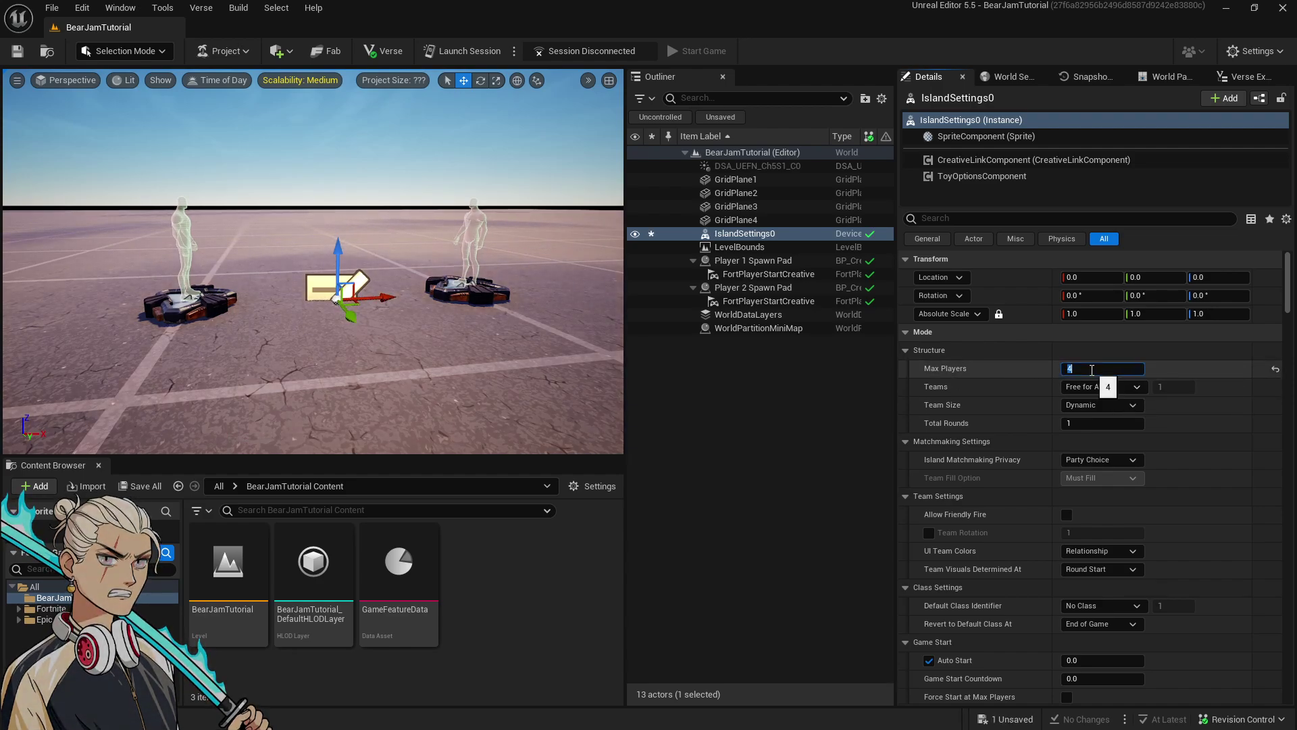
click(1055, 387)
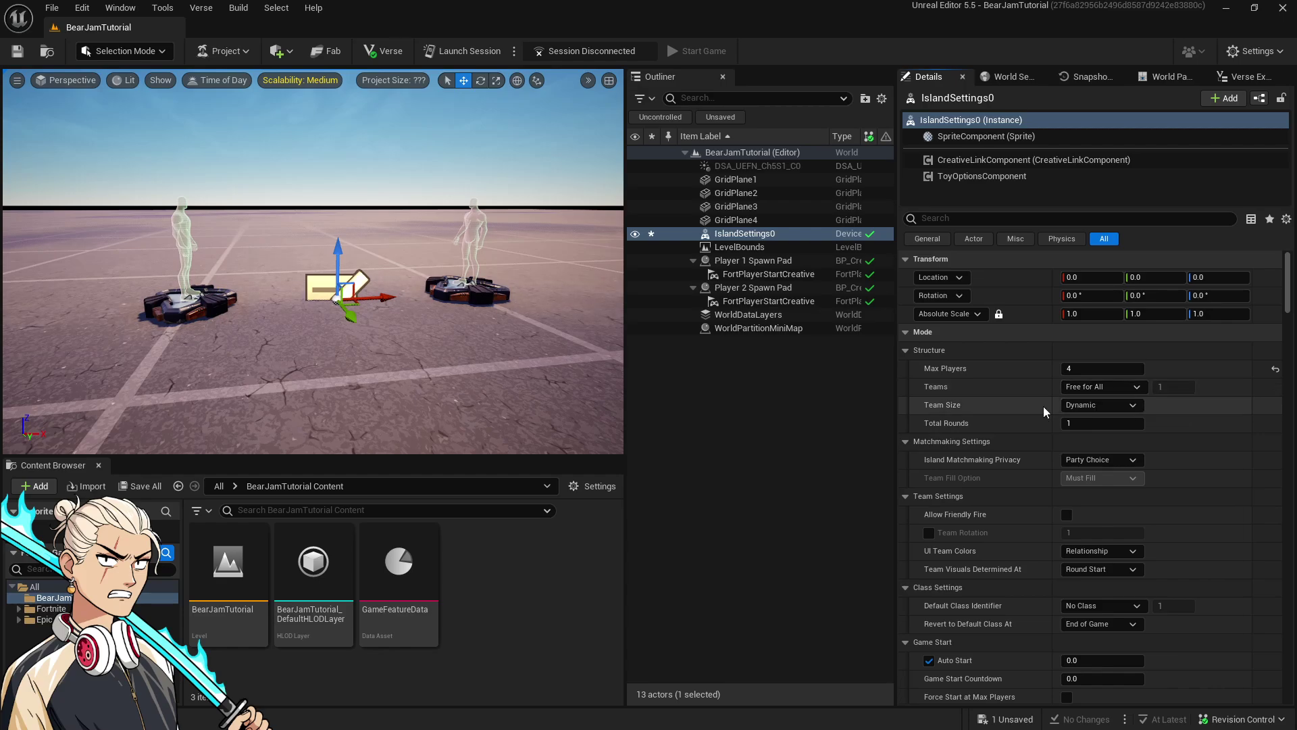
Check the Team Size setting, leave its option as is, and set Total Rounds to 100
click(1094, 405)
click(956, 402)
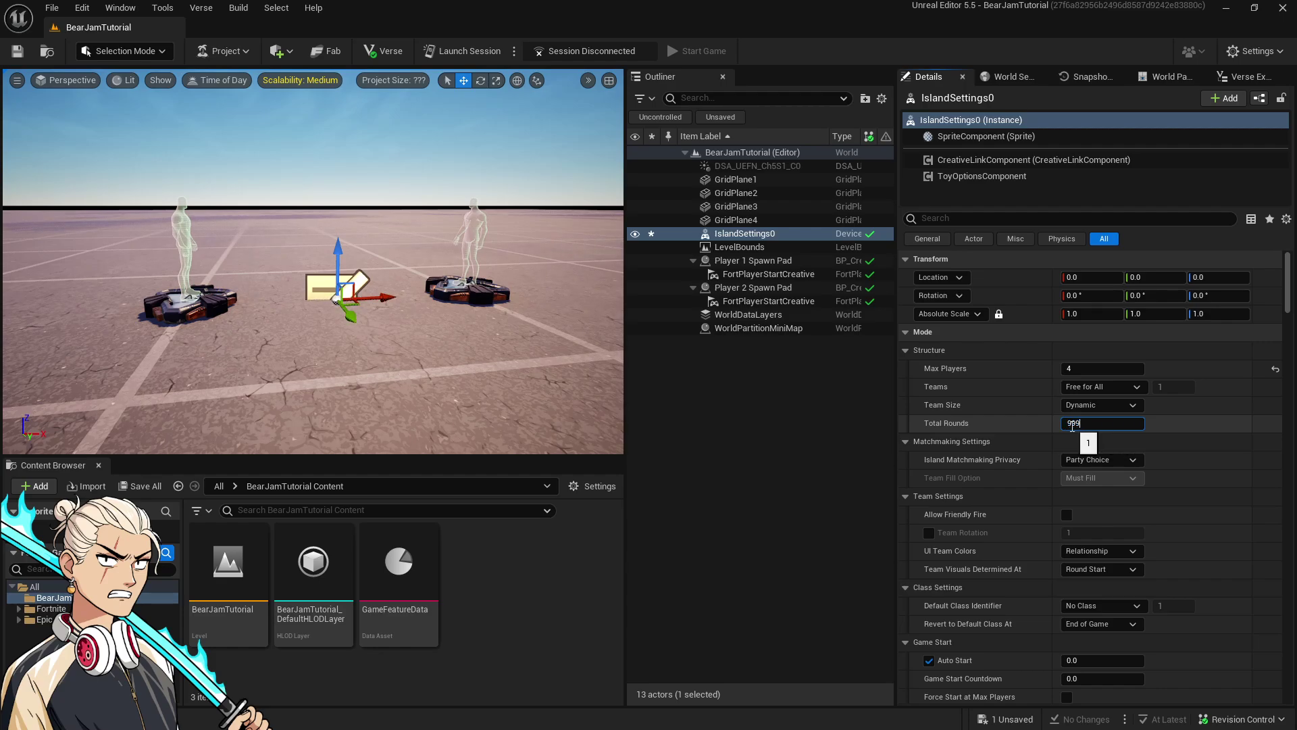
key(Return)
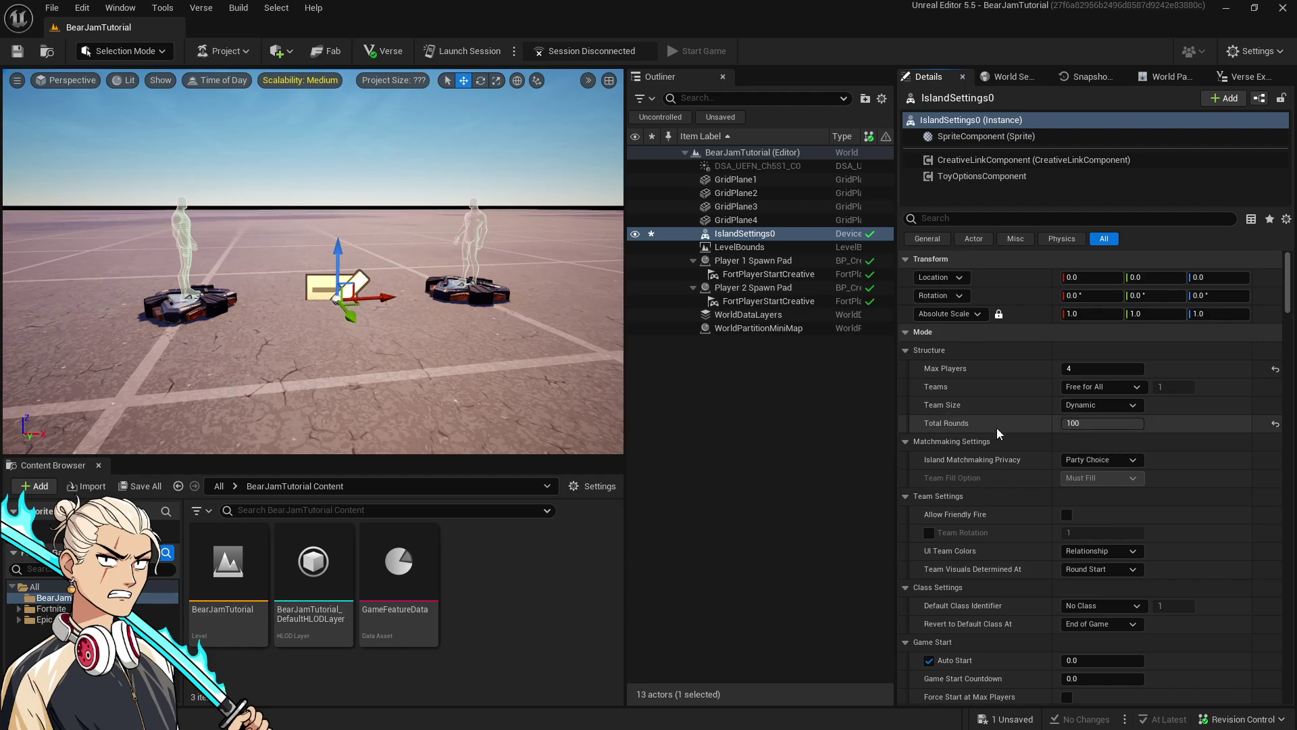
Examine the Island Matchmaking Privacy choices and the team, class, game start and spawning settings of the island
click(1090, 459)
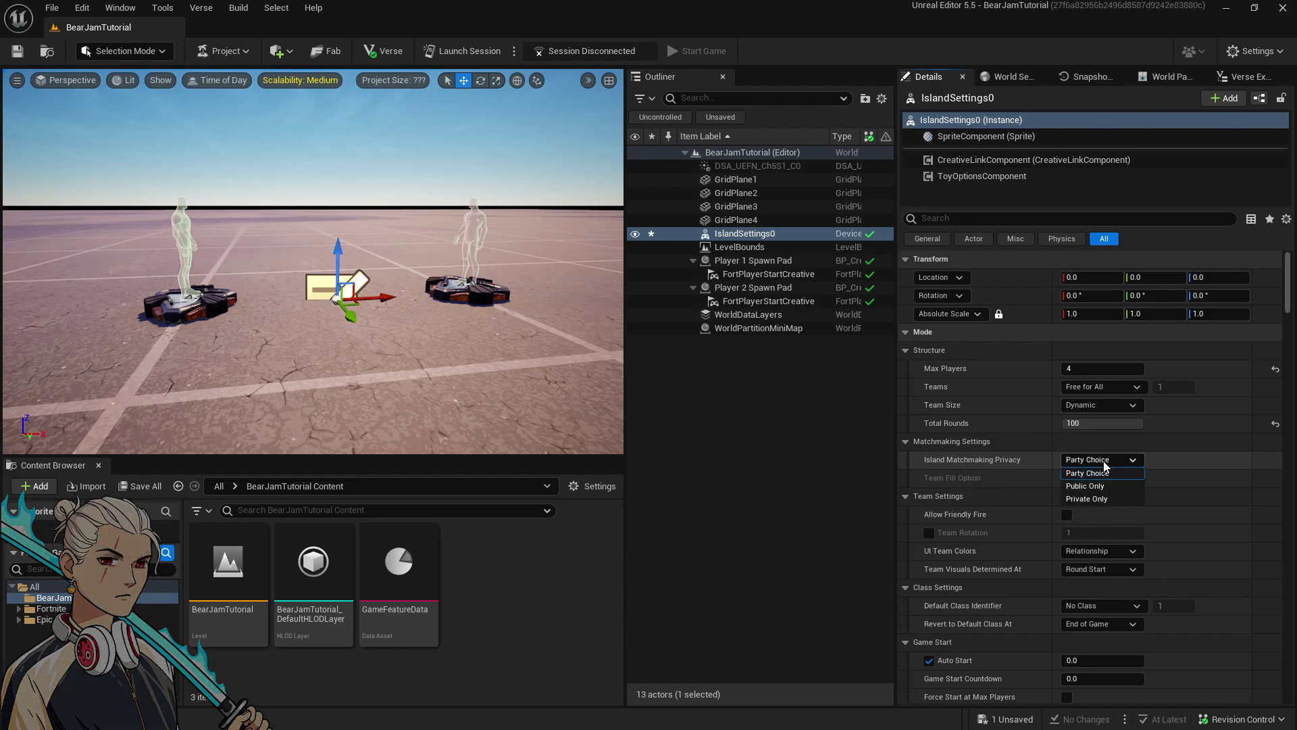
click(1214, 447)
scroll(1235, 510, down, 2)
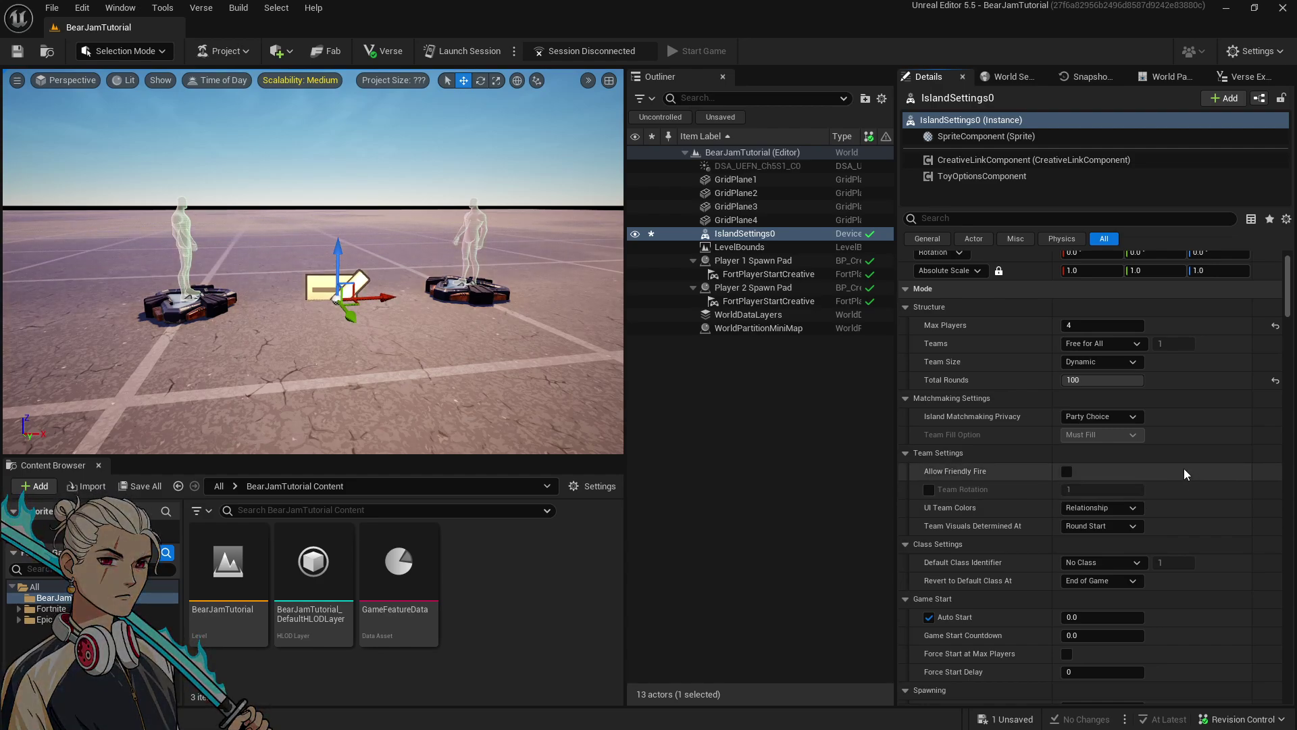
scroll(1196, 477, down, 5)
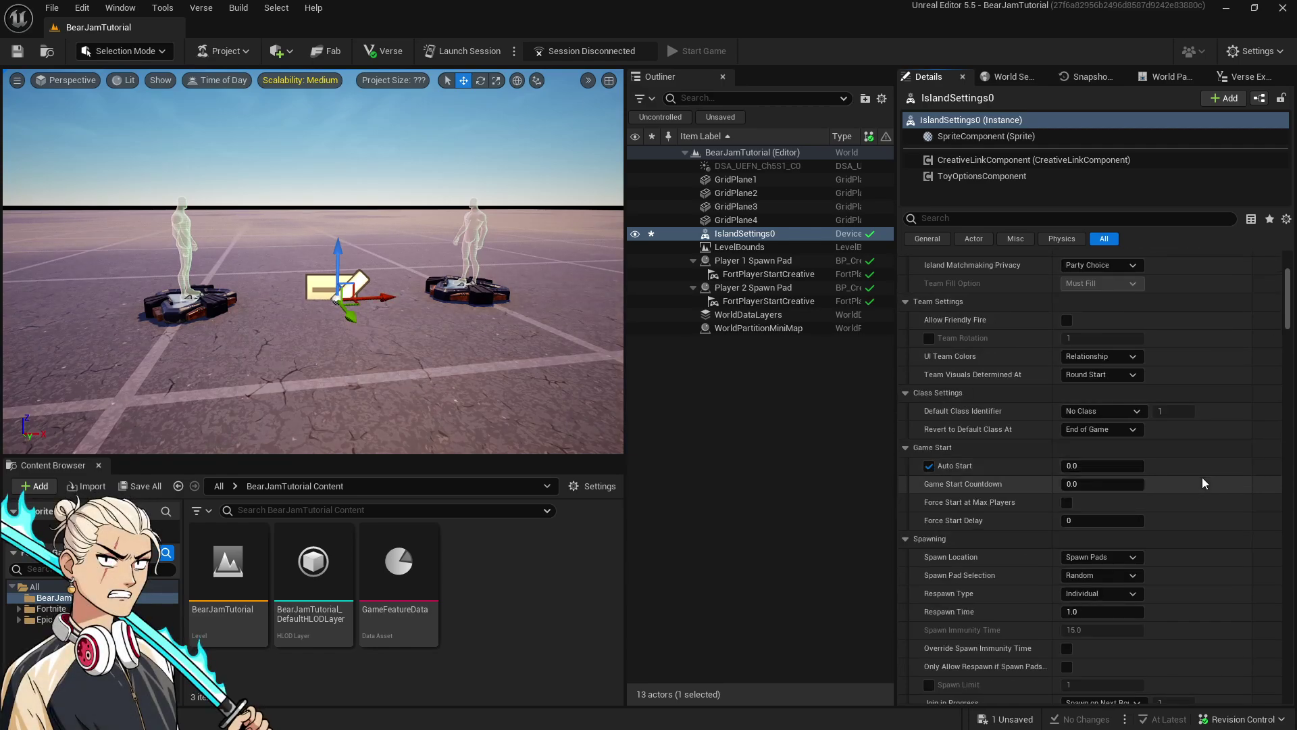
scroll(1196, 477, up, 6)
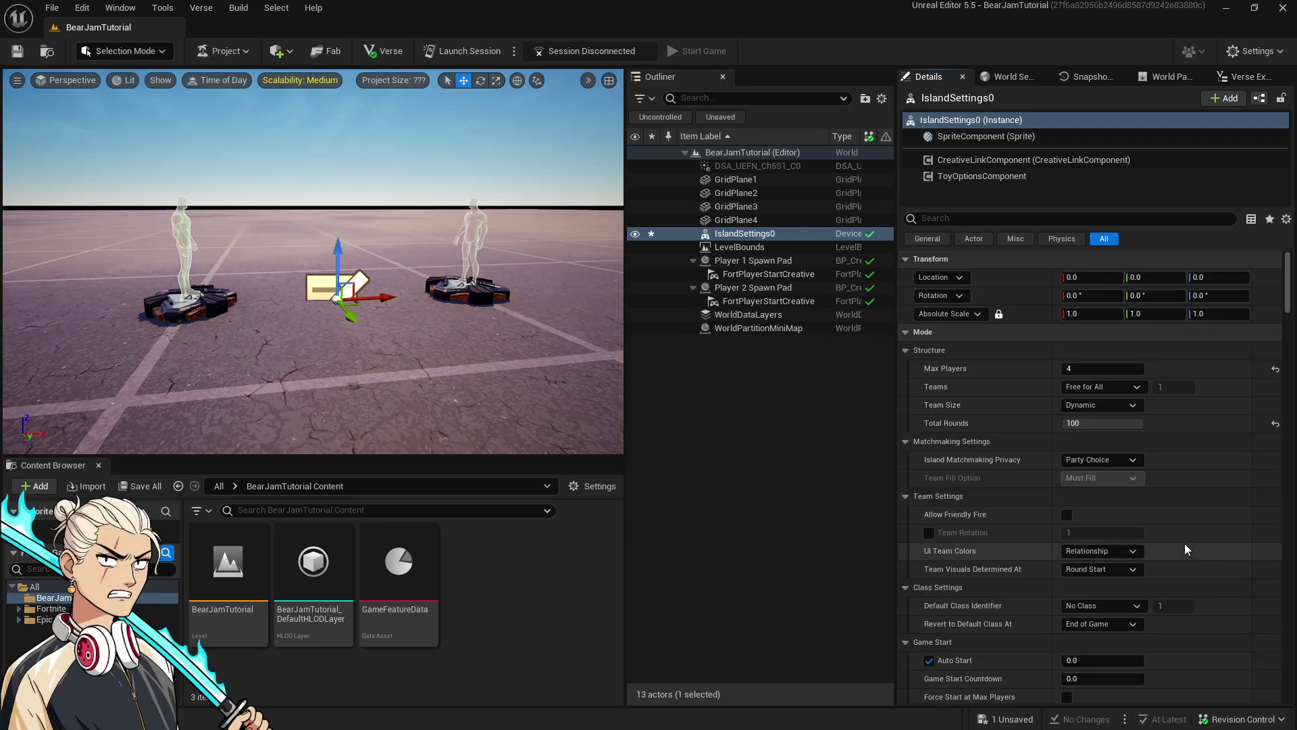
scroll(1185, 548, down, 4)
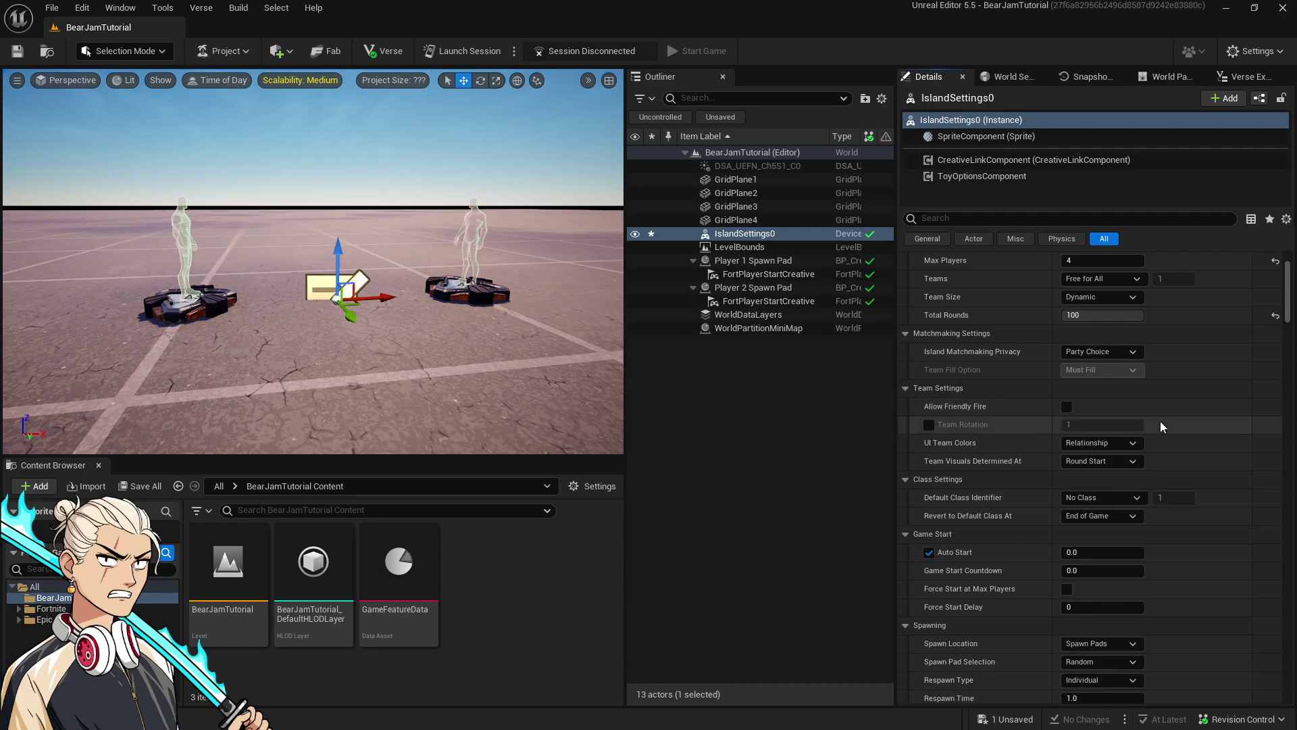
scroll(1234, 415, down, 2)
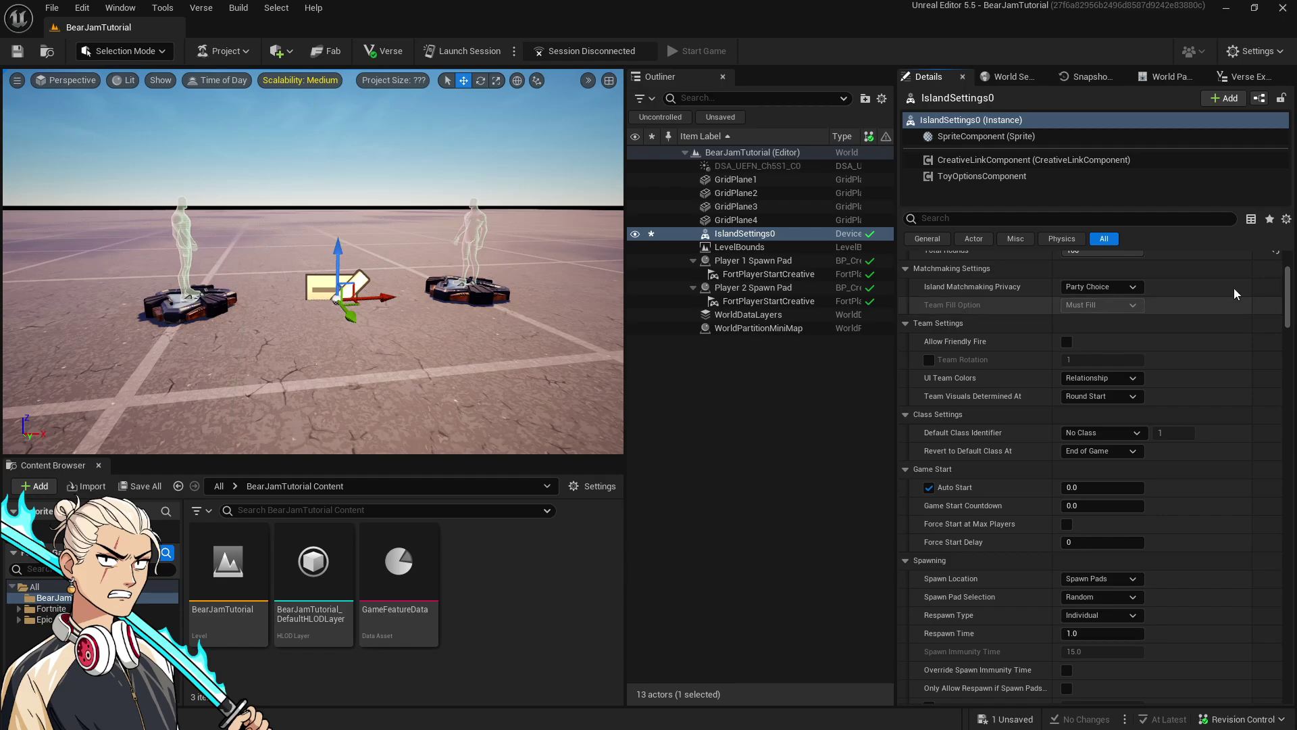
Filter the island settings by "fly" to find the player flight options
click(1115, 217)
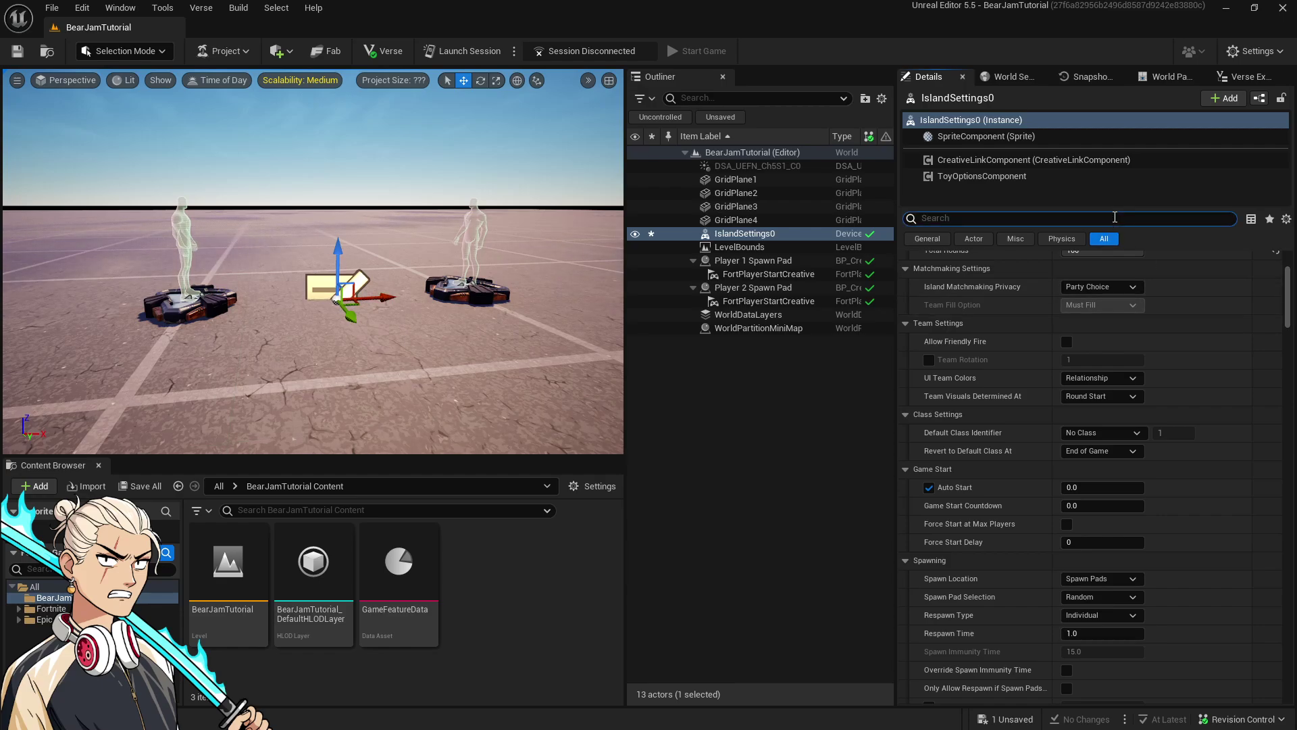
text(a)
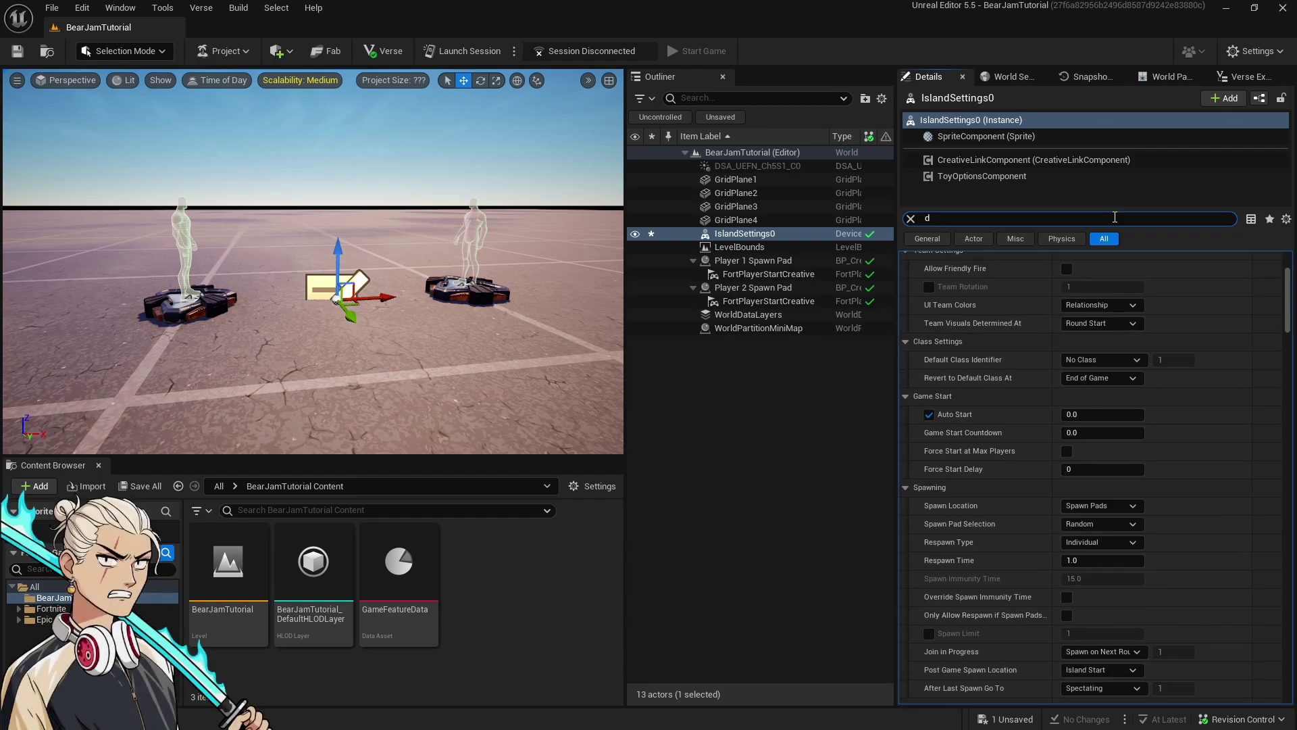
key(BackSpace)
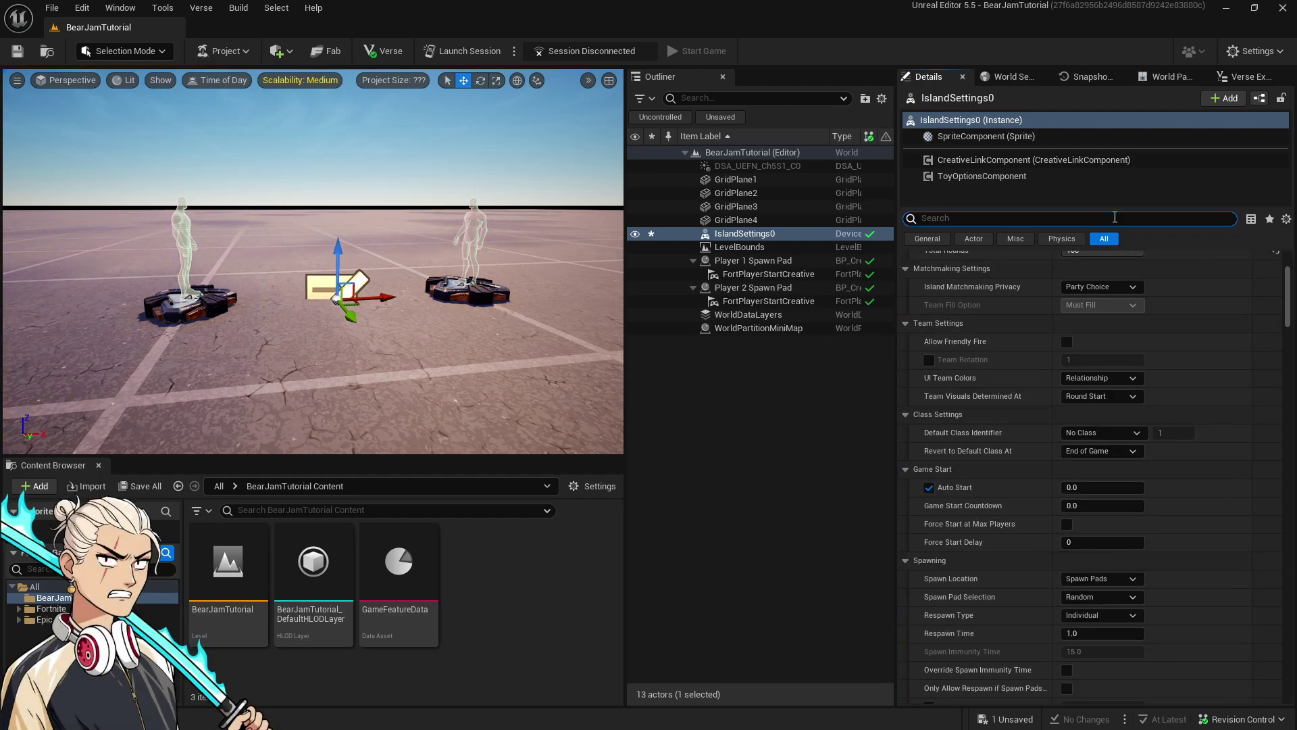
text(f)
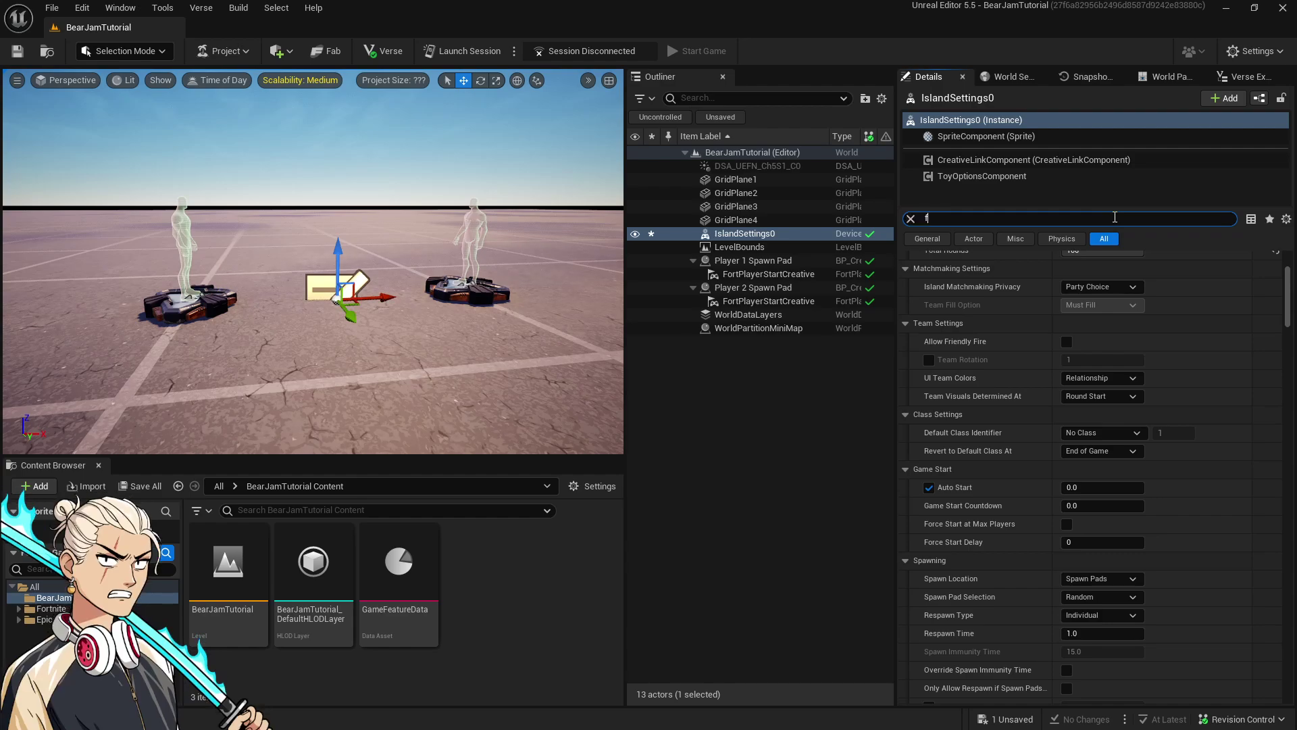
text(ly)
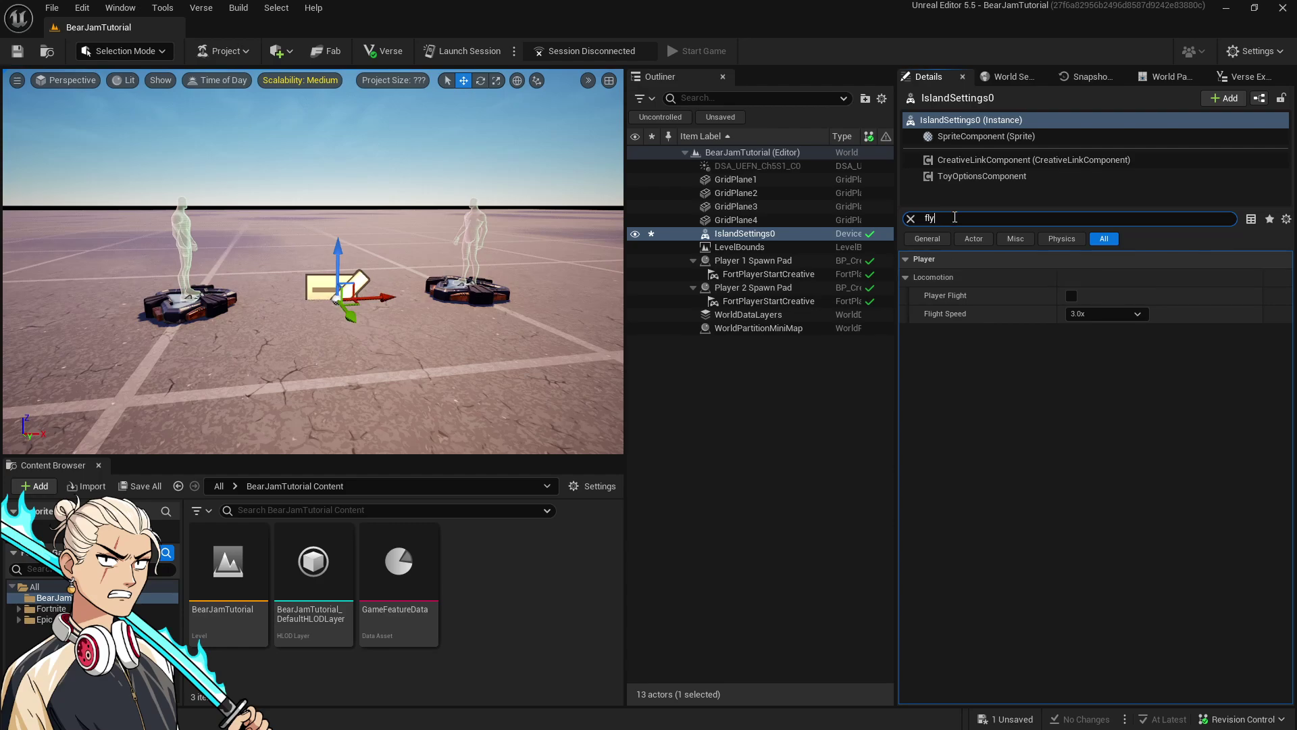
Clear the settings filter and look through the full list of island settings down to the Post Game section
click(911, 219)
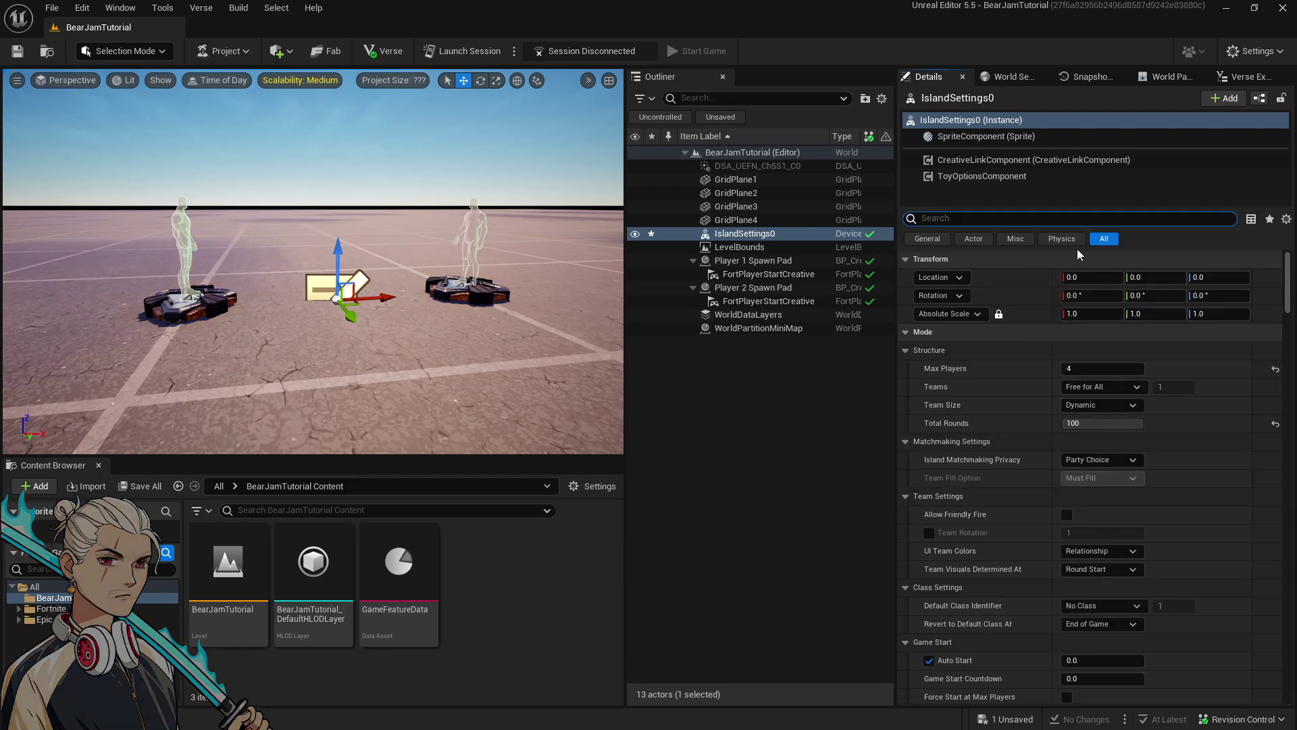
scroll(1019, 477, down, 10)
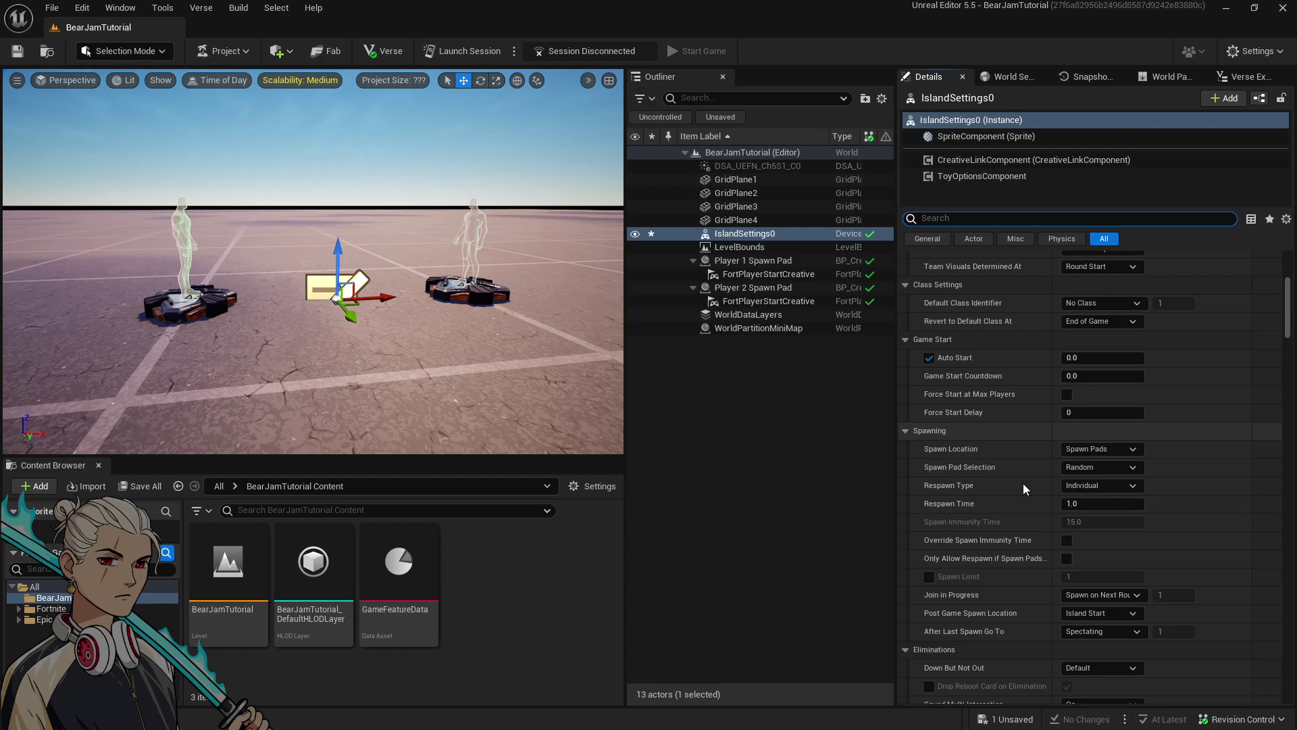
scroll(1044, 502, down, 10)
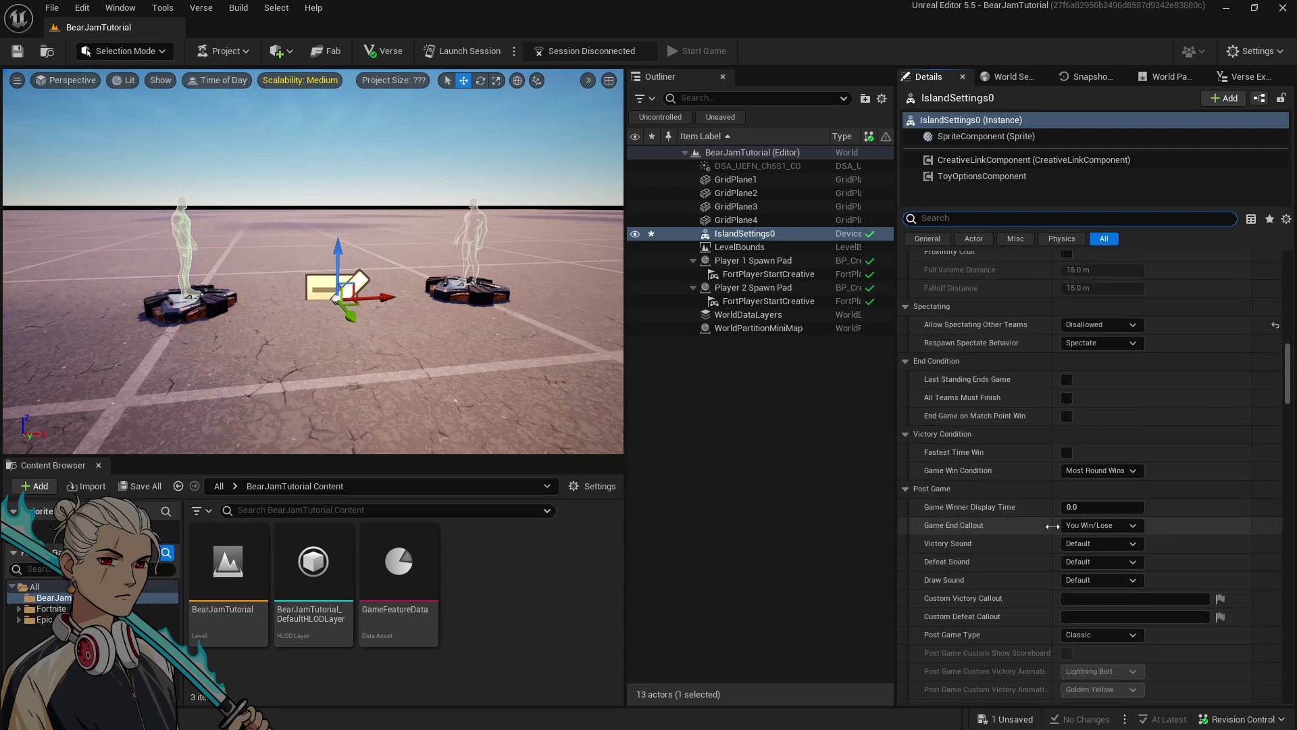
scroll(1049, 520, down, 5)
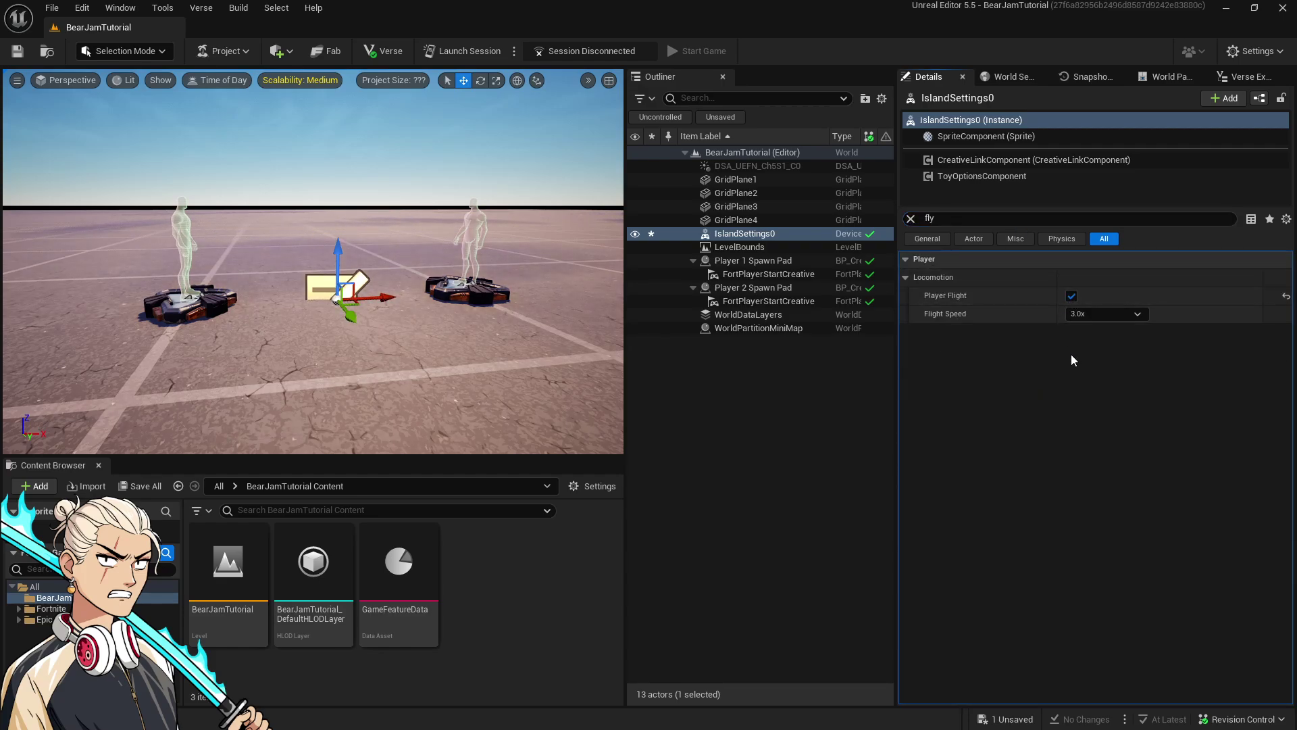
Reselect IslandSettings0, turn off Player Flight and clear the "fly" filter
click(848, 454)
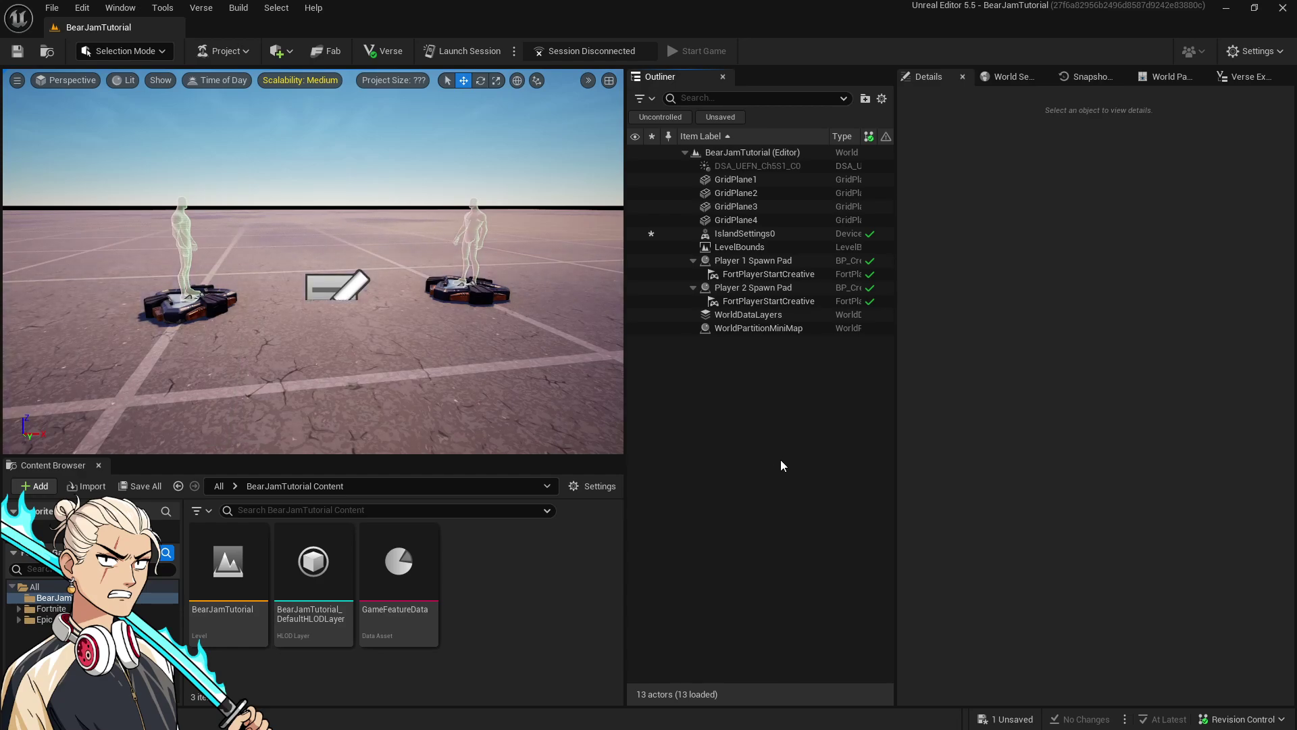
click(746, 233)
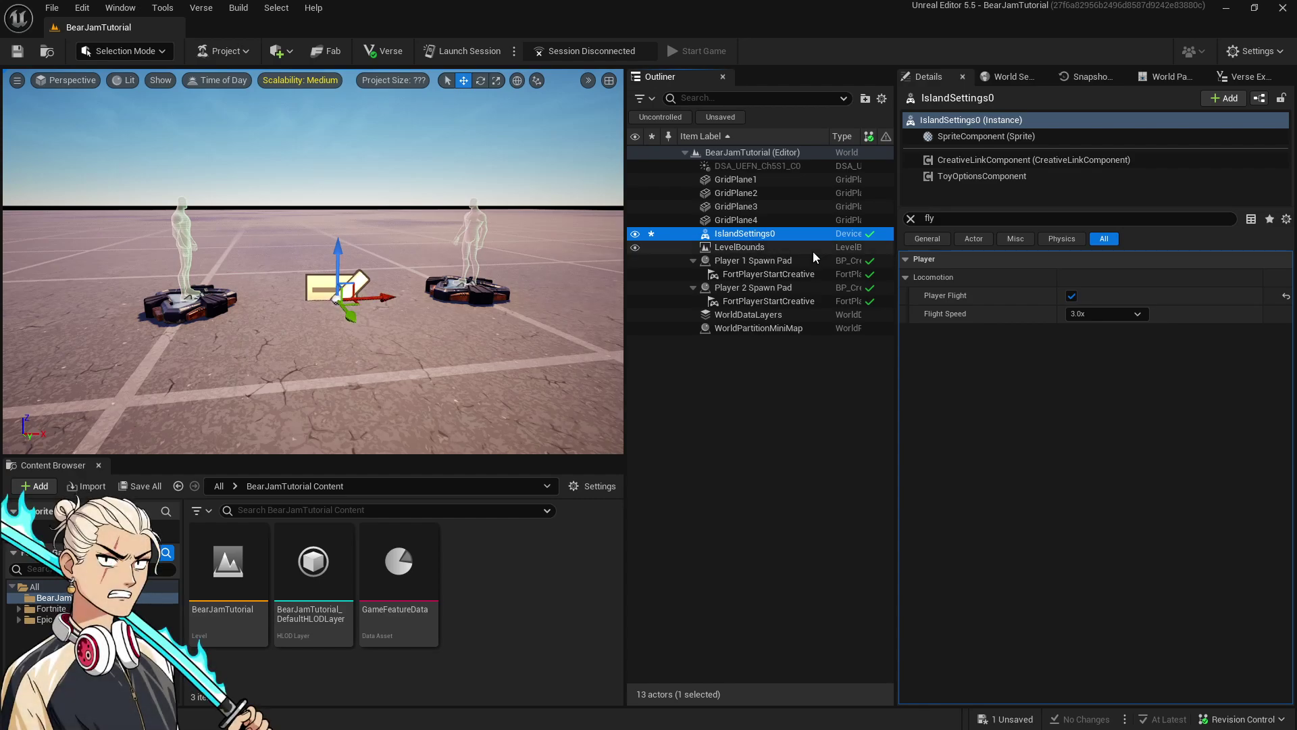
click(1072, 297)
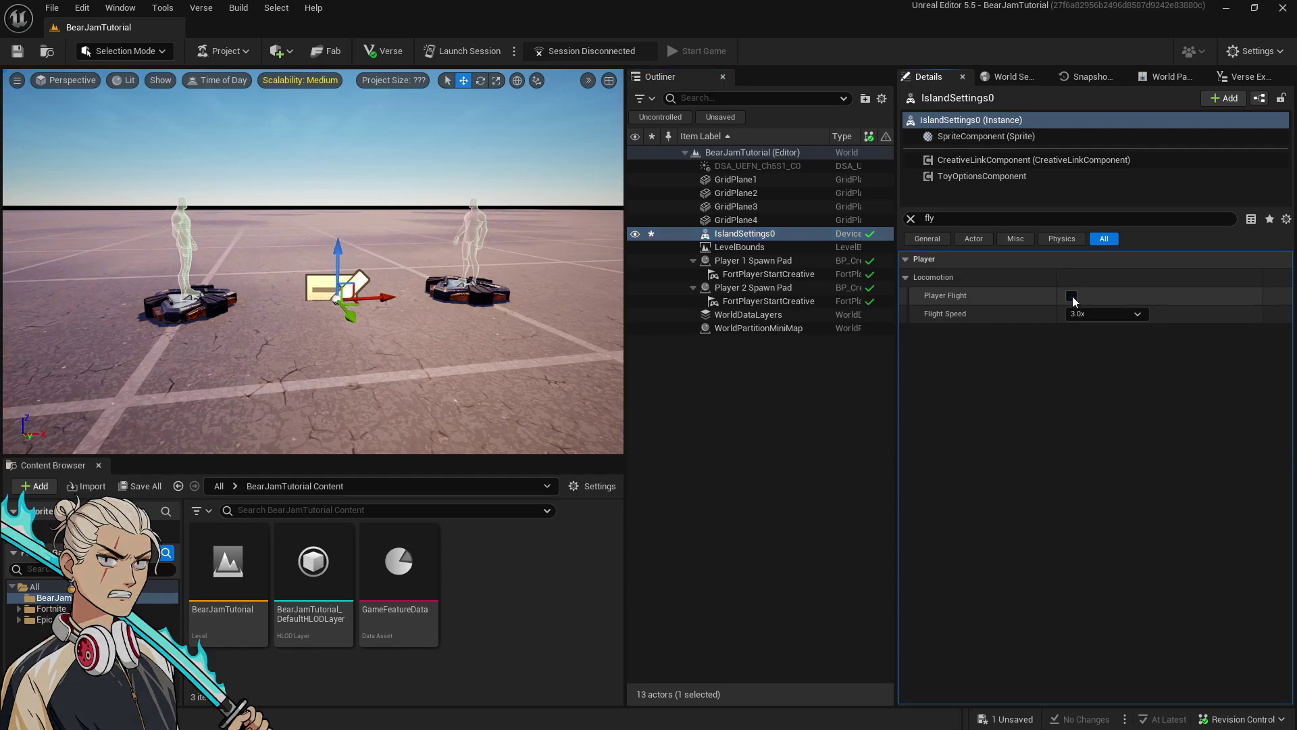
click(912, 218)
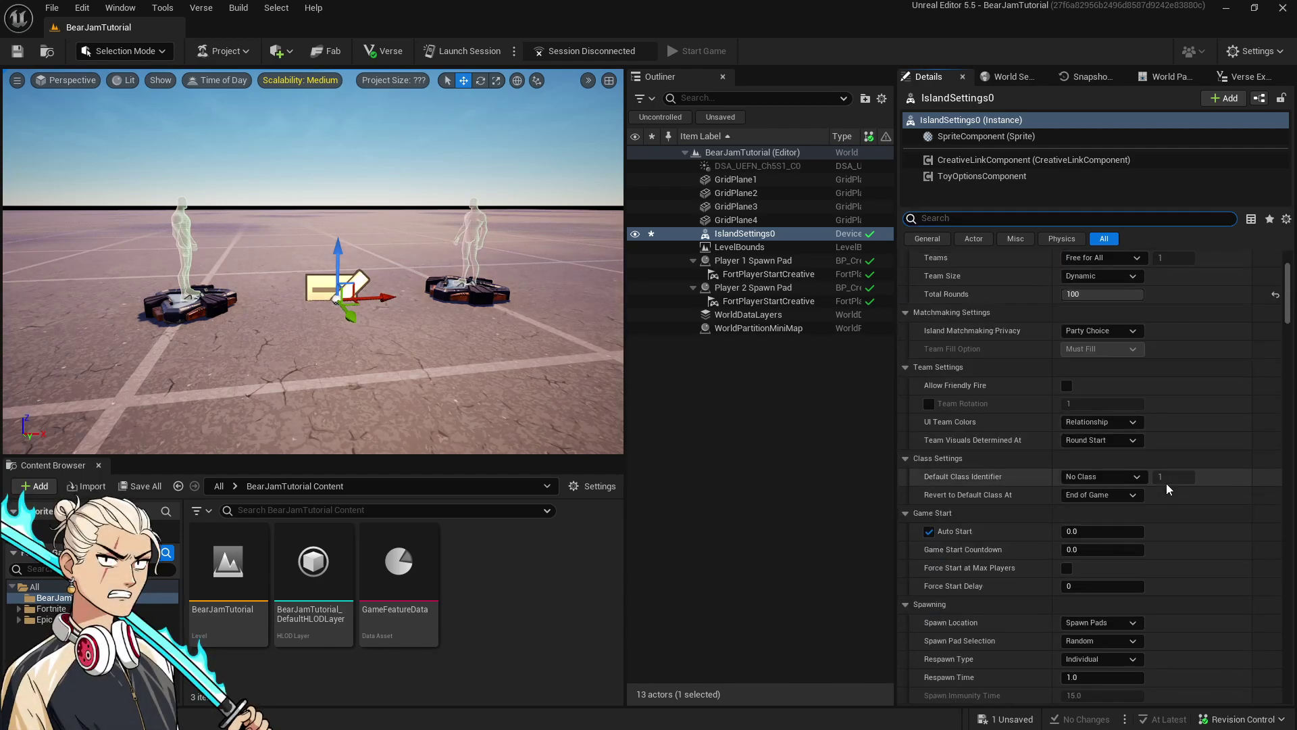
Review the spawning, eliminations, scoring, voice chat, spectating, end condition, victory condition and post game settings of the island
scroll(1166, 484, down, 4)
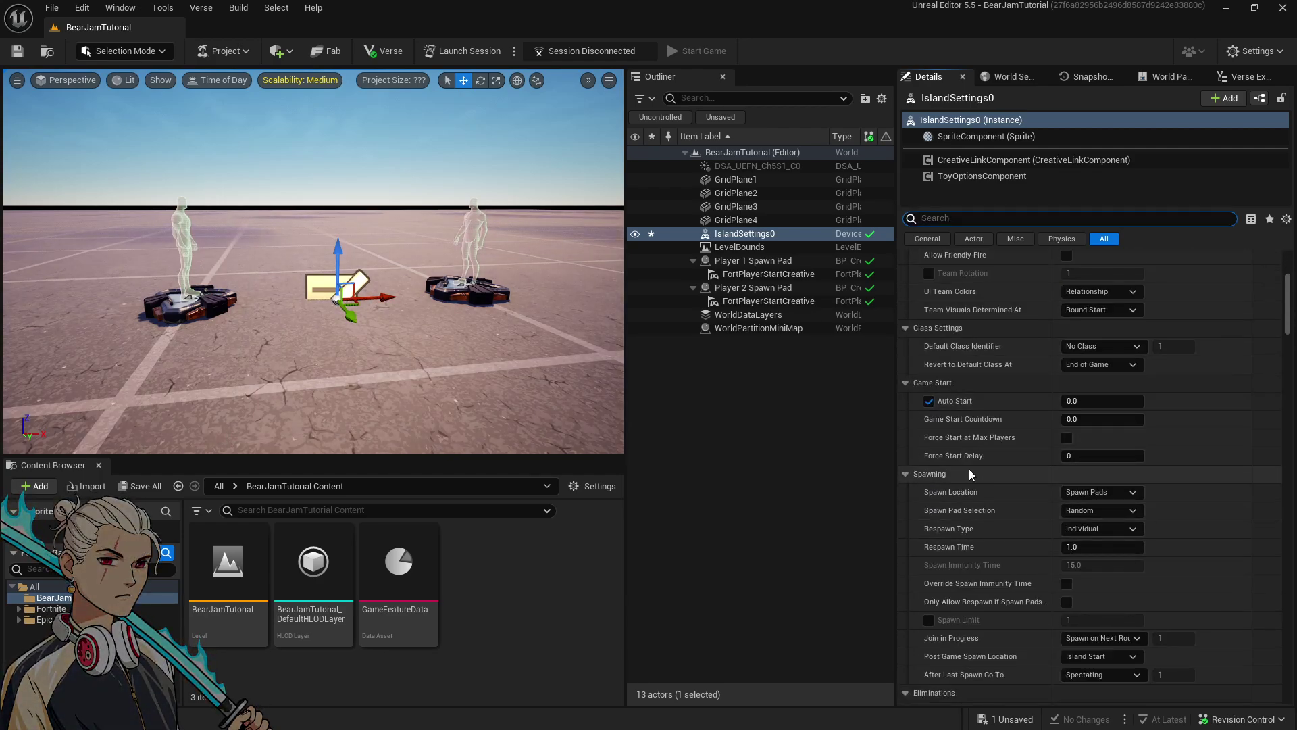
scroll(1189, 520, down, 4)
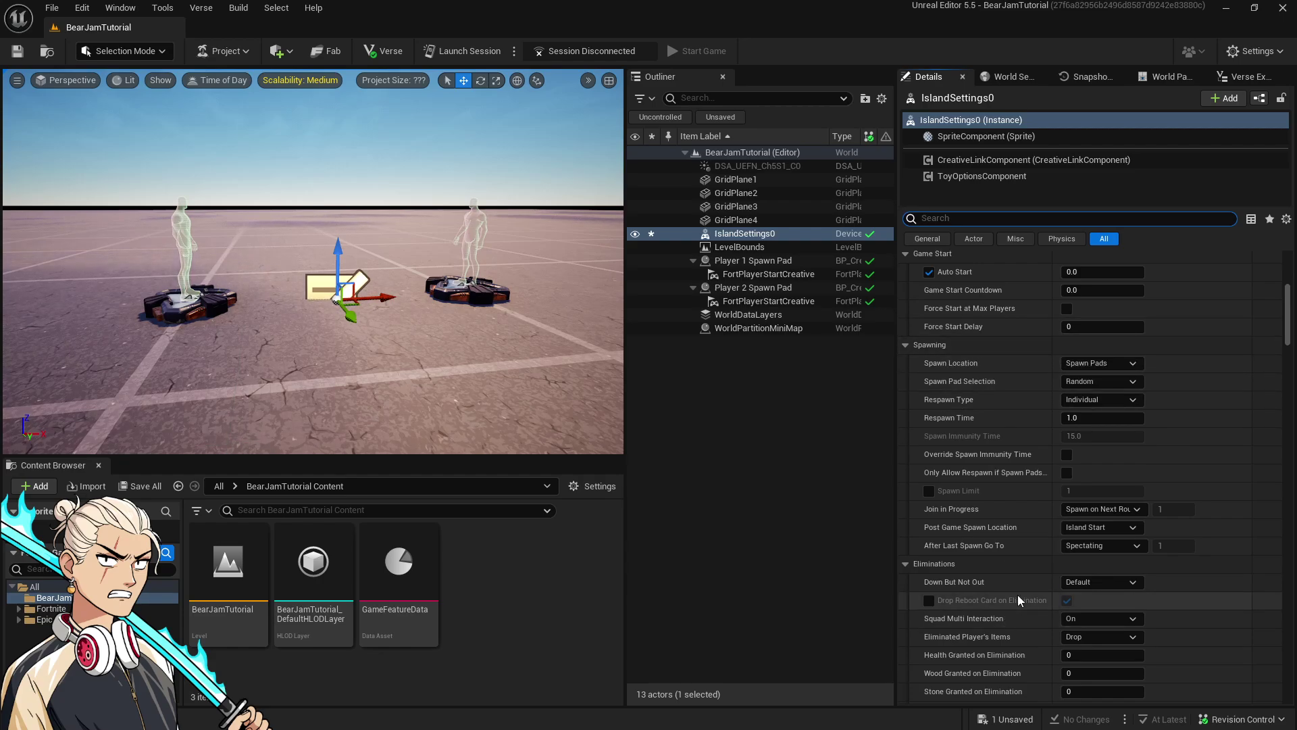
scroll(1021, 600, down, 4)
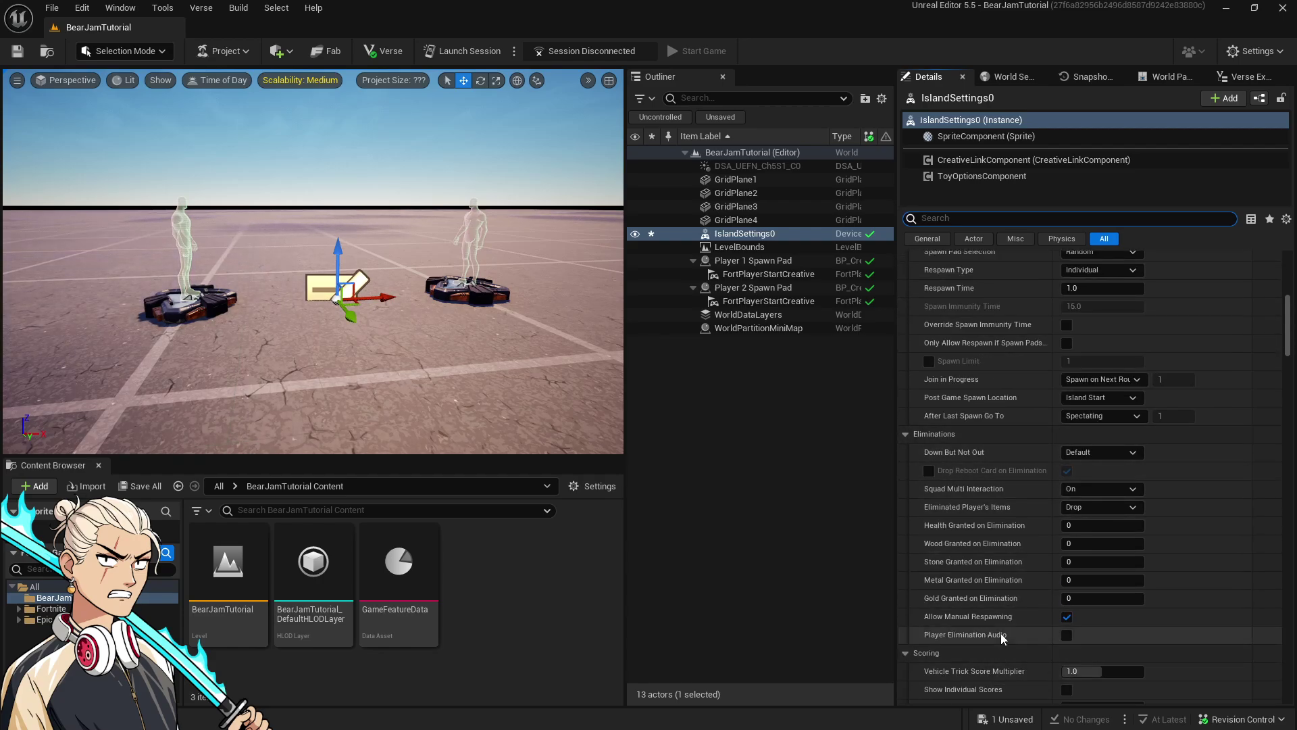
scroll(1000, 634, down, 11)
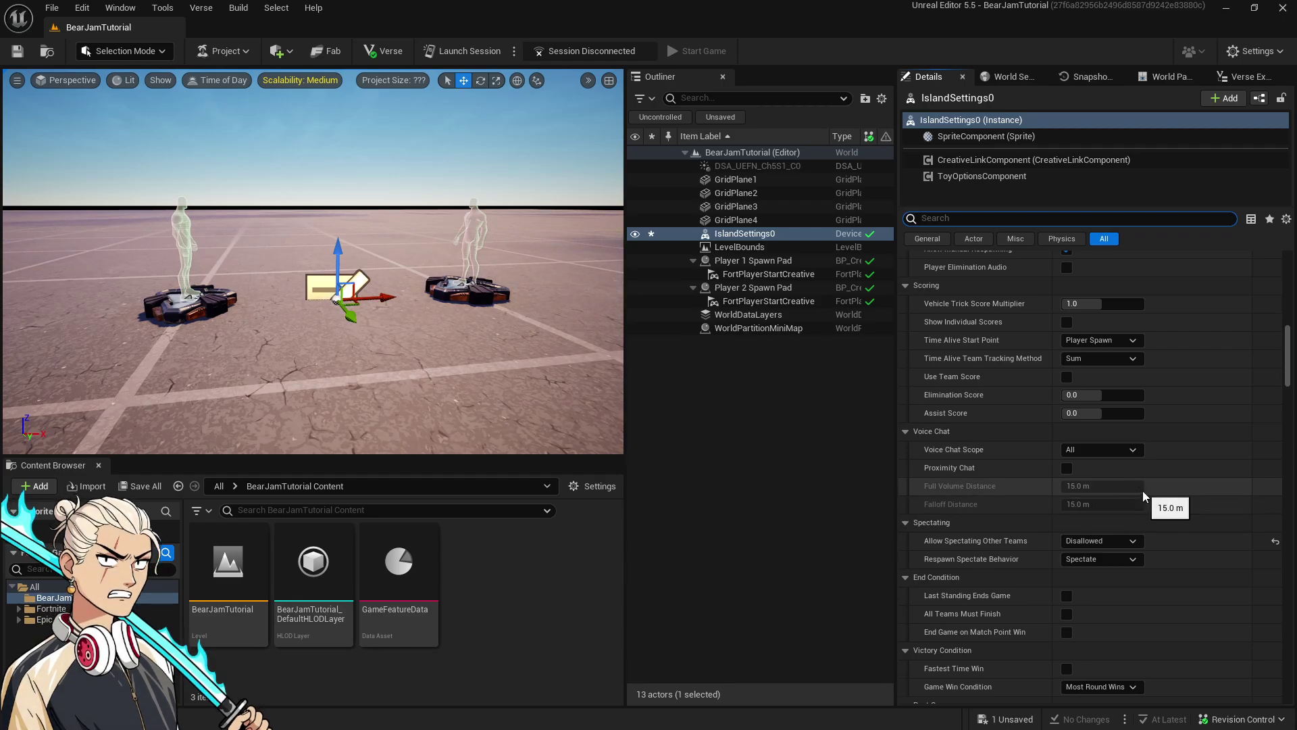
scroll(1138, 523, down, 5)
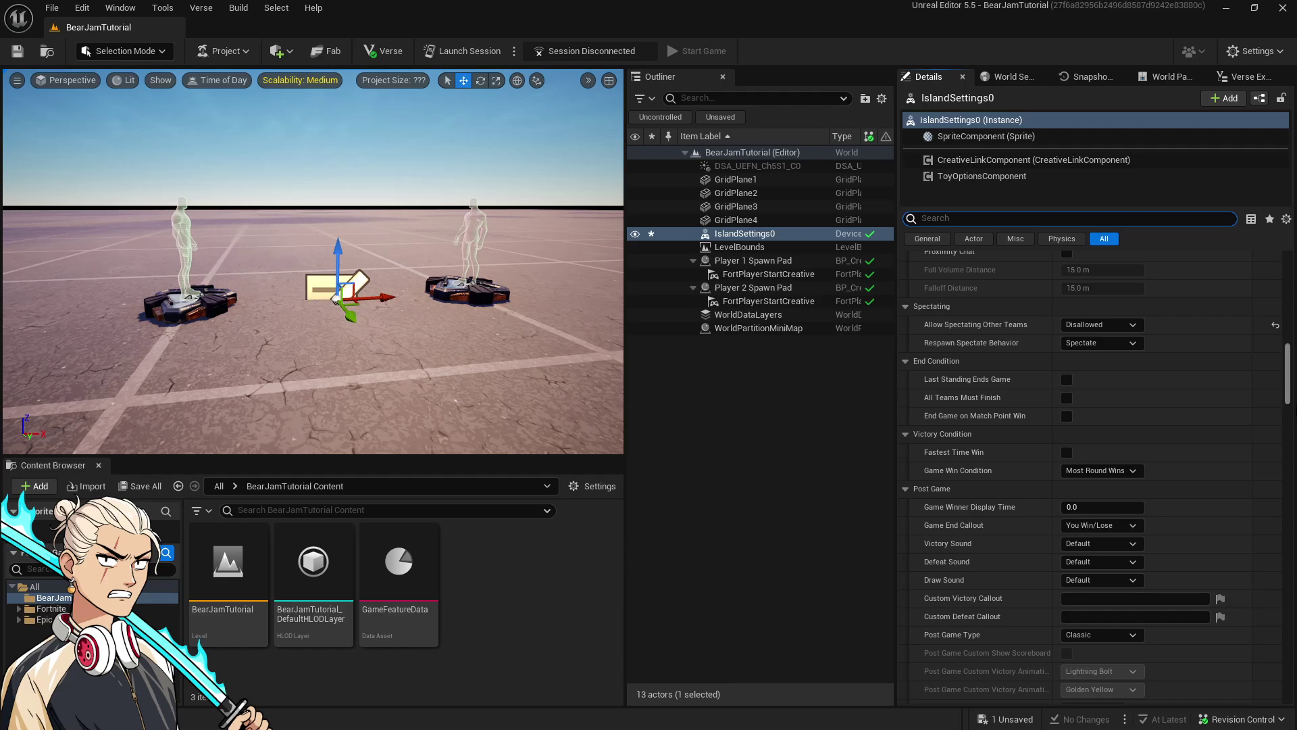
drag(1291, 371, 1271, 654)
Deselect IslandSettings0 and narrow the area showing object details to give the viewport and actor list more room
click(743, 553)
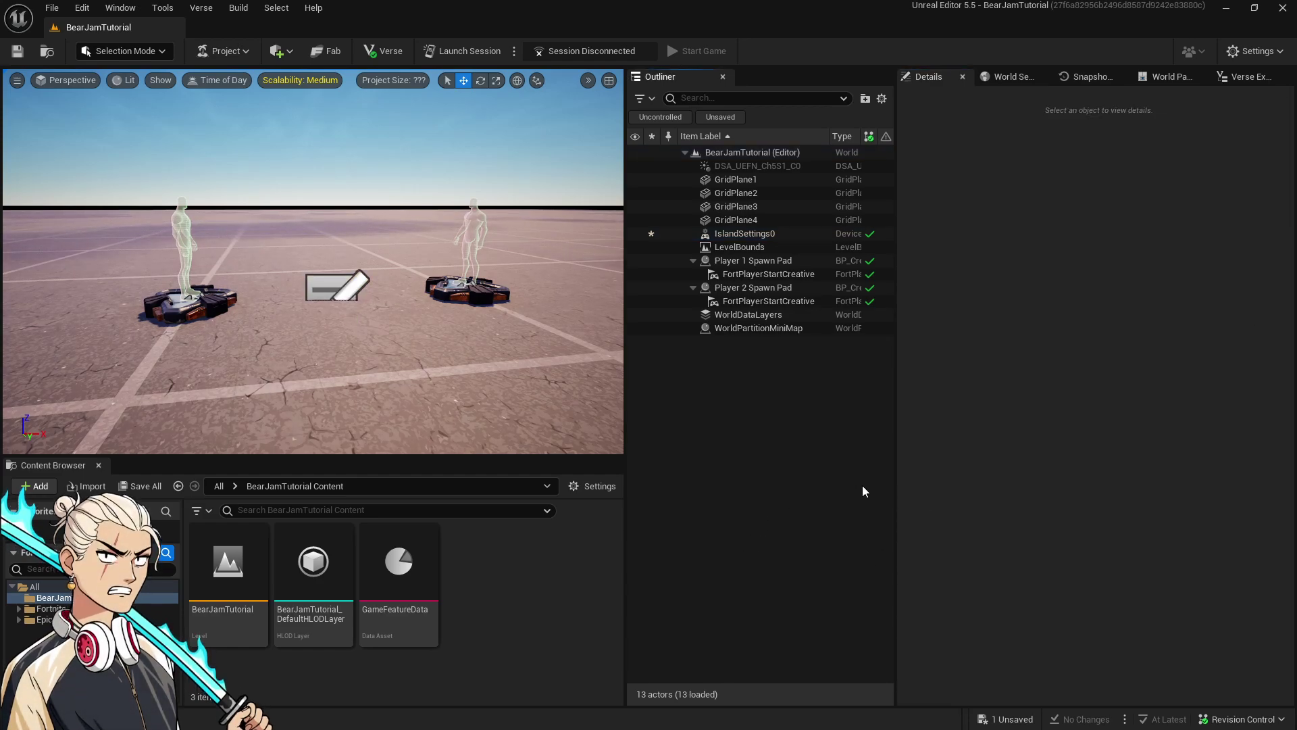
click(775, 234)
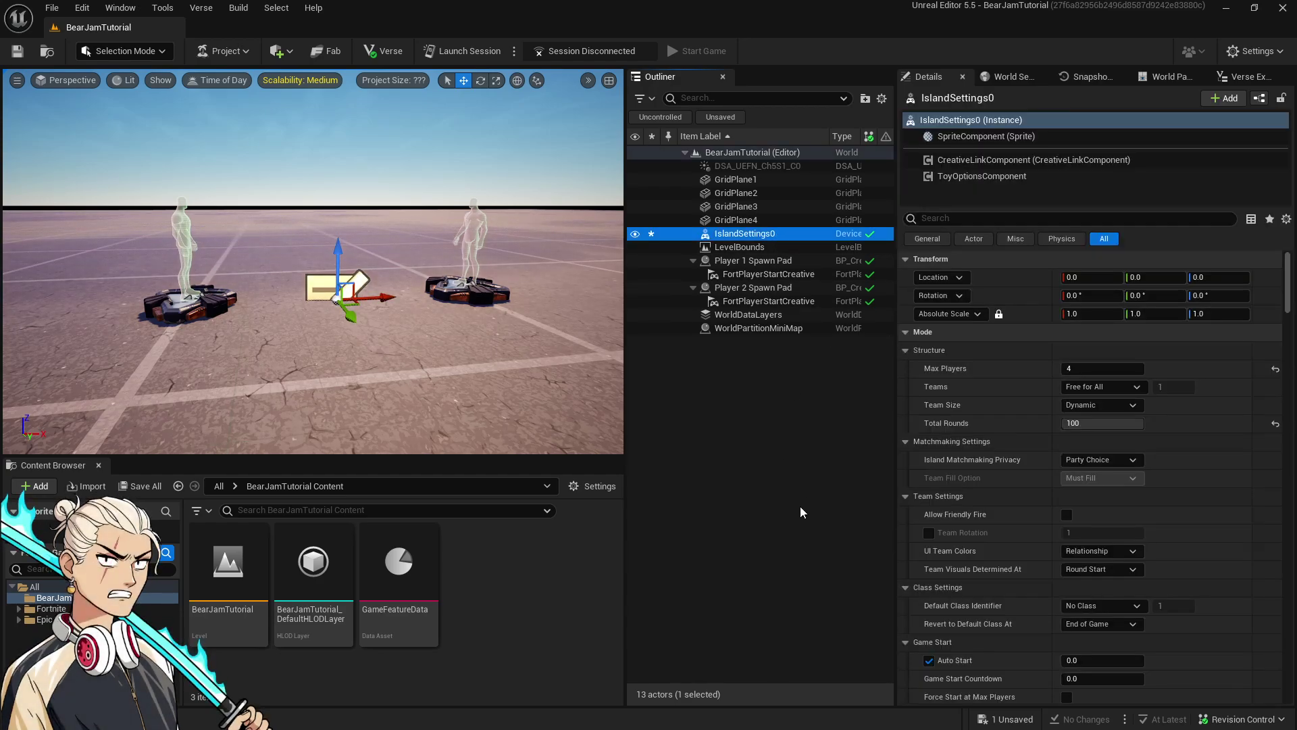
click(776, 529)
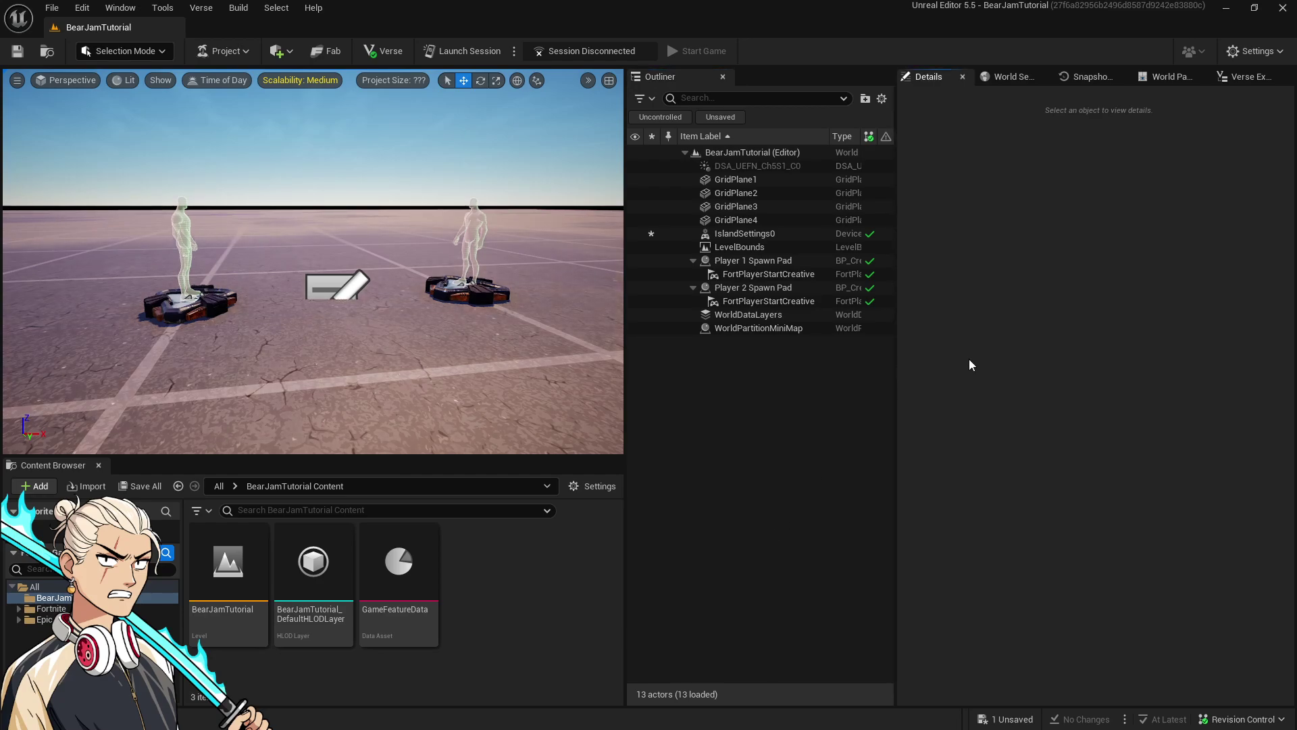
drag(896, 392, 1006, 399)
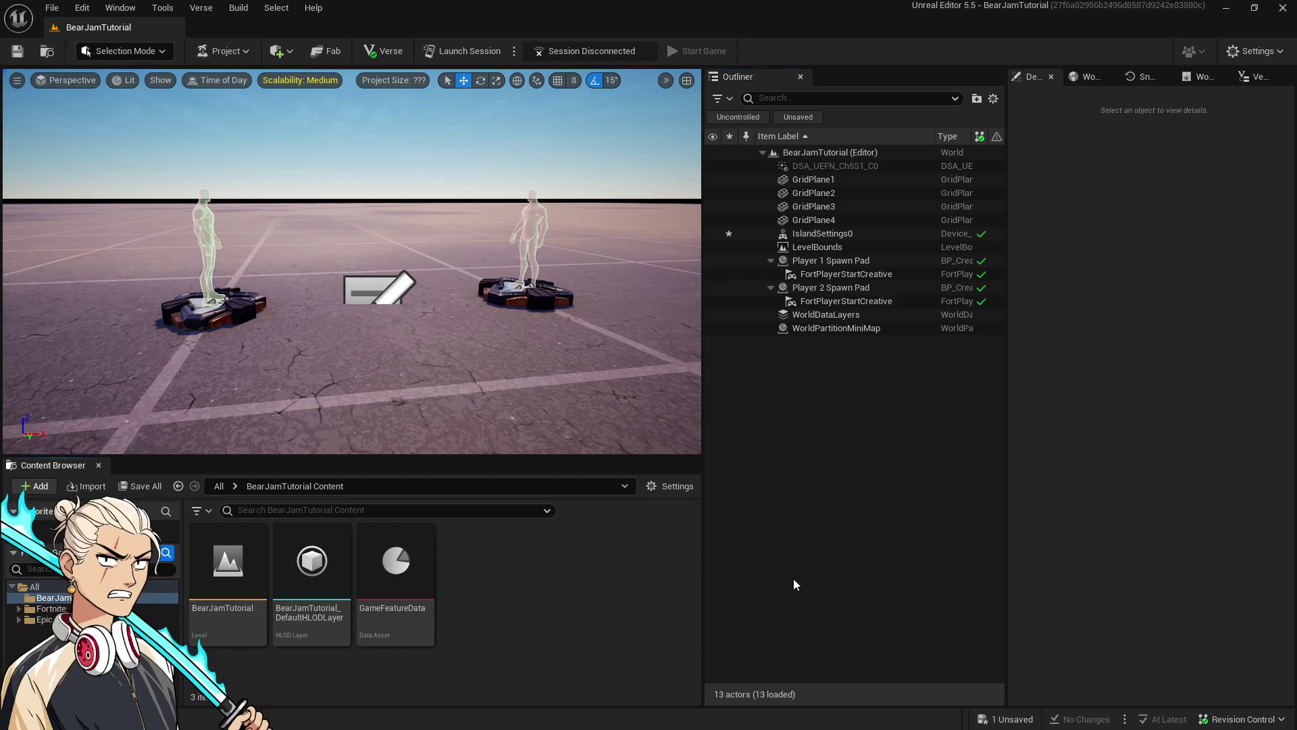
Save the unsaved changes to IslandSettings0
click(1007, 719)
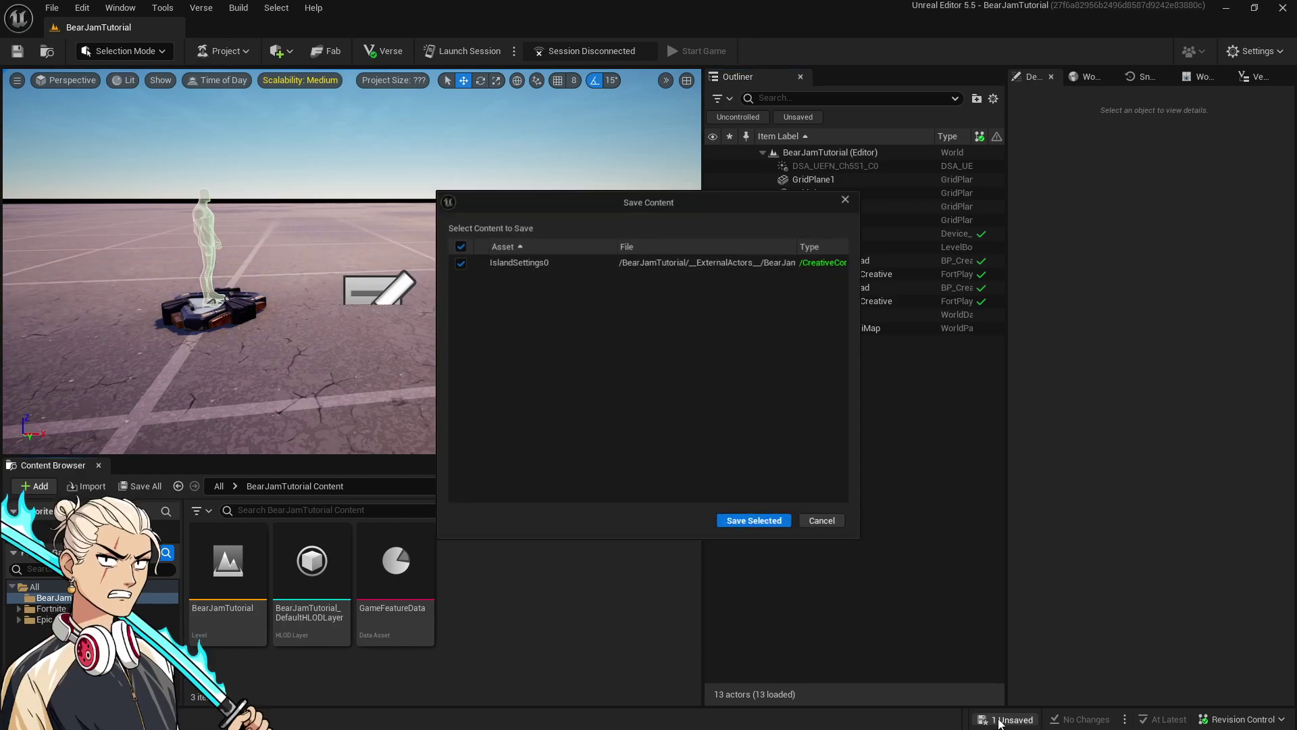
click(757, 525)
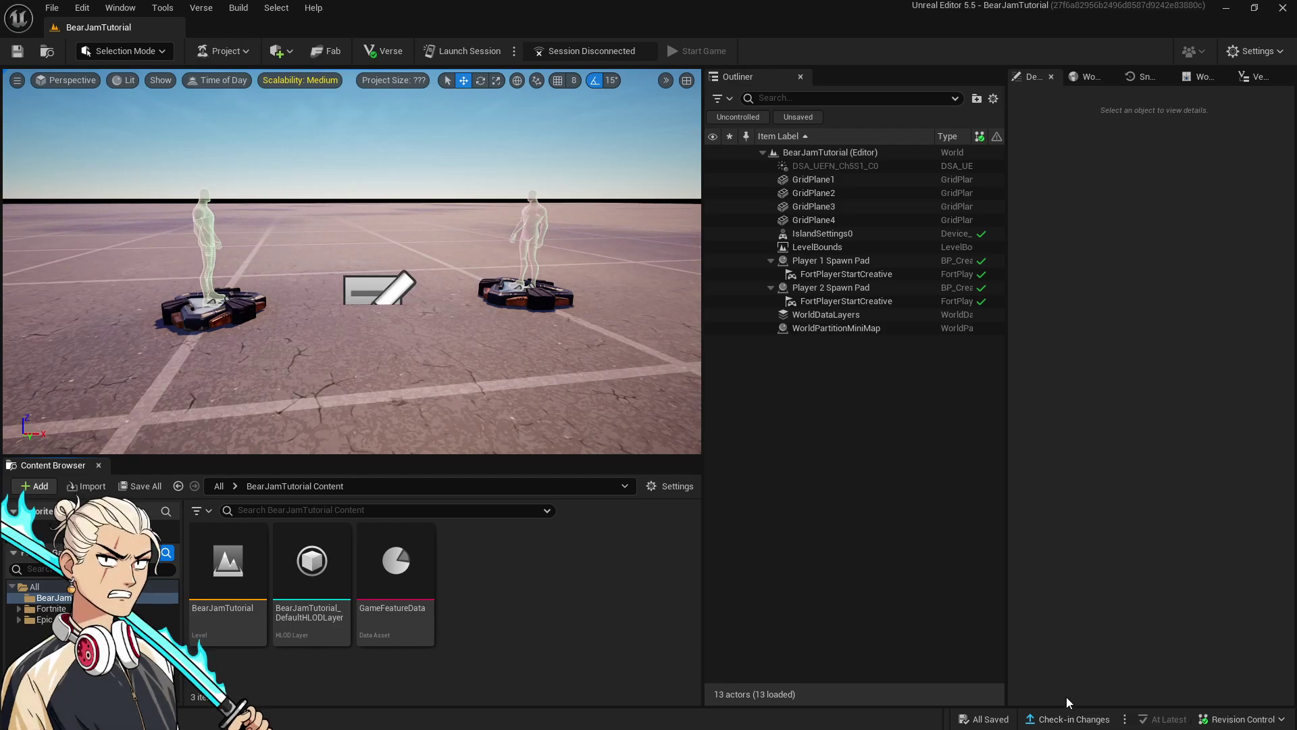
Check in the project file and IslandSettings0 with the changelist description "Changed some island settings", enlarging the Submit Files dialog to fit the file paths
click(1062, 718)
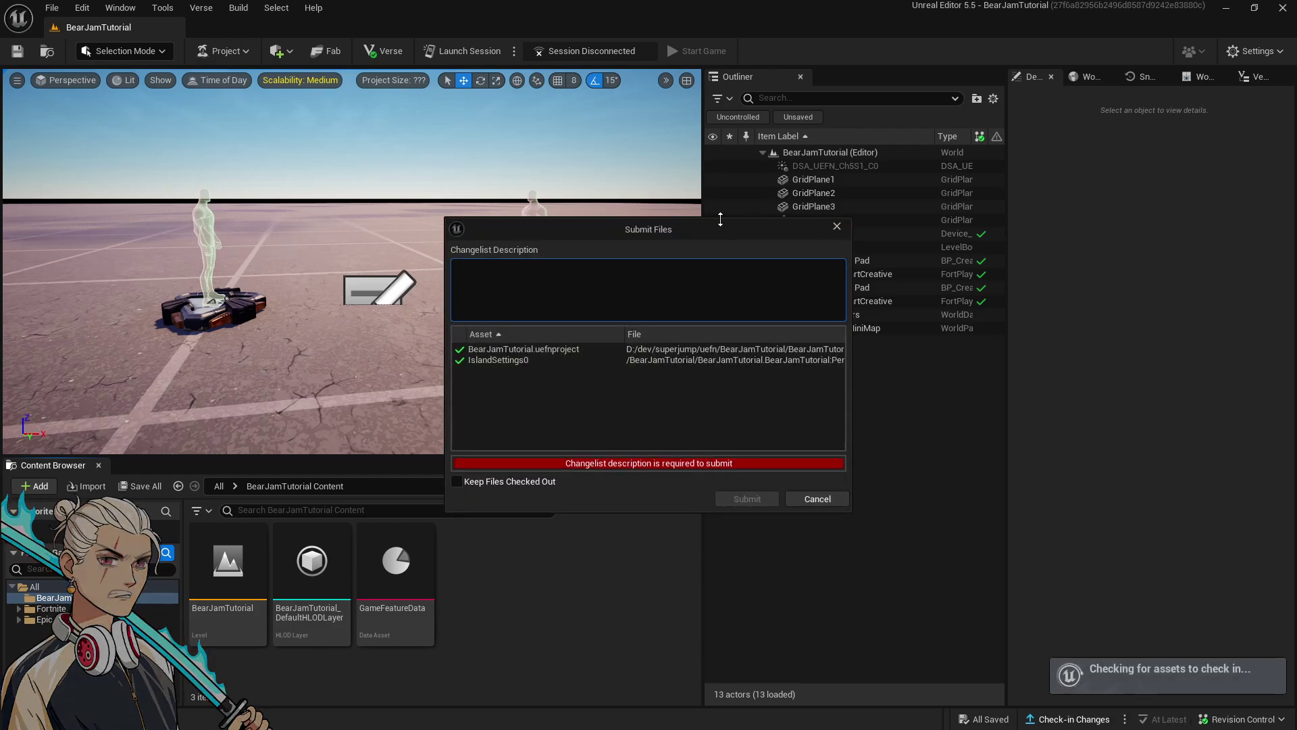
drag(694, 230, 644, 165)
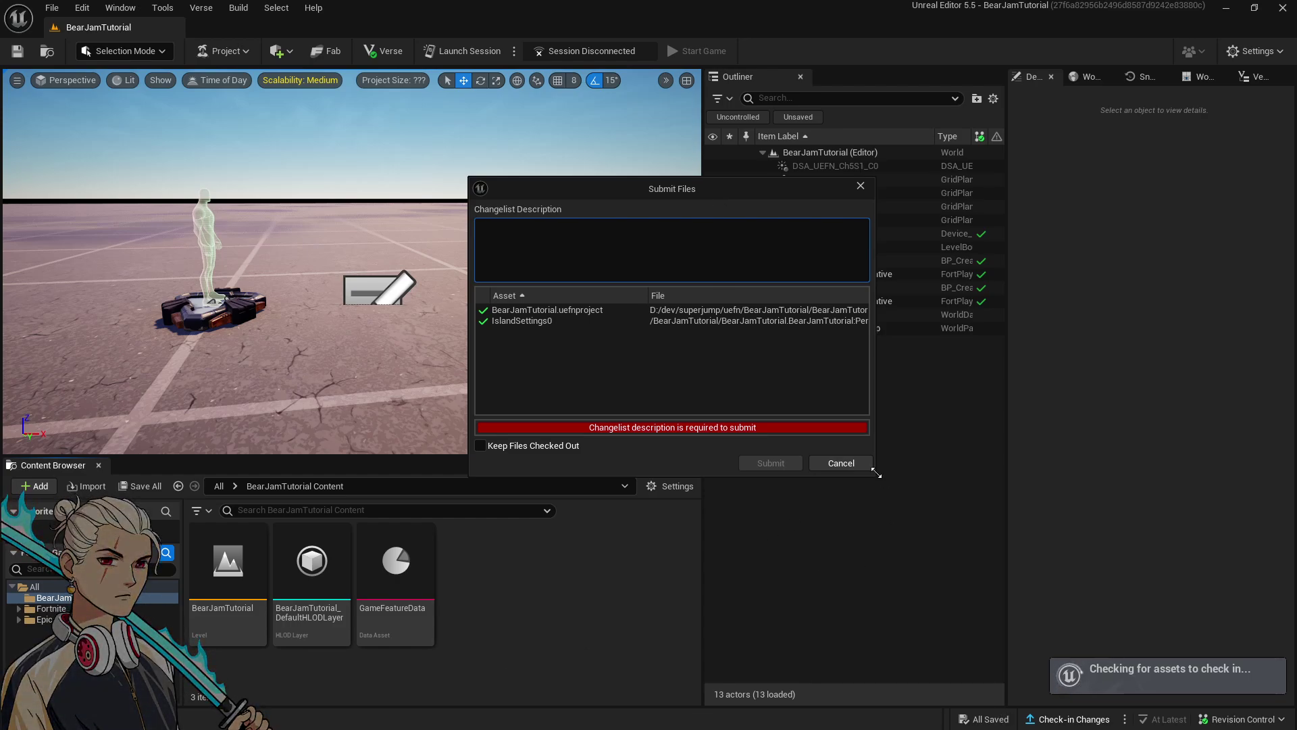
drag(876, 475, 958, 509)
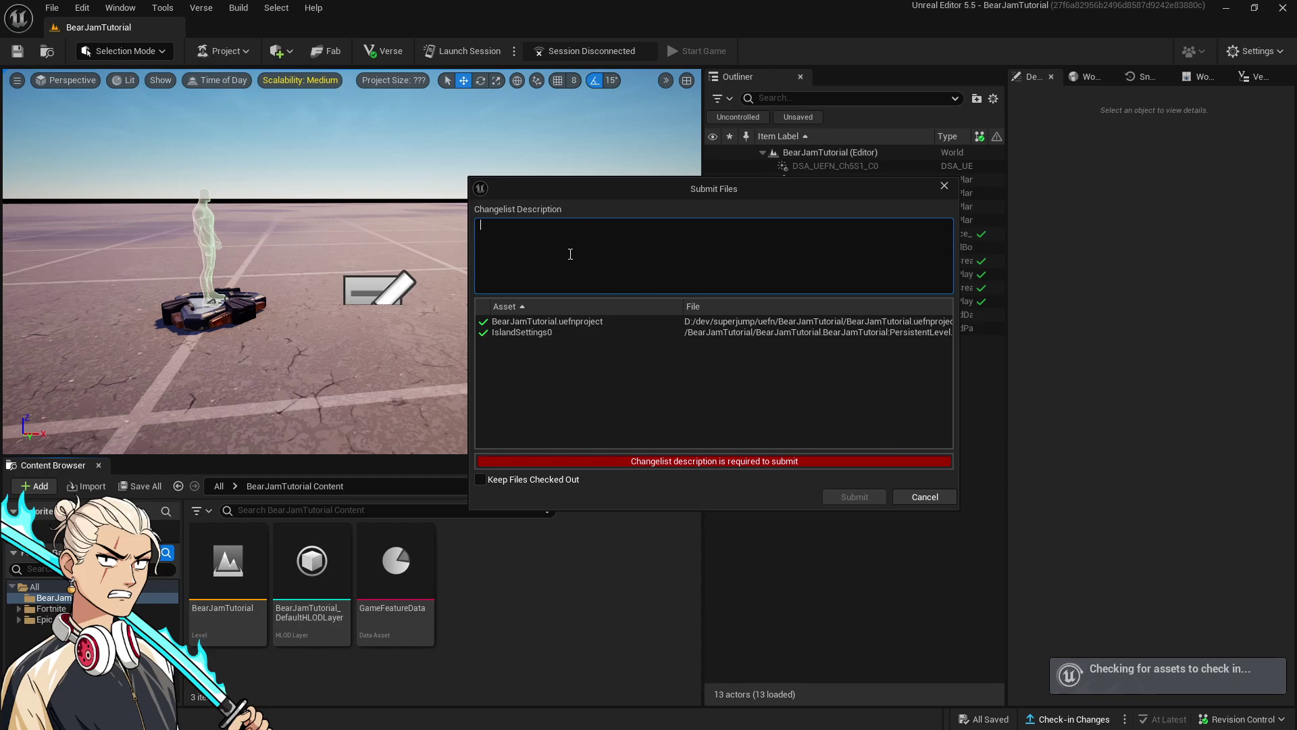
click(616, 231)
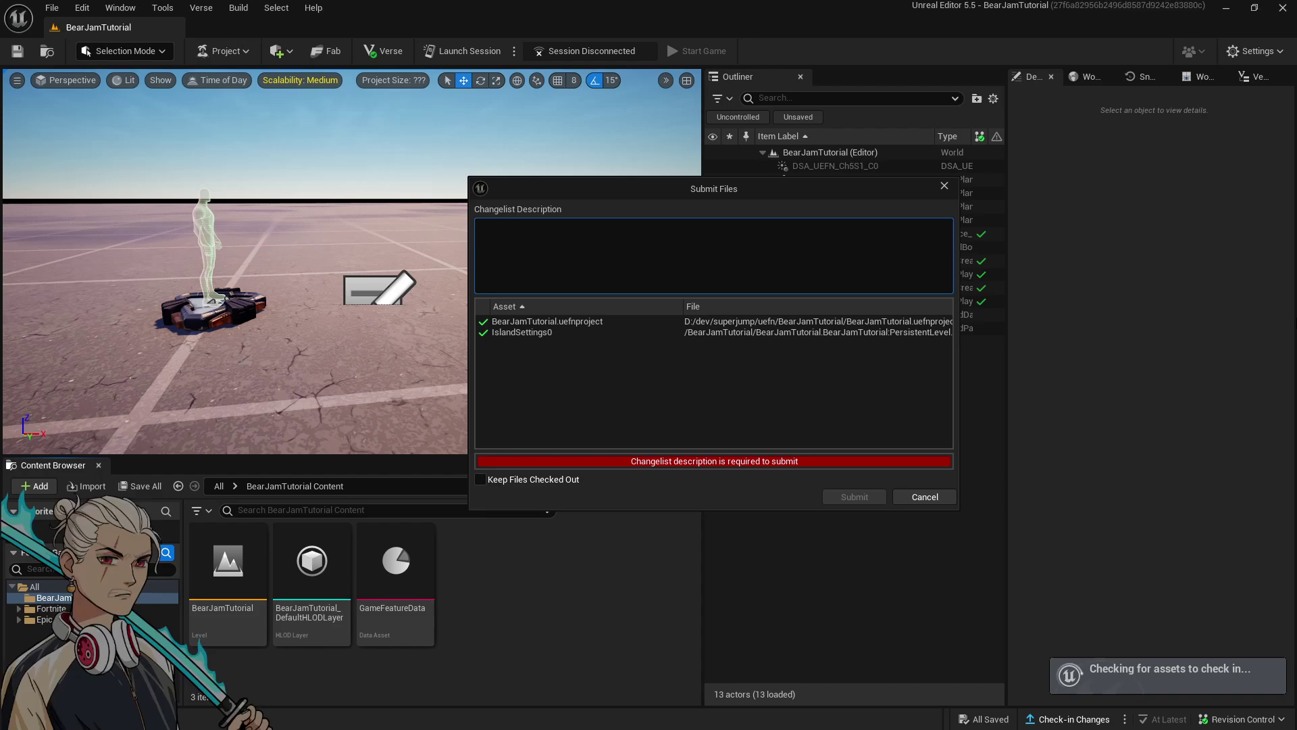
drag(684, 306, 651, 307)
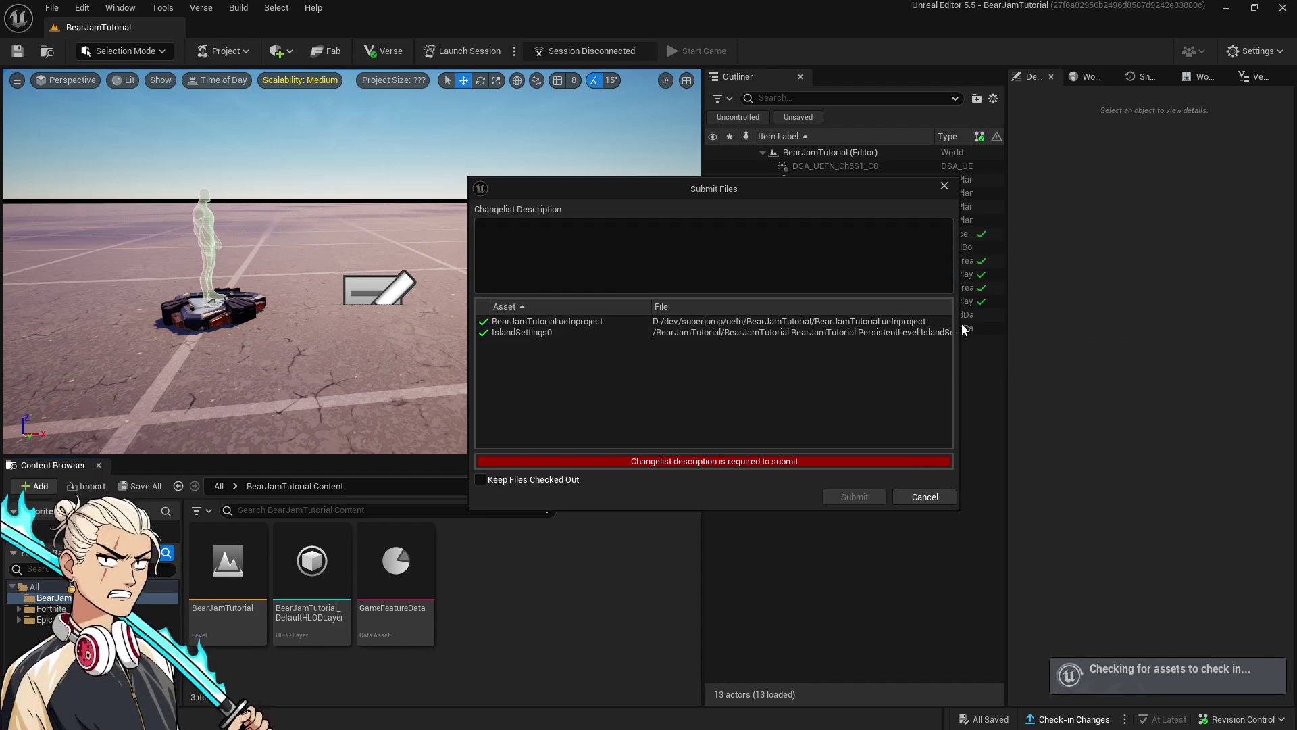
drag(960, 323, 1034, 324)
drag(906, 193, 765, 159)
drag(907, 477, 943, 509)
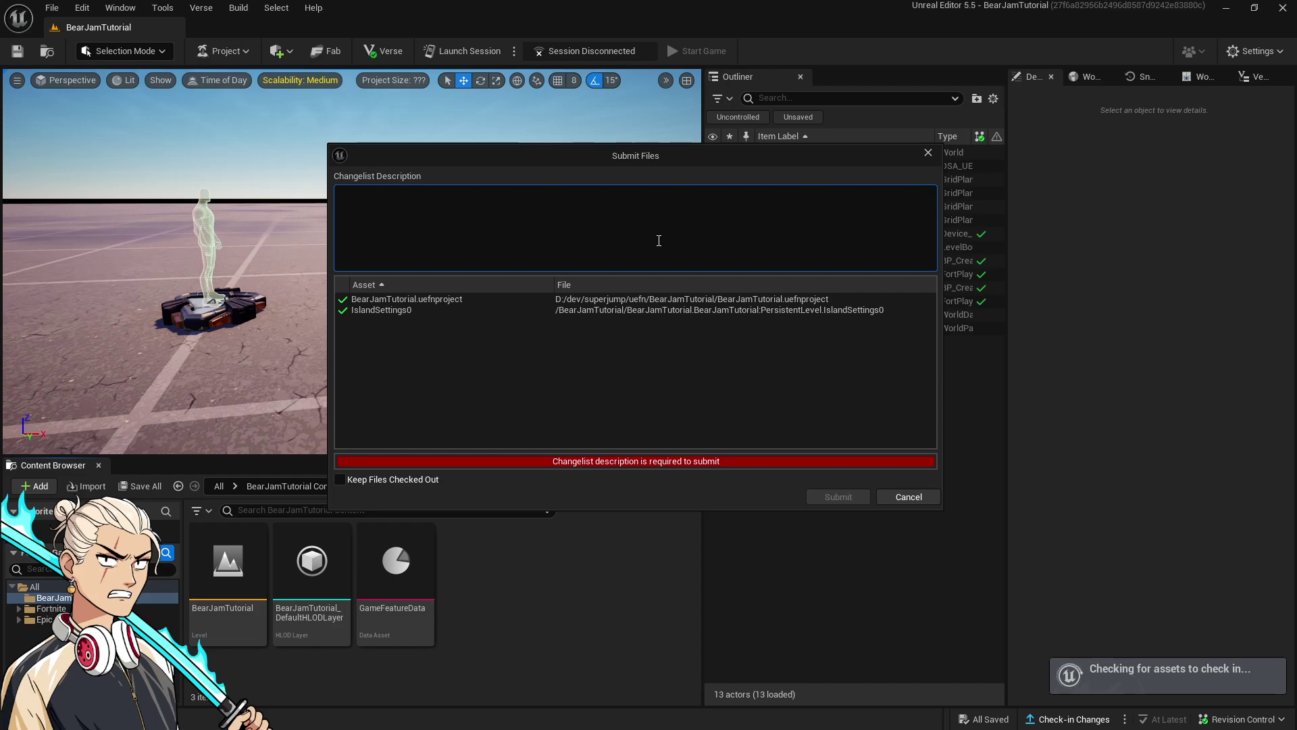
text(Changed some island settings)
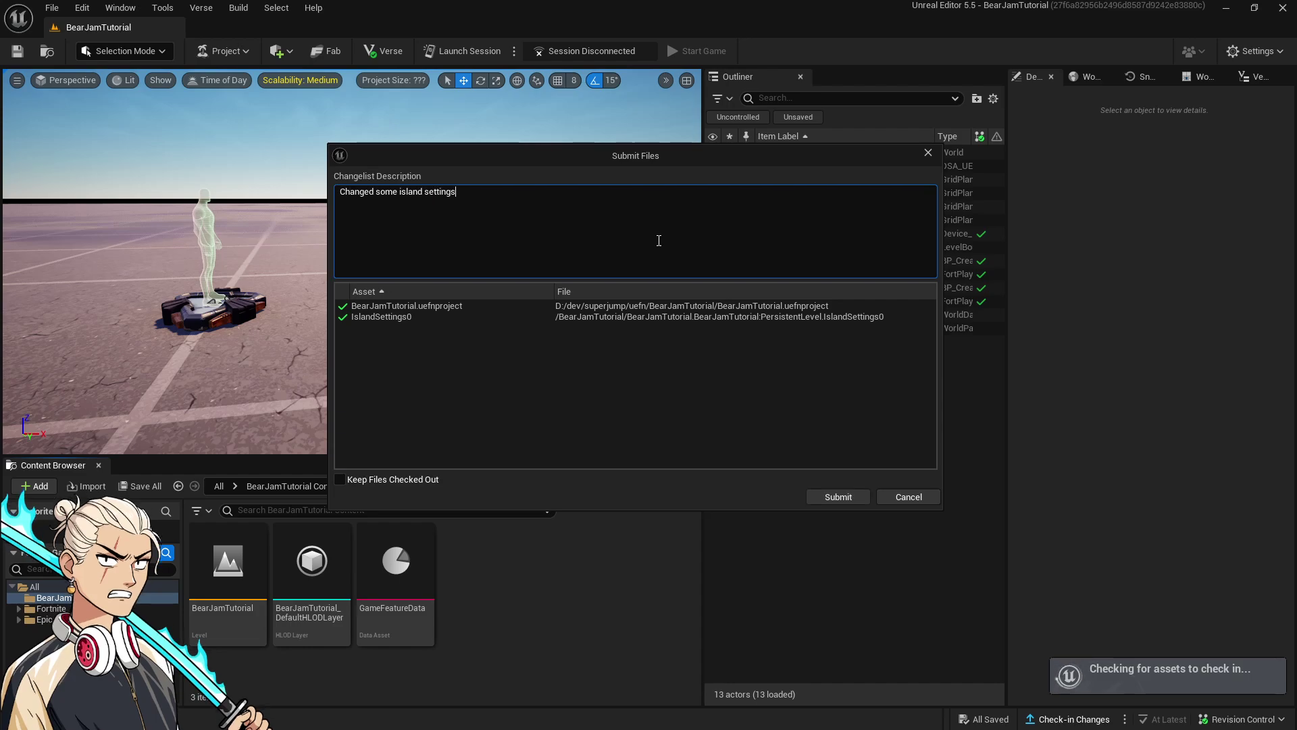
click(834, 497)
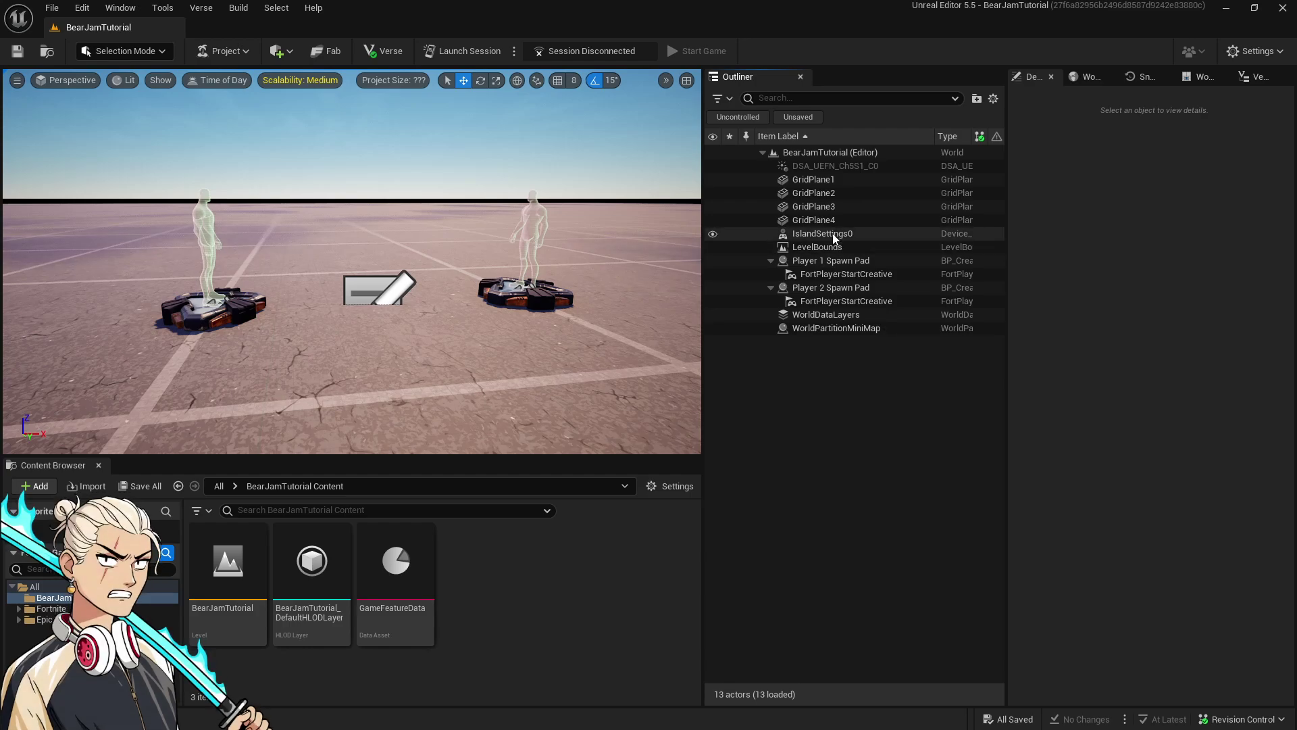
Select IslandSettings0 to look over its checked-in settings and deselect it
click(869, 233)
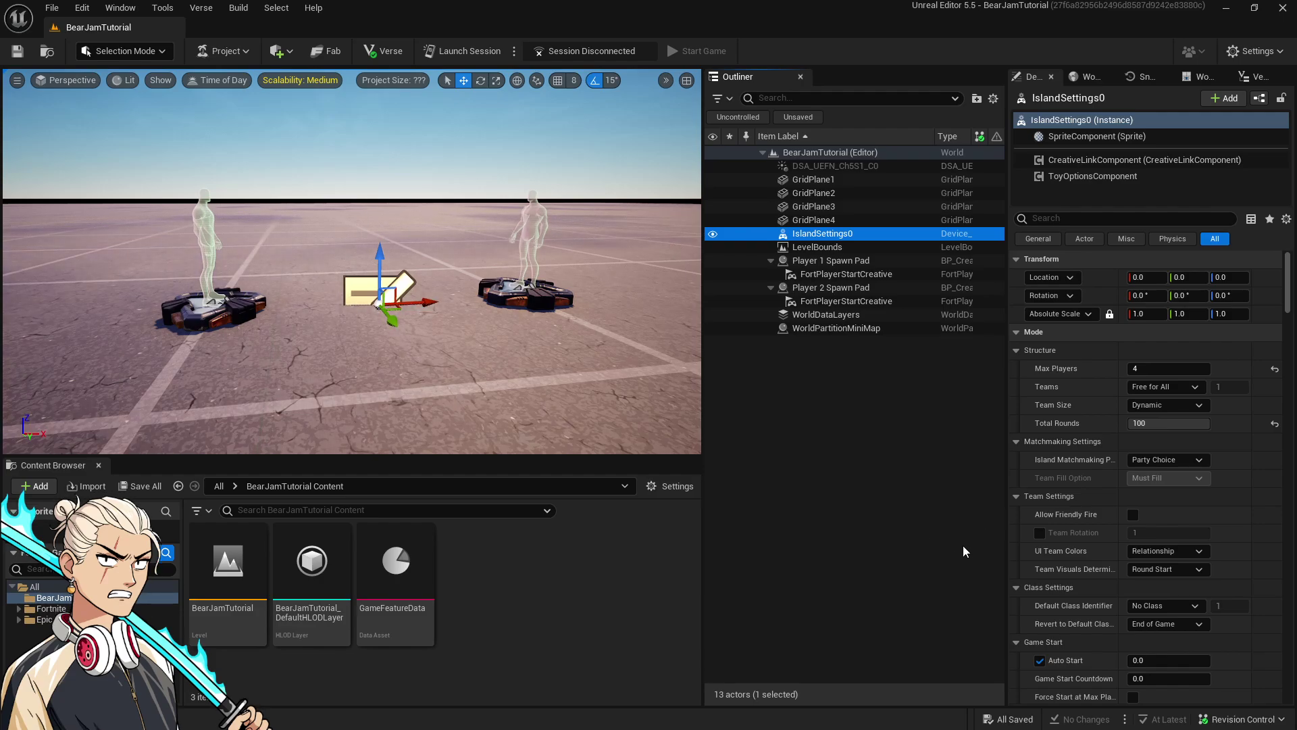
click(892, 444)
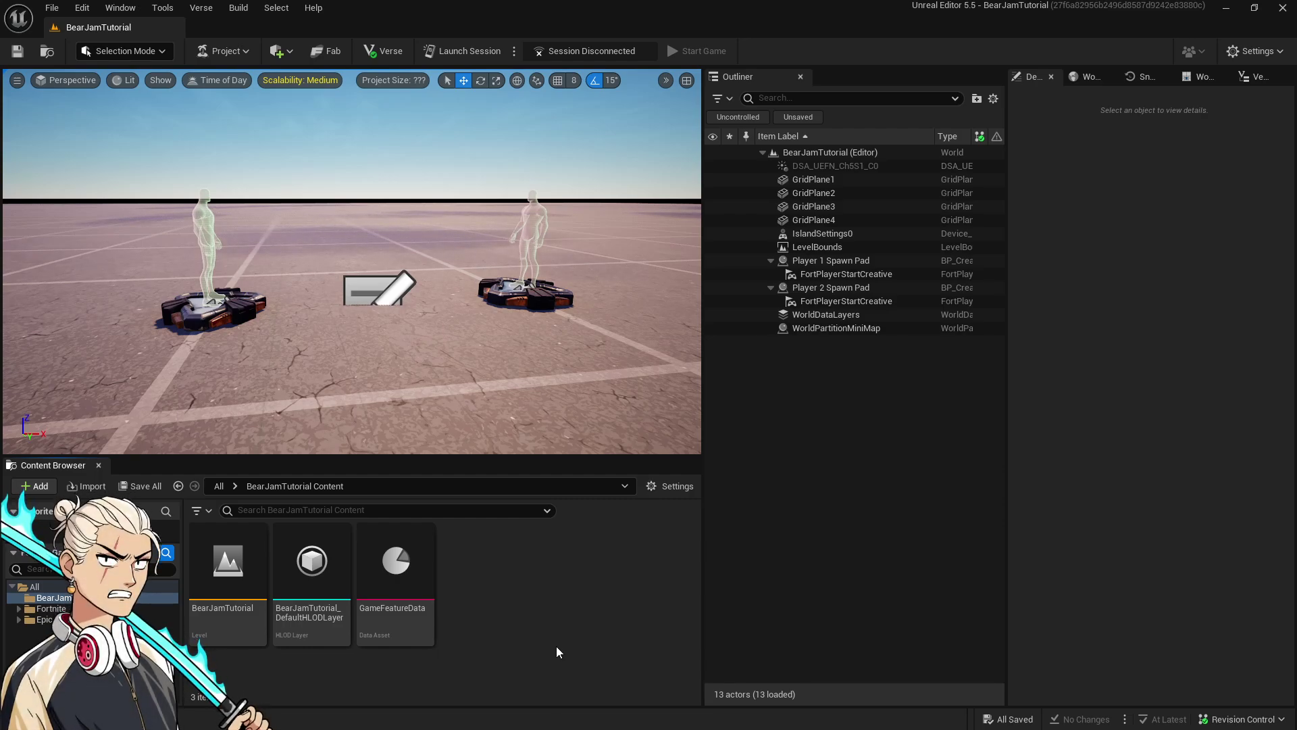
Open the Fortnite content folder, make the Content Browser taller and look through the available asset folders
click(137, 608)
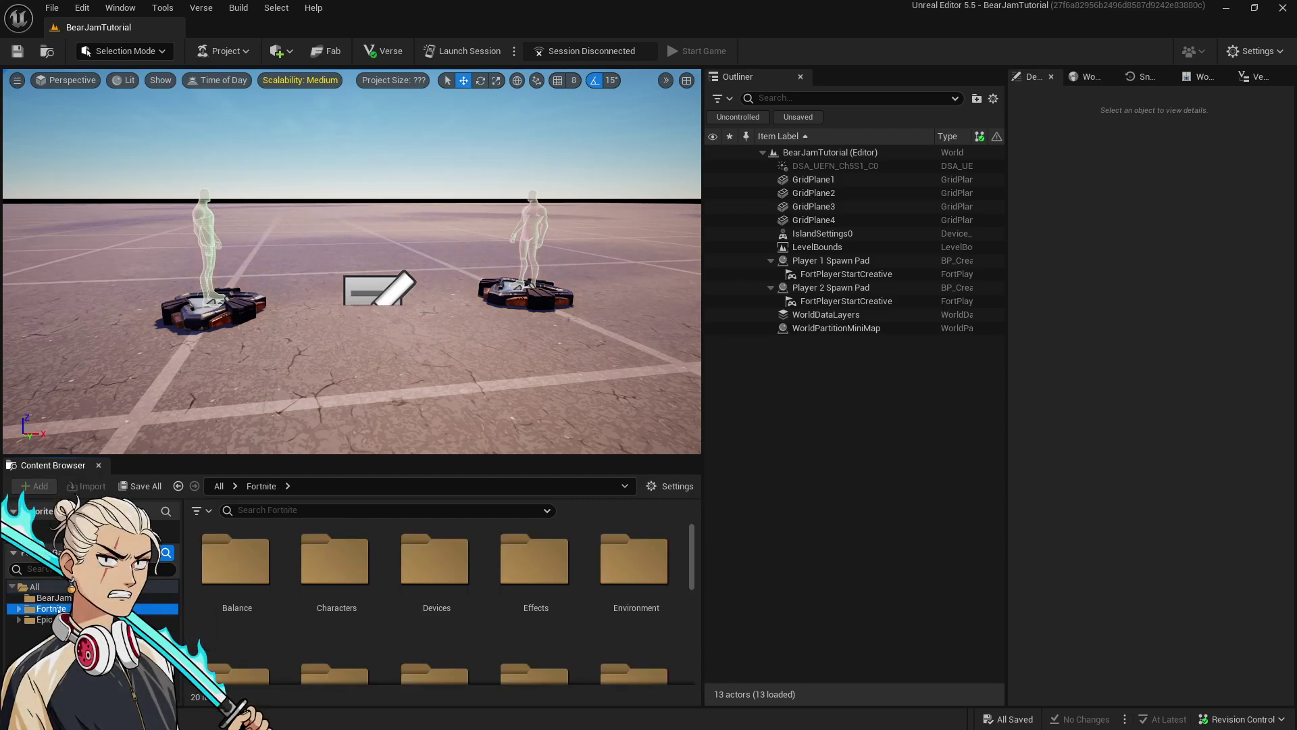
drag(431, 460, 438, 371)
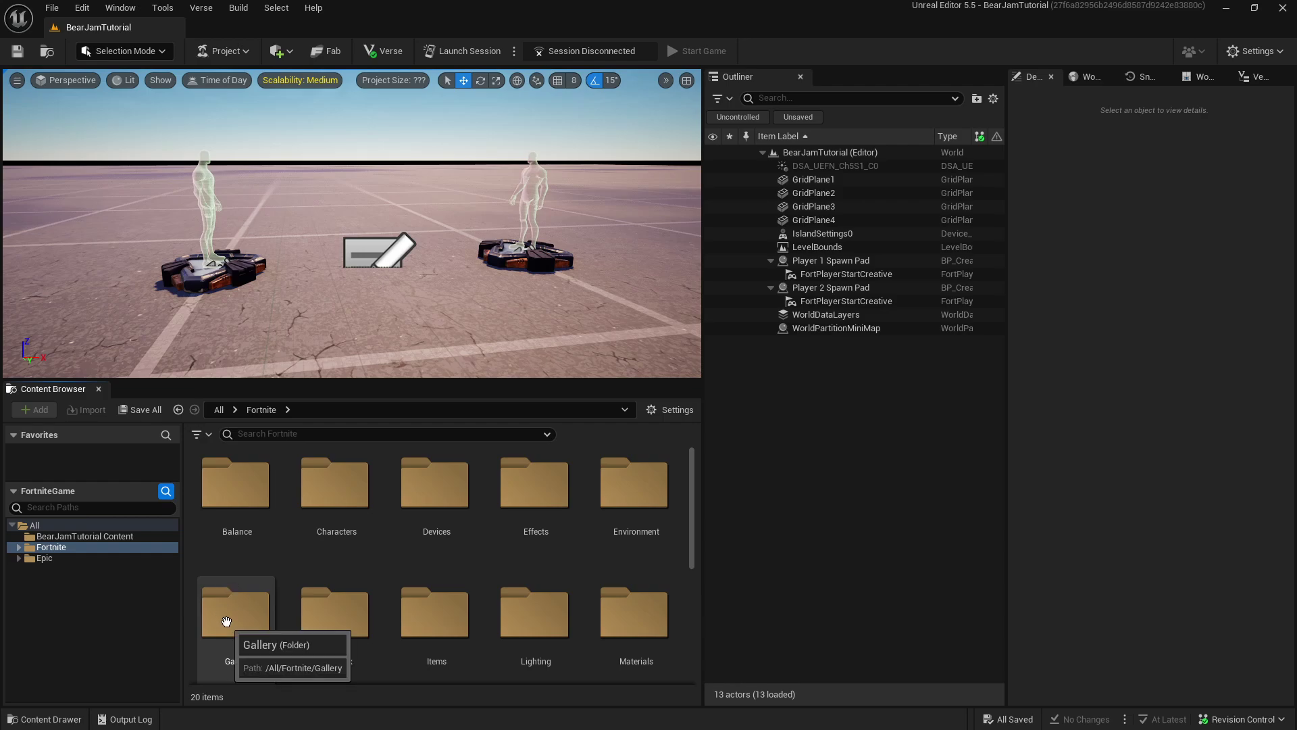
scroll(512, 570, down, 1)
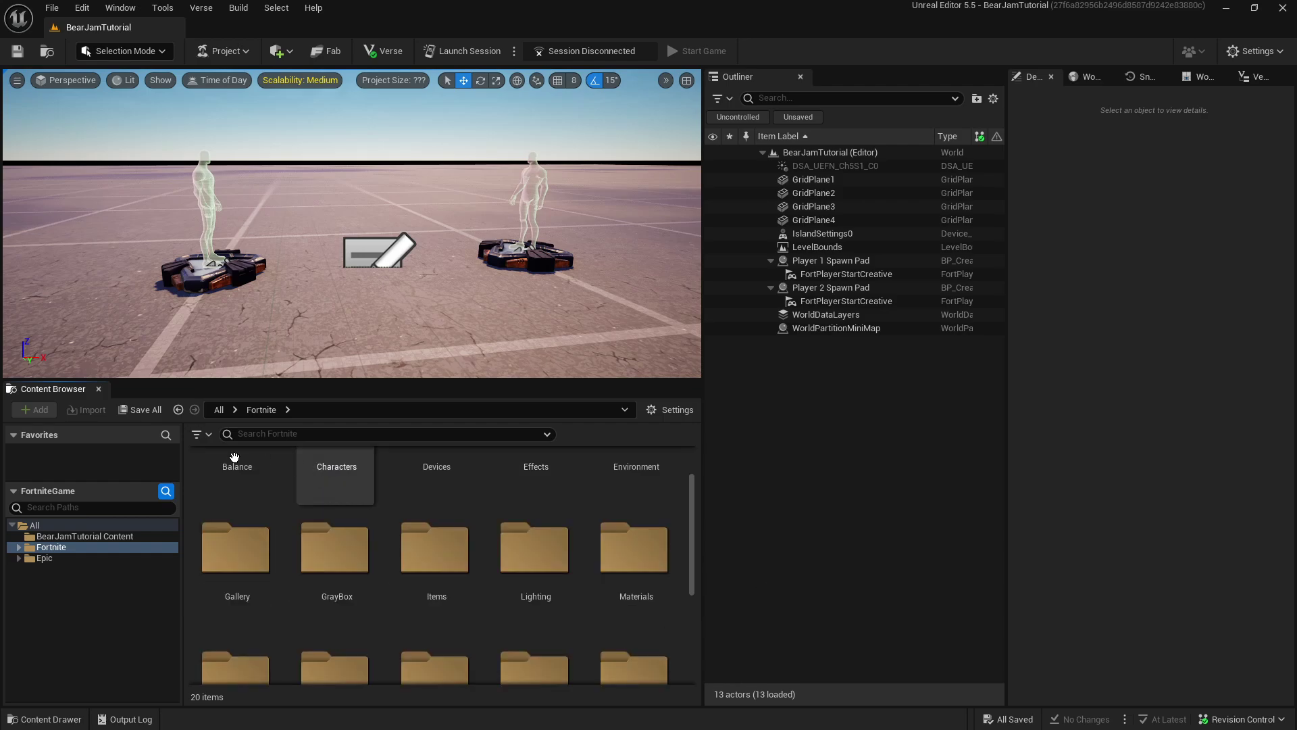
click(209, 433)
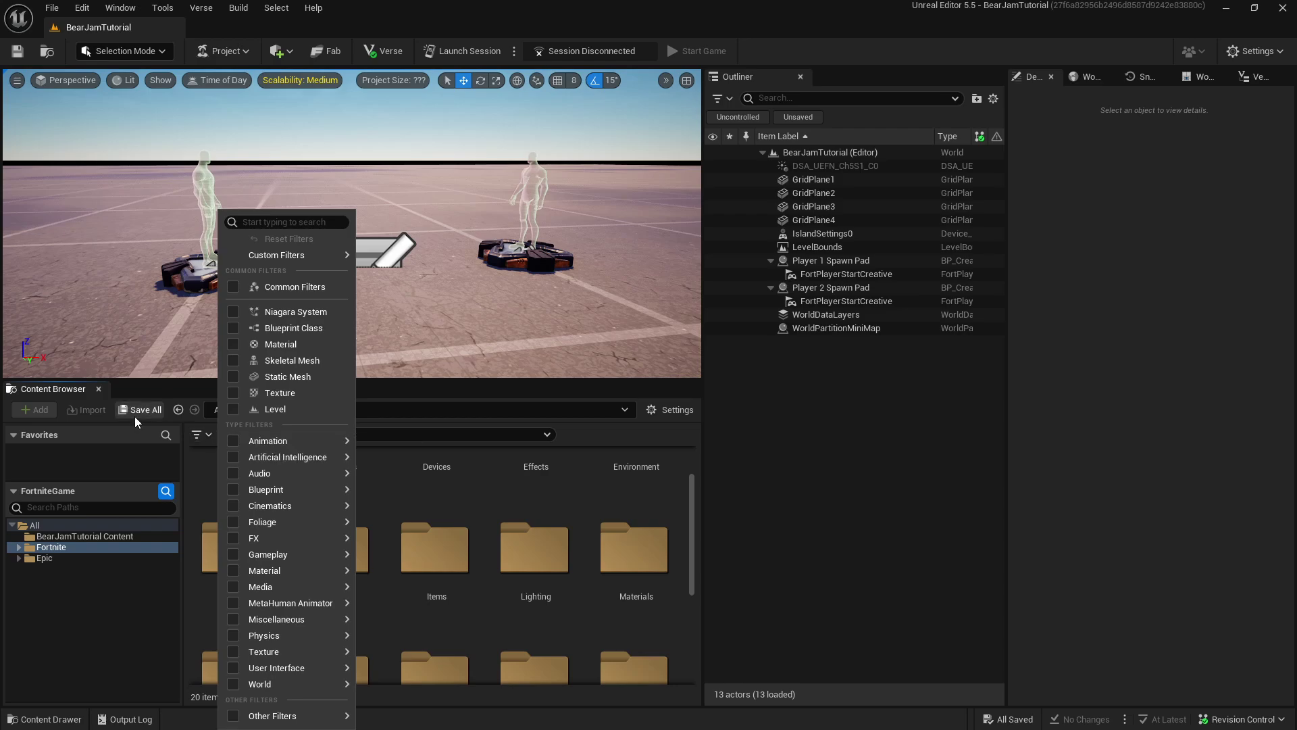
click(339, 1)
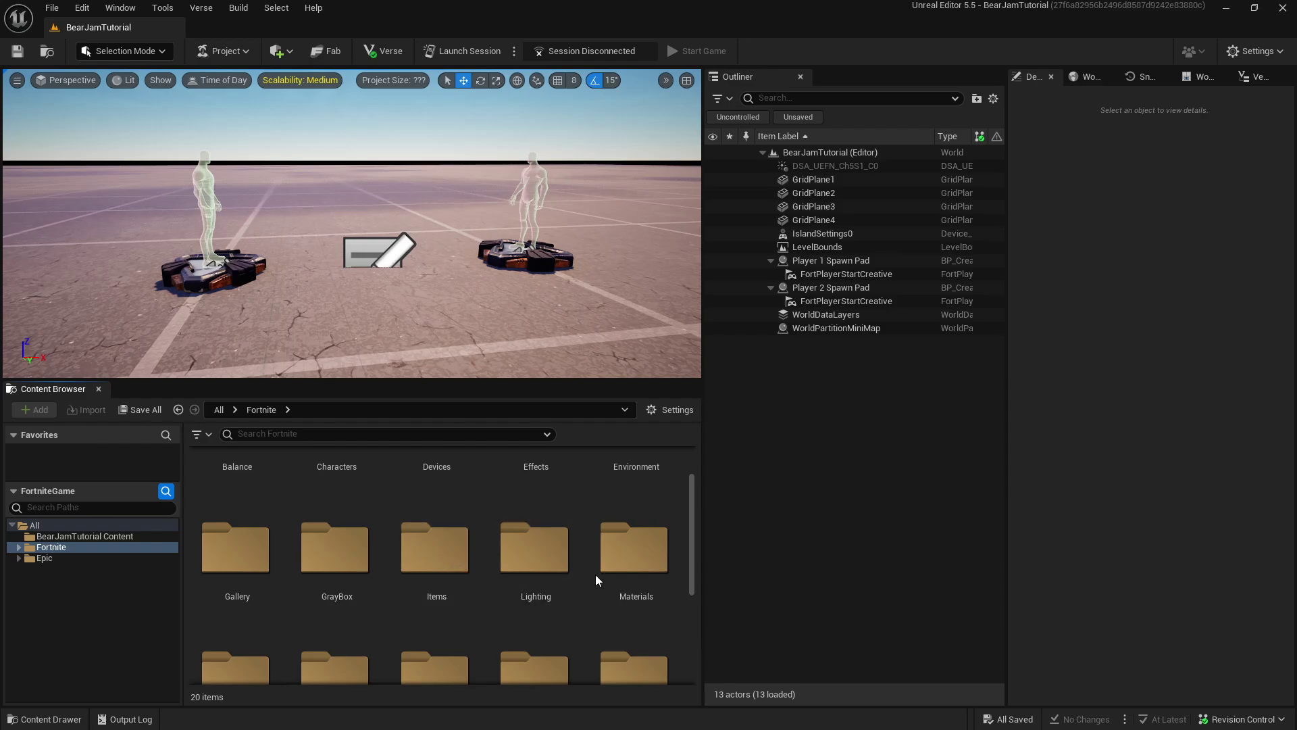
drag(692, 527, 691, 619)
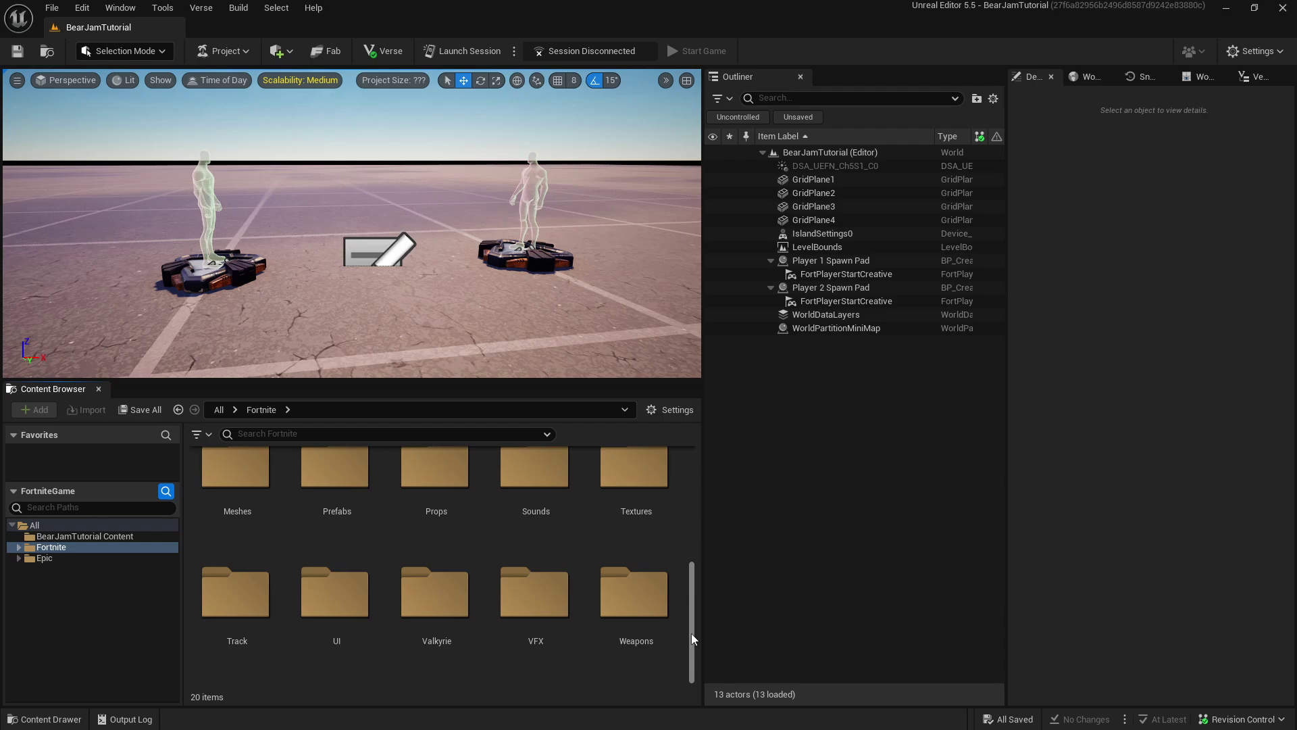
scroll(437, 625, up, 2)
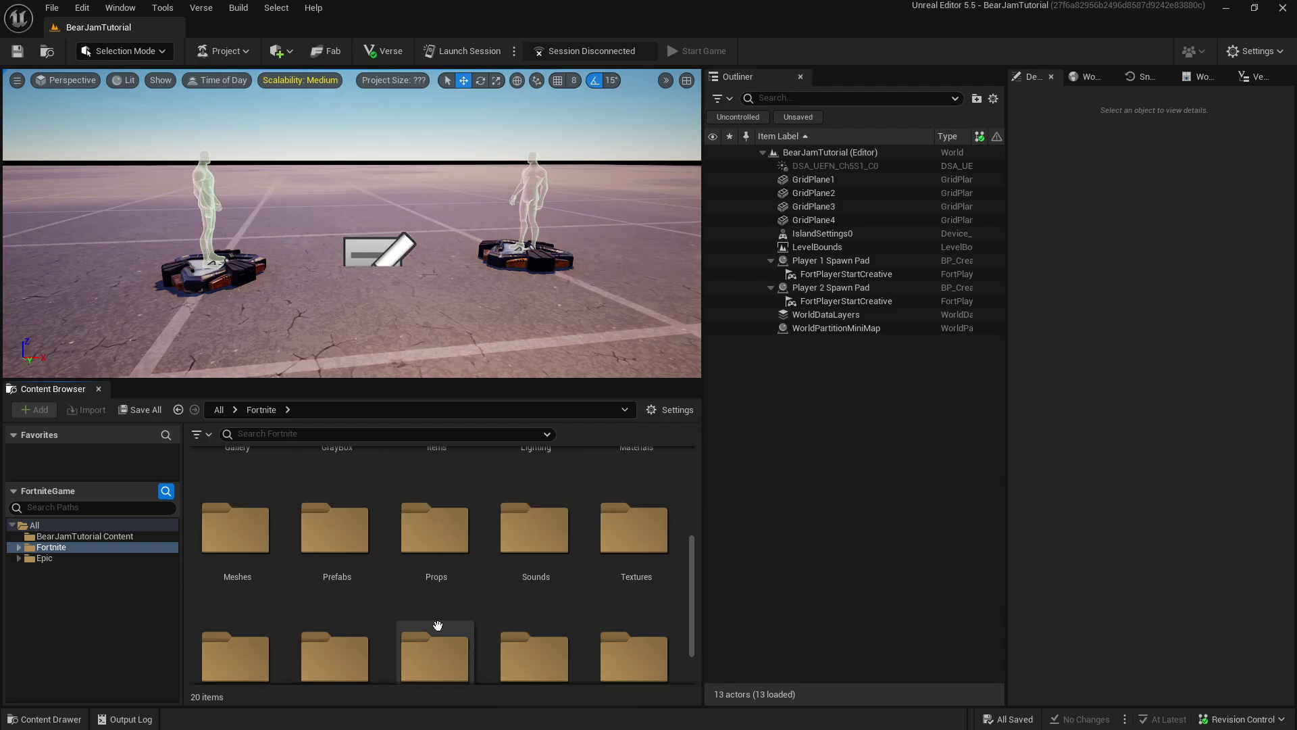
Open the Prefabs folder of the Fortnite content and look through its themed subfolders
click(339, 537)
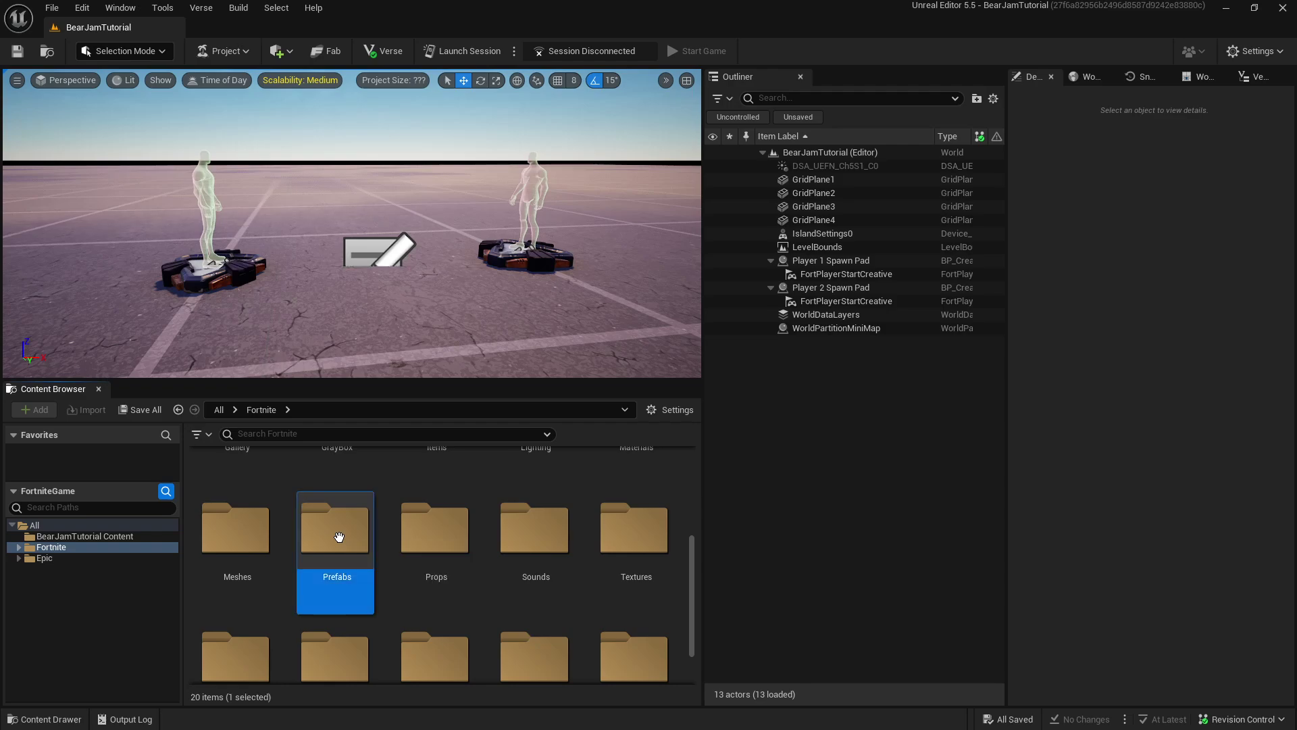
double_click(339, 537)
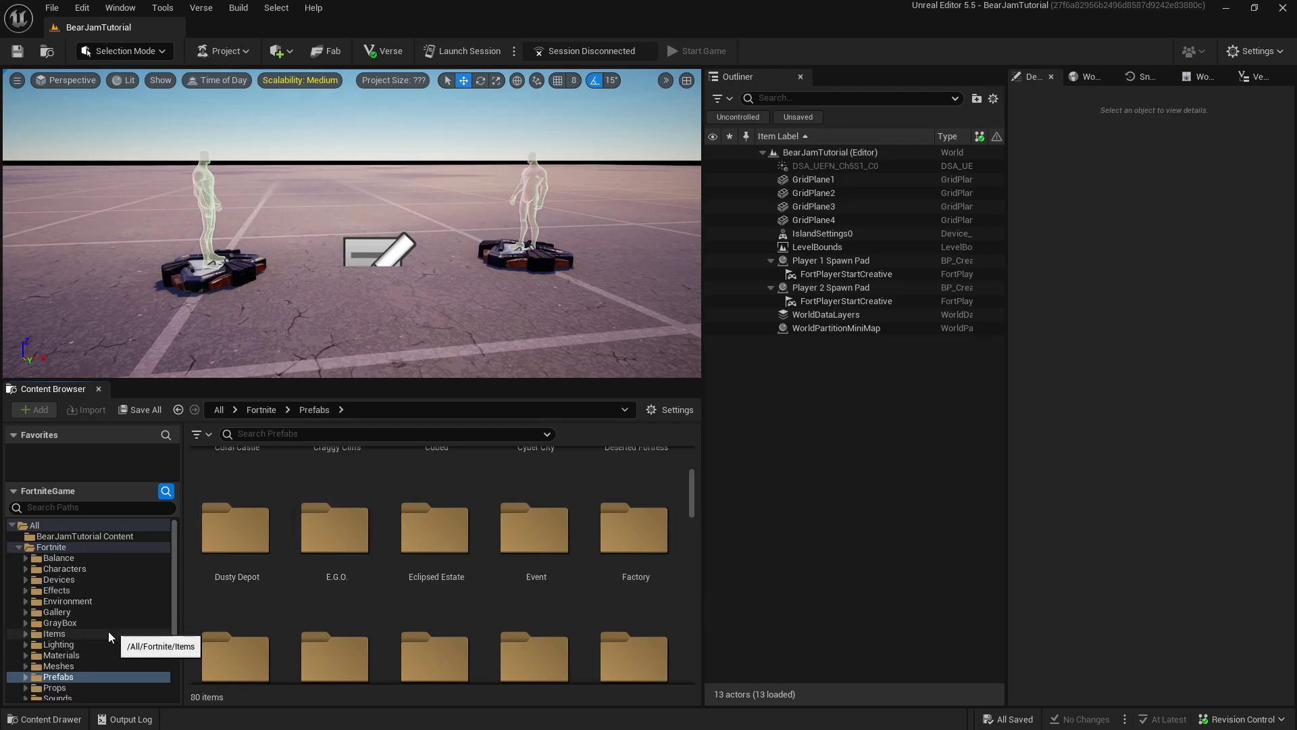
scroll(122, 630, down, 3)
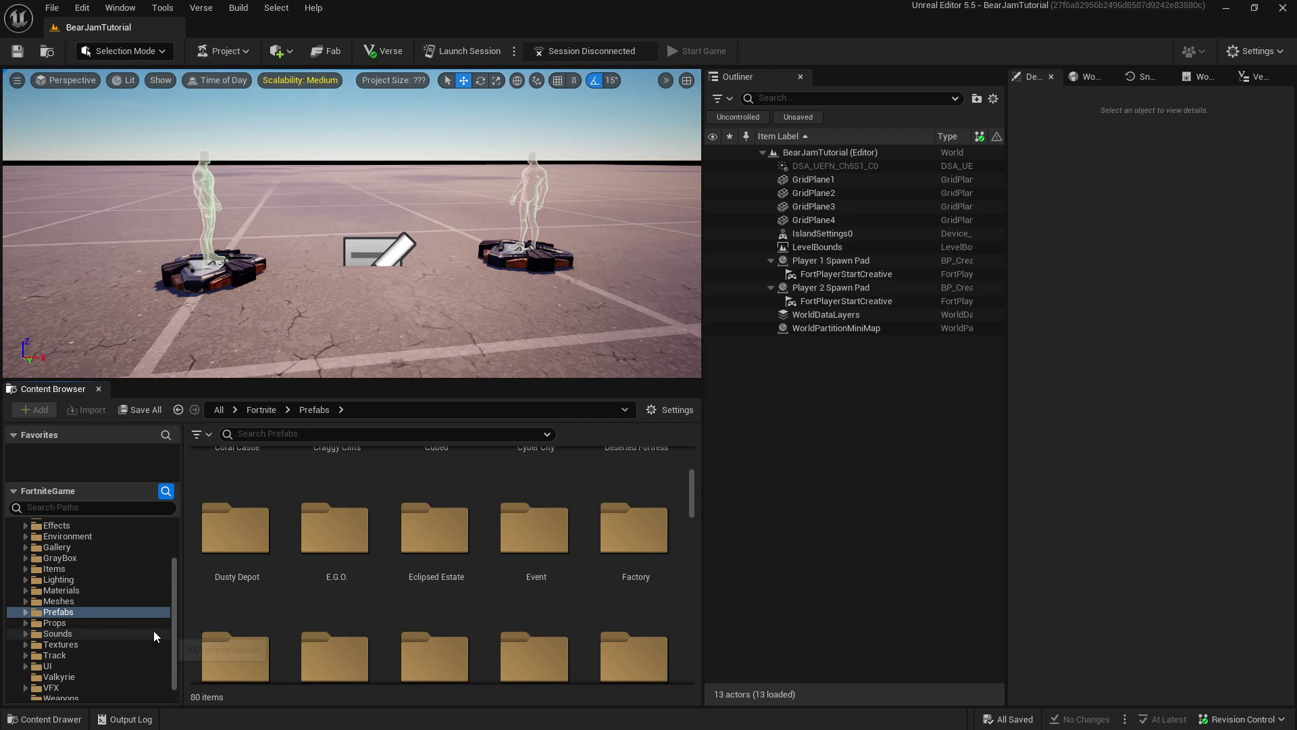
scroll(154, 636, down, 1)
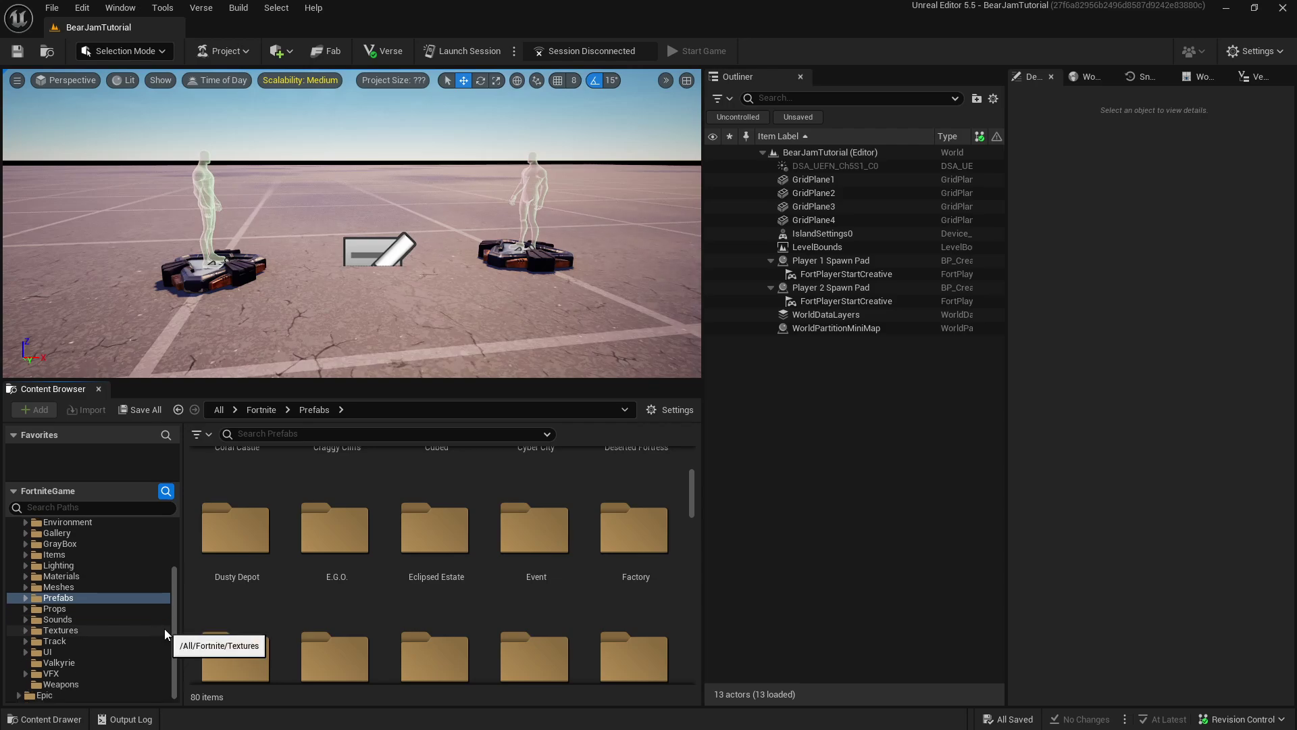
click(68, 609)
click(58, 597)
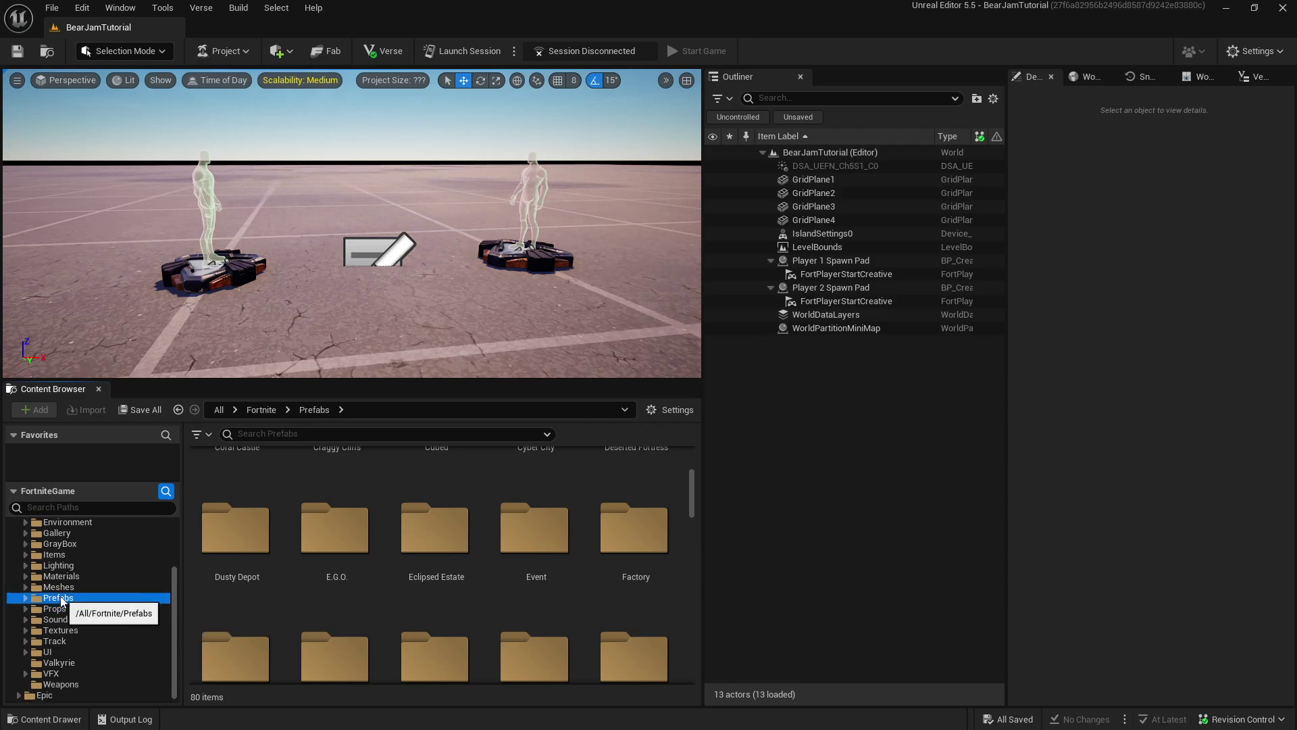
scroll(435, 594, down, 2)
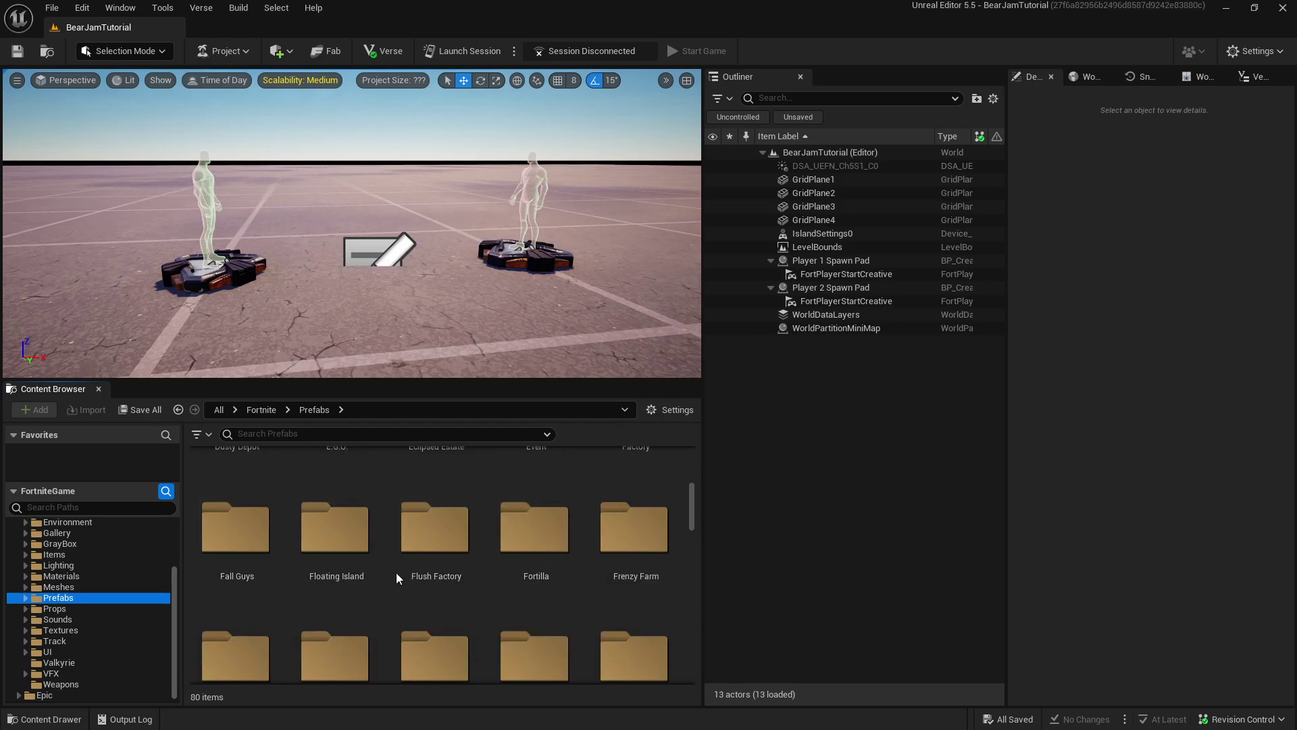
scroll(527, 559, down, 2)
Look into the Fortilla and Ice House prefab folders, returning to the Prefabs folder after each
double_click(533, 460)
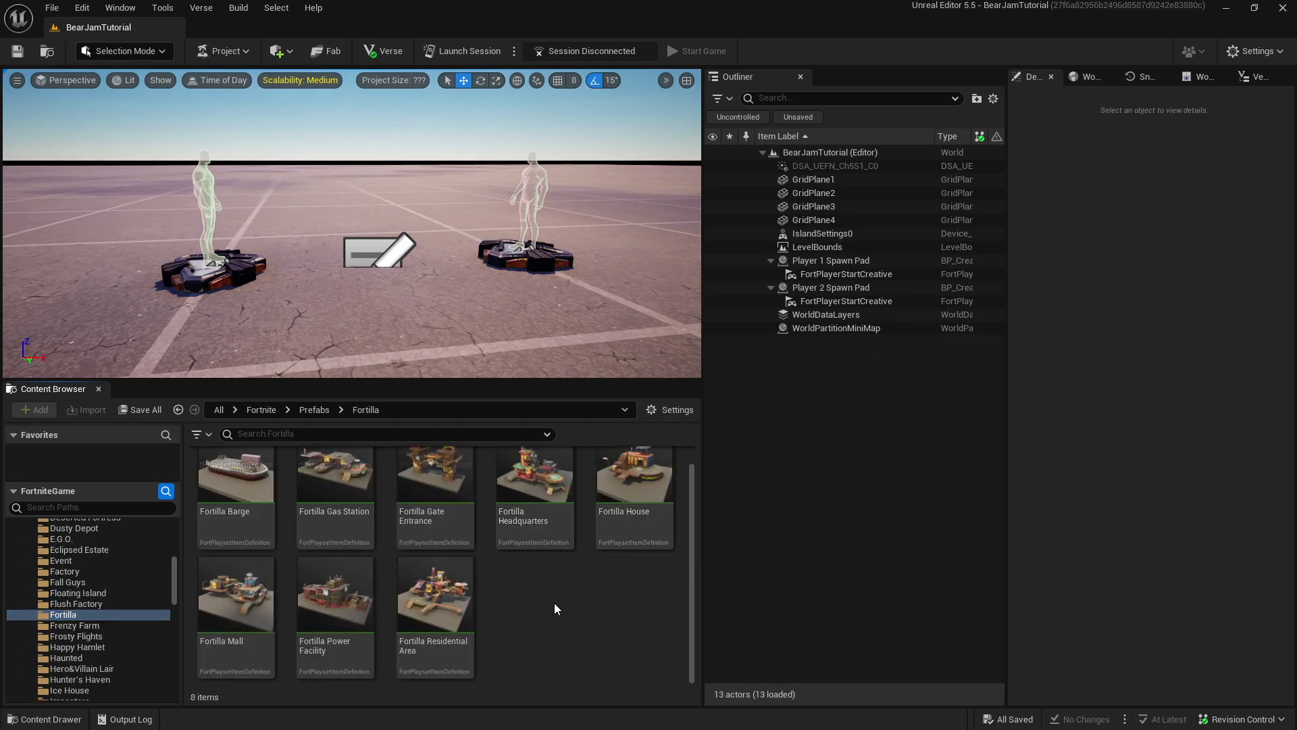
key(alt+Left)
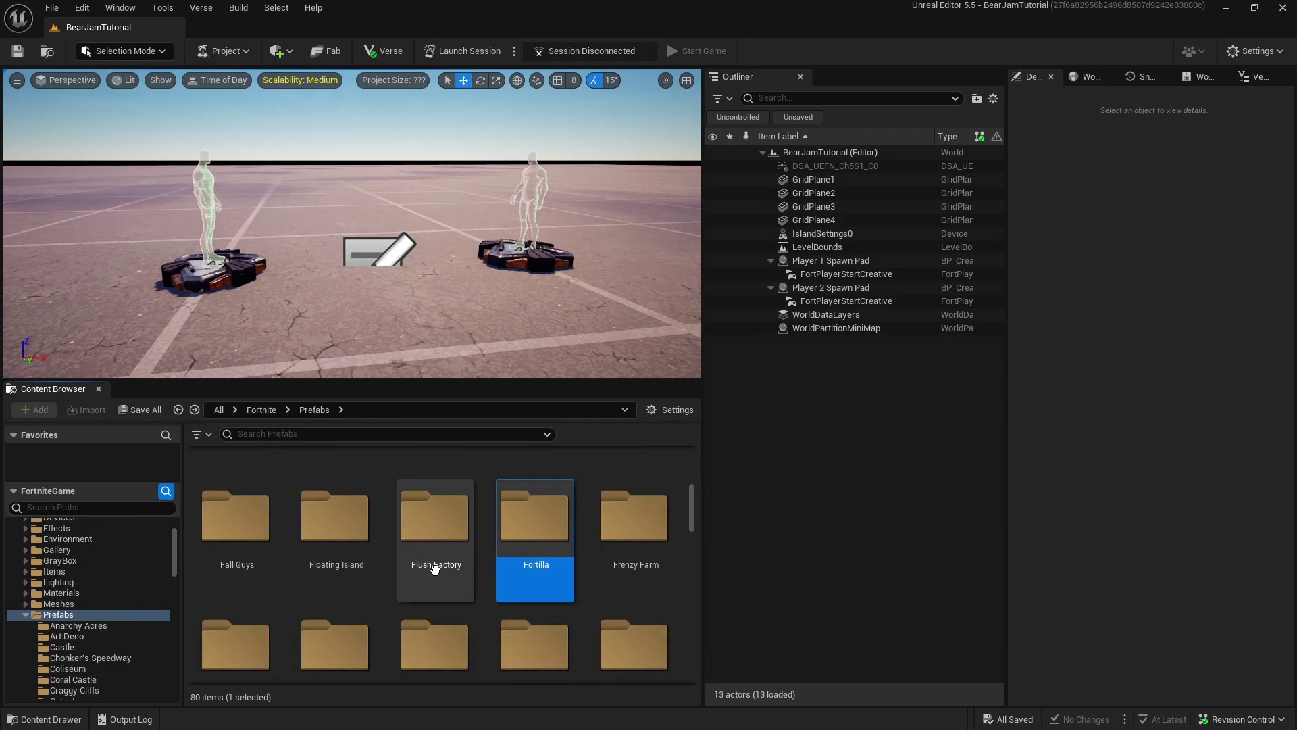
scroll(432, 582, down, 1)
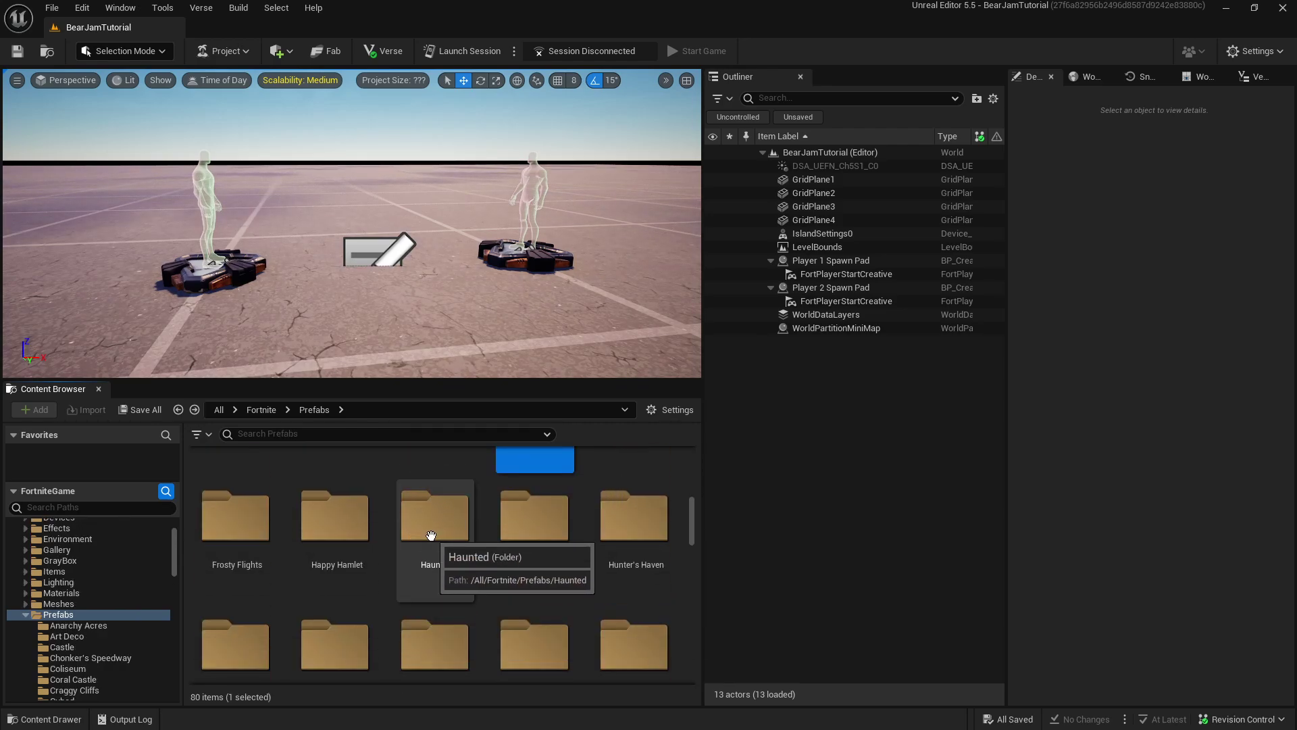
scroll(659, 531, down, 2)
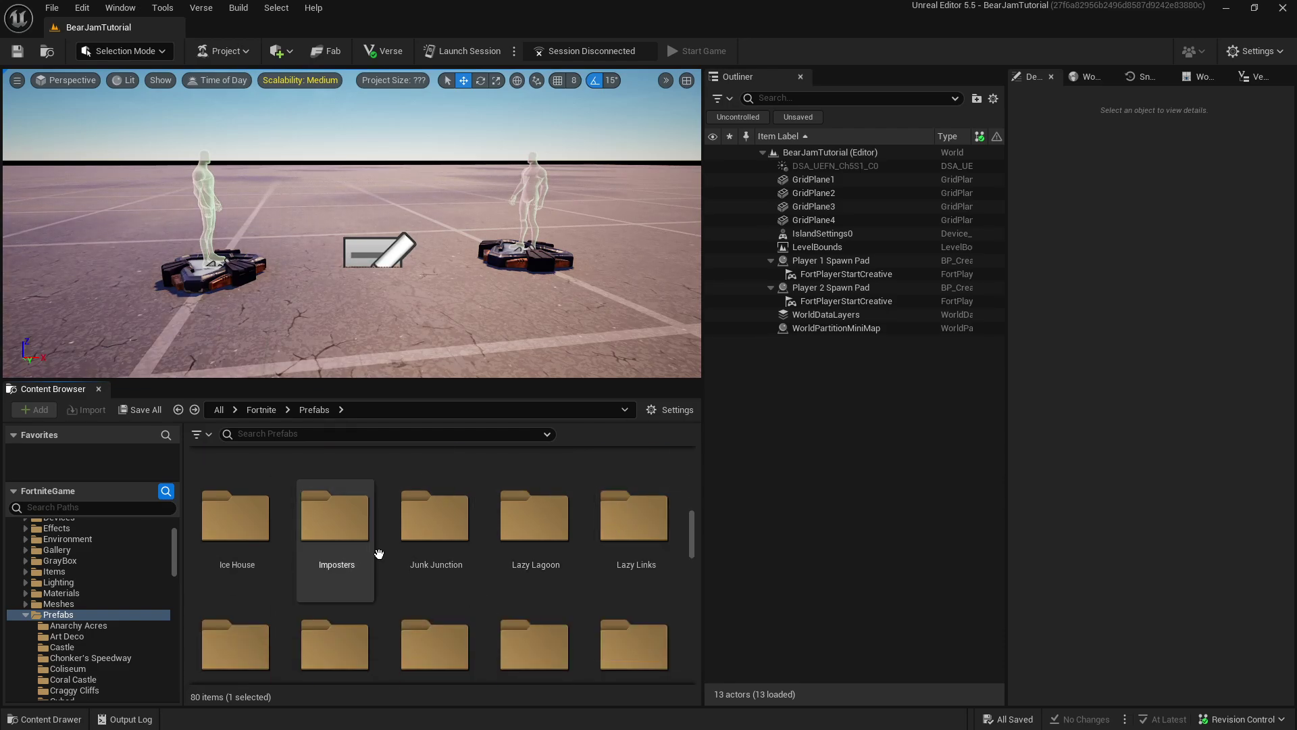
double_click(237, 517)
key(alt+Left)
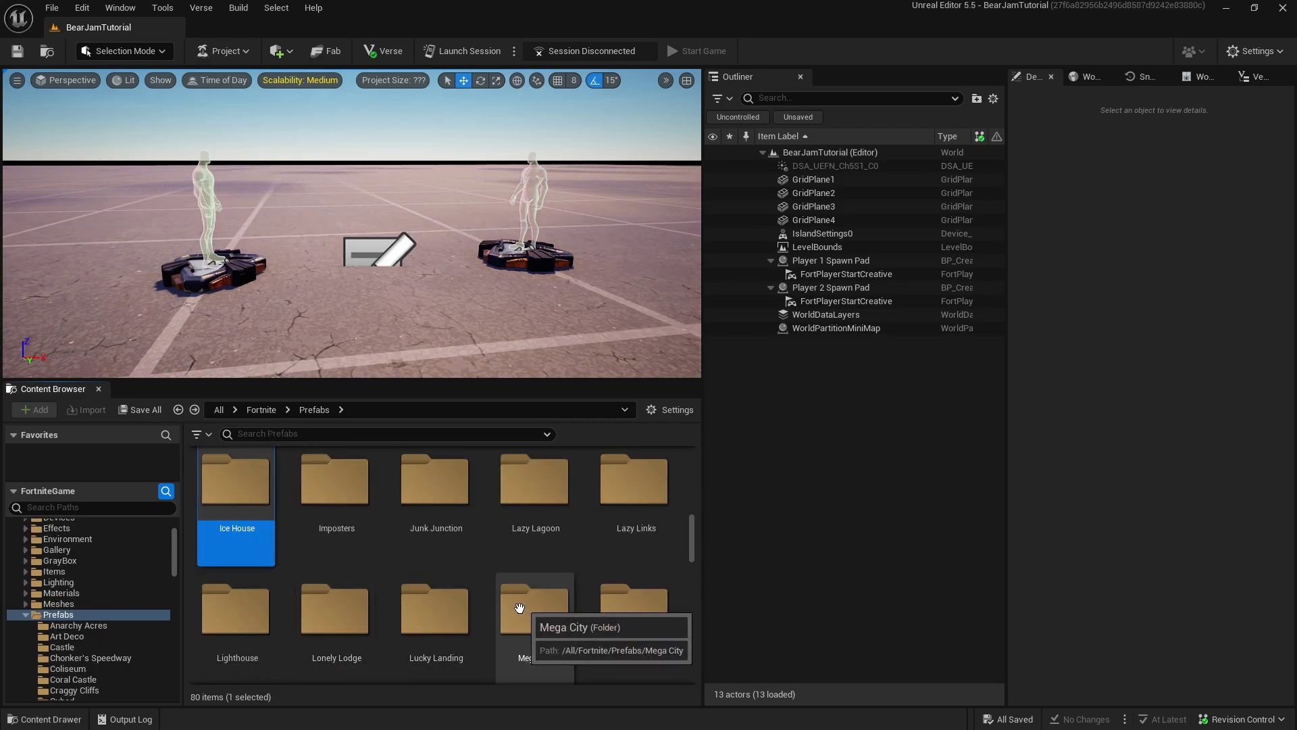
Place Mega City Building A from the Mega City prefabs into the level at about X 22, Y -1018, Z 0, and focus on it
scroll(543, 611, down, 1)
double_click(544, 561)
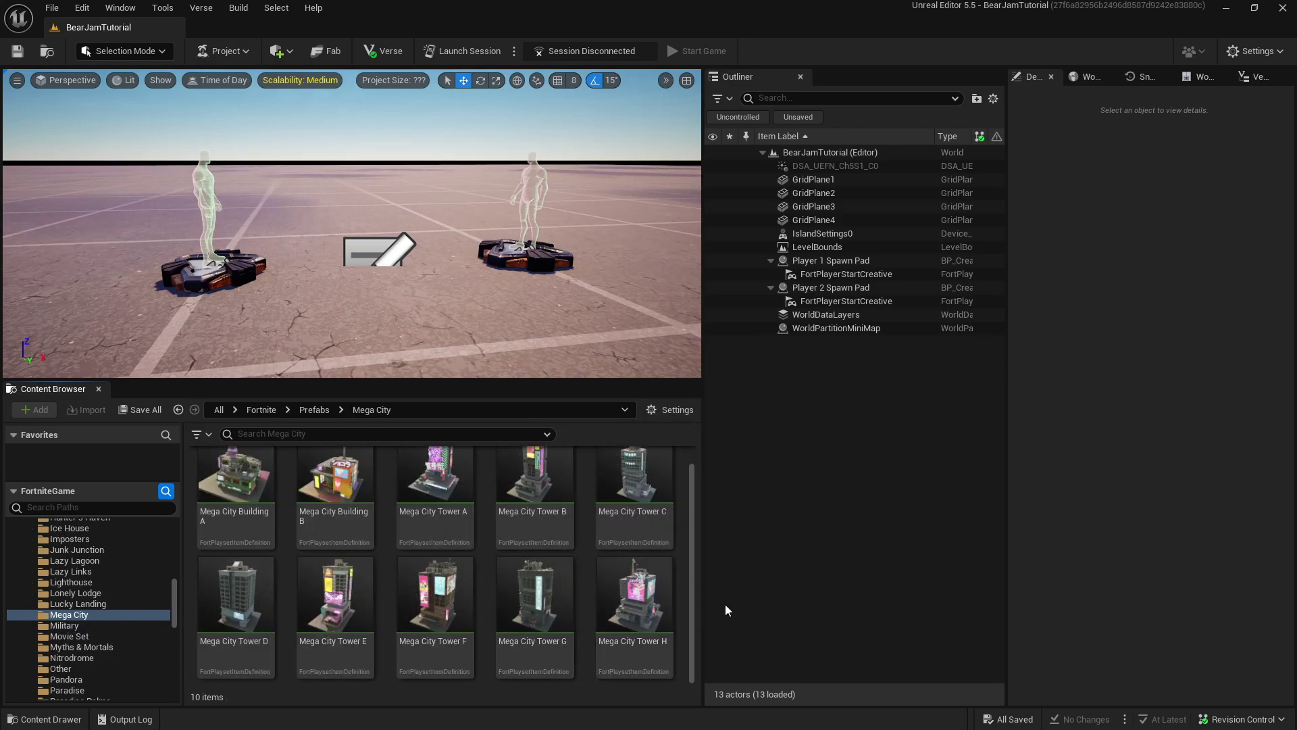
scroll(531, 603, up, 1)
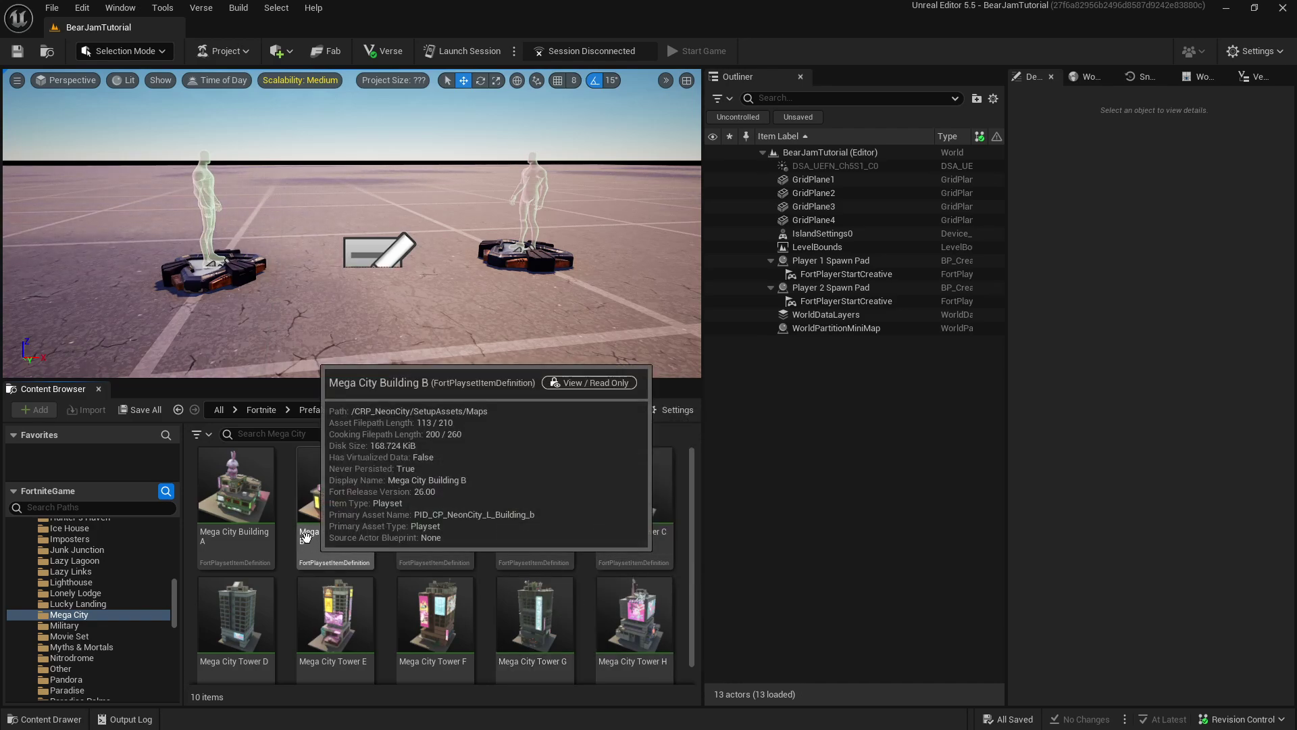
drag(227, 531, 339, 180)
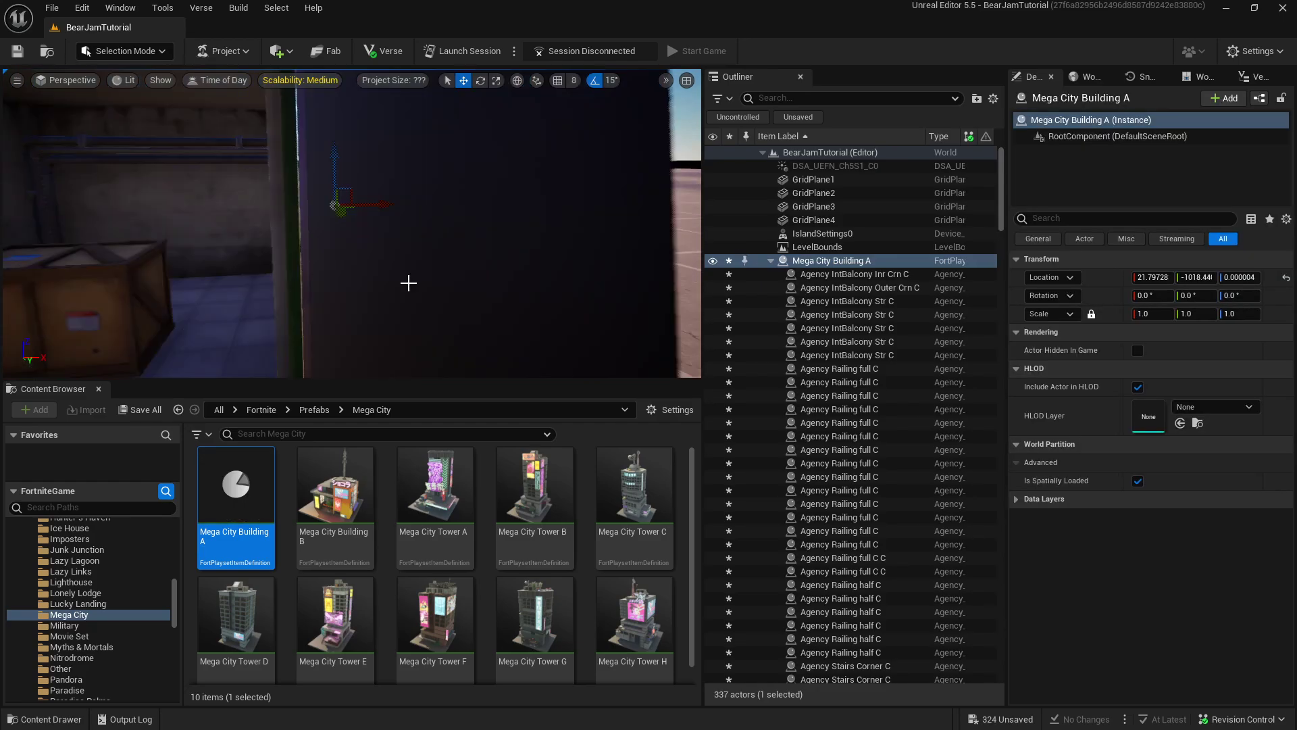
key(f)
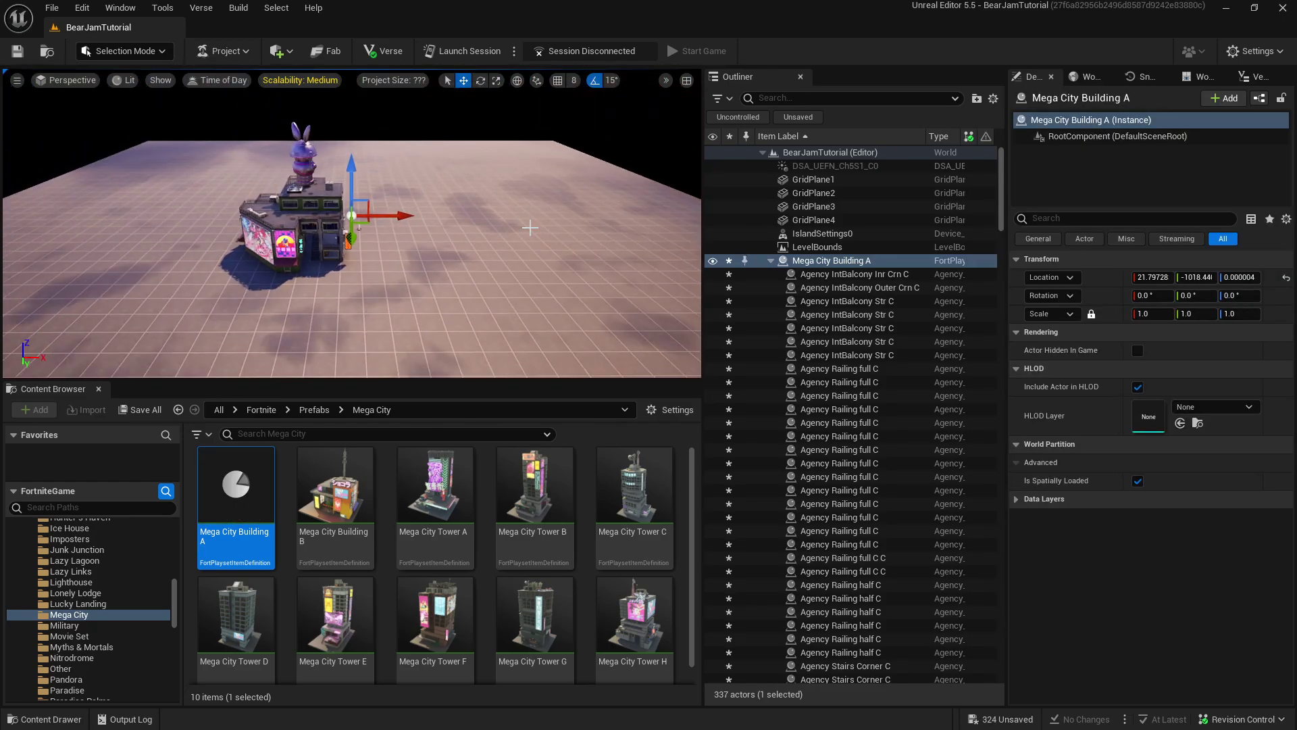
Select the vertical neon sign frame on the building's facade, focus on it and widen the viewport by narrowing the Outliner
key(w)
right_drag(317, 164, 135, 186)
key(d)
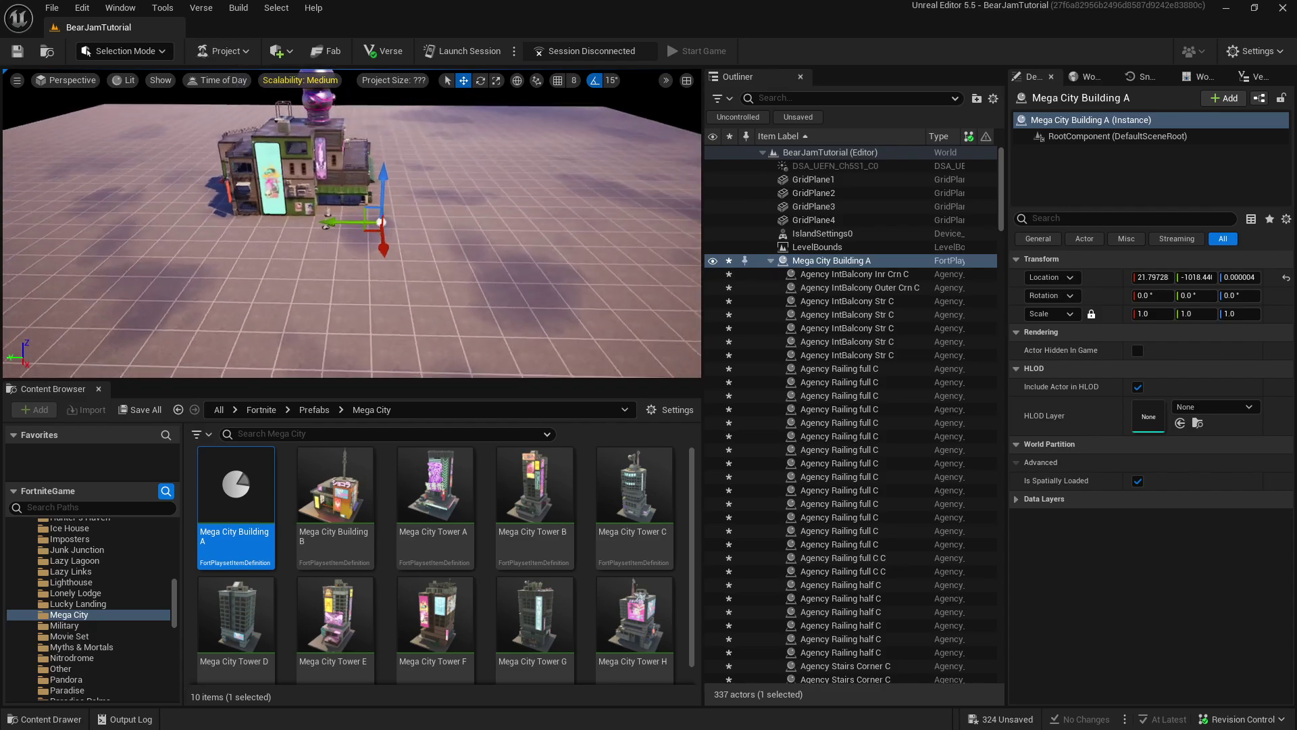
click(321, 157)
key(f)
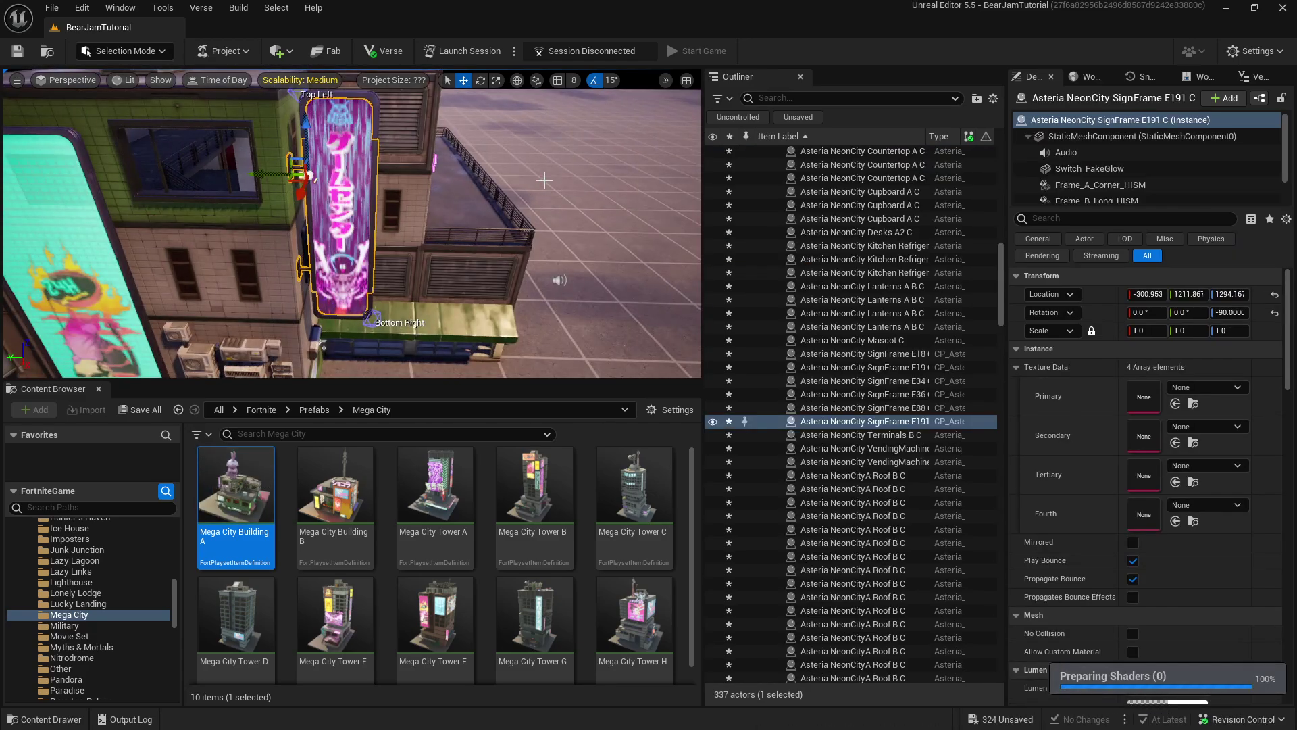
drag(698, 264, 812, 267)
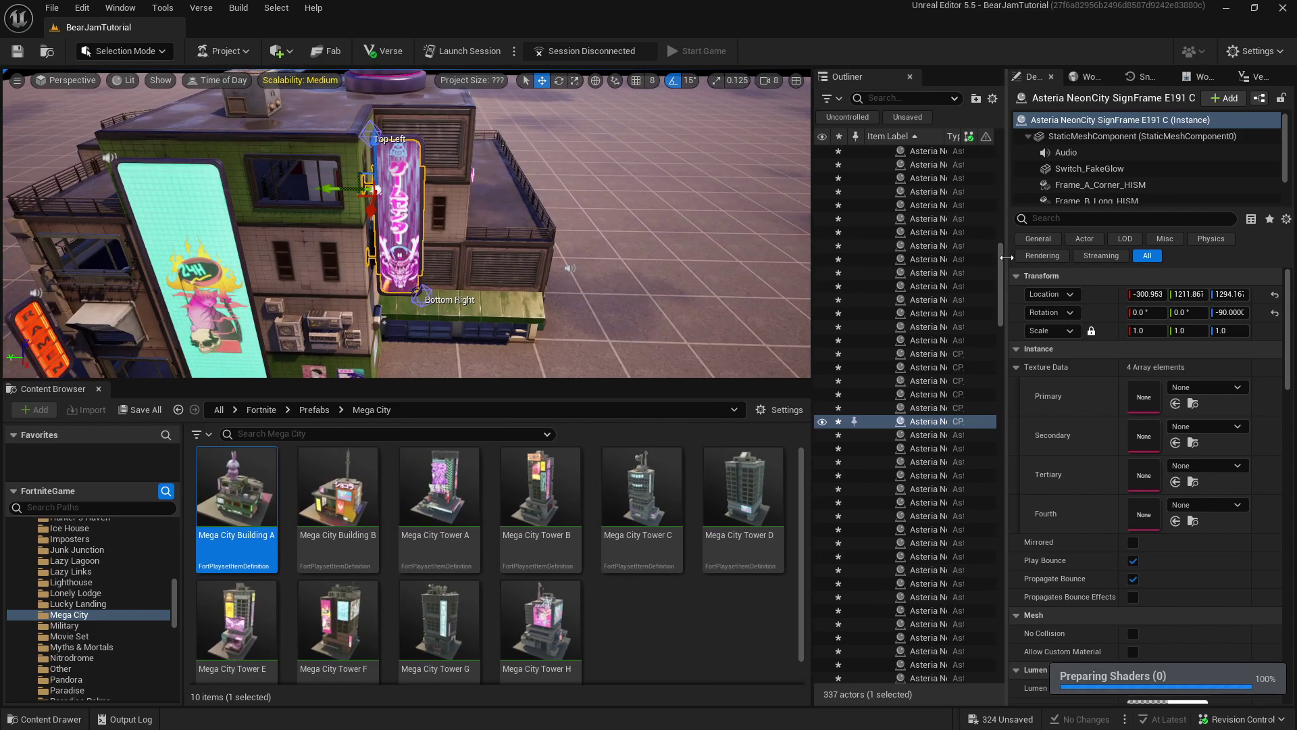
Widen the Outliner and enlarge the viewport by narrowing the Details panel and lowering the top edge of the Content Browser
drag(1007, 260, 1051, 258)
drag(851, 281, 822, 280)
drag(586, 380, 589, 463)
scroll(655, 356, down, 6)
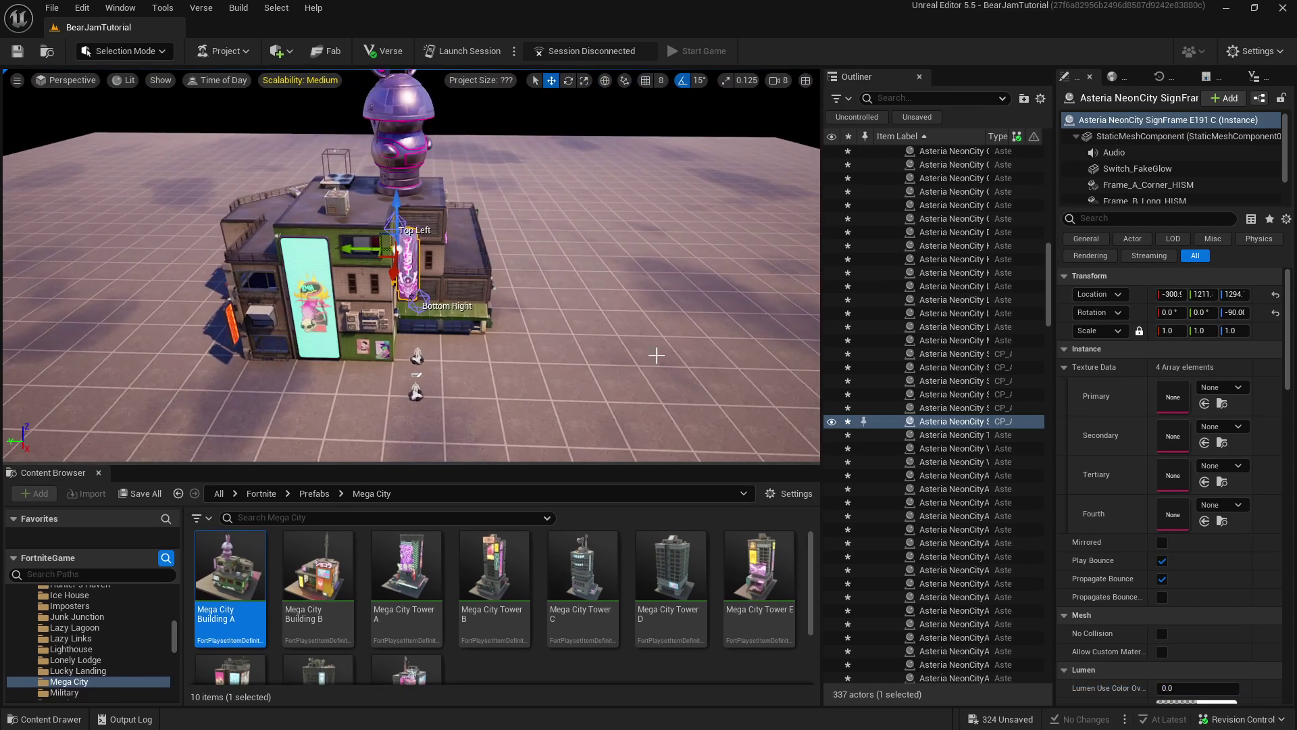
alt+drag(657, 355, 459, 294)
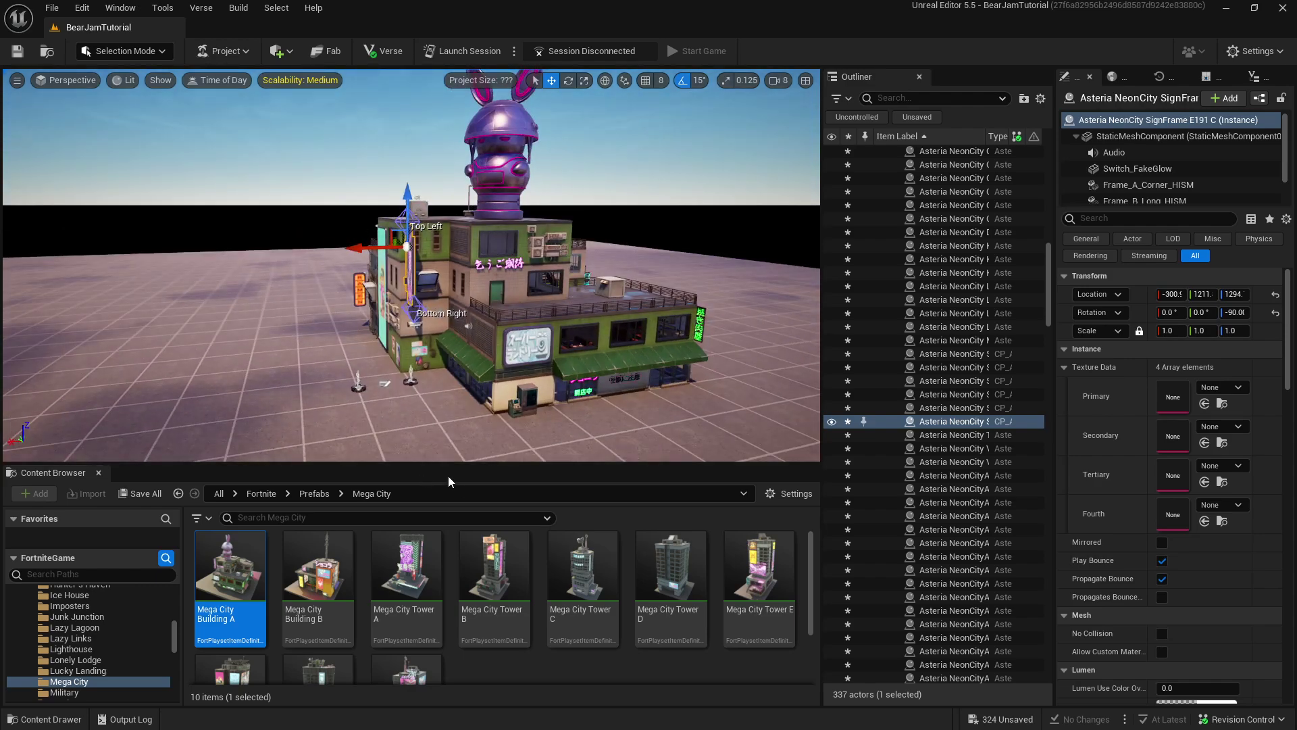
Select the parent Mega City Building A actor and widen the Outliner so its item labels are readable
scroll(925, 552, up, 6)
click(949, 348)
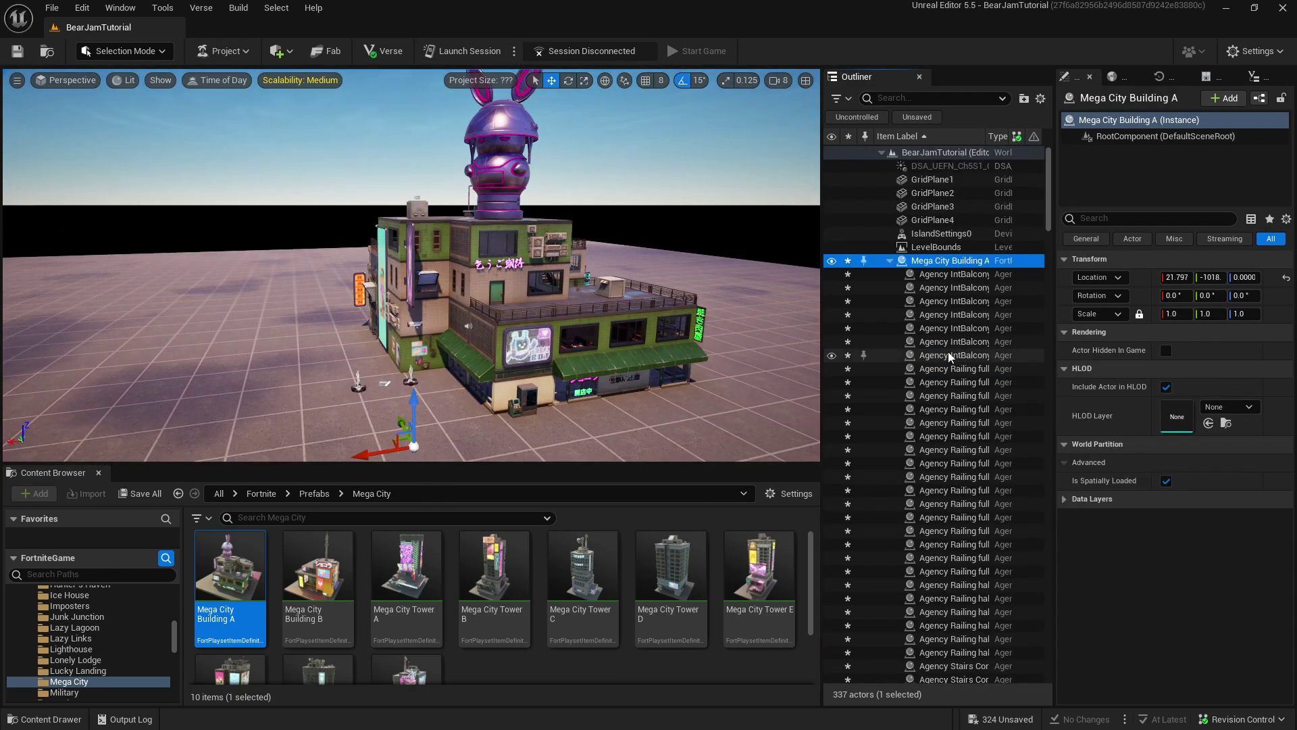
drag(821, 261, 660, 278)
click(822, 262)
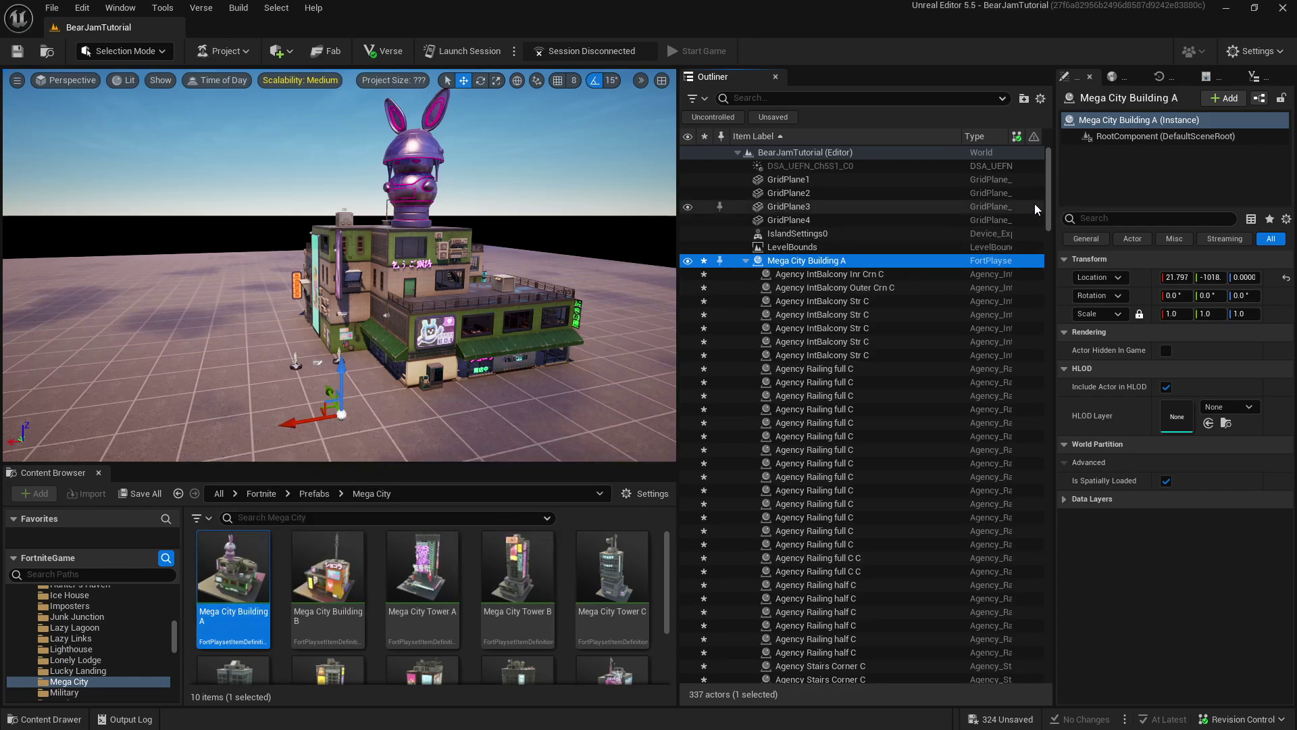
Select the Asteria NeonCity SignFrame E88 C billboard on the lower facade and focus on it
drag(1050, 173, 877, 306)
click(841, 366)
key(f)
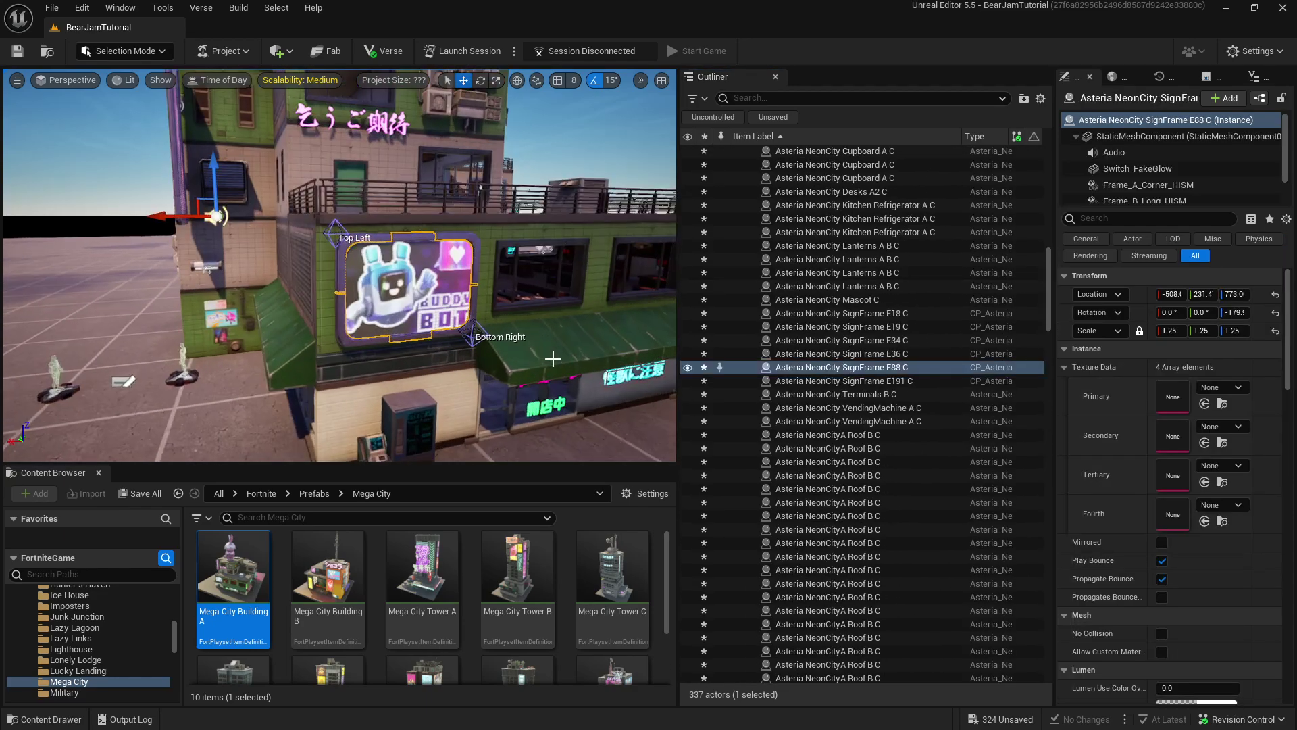
key(w)
right_drag(627, 304, 696, 352)
key(s)
key(w)
alt+drag(235, 260, 235, 203)
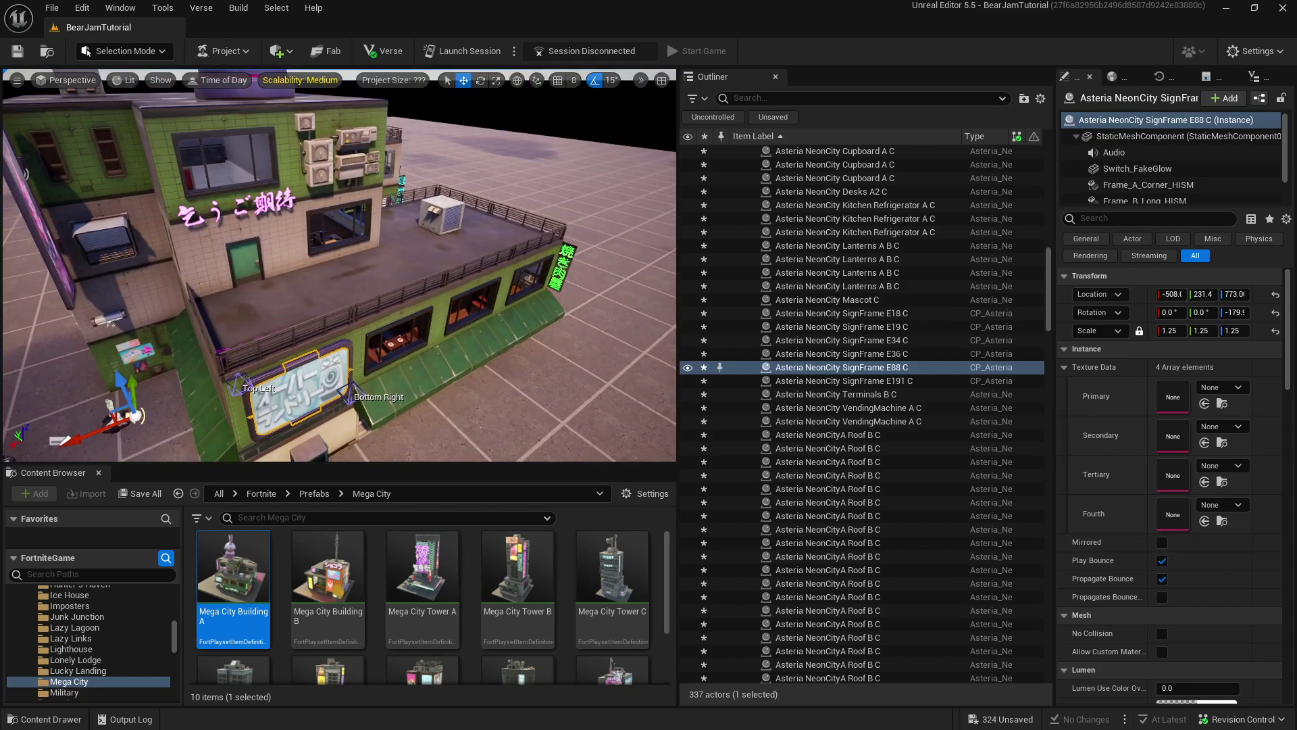
Fly around the placed building and examine its rooftop, facades and signs from near and far
key(a)
mouse_move(281, 262)
right_down()
mouse_move(270, 265)
mouse_move(364, 229)
mouse_move(286, 268)
mouse_move(257, 261)
right_up()
key(w)
key(w)
key(s)
key(d)
key(s)
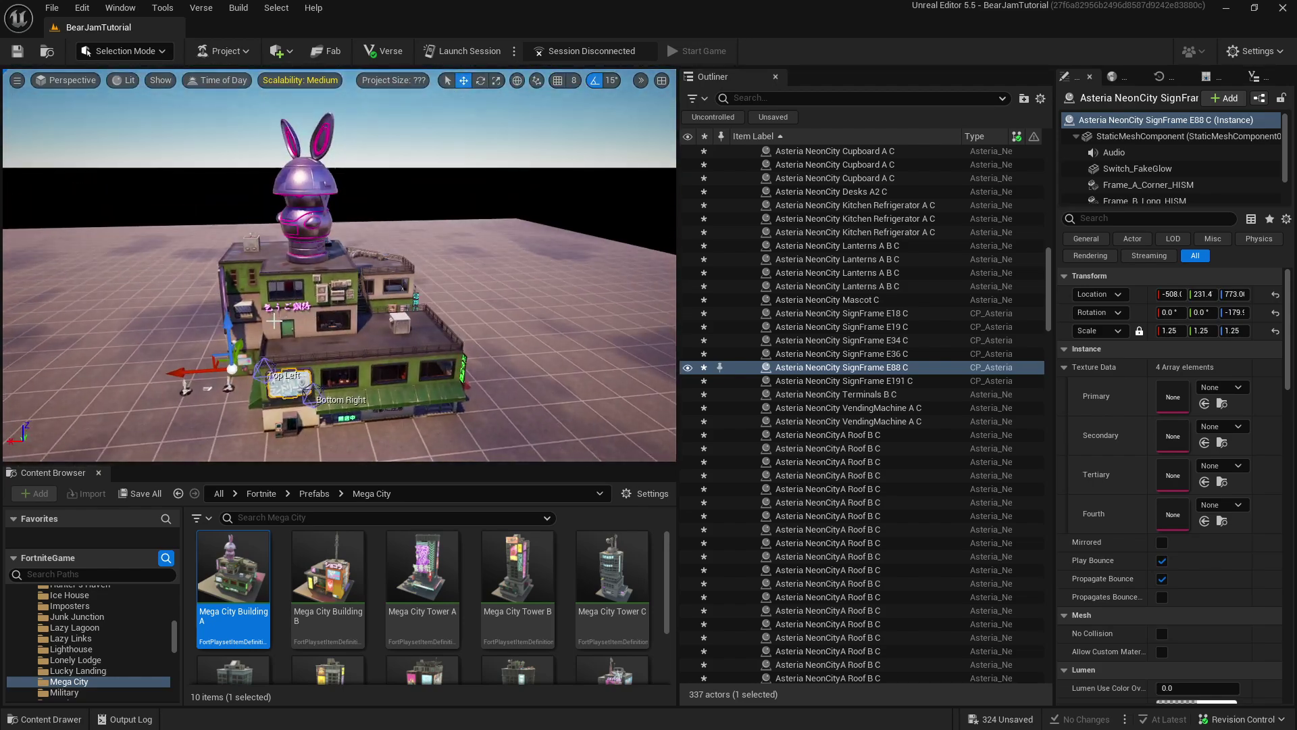
key(a)
right_drag(289, 340, 282, 327)
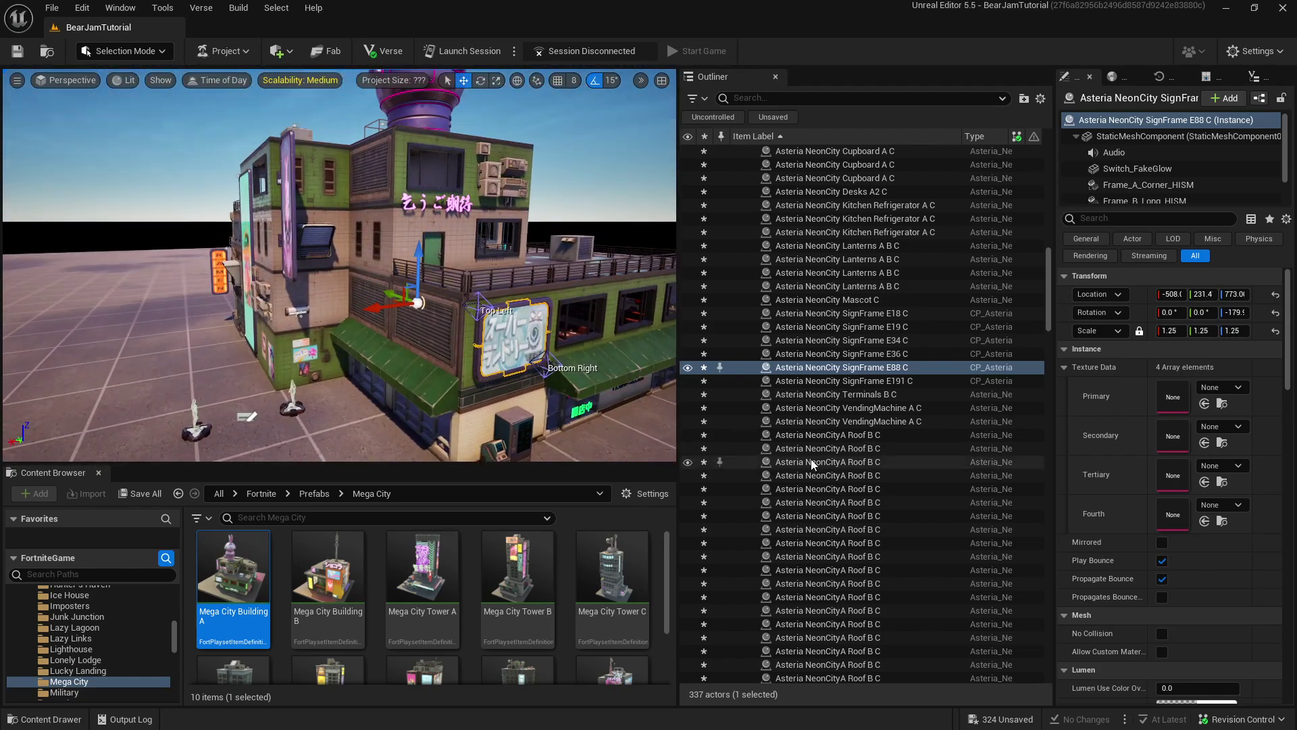
Compare selecting the Mega City Building A parent with selecting individual pieces such as a doorway wall and a railing, ending on the parent
click(789, 369)
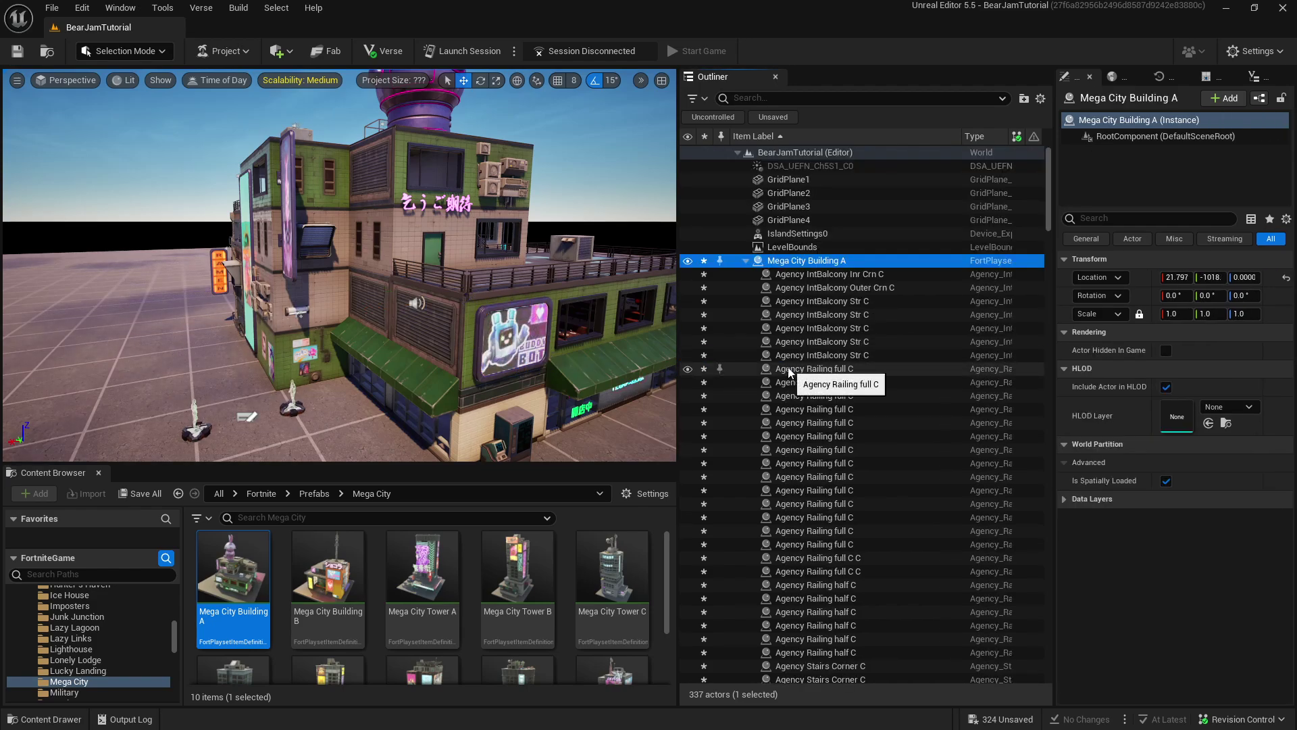
key(d)
right_drag(473, 277, 196, 252)
key(d)
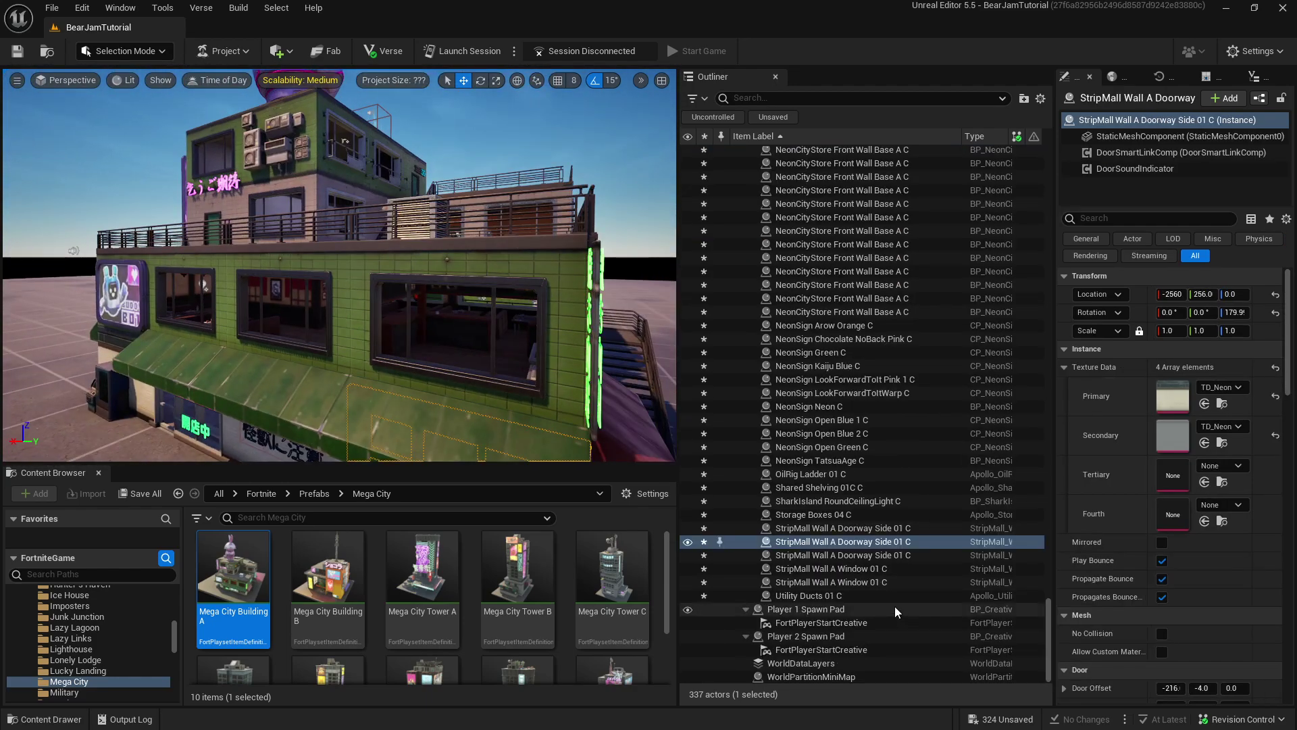
click(878, 475)
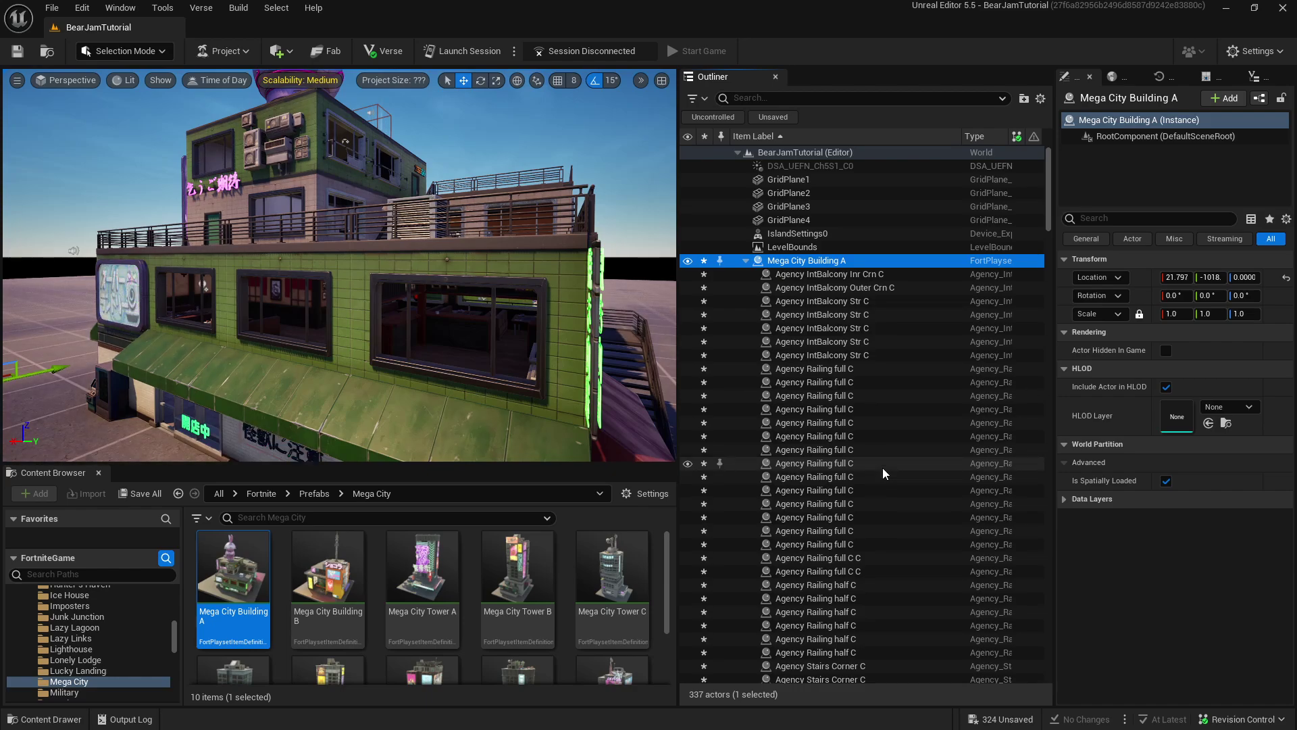
click(882, 466)
click(832, 263)
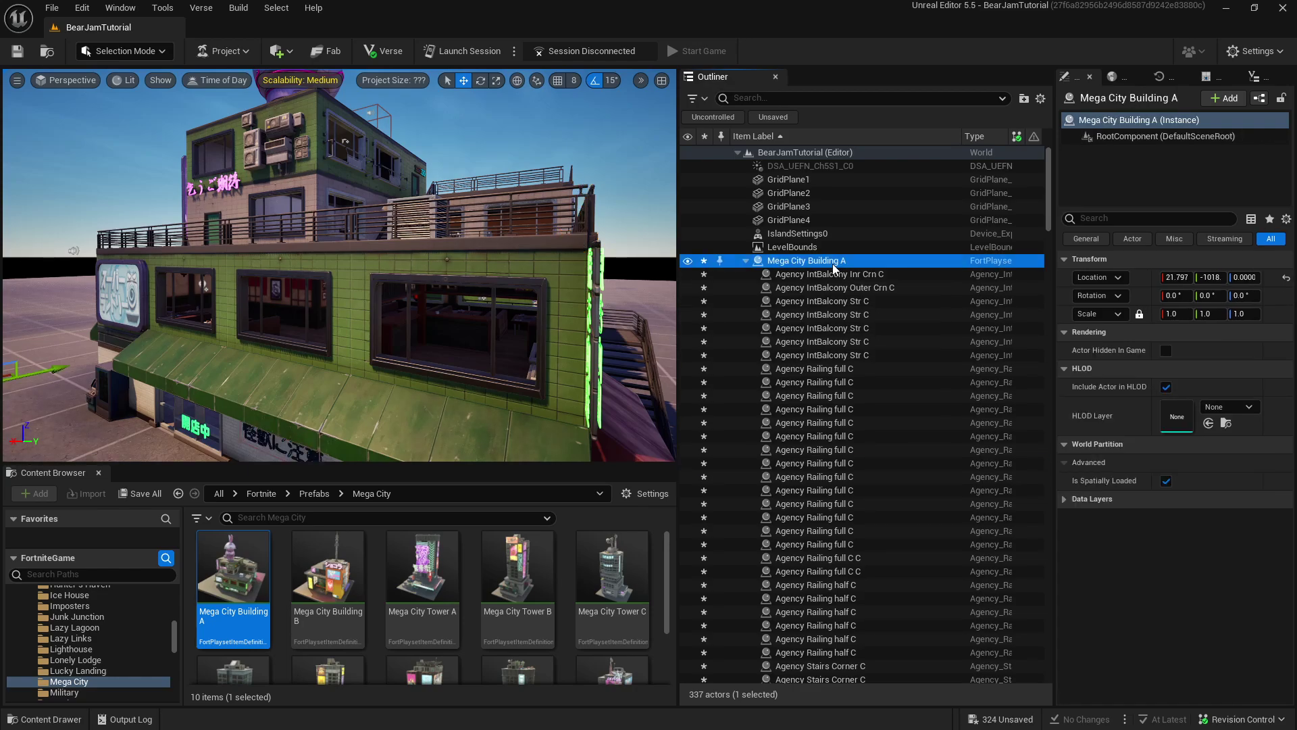
click(860, 462)
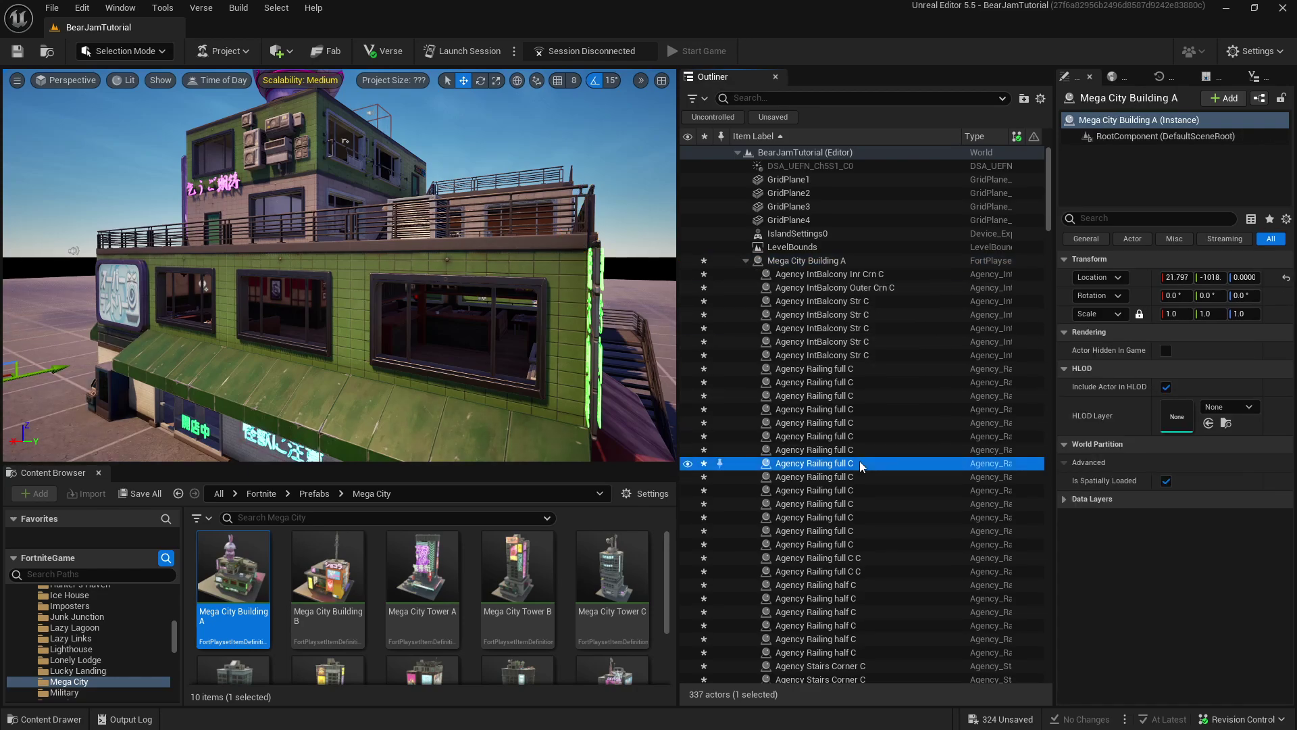
click(760, 261)
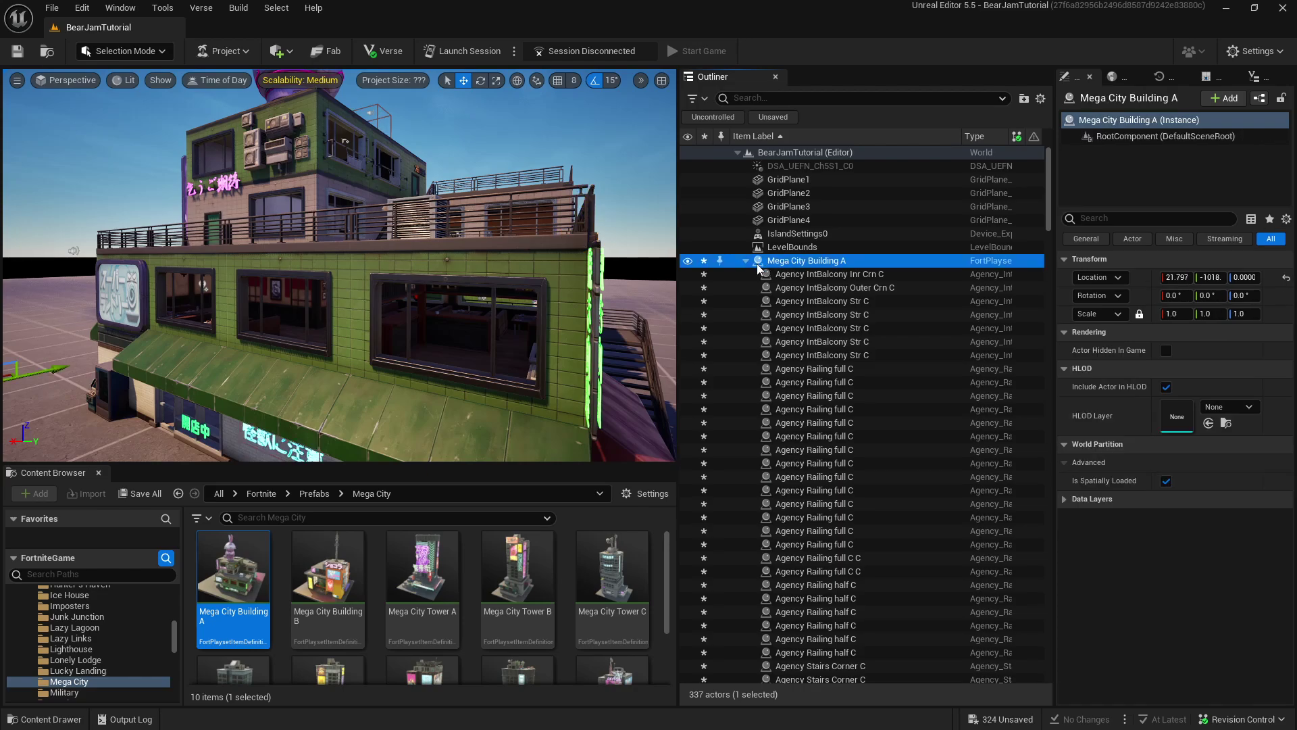
Select the wall piece with the air-conditioner cluster, focus on it, view the building around it and reselect the Mega City Building A parent
key(s)
right_drag(479, 307, 574, 375)
right_drag(477, 274, 534, 250)
scroll(573, 264, down, 7)
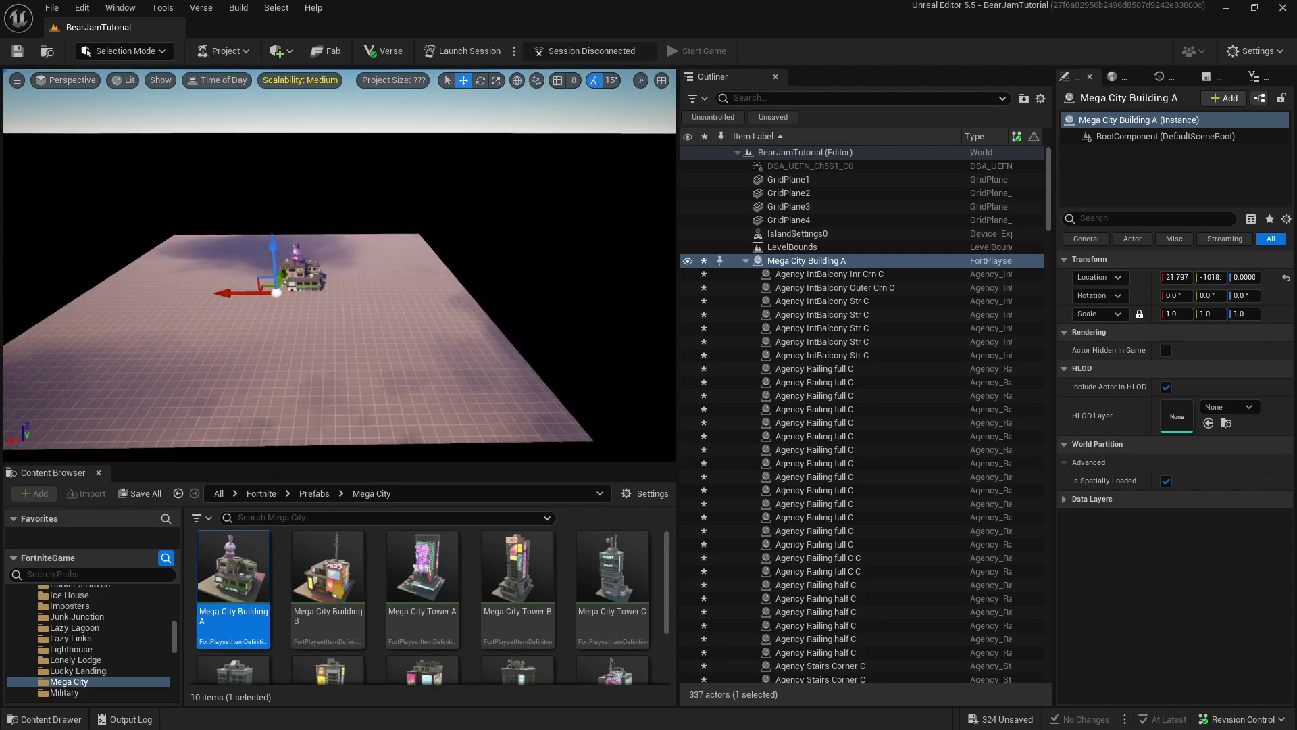
scroll(381, 282, up, 4)
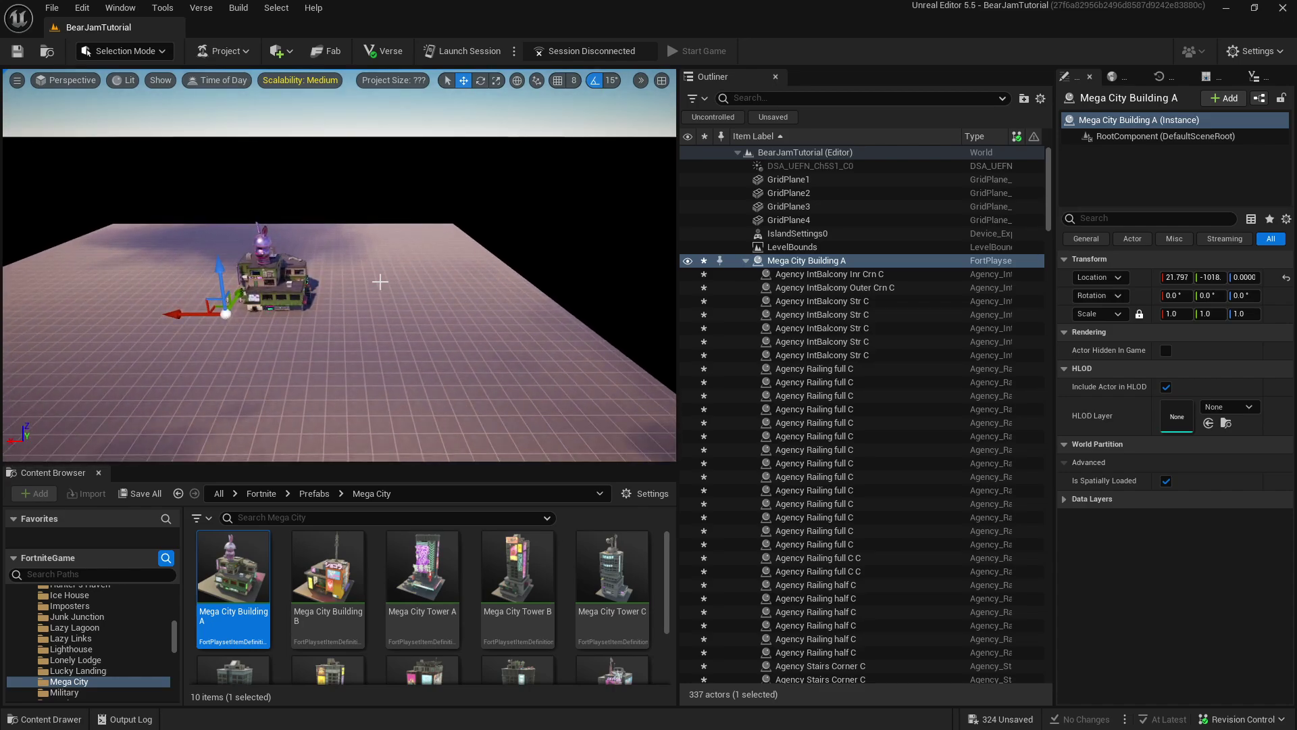
click(269, 273)
key(f)
scroll(588, 217, down, 3)
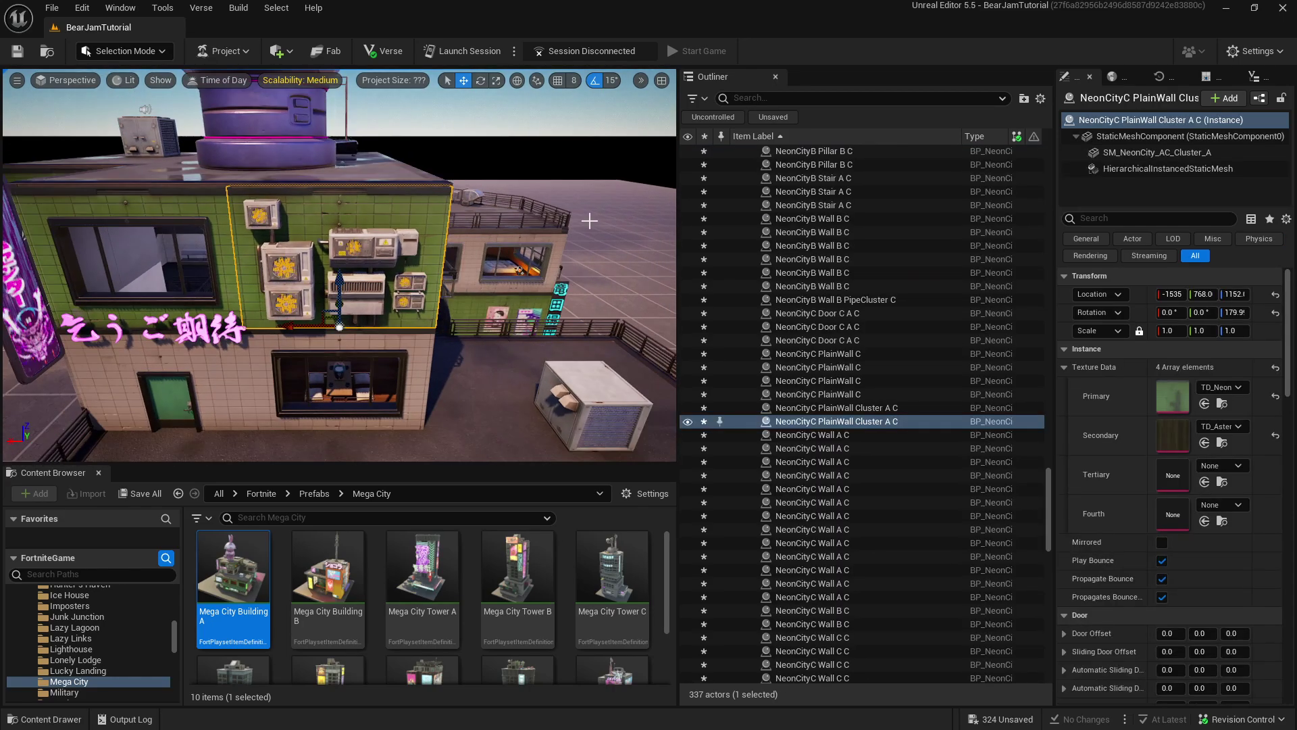
alt+drag(588, 217, 520, 209)
right_drag(588, 338, 640, 356)
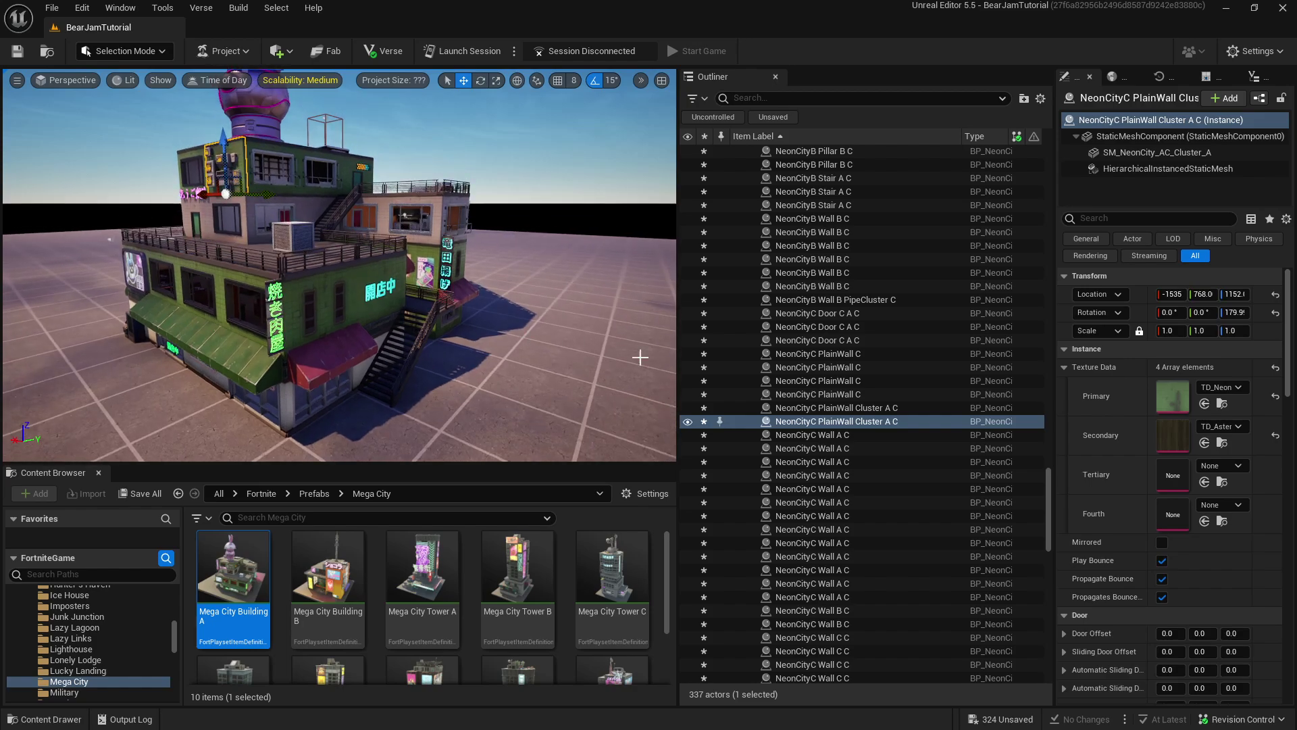
click(858, 395)
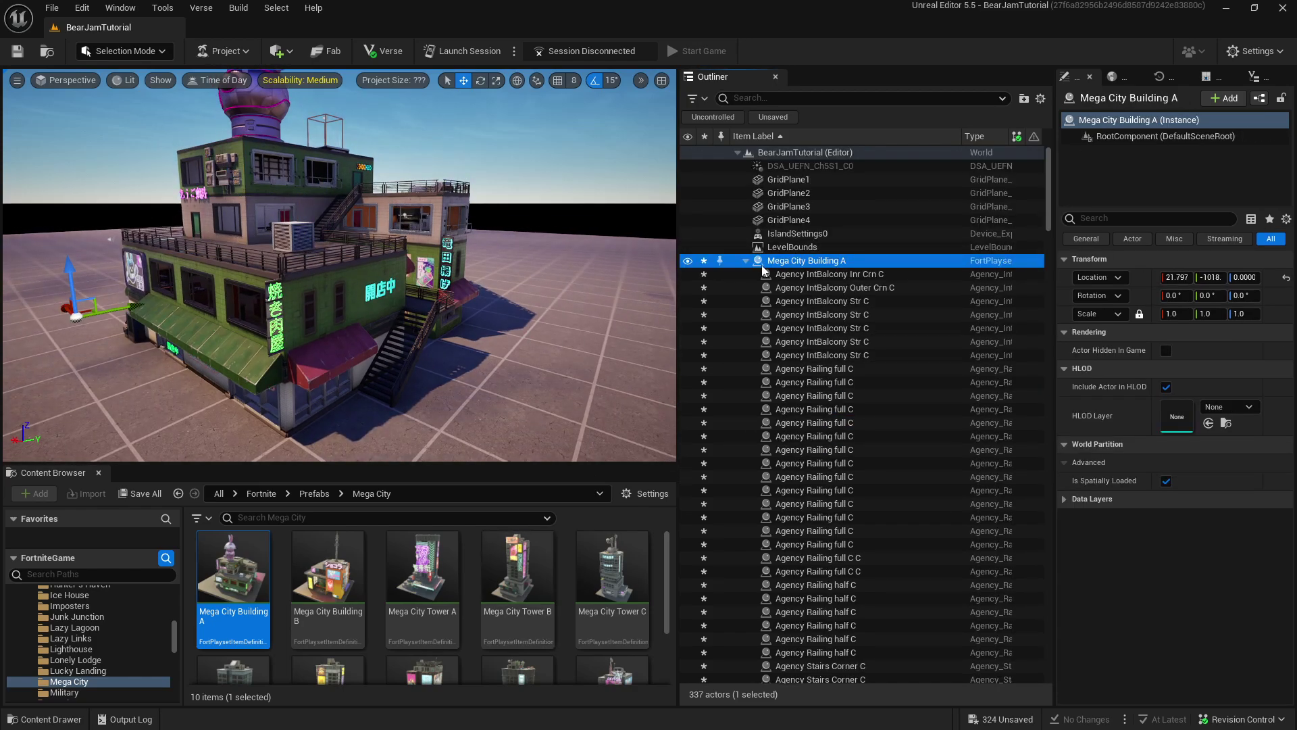
Bring the empty ground beside the building into view and browse the Prefabs and Props folders, returning to the main Fortnite folder
middle_drag(552, 286, 416, 463)
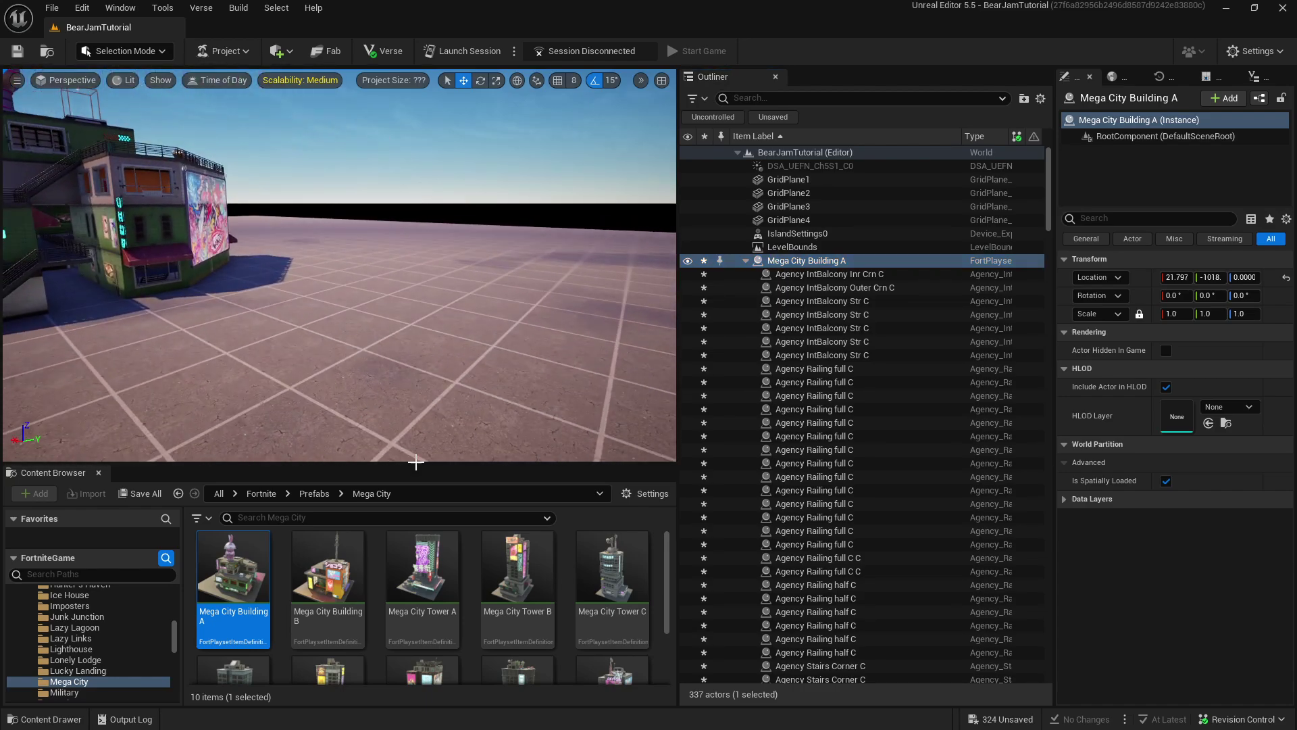
scroll(88, 652, up, 10)
click(61, 647)
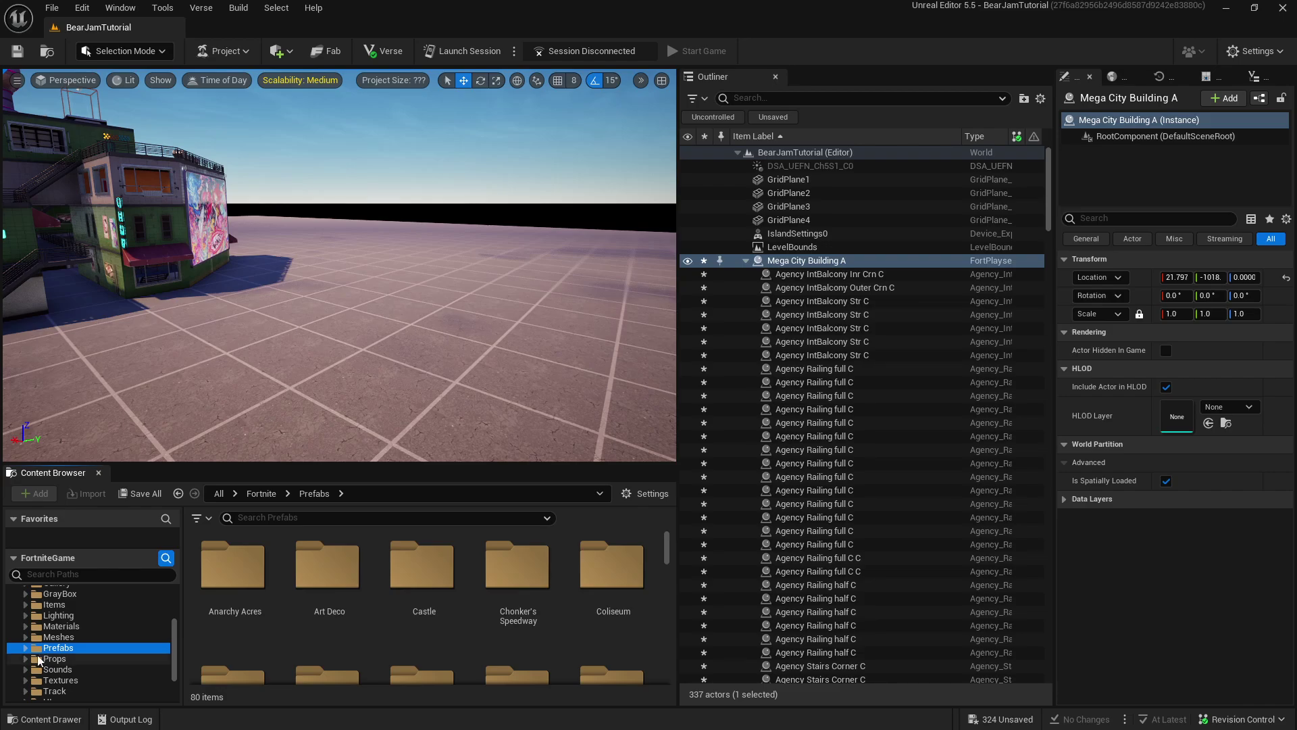
click(39, 659)
scroll(58, 646, down, 3)
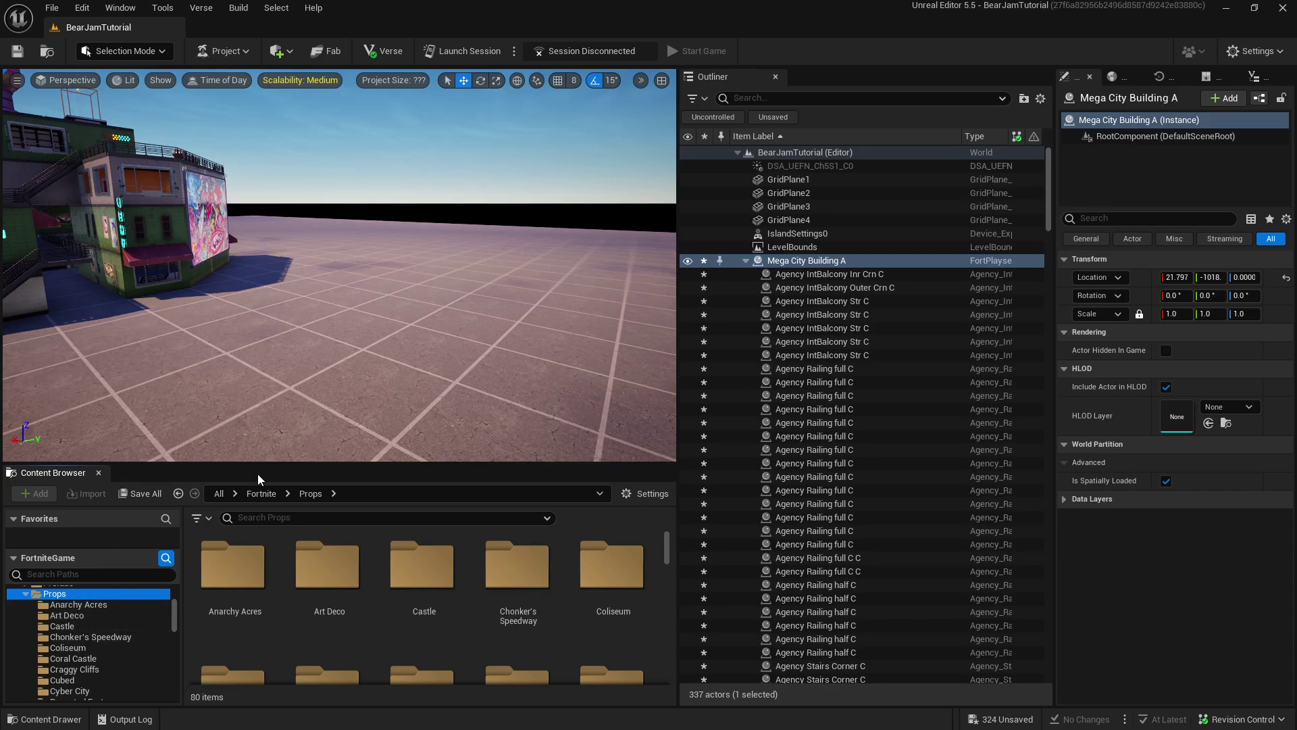
scroll(82, 618, up, 5)
click(75, 613)
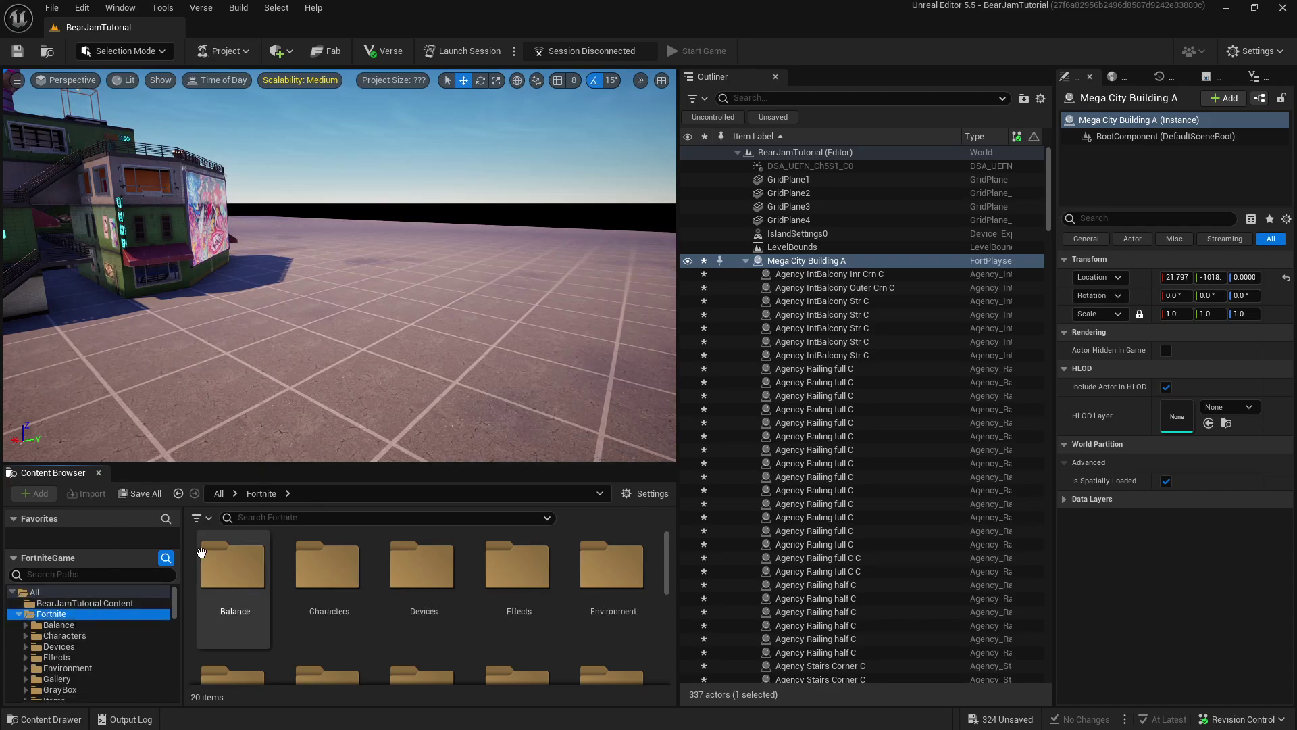
Enlarge the Content Browser and open the Props folder of the Fortnite content
drag(530, 464, 530, 232)
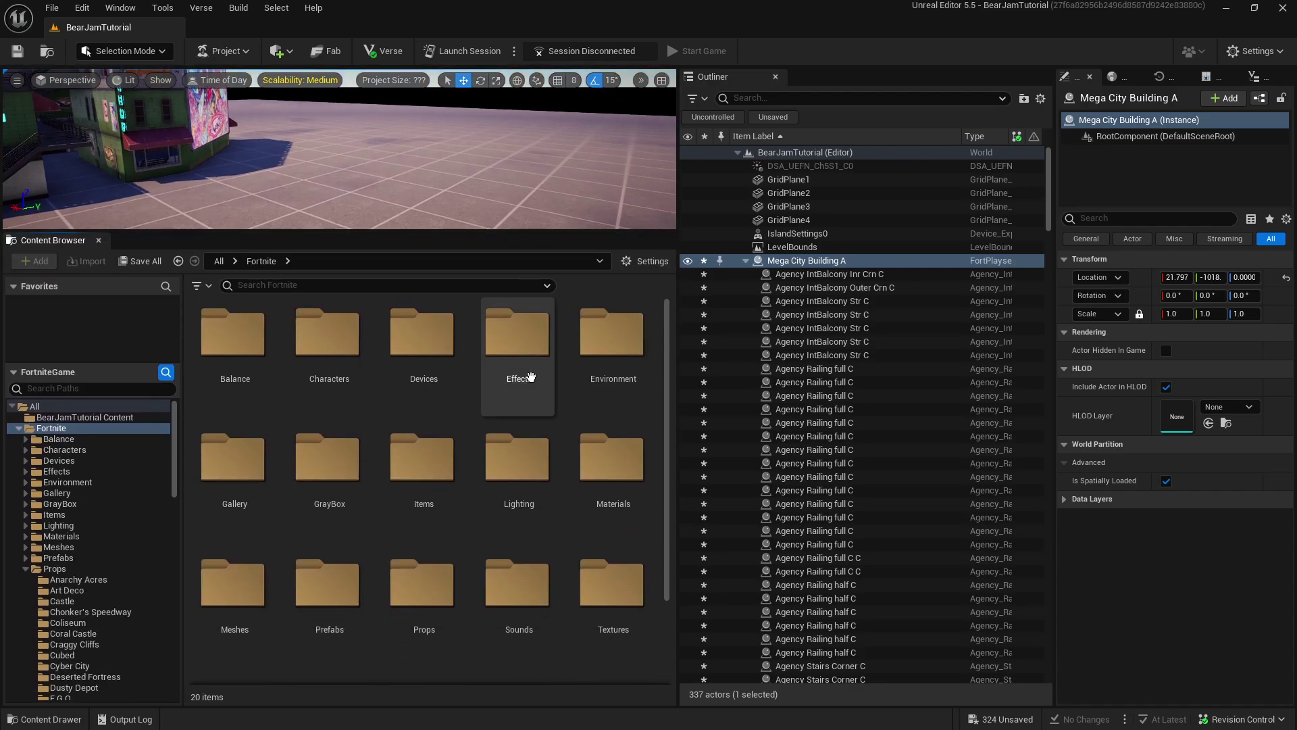
scroll(526, 392, down, 5)
scroll(510, 445, up, 3)
click(348, 552)
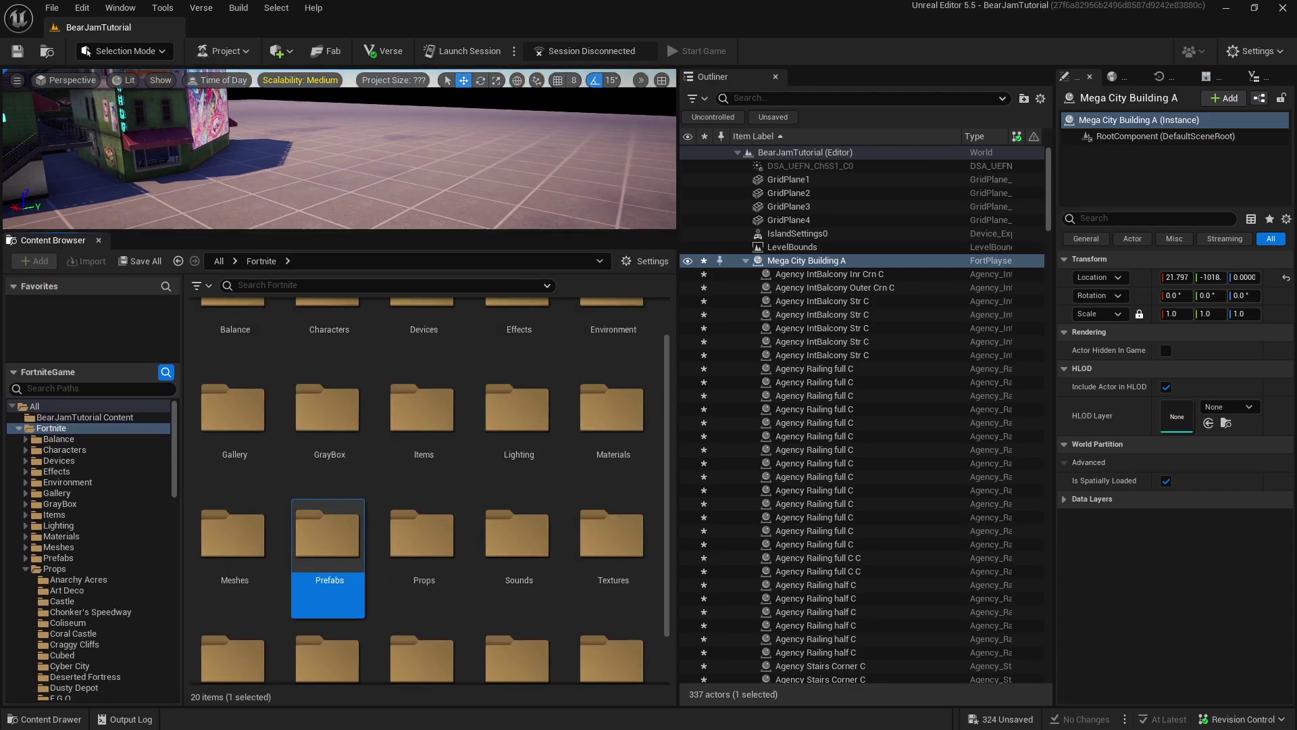
click(415, 554)
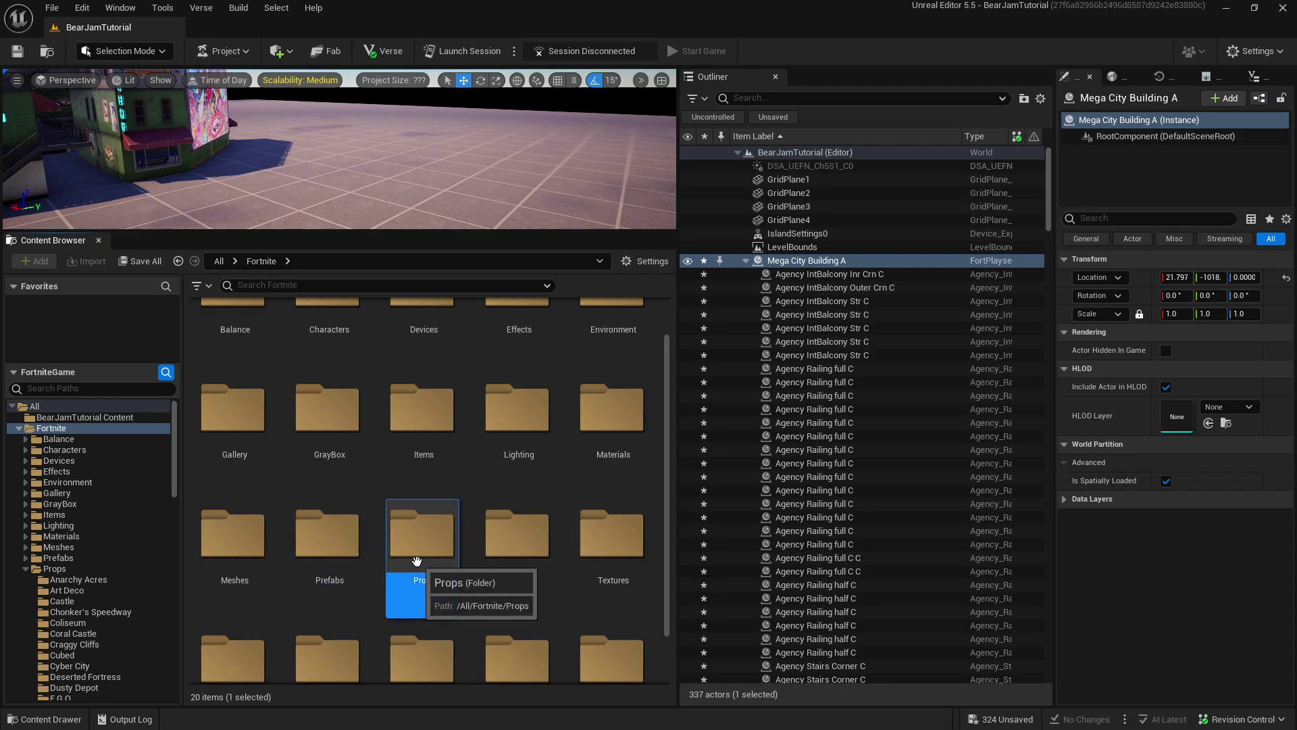
double_click(442, 544)
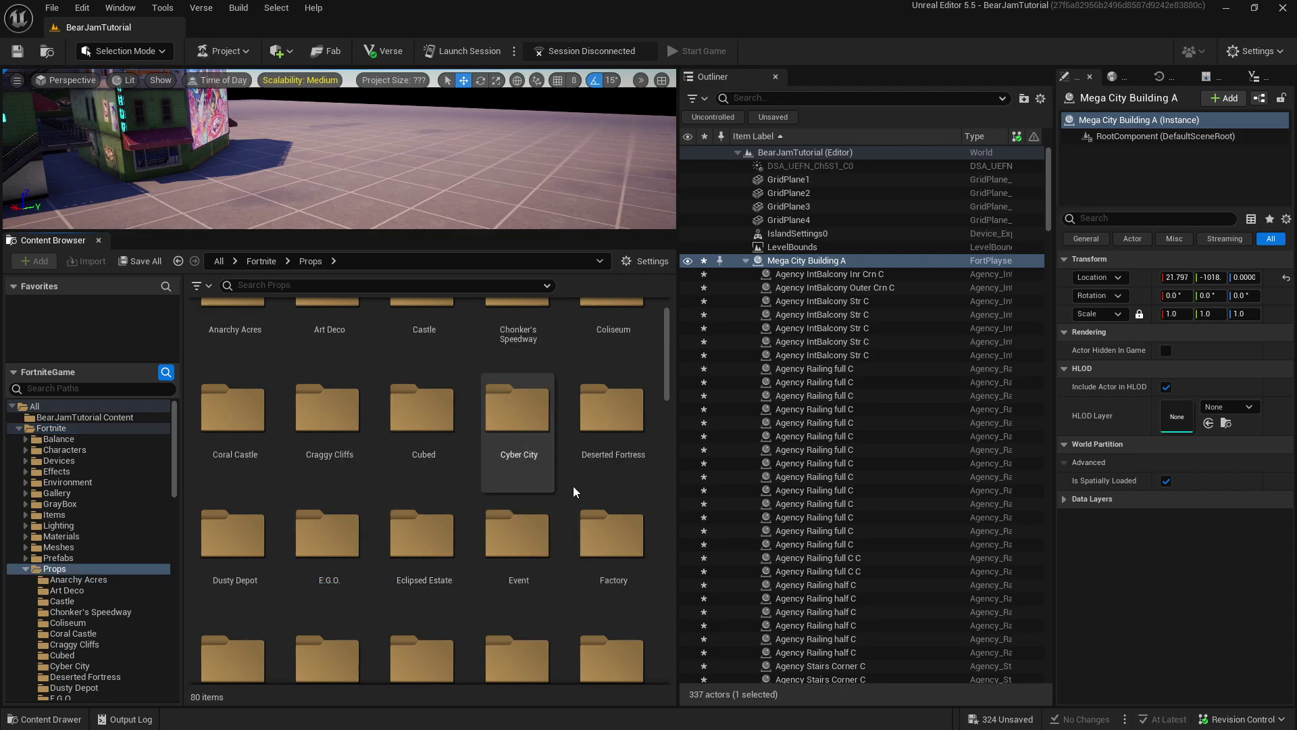
scroll(477, 498, down, 2)
Search the Props folder for "floor" and look through the results down to the Floors Generic BasicTile props
click(314, 286)
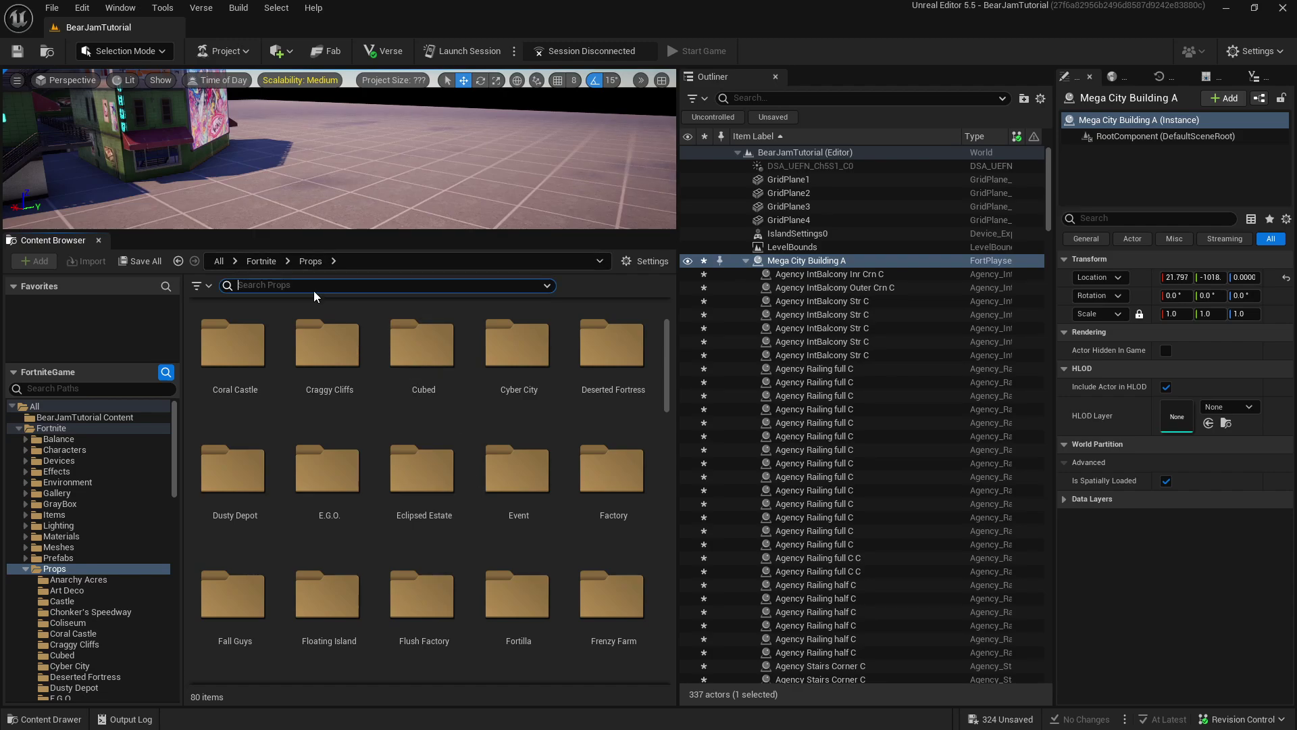
text(floor)
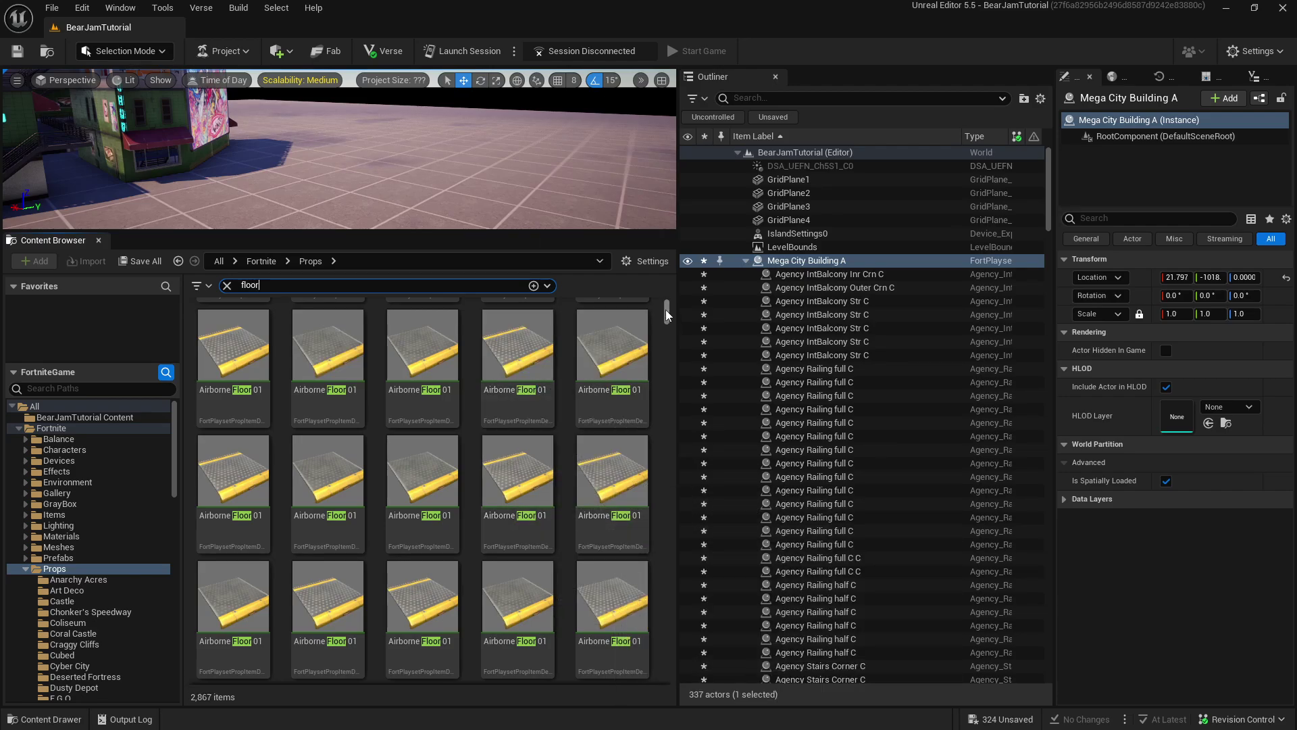
drag(666, 310, 666, 380)
scroll(508, 598, down, 3)
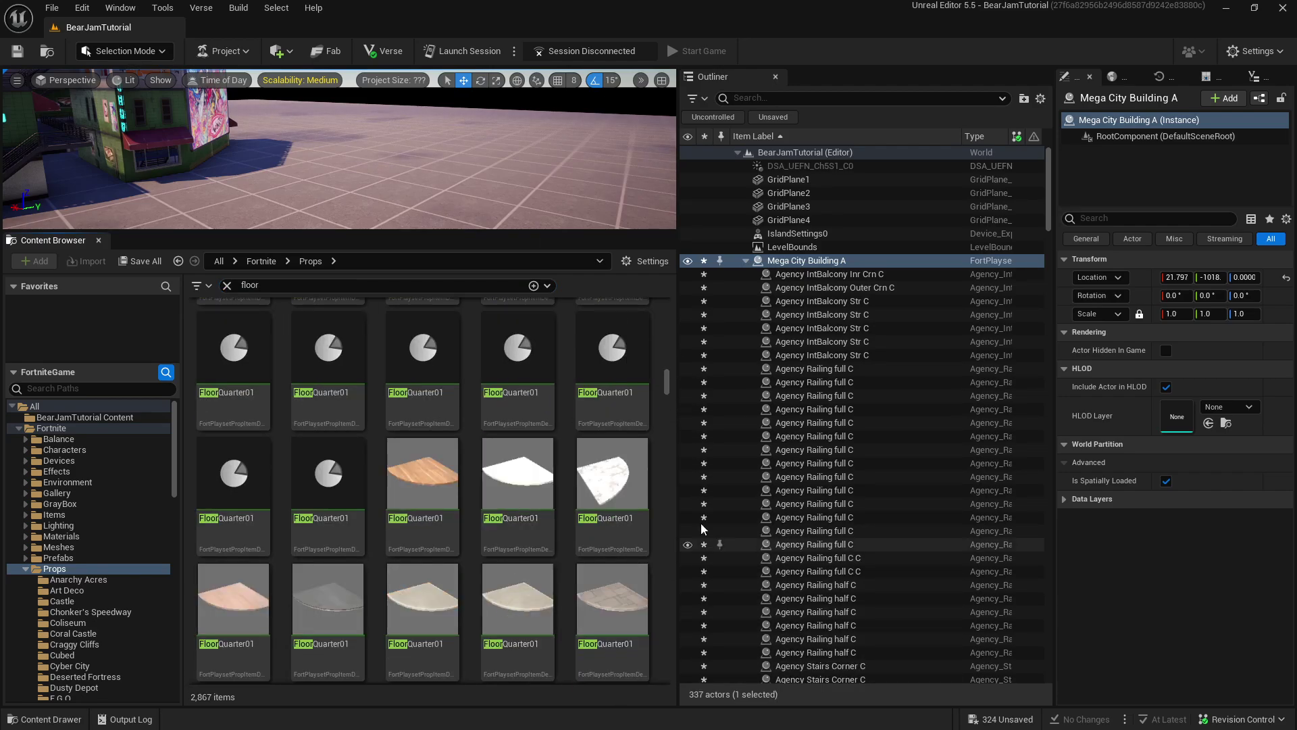
drag(671, 381, 680, 525)
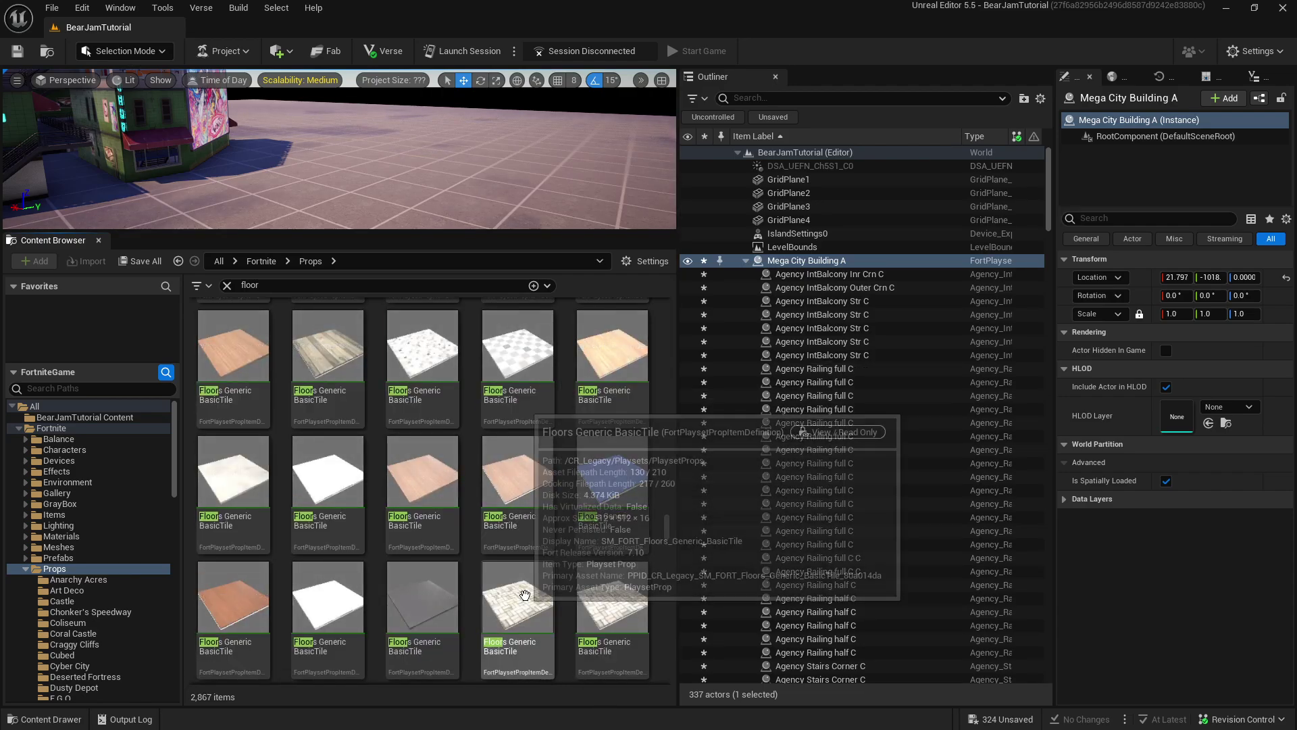
Place the wooden plank Floors Generic BasicTile on the empty ground at about X -4686, Y 2360, Z 0 and focus on it
drag(311, 365, 432, 162)
key(f)
alt+drag(416, 96, 431, 135)
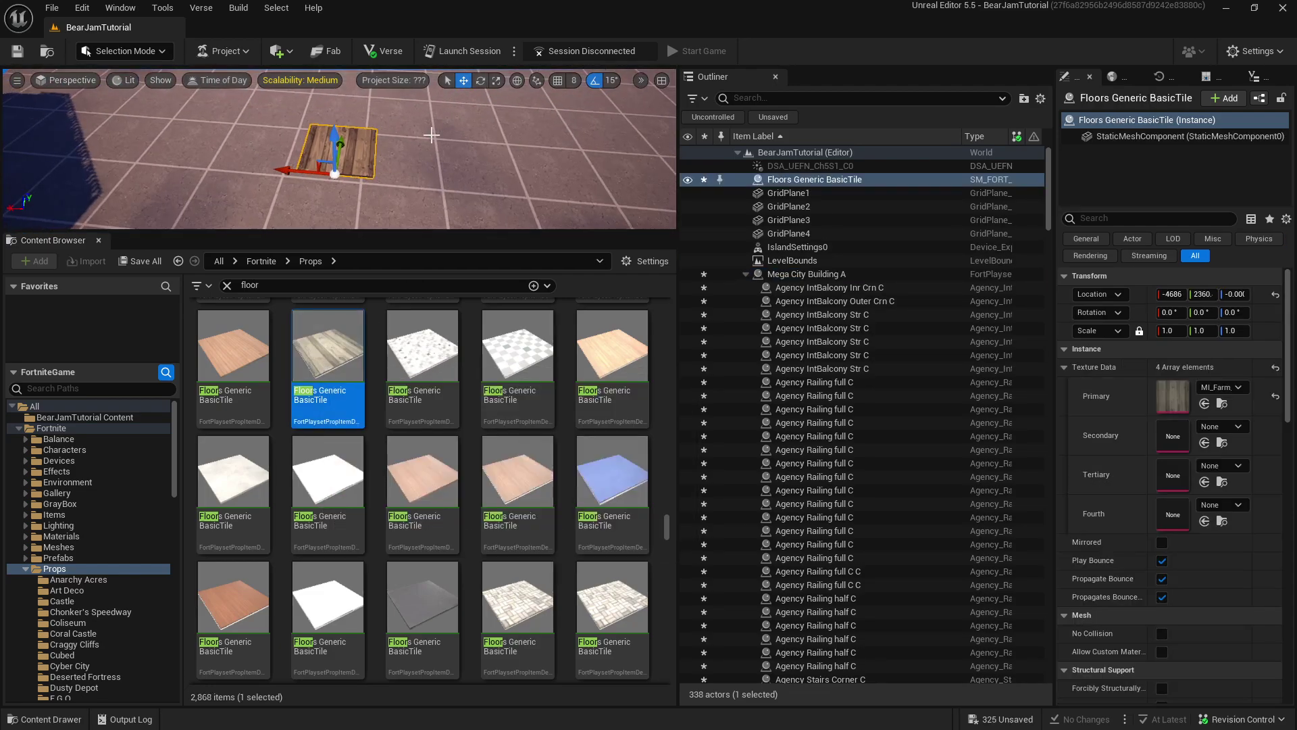
Enlarge the viewport, turn on location grid snapping and move the floor tile to about X -4608, Y 2304, Z 0
drag(579, 232, 582, 430)
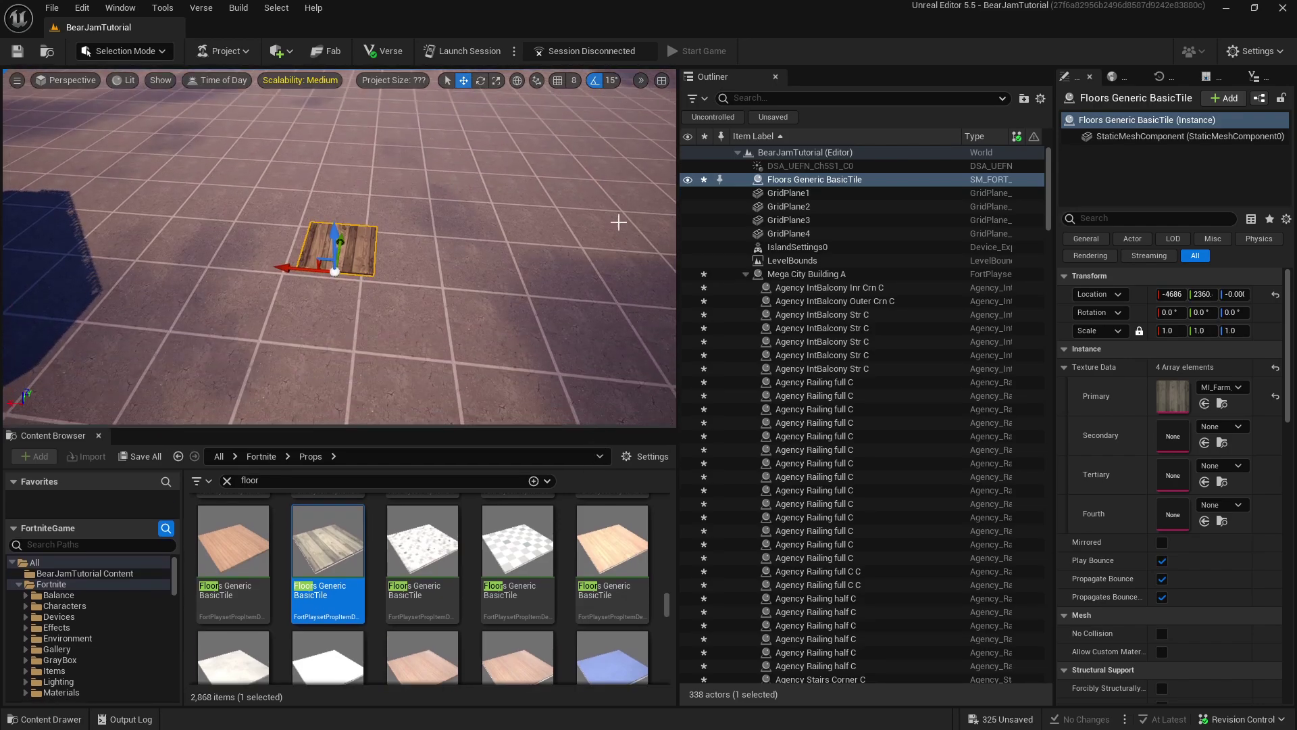
click(557, 81)
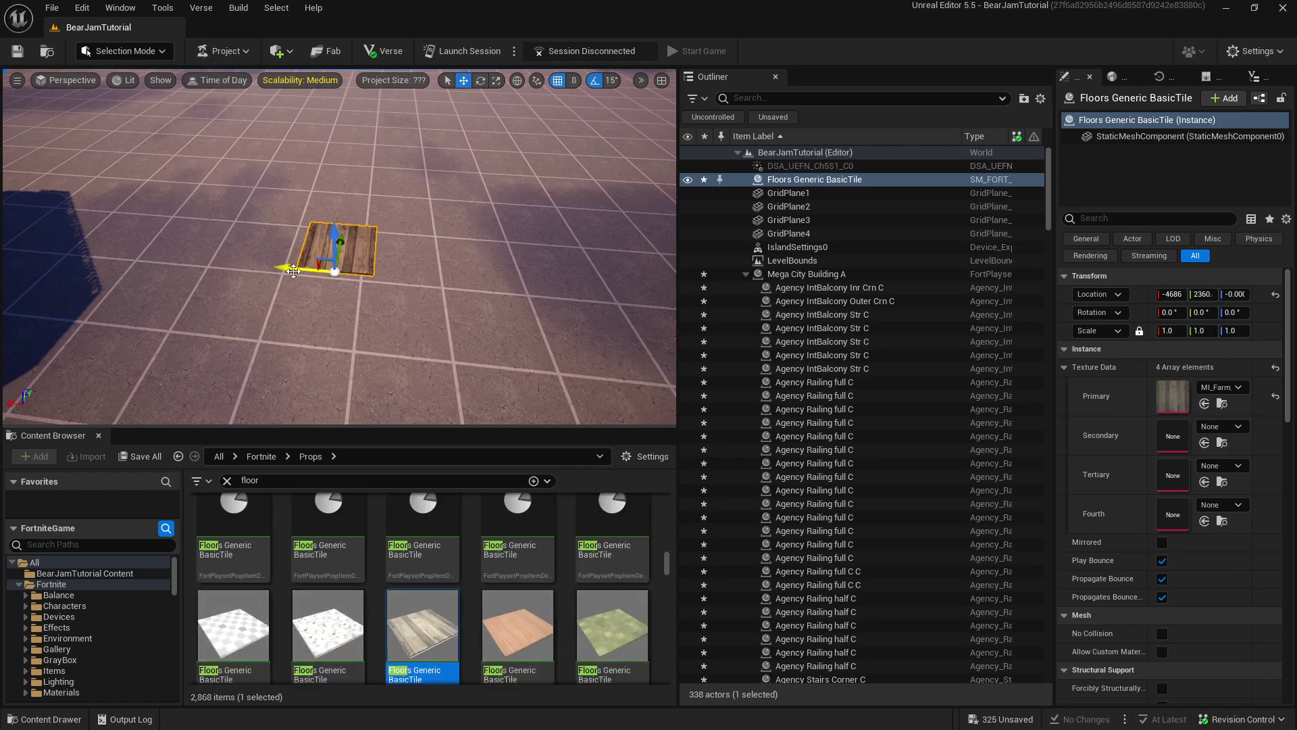
mouse_move(291, 269)
mouse_down()
mouse_move(340, 274)
mouse_move(307, 278)
mouse_up()
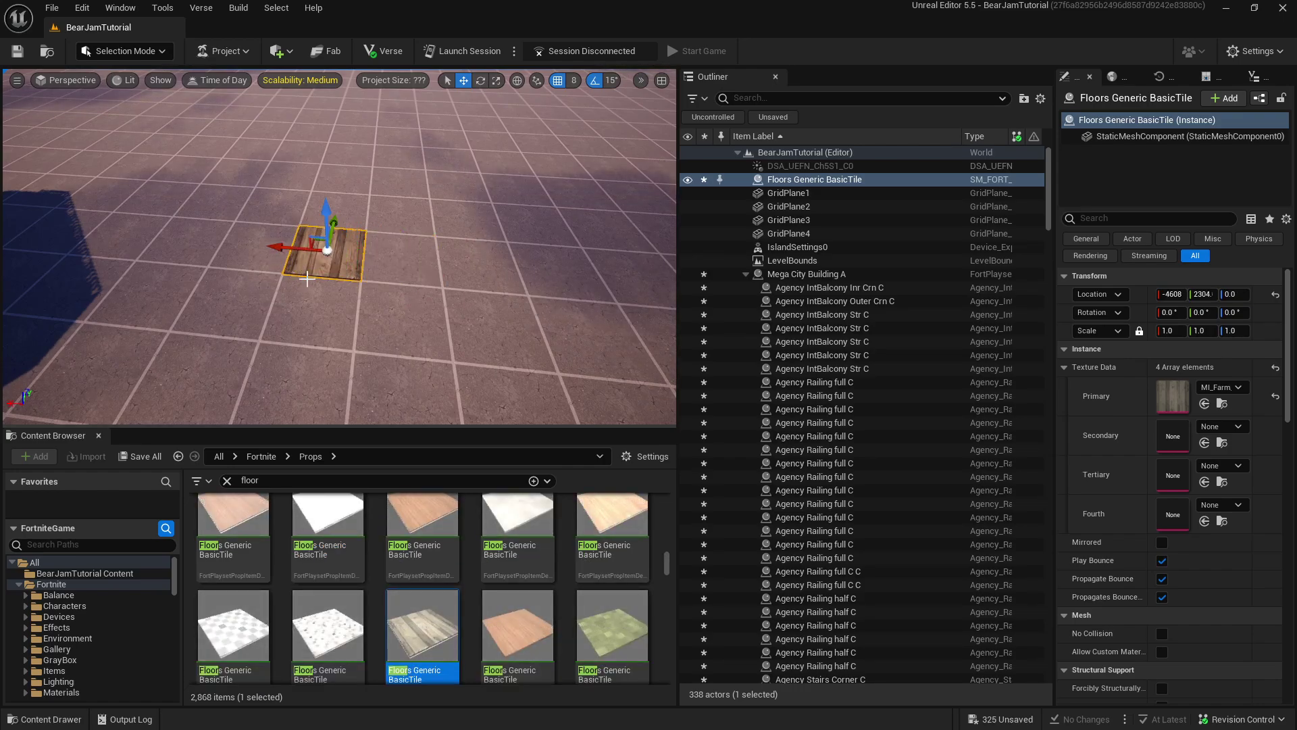
Check the available location snap sizes and set the rotation snap to 90°
click(574, 81)
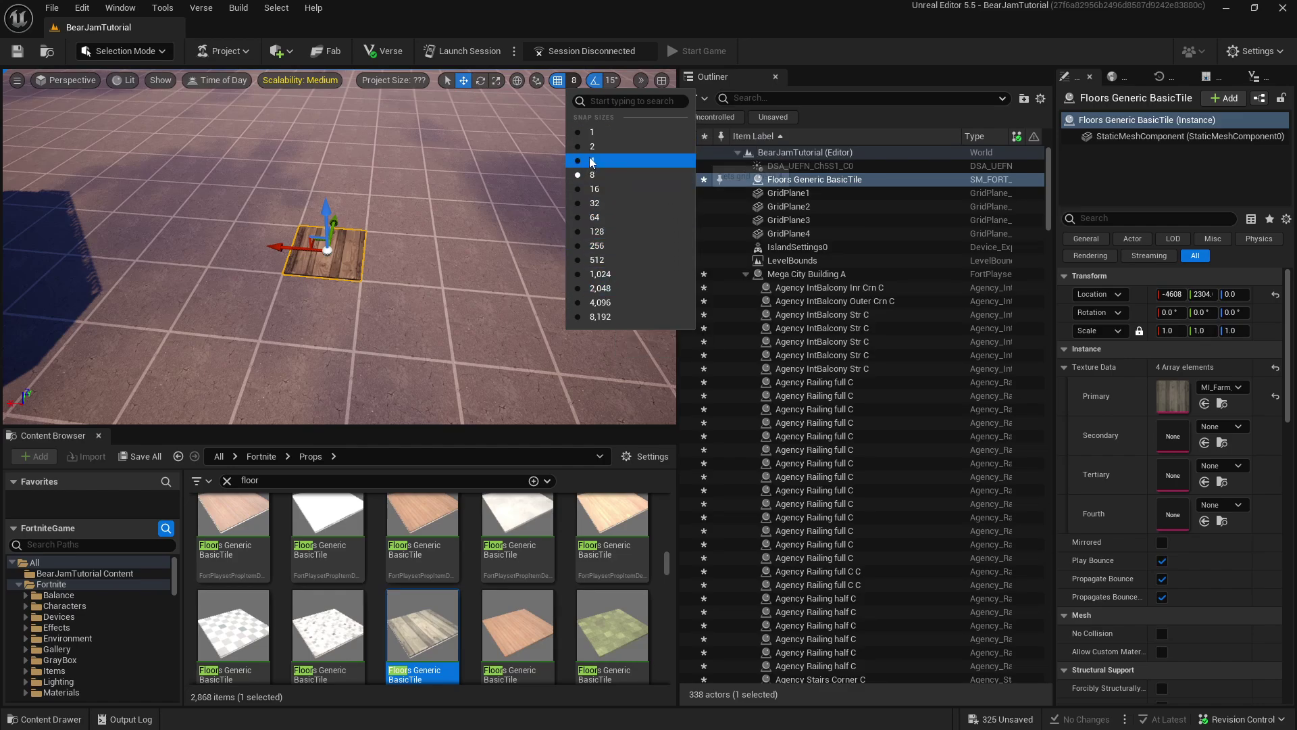
click(546, 3)
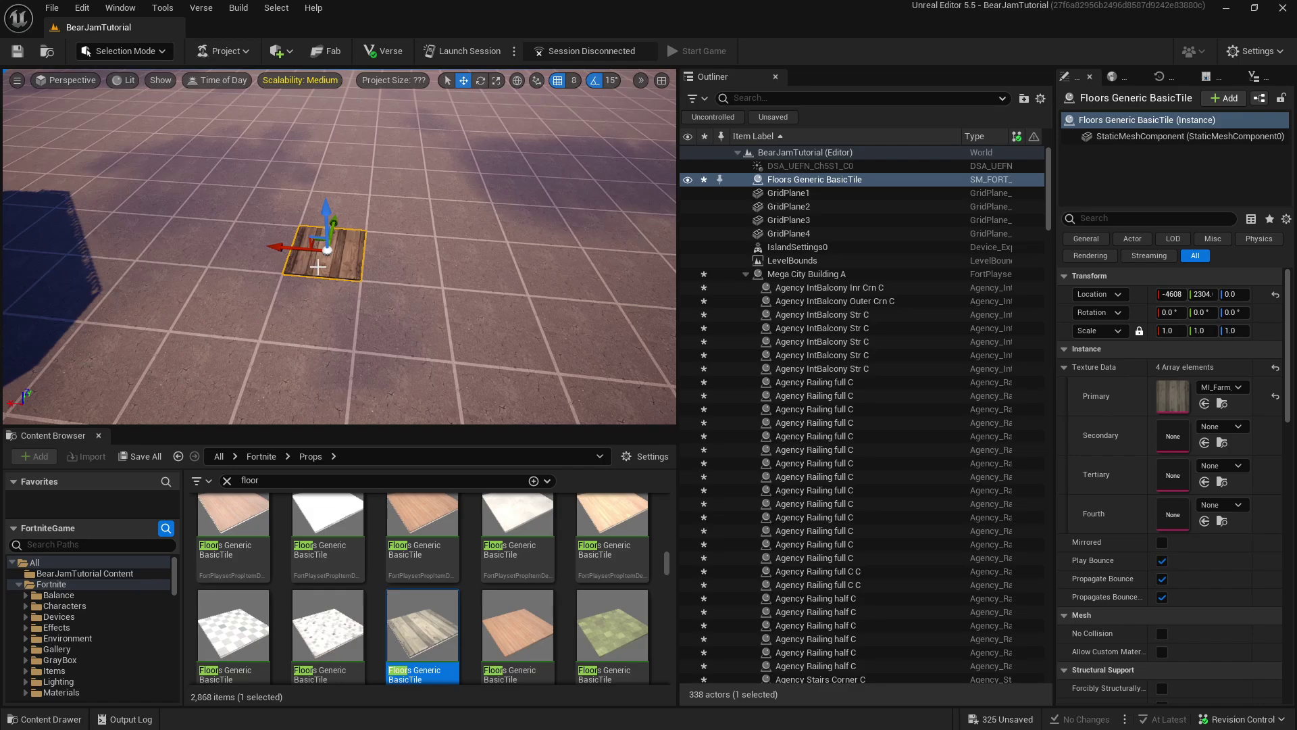
click(368, 264)
click(345, 269)
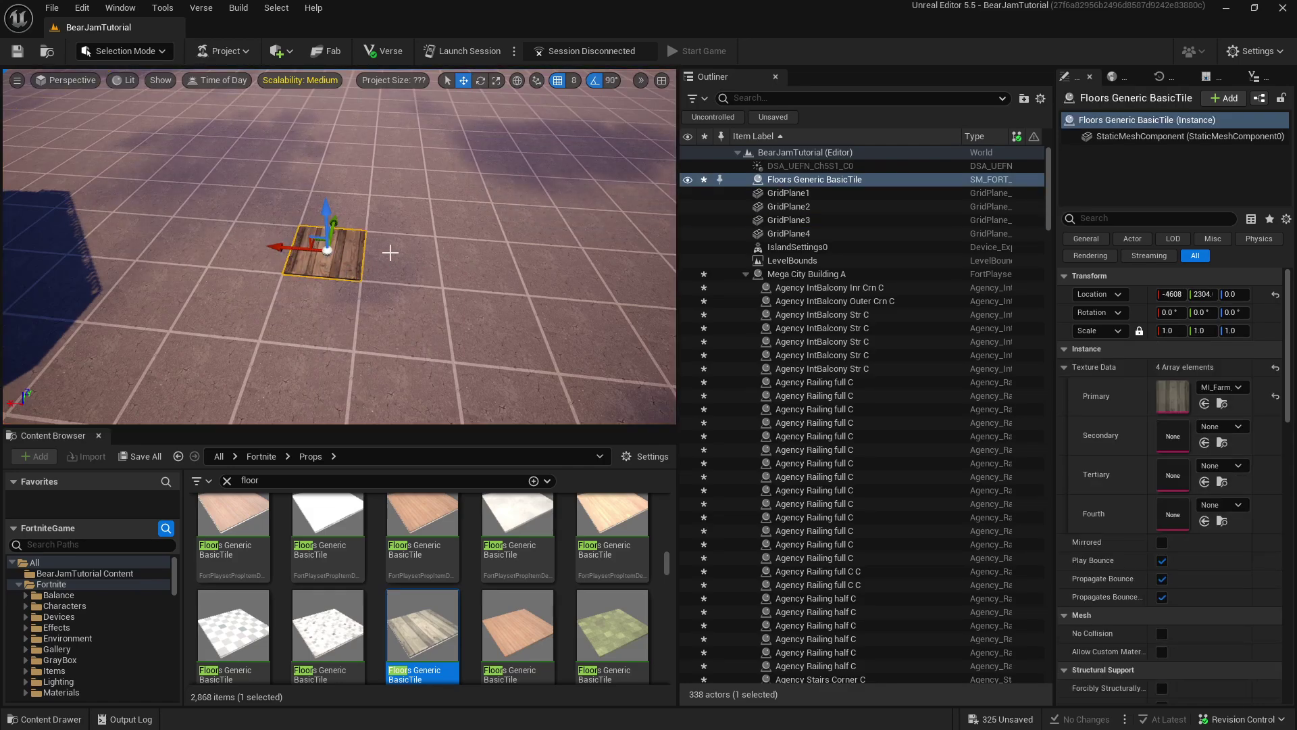
Duplicate the floor tile beside itself, then duplicate that pair behind it at Y 2816 to form a 2×2 block
key(ctrl+d)
drag(279, 245, 393, 179)
ctrl+click(338, 241)
key(ctrl+d)
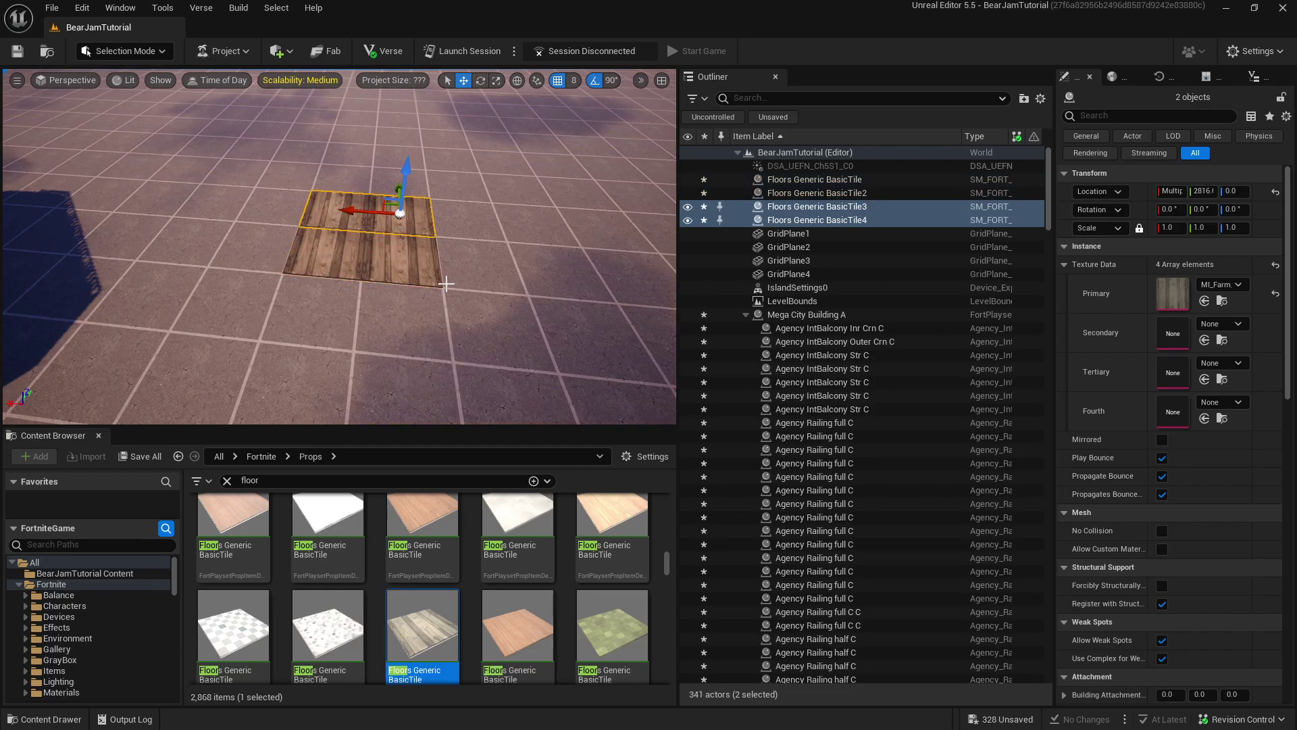
Duplicate the whole 2×2 floor block and place the copy flush beside it along X
ctrl+click(398, 262)
ctrl+click(320, 262)
key(ctrl+d)
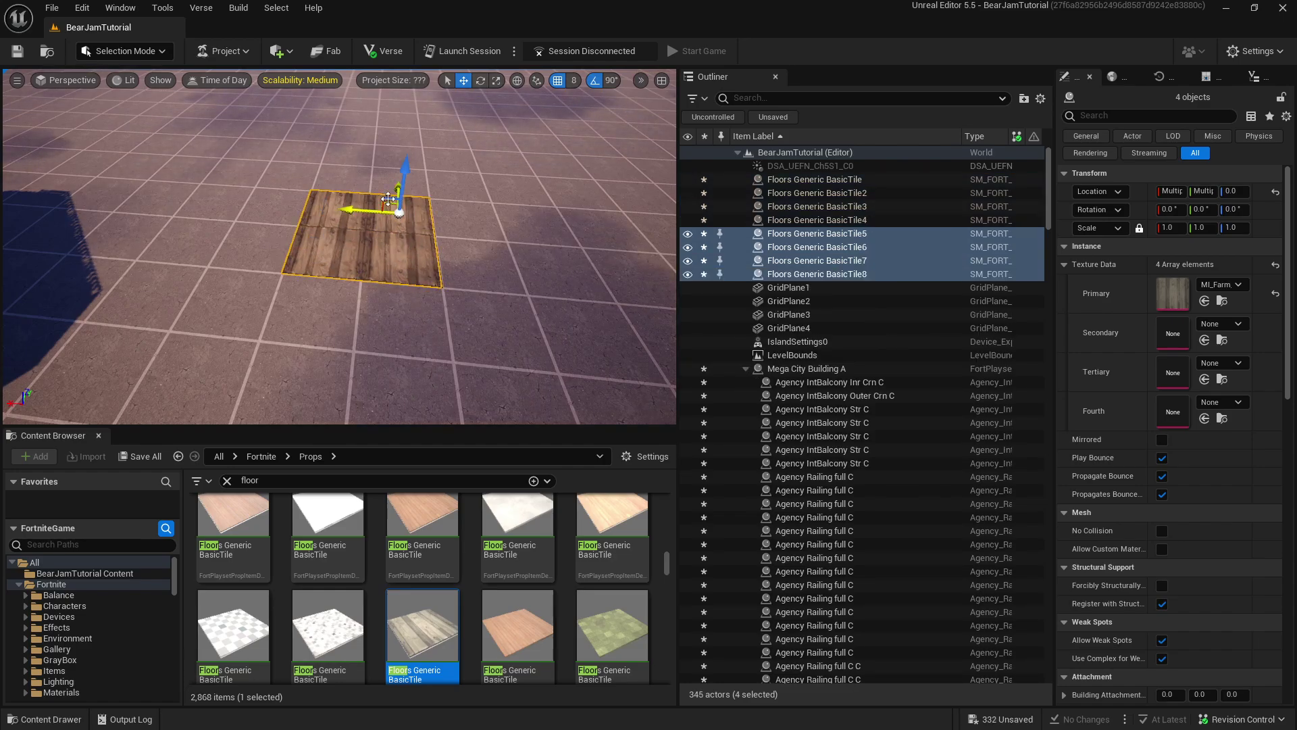
drag(353, 209, 486, 220)
Select all eight floor tiles, duplicate them and place the copy directly behind along Y to form a 4×4 floor
ctrl+click(415, 225)
ctrl+click(397, 258)
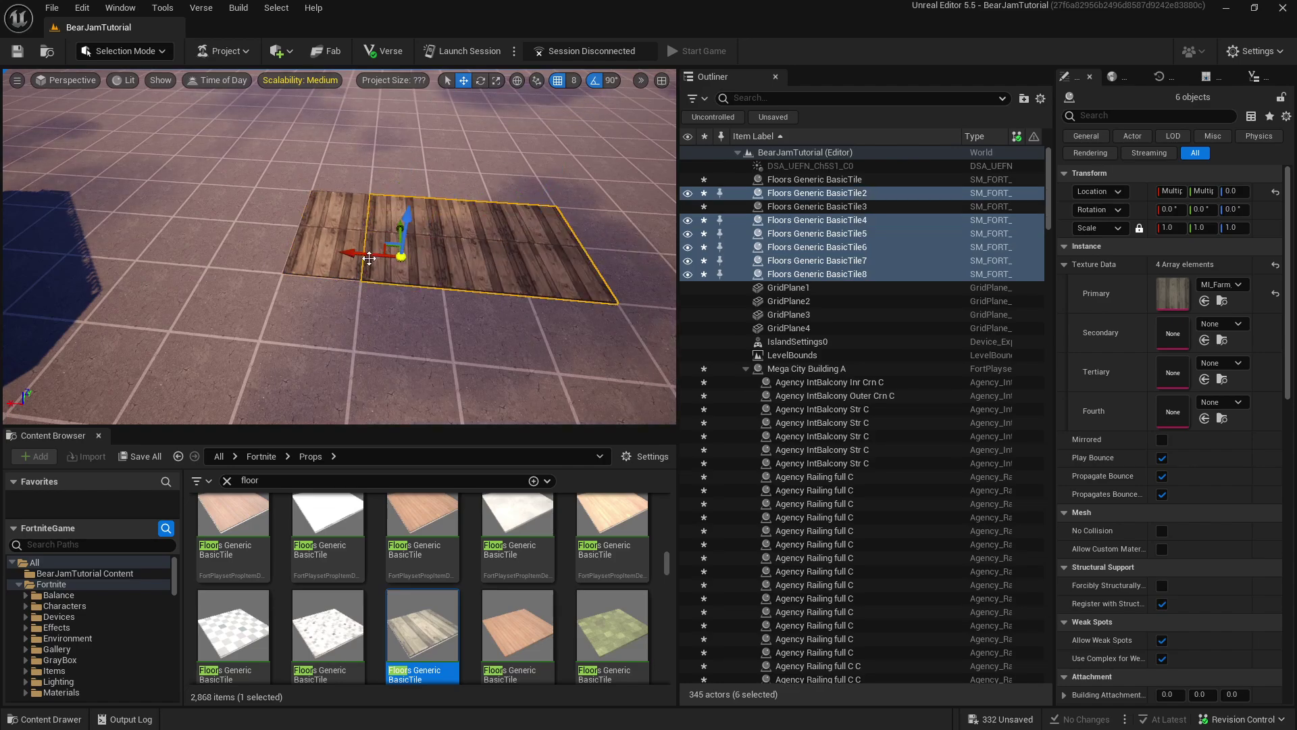
ctrl+click(329, 255)
ctrl+click(337, 216)
key(ctrl+d)
drag(519, 185, 511, 151)
Select all 16 floor tiles, duplicate them and place the copy flush beside the original along X
ctrl+click(527, 229)
ctrl+click(466, 228)
ctrl+click(399, 226)
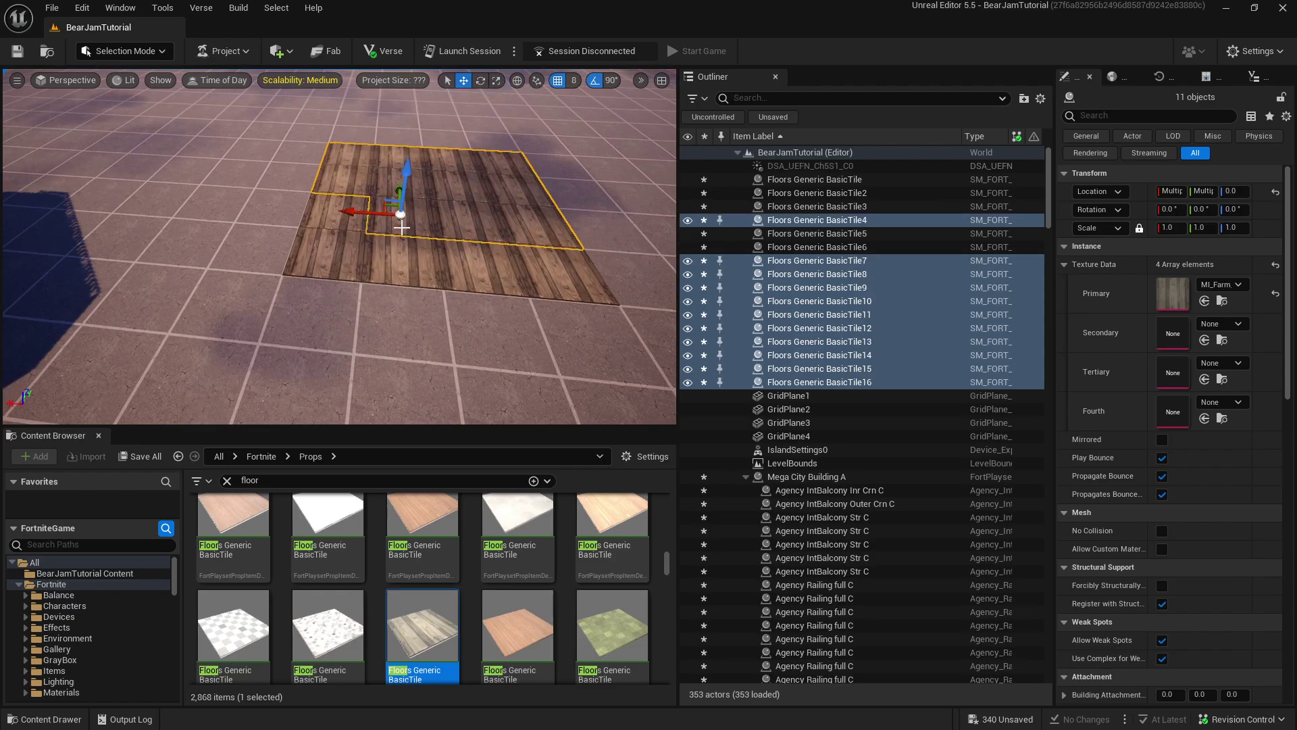
ctrl+click(338, 226)
ctrl+click(340, 264)
ctrl+click(406, 269)
ctrl+click(473, 272)
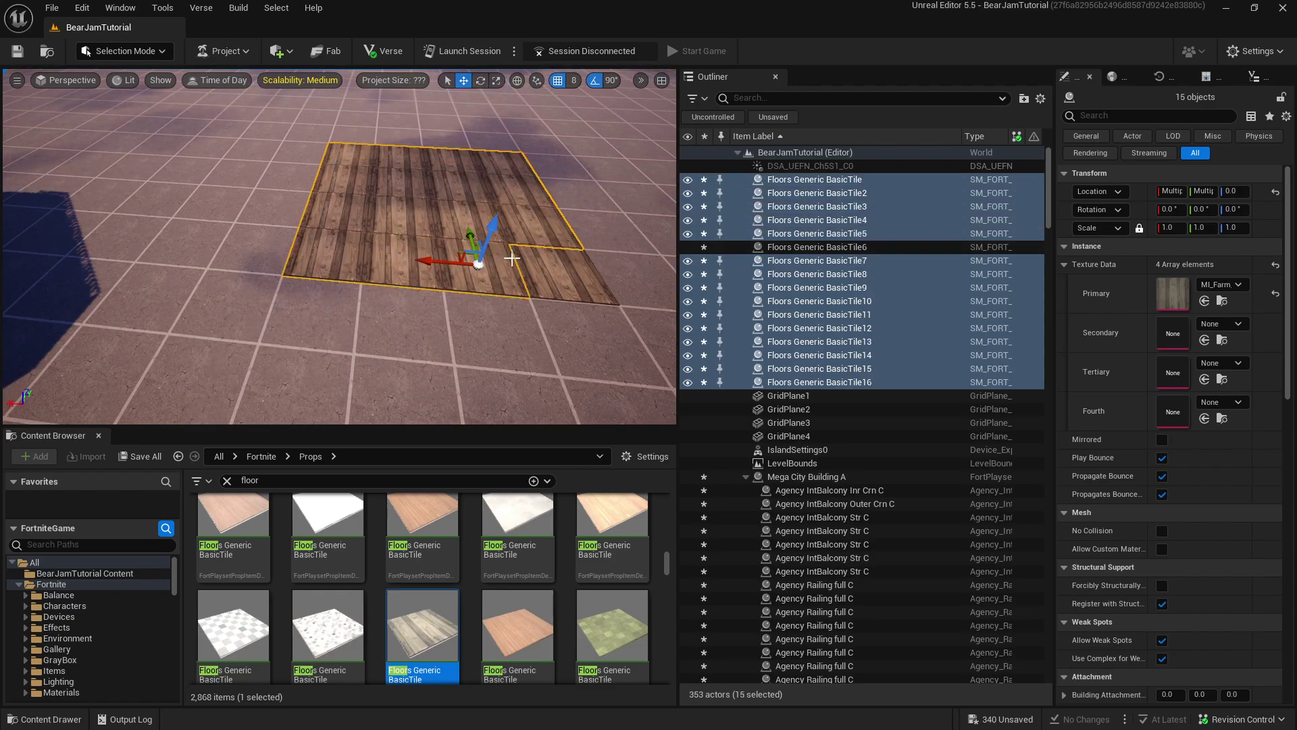
ctrl+click(539, 269)
key(ctrl+d)
middle_drag(537, 305, 532, 298)
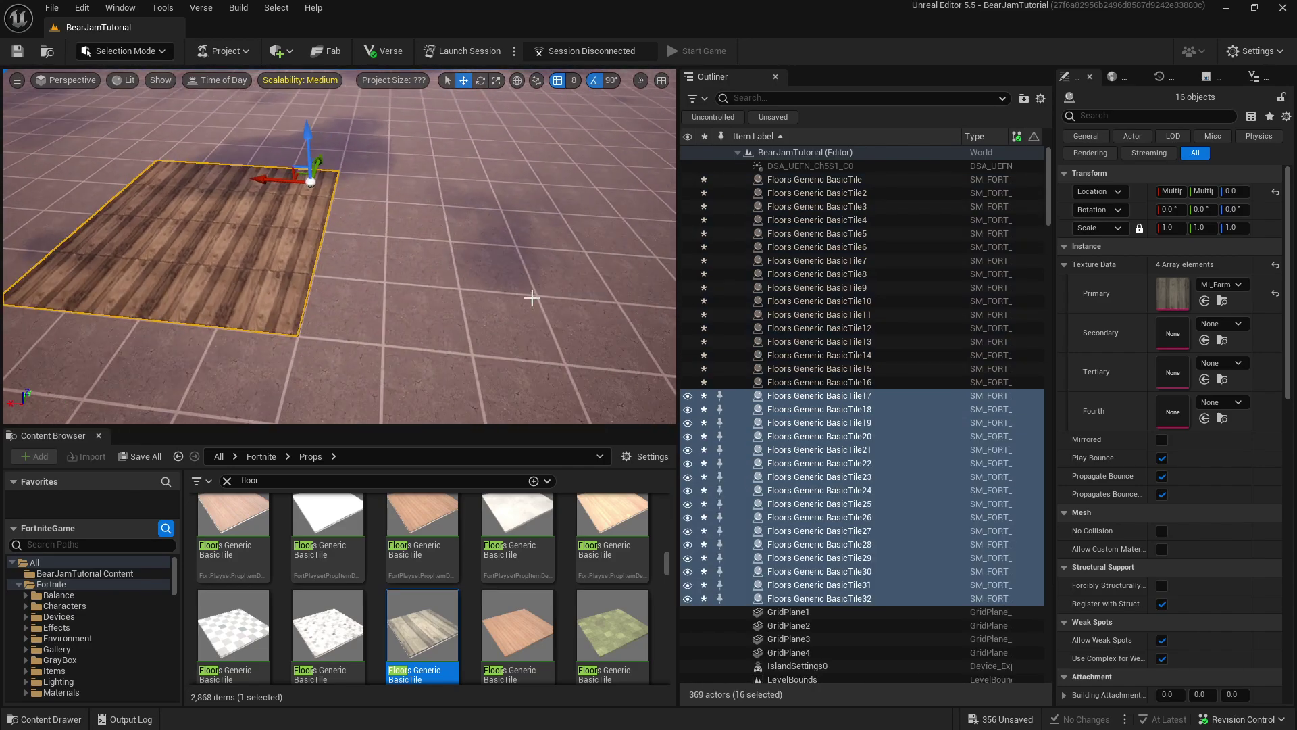
drag(274, 180, 485, 210)
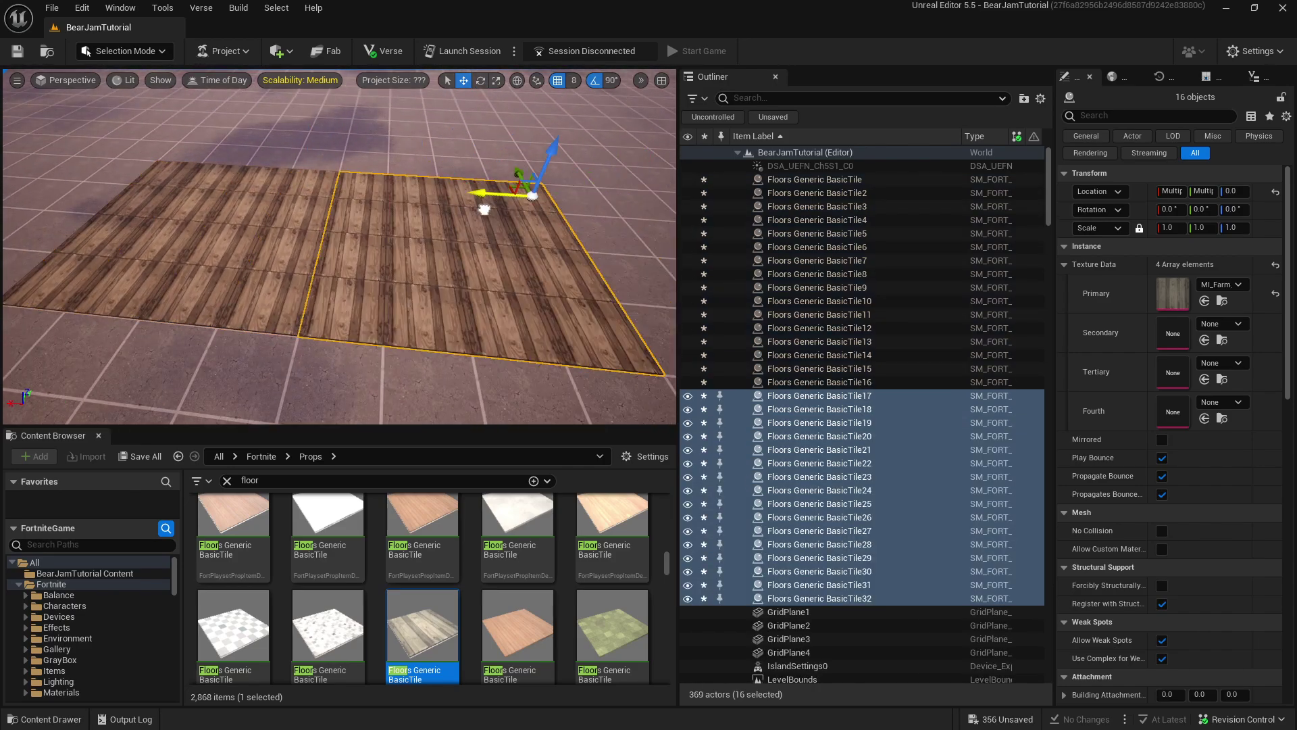
Search the props for "wall" and place the patterned BrickSimple AAA SolidWall on the floor's edge at X -6656, Y 4352, Z 0, rotated 180°
right_drag(433, 290, 475, 185)
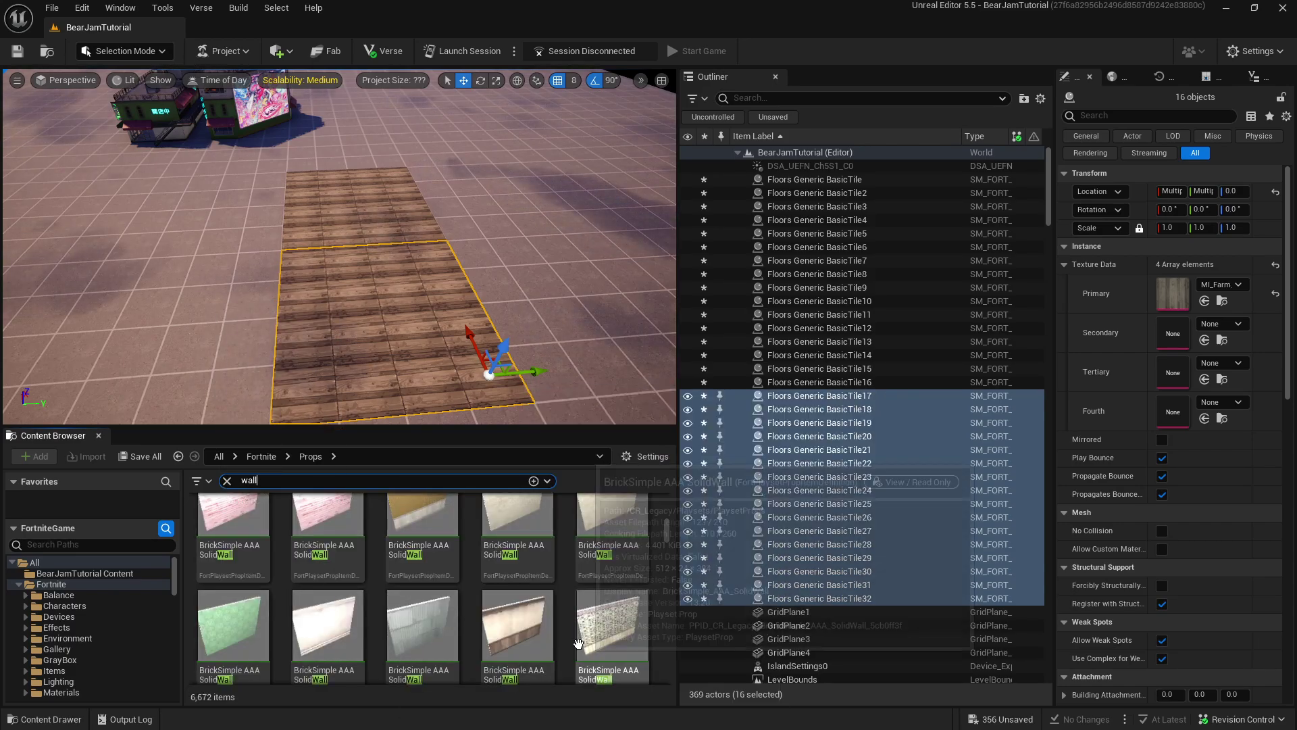
scroll(579, 642, down, 2)
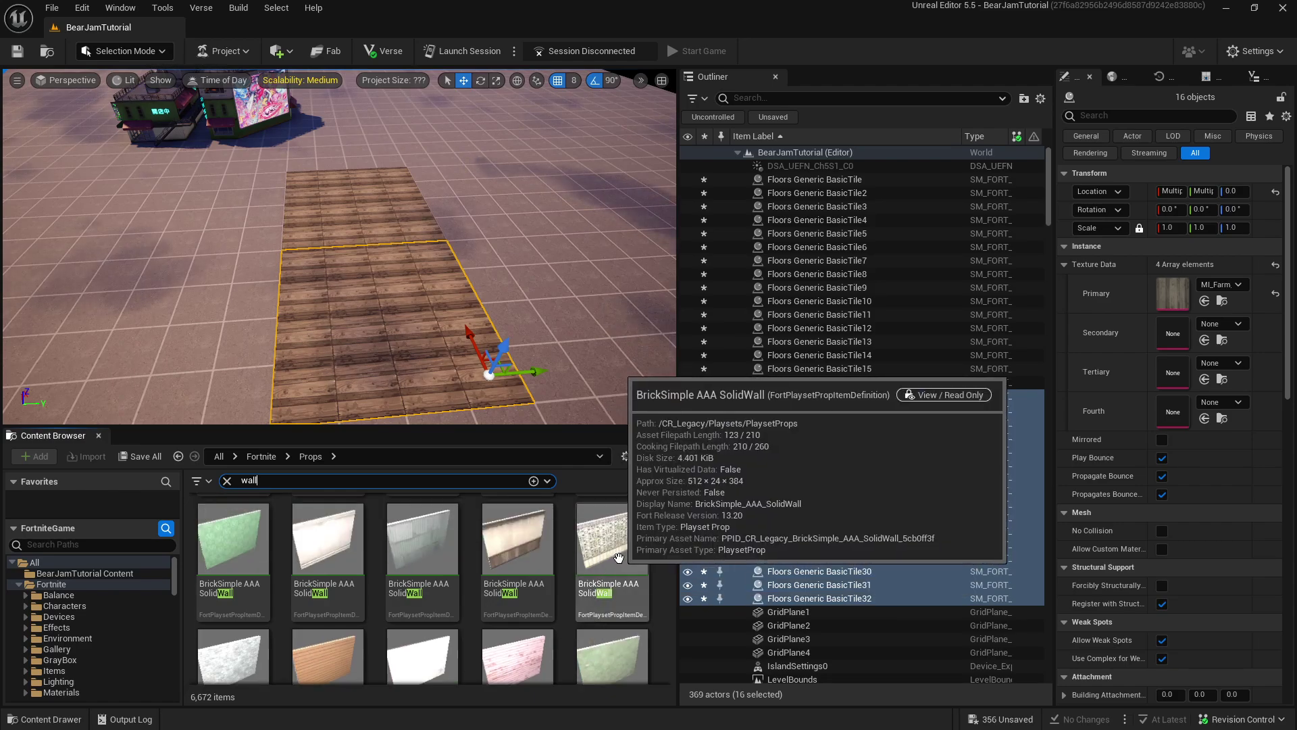
drag(618, 558, 449, 255)
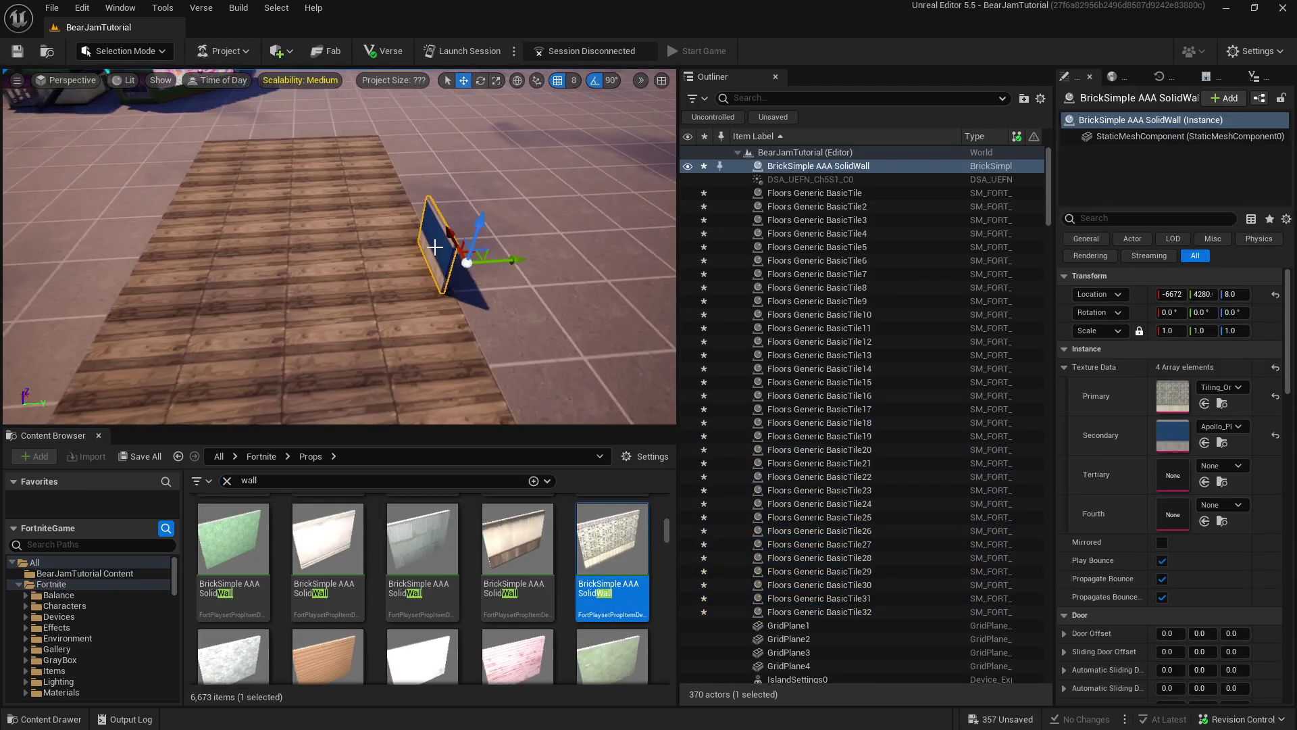
key(f)
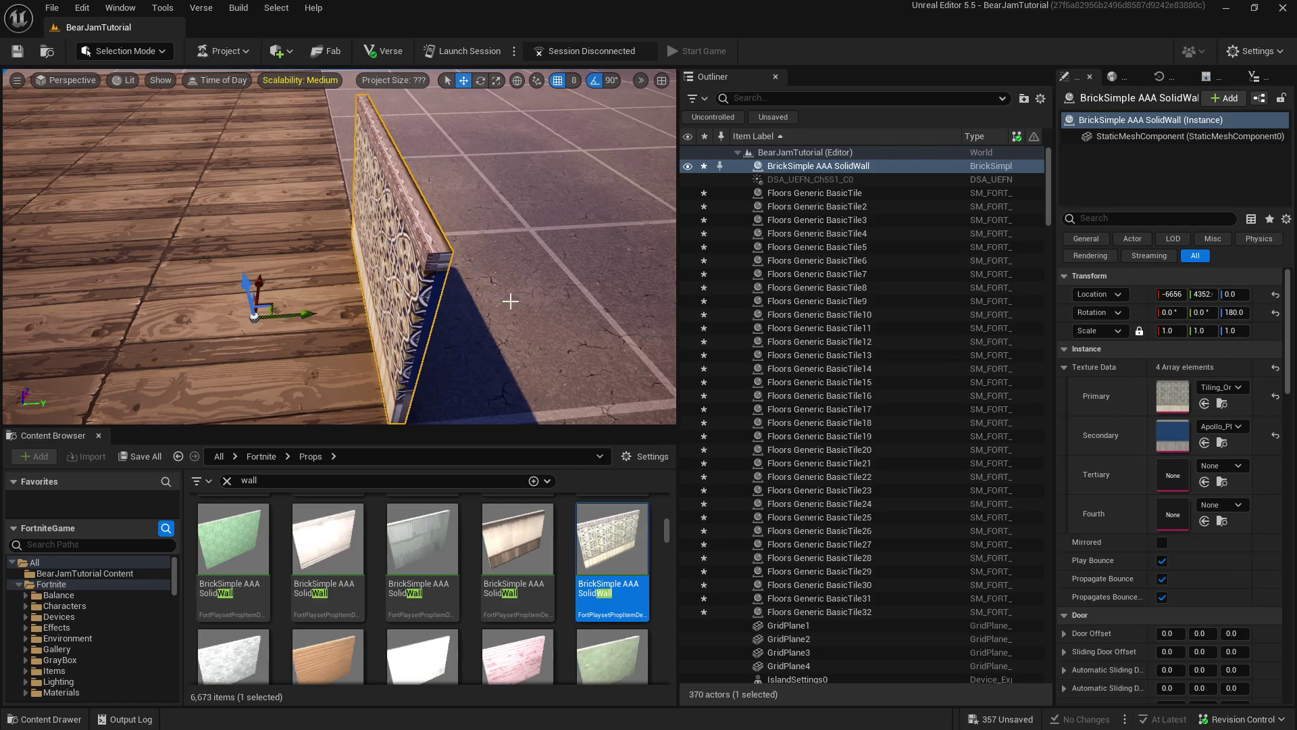
Duplicate the wall three times end to end in the -X direction along the Y 4352 floor edge, up to the corner
right_drag(472, 249, 583, 247)
key(w)
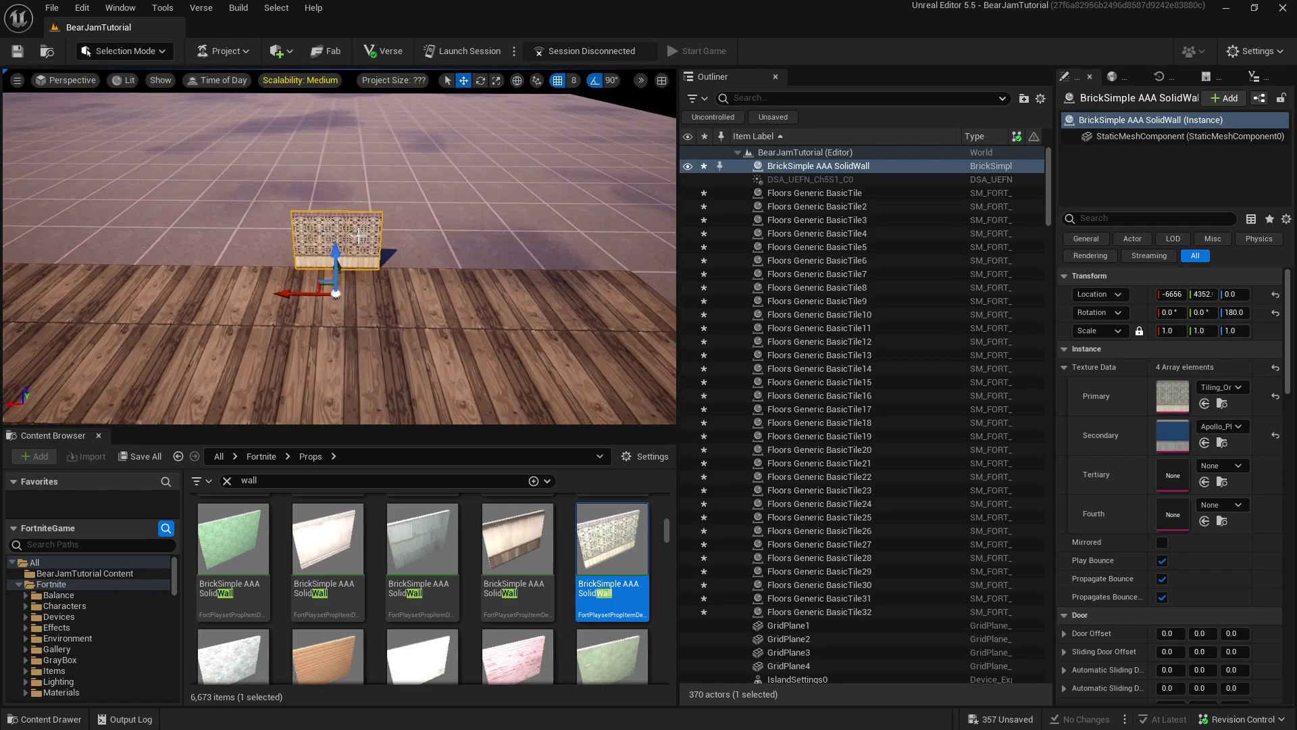
key(ctrl+d)
drag(292, 293, 443, 306)
key(d)
key(ctrl+d)
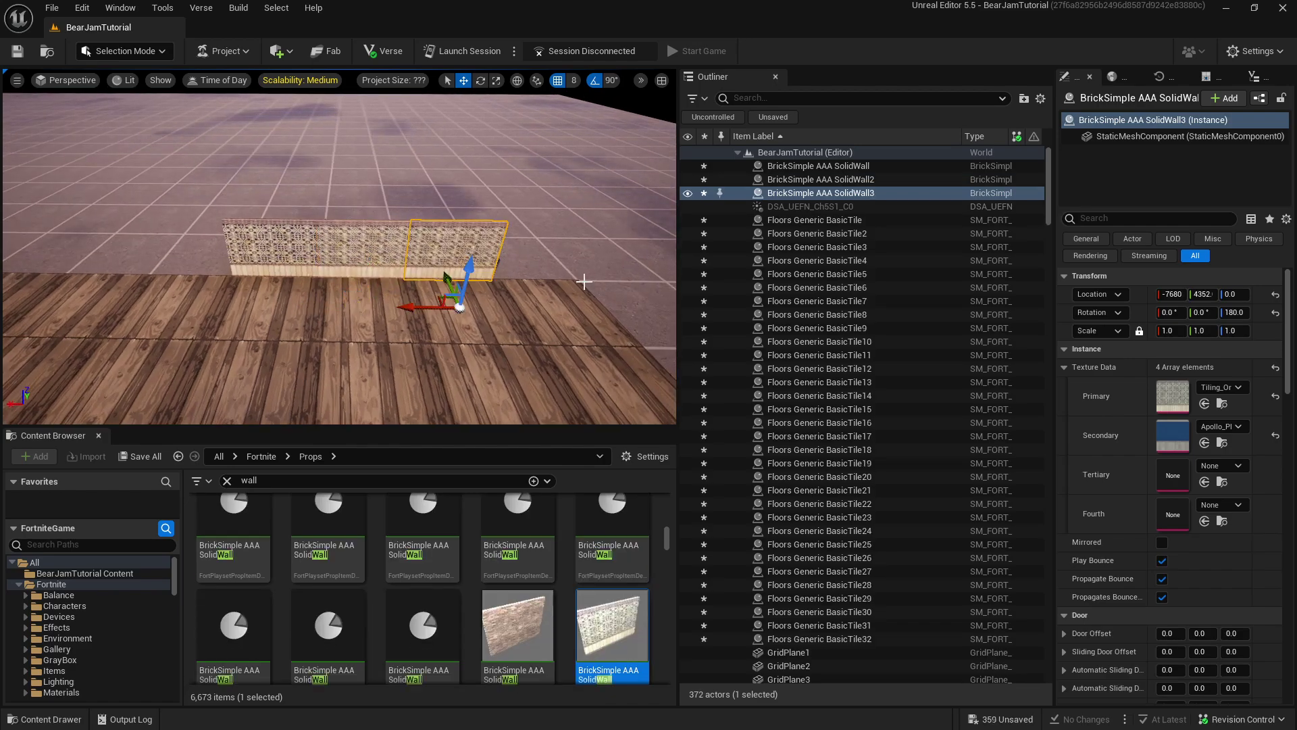
key(d)
key(ctrl+d)
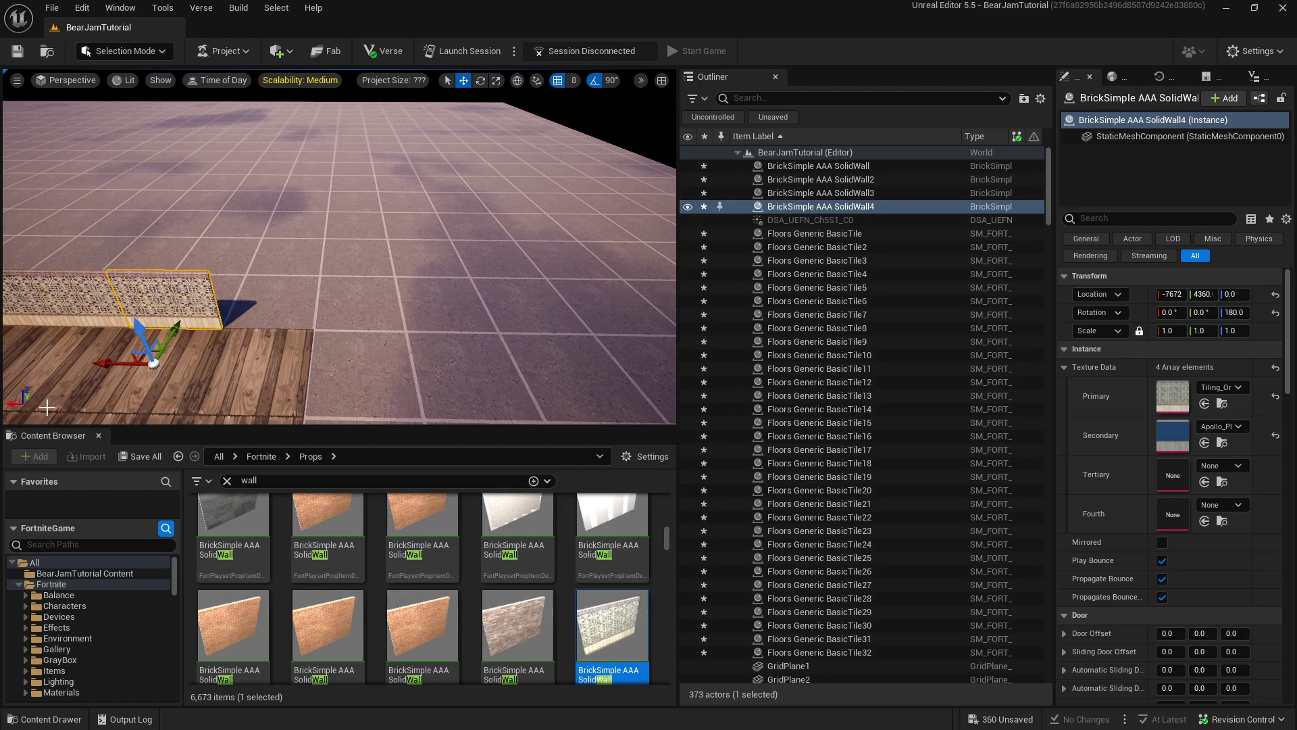
right_drag(309, 332, 533, 304)
Duplicate the last wall, rotate it to -90° and place it around the corner at X -8448, Y 4096, Z 0
key(ctrl+d)
right_drag(337, 304, 412, 311)
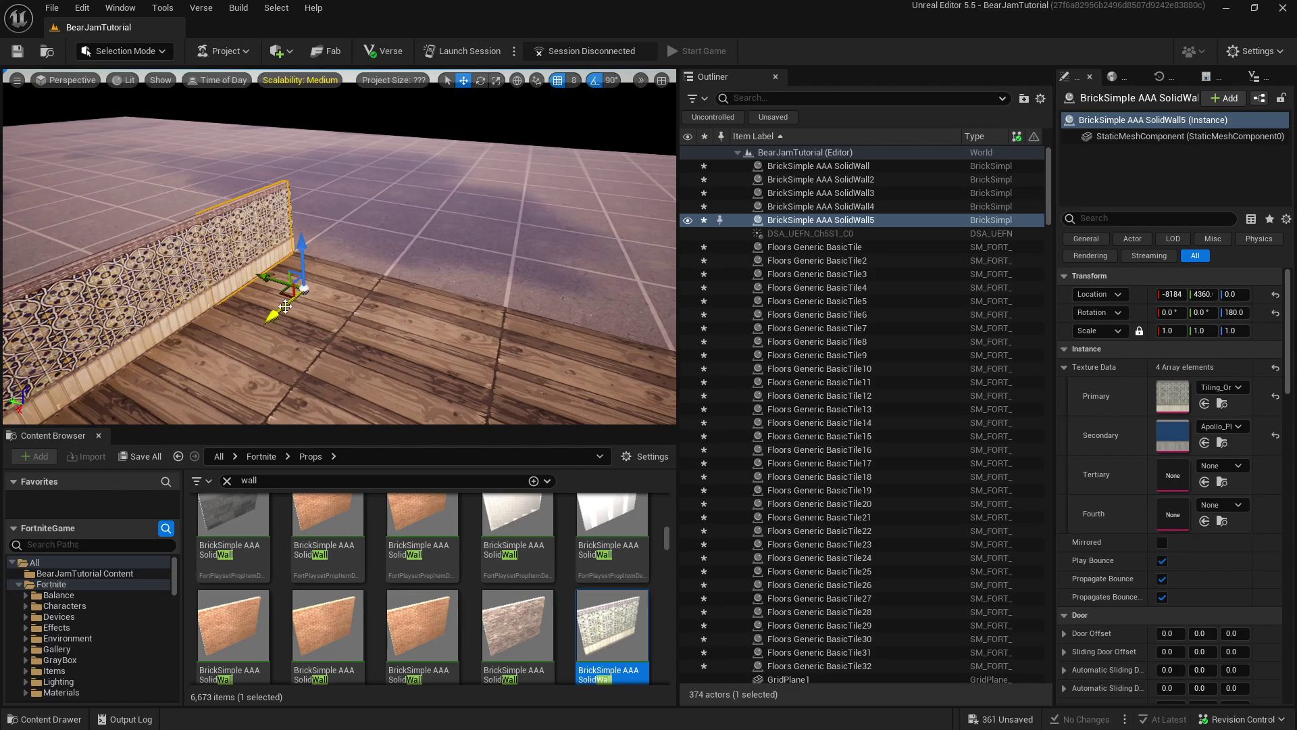
right_drag(332, 290, 283, 273)
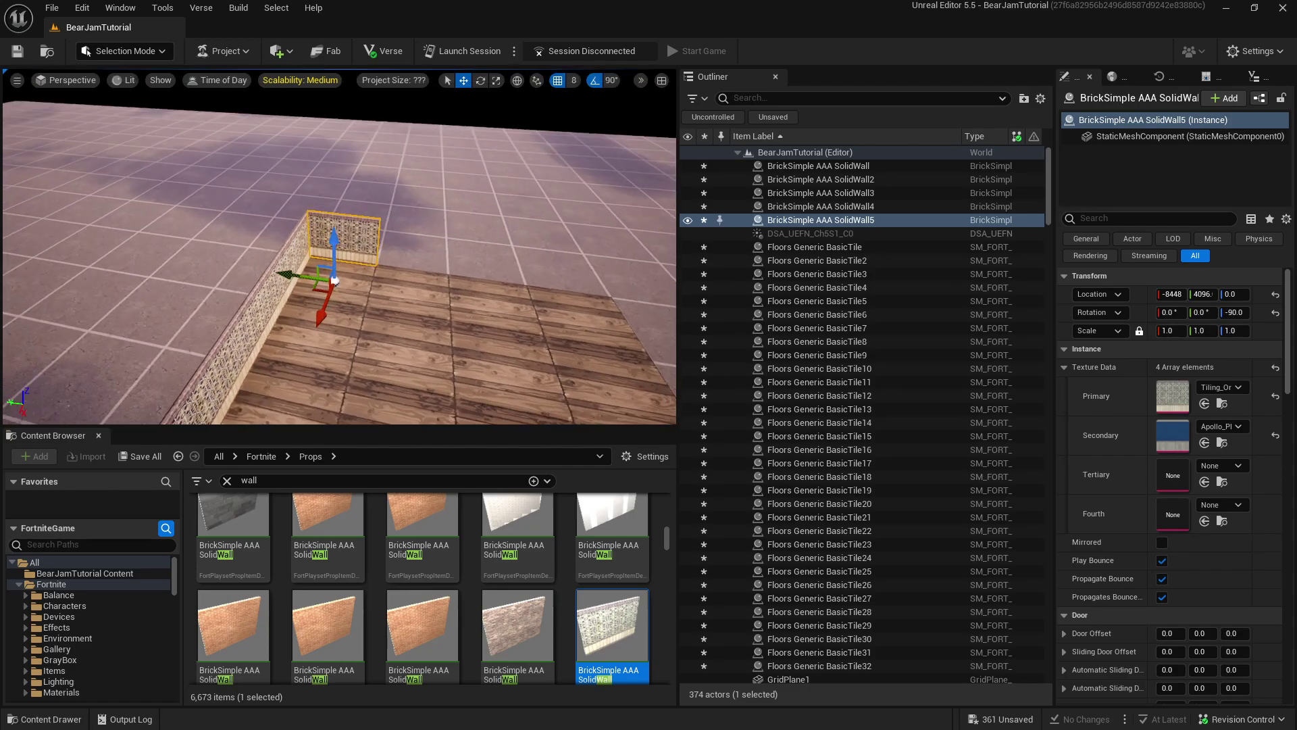
Duplicate the corner wall three times end to end along the X -8448 edge, up to the next corner
key(ctrl+d)
drag(283, 273, 362, 282)
right_drag(363, 281, 442, 279)
key(ctrl+d)
drag(206, 262, 278, 271)
right_drag(278, 272, 310, 274)
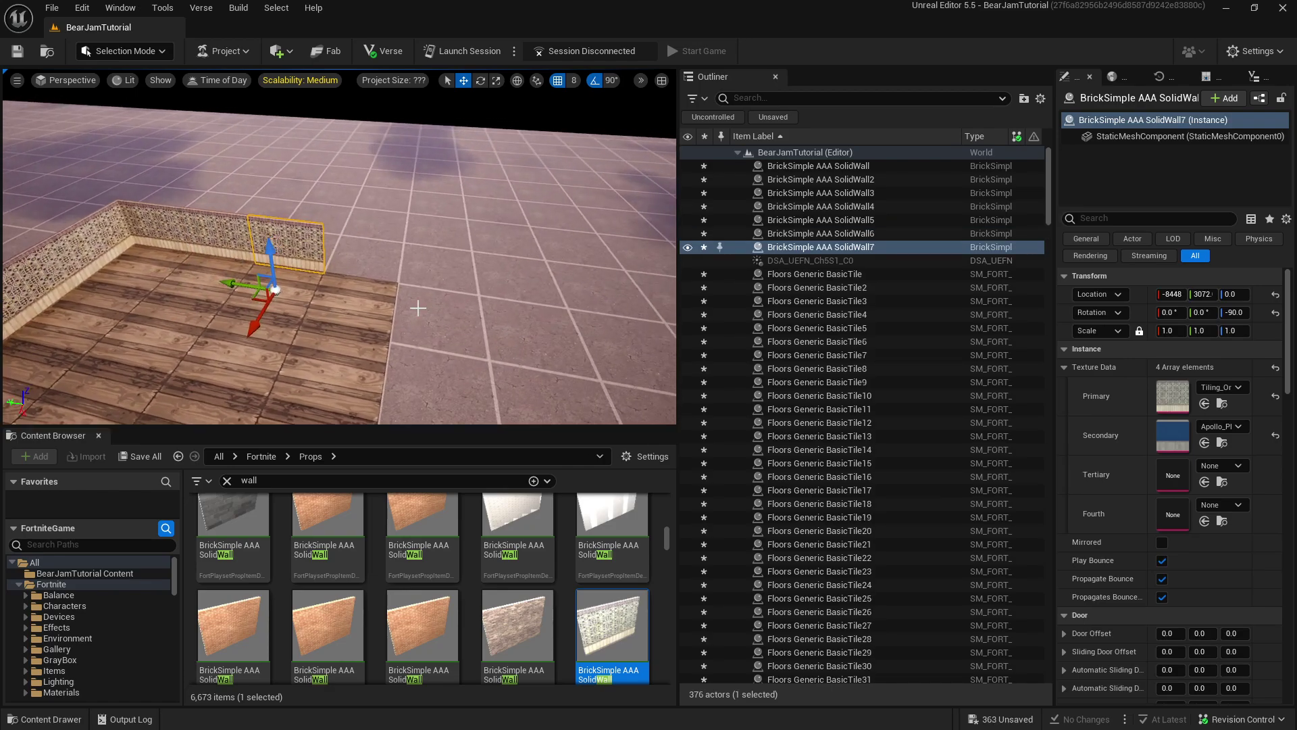
key(ctrl+d)
drag(222, 282, 279, 291)
right_drag(279, 291, 347, 307)
Duplicate the last wall, rotate it to 0° and place it around the next corner on the Y 2304 edge
key(ctrl+d)
key(e)
key(w)
mouse_move(447, 274)
mouse_down()
mouse_move(473, 269)
mouse_move(449, 270)
mouse_up()
right_drag(448, 271, 568, 277)
Duplicate that wall three times along the Y 2304 edge, at X -7680, -7168 and -6656
key(ctrl+d)
drag(344, 282, 397, 282)
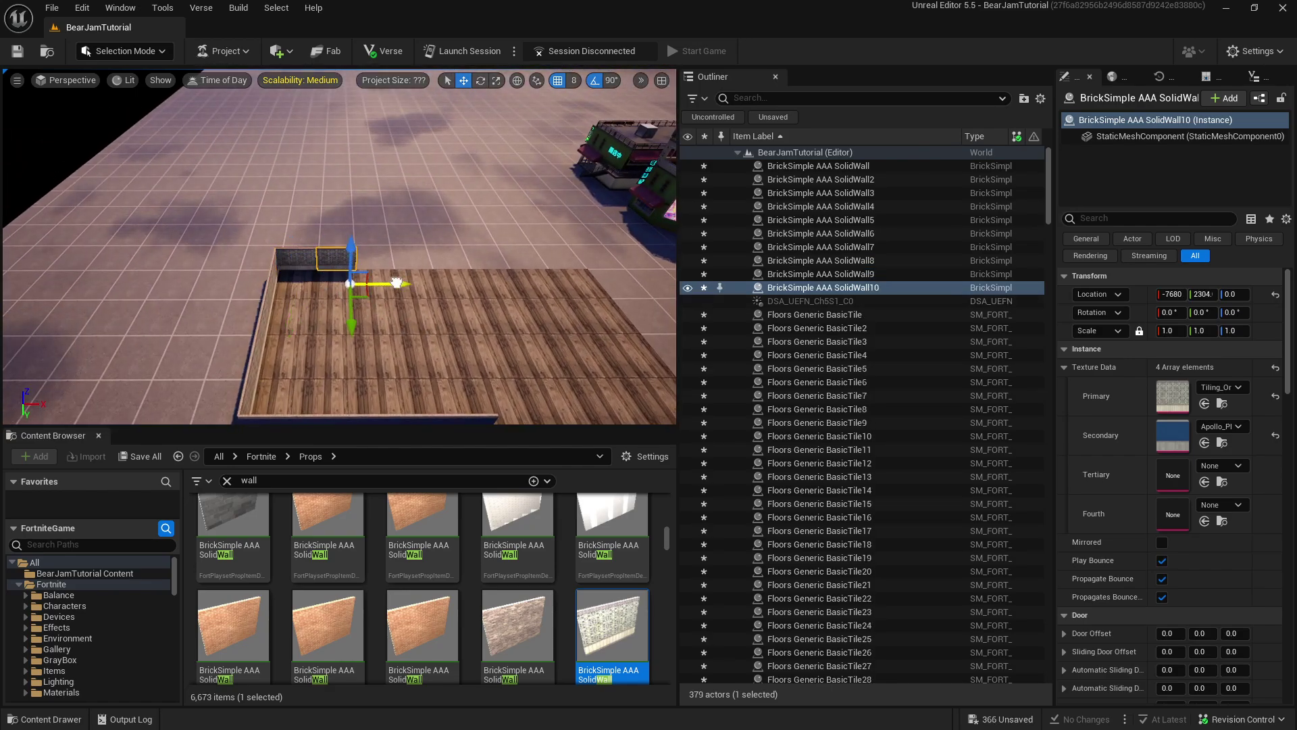
key(ctrl+d)
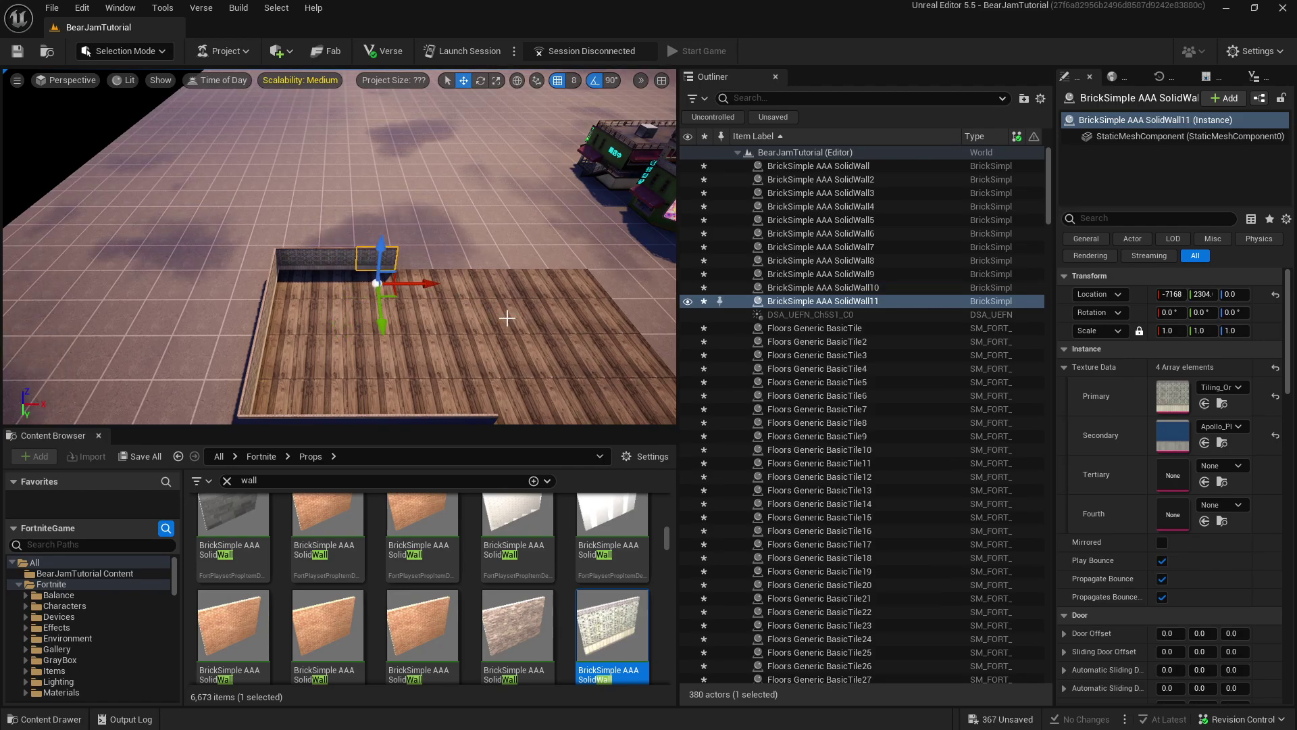
right_drag(507, 317, 414, 310)
key(ctrl+d)
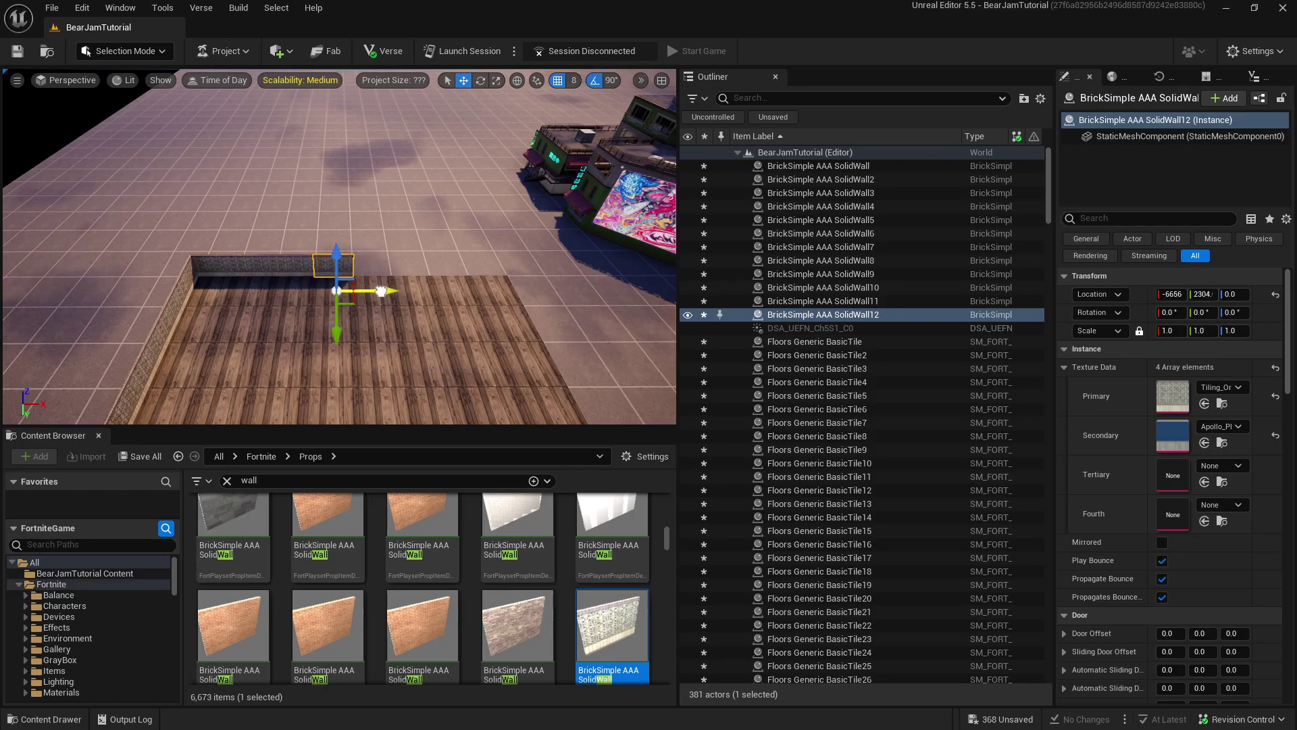
Duplicate the four walls on the X -8448 edge, rotate the copies to 90° and place them at X -6400 to close the room
alt+drag(523, 335, 527, 301)
key(f)
scroll(414, 321, down, 5)
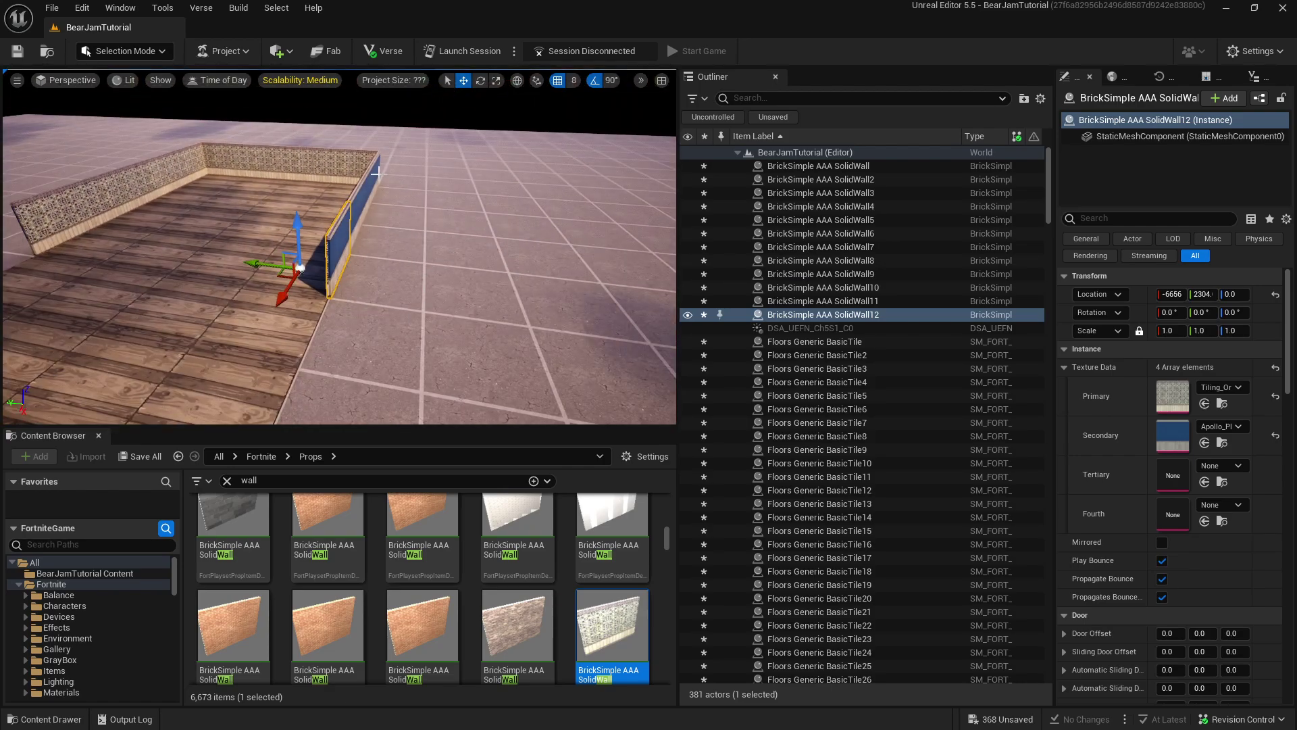
click(350, 167)
ctrl+click(298, 166)
ctrl+click(262, 163)
ctrl+click(222, 161)
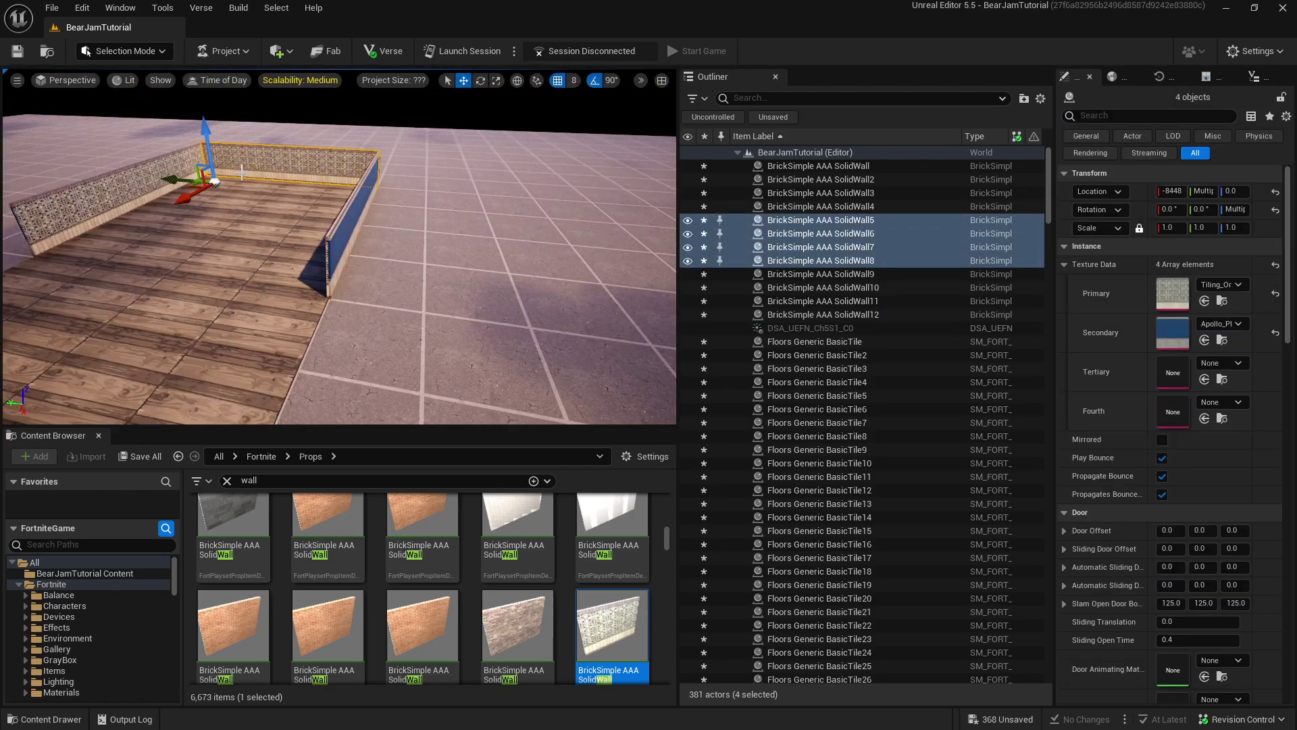
key(ctrl+d)
drag(337, 211, 546, 301)
key(e)
key(w)
middle_drag(546, 302, 429, 372)
right_drag(428, 371, 554, 338)
mouse_move(348, 284)
right_down()
mouse_move(459, 341)
mouse_move(494, 346)
mouse_move(503, 331)
mouse_move(349, 285)
right_up()
Collapse the Props folder tree, search the props for "bed" and browse to the WildWest Simple Bed models
scroll(123, 617, down, 3)
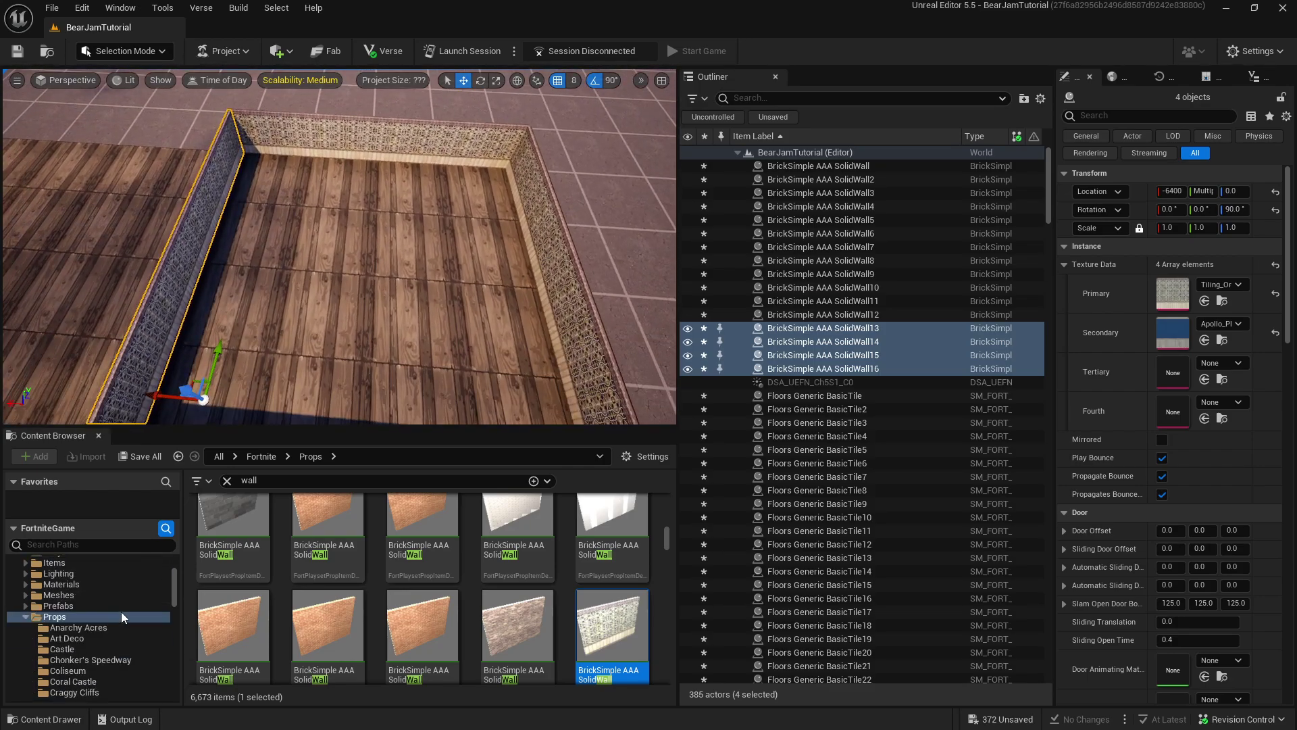
click(25, 618)
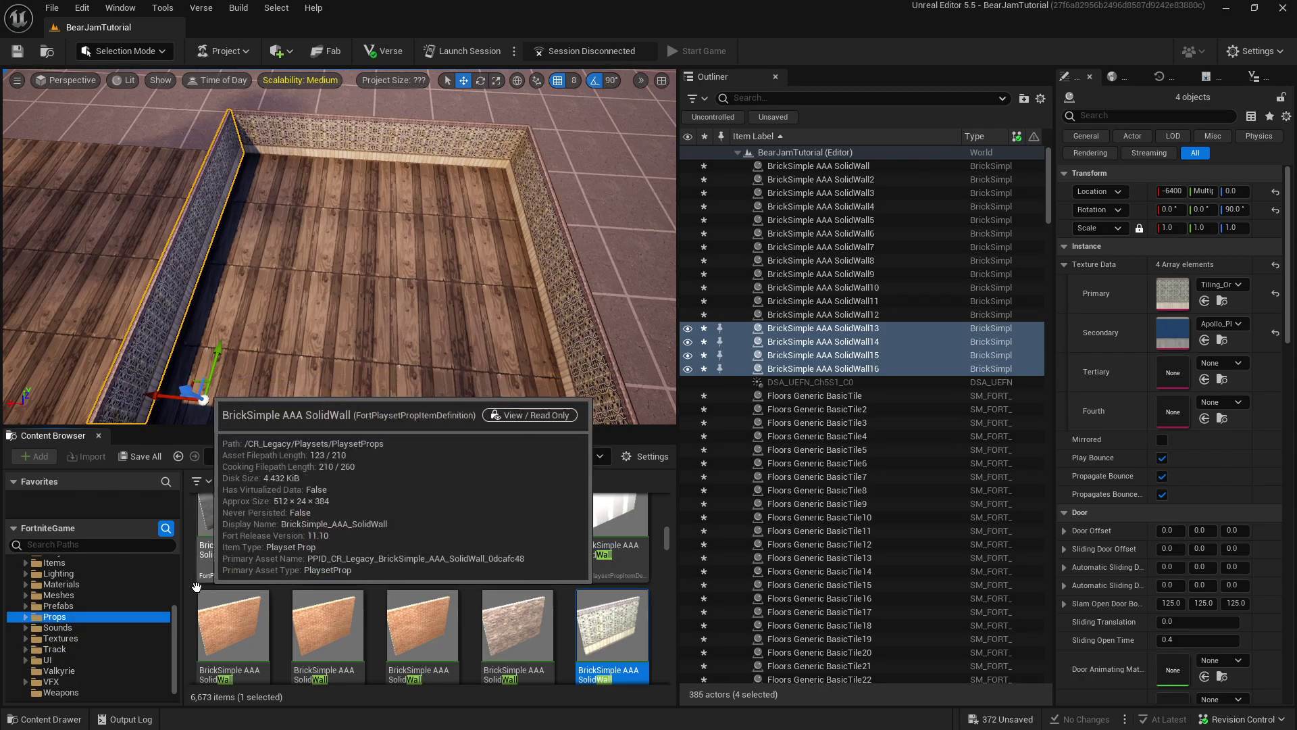
click(347, 478)
text(b)
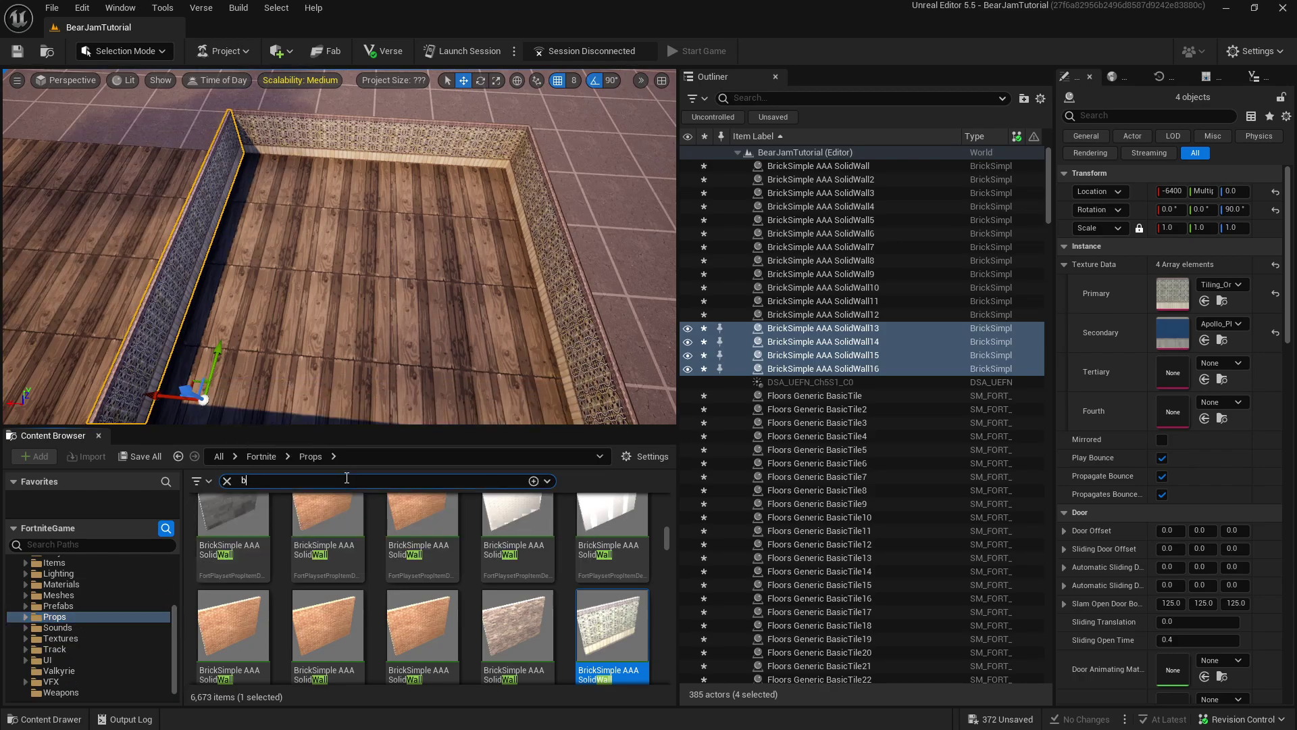
text(ed)
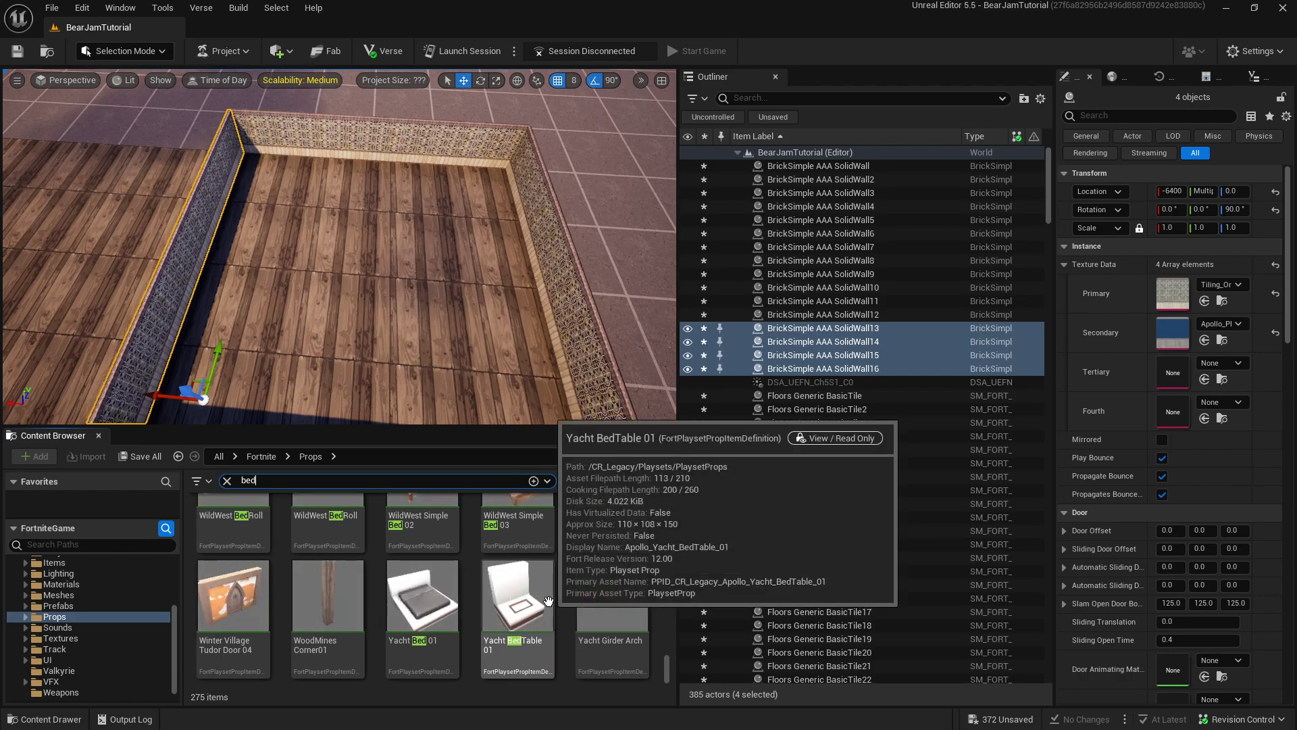
scroll(534, 568, up, 1)
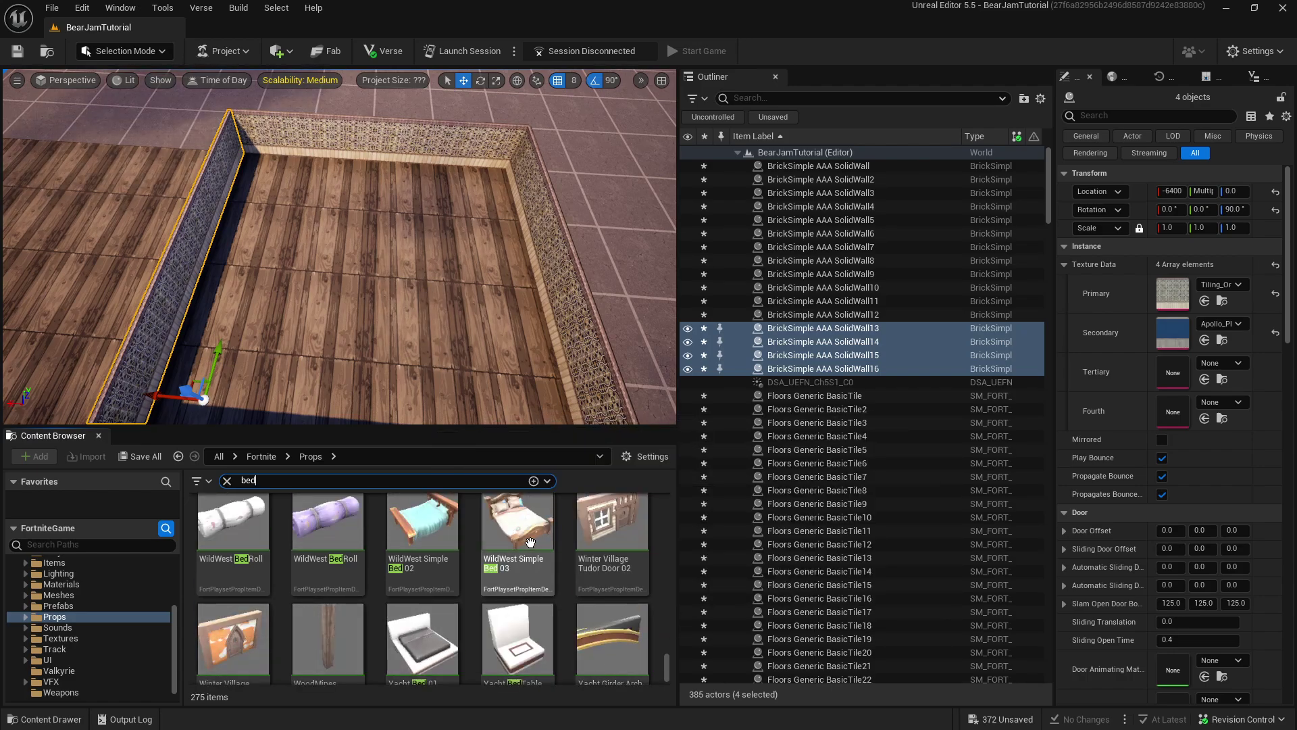
Place WildWest Simple Bed 03 in the walled room, rotate it to about -90° and move it to about X -8104, Y 3320, Z 8
drag(401, 256, 554, 264)
key(f)
scroll(505, 254, down, 8)
key(e)
drag(383, 301, 432, 265)
key(w)
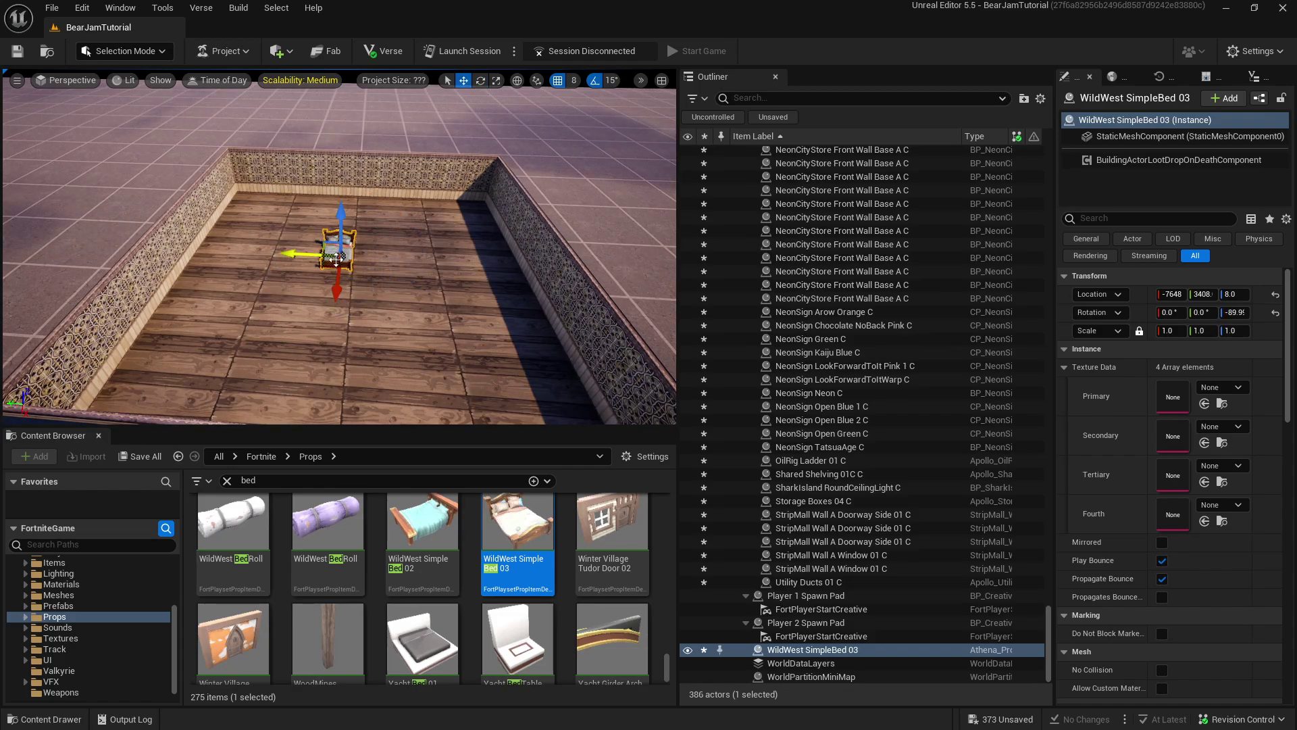
drag(336, 259, 354, 234)
scroll(485, 317, down, 5)
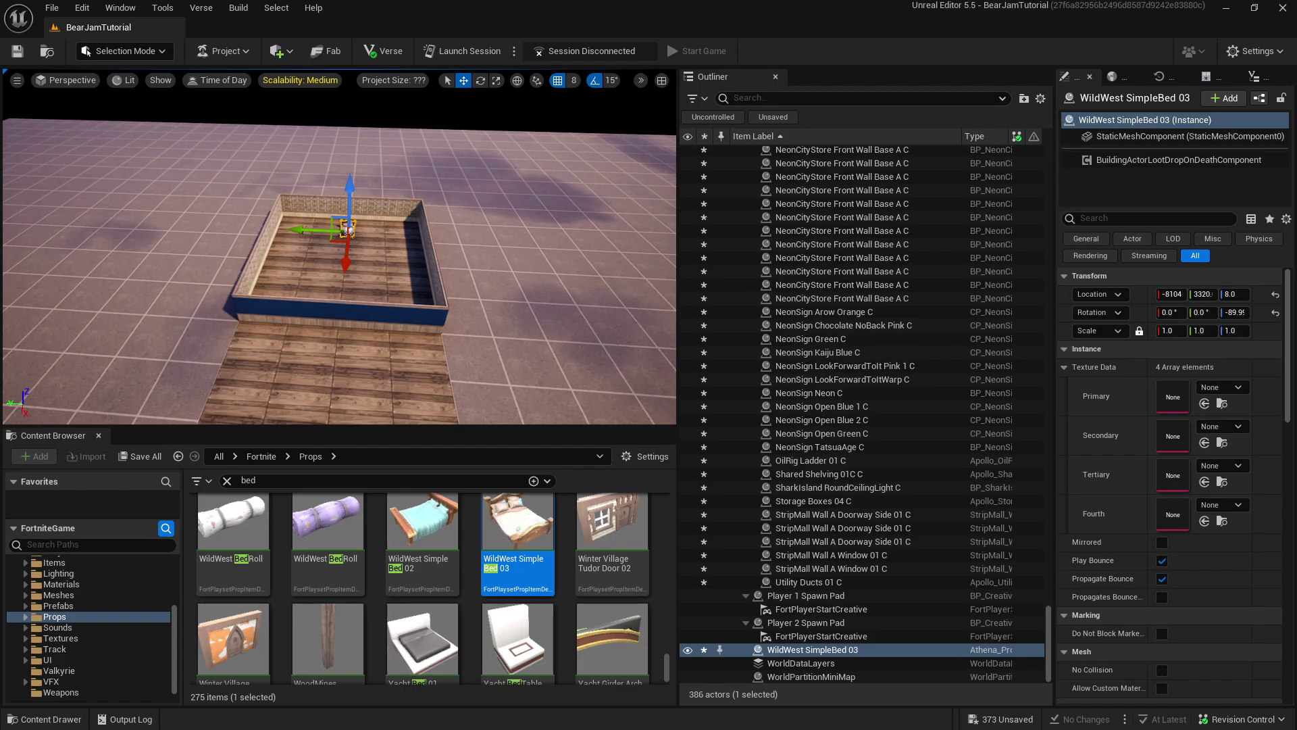
Dismiss the ground plane's options and open the Devices folder of the Fortnite content
right_click(108, 187)
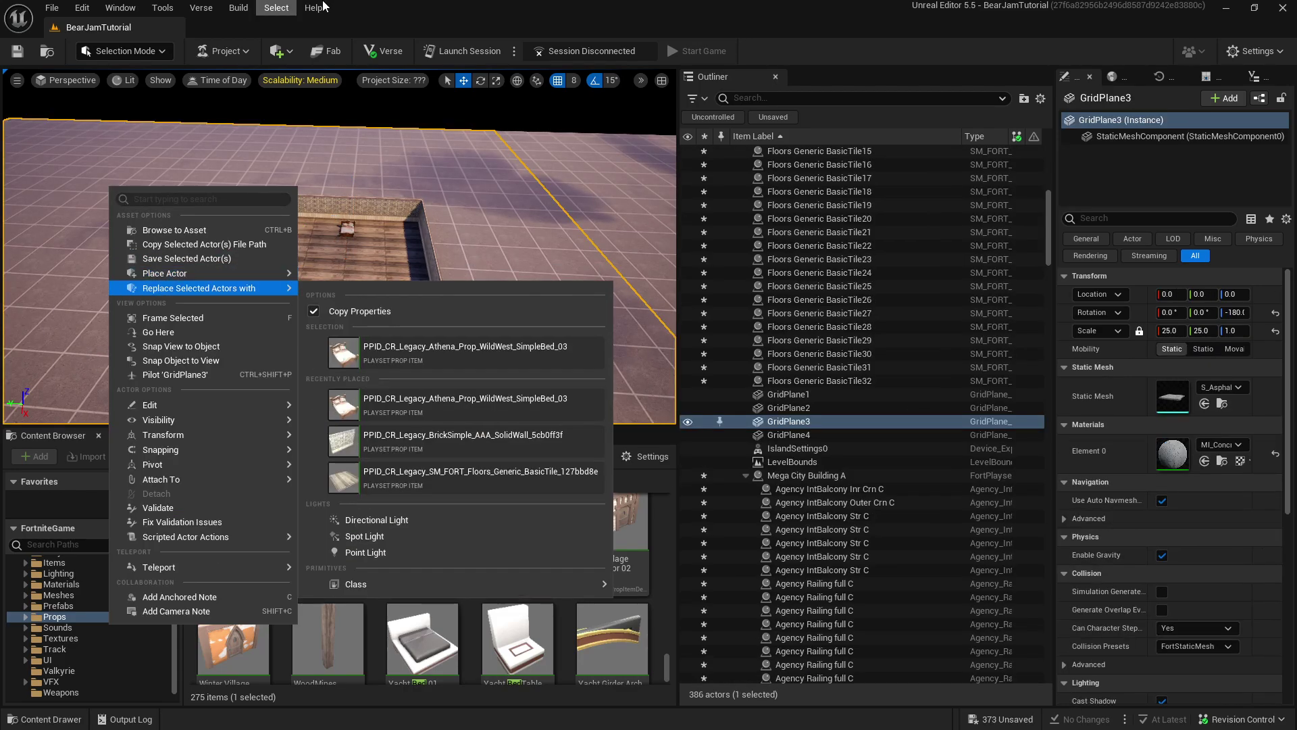
key(Escape)
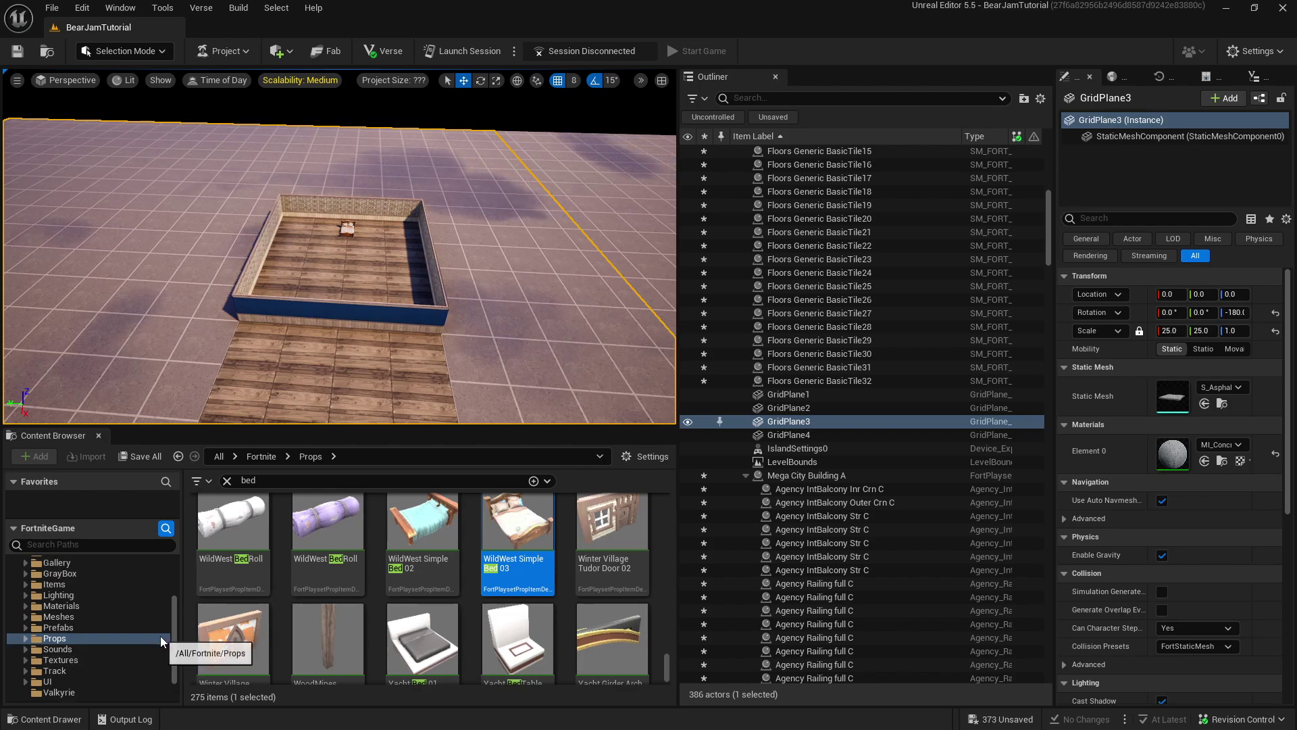
scroll(135, 622, up, 3)
click(81, 573)
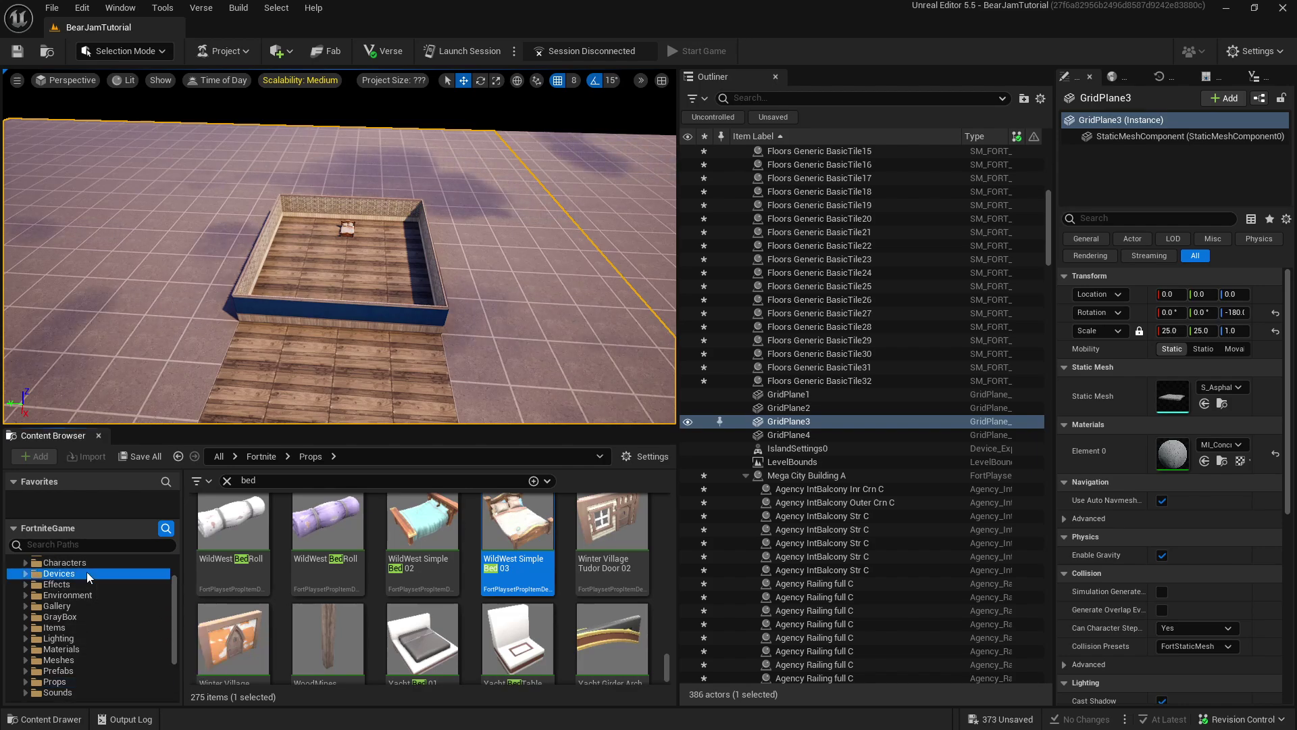
Clear the "bed" search, reopen the Fortnite Devices folder and look through its device categories
click(227, 481)
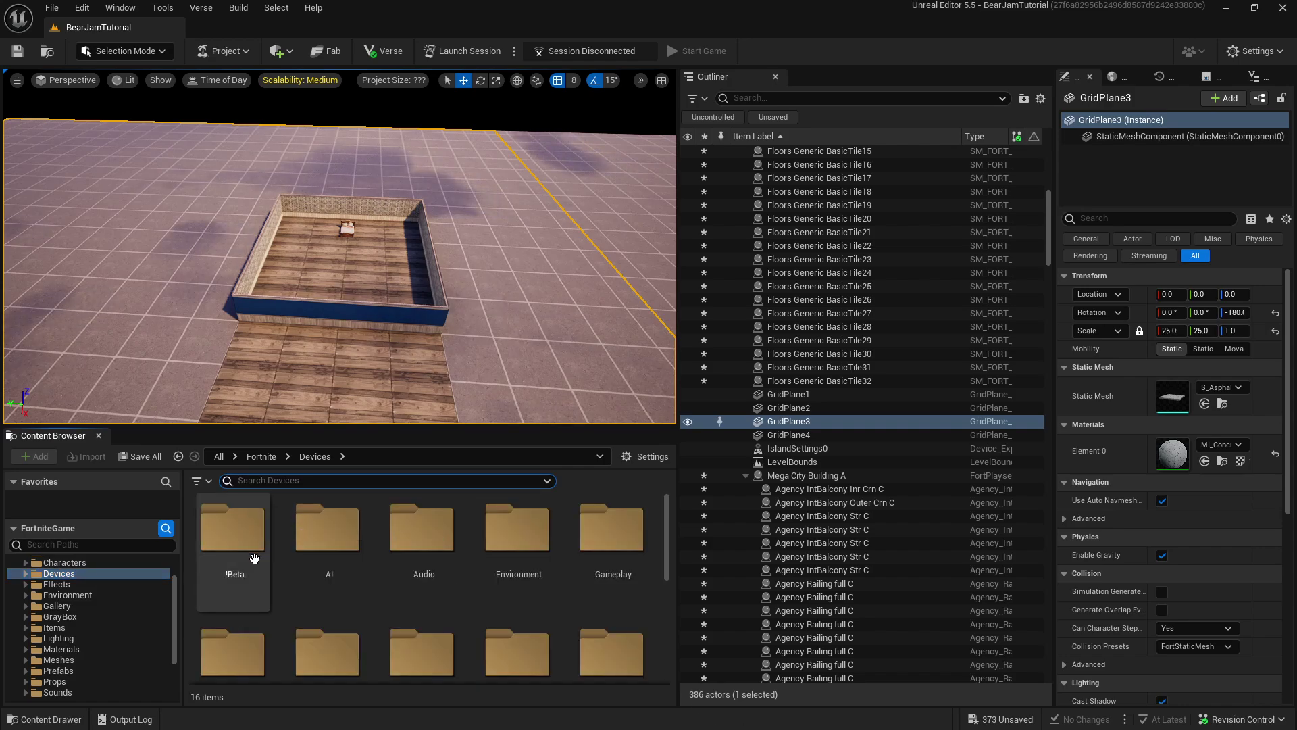
click(47, 574)
click(179, 456)
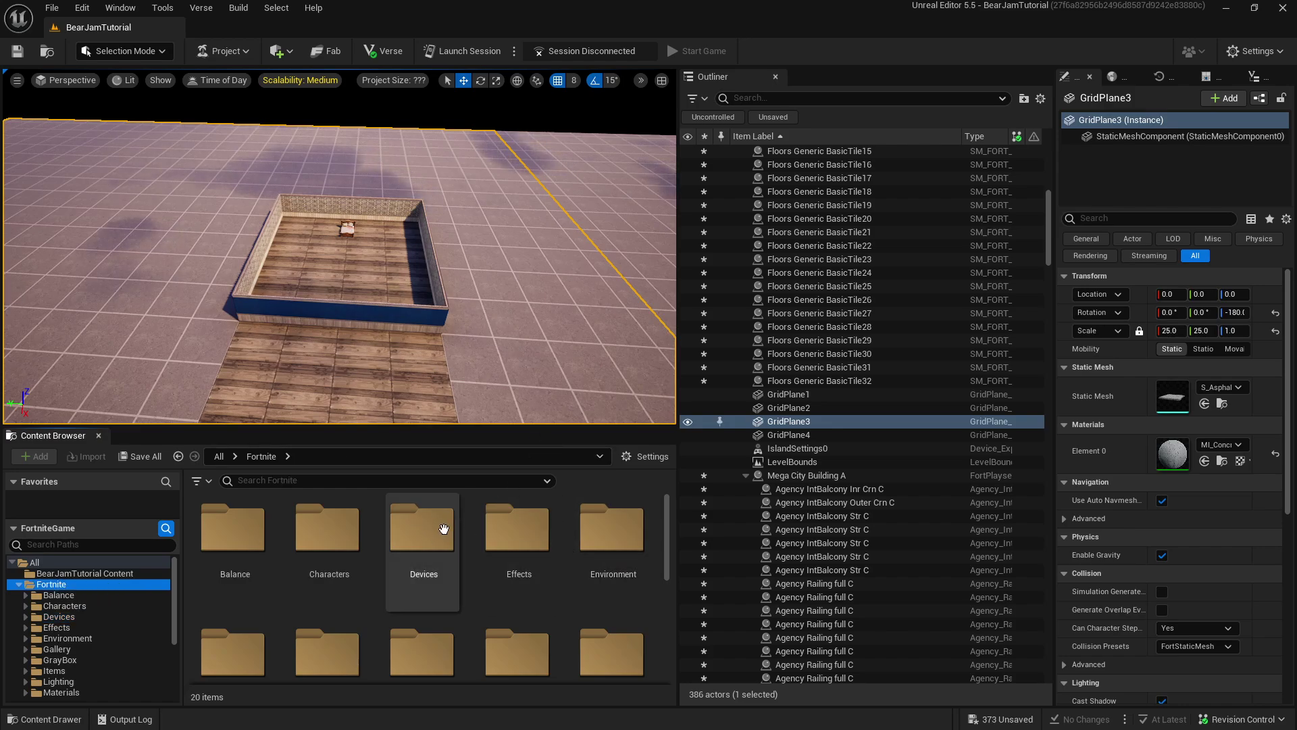
click(449, 531)
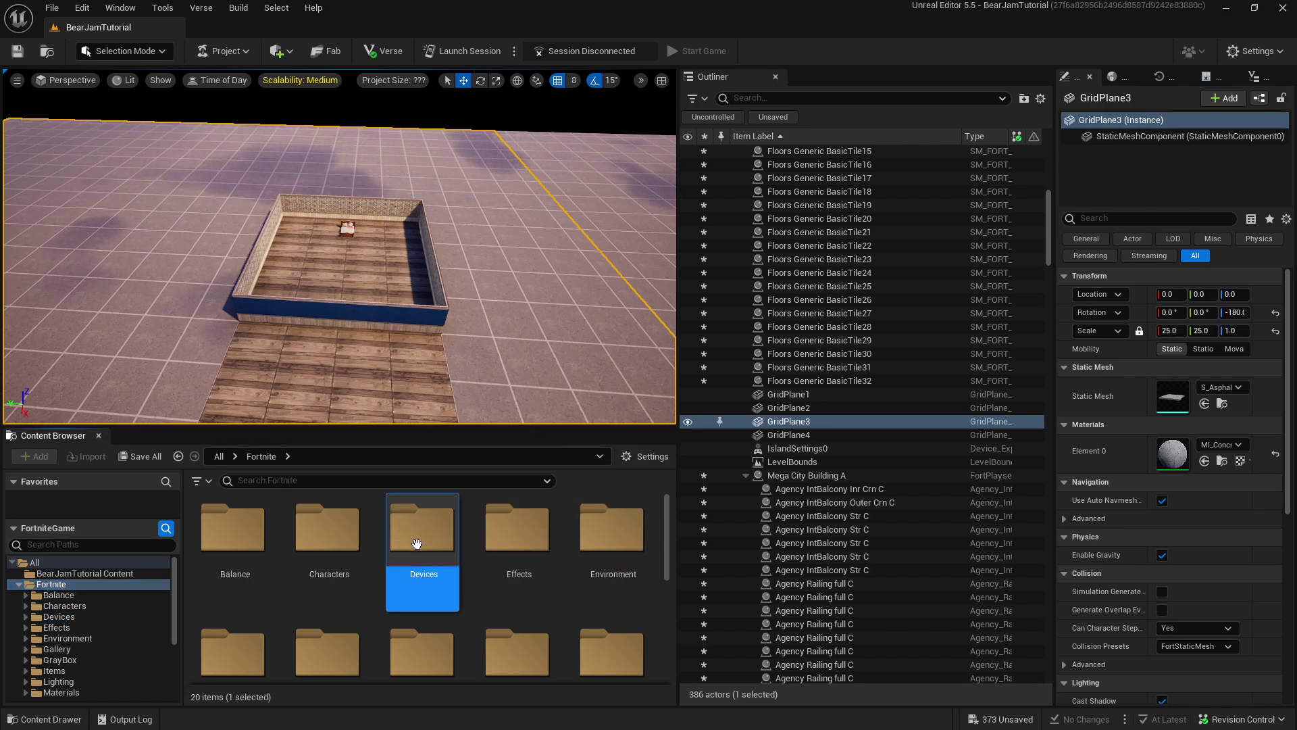
double_click(417, 543)
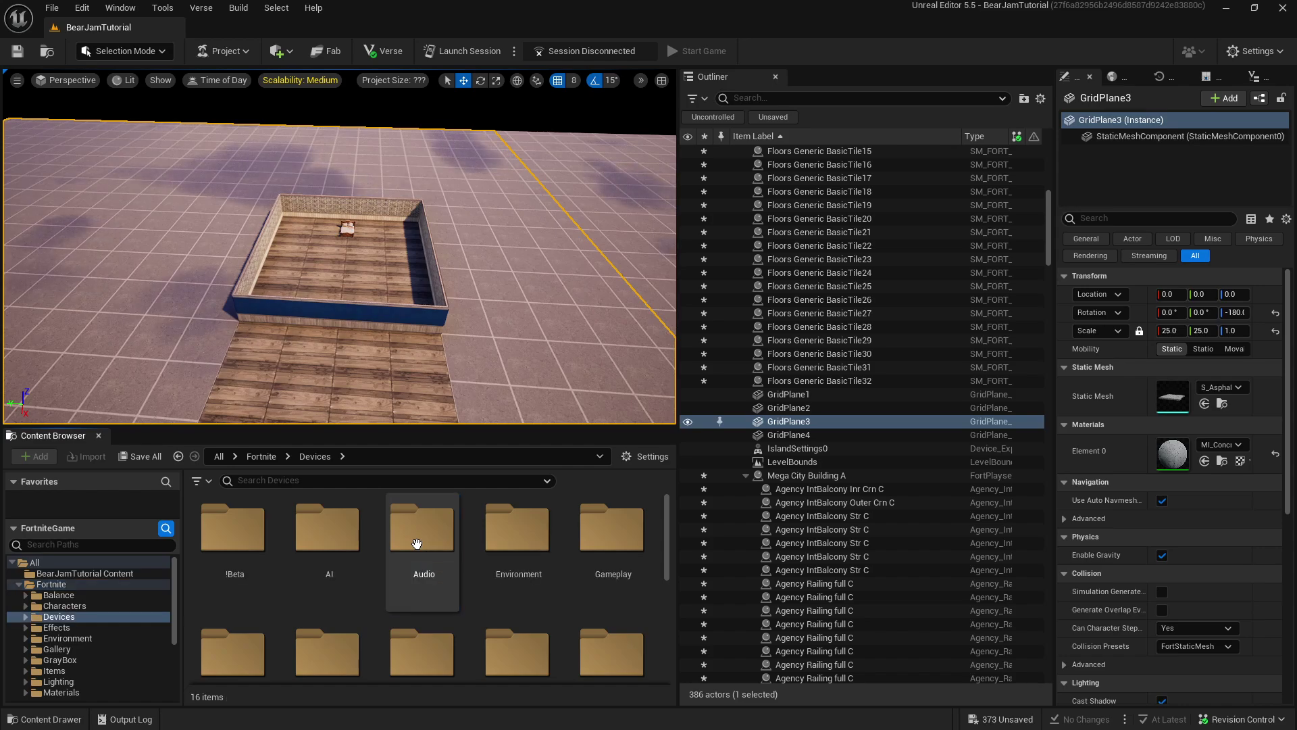
scroll(543, 590, down, 4)
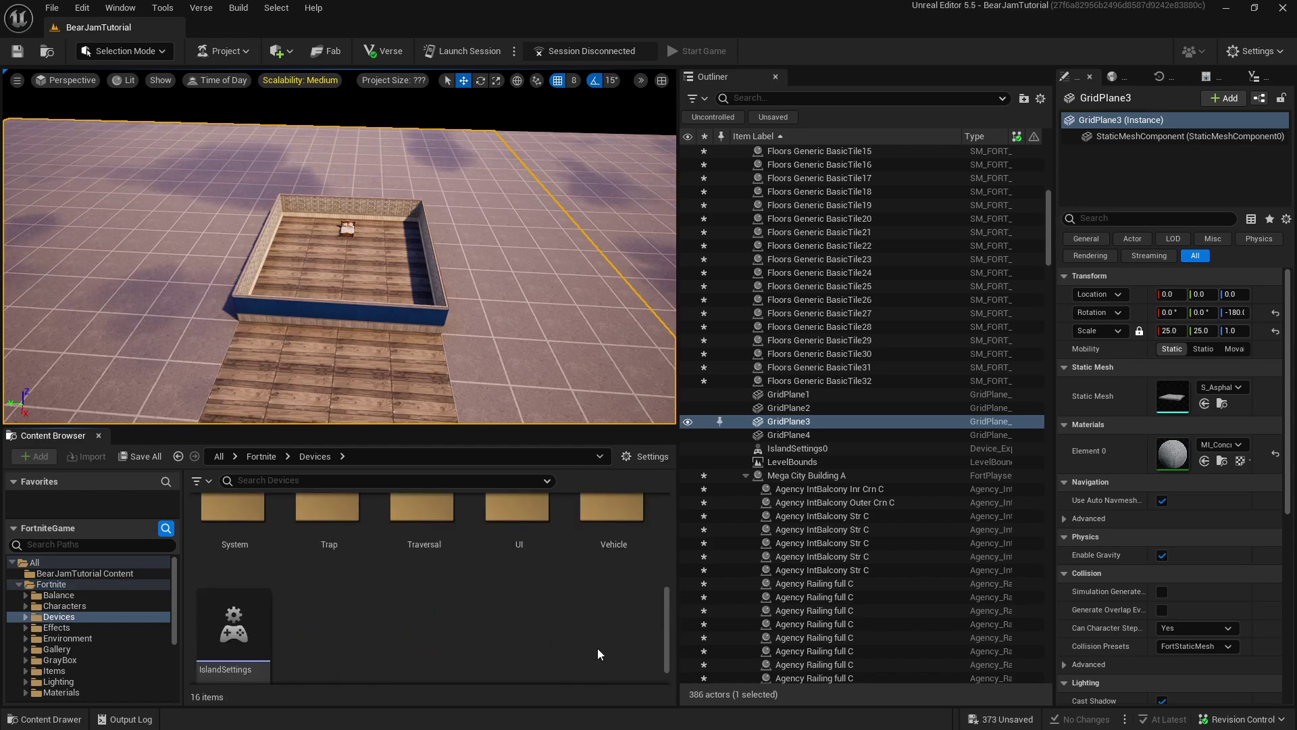
scroll(418, 608, up, 1)
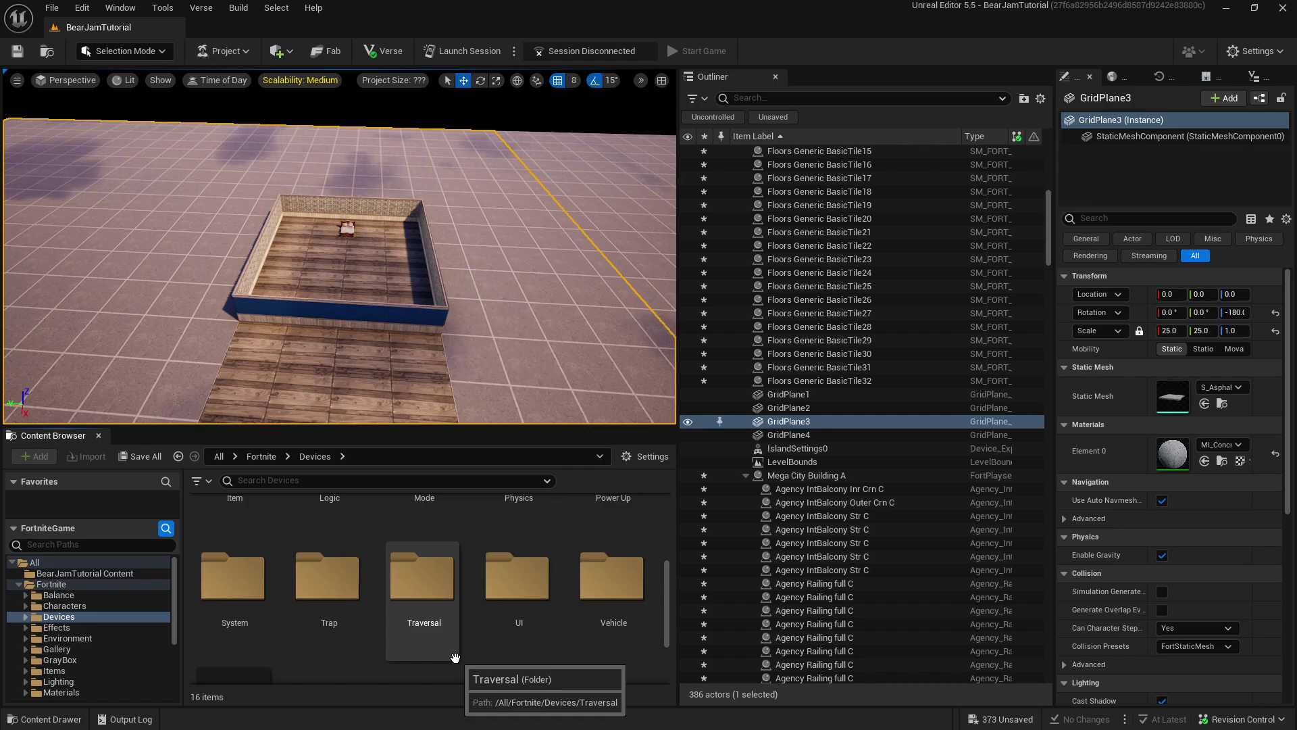
scroll(516, 540, up, 5)
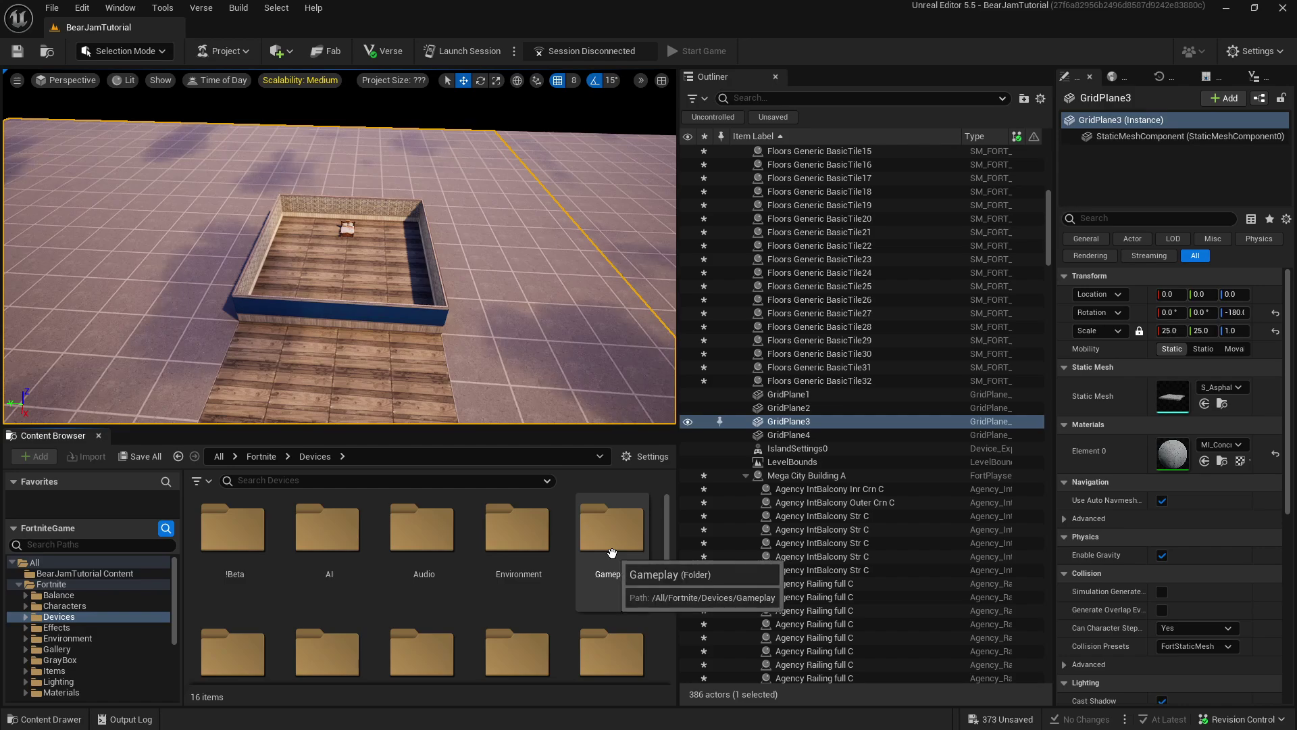
Browse the devices in the Gameplay category and return to the Devices folder
double_click(612, 553)
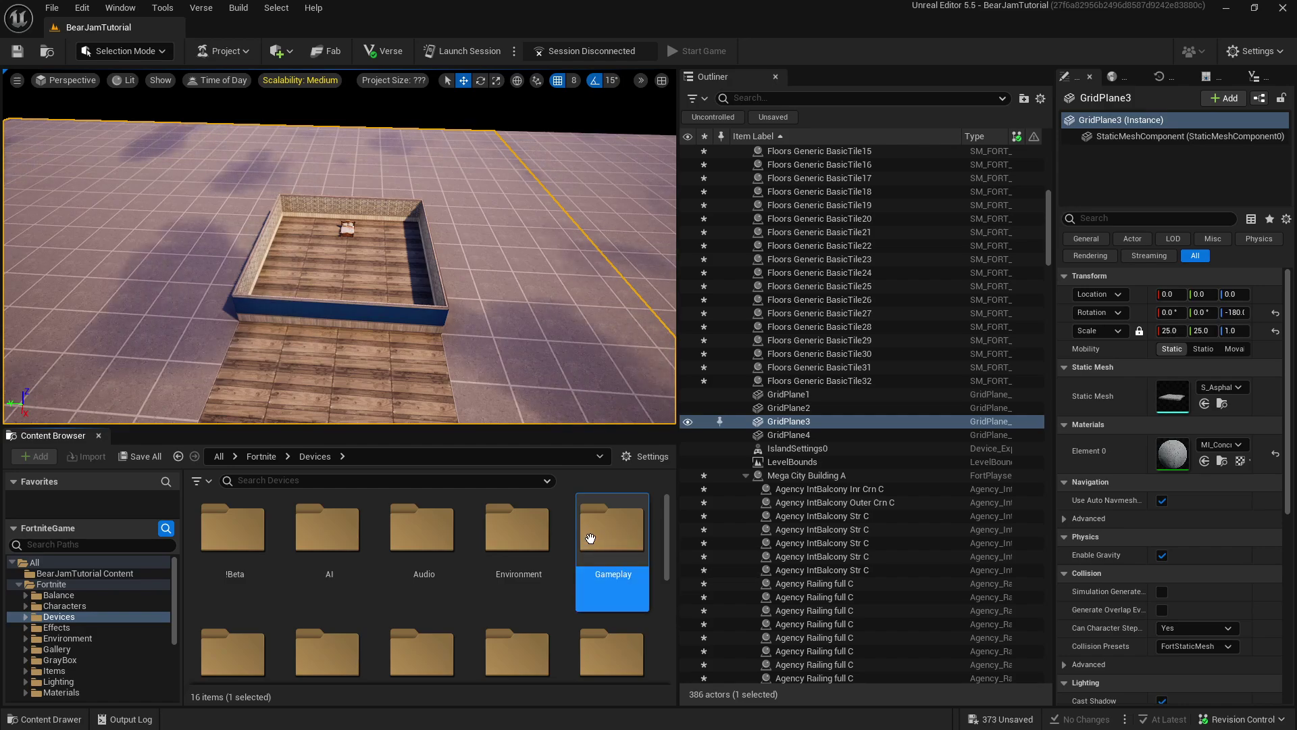
scroll(621, 558, down, 3)
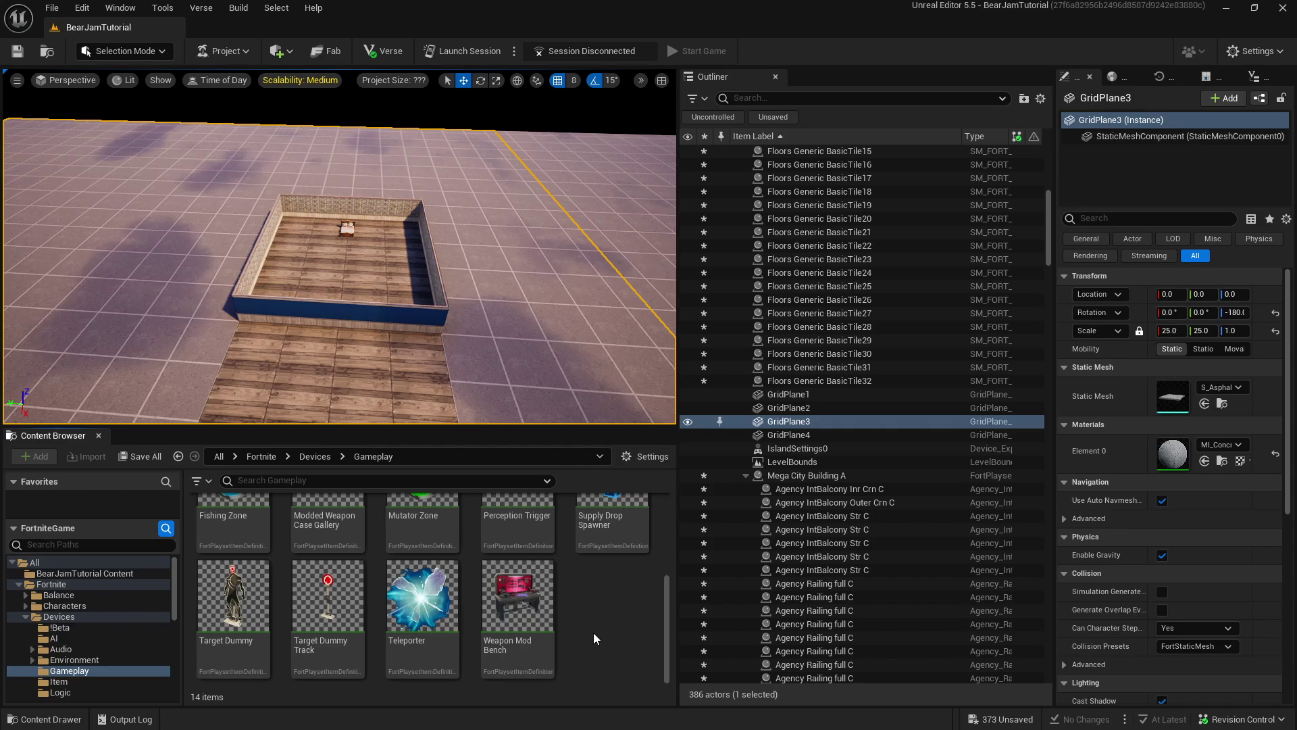
scroll(632, 623, up, 2)
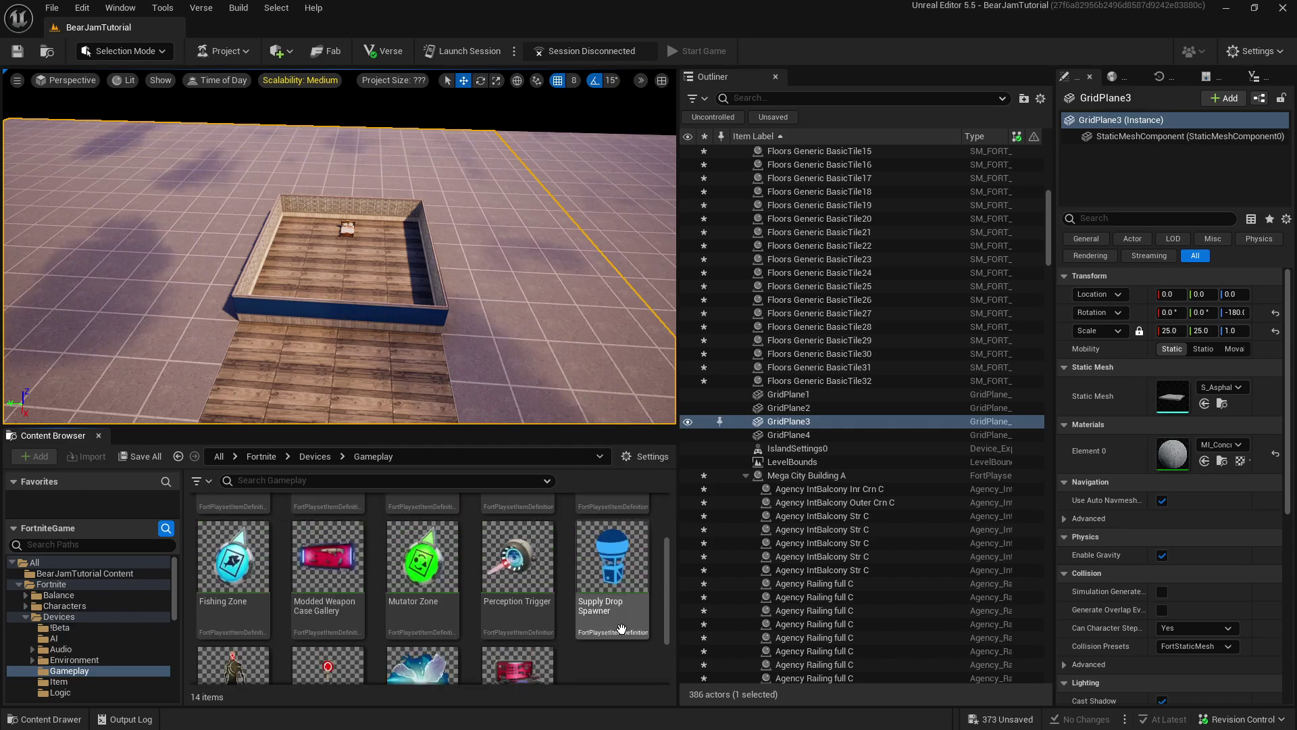
scroll(623, 625, up, 1)
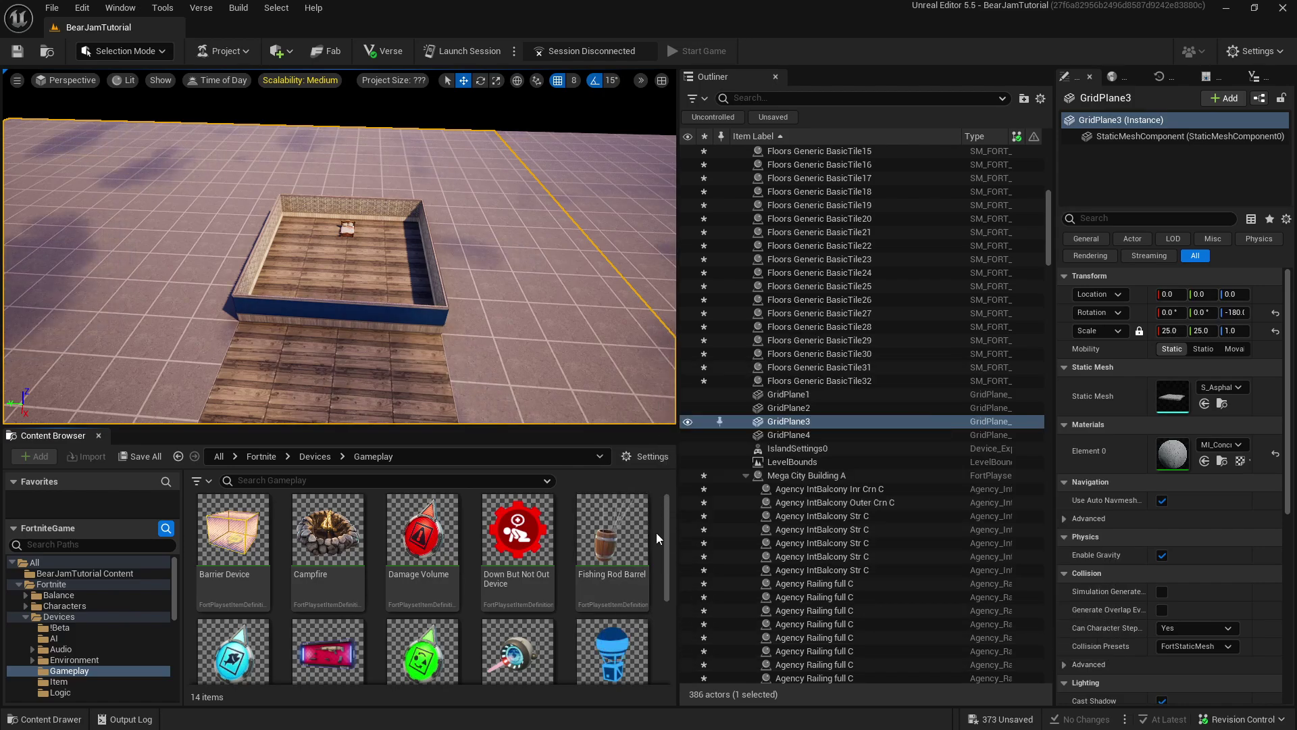
mouse_move(412, 520)
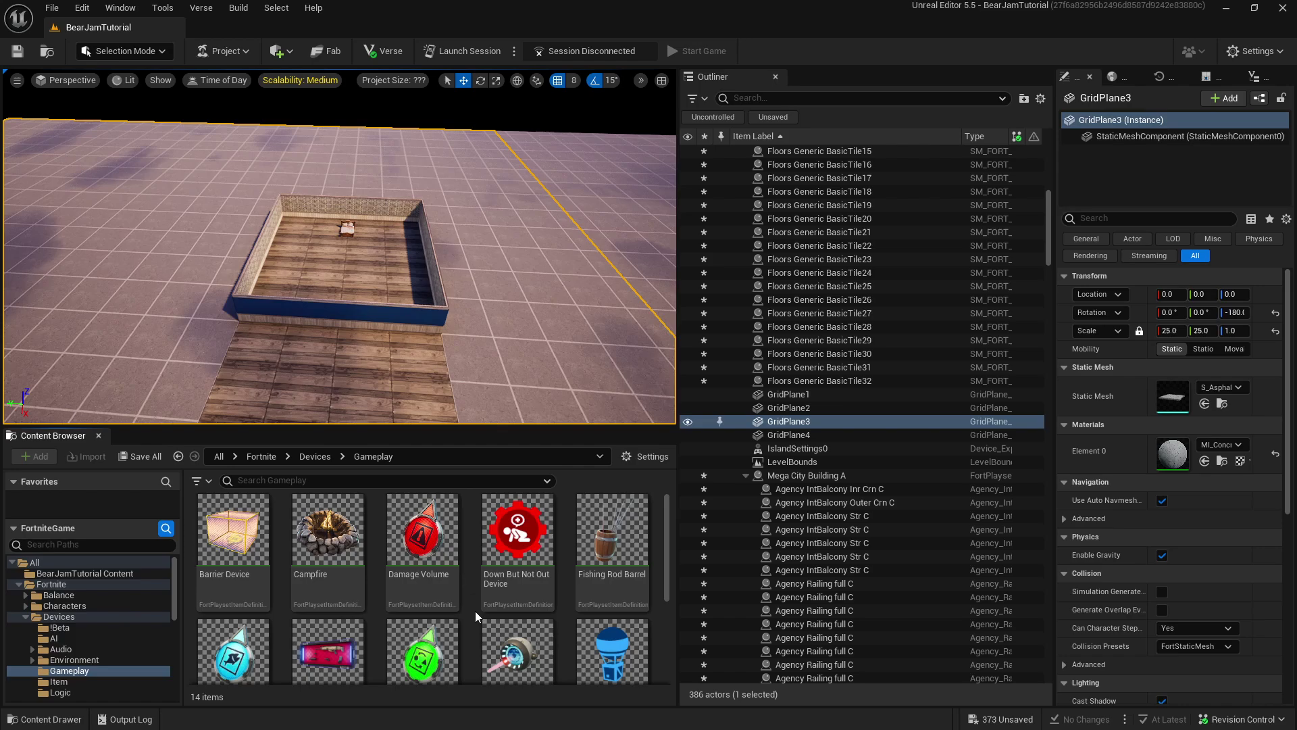
key(alt+Left)
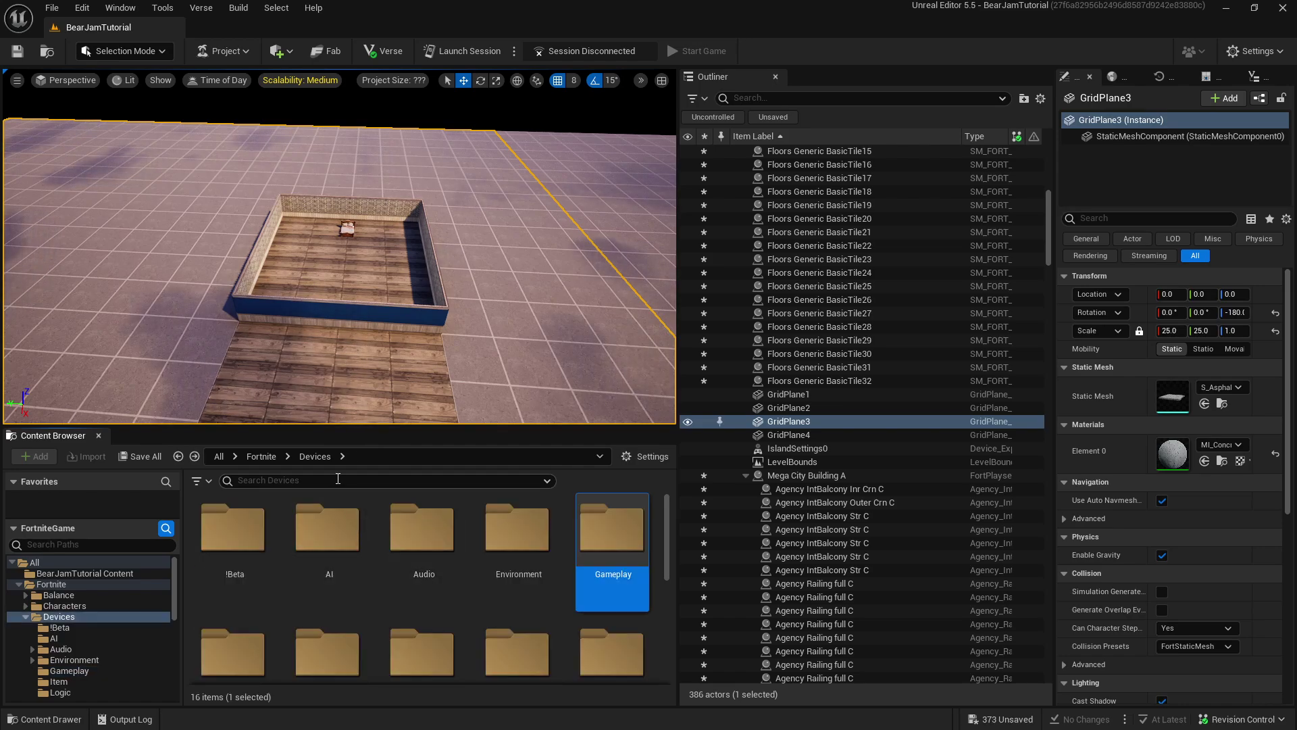
scroll(399, 597, down, 4)
double_click(605, 515)
scroll(552, 608, down, 4)
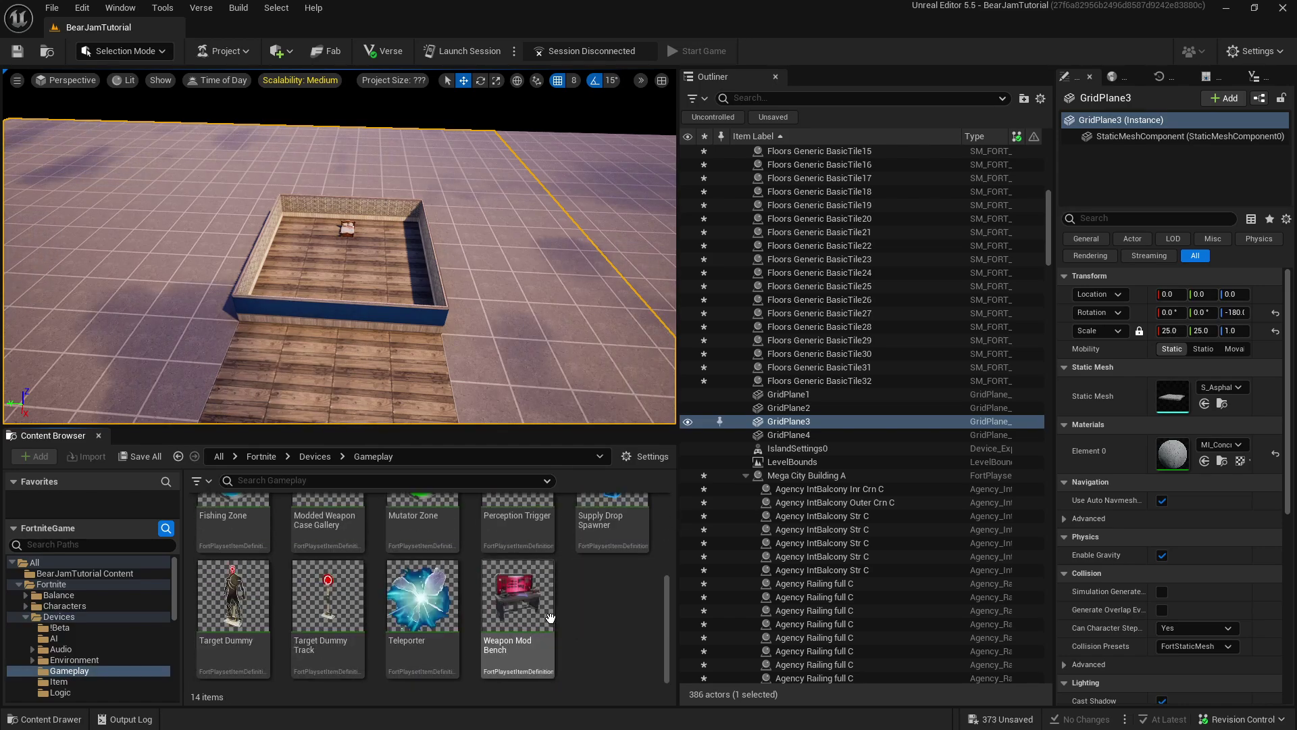
key(alt+Left)
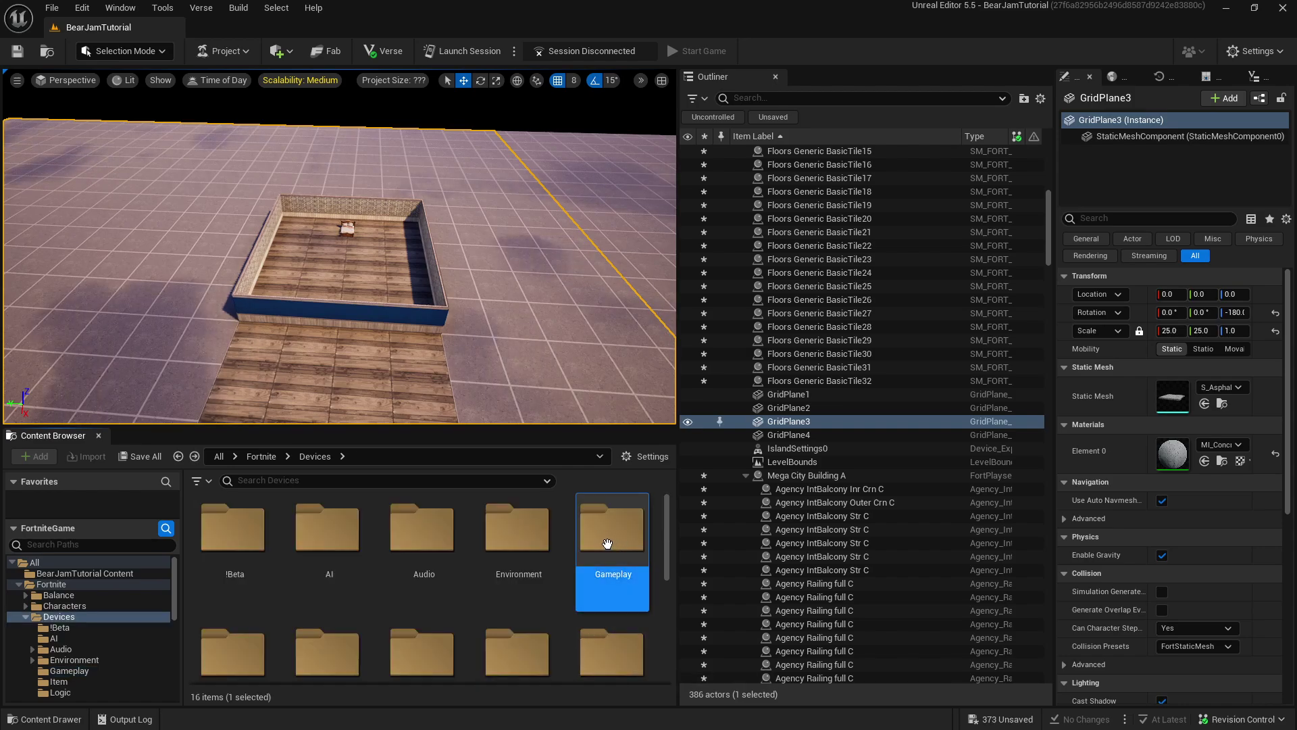
Place a Trigger from the Logic devices on the wooden floor outside the room, at about X -5736, Y 3384, Z 8
scroll(605, 628, down, 2)
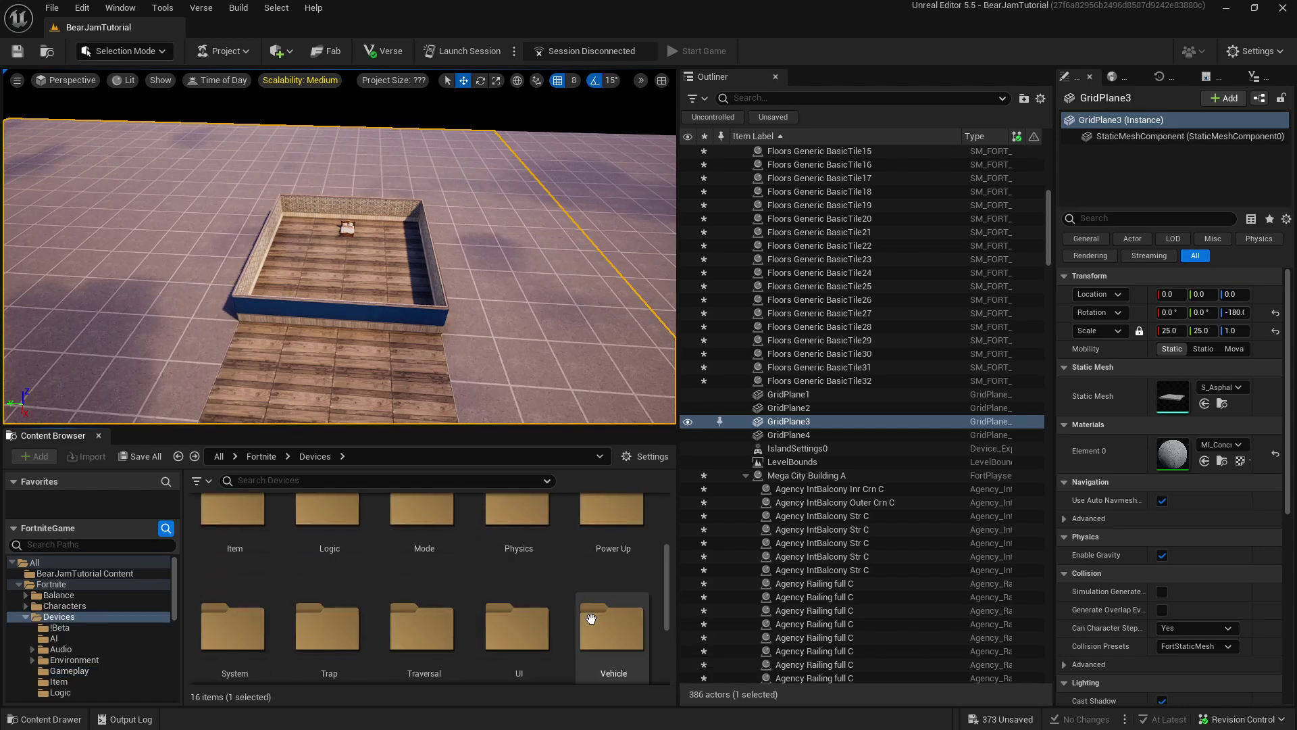
double_click(328, 520)
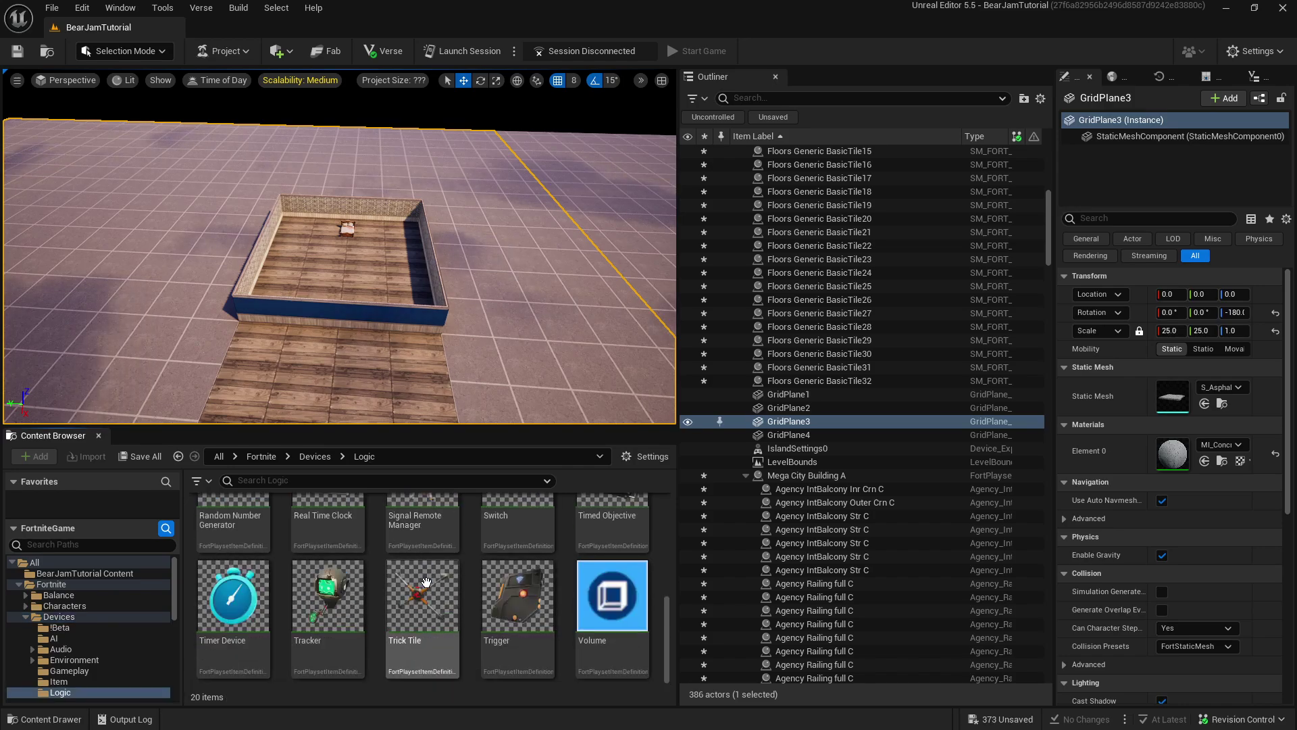
click(527, 591)
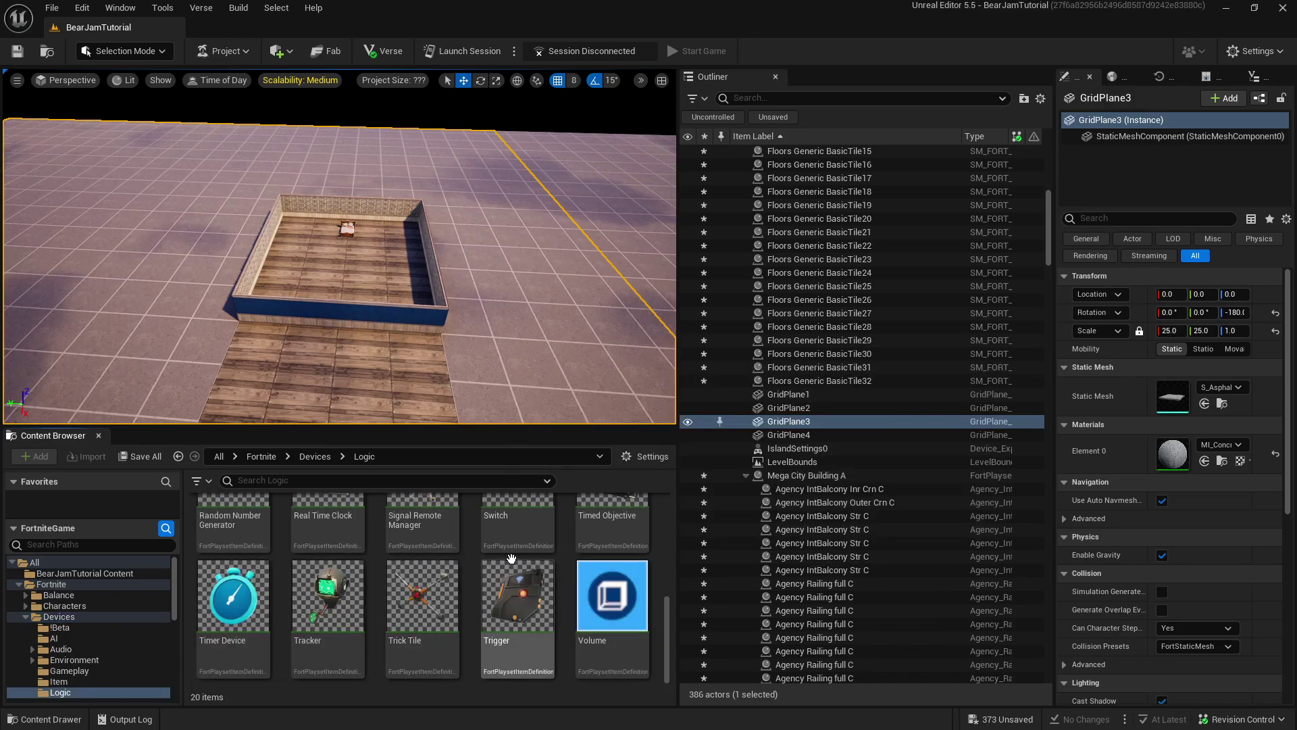
drag(326, 386, 327, 384)
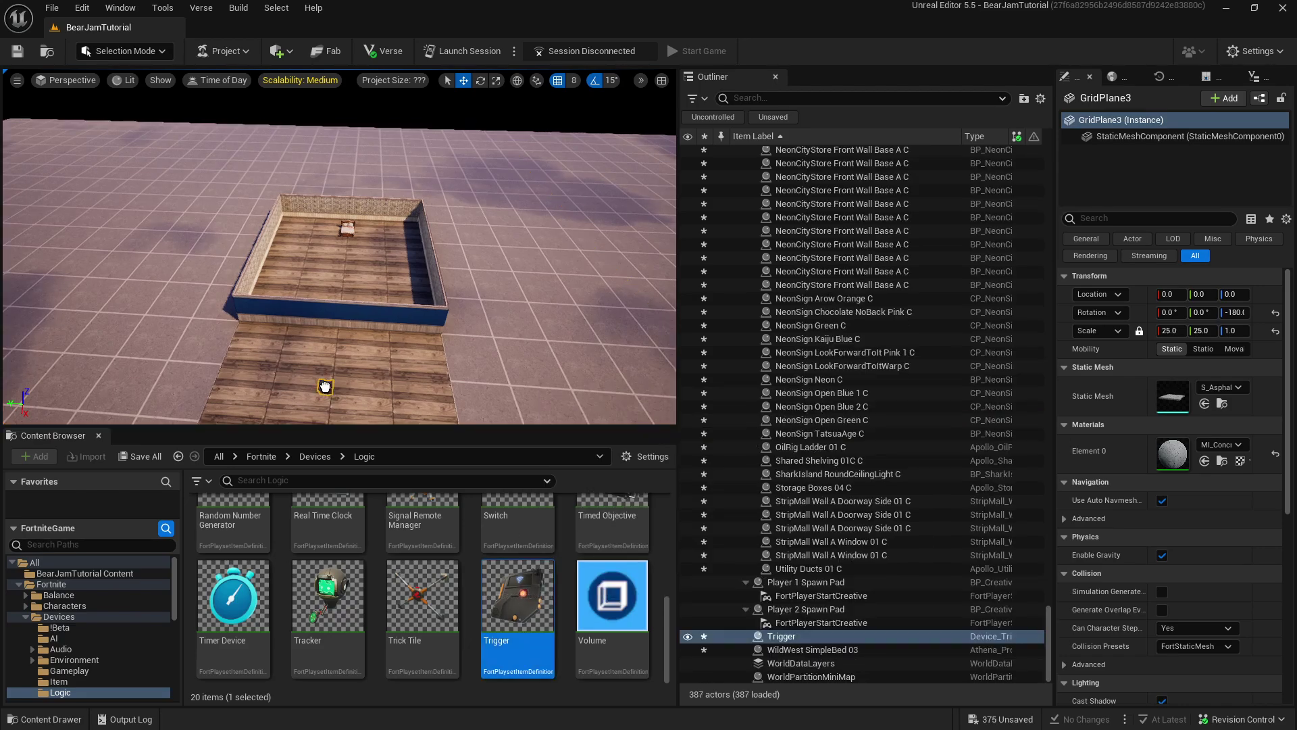
key(f)
right_drag(318, 341, 480, 364)
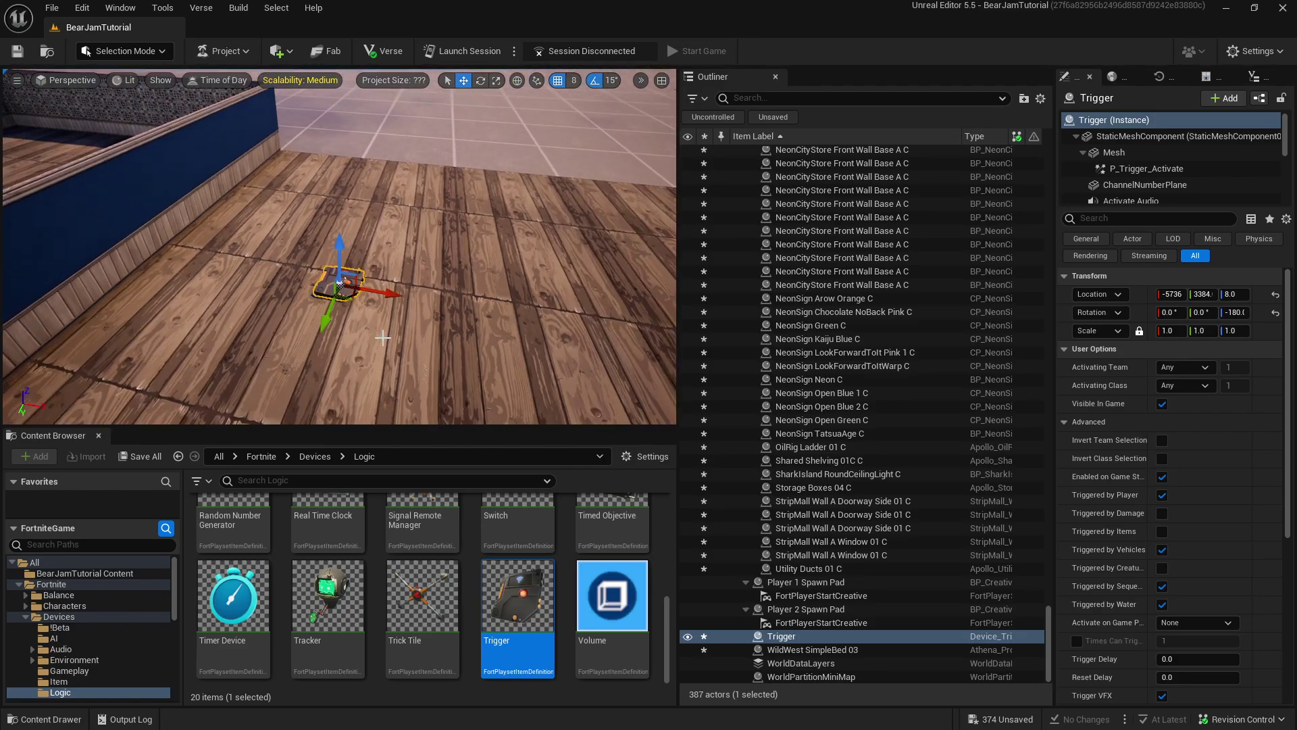
right_drag(370, 355, 369, 356)
mouse_move(454, 382)
right_down()
mouse_move(466, 381)
mouse_move(447, 361)
right_up()
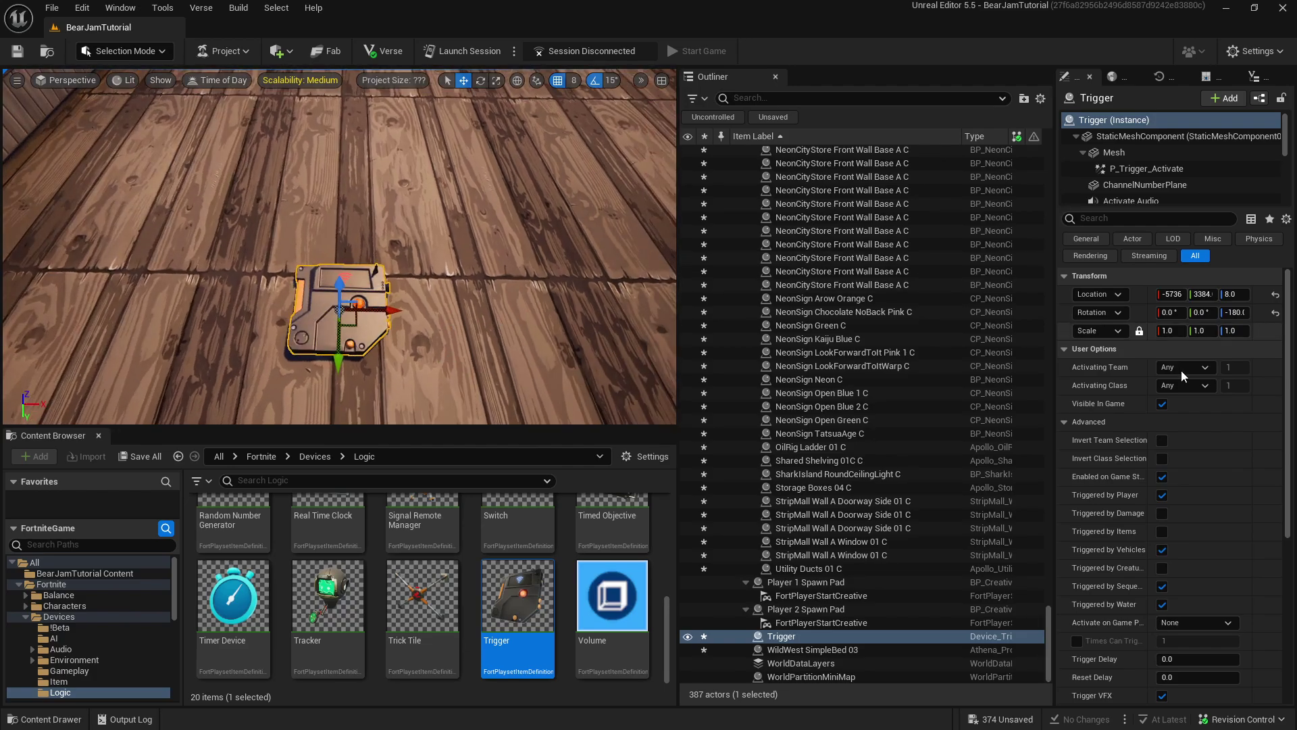
Widen the Details panel to review the trigger's options and turn off Visible in Game
scroll(1256, 334, down, 5)
drag(1052, 329, 900, 341)
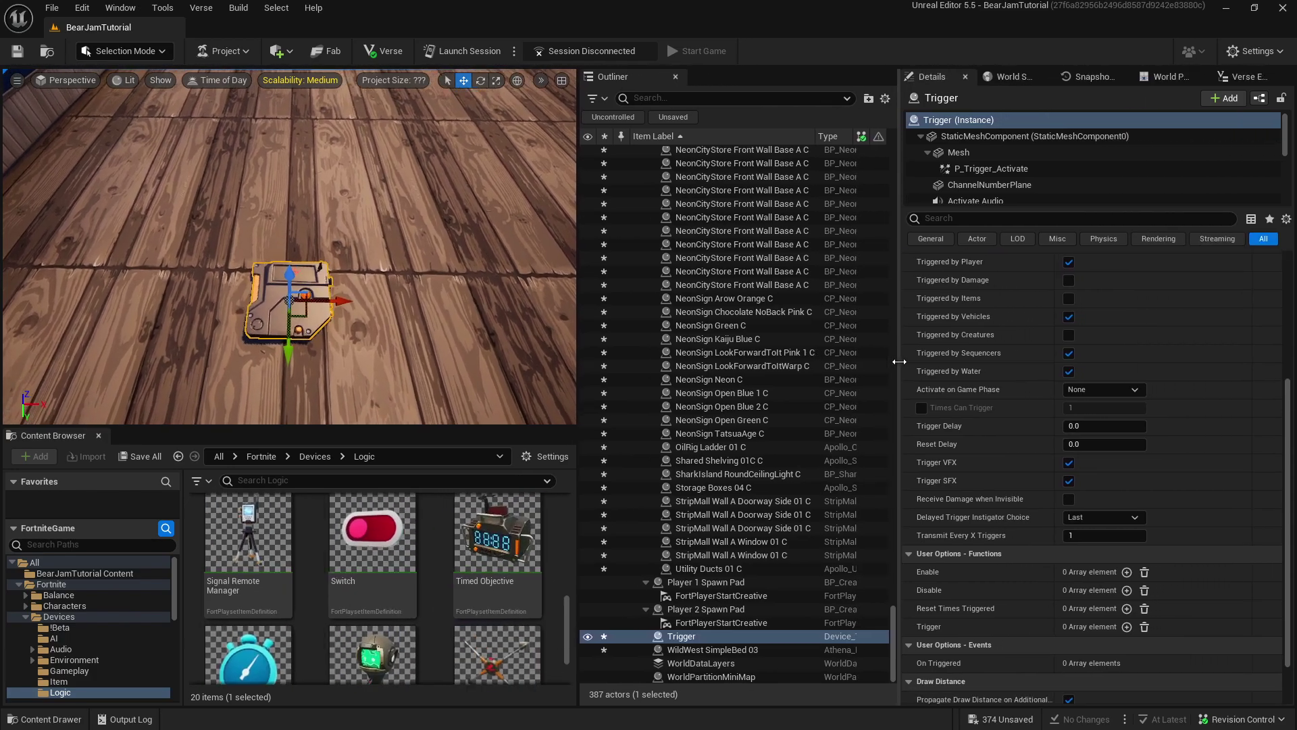
scroll(1037, 473, down, 3)
scroll(1027, 581, up, 8)
scroll(1027, 581, up, 2)
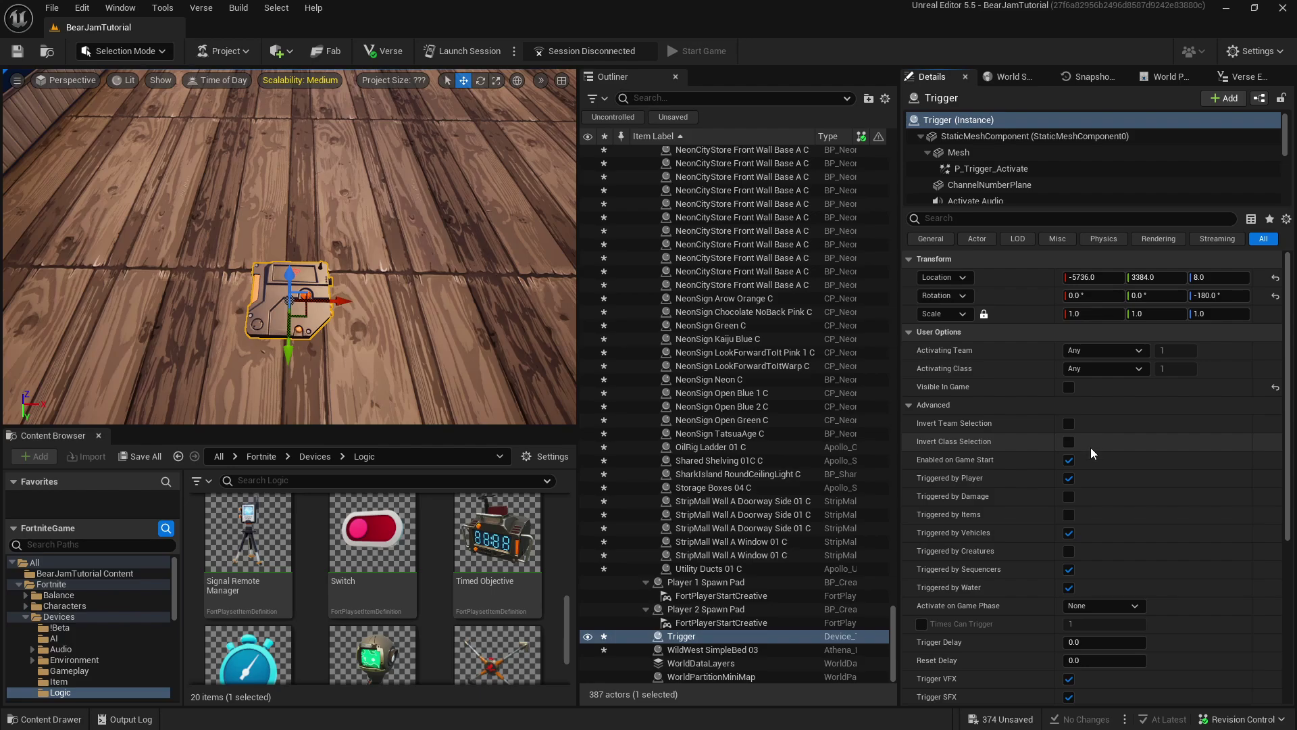
scroll(1102, 473, down, 2)
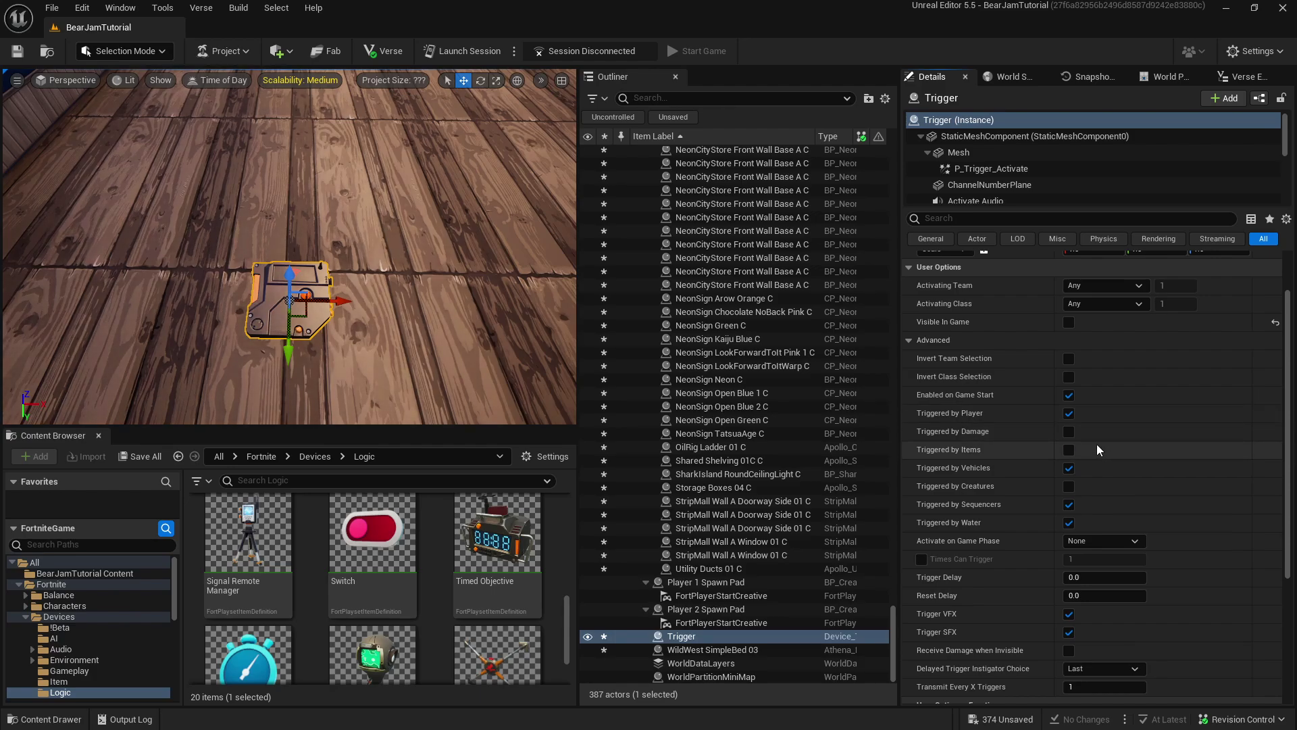
scroll(1058, 446, down, 4)
scroll(1058, 445, down, 1)
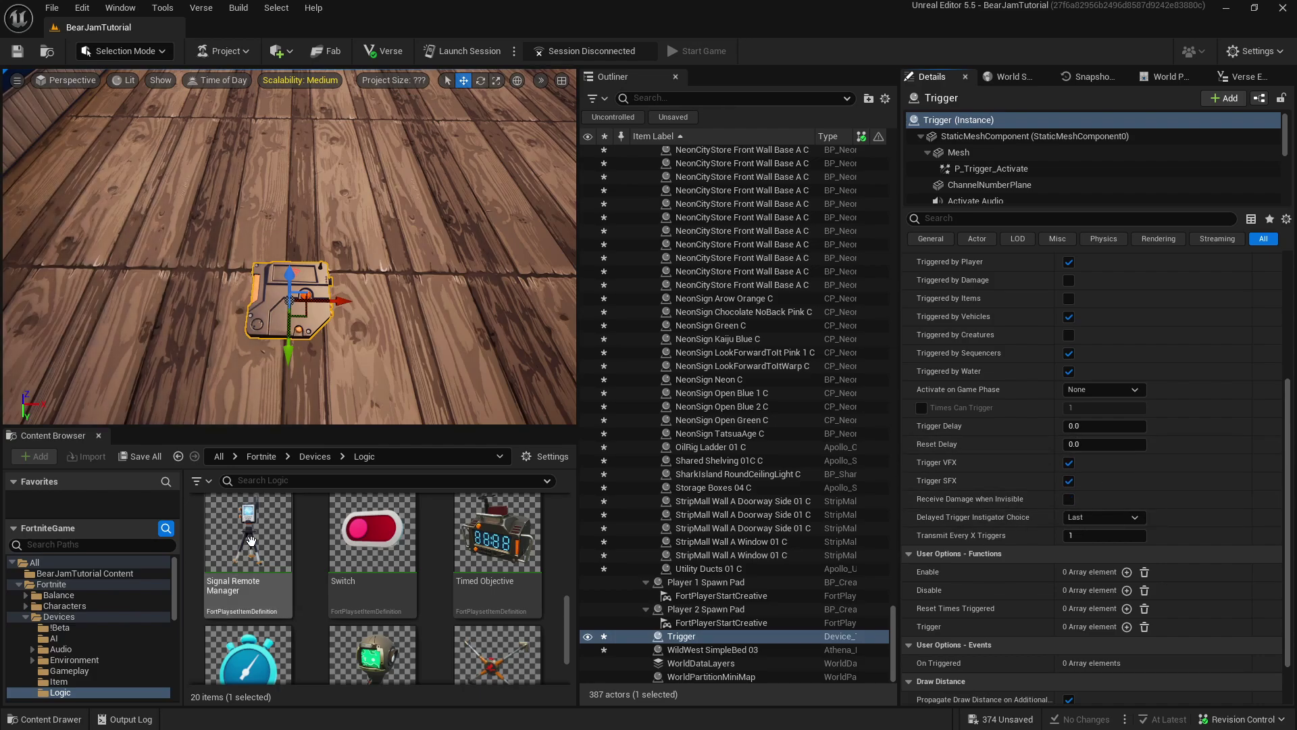
Place a Timer Device above the wooden floor behind the trigger, at about X -5736, Y 3096, Z 232
scroll(285, 606, down, 2)
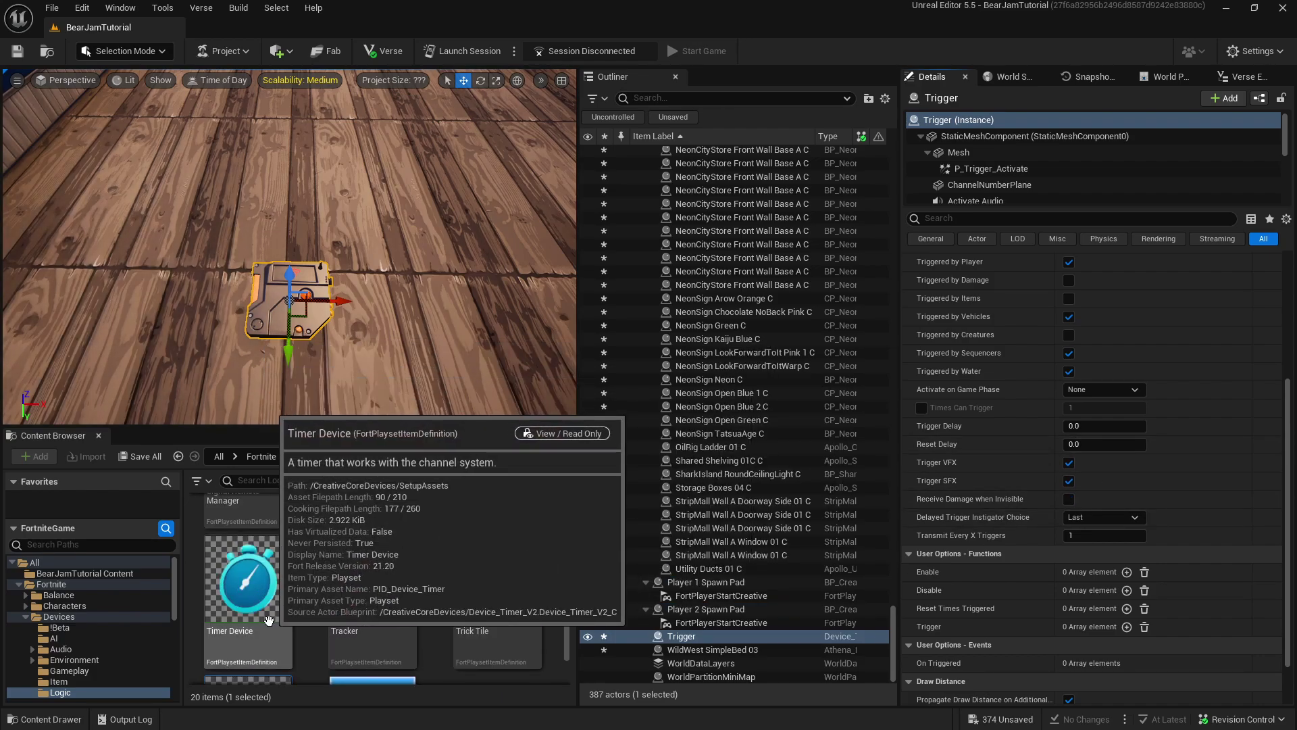
drag(284, 606, 394, 170)
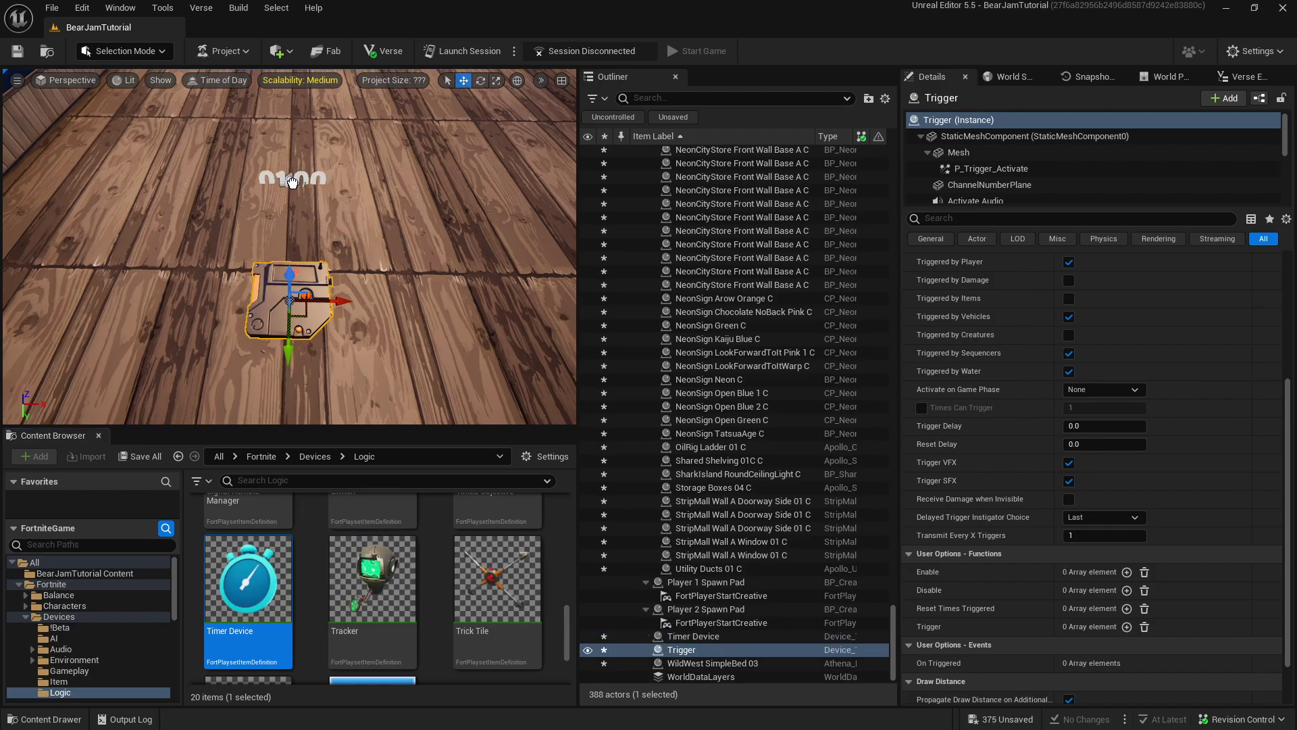
click(292, 181)
key(f)
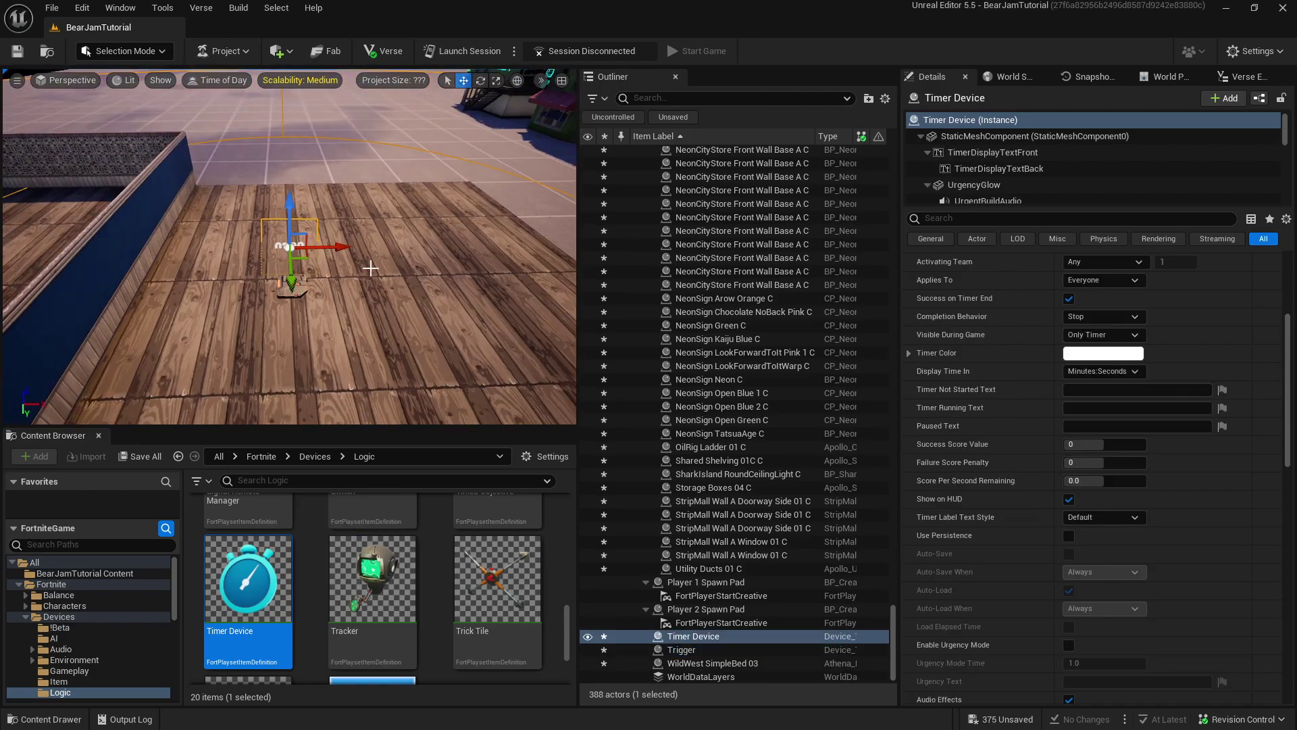
Enable Start at Game Start on the timer and set its Timer Name to "Do something every 60"
scroll(1052, 461, up, 5)
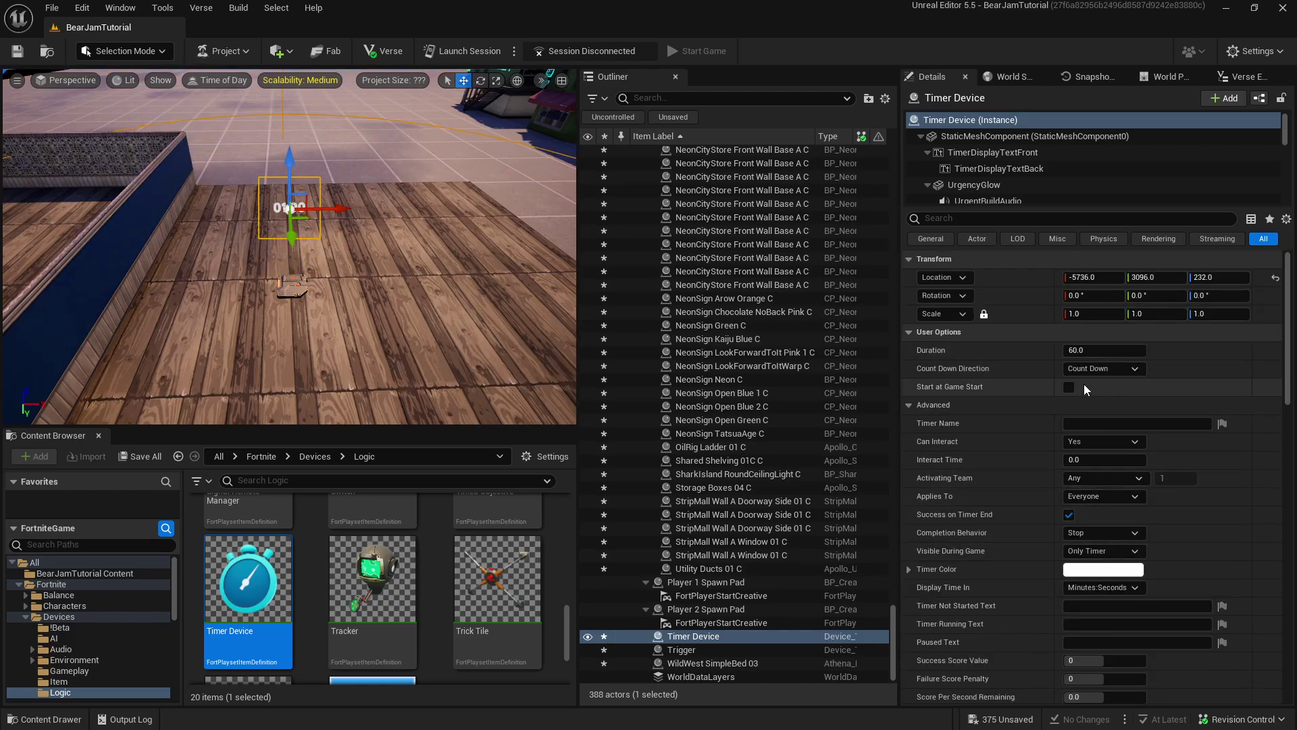
click(1108, 422)
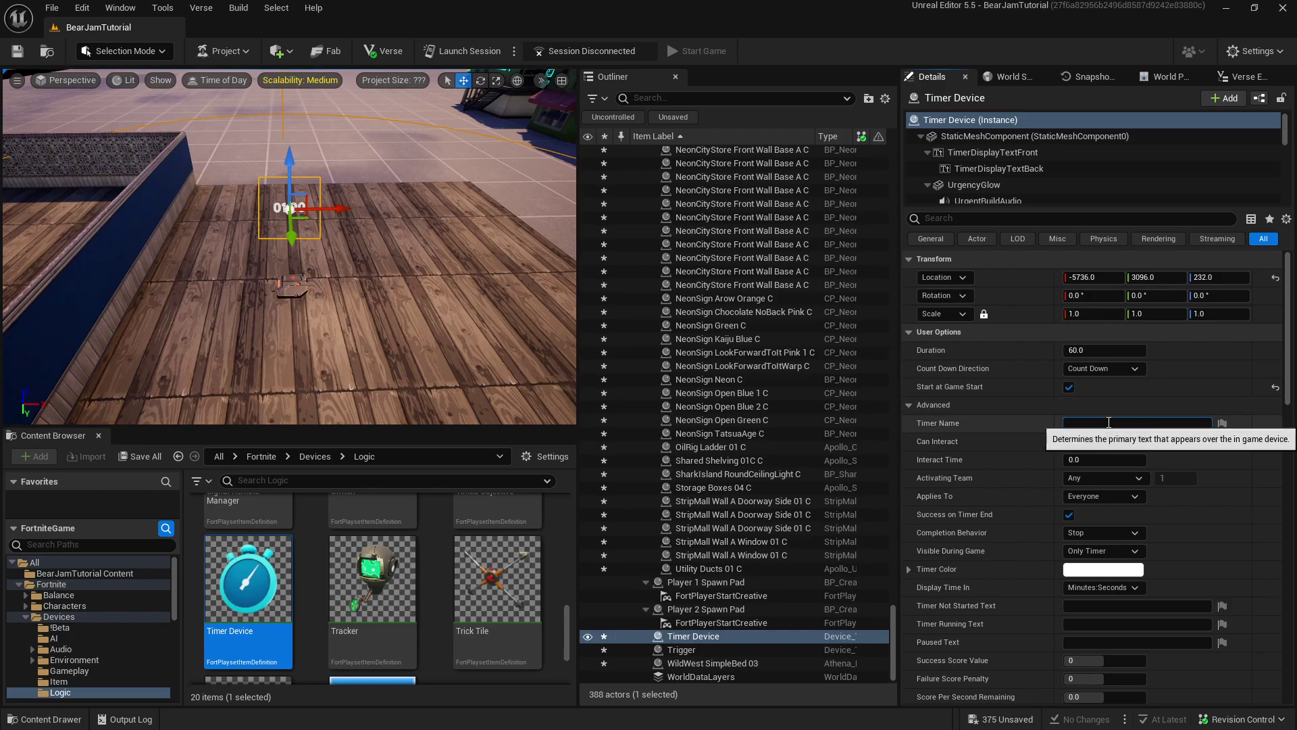
text(Do )
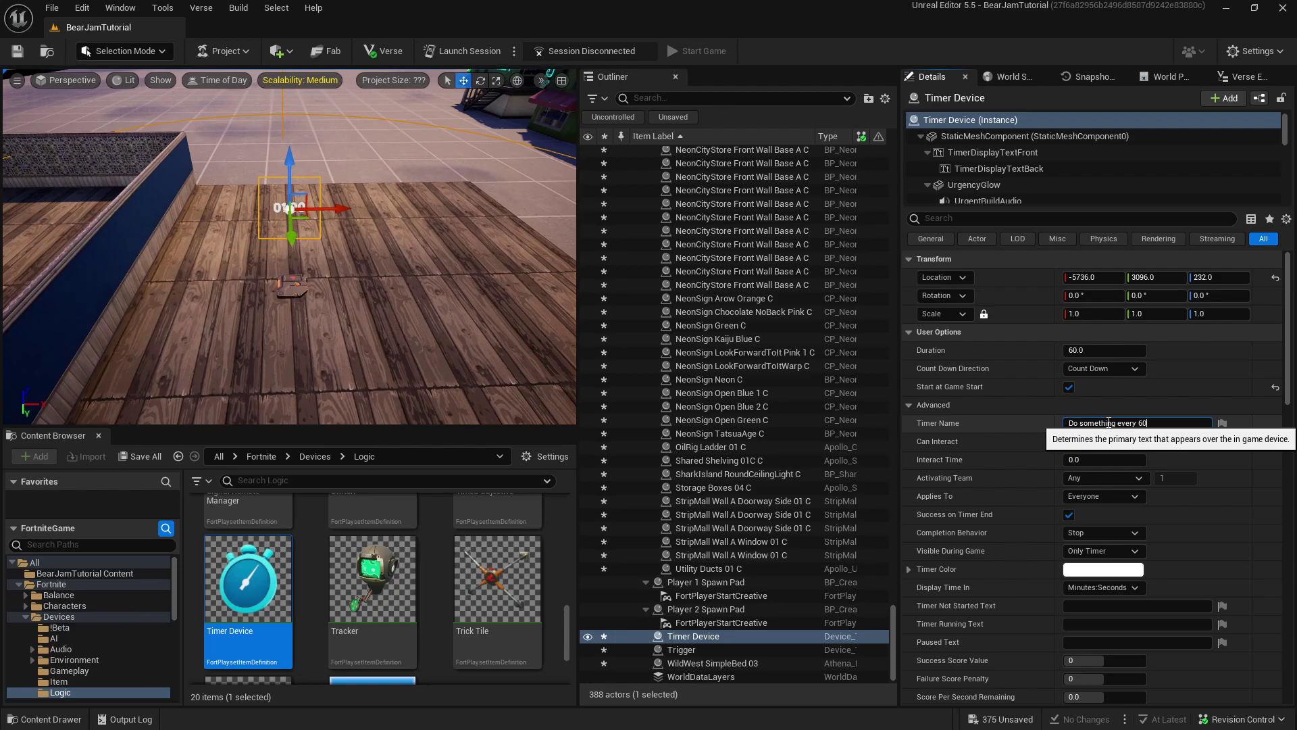
text(something every 60)
key(Return)
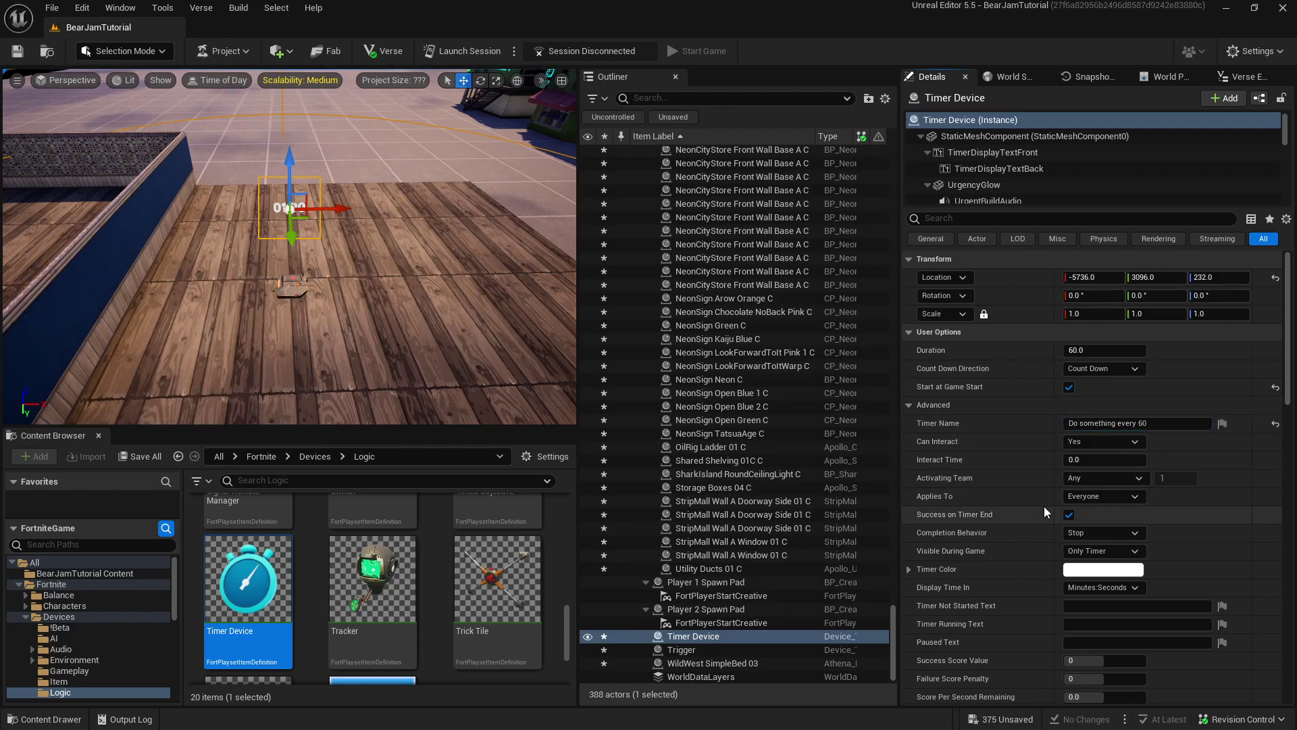
Set the timer's Can Interact option to No
click(1112, 442)
click(1023, 454)
scroll(983, 469, down, 2)
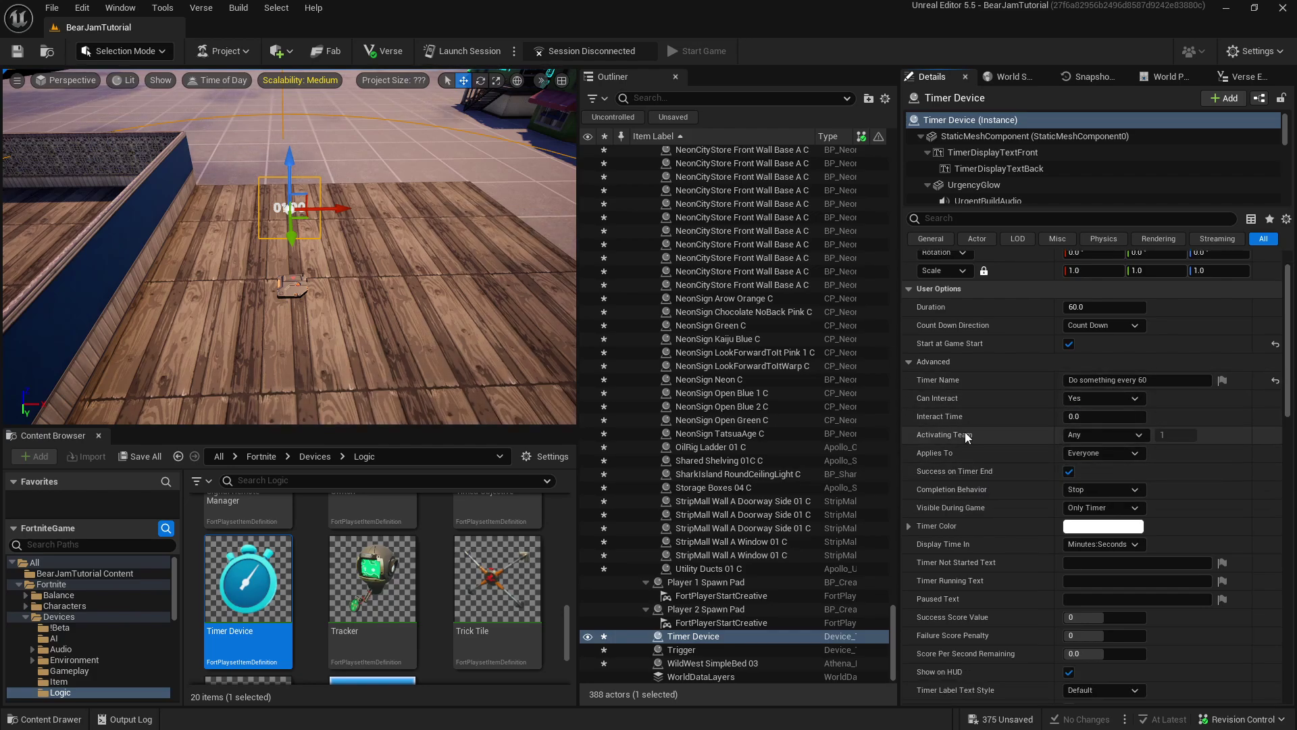
click(1094, 398)
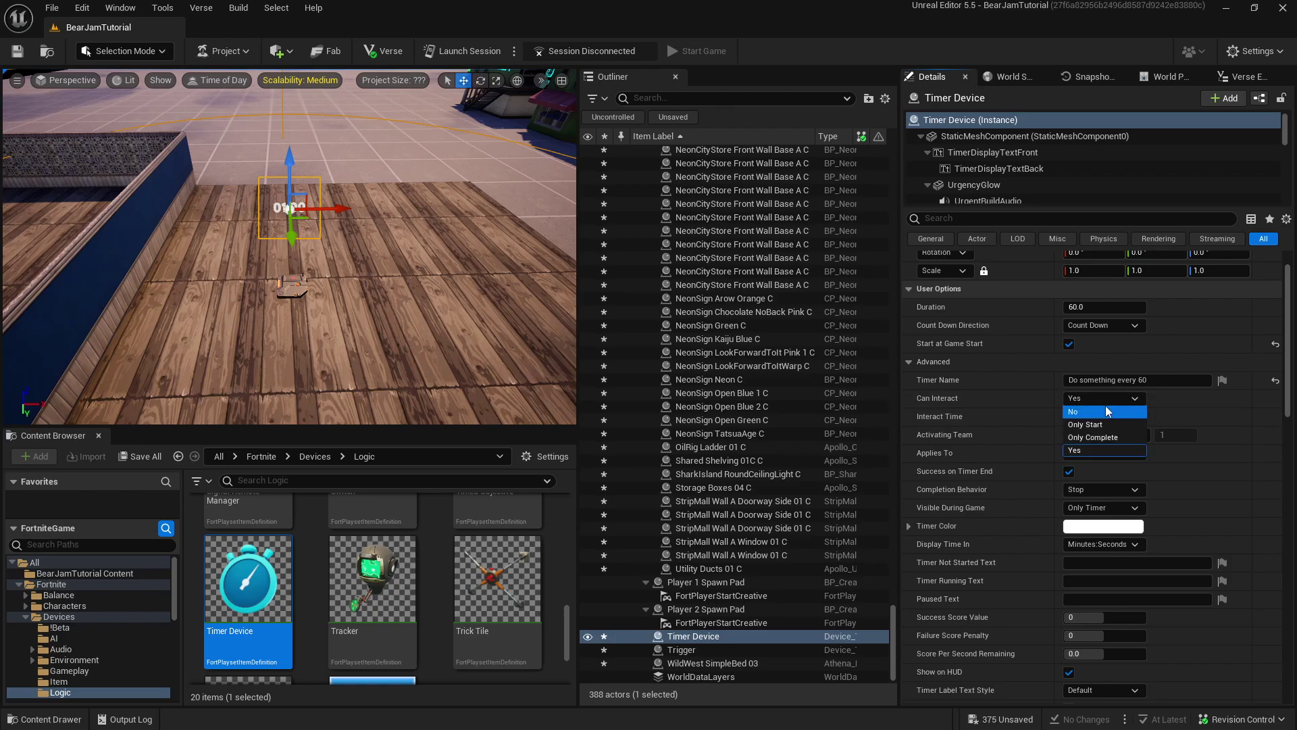
click(1081, 410)
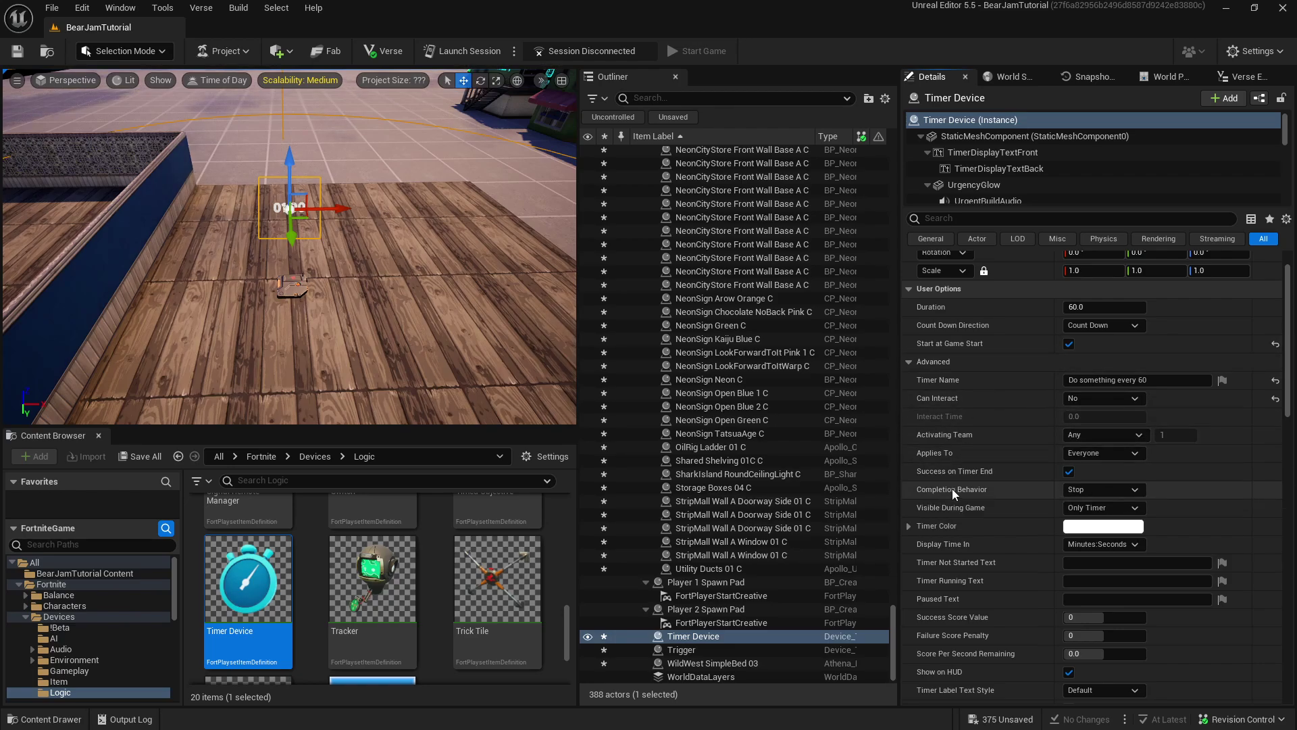
Review the timer's advanced options and set its Completion Behavior to Restart
scroll(973, 577, down, 4)
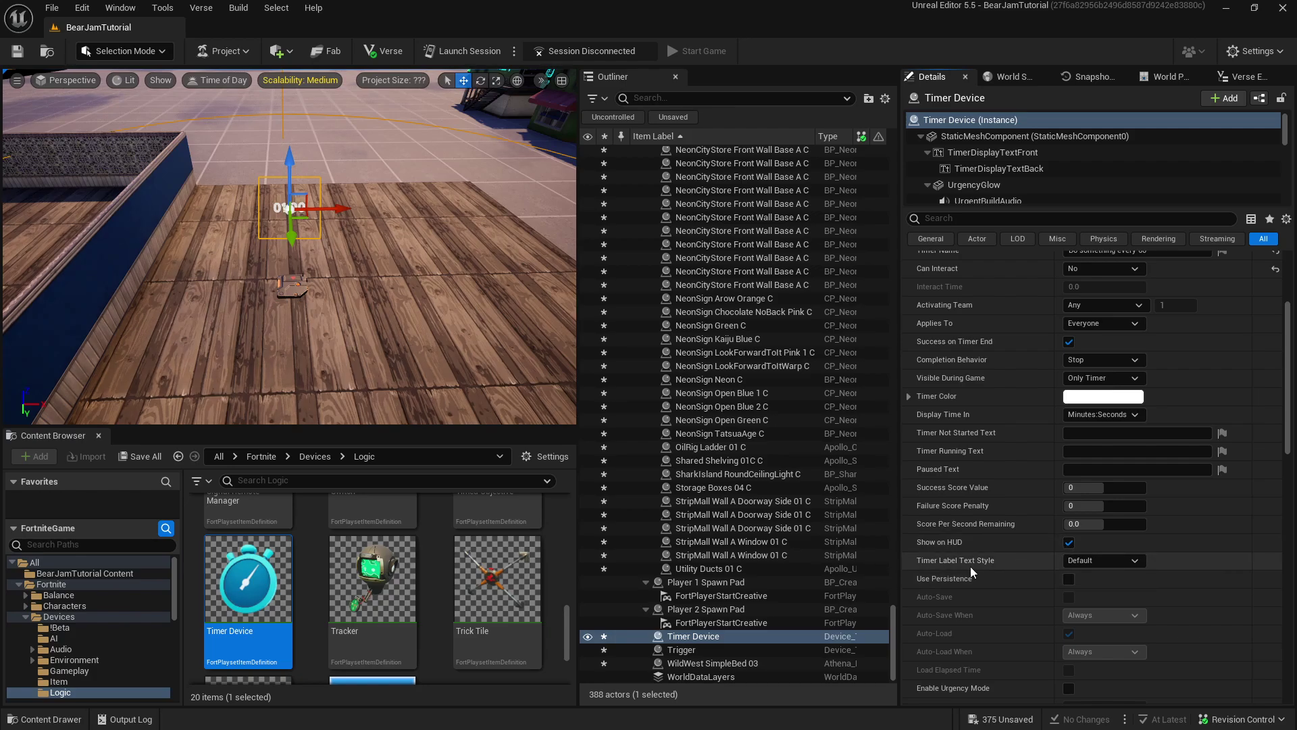
scroll(987, 473, down, 4)
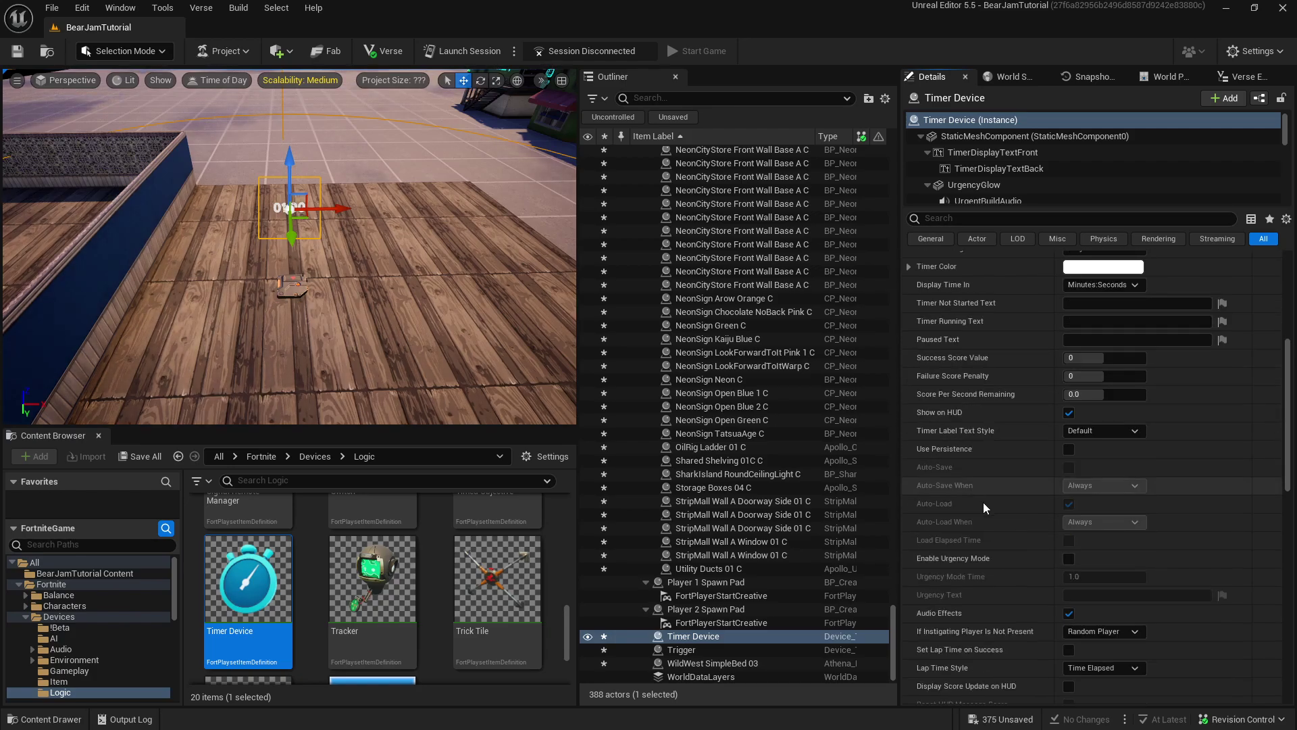
scroll(979, 587, down, 6)
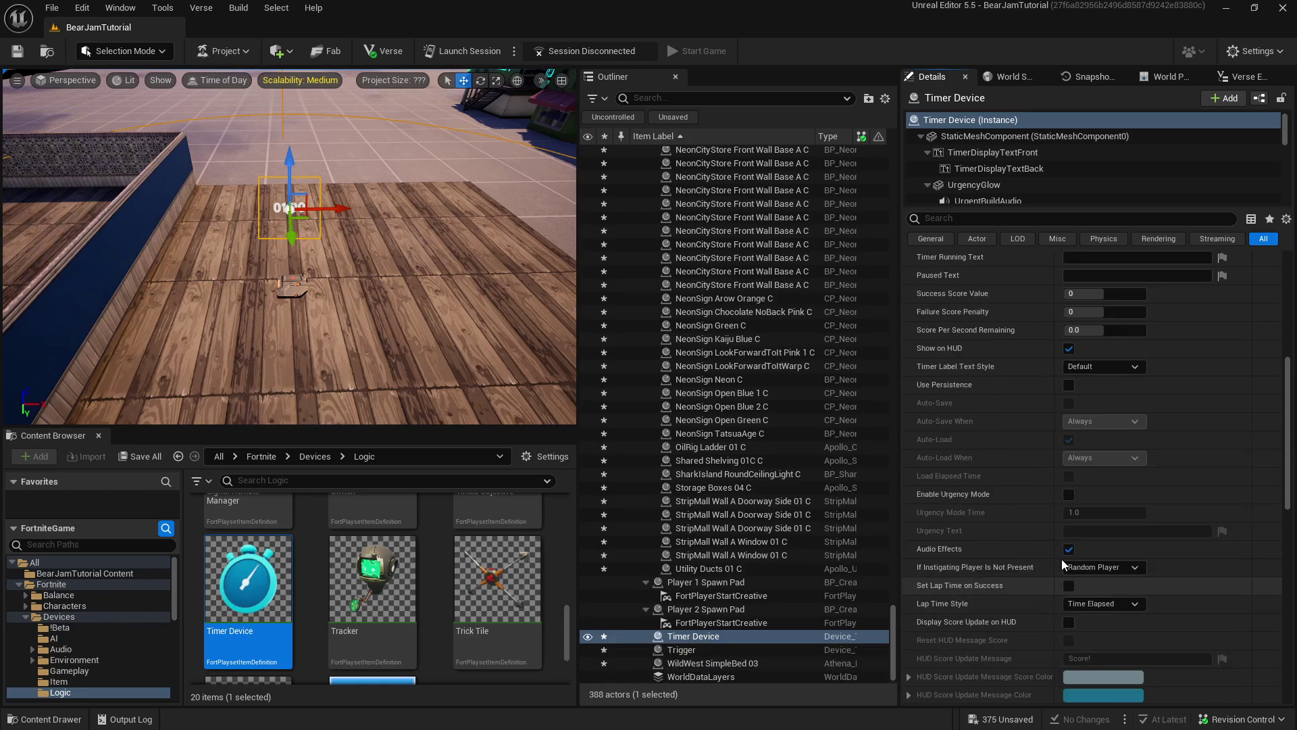
scroll(1050, 473, up, 10)
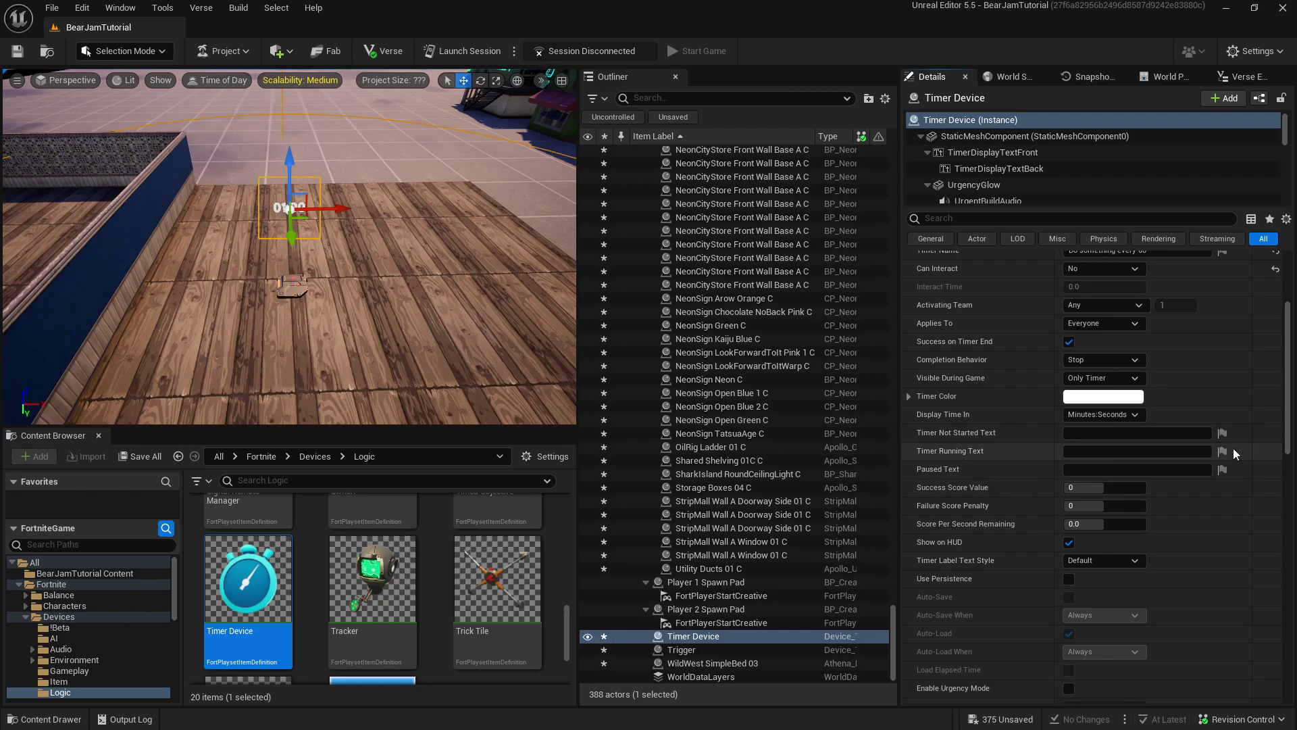
click(1110, 378)
click(950, 410)
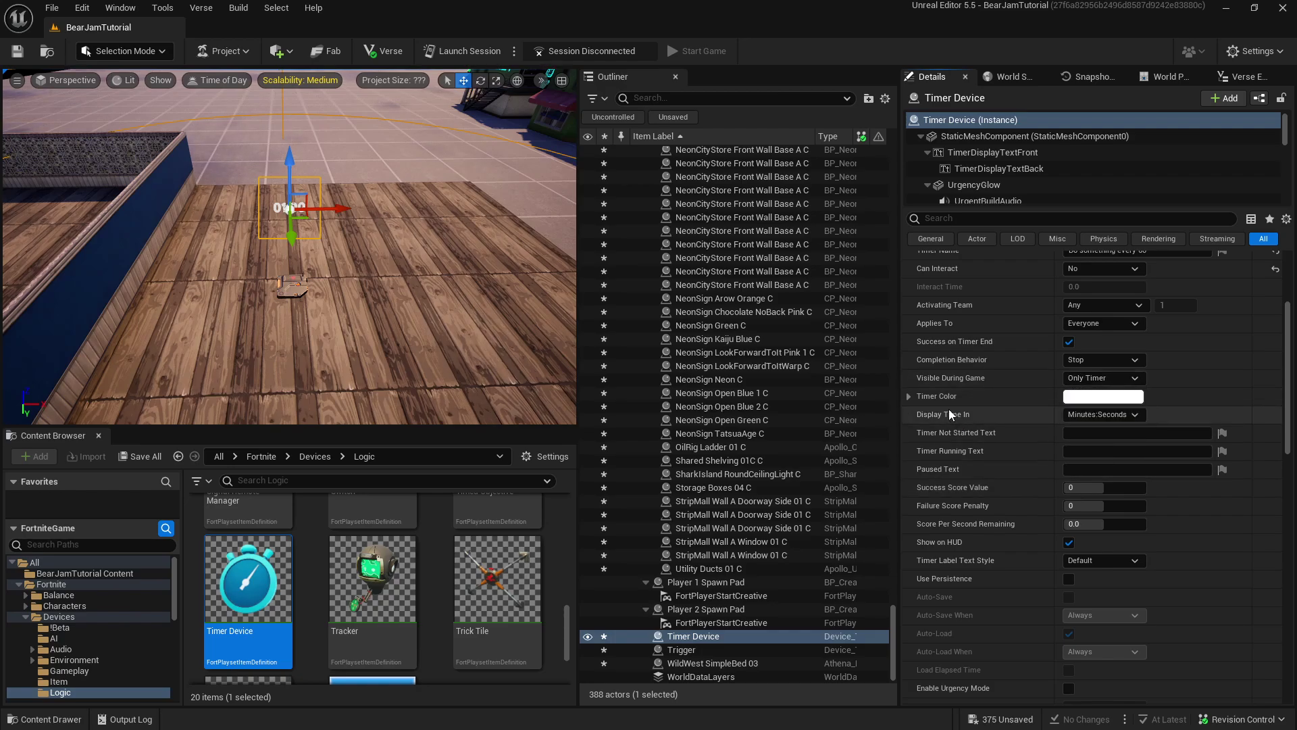
click(1081, 362)
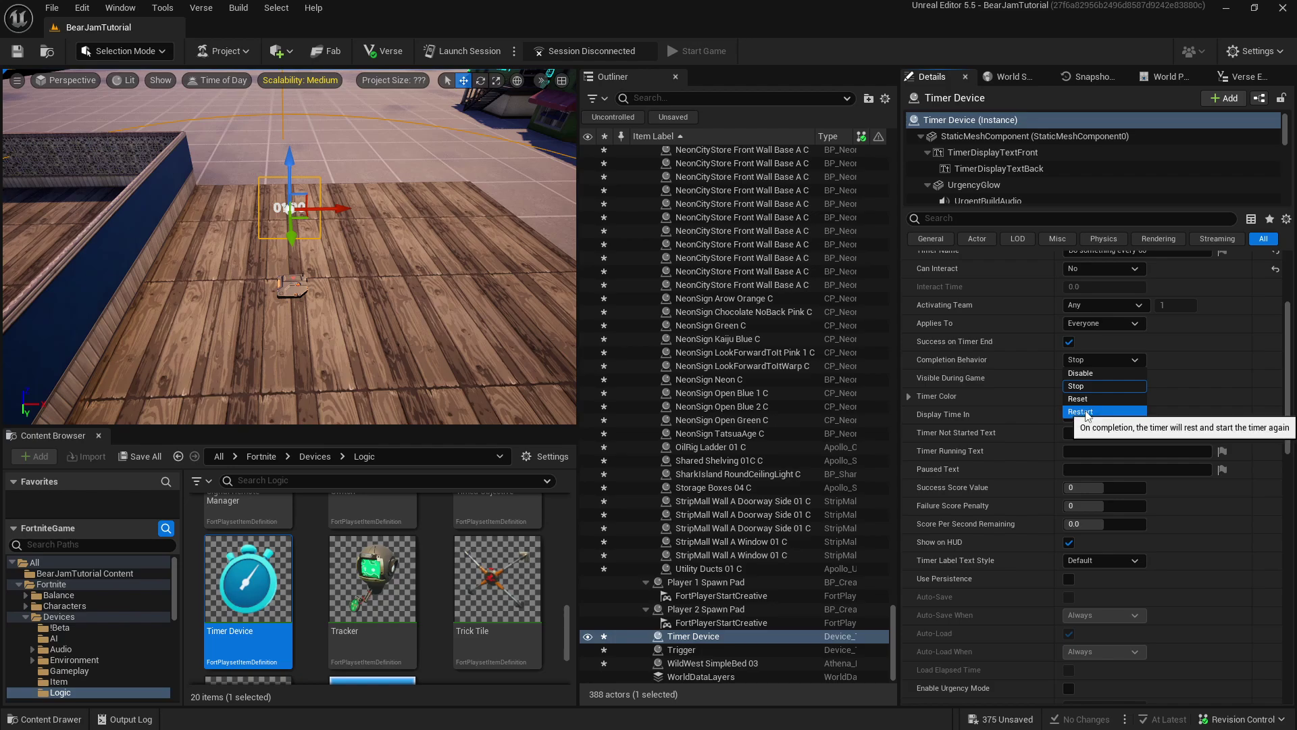
click(1114, 412)
scroll(1026, 524, up, 4)
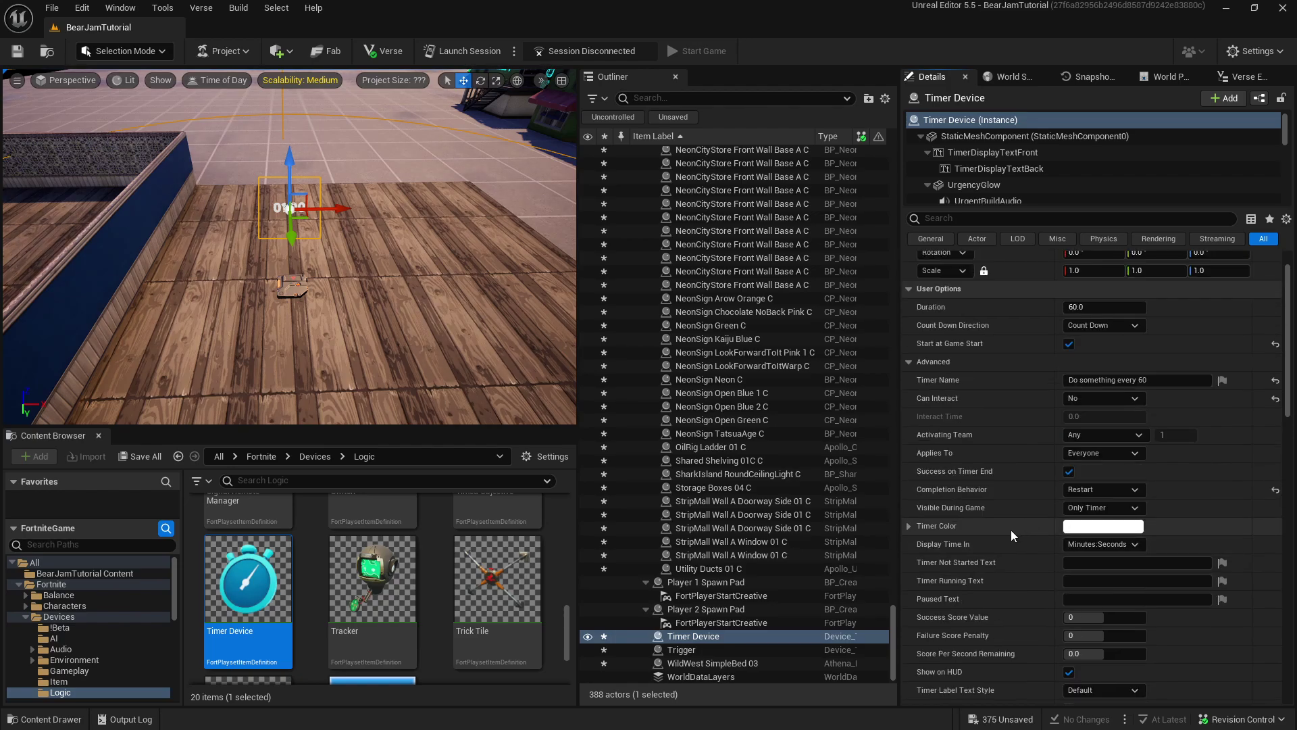
Bind the timer's Complete function to the Trigger device's On Triggered event
scroll(997, 548, down, 12)
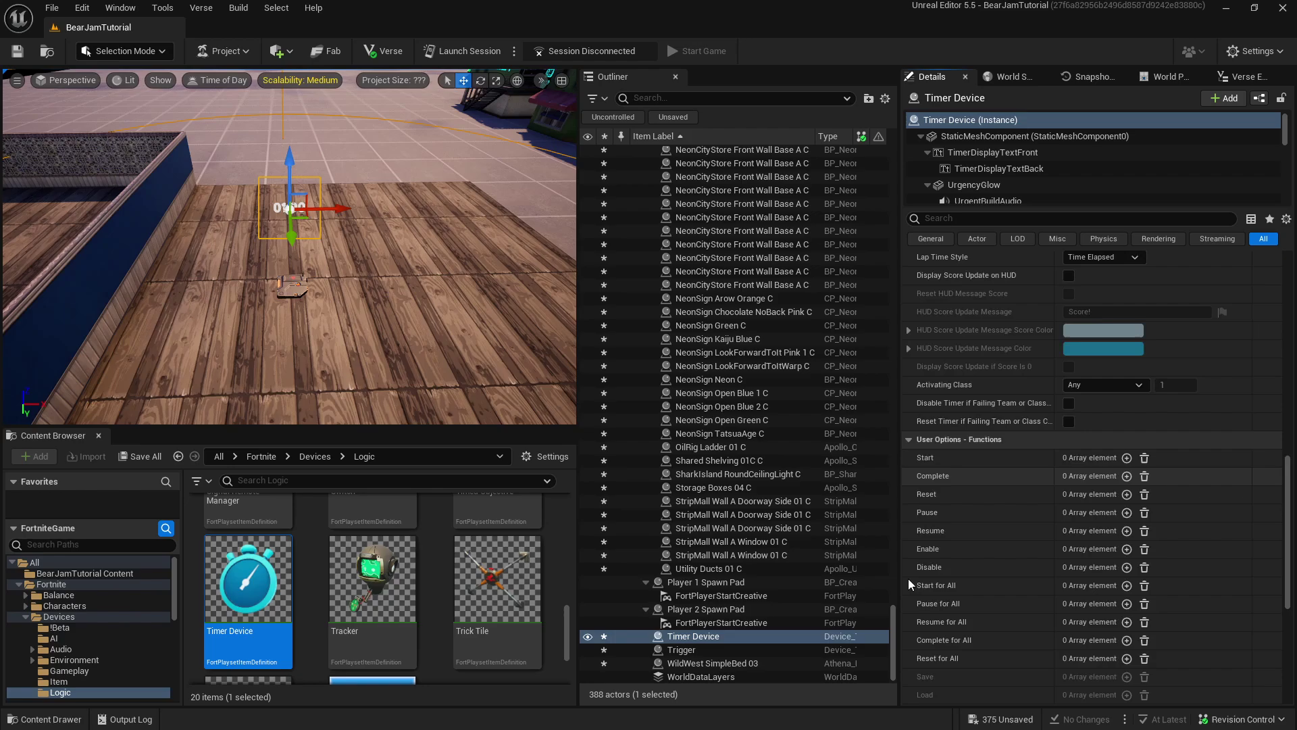
scroll(943, 558, down, 3)
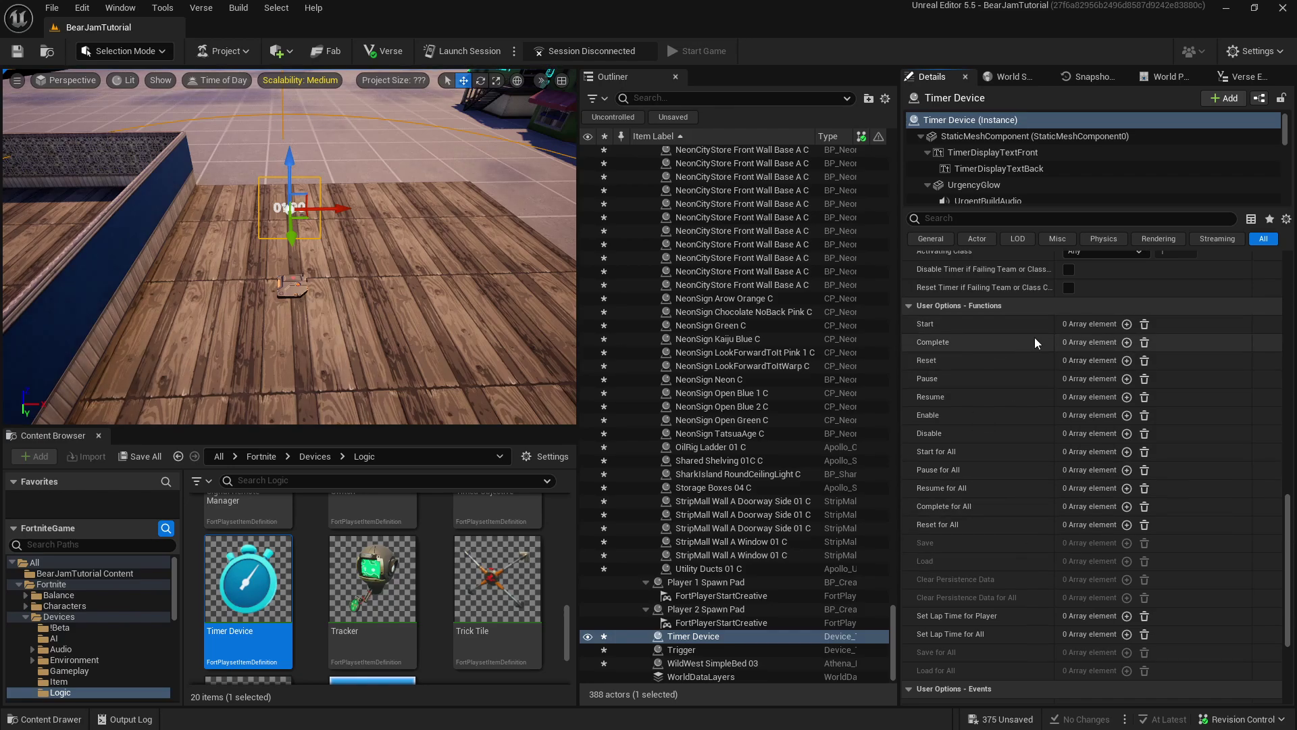
click(1126, 342)
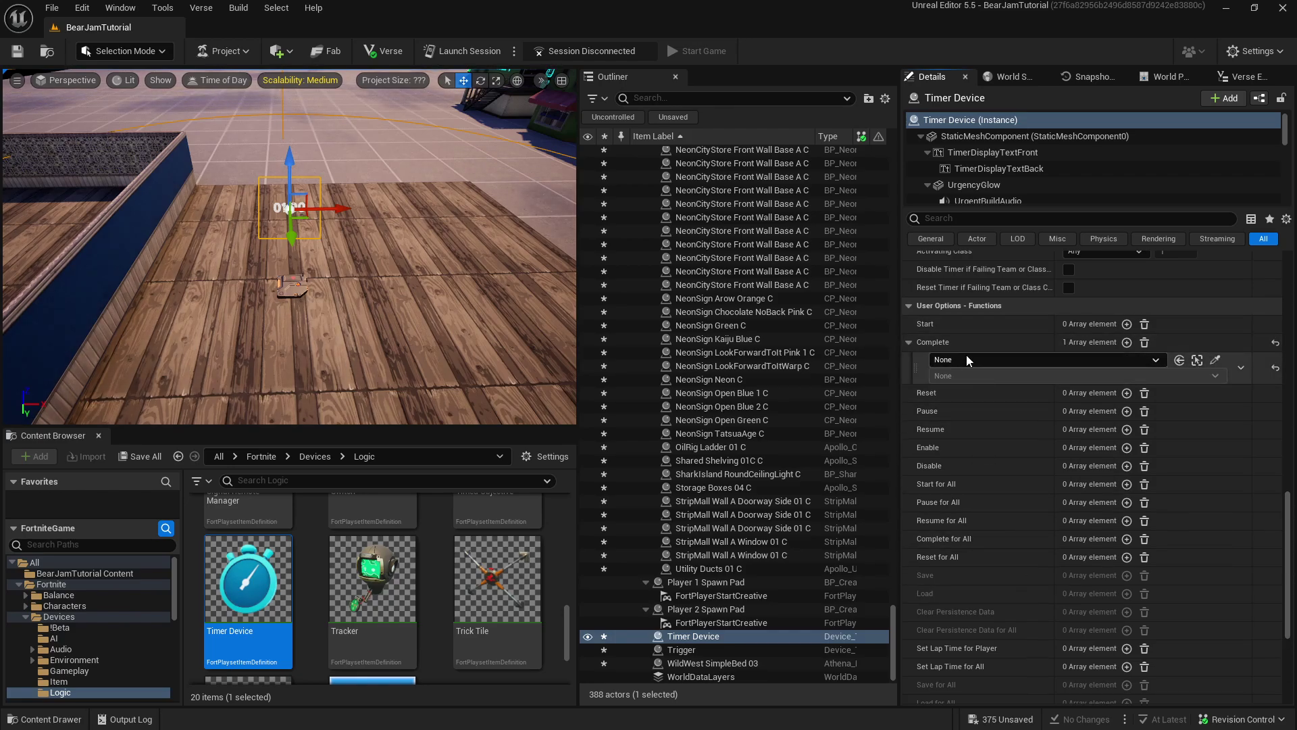
click(1214, 359)
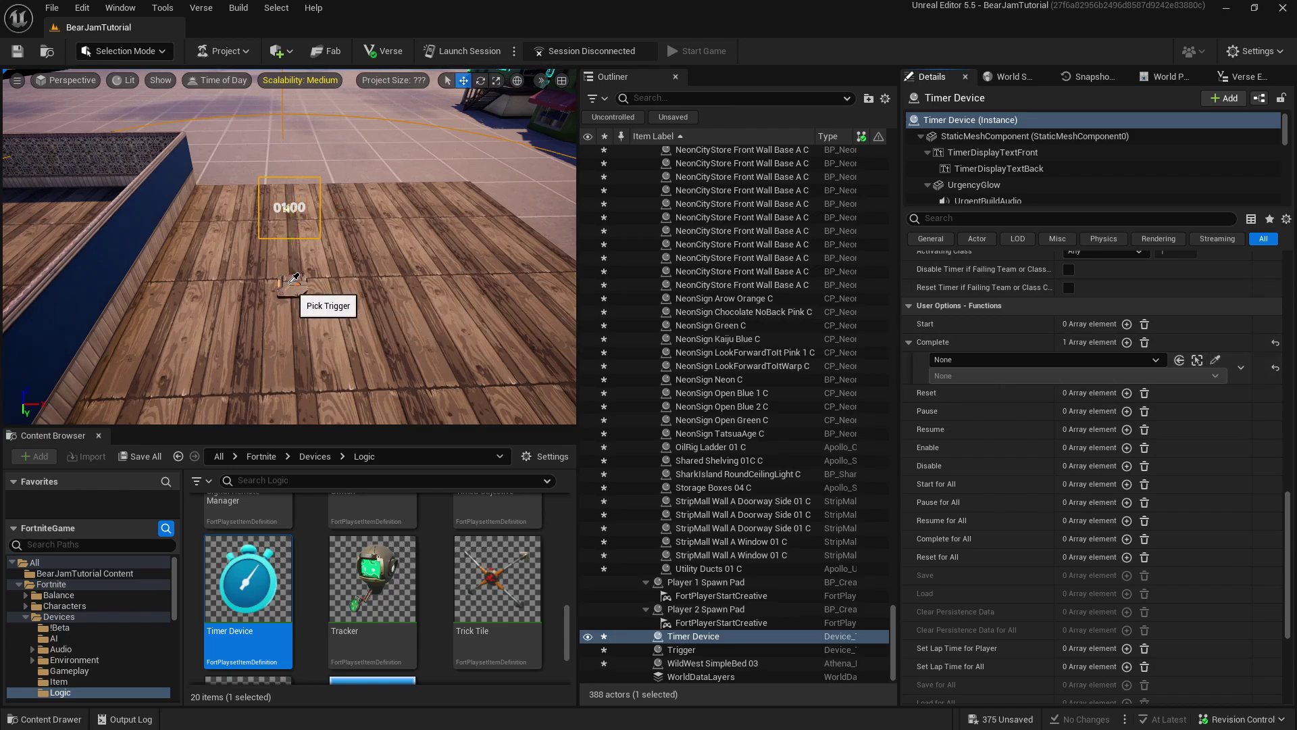
click(292, 285)
click(962, 375)
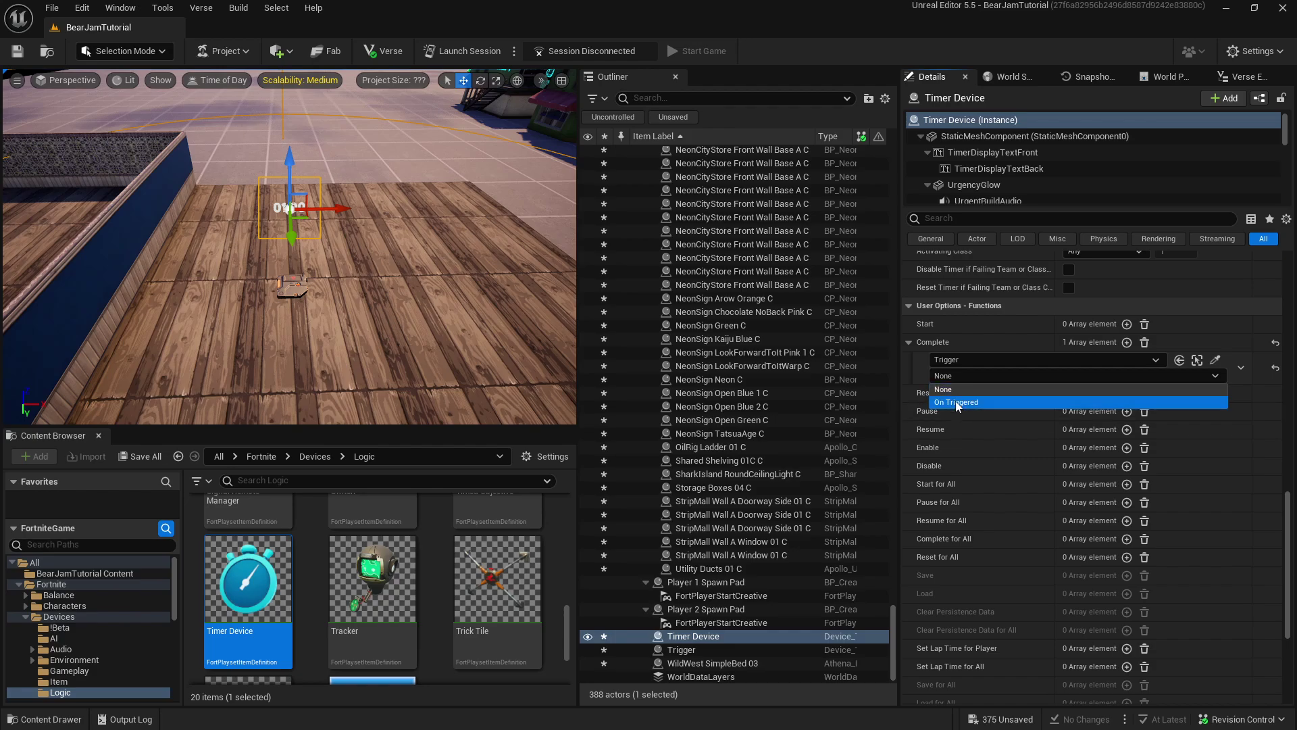
click(956, 401)
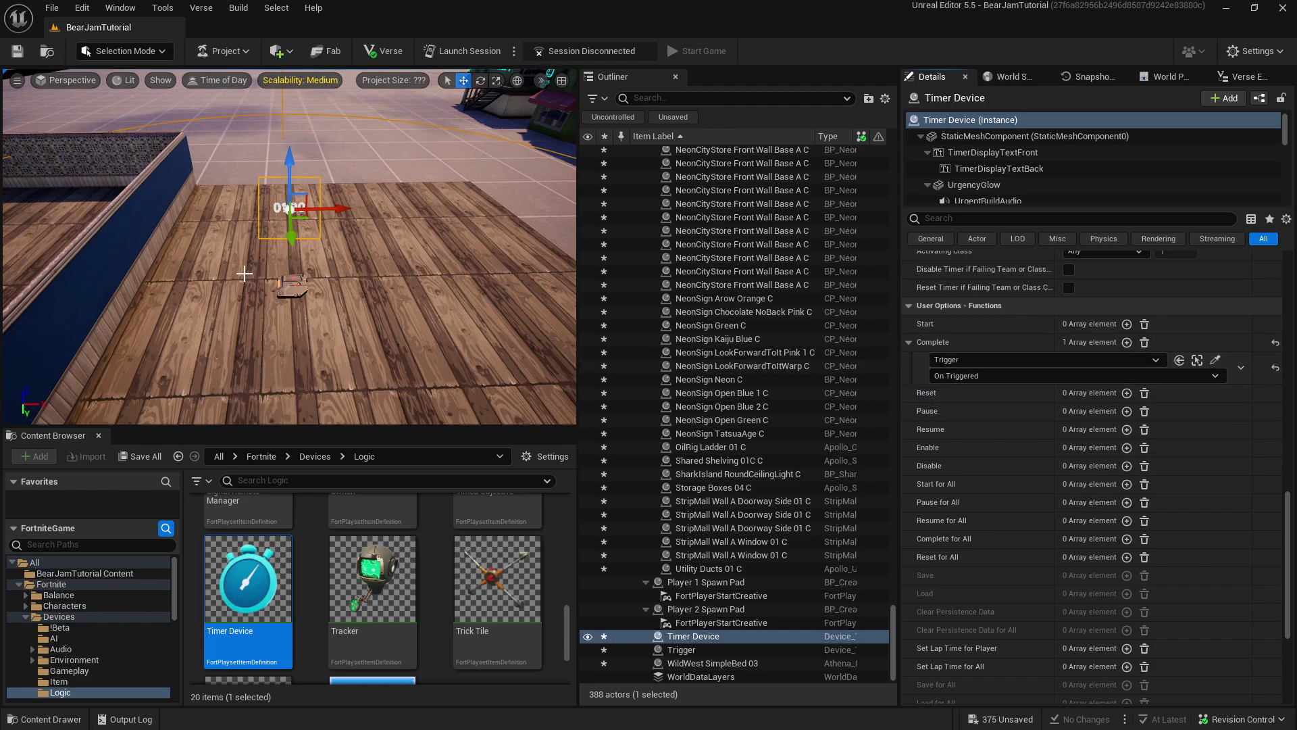
Add an empty binding entry to the Trigger device's Trigger function
click(291, 287)
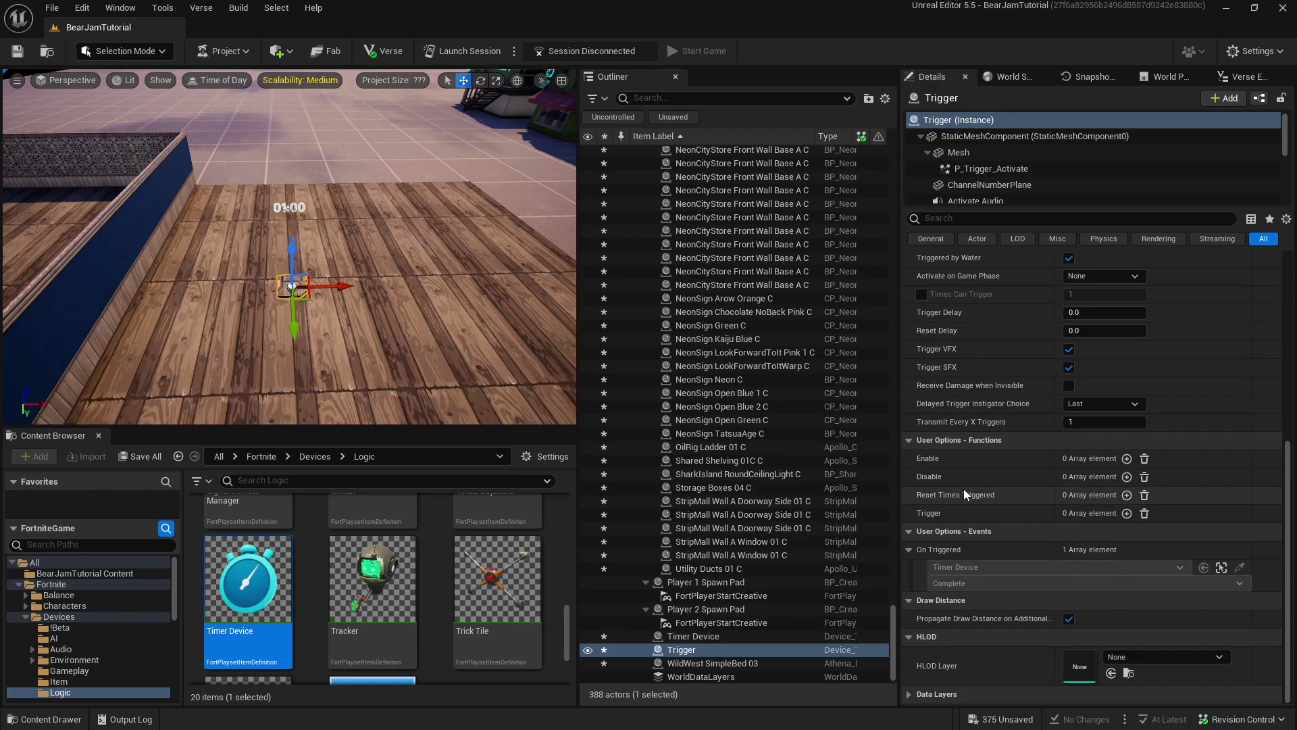
click(1127, 513)
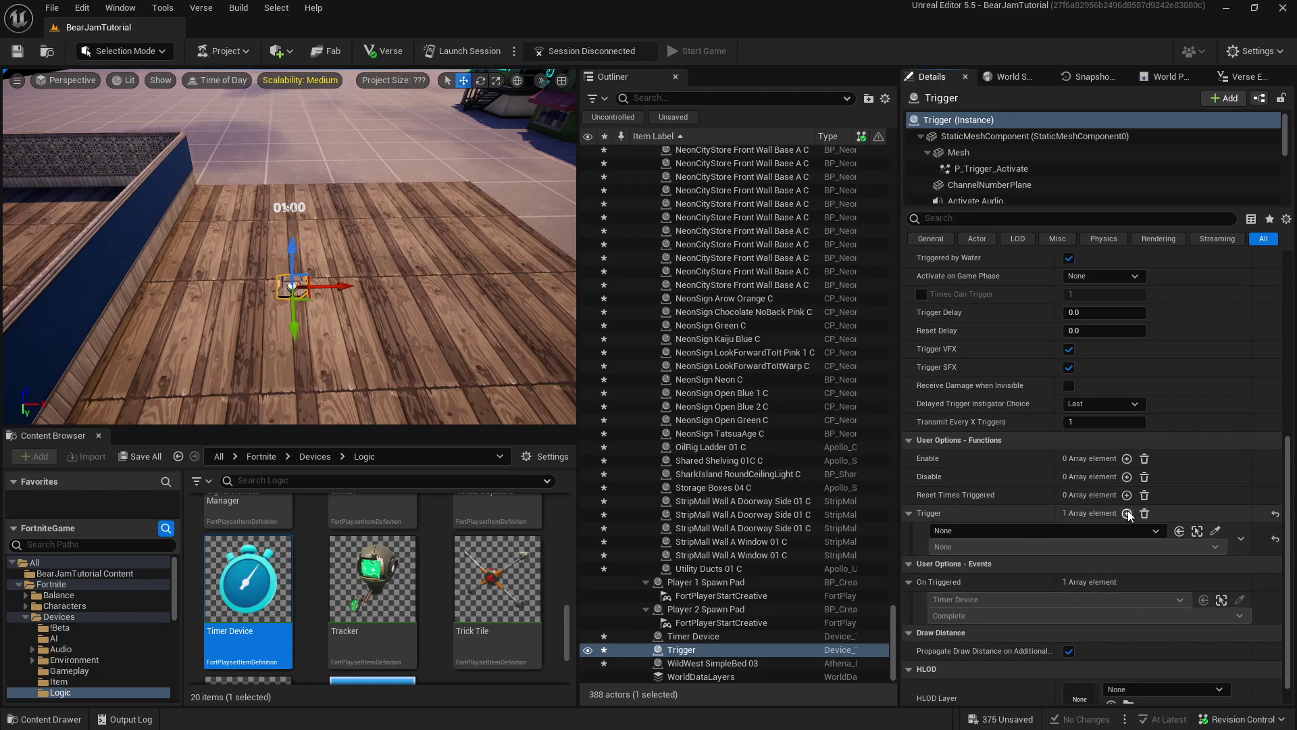
Remove the Trigger On Triggered binding from the timer's Complete function
click(292, 214)
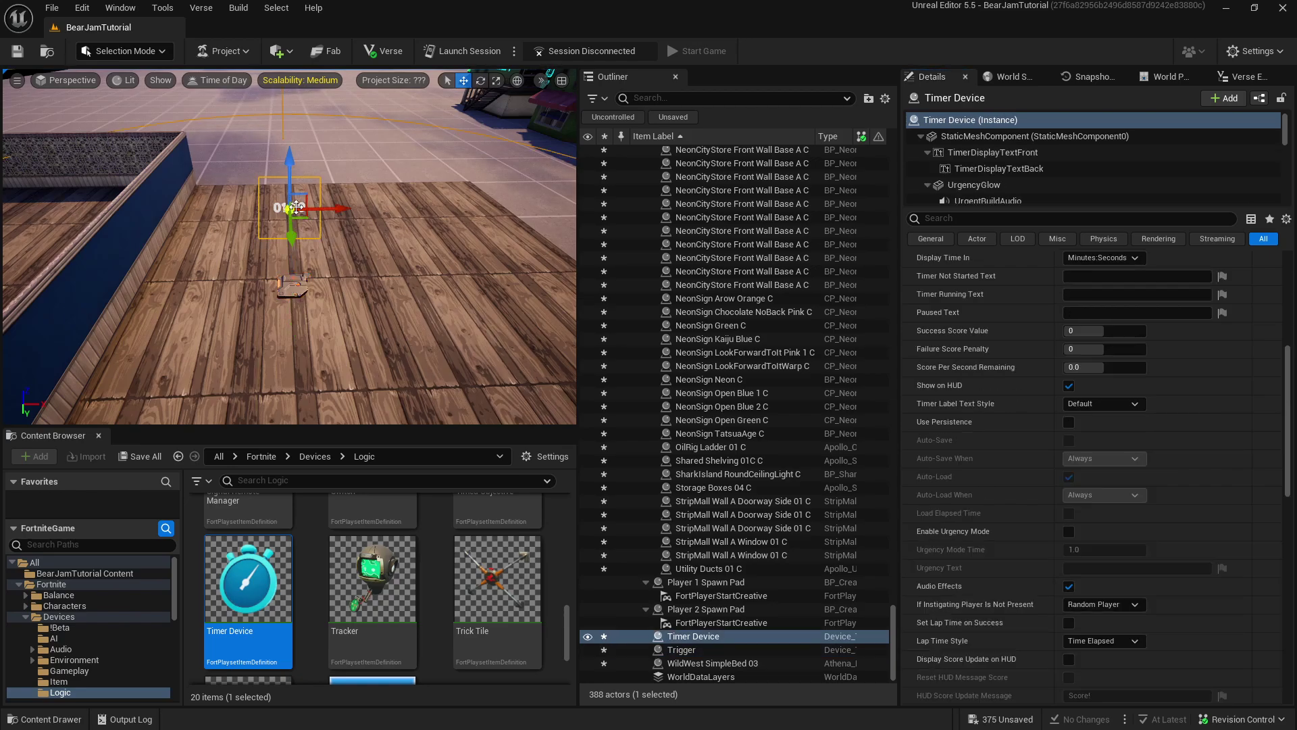
scroll(1065, 545, down, 8)
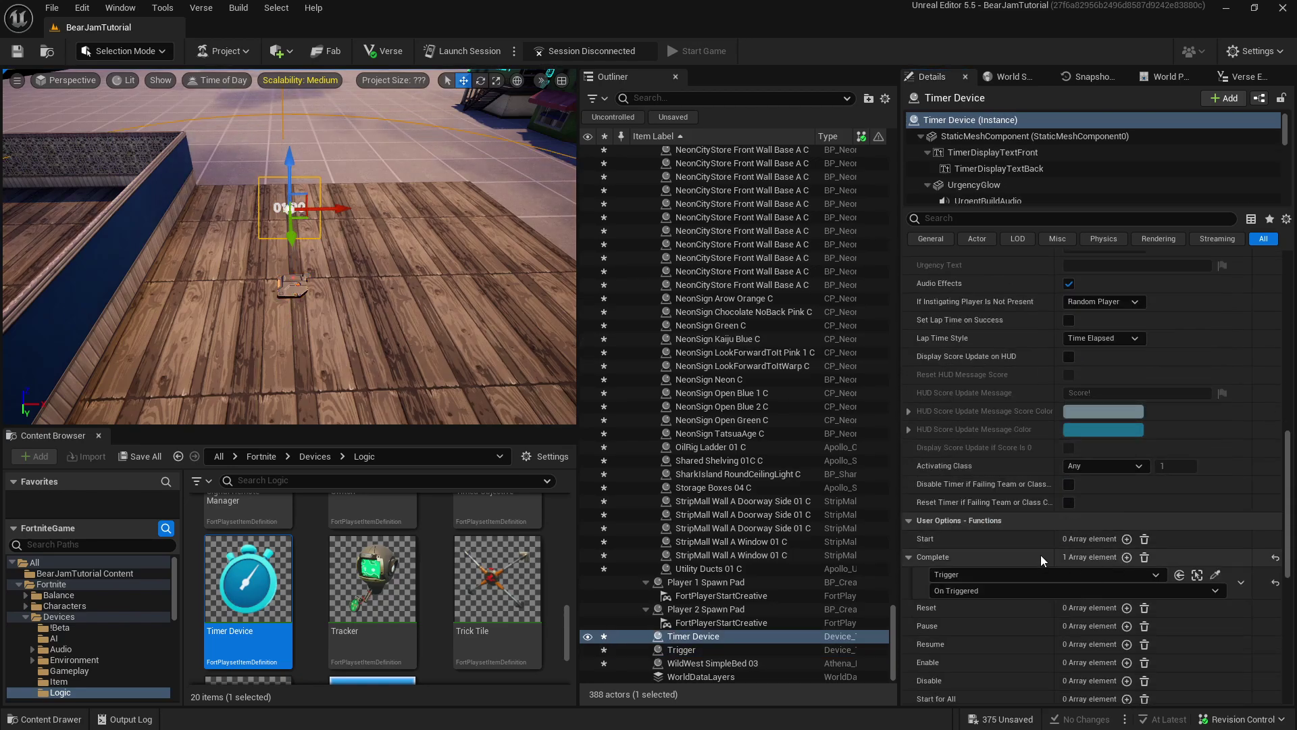
scroll(1041, 554, down, 5)
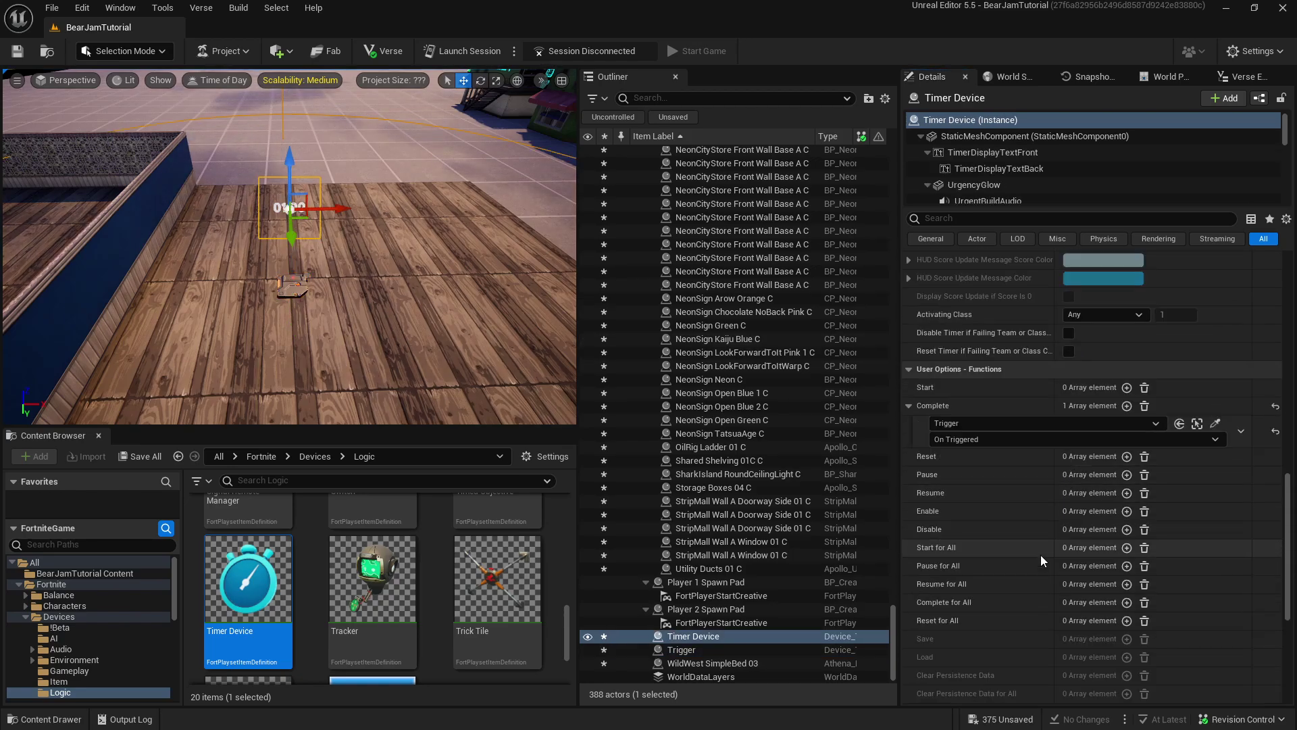
click(1144, 407)
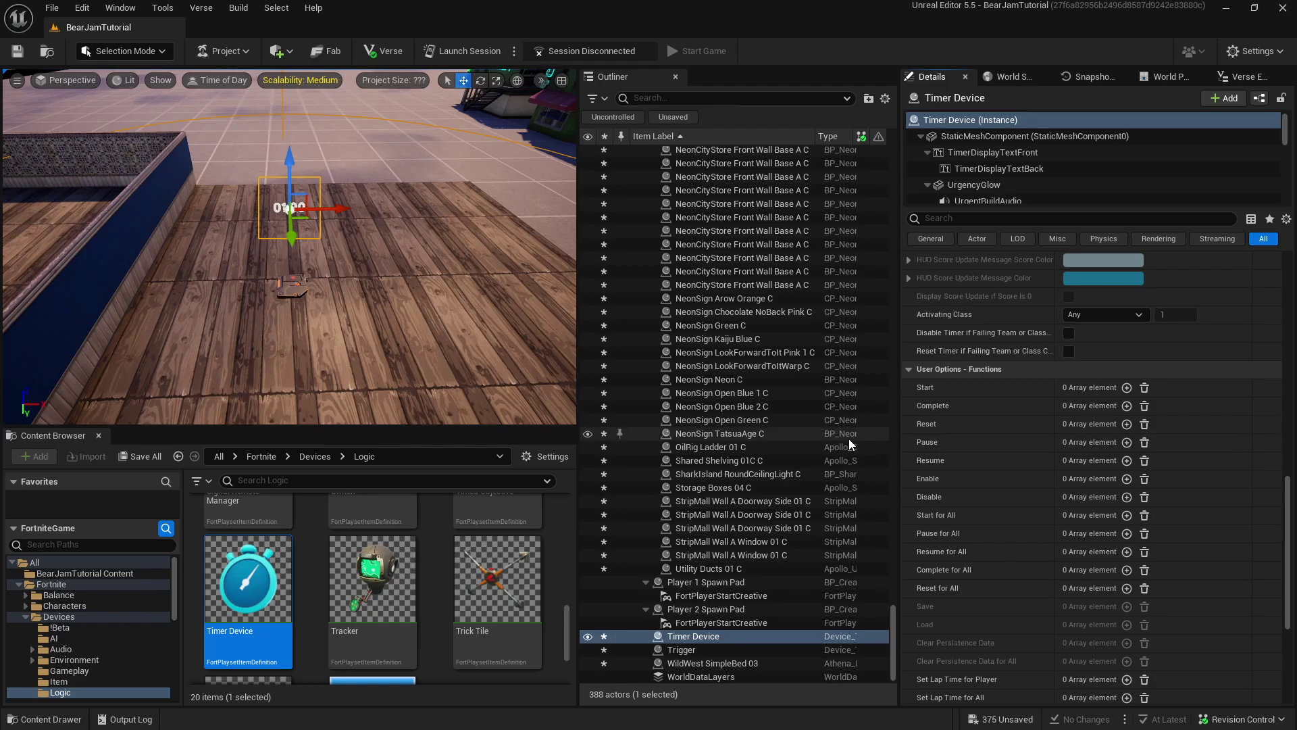
Bind the Trigger device's Trigger function to the Timer Device's On Success event
click(316, 294)
click(295, 286)
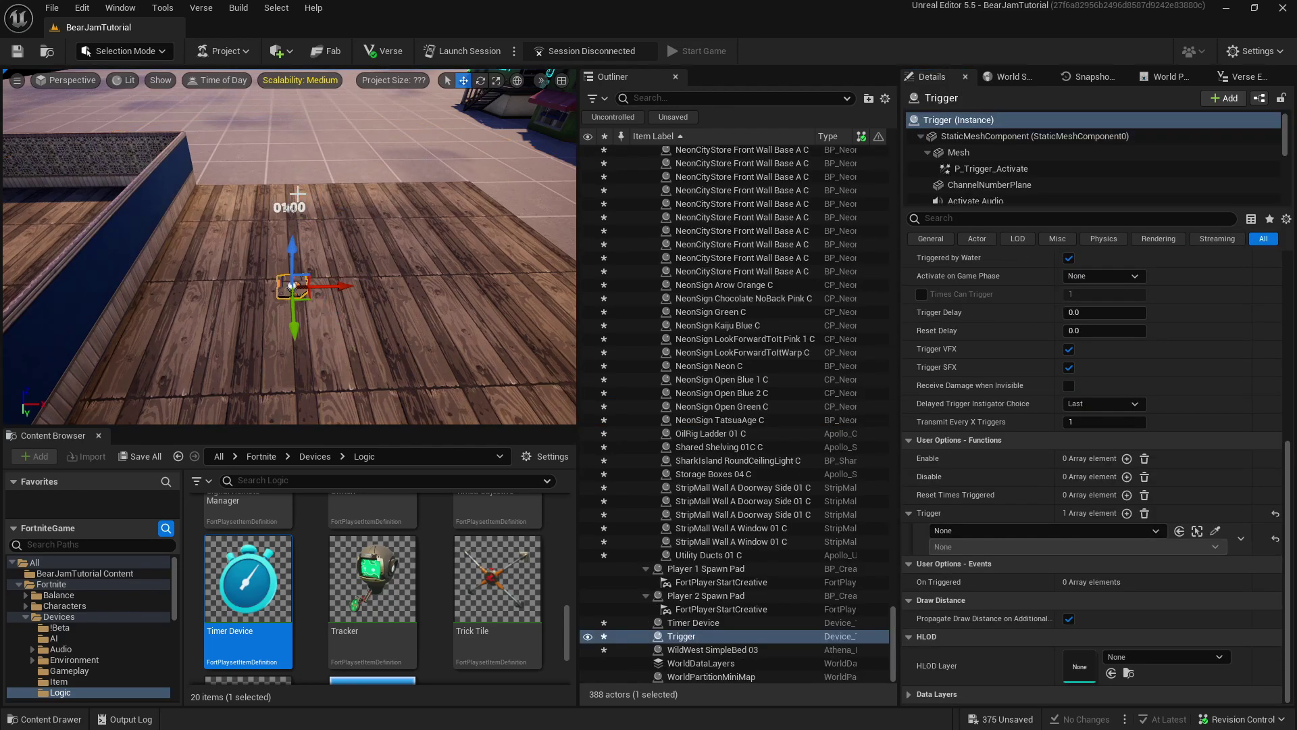
click(1216, 529)
click(290, 207)
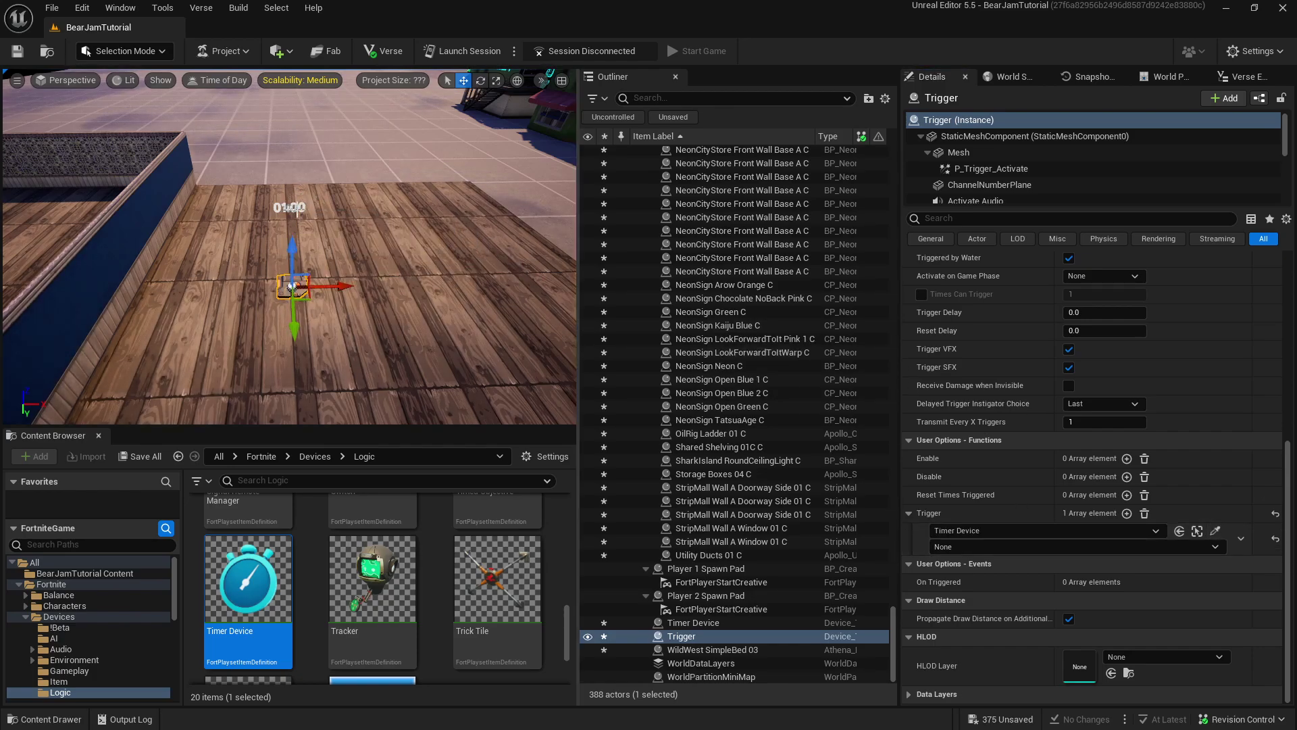
click(966, 546)
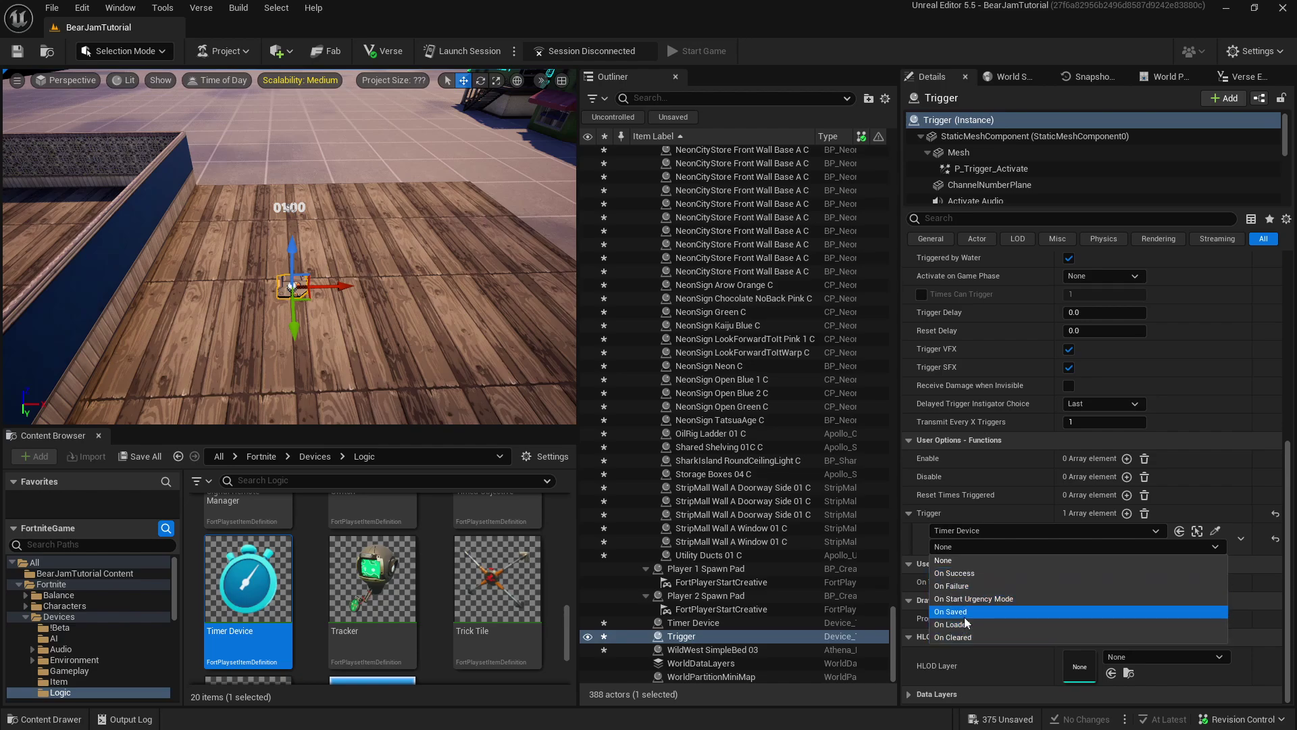
click(980, 572)
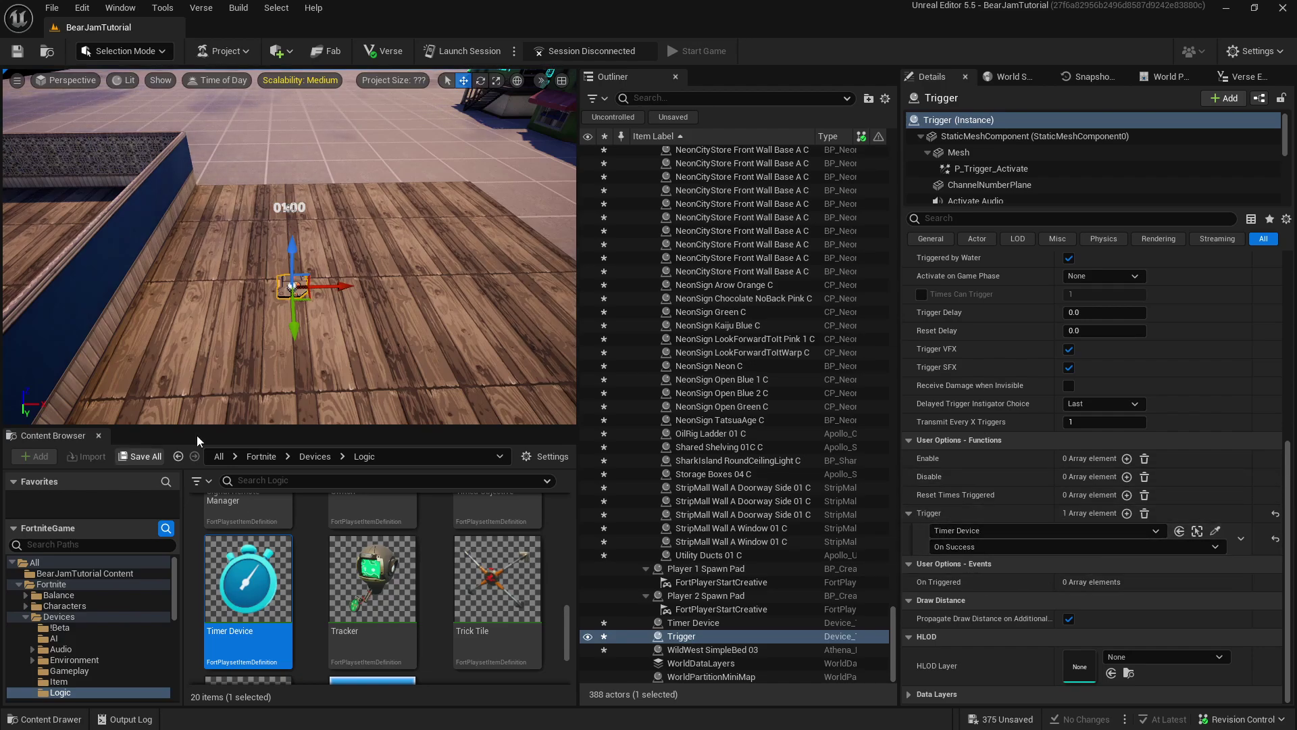
Place a Switch device on the wooden floor beside the timer and raise it, at about X -5368, Y 2992, Z 144
scroll(496, 646, down, 2)
scroll(518, 644, up, 3)
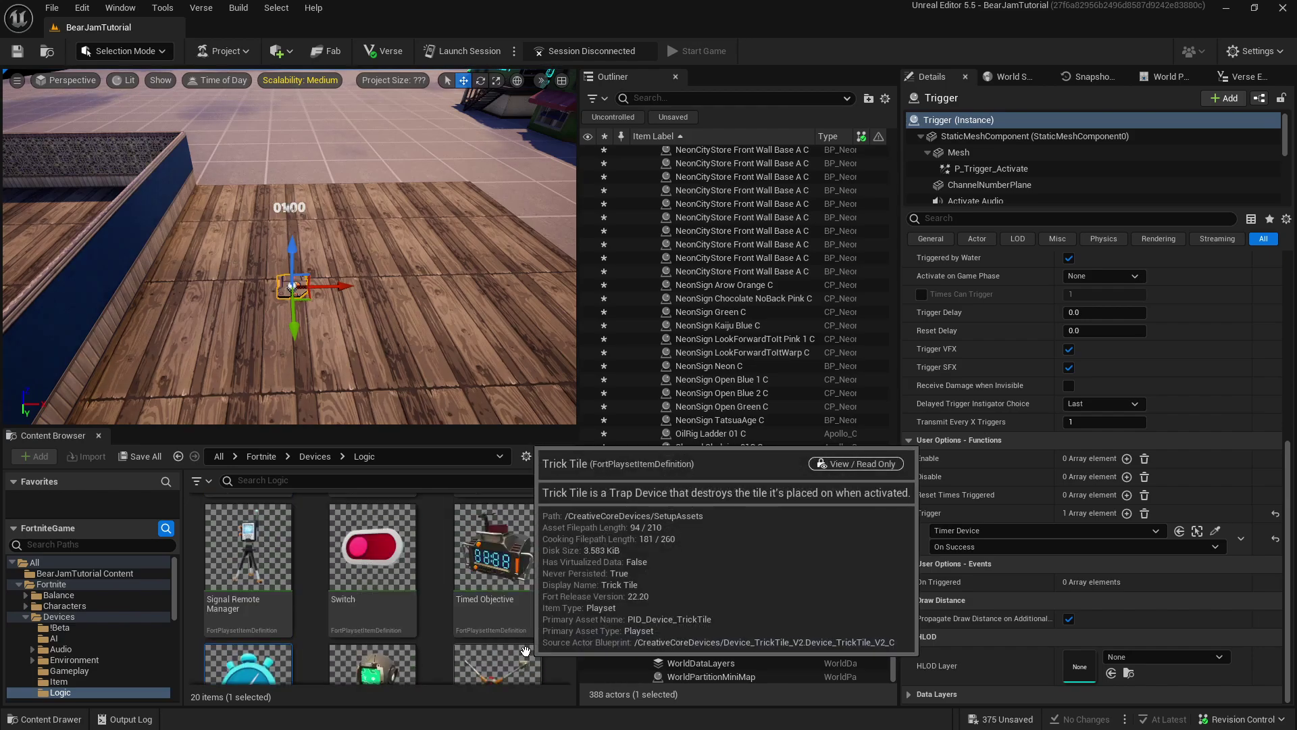
scroll(382, 604, up, 2)
drag(382, 603, 358, 236)
drag(365, 192, 369, 166)
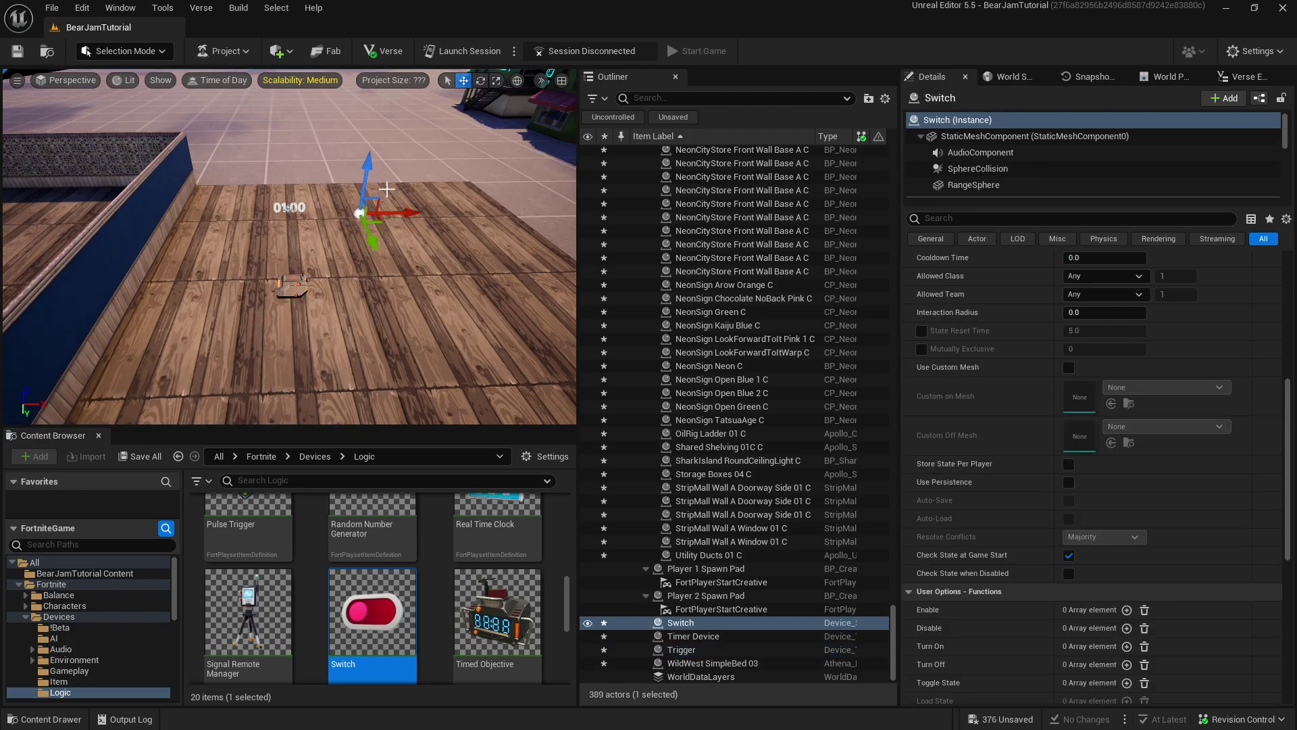
Toggle the switch's Enabled at Game Start off and back on, and turn off Visible During Game
scroll(1079, 502, up, 6)
scroll(1080, 504, up, 5)
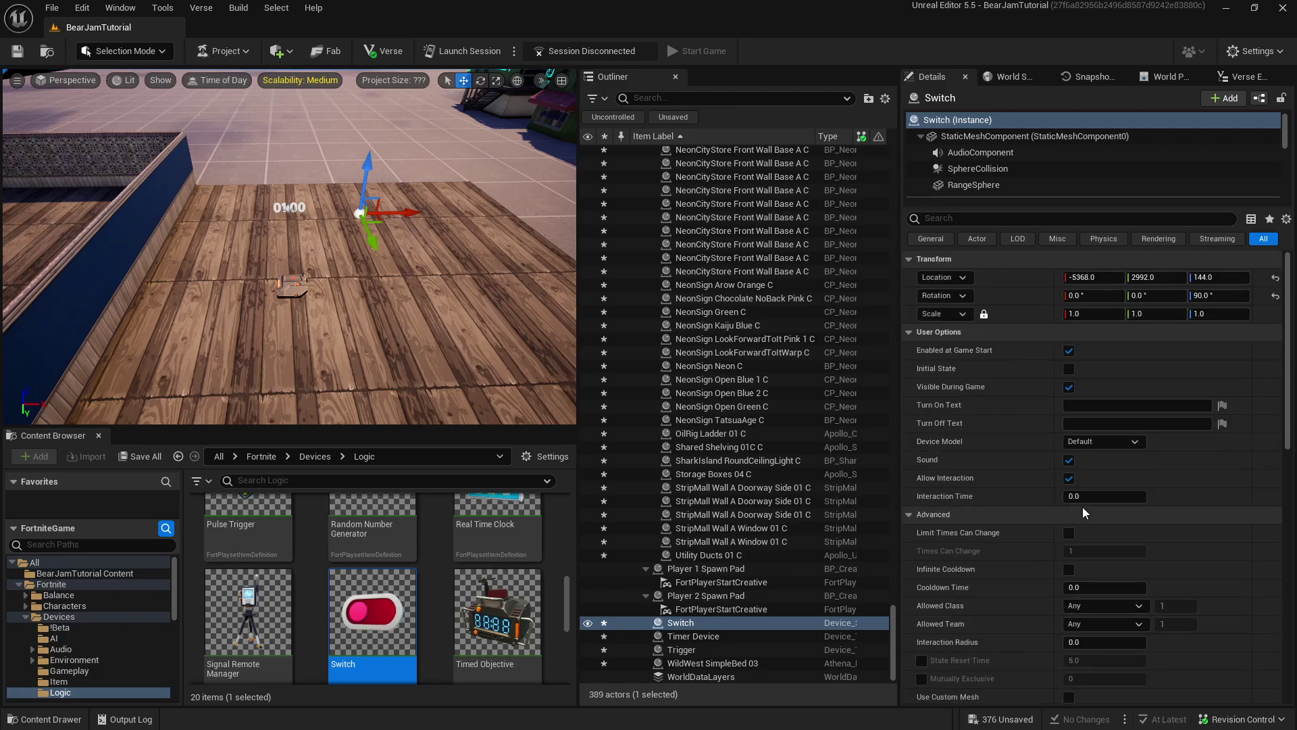
click(1069, 352)
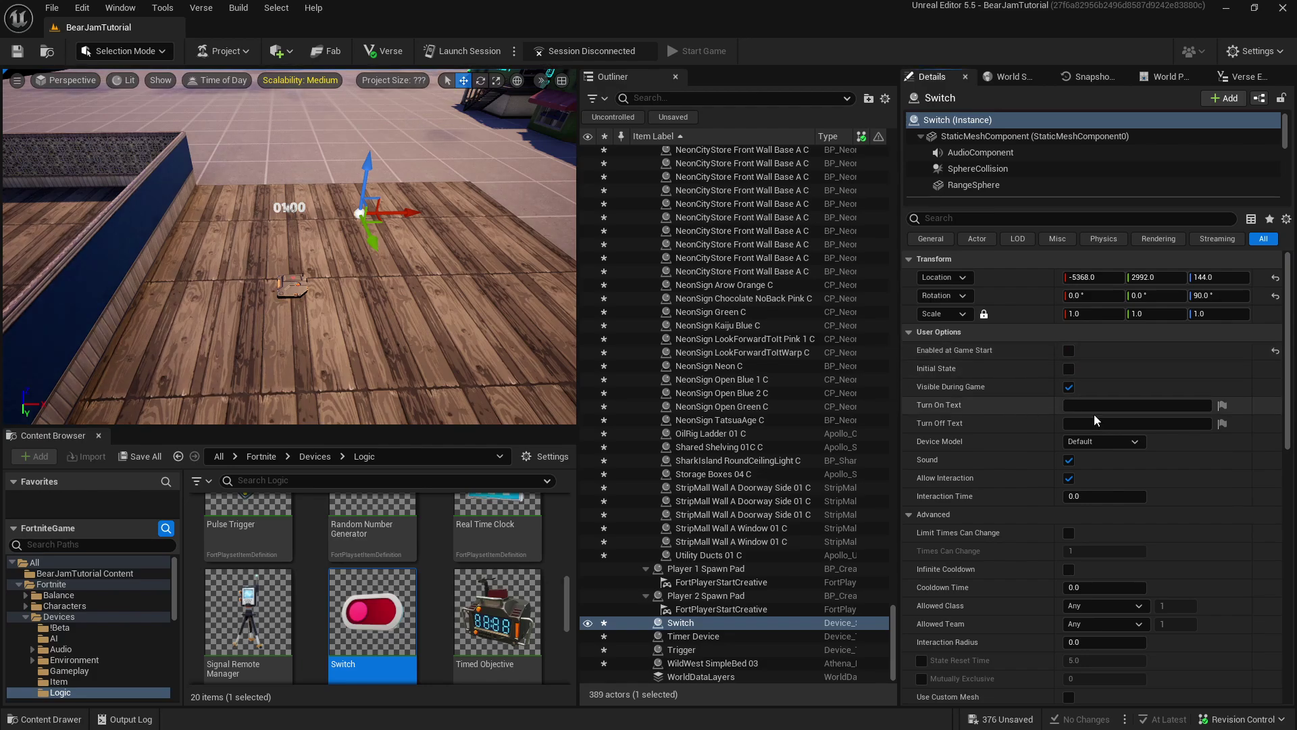
click(1069, 386)
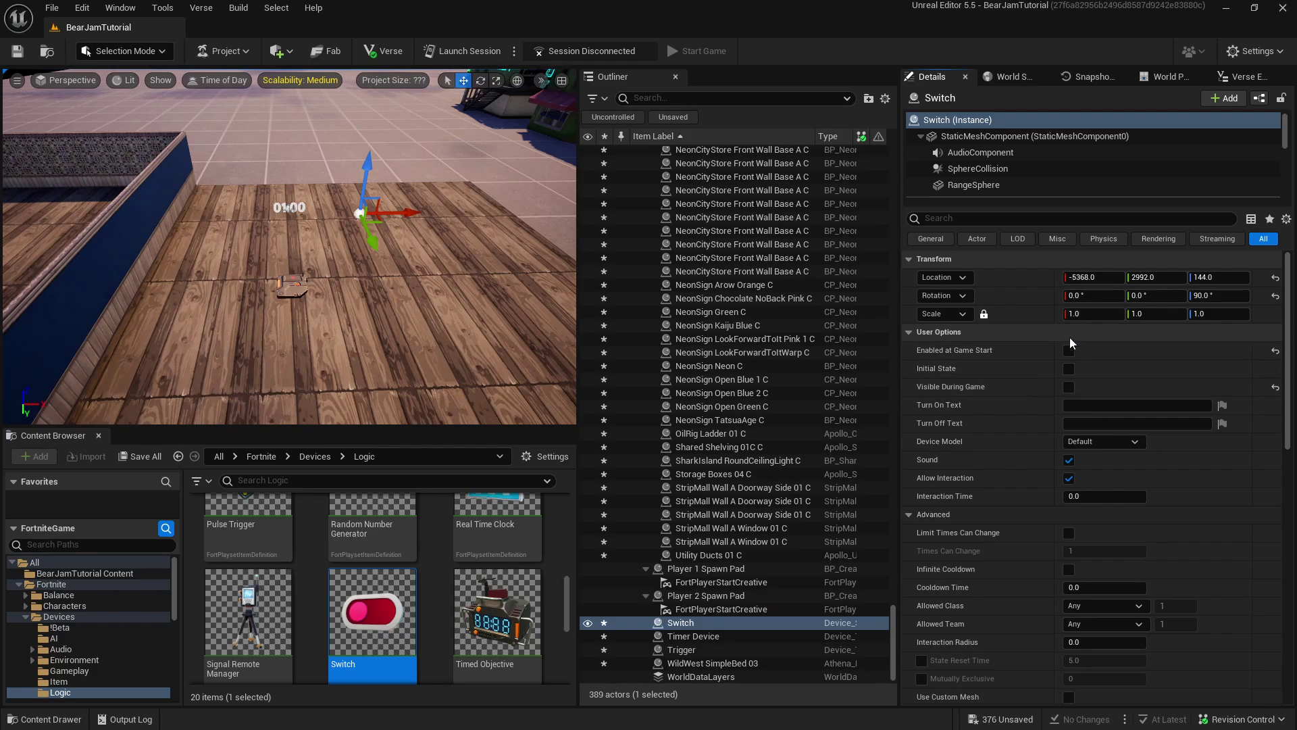
click(1068, 350)
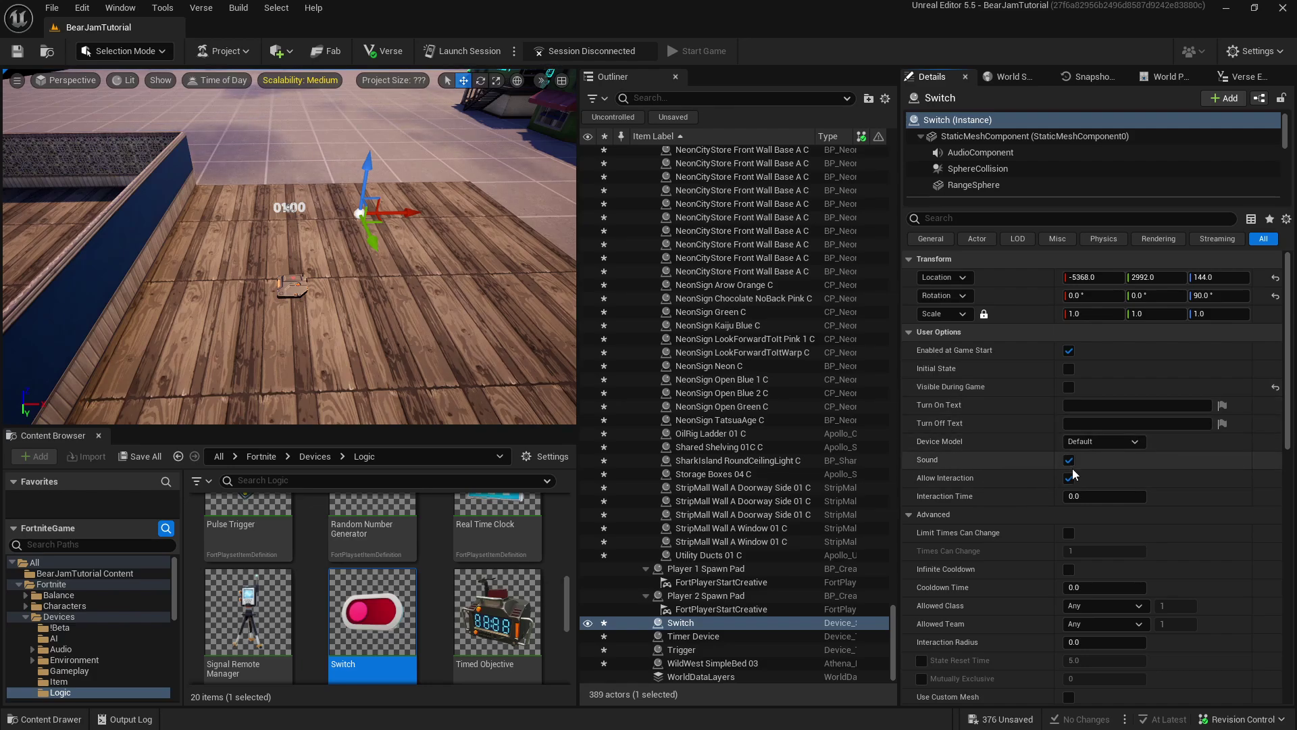
Examine the switch's advanced options and its available functions and events
scroll(1034, 446, down, 2)
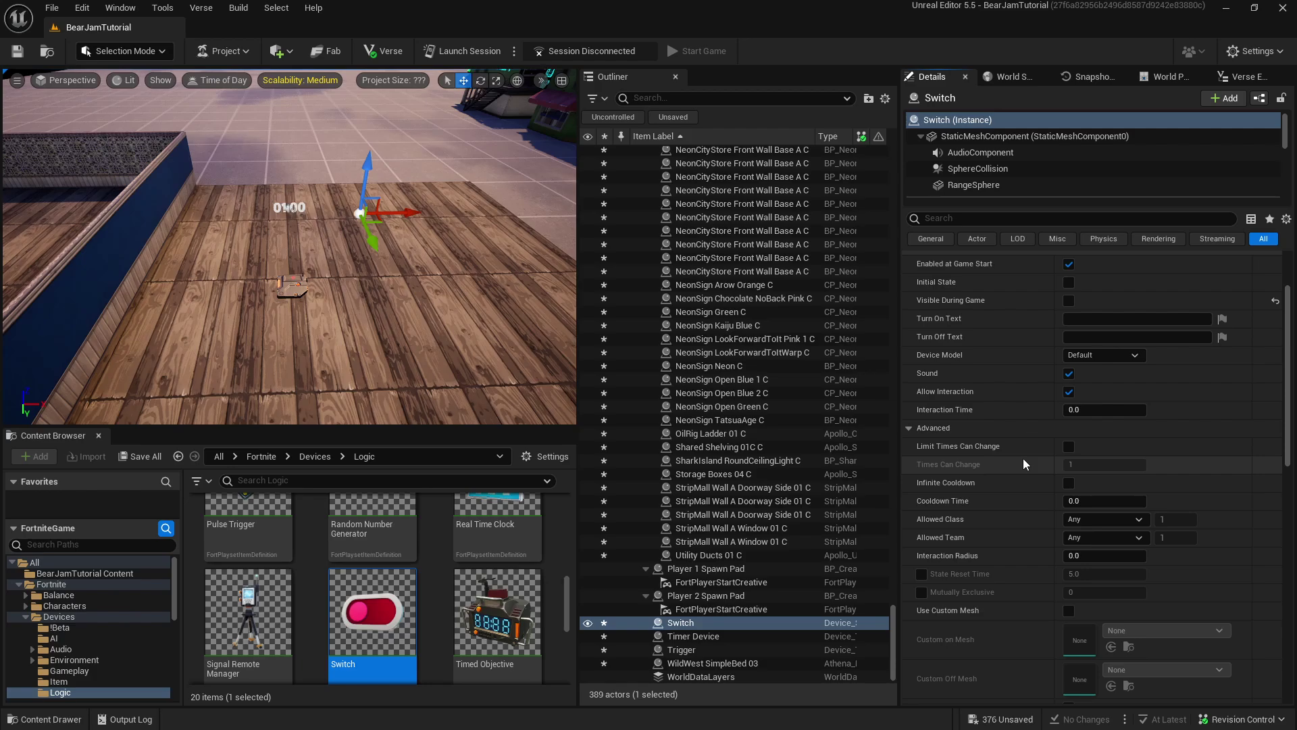
scroll(1081, 475, down, 10)
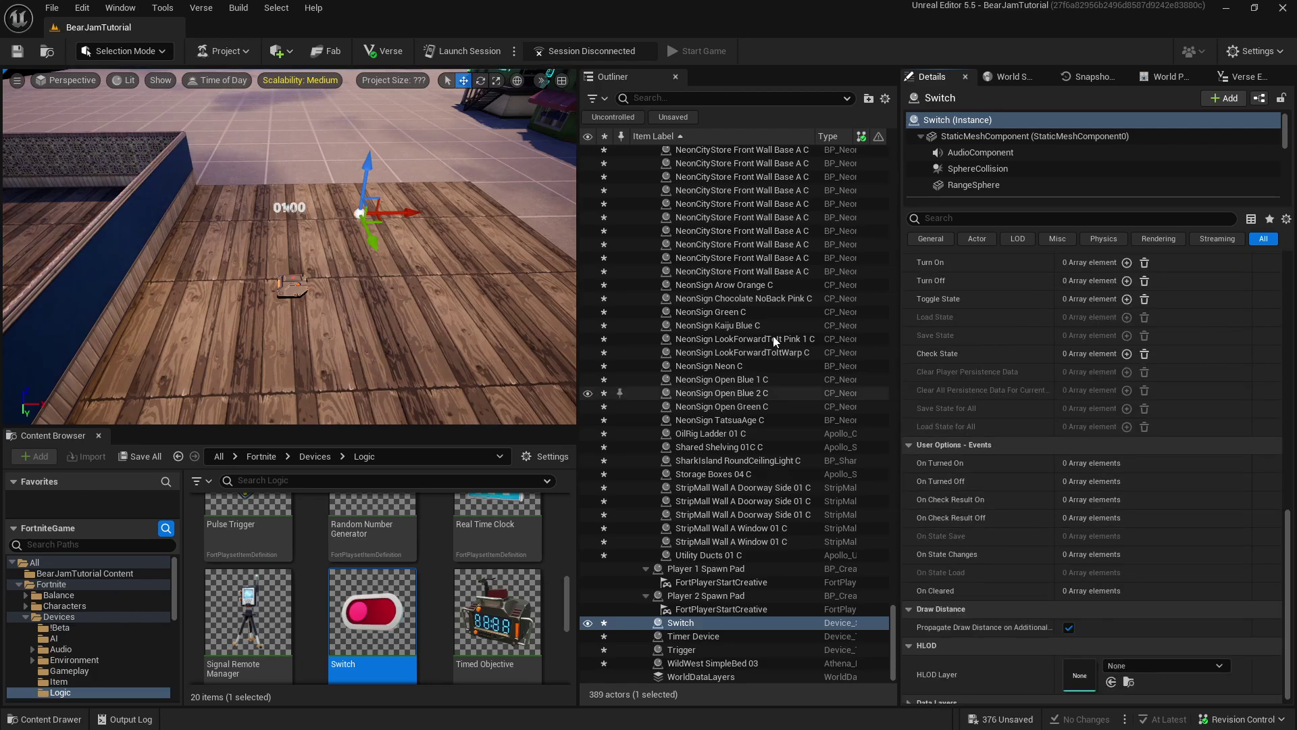
scroll(1128, 559, up, 3)
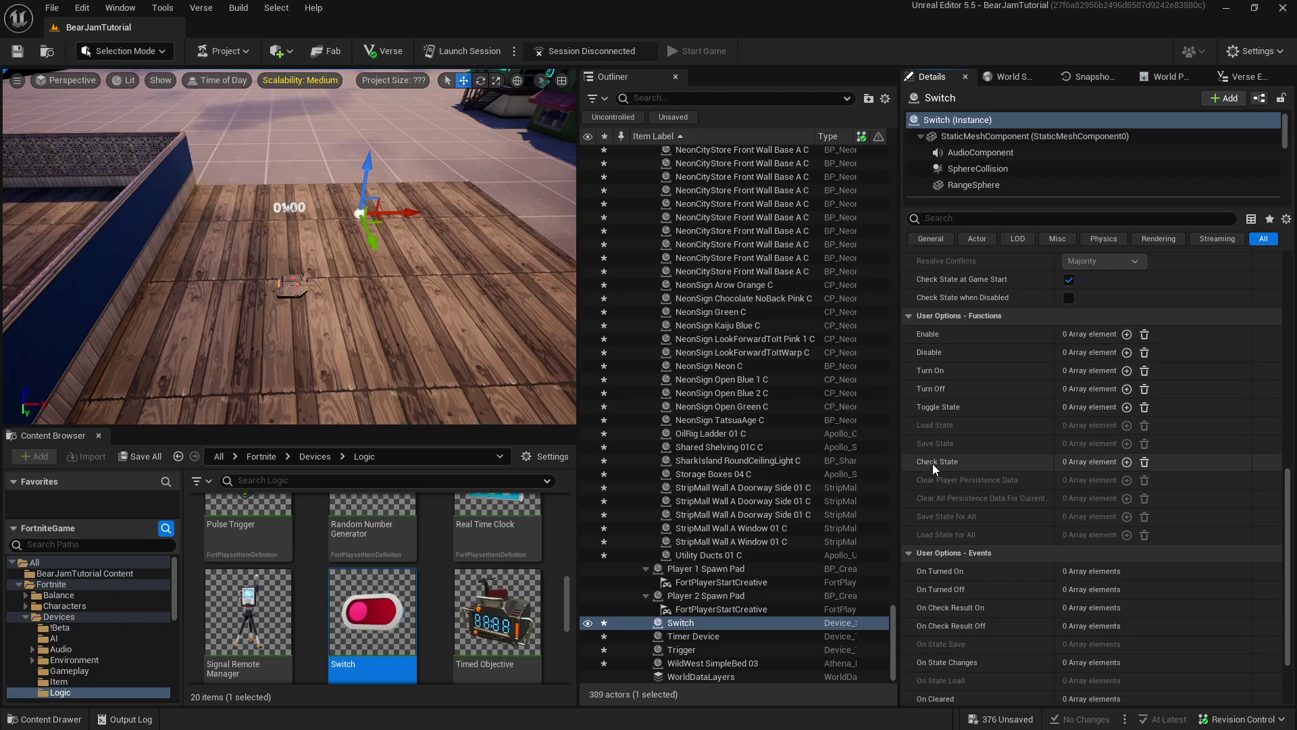
Add a binding to the Switch's Toggle State function so the Trigger's On Triggered event fires it
click(1127, 407)
click(980, 424)
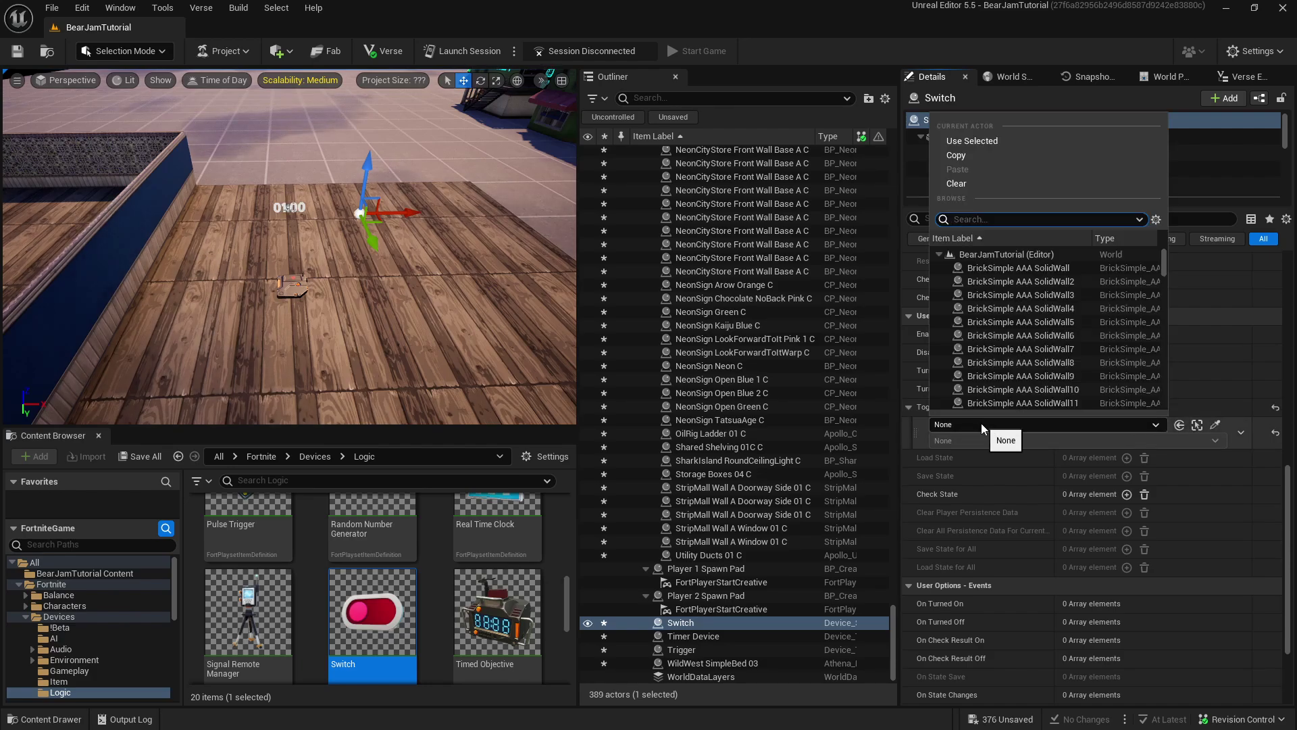
click(977, 425)
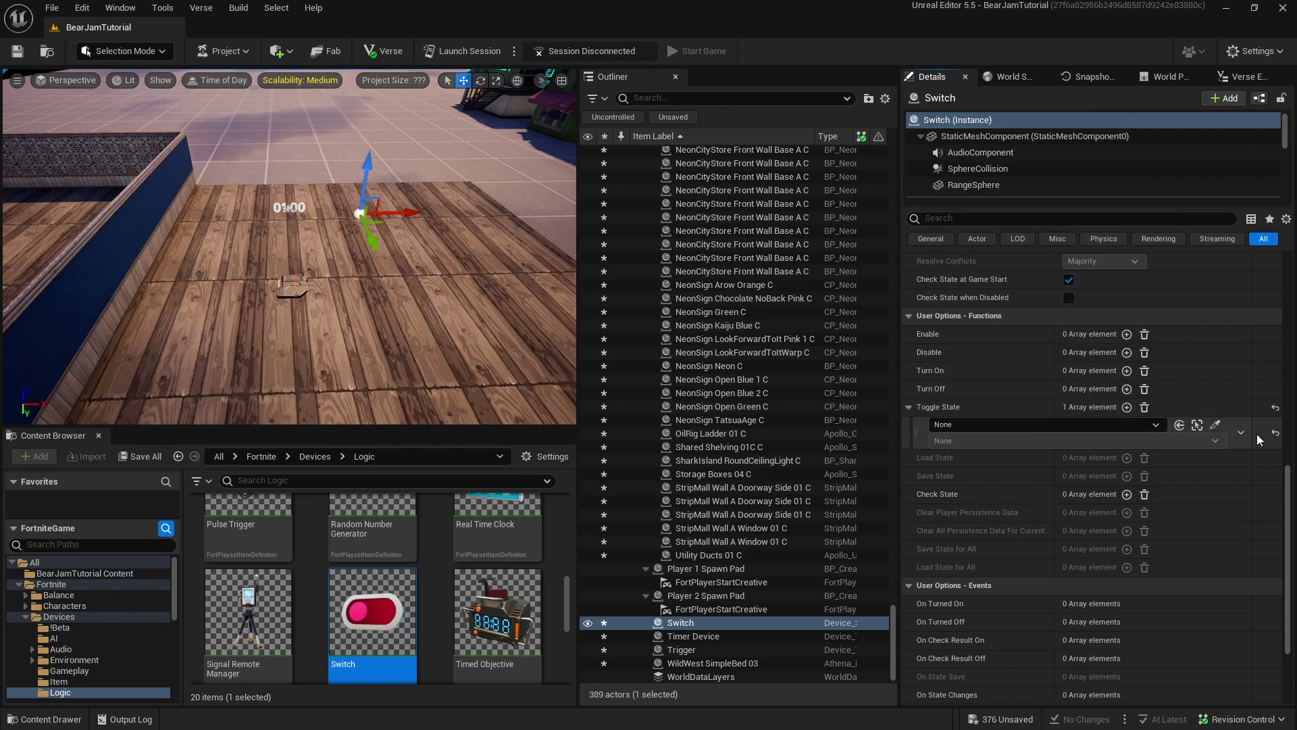
click(1216, 425)
click(293, 286)
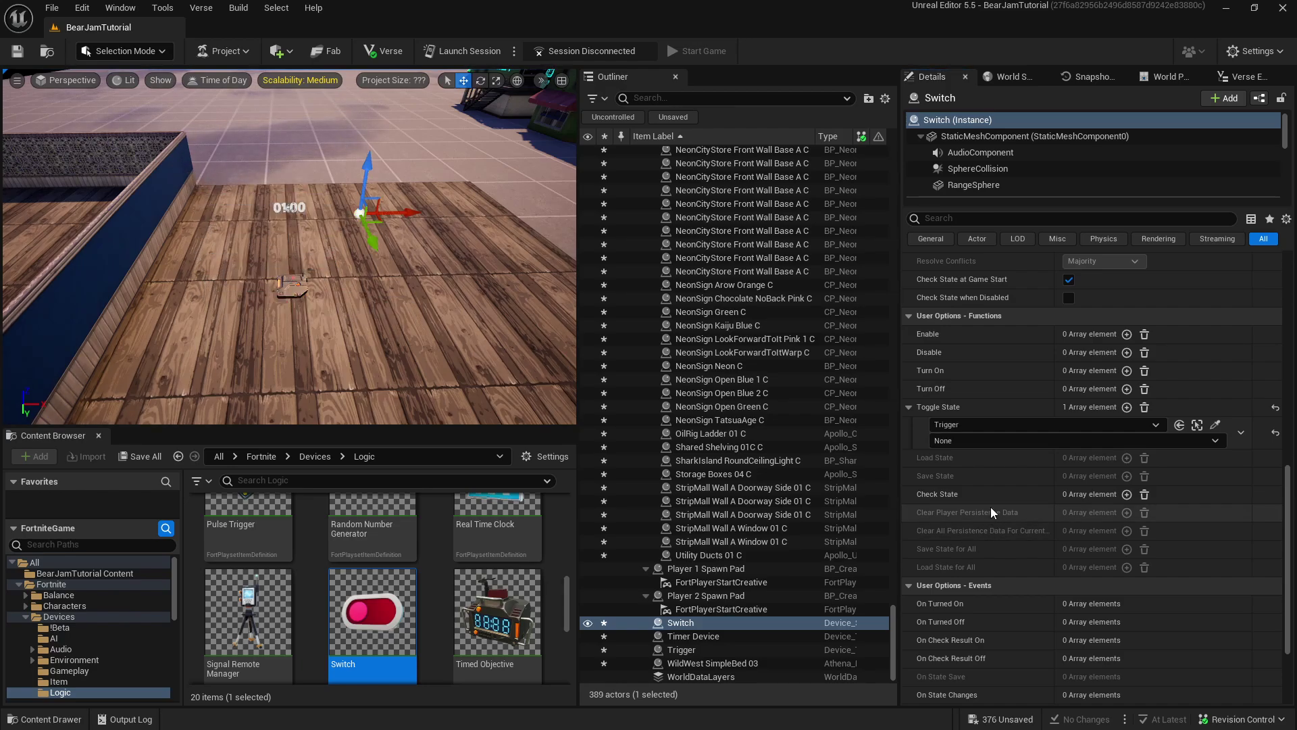
click(967, 440)
click(963, 469)
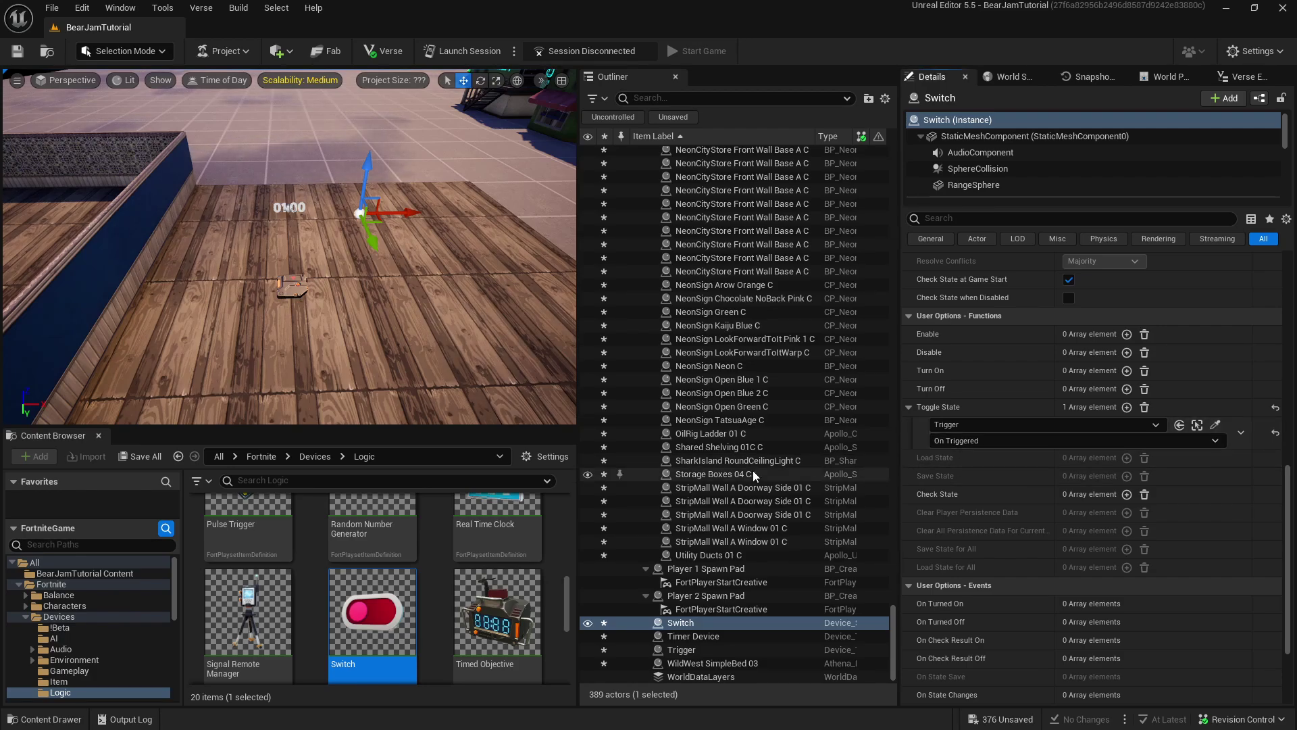
Review the Timer Device, Trigger and Switch settings and how their functions and events are bound to each other
click(693, 636)
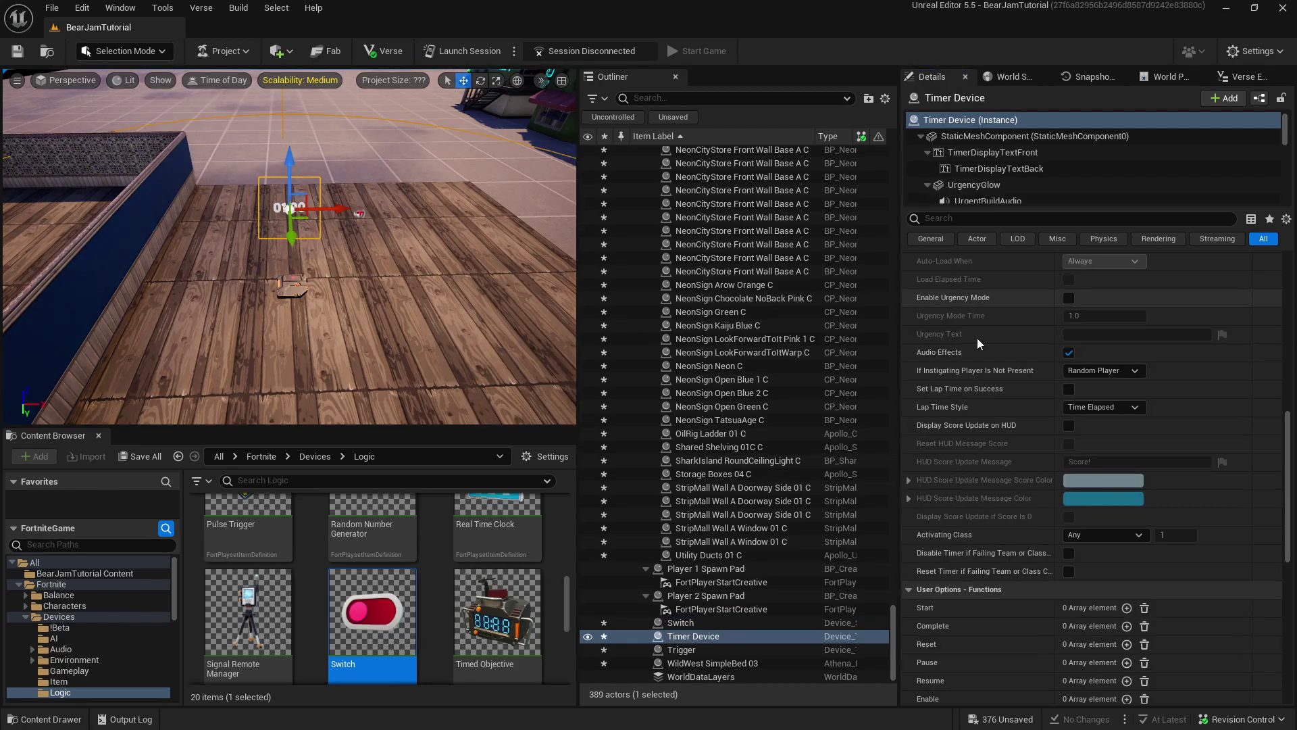
click(361, 214)
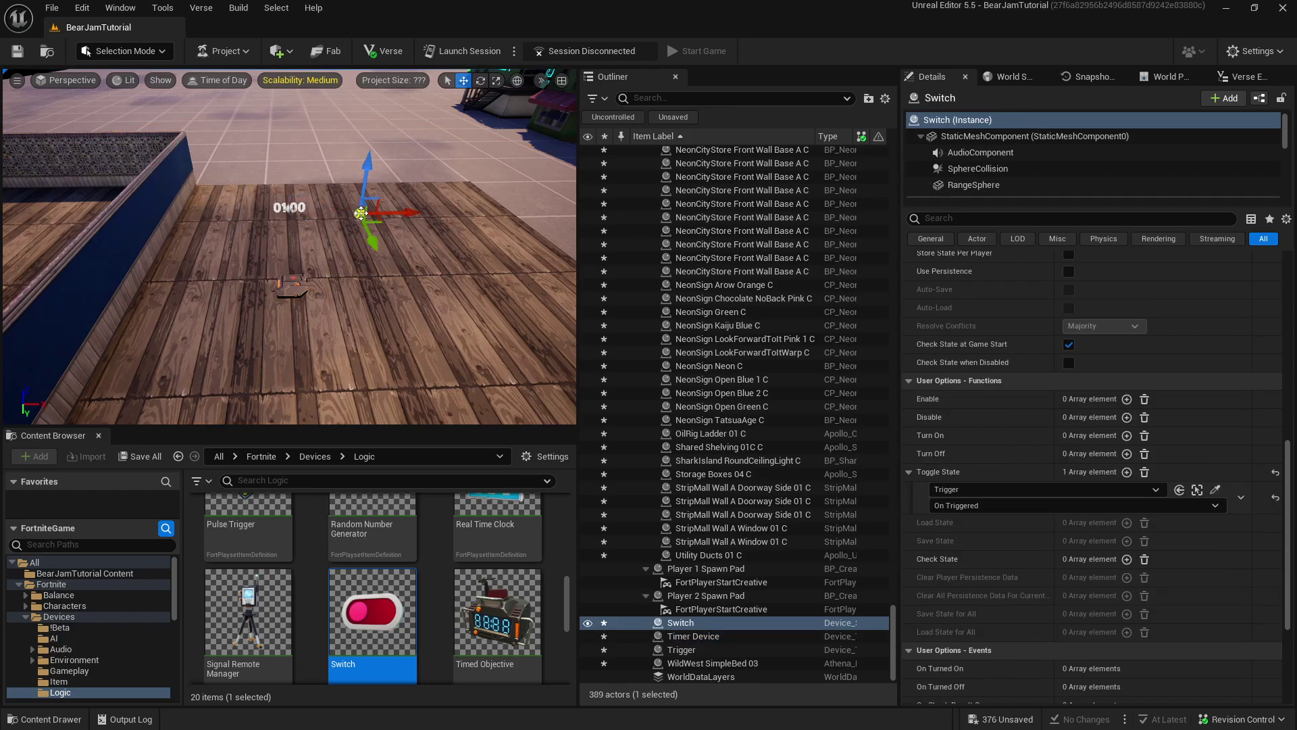
click(293, 285)
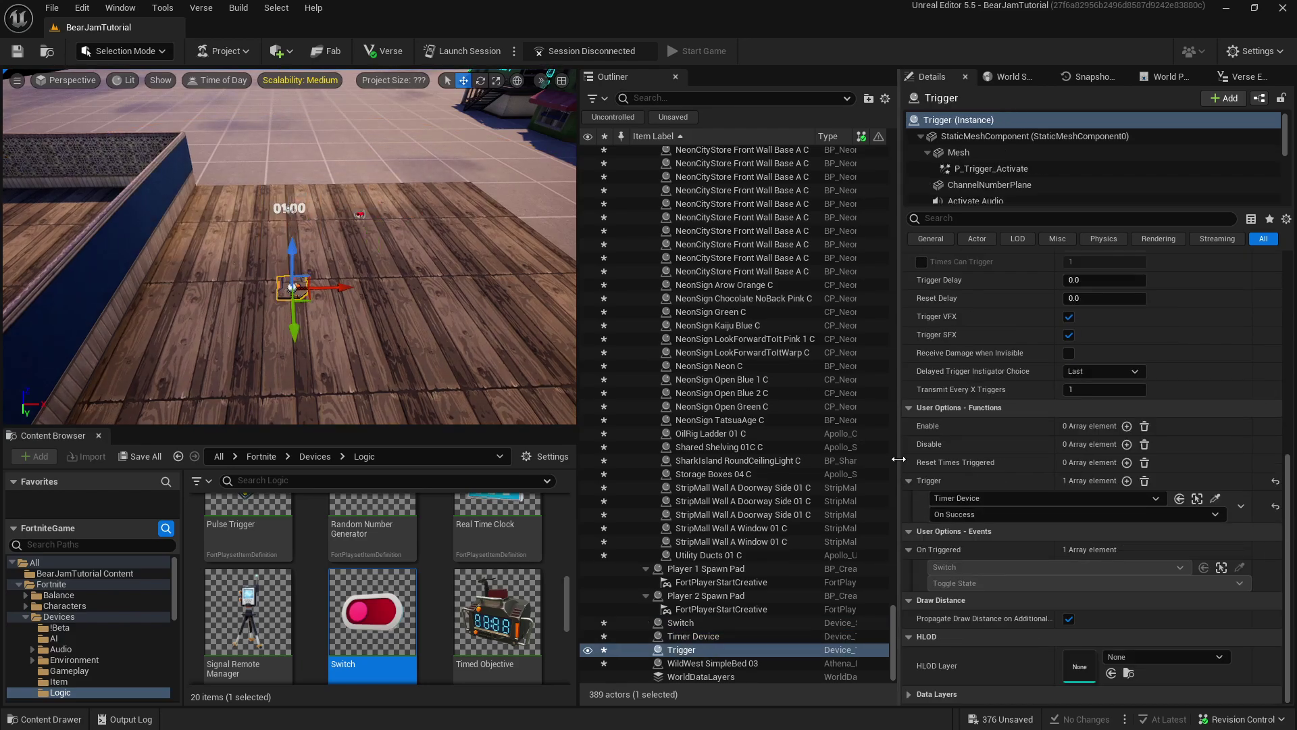
click(289, 209)
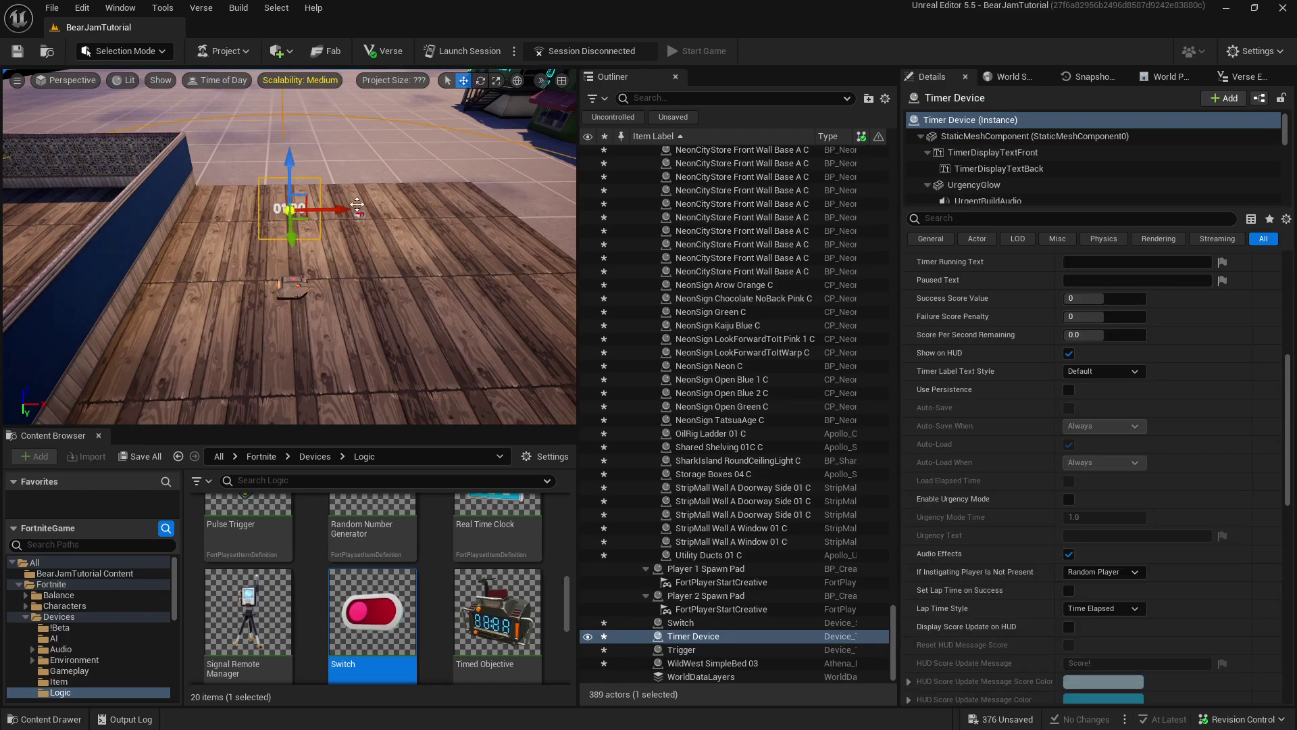
scroll(1077, 412, up, 8)
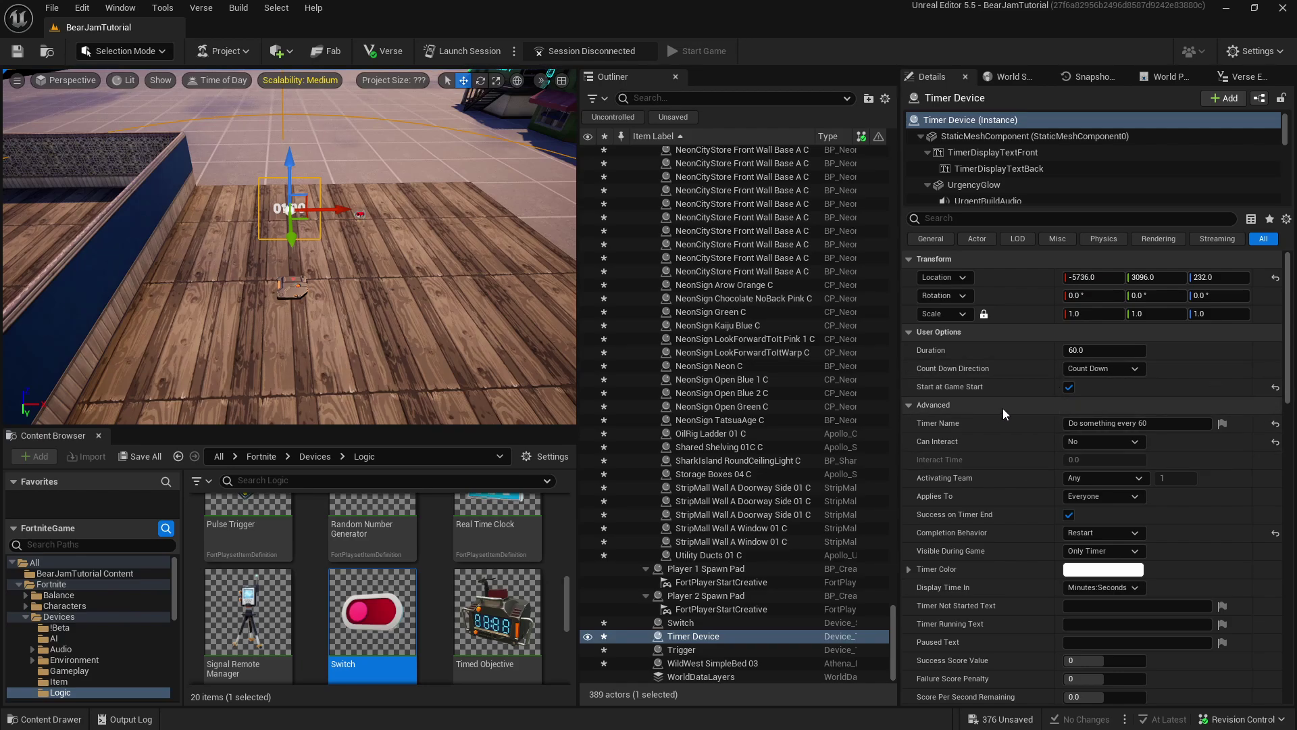
click(293, 282)
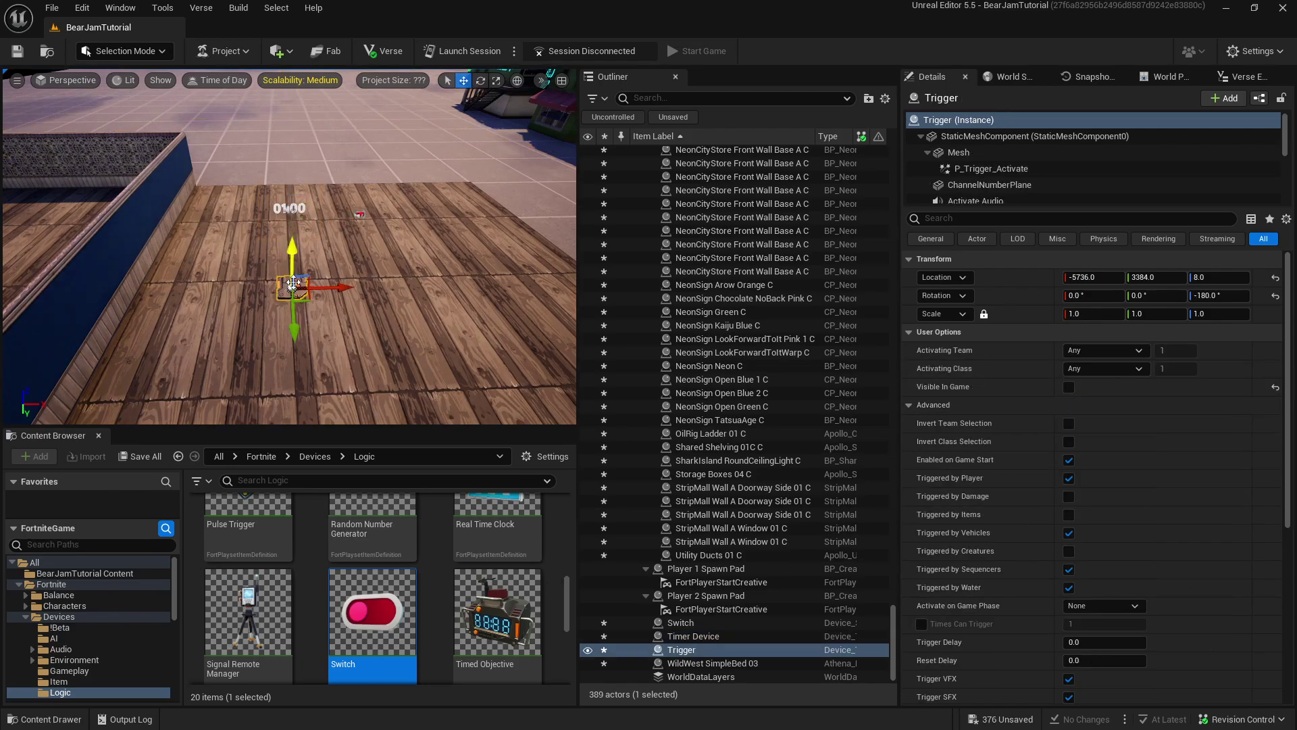
scroll(1119, 536, down, 10)
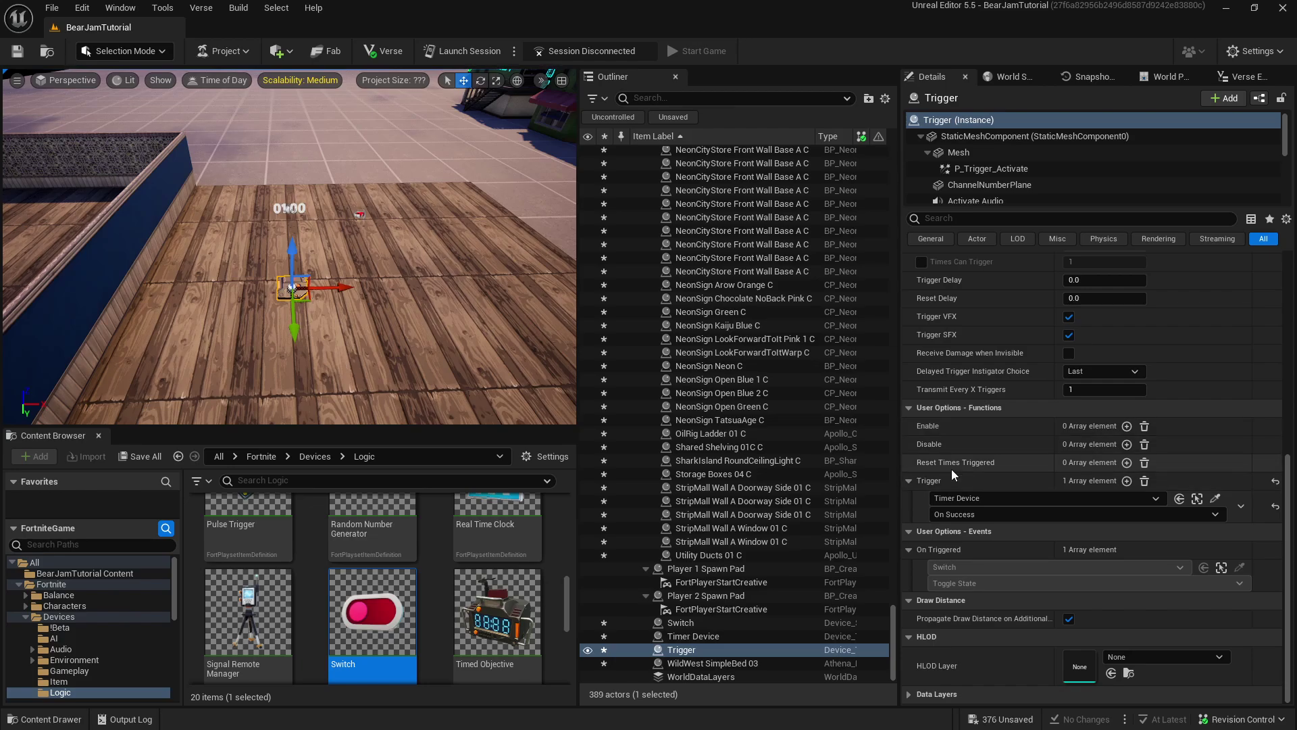
click(356, 215)
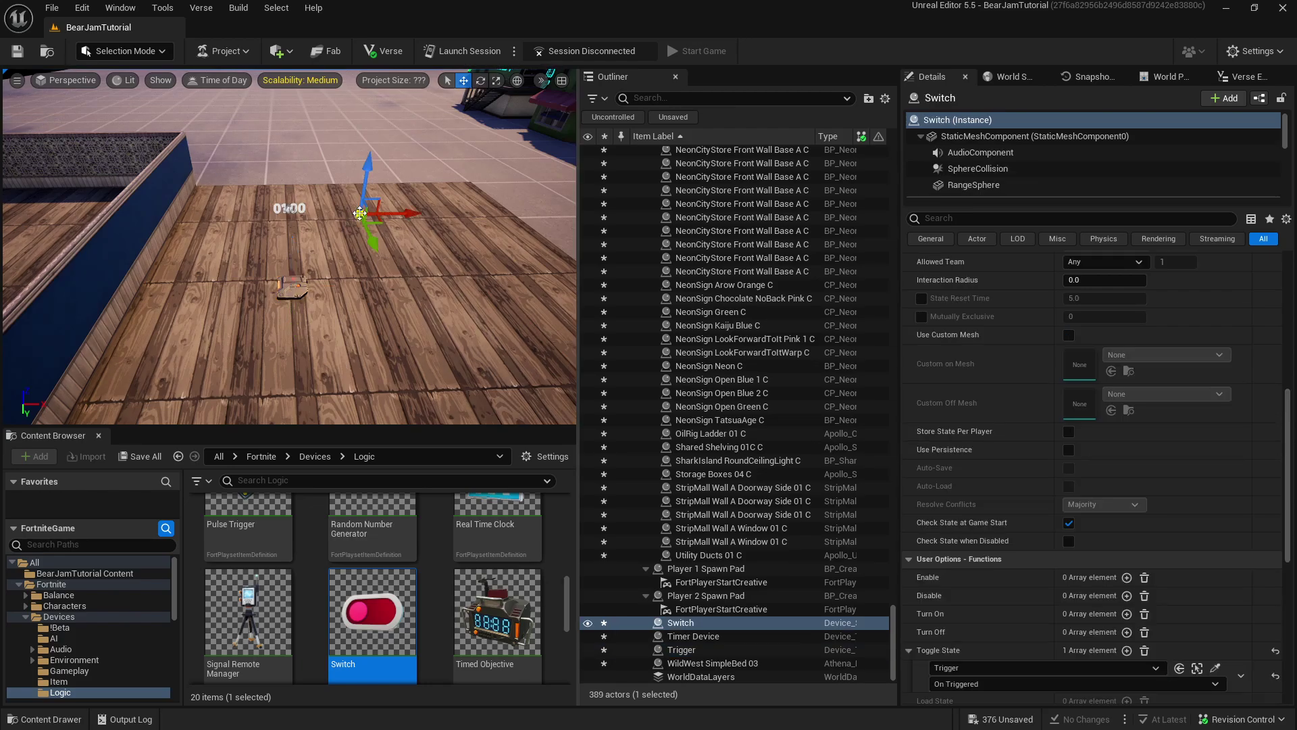
scroll(950, 448, down, 4)
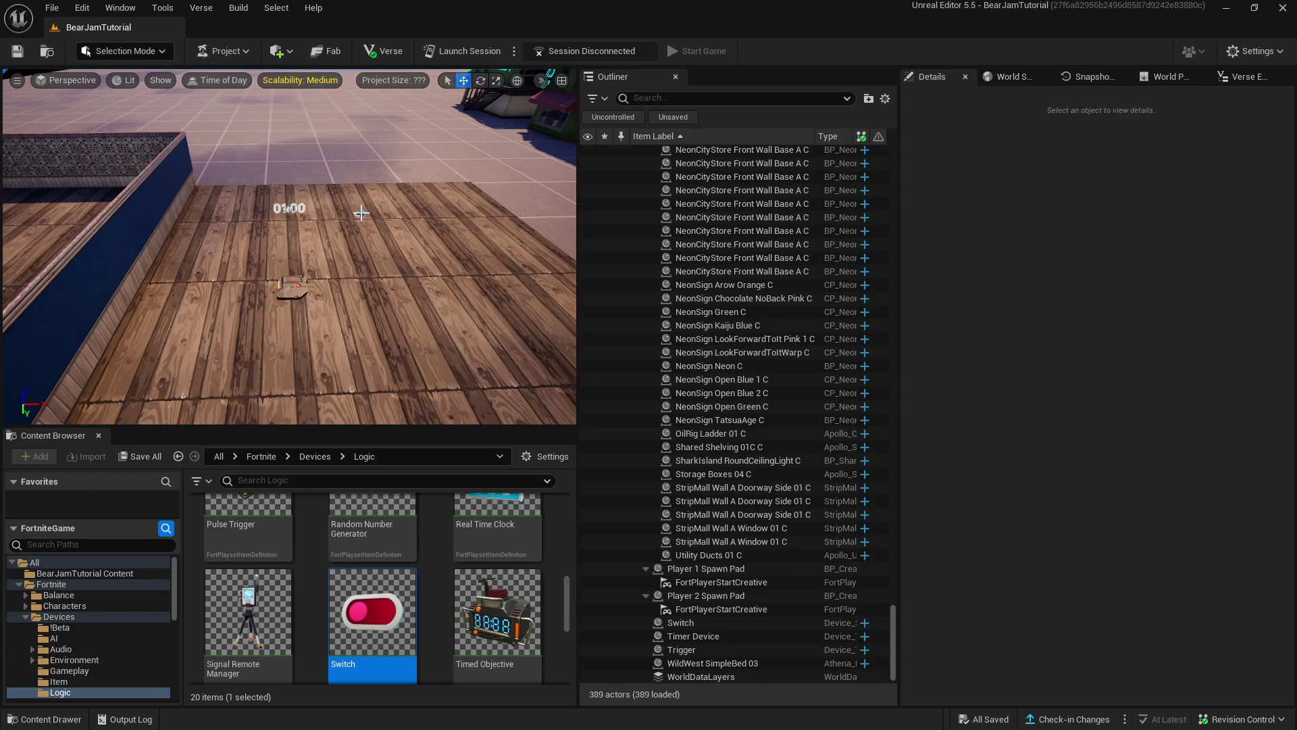
click(360, 213)
click(291, 213)
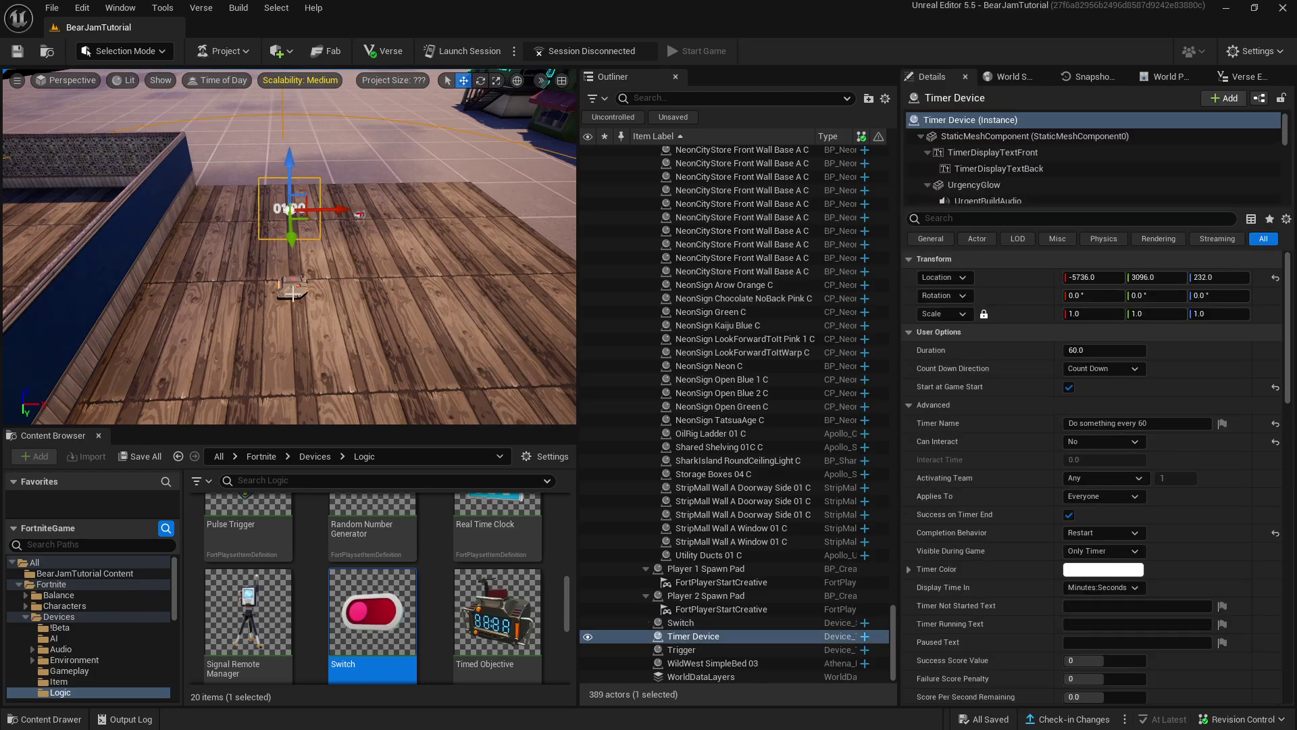
click(292, 292)
click(294, 209)
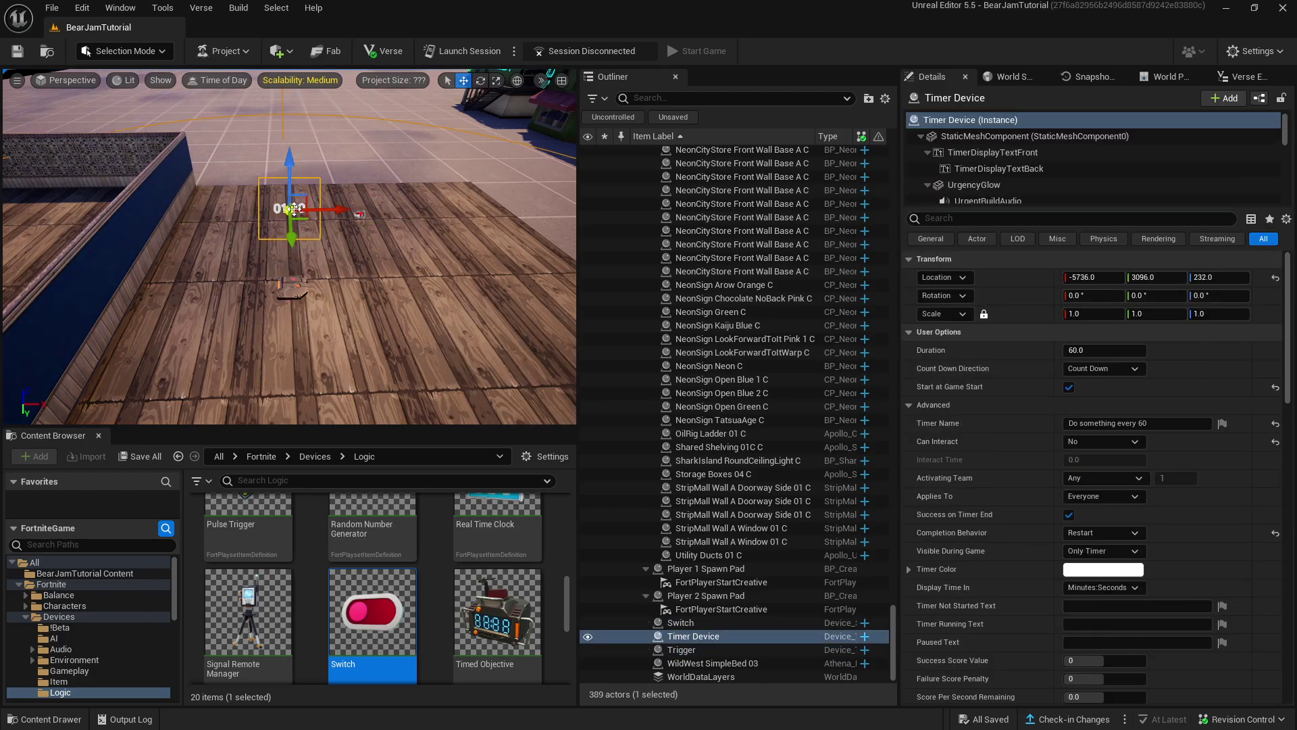
click(360, 214)
click(287, 286)
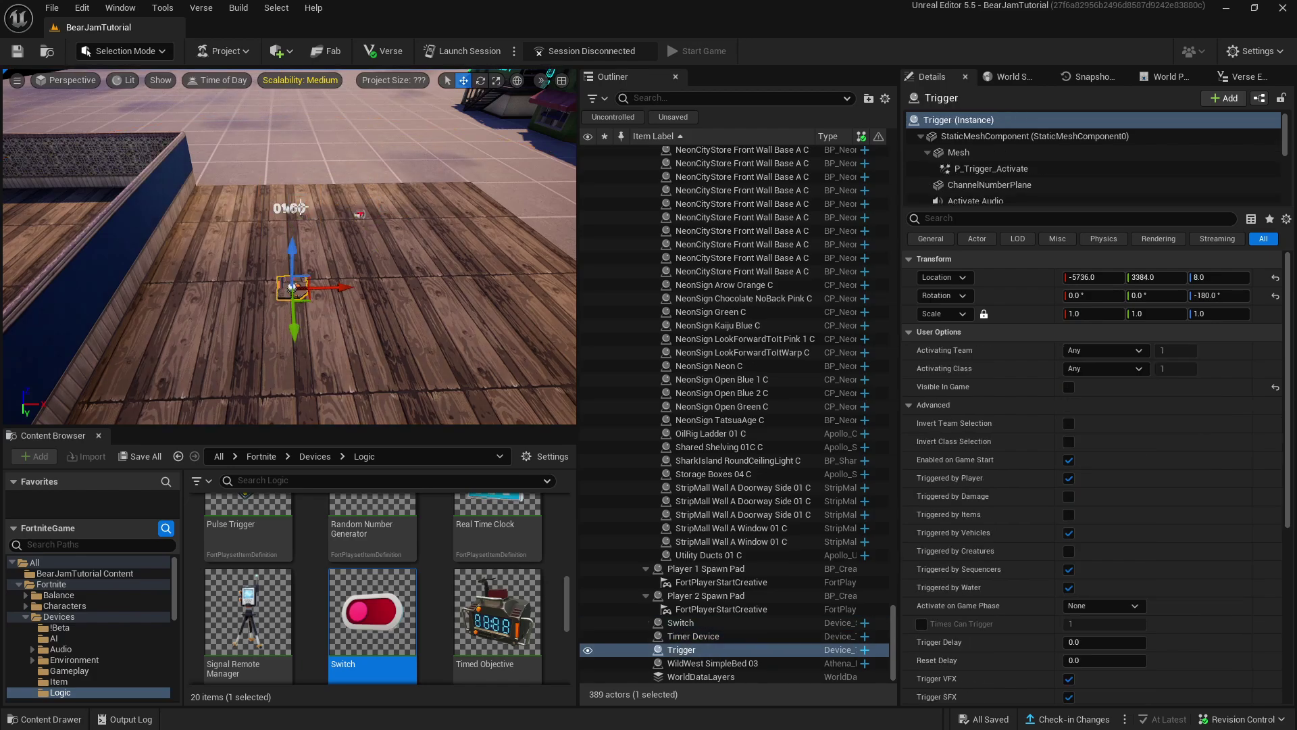
click(284, 223)
Raise the Switch device in the level to a Z location of 184
click(366, 215)
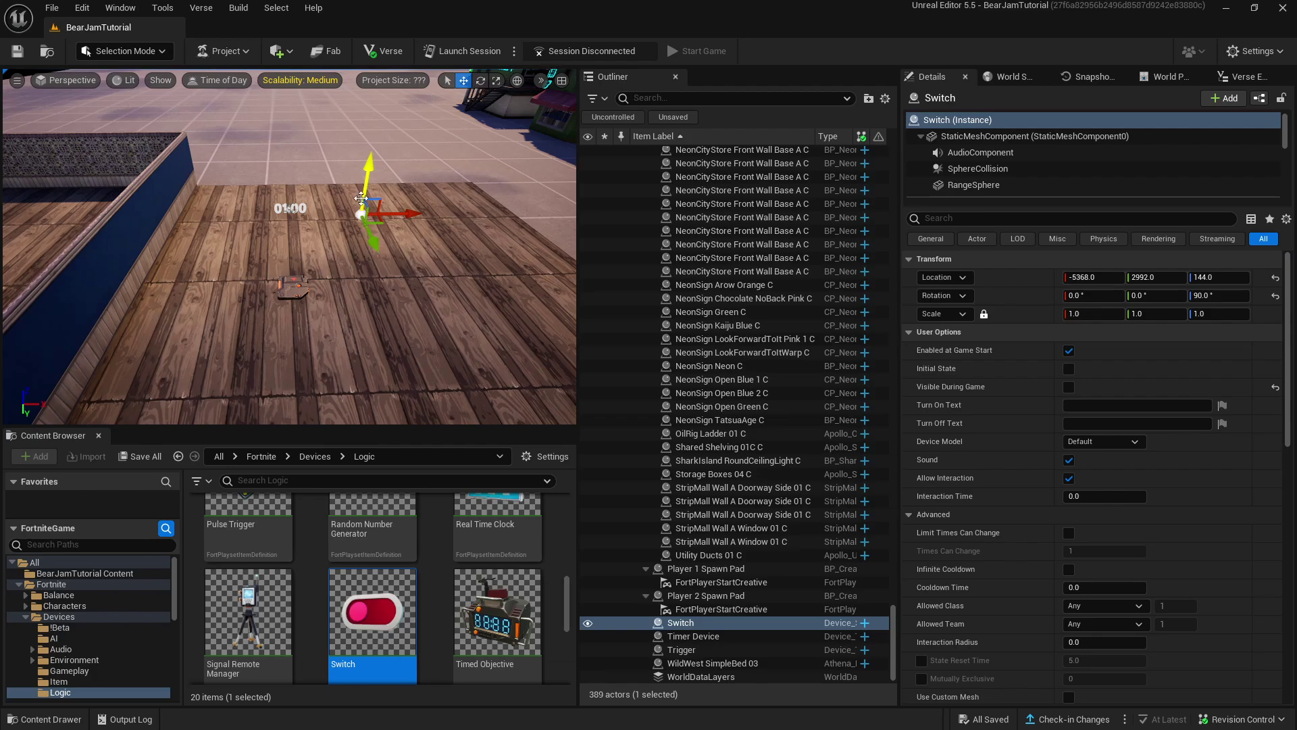
drag(367, 177, 369, 169)
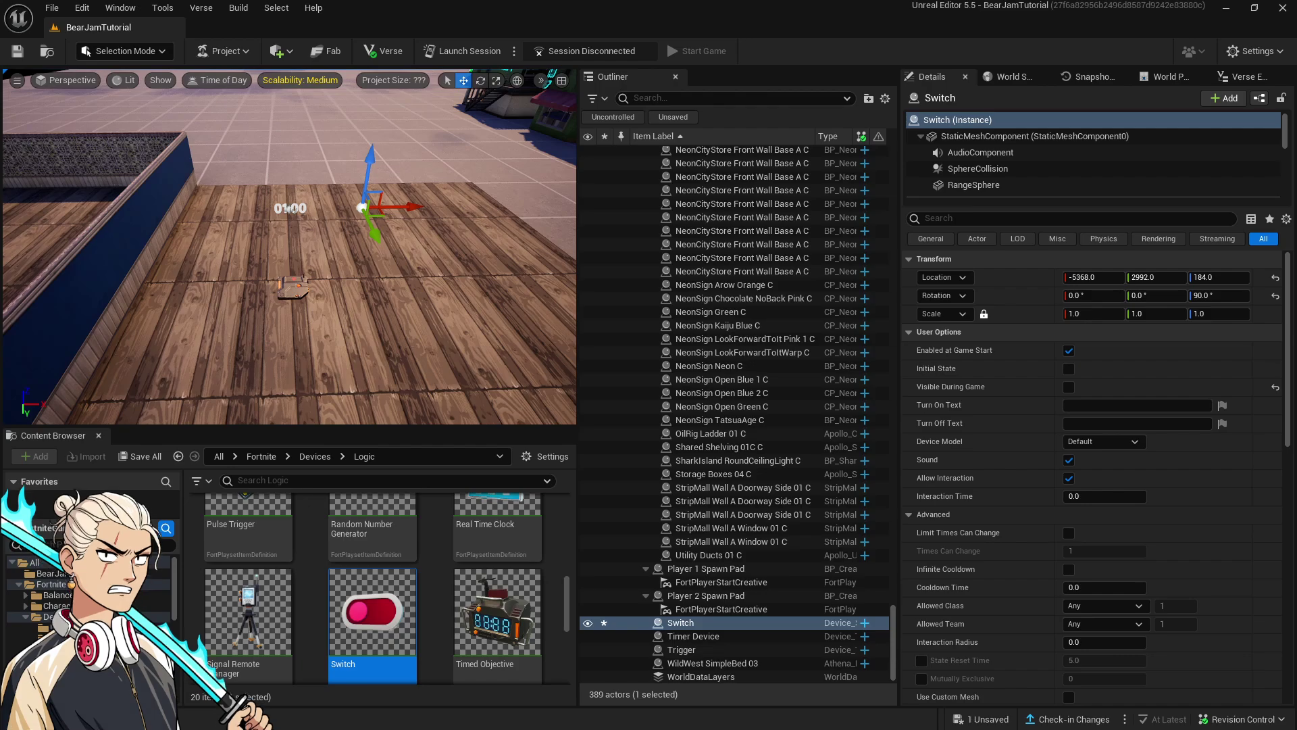
Look through the devices in the Logic folder, including Real Time Clock, Input Trigger, Conditional Button and Prop Mover
scroll(444, 633, up, 1)
scroll(444, 634, up, 1)
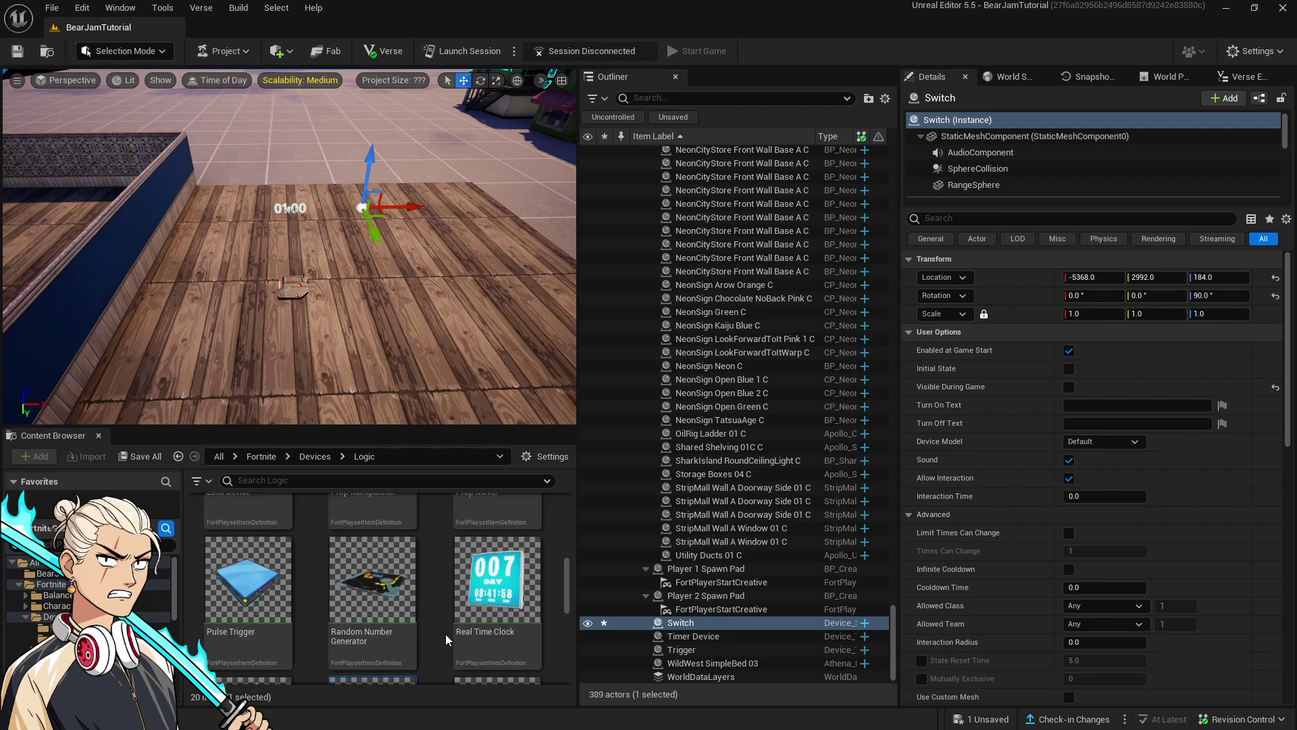
mouse_move(527, 626)
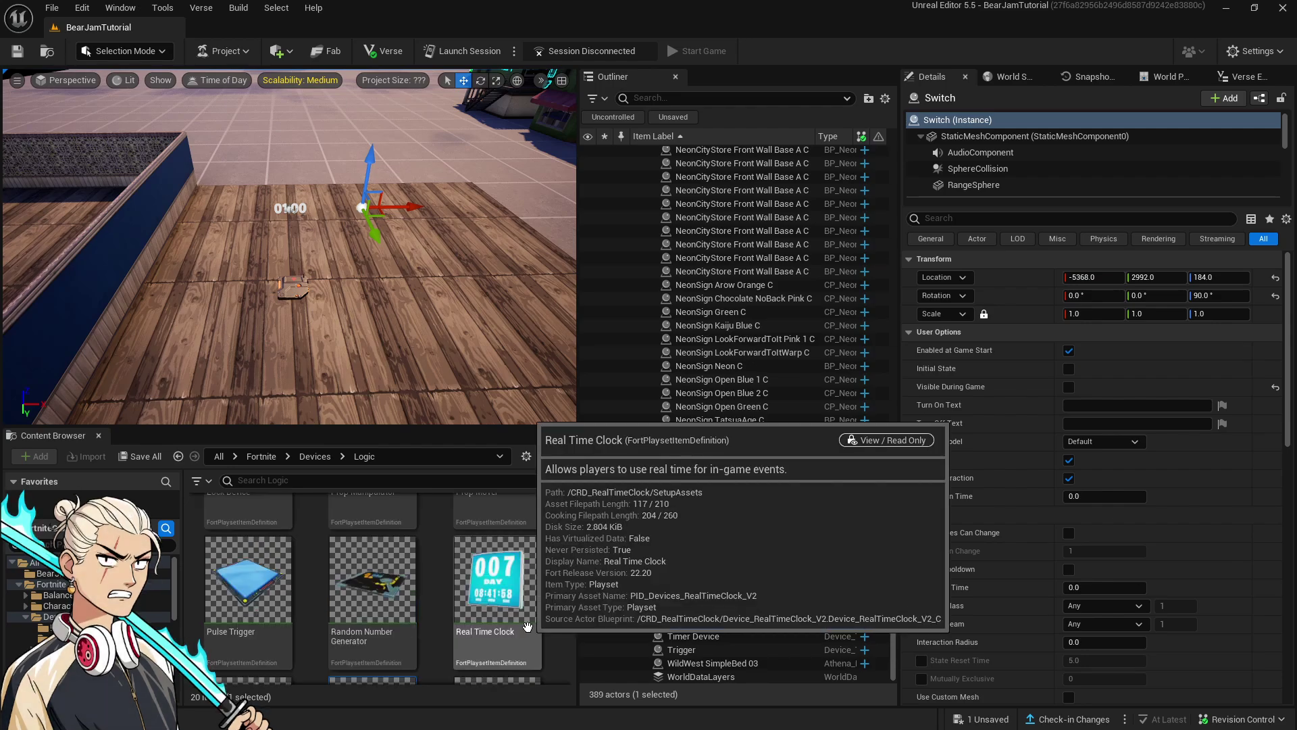
scroll(530, 635, up, 1)
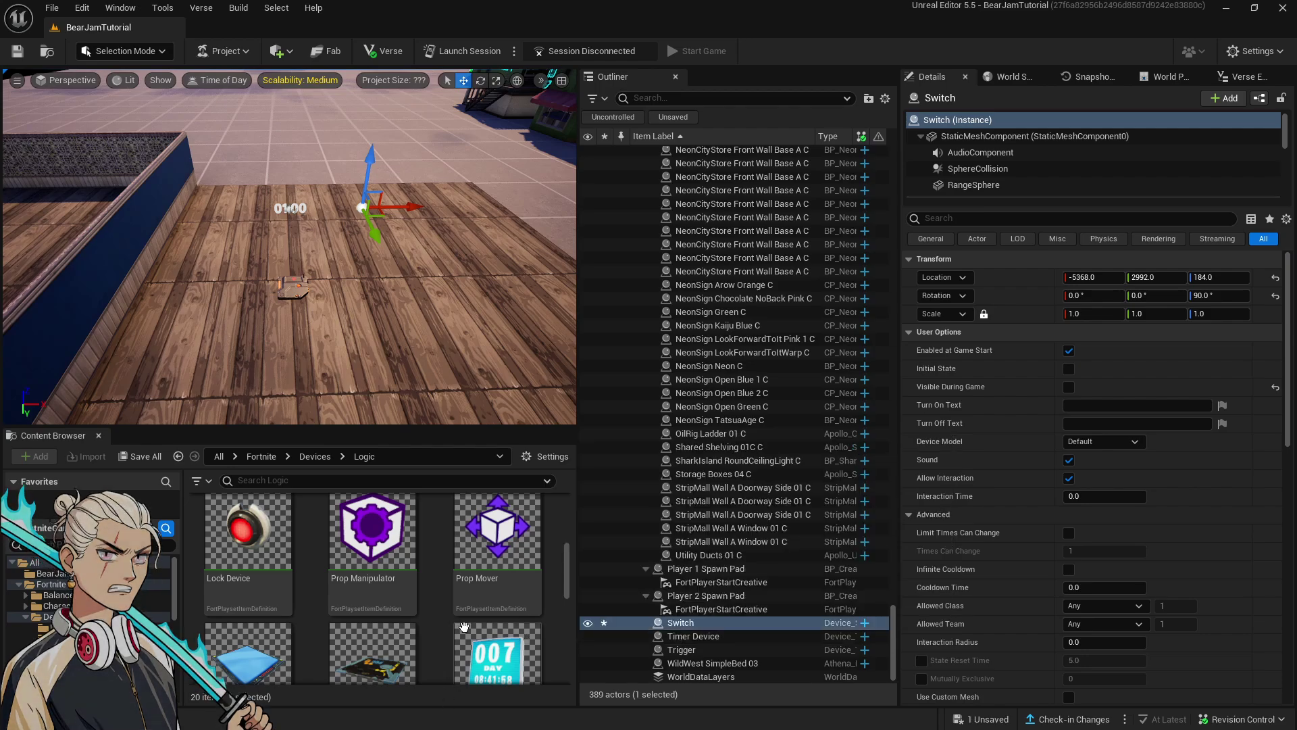
scroll(459, 592, up, 1)
scroll(459, 593, up, 1)
mouse_move(477, 561)
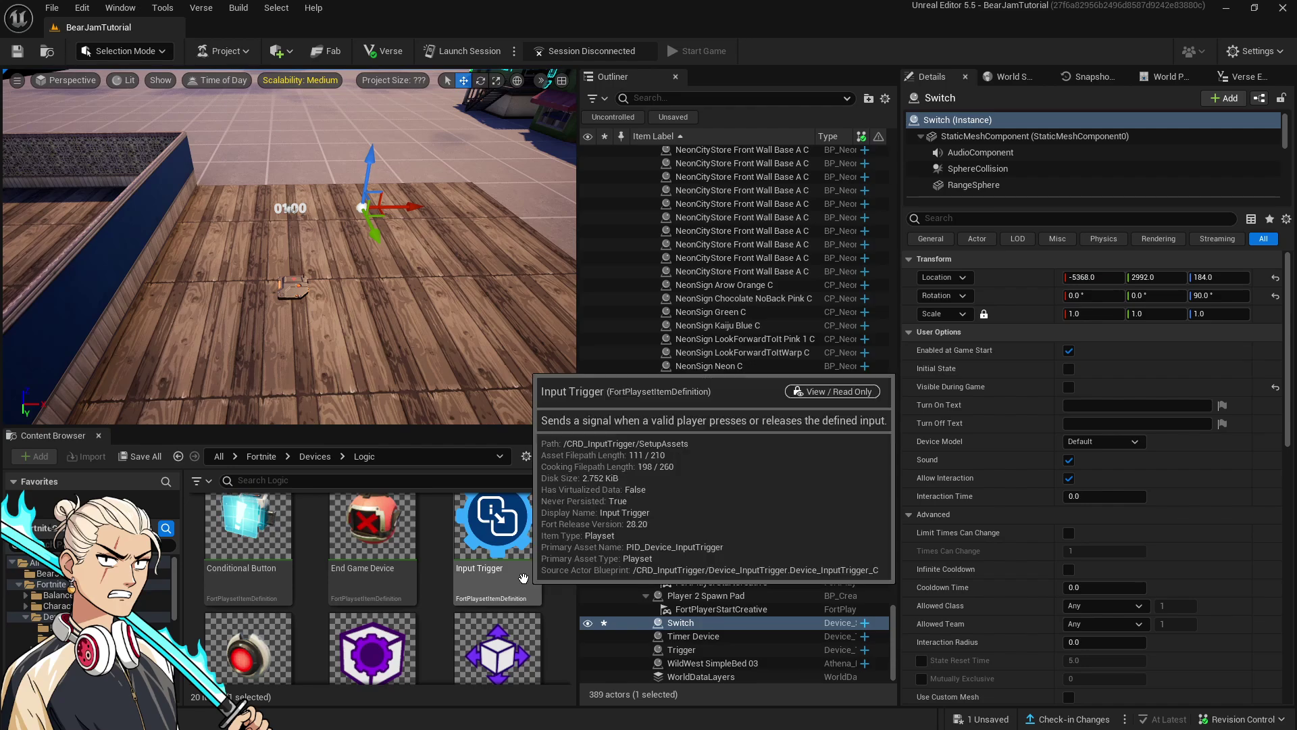
scroll(566, 562, up, 2)
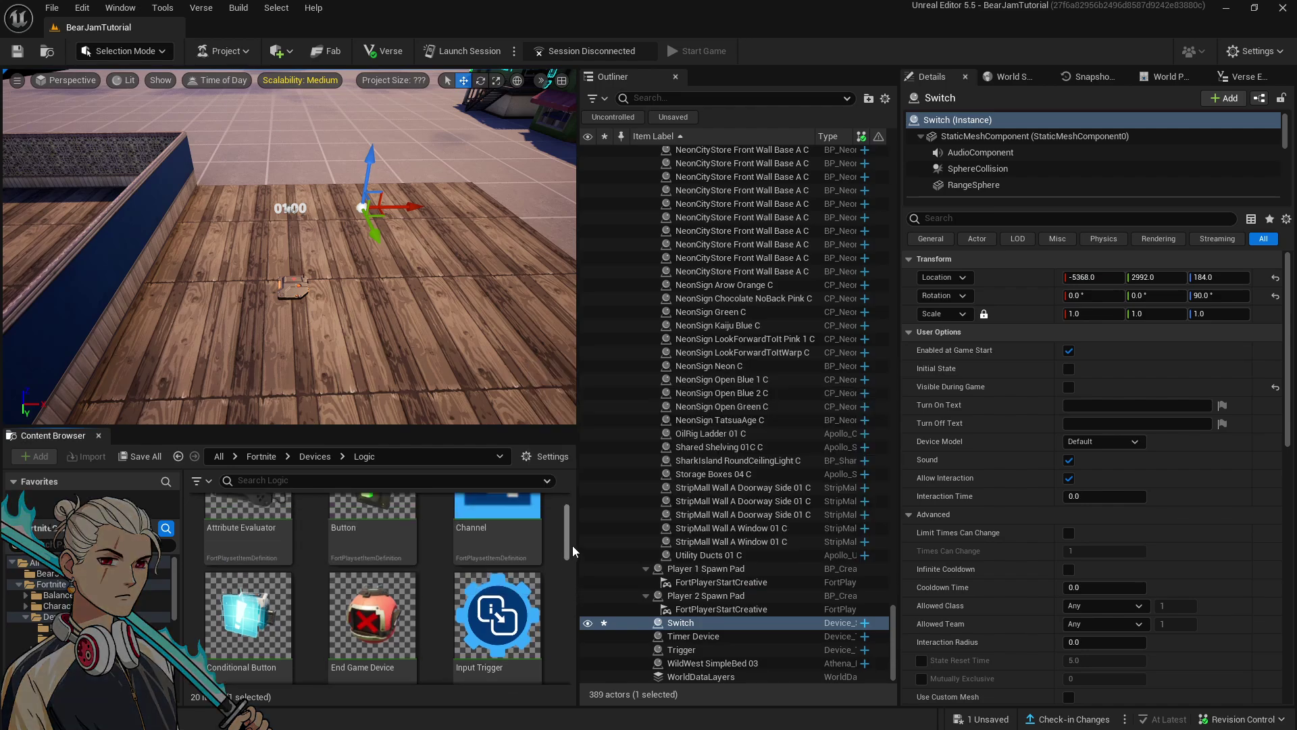
scroll(573, 534, down, 1)
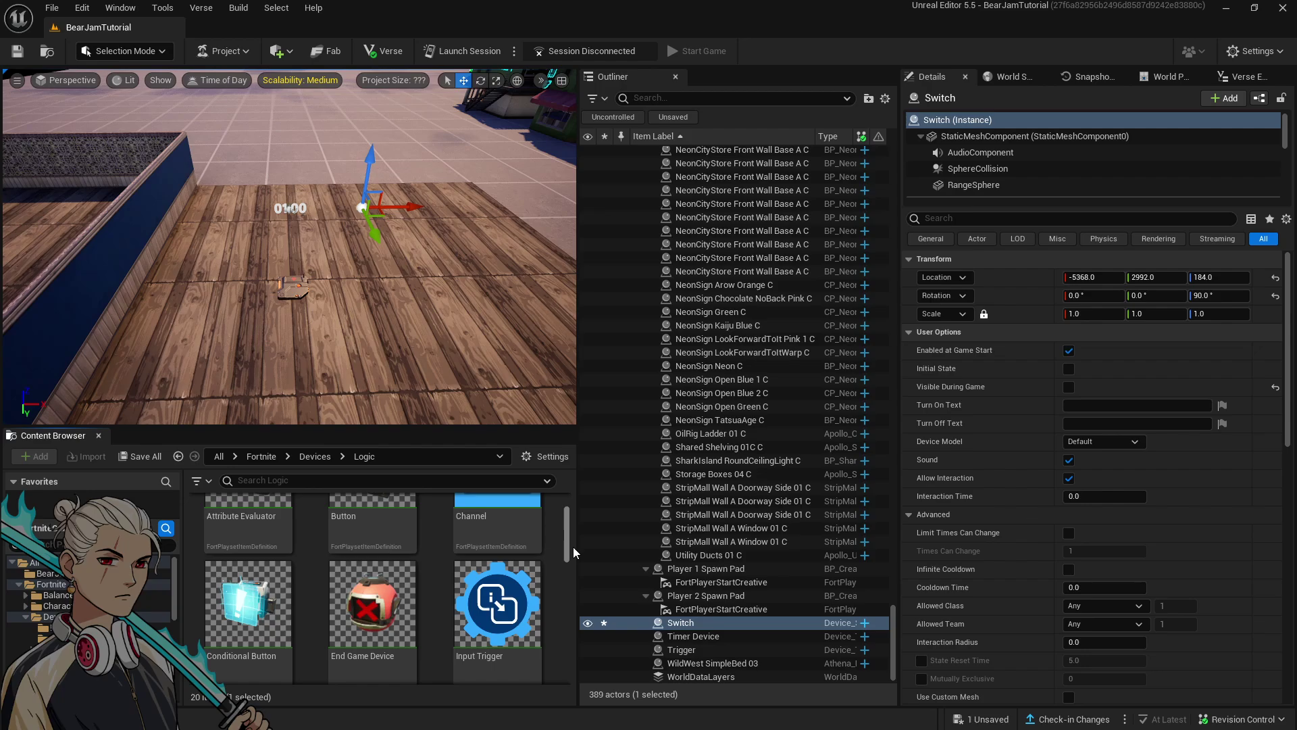
scroll(387, 537, up, 1)
mouse_move(376, 558)
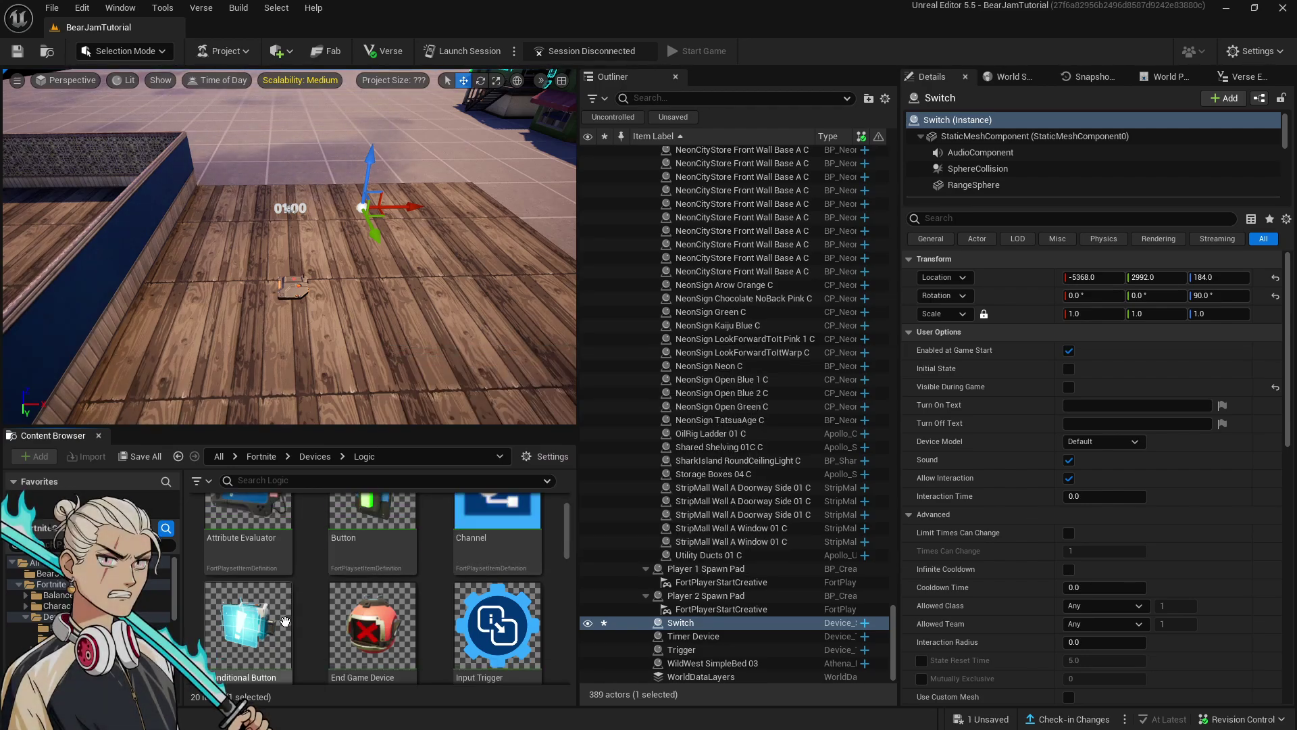
scroll(216, 606, down, 1)
mouse_move(352, 506)
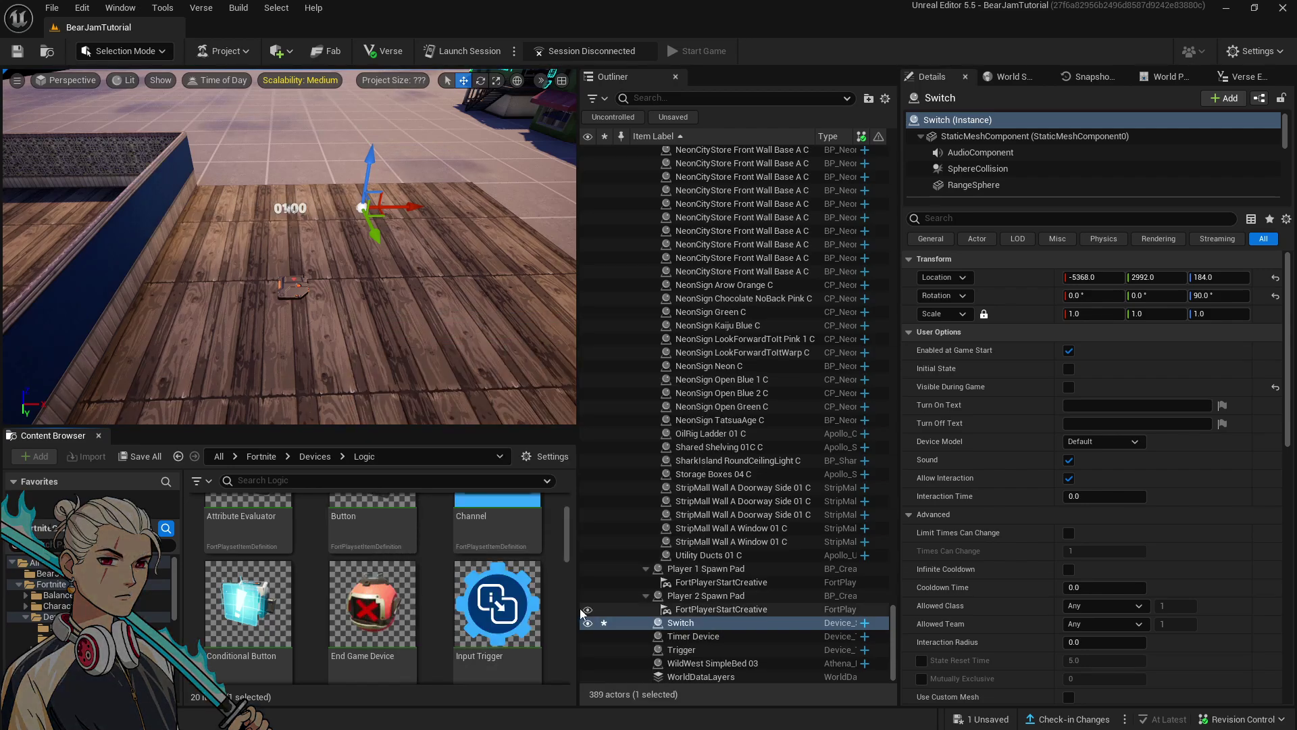
scroll(524, 622, down, 3)
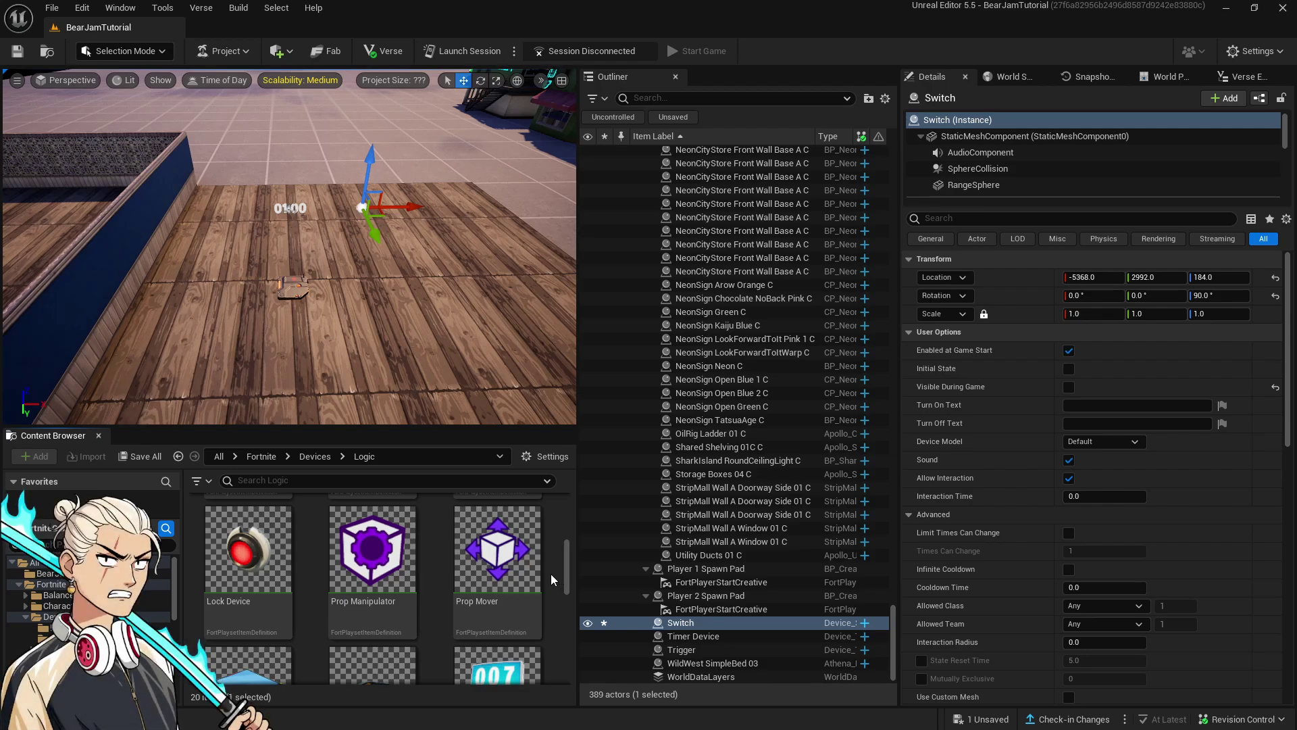
Collapse the Mega City Building A group in the Outliner and select the Switch, Timer Device and Trigger together
scroll(696, 632, down, 1)
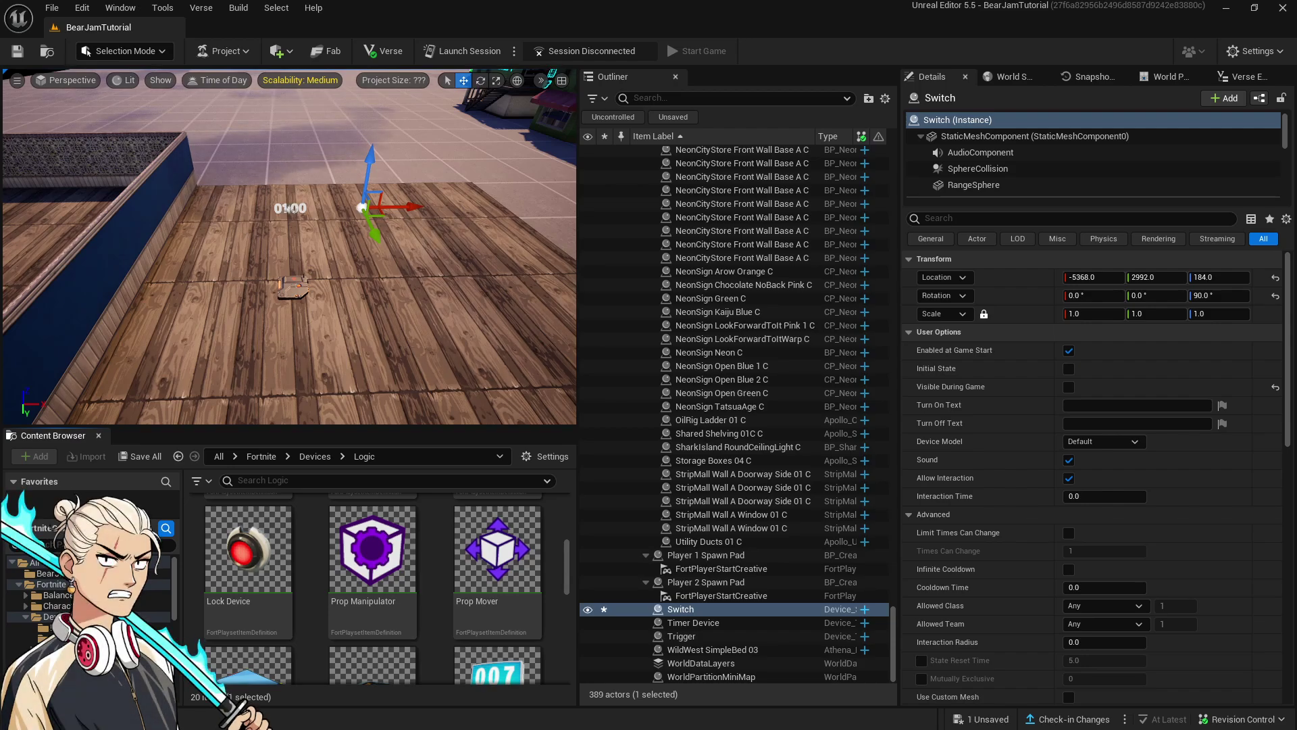
scroll(785, 557, up, 4)
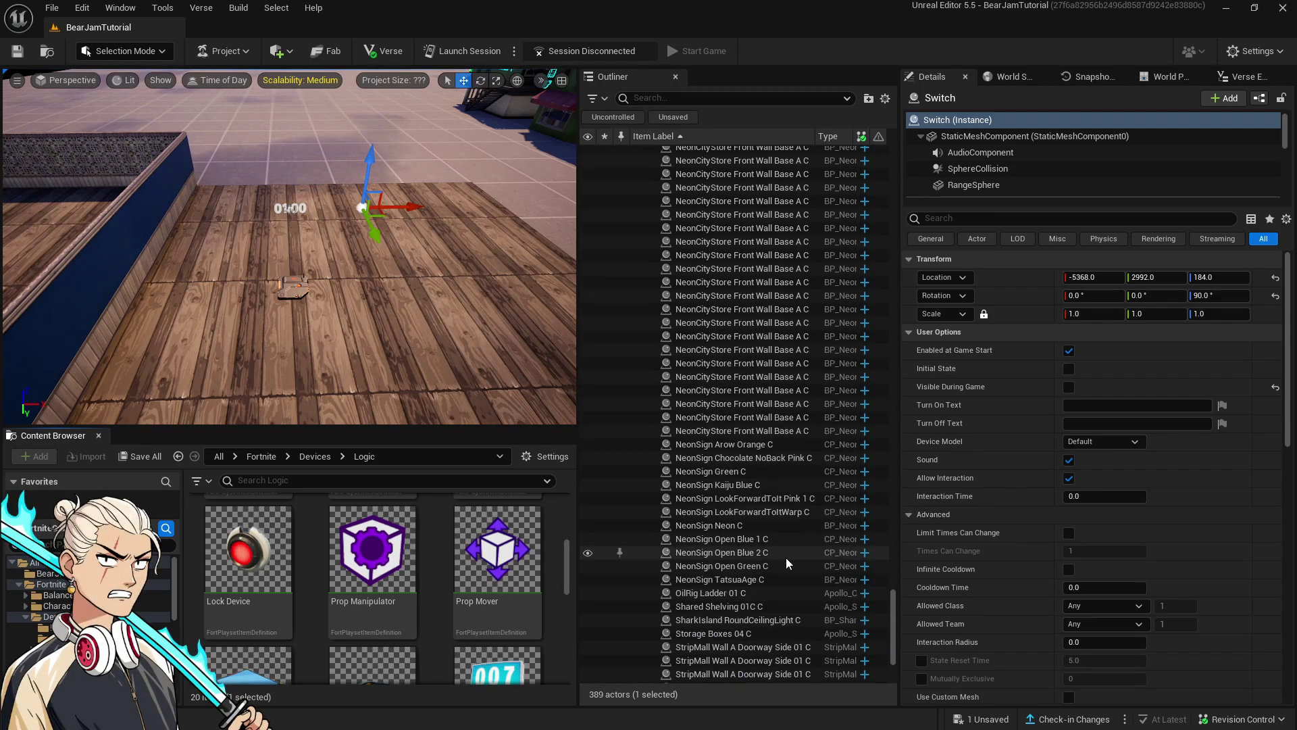
click(808, 566)
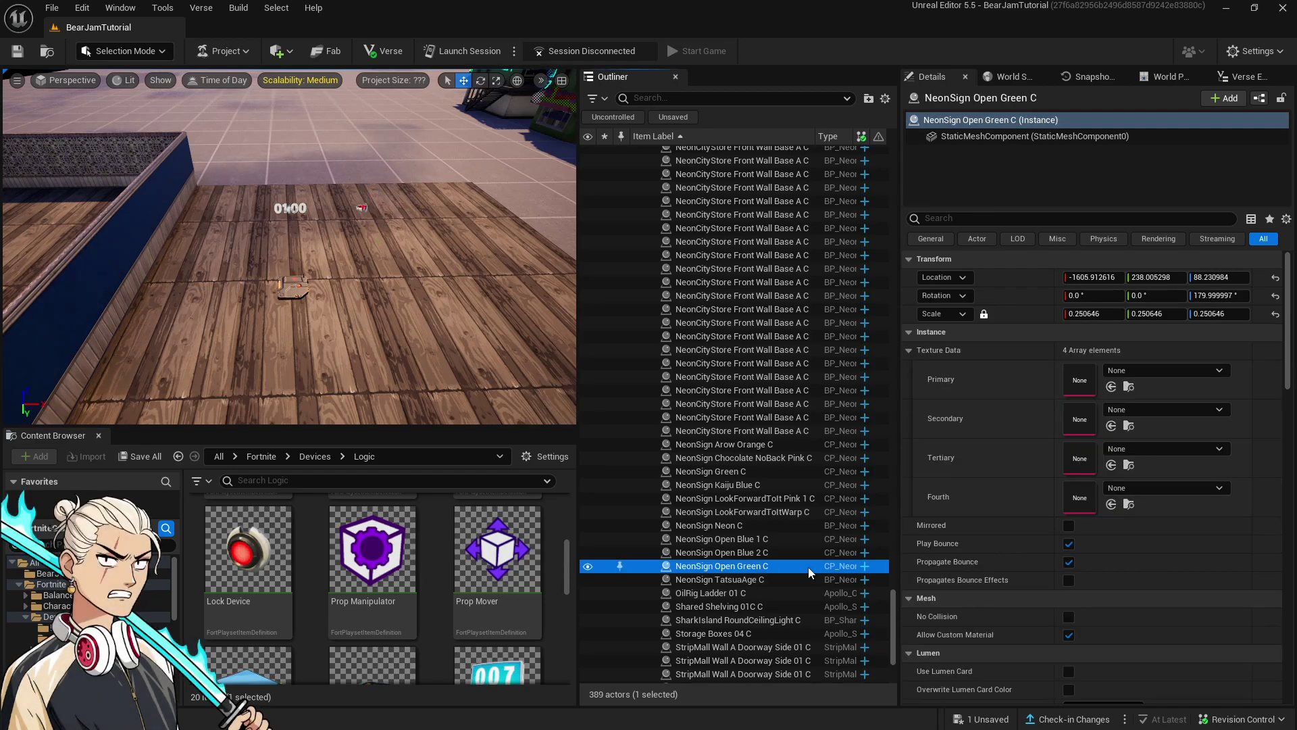
key(Left)
key(Left)
click(702, 514)
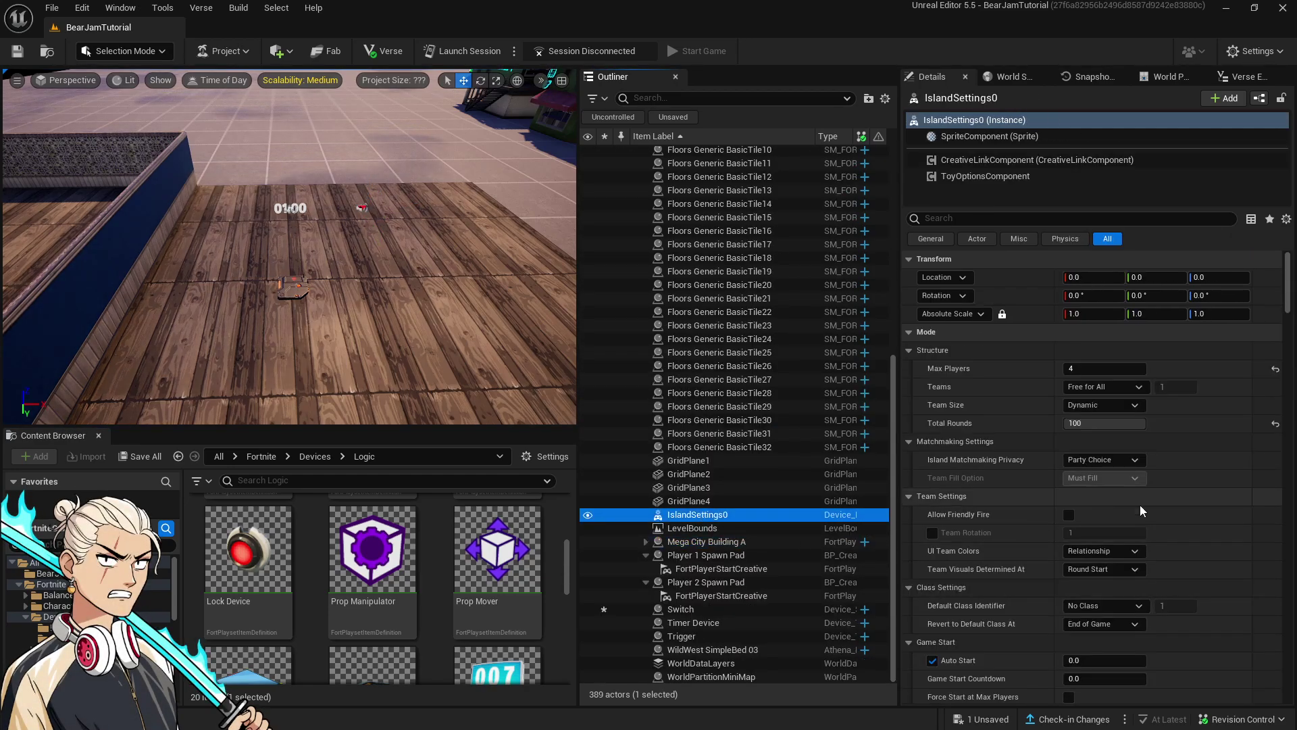
click(700, 611)
shift+click(695, 636)
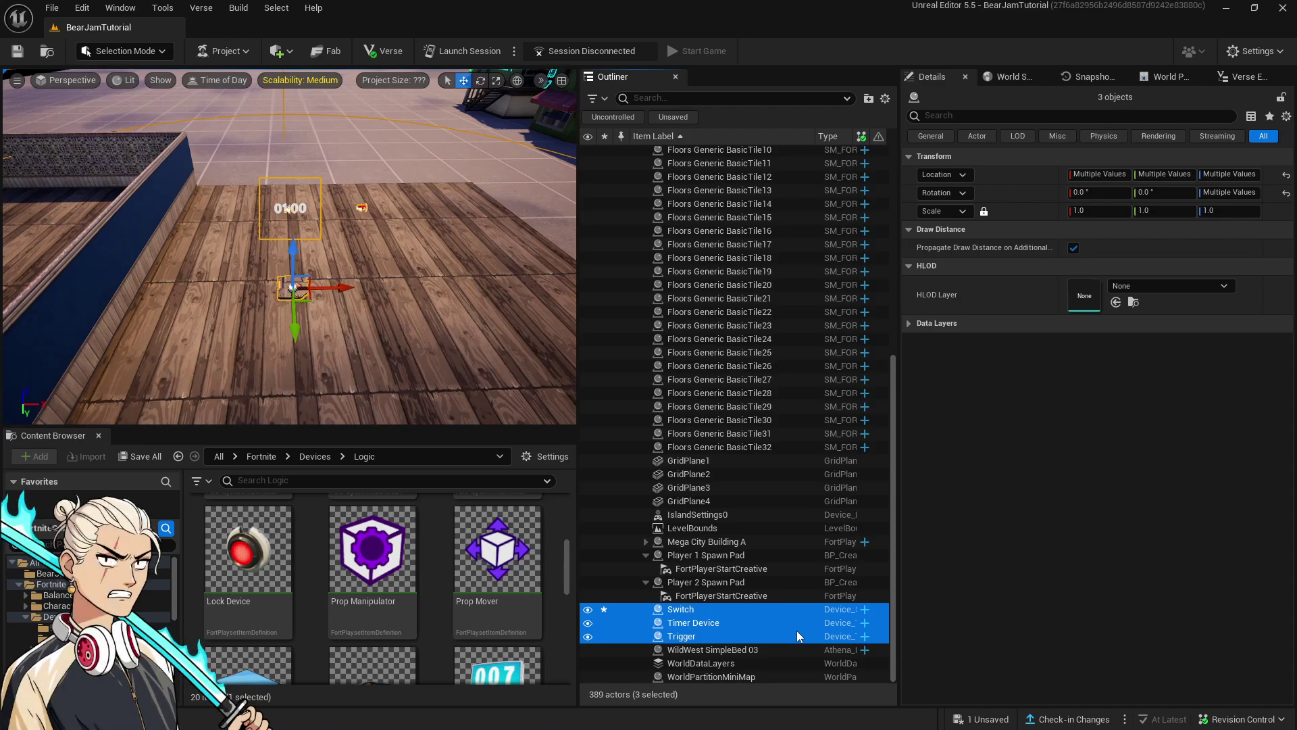
Browse the Logic folder down to the Trigger and Volume devices and clear the asset selection
scroll(311, 578, down, 2)
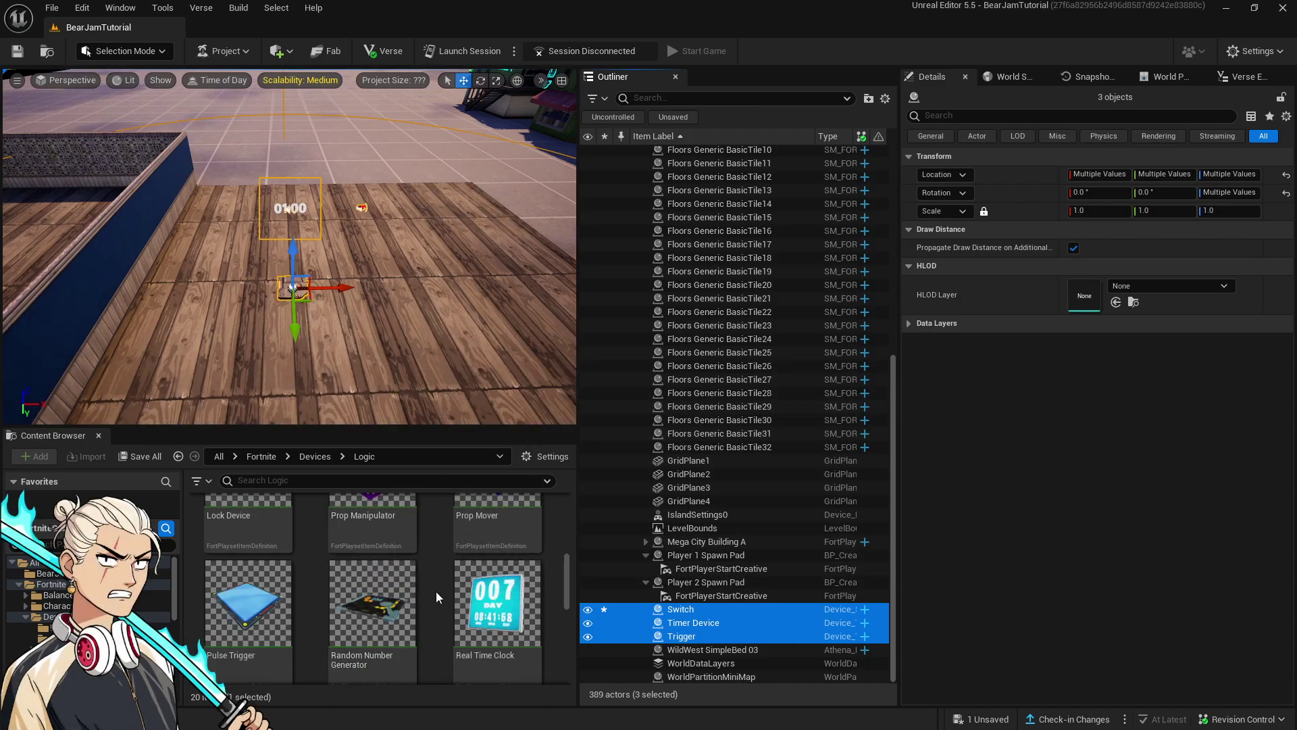
scroll(436, 643, down, 5)
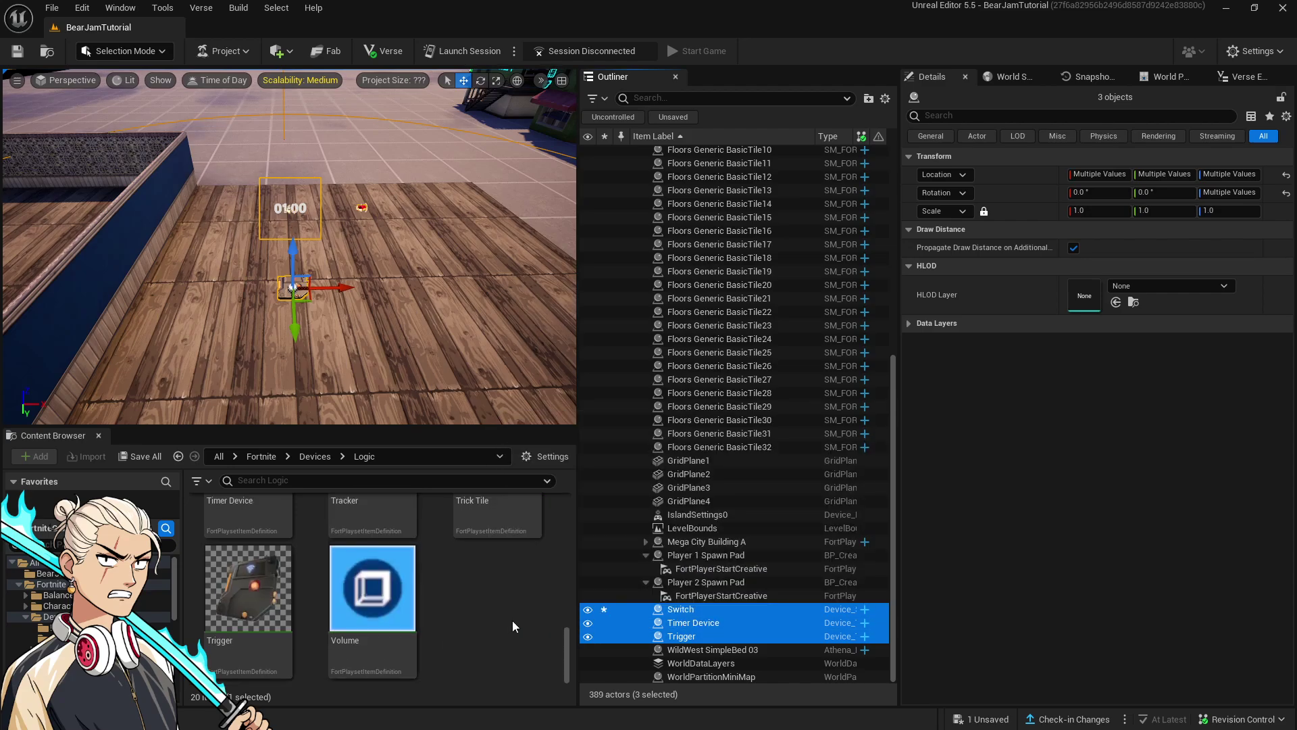
click(478, 642)
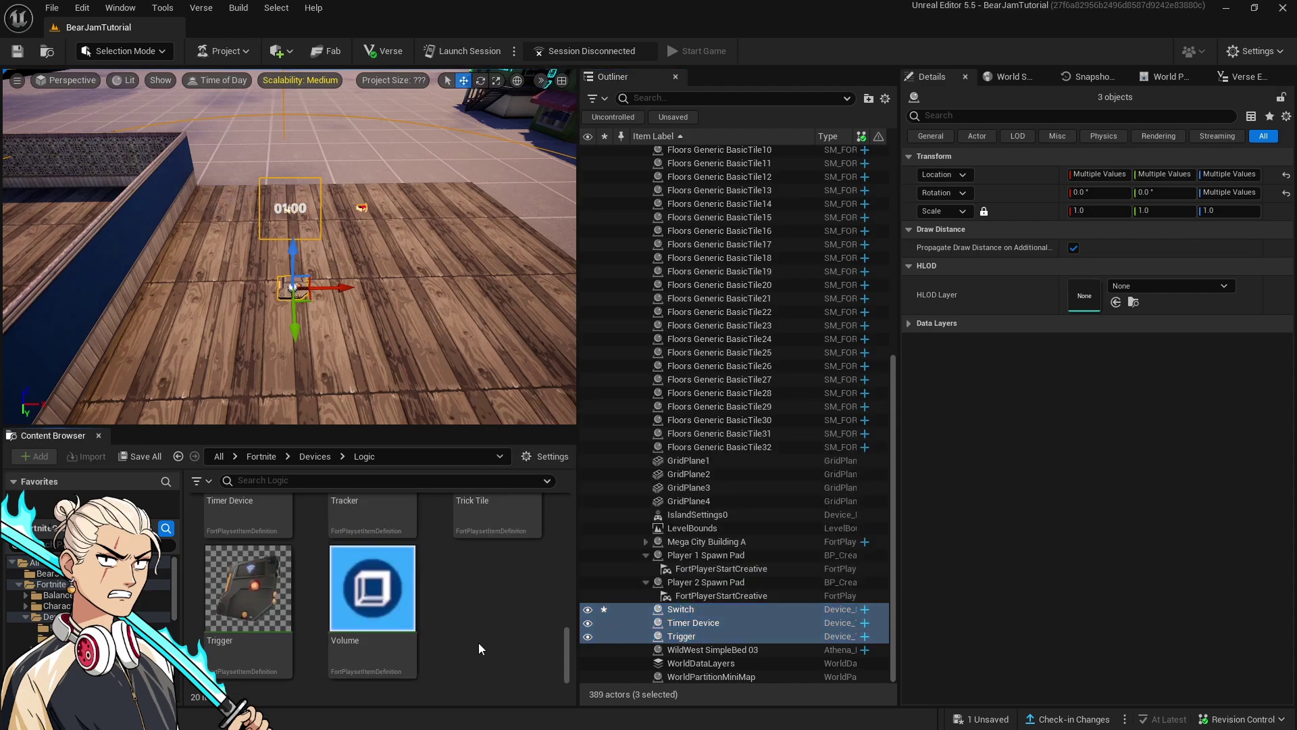
Place a Volume device from the Logic folder on the wooden floor beside the timer and move it to location -5088, 3344, 312
click(403, 620)
drag(382, 299, 425, 261)
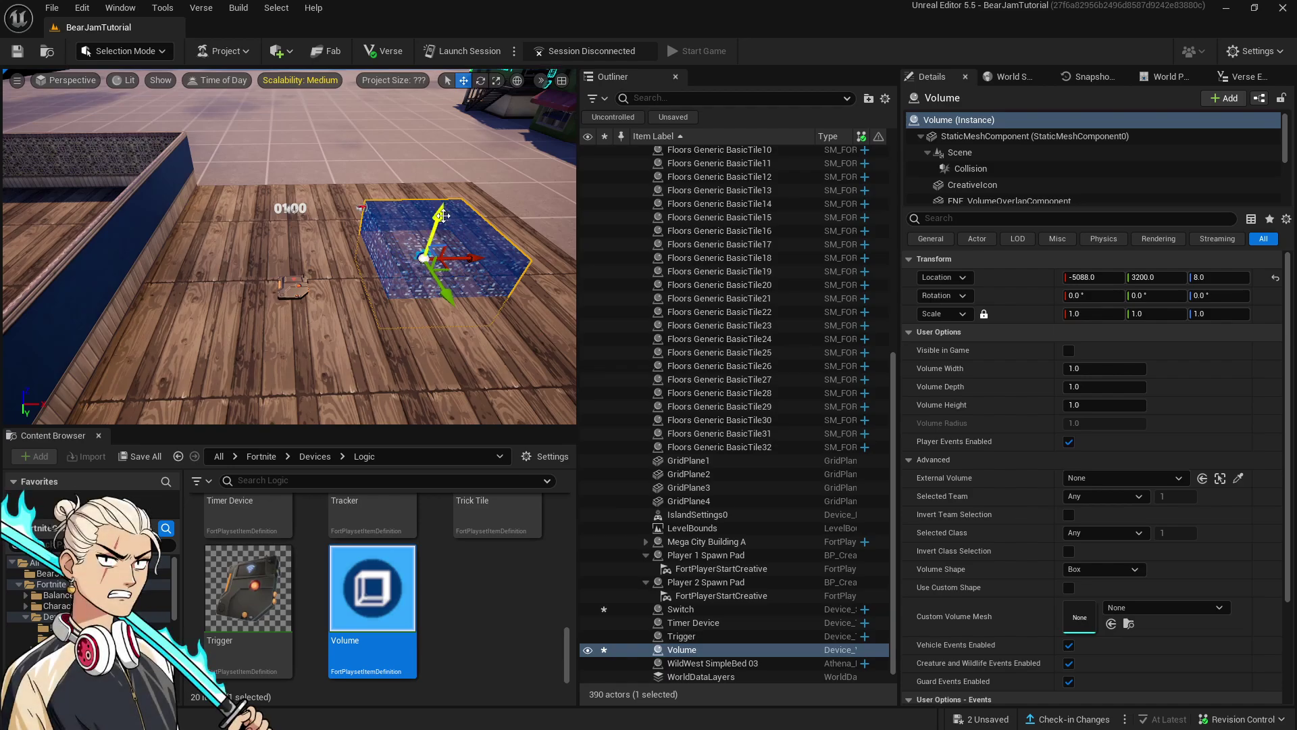
drag(442, 210, 471, 144)
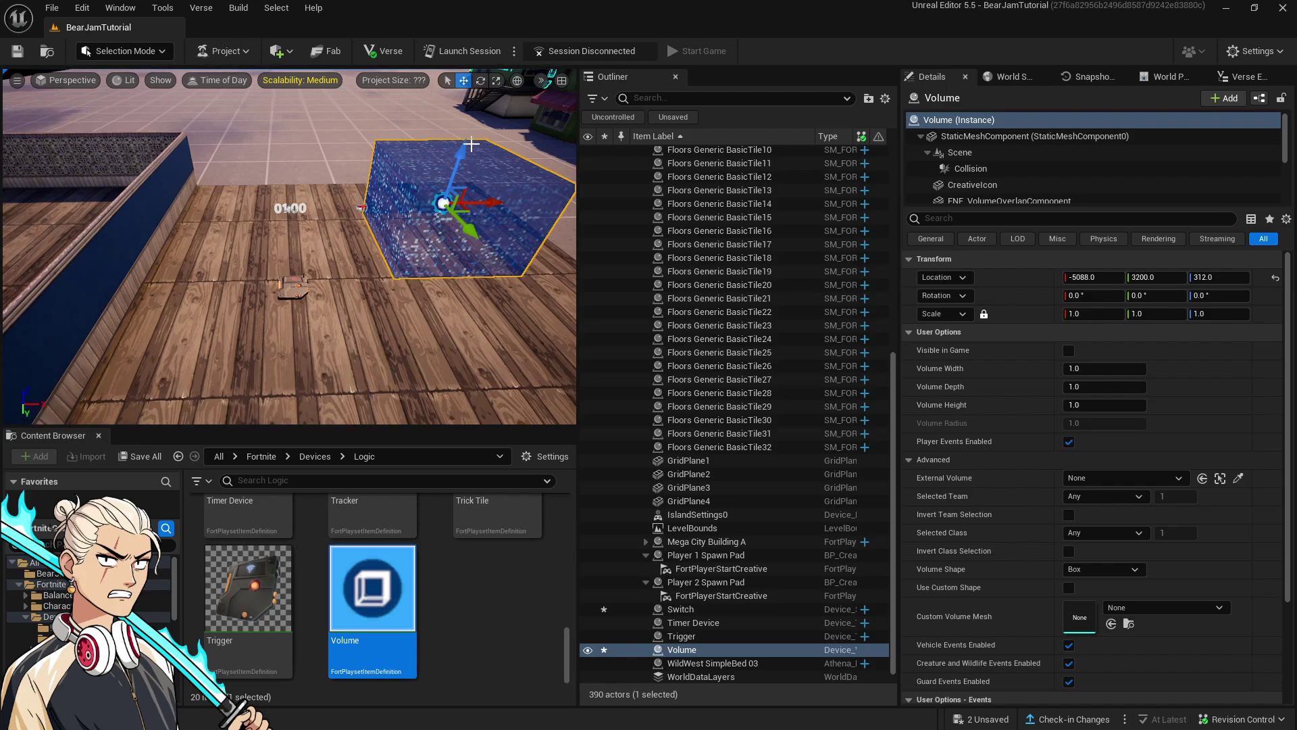
drag(472, 233, 489, 254)
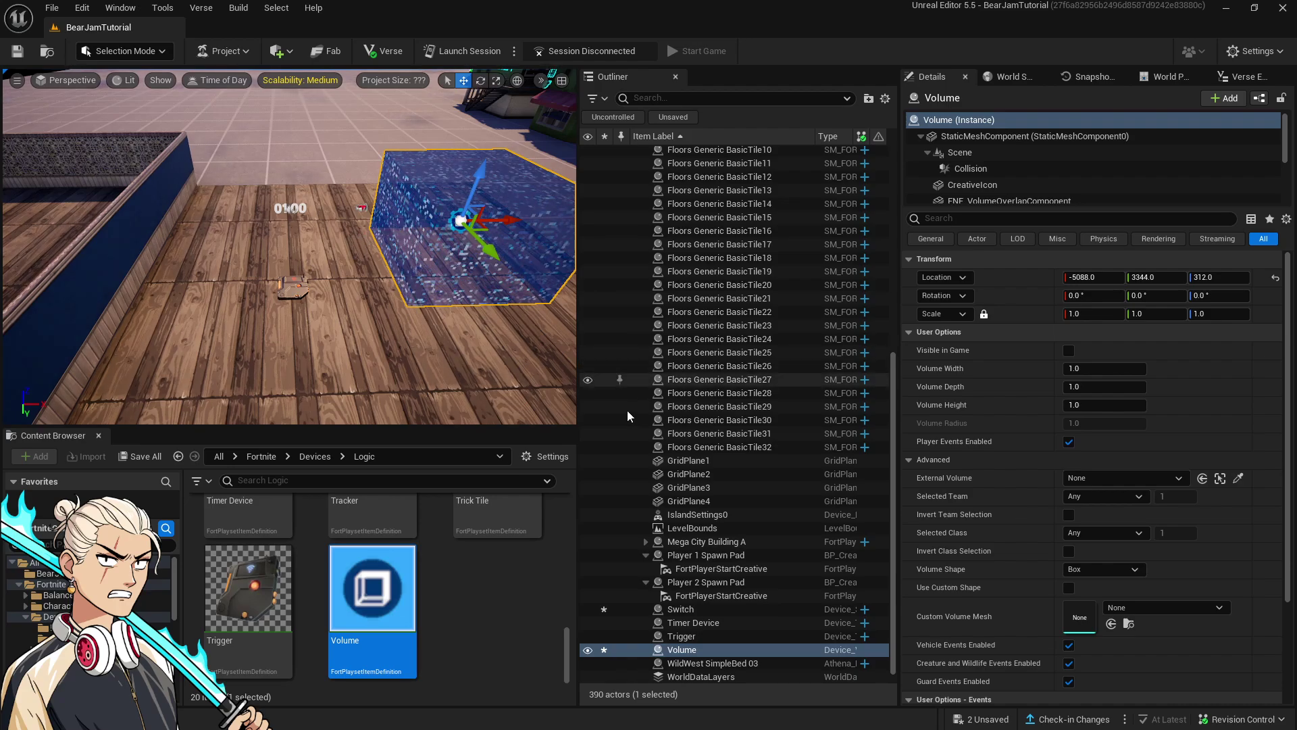
click(472, 624)
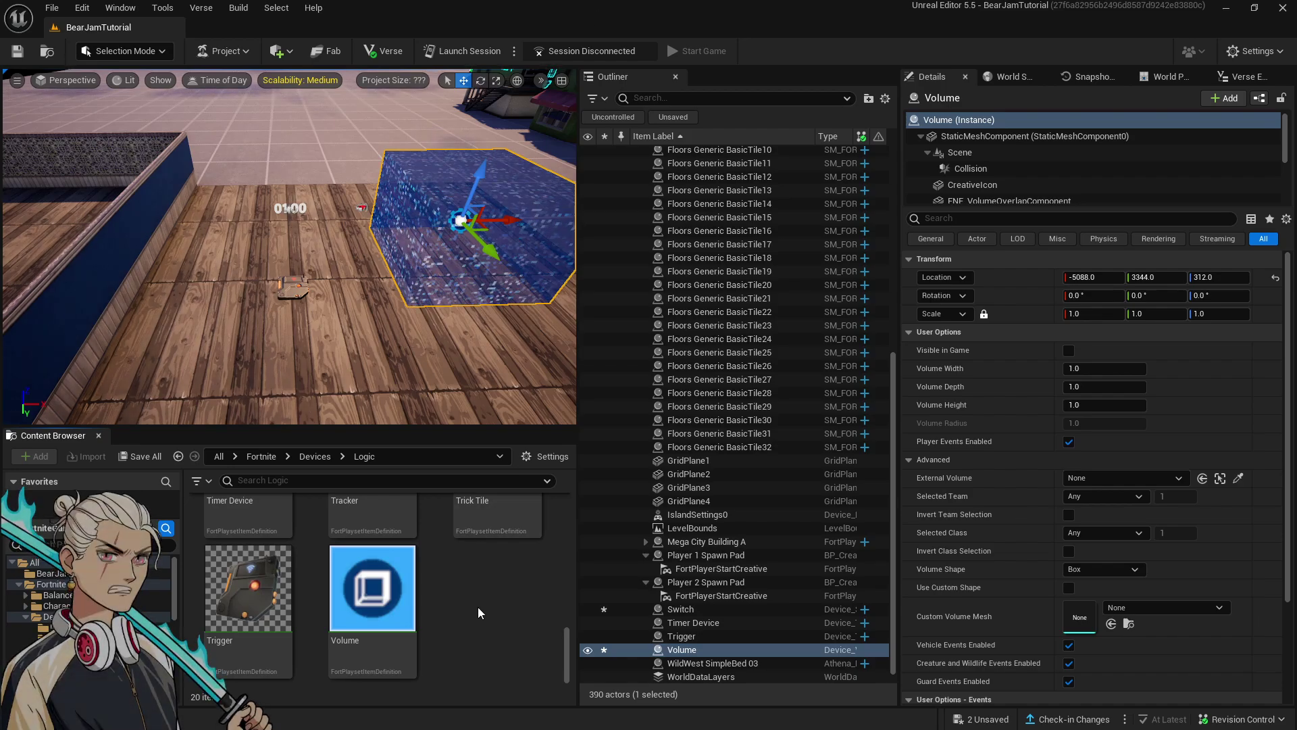
Open the BearJamTutorial Content folder, check its asset creation options and bring up the Verse Explorer
click(42, 573)
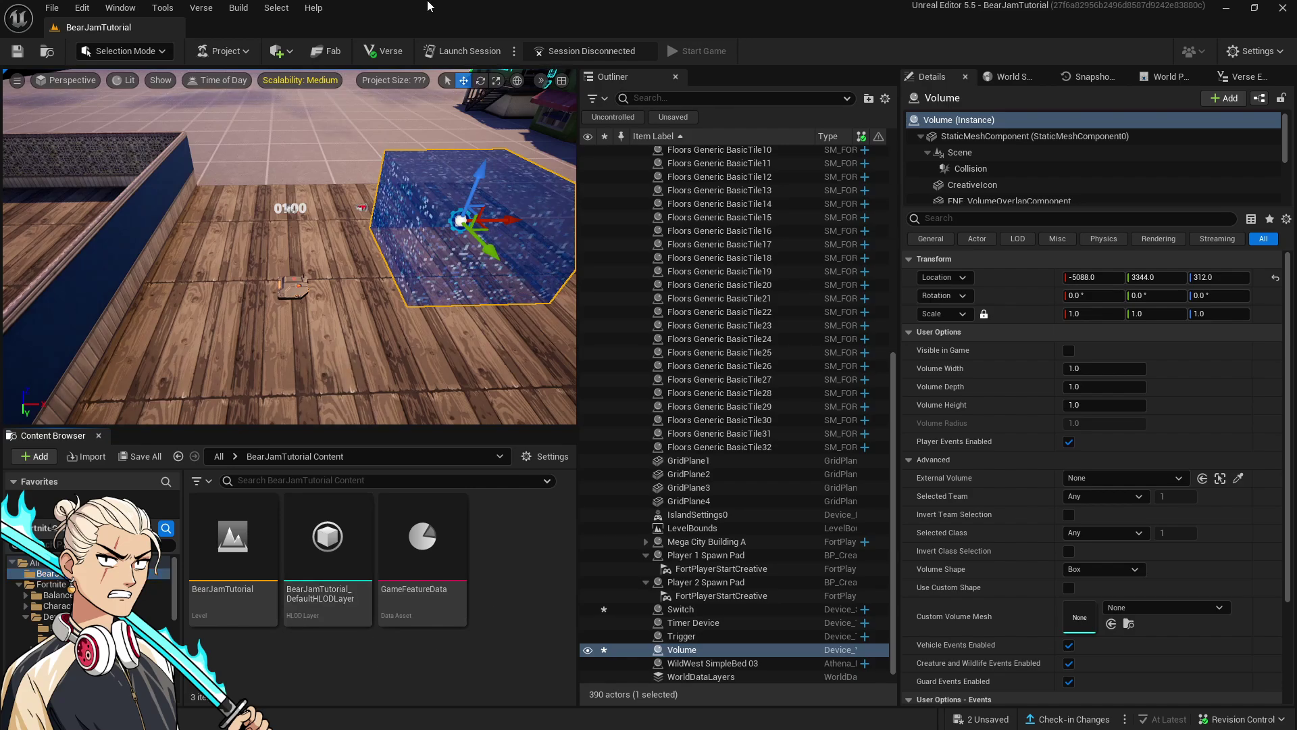
right_click(512, 523)
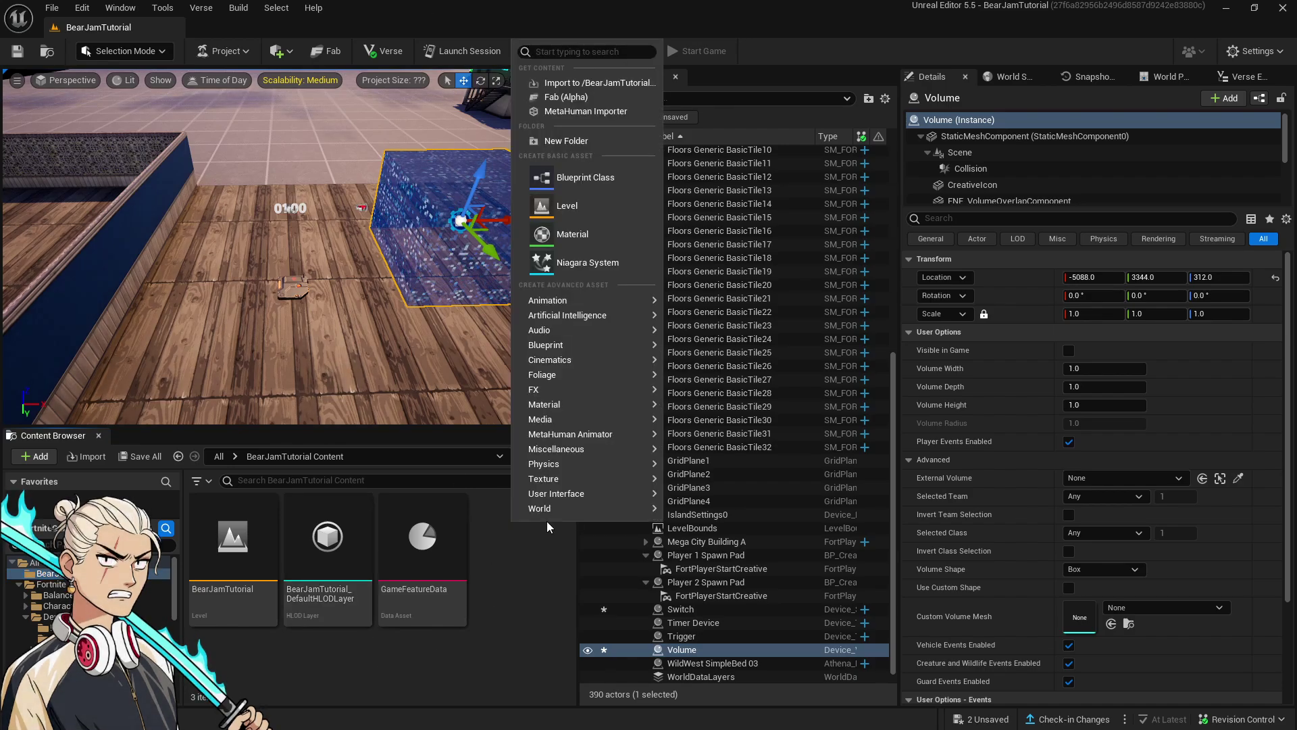
click(532, 626)
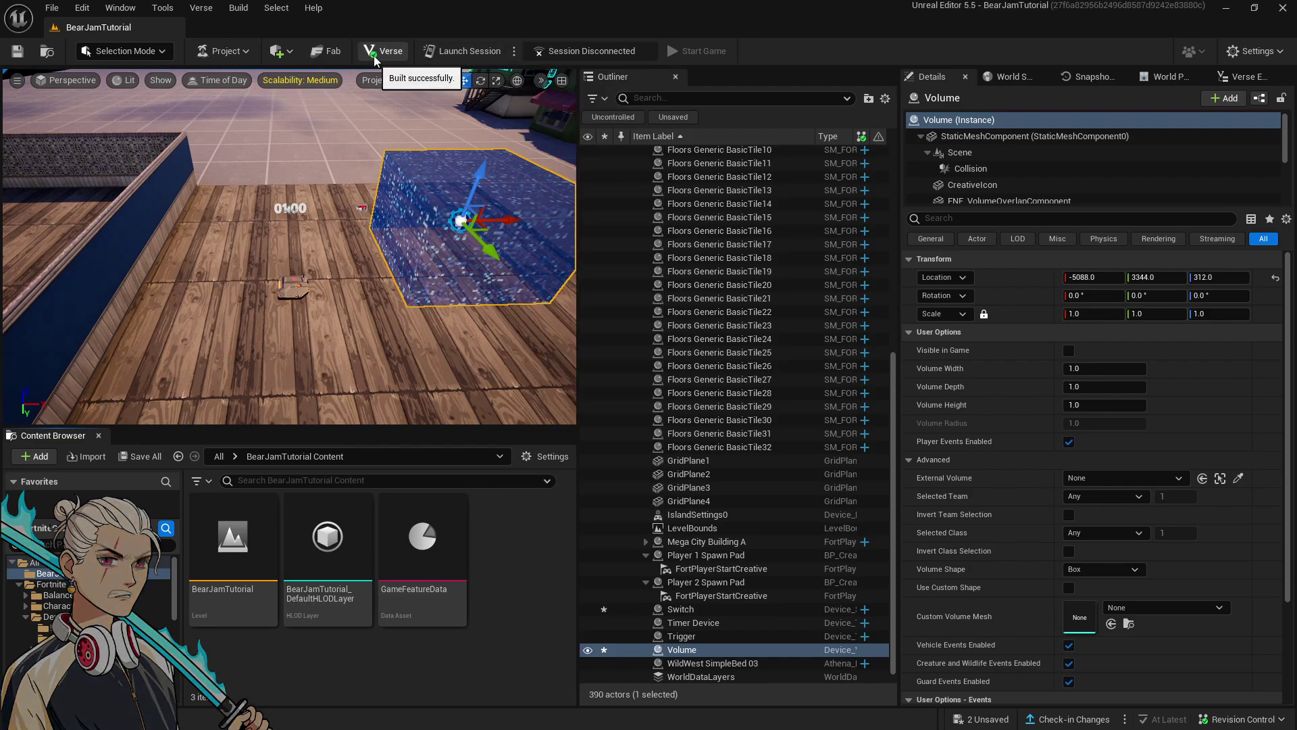
click(1237, 76)
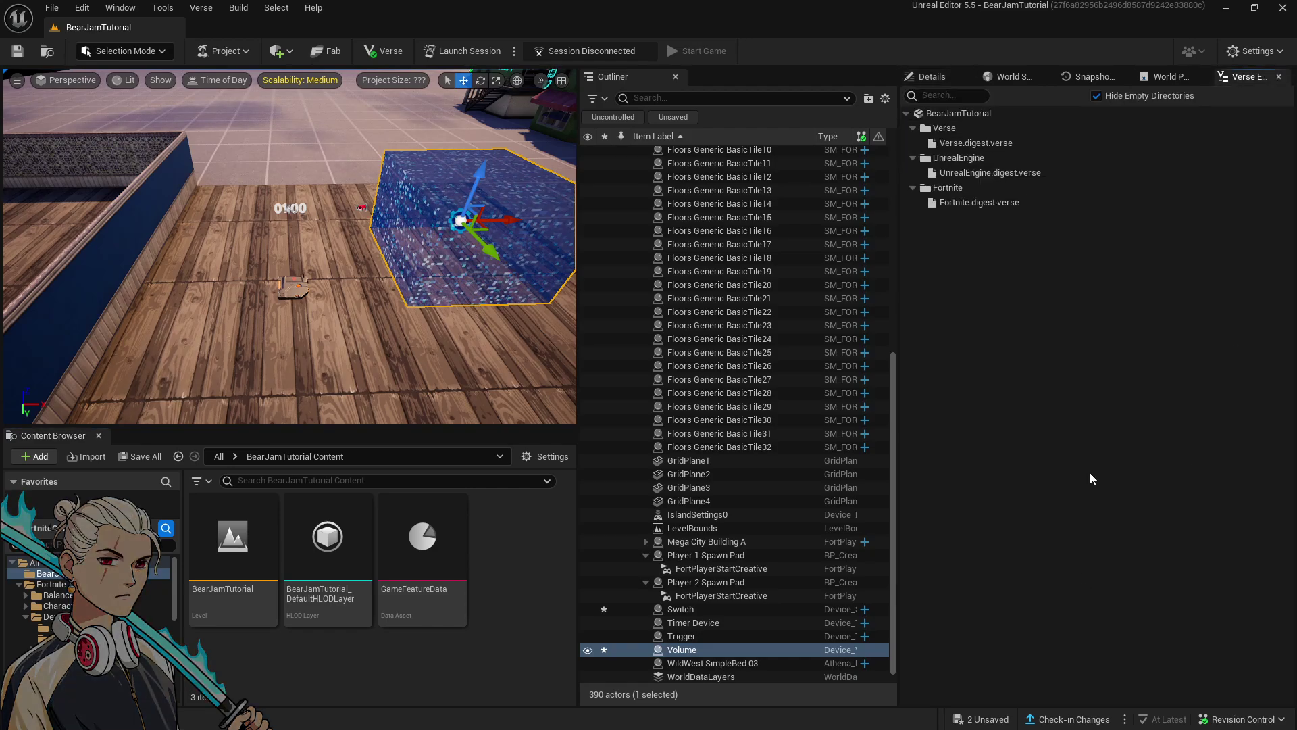
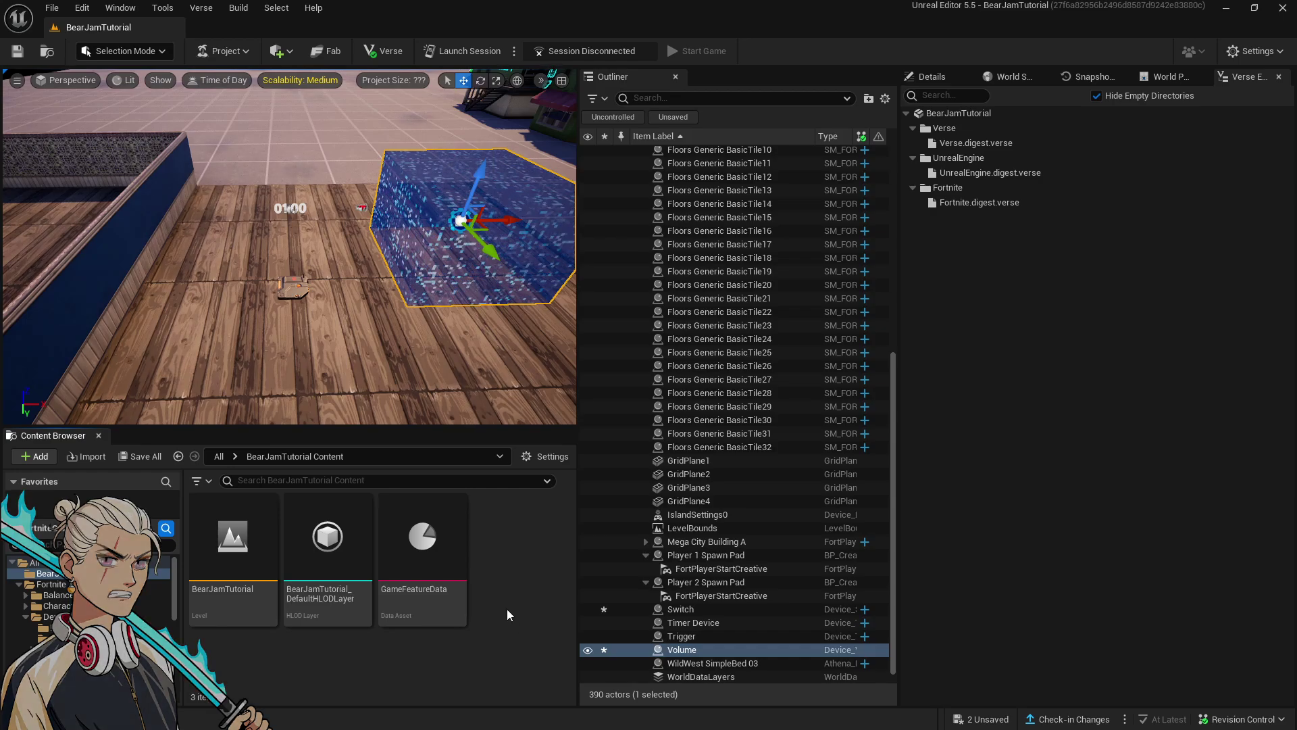
Look through the Verse commands, the Verse folder and the asset creation categories, including World, Artificial Intelligence, MetaHuman Animator and Miscellaneous
right_click(525, 577)
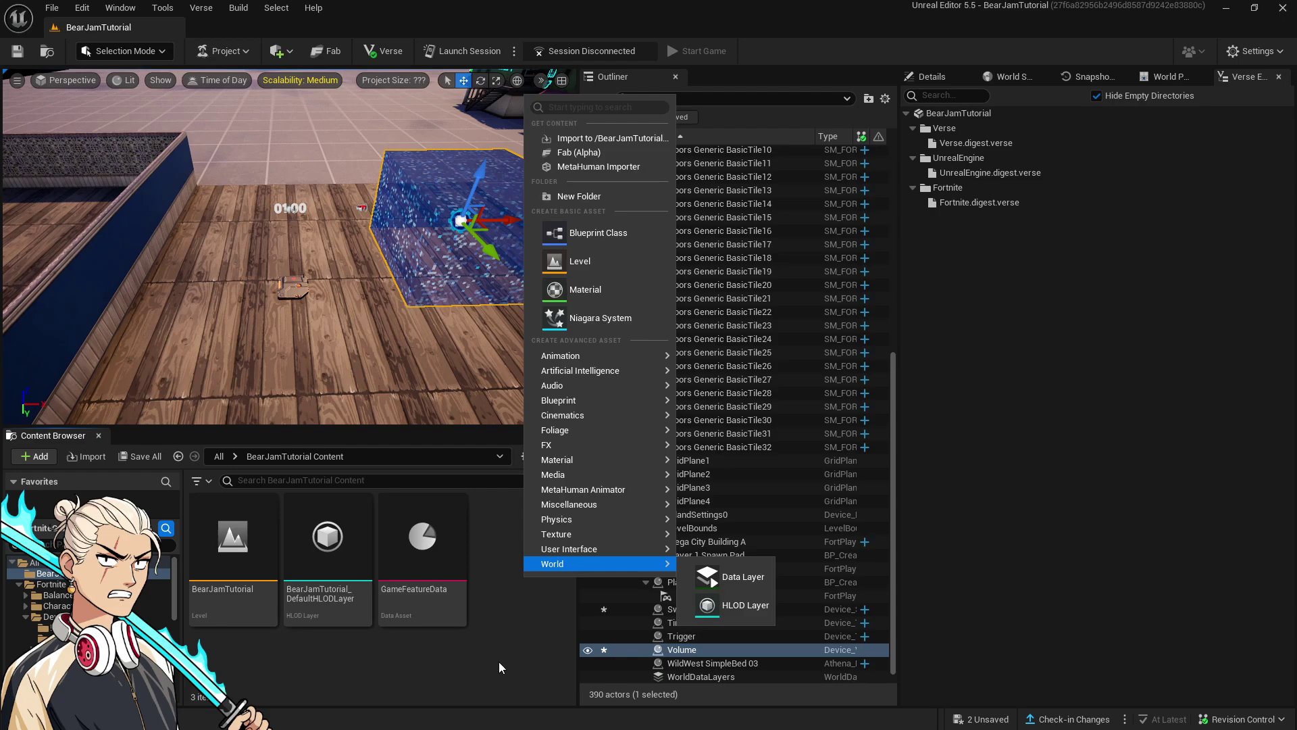
click(530, 647)
click(204, 7)
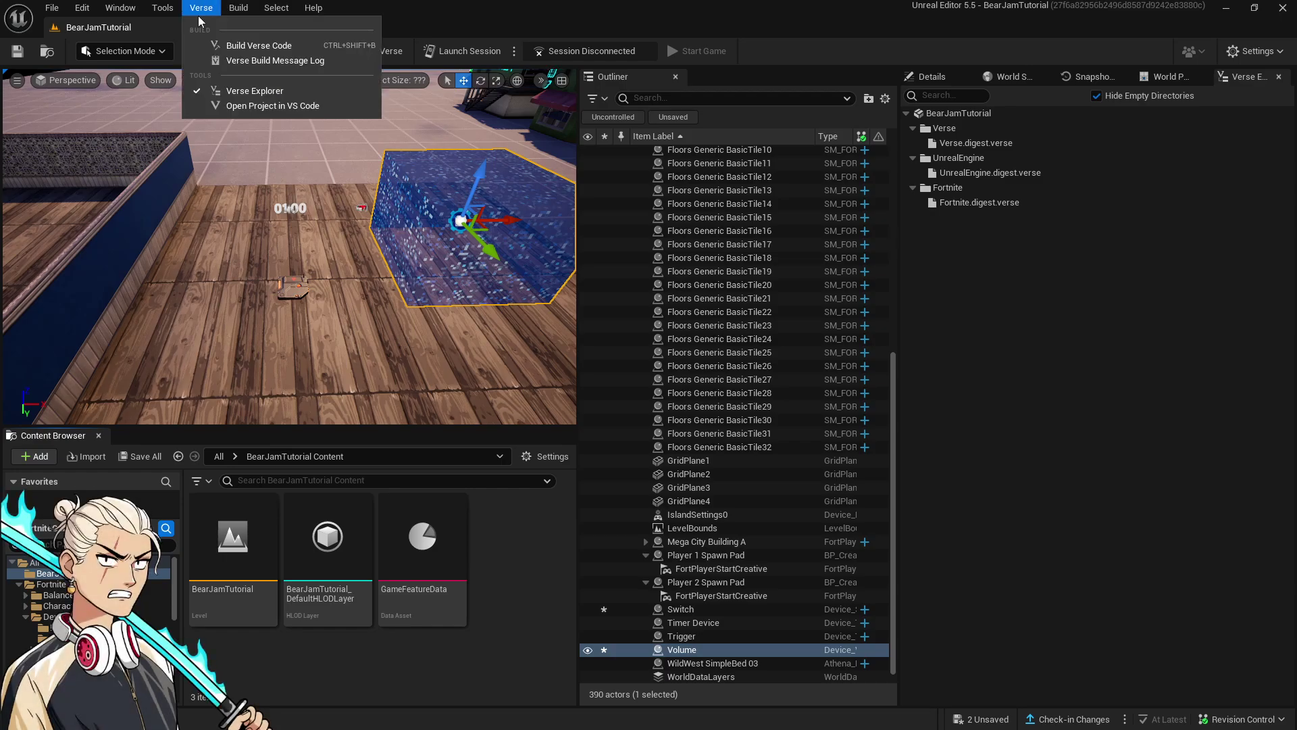
click(1039, 231)
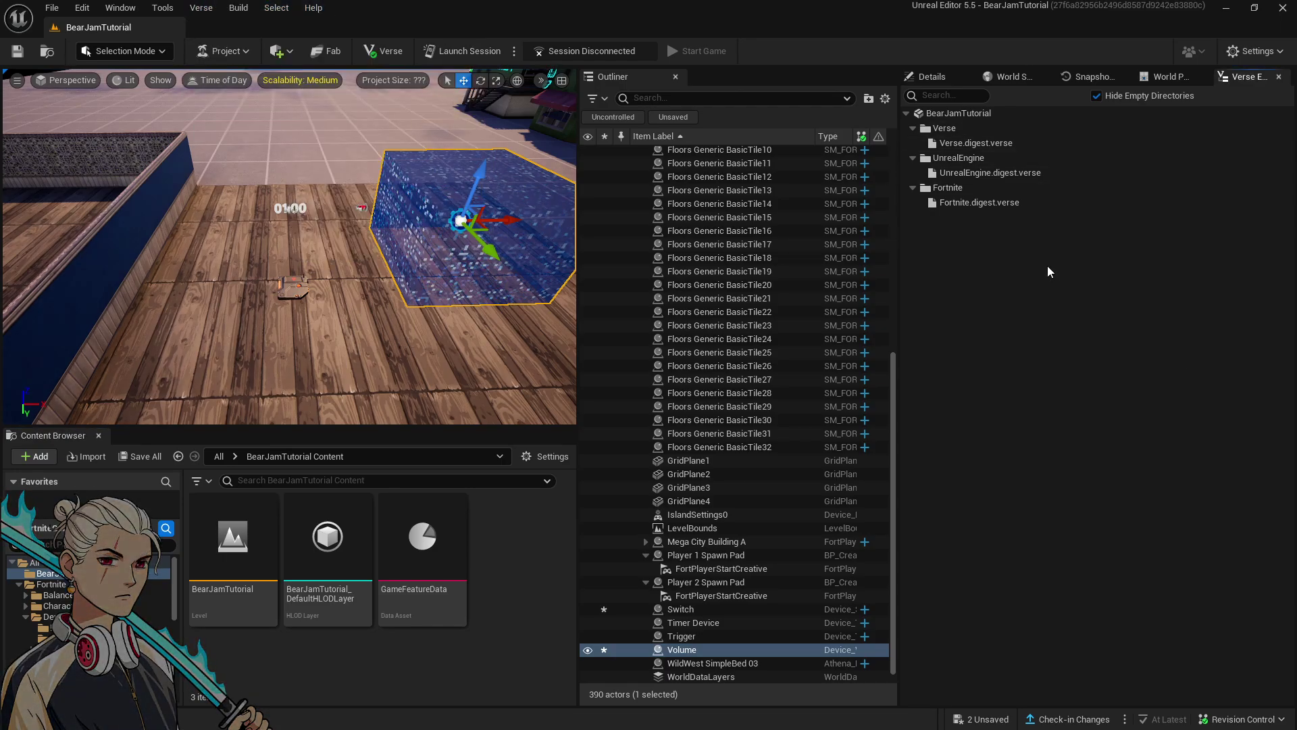
right_click(945, 129)
click(1025, 297)
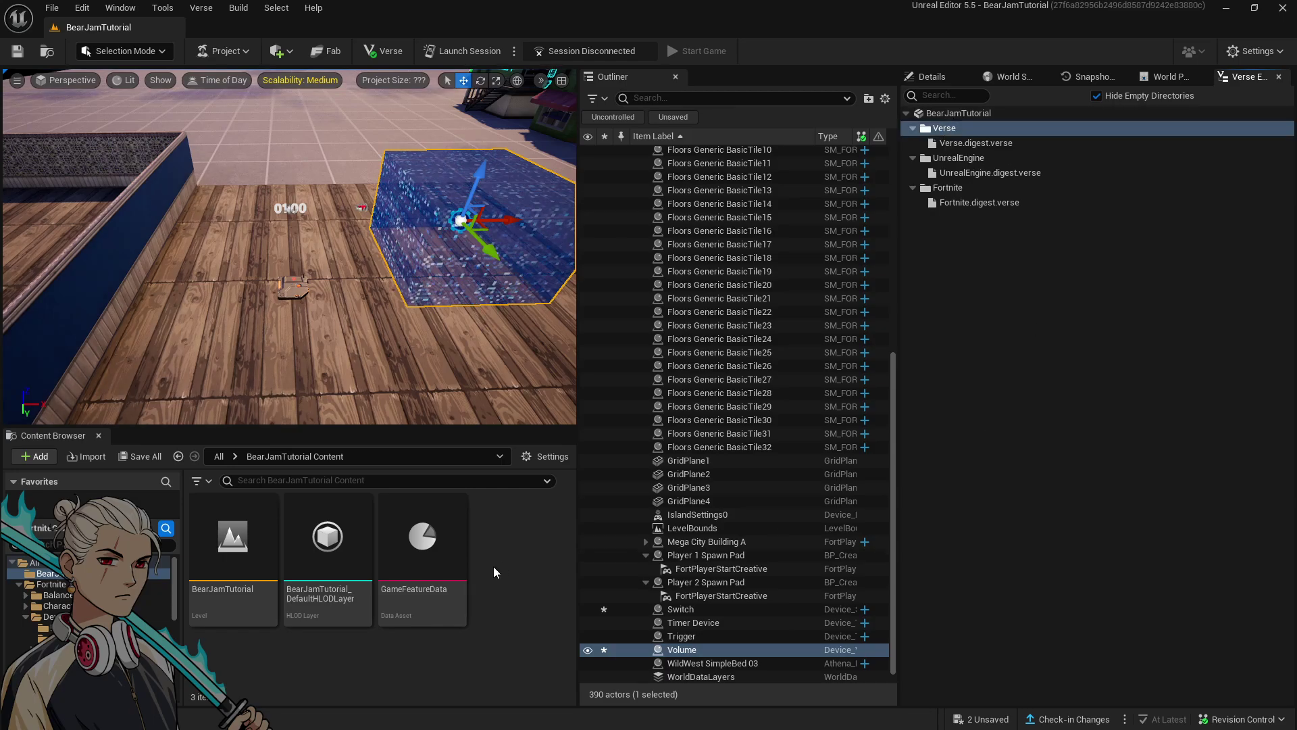
click(42, 460)
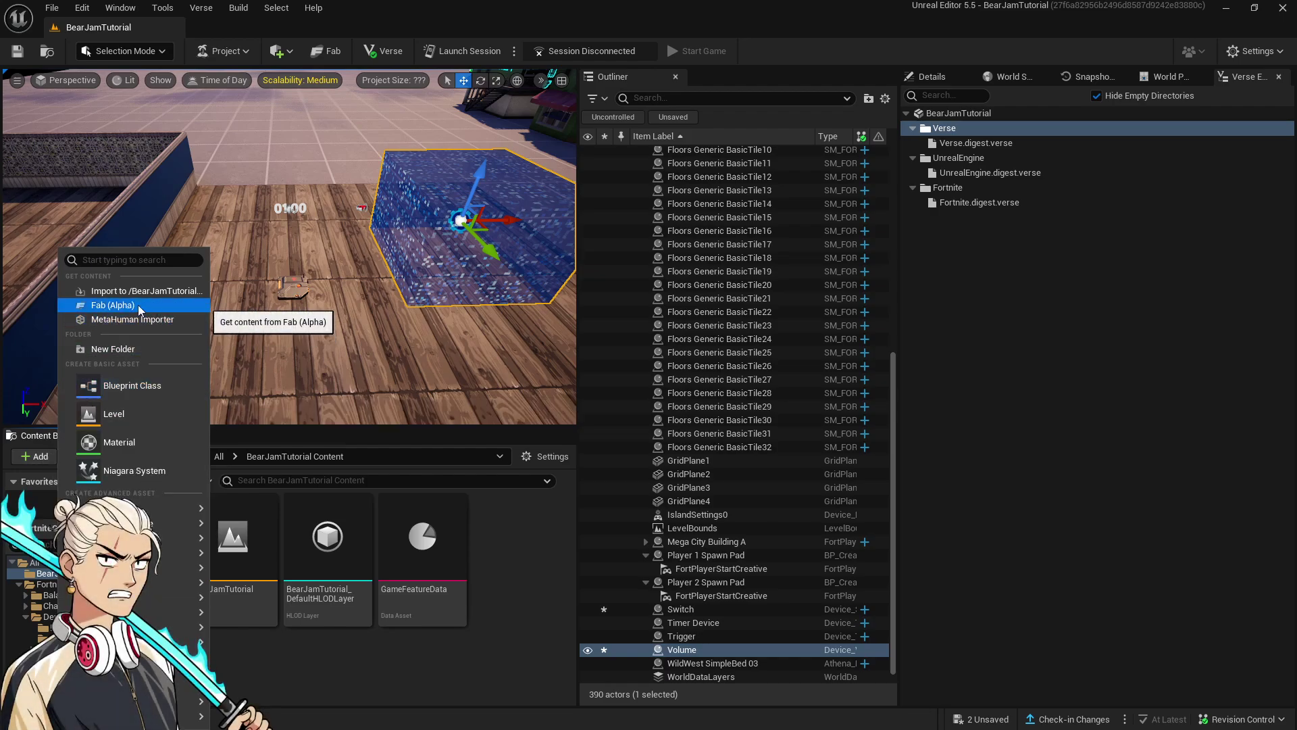
mouse_move(180, 522)
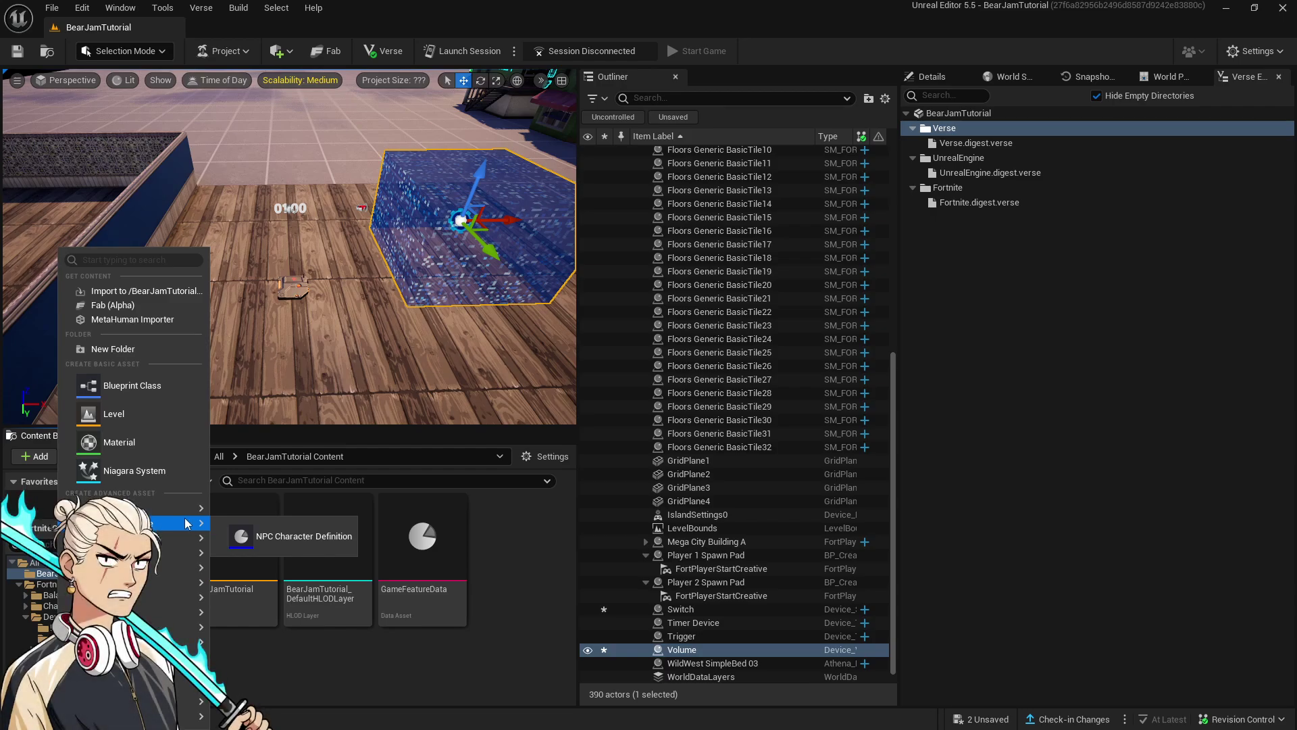
mouse_move(186, 641)
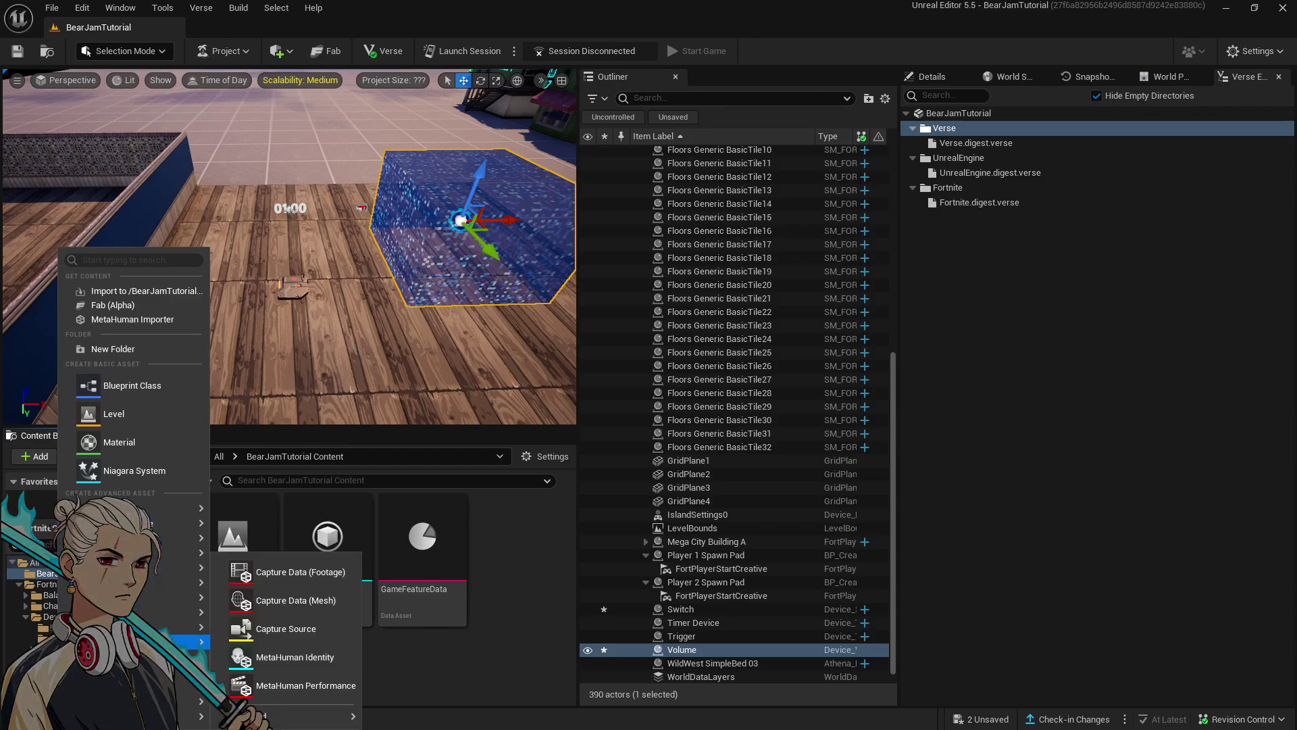
mouse_move(196, 716)
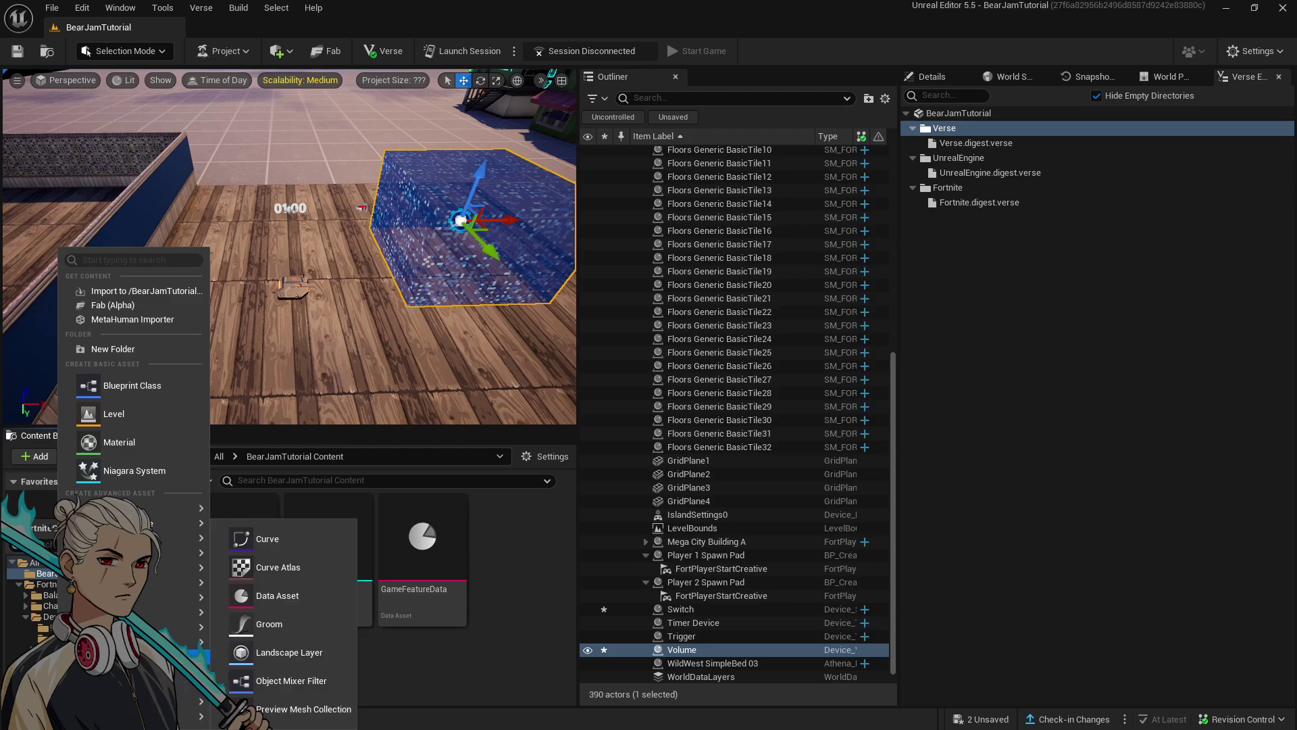
click(527, 552)
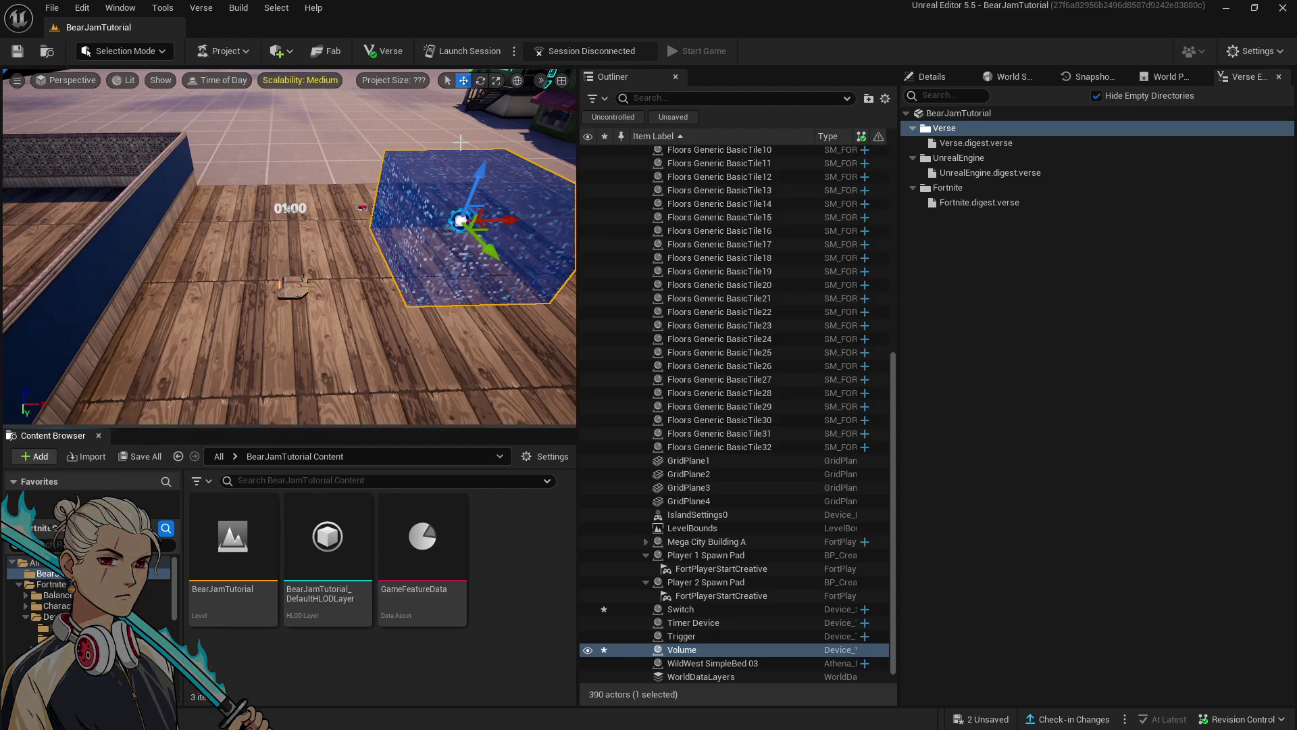
Check the quick-add, project, build, tools and file commands, and the Verse folder's options in Verse Explorer
click(276, 50)
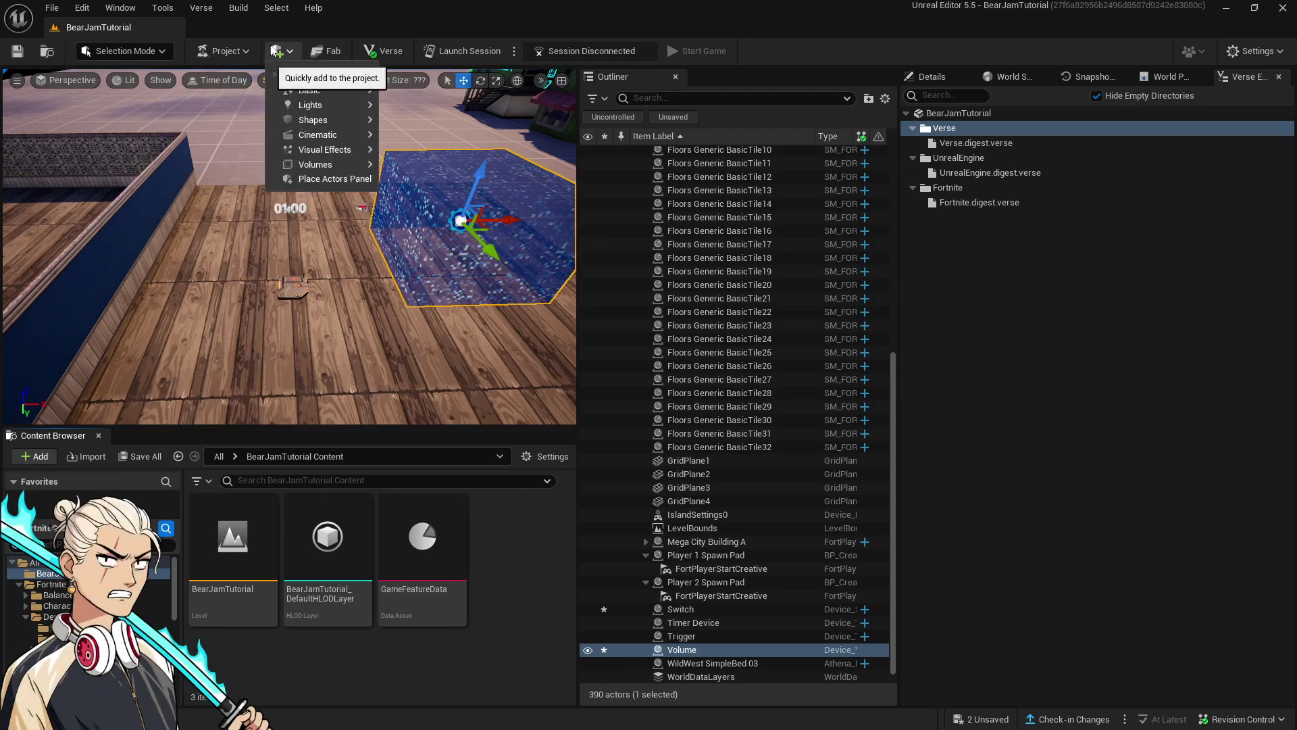
click(230, 50)
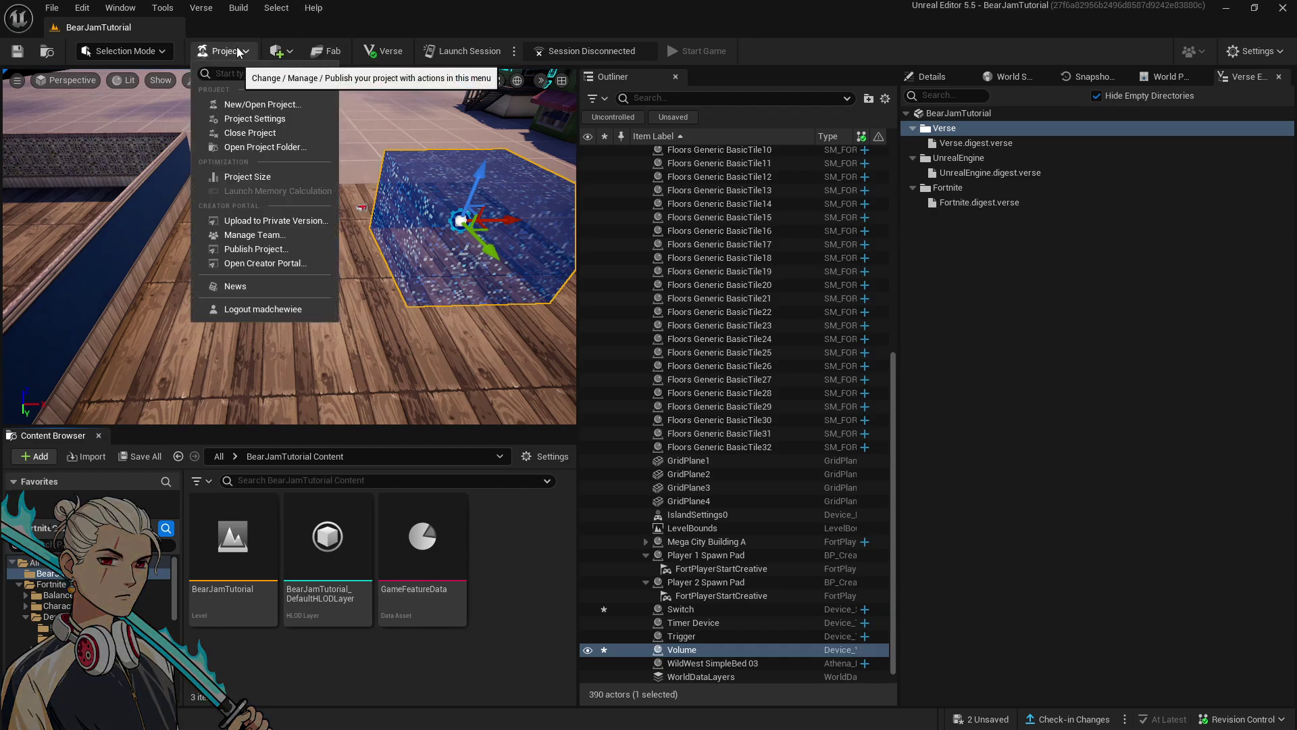
click(241, 37)
click(234, 10)
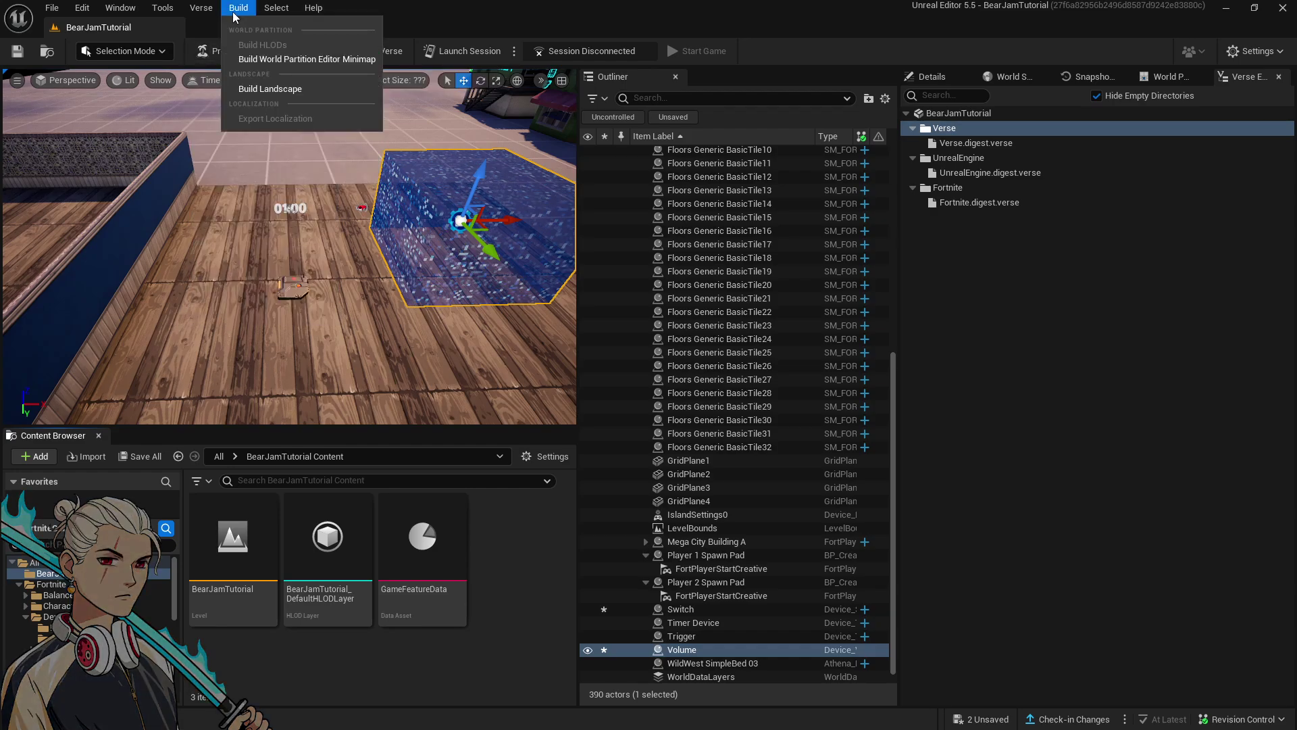
mouse_move(210, 9)
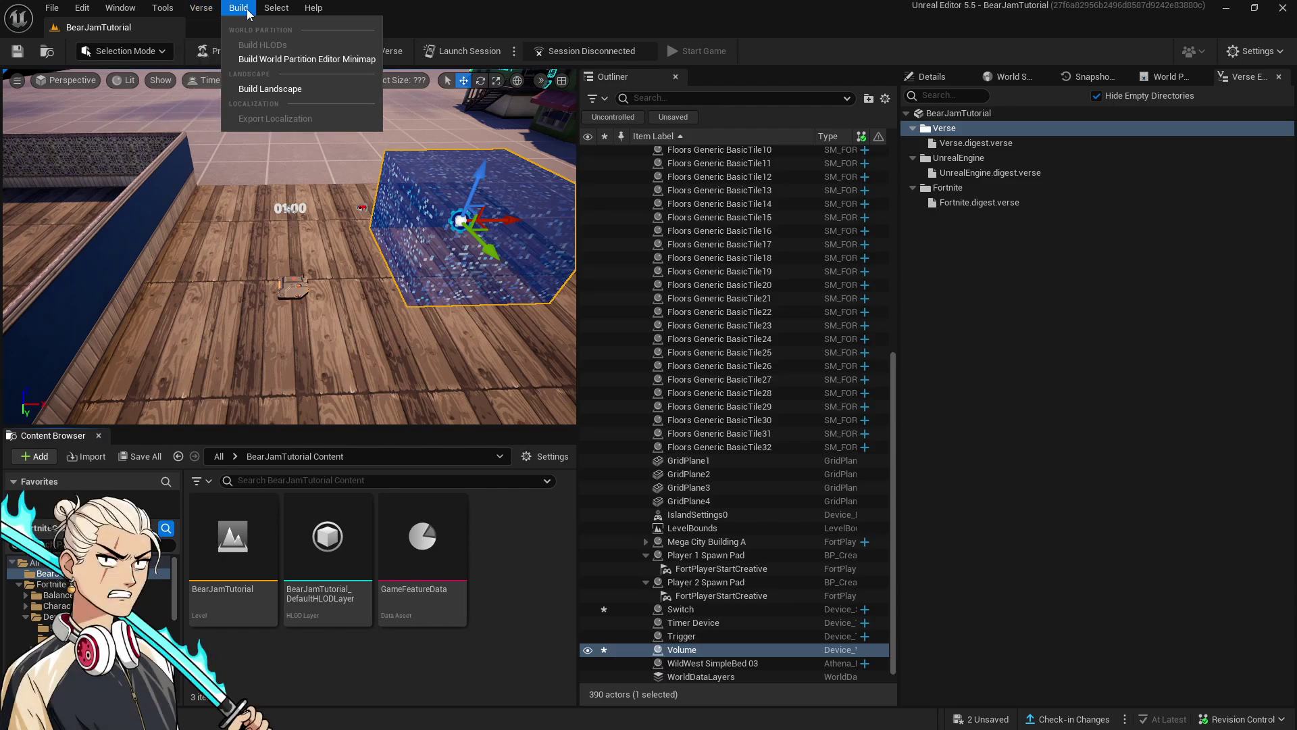
mouse_move(145, 10)
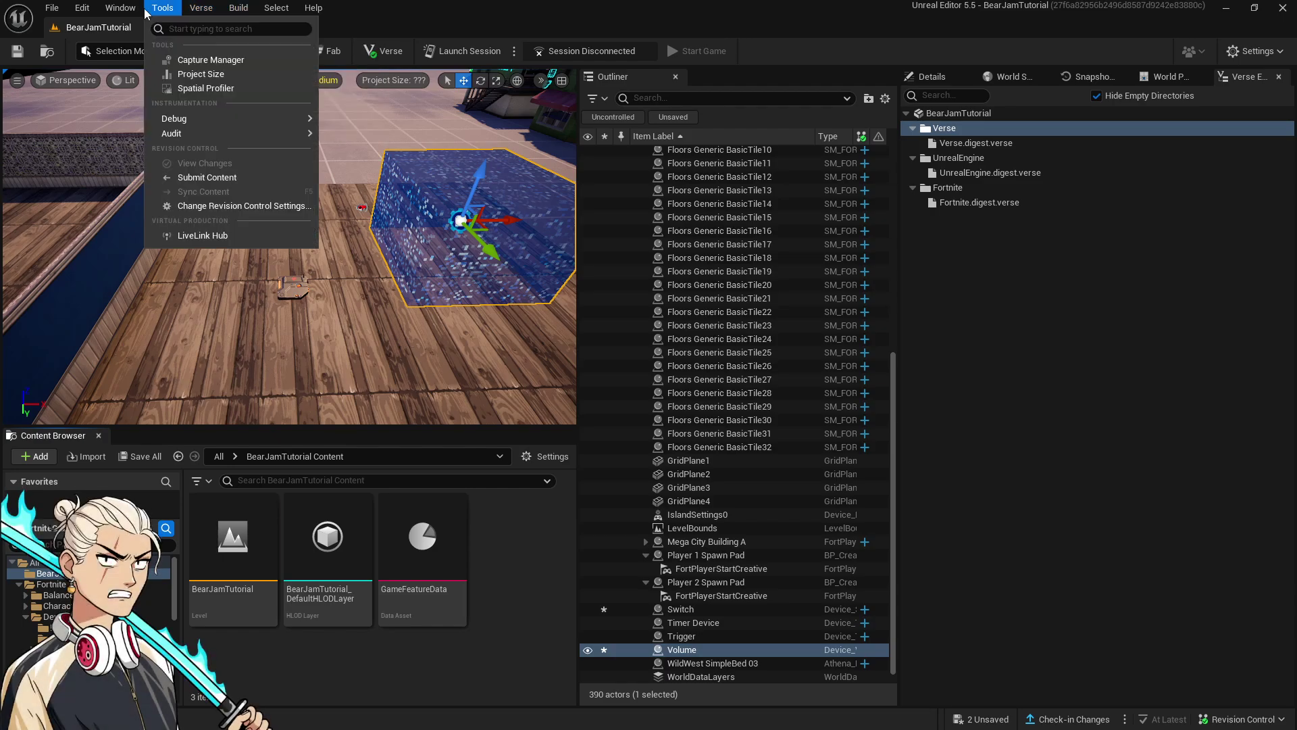
click(72, 6)
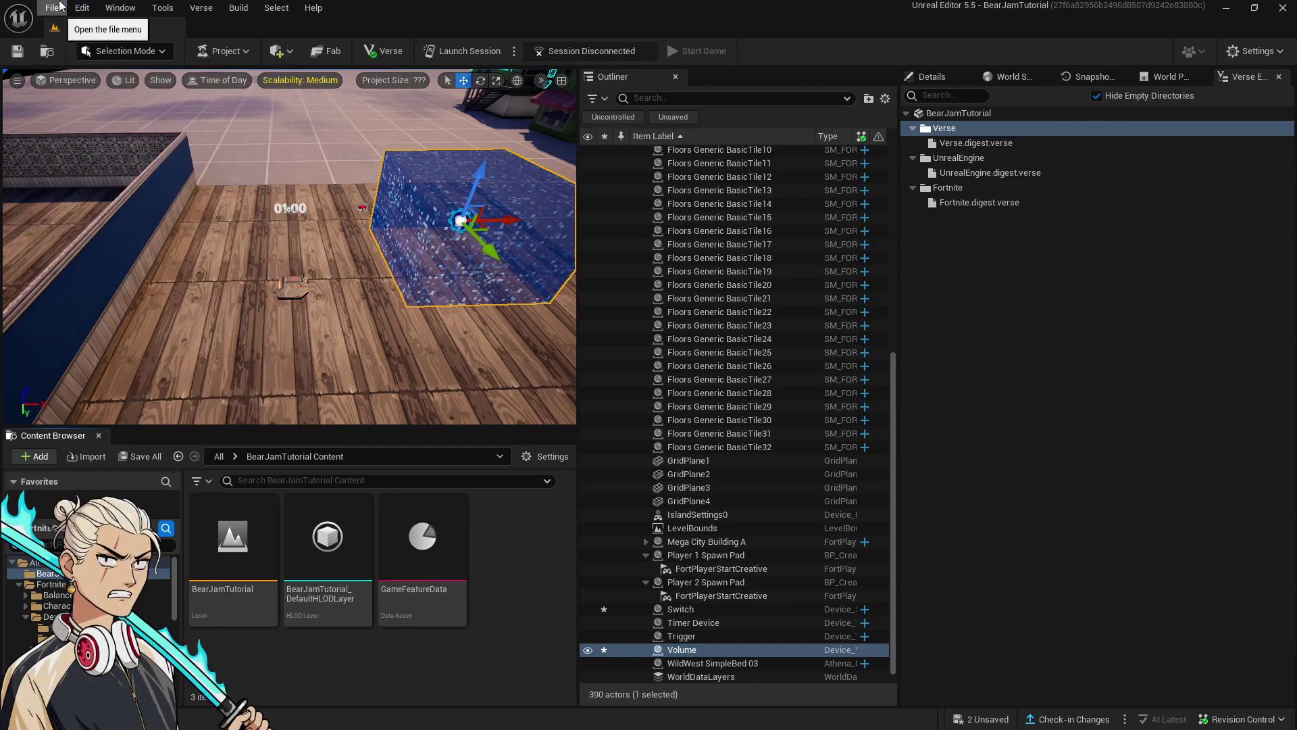
click(59, 7)
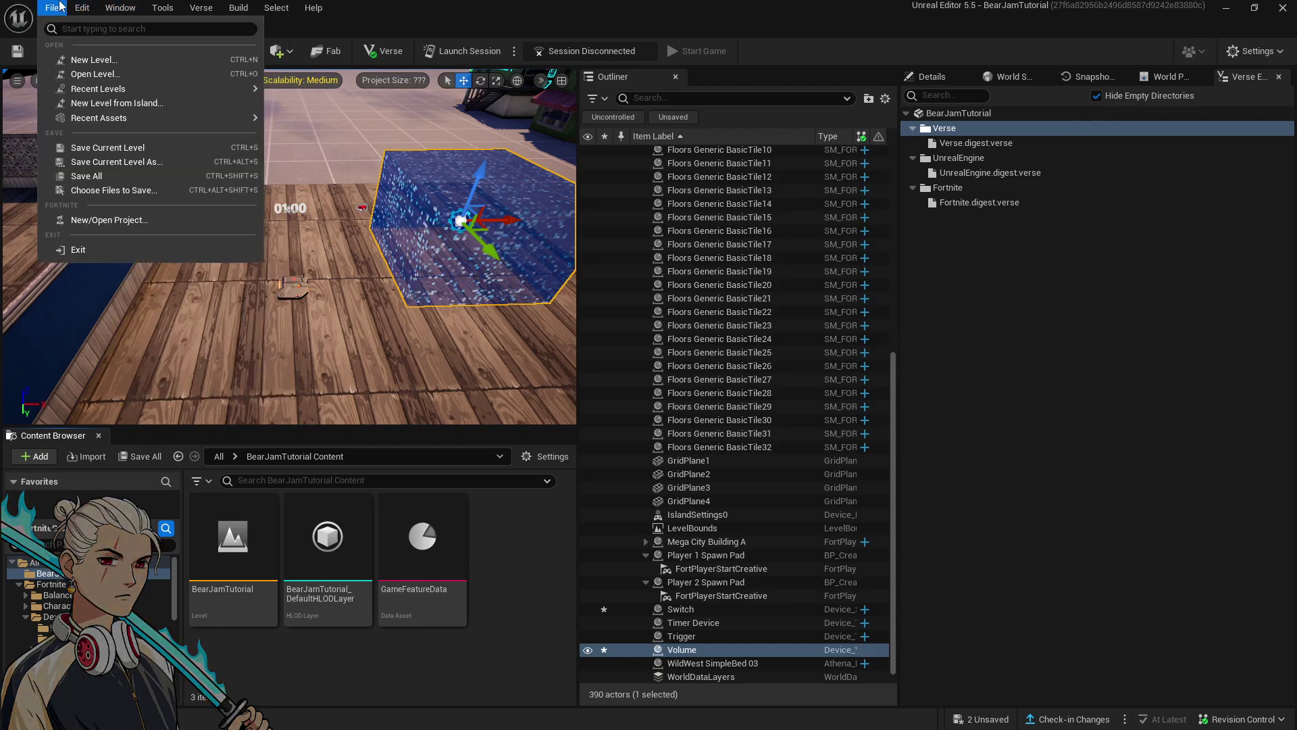
click(60, 7)
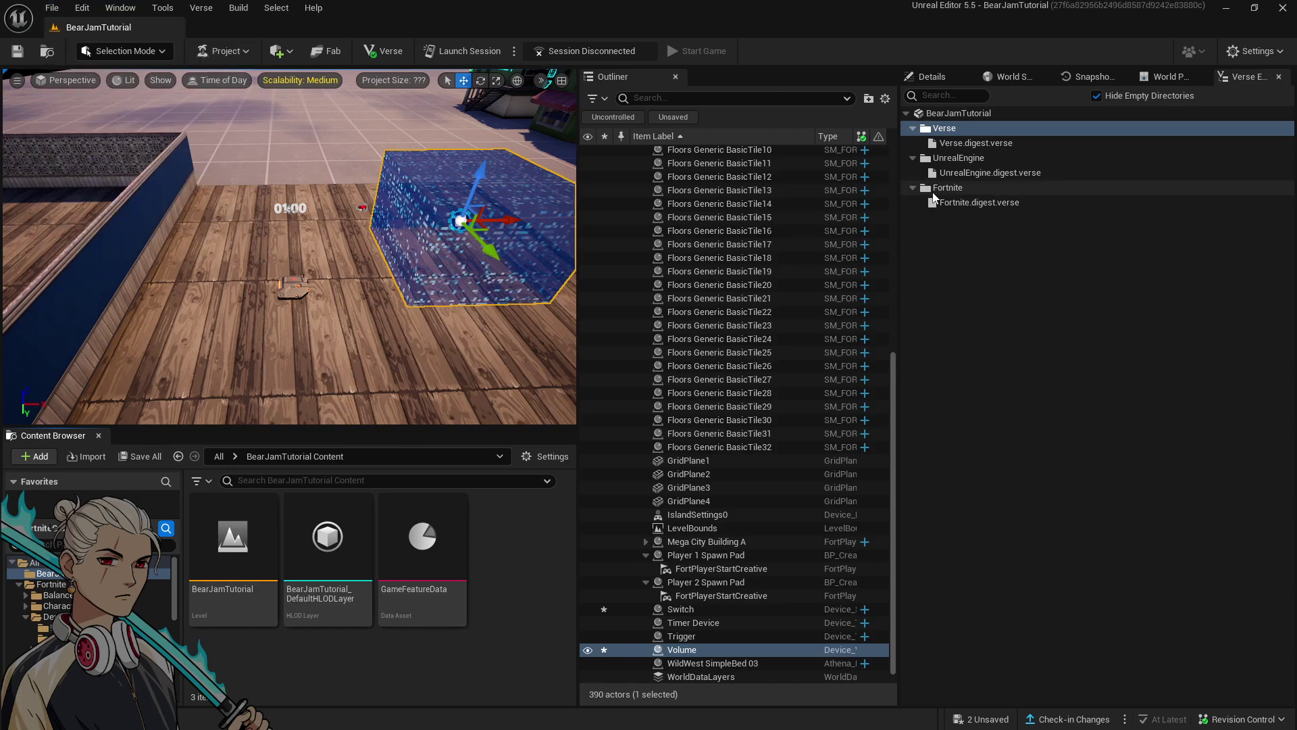
click(1259, 484)
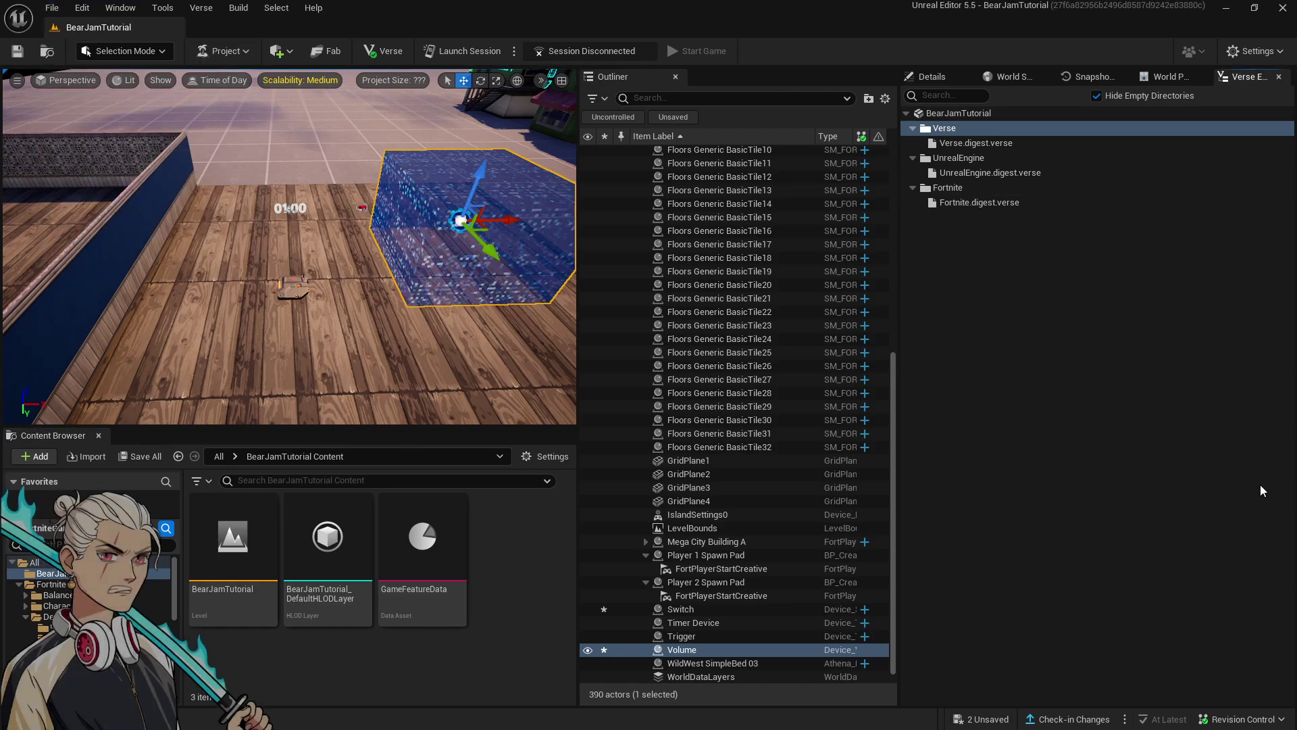
right_click(946, 127)
click(969, 303)
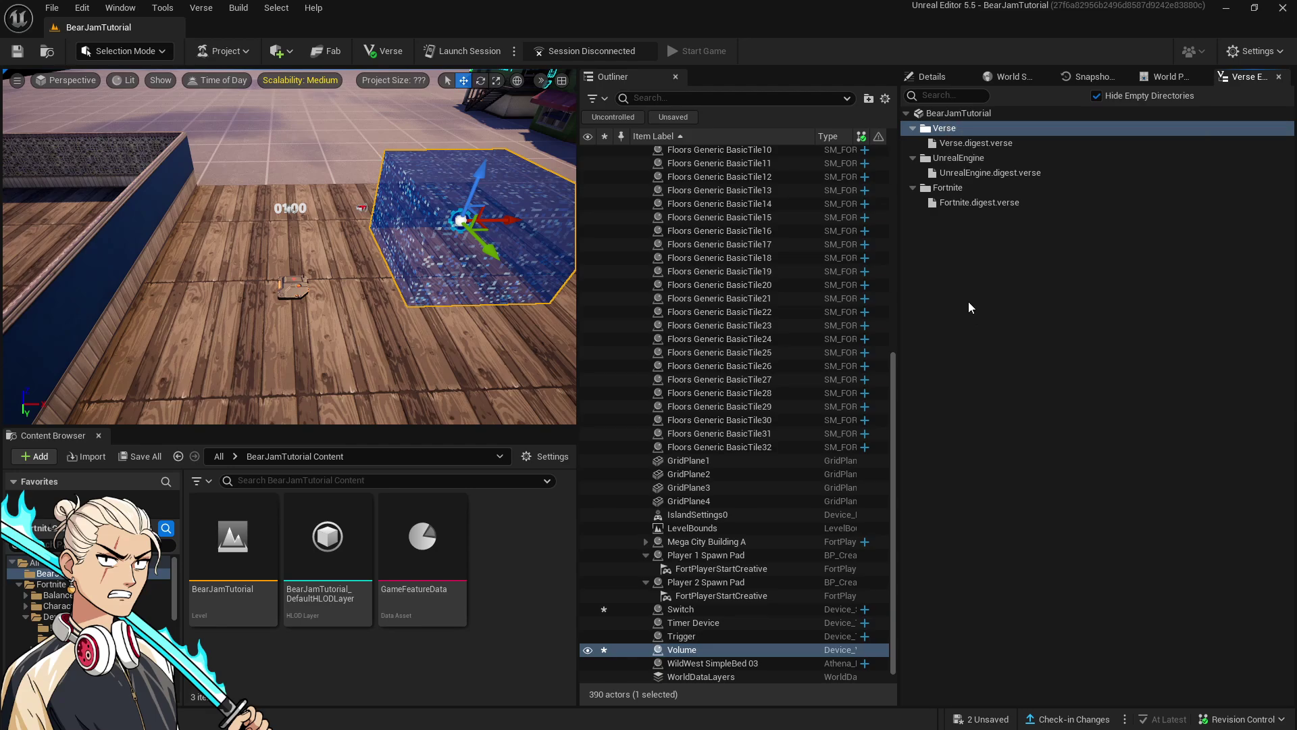
Examine the advanced asset categories, including Texture, MetaHuman Animator and FX, and open the Fortnite Devices folder
right_click(499, 610)
mouse_move(525, 554)
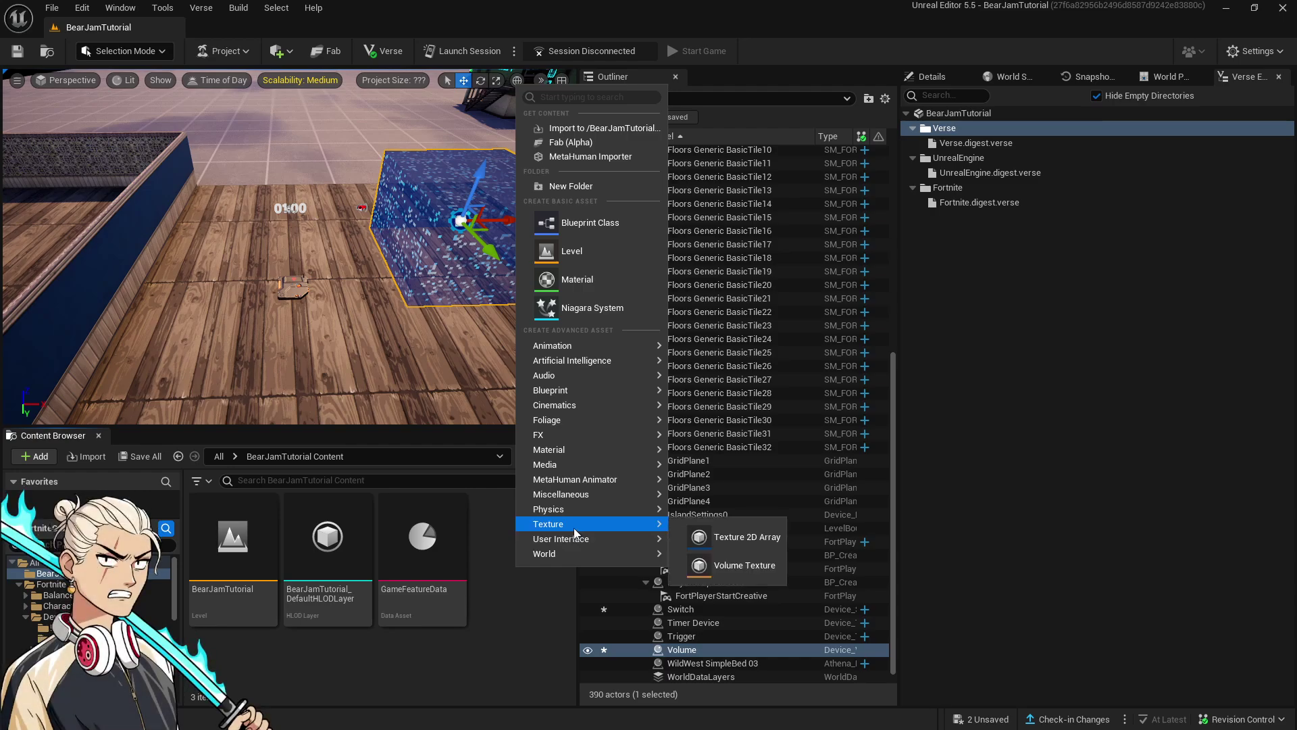
mouse_move(573, 514)
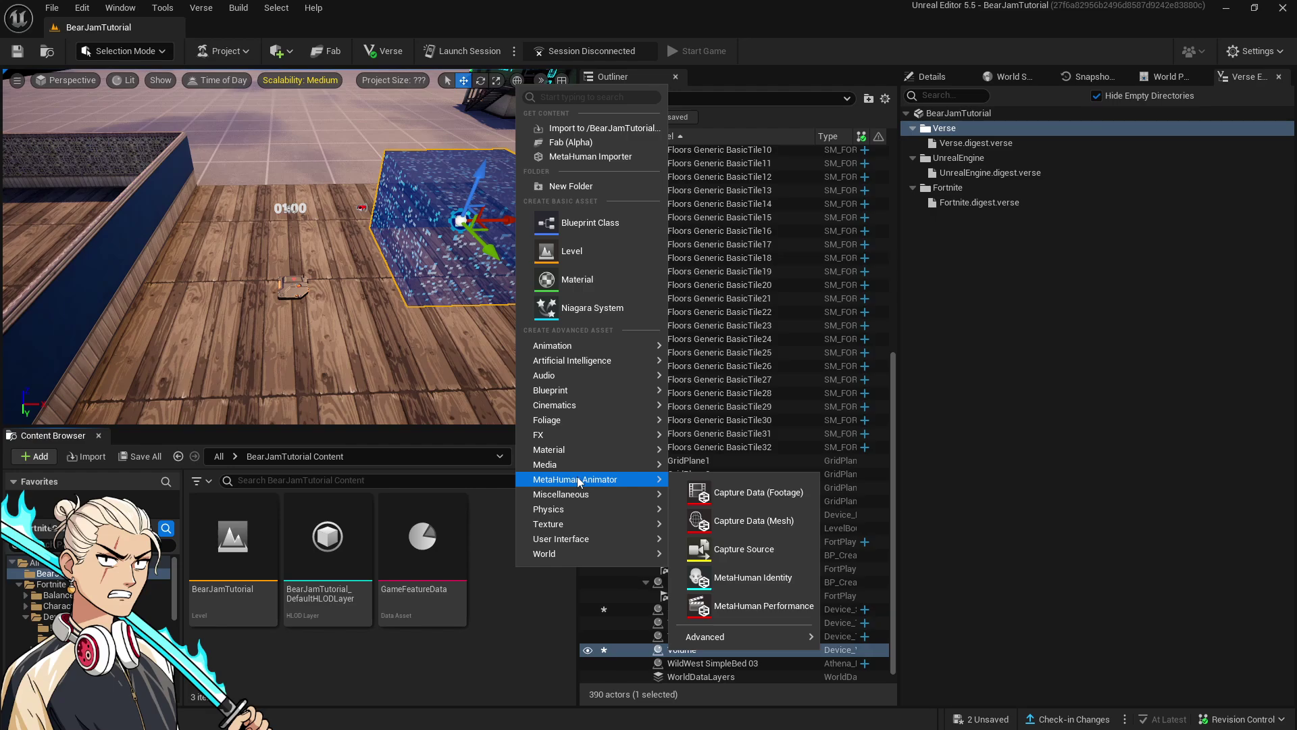
mouse_move(577, 449)
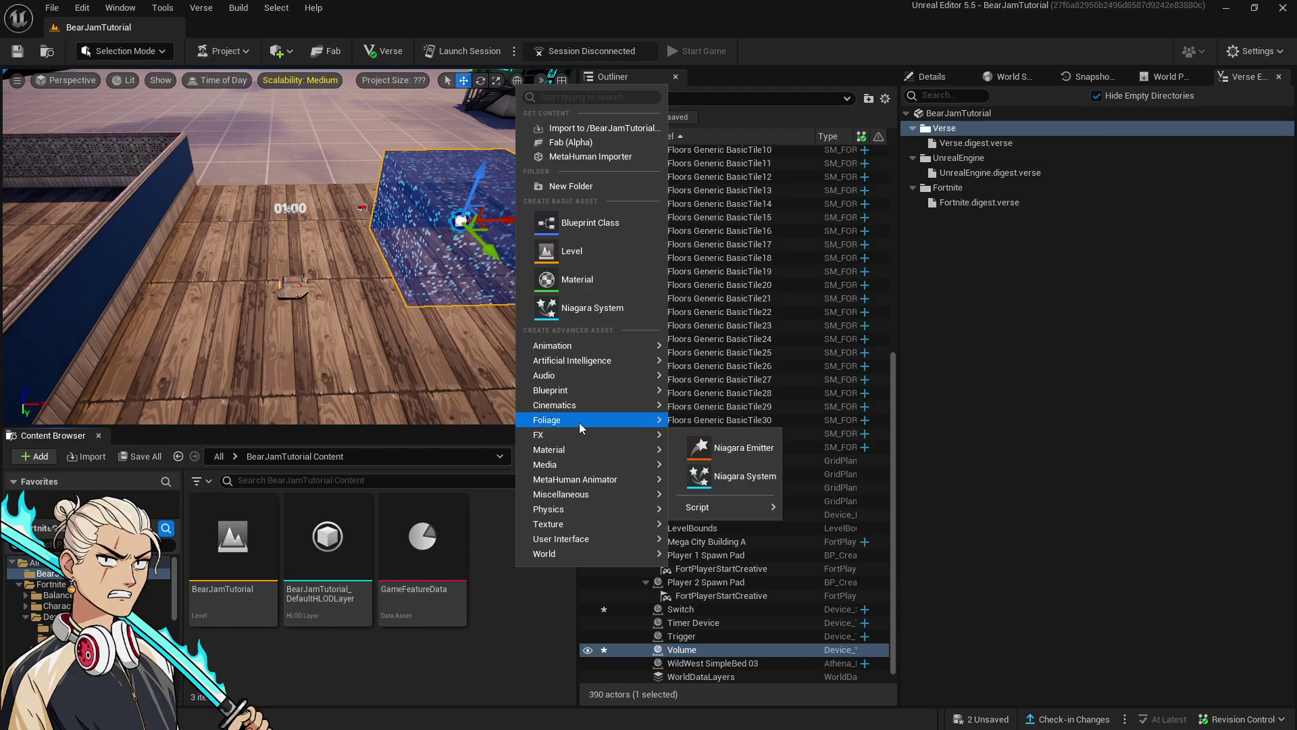
click(525, 603)
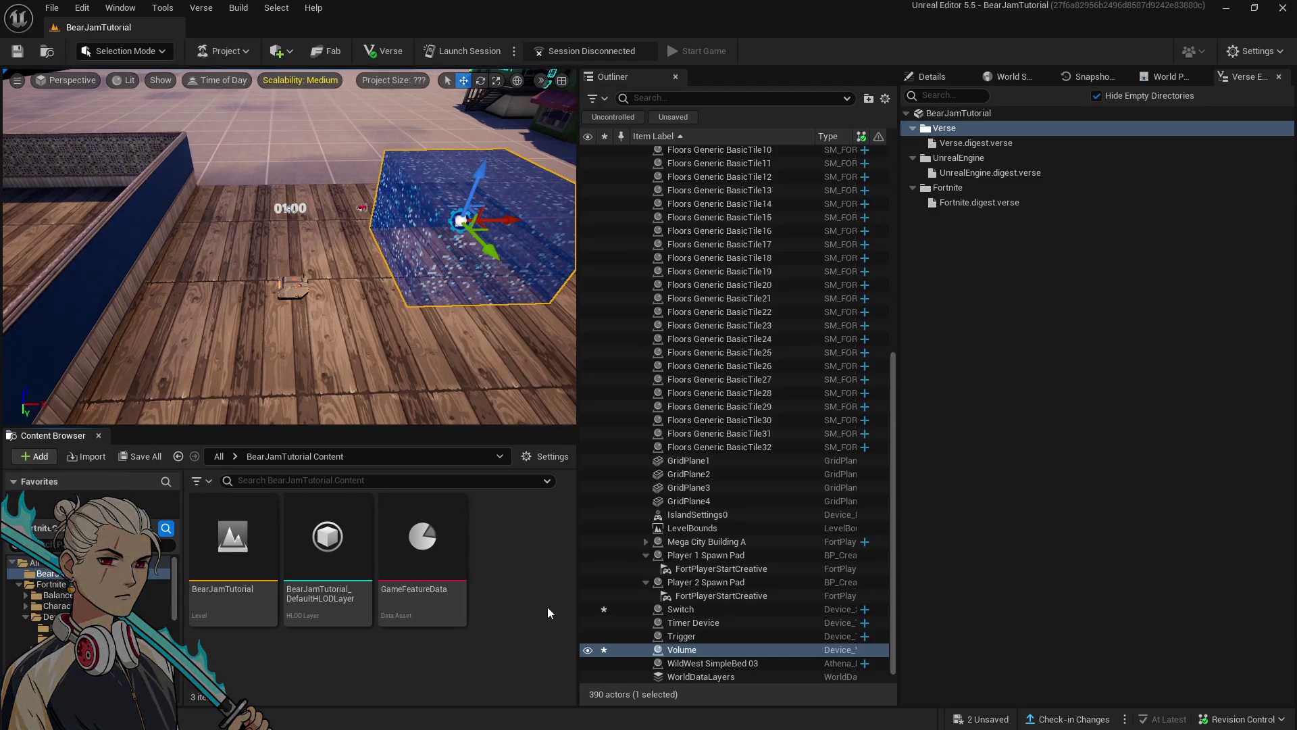
right_click(493, 521)
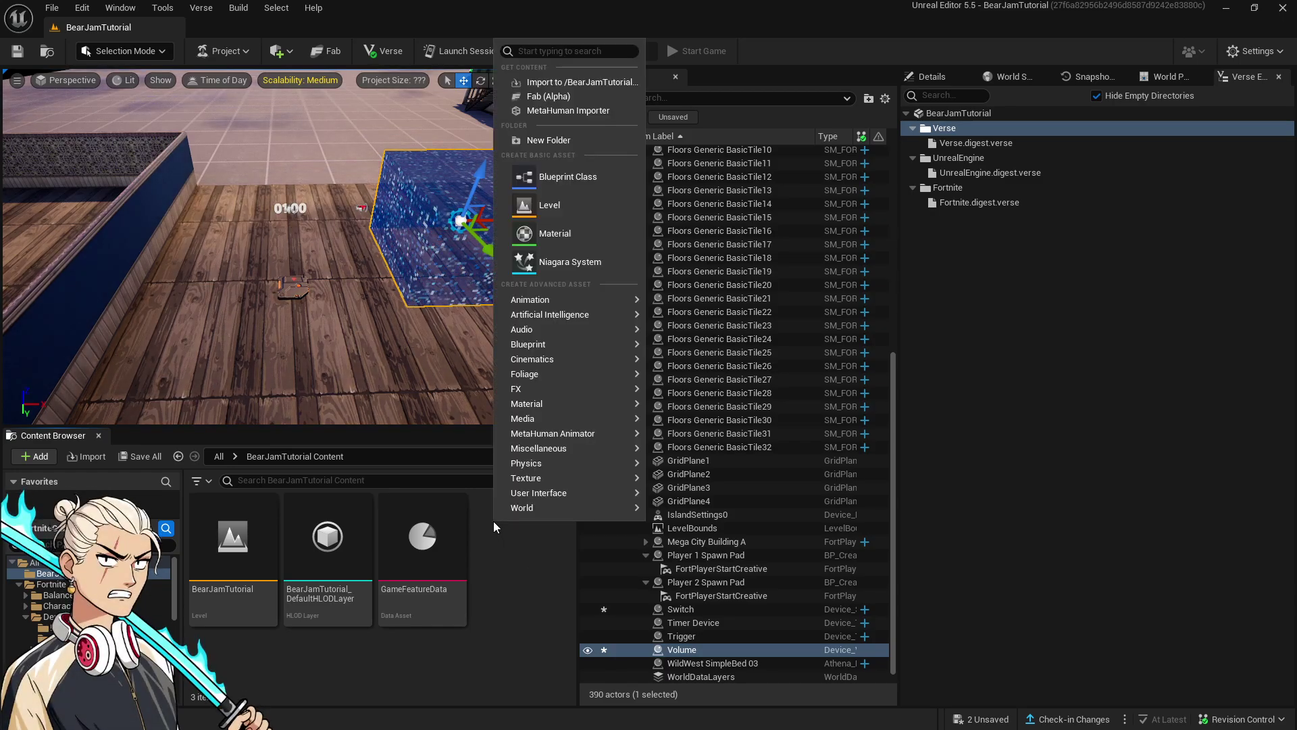
click(514, 602)
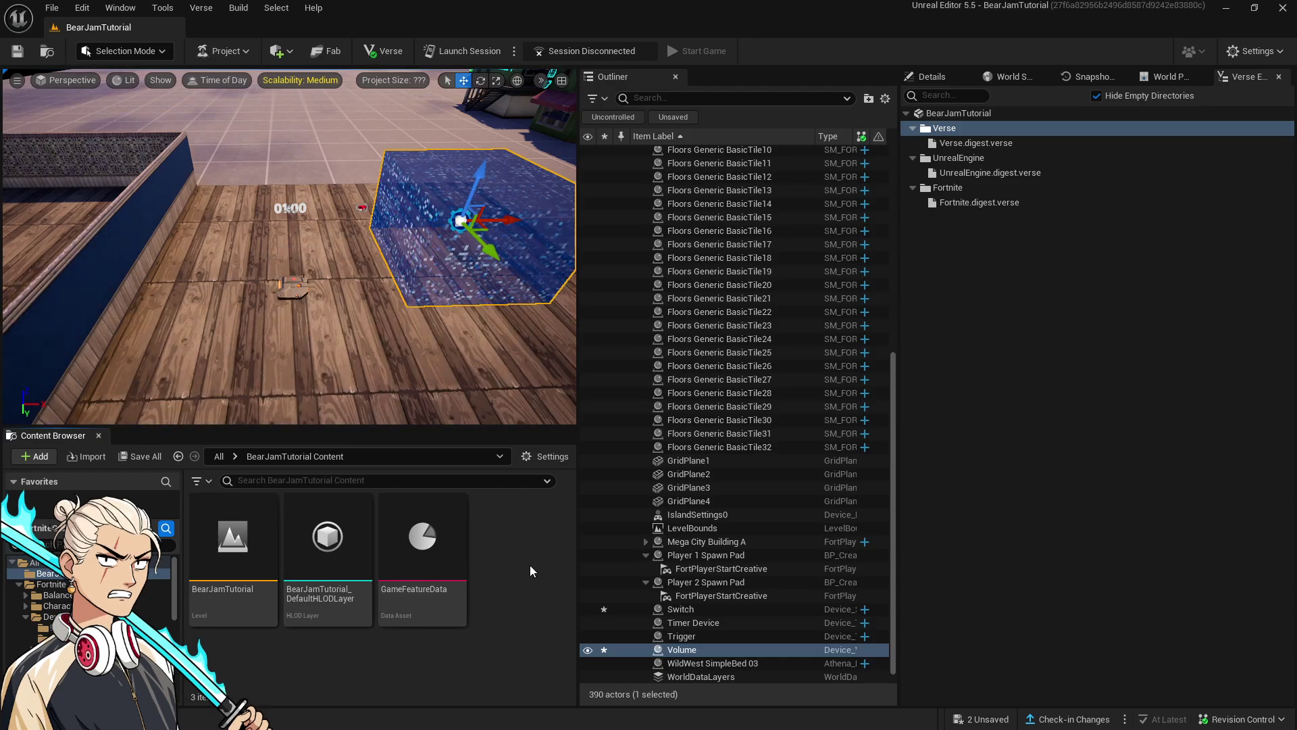
click(135, 616)
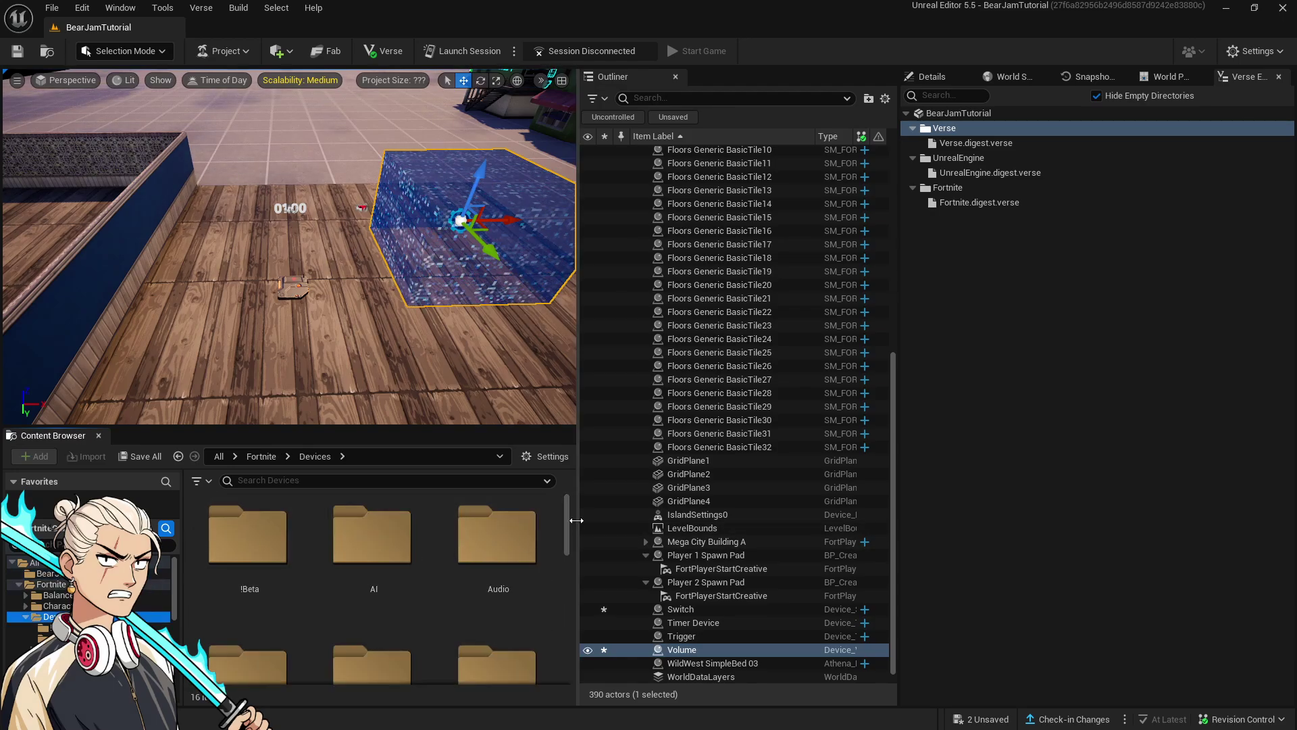
Widen the viewport and Content Browser area and look through the subfolders of the Fortnite Devices folder
drag(578, 521, 668, 516)
drag(899, 411, 1006, 425)
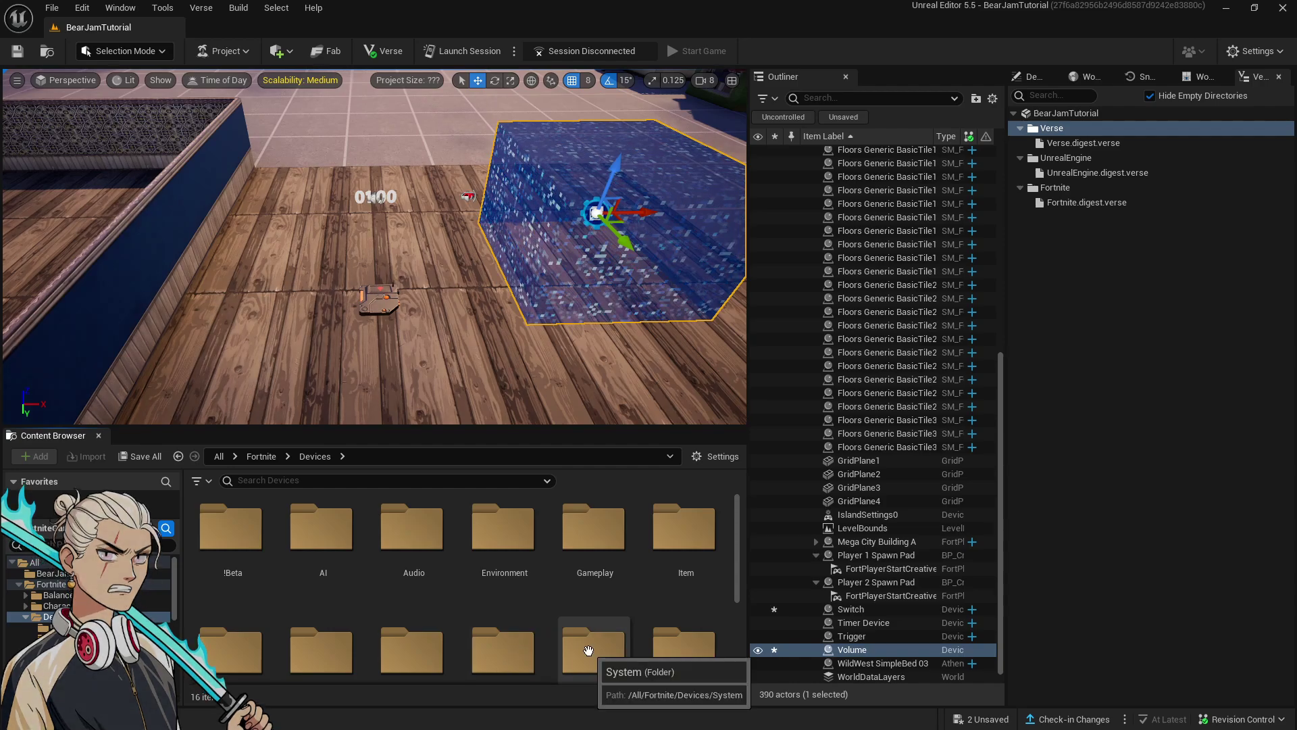
scroll(572, 602, down, 1)
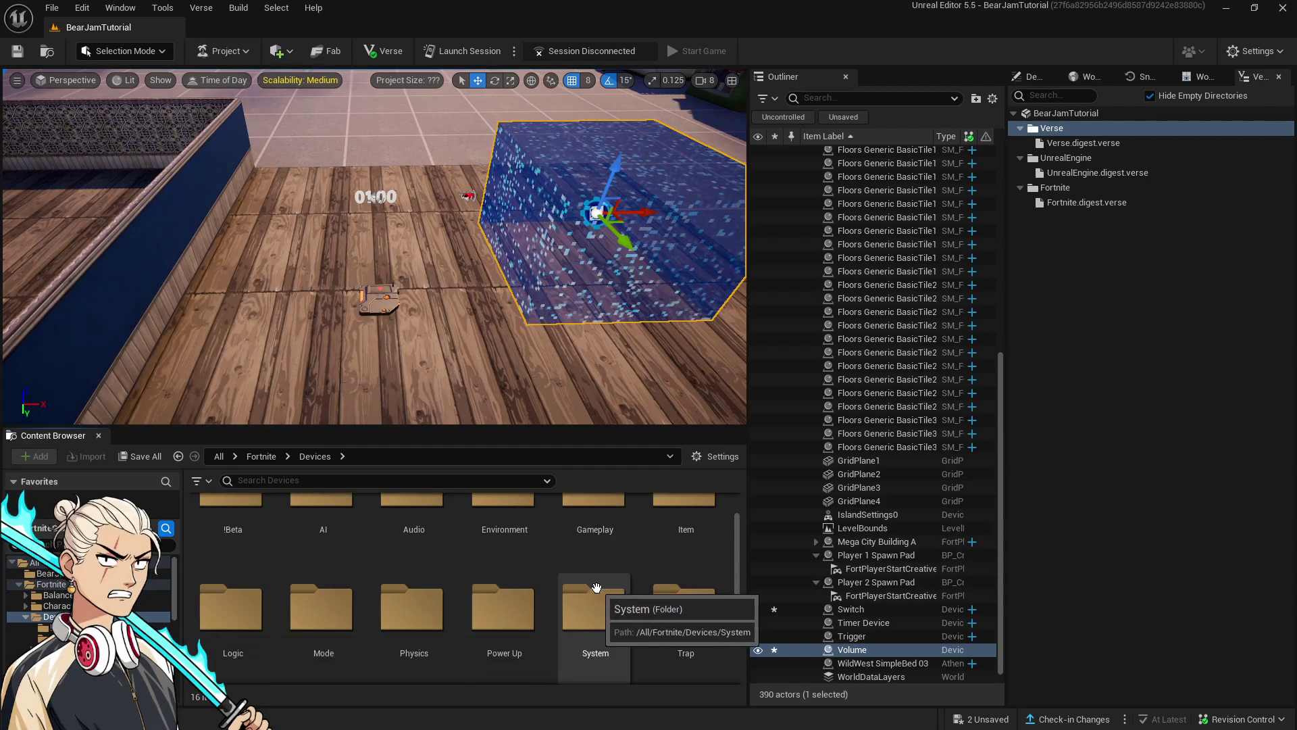
scroll(602, 631, down, 3)
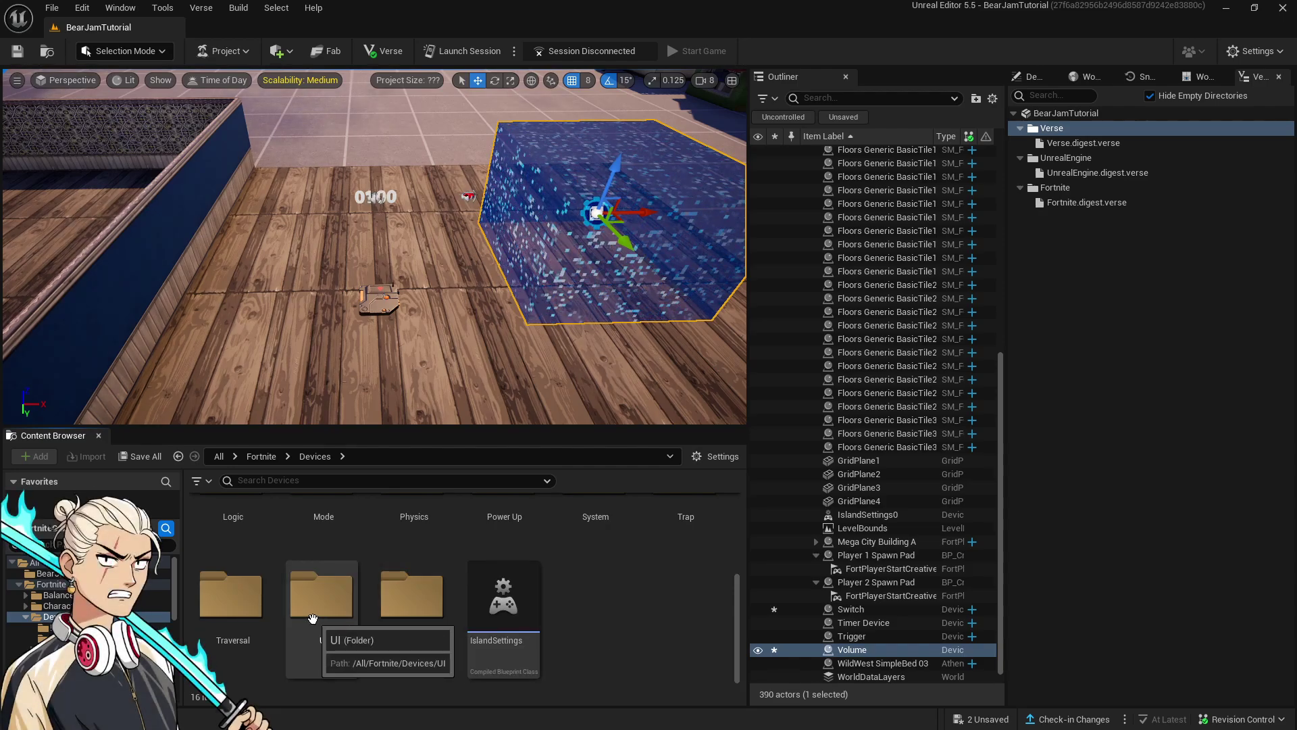
scroll(608, 667, up, 2)
scroll(603, 662, up, 2)
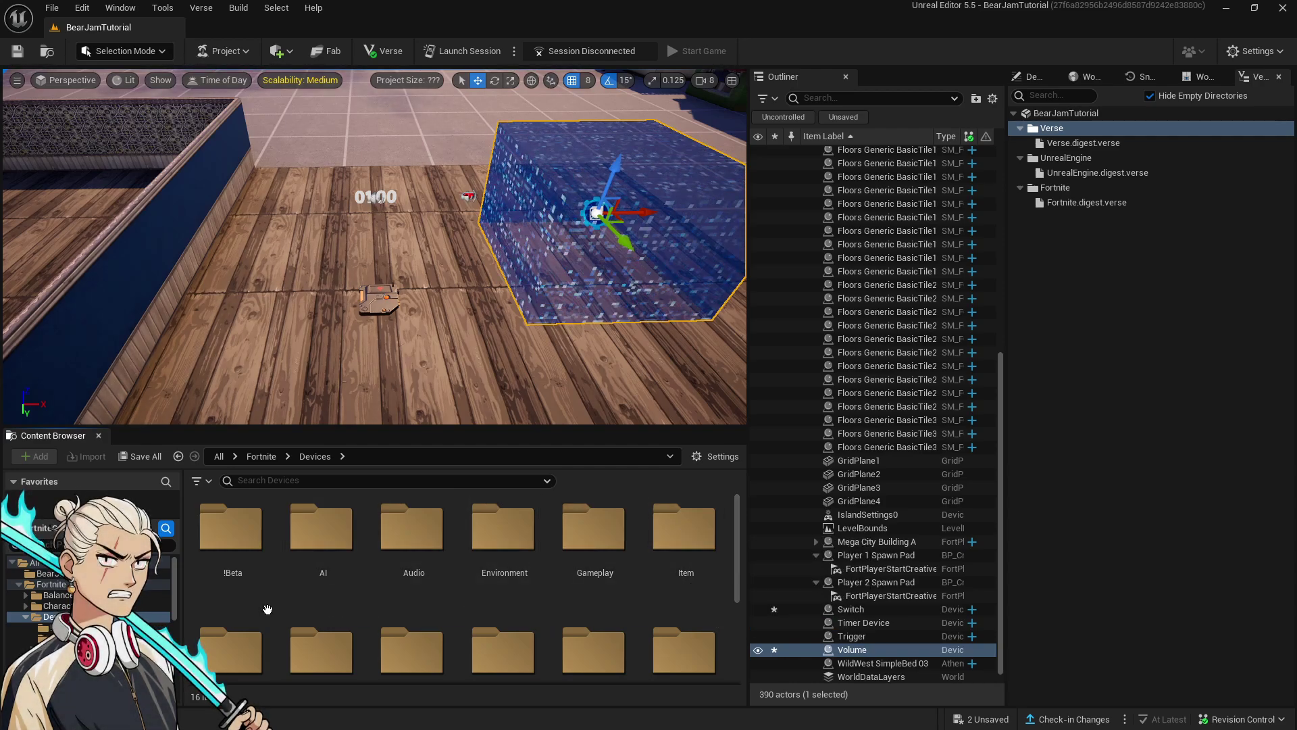
Open the BearJamTutorial Content folder and check the place-actor categories, the asset creation options and the Verse commands
click(47, 573)
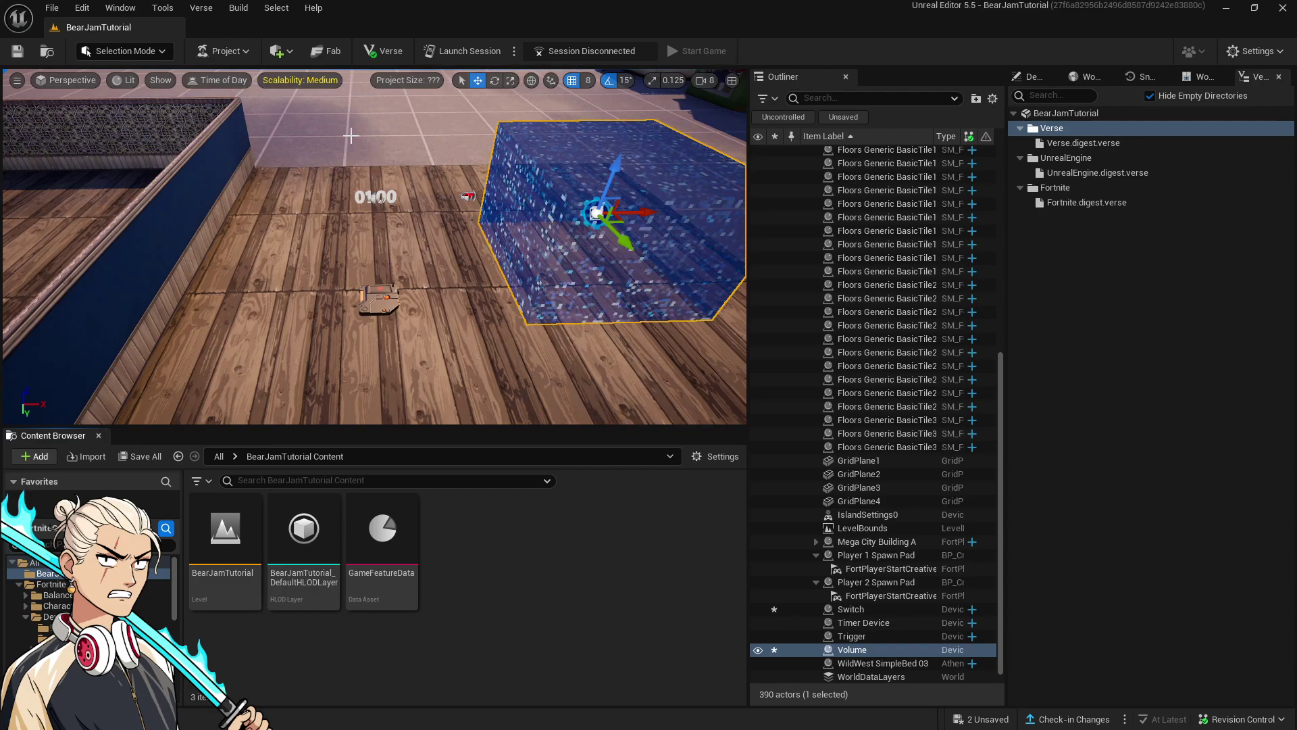
click(279, 50)
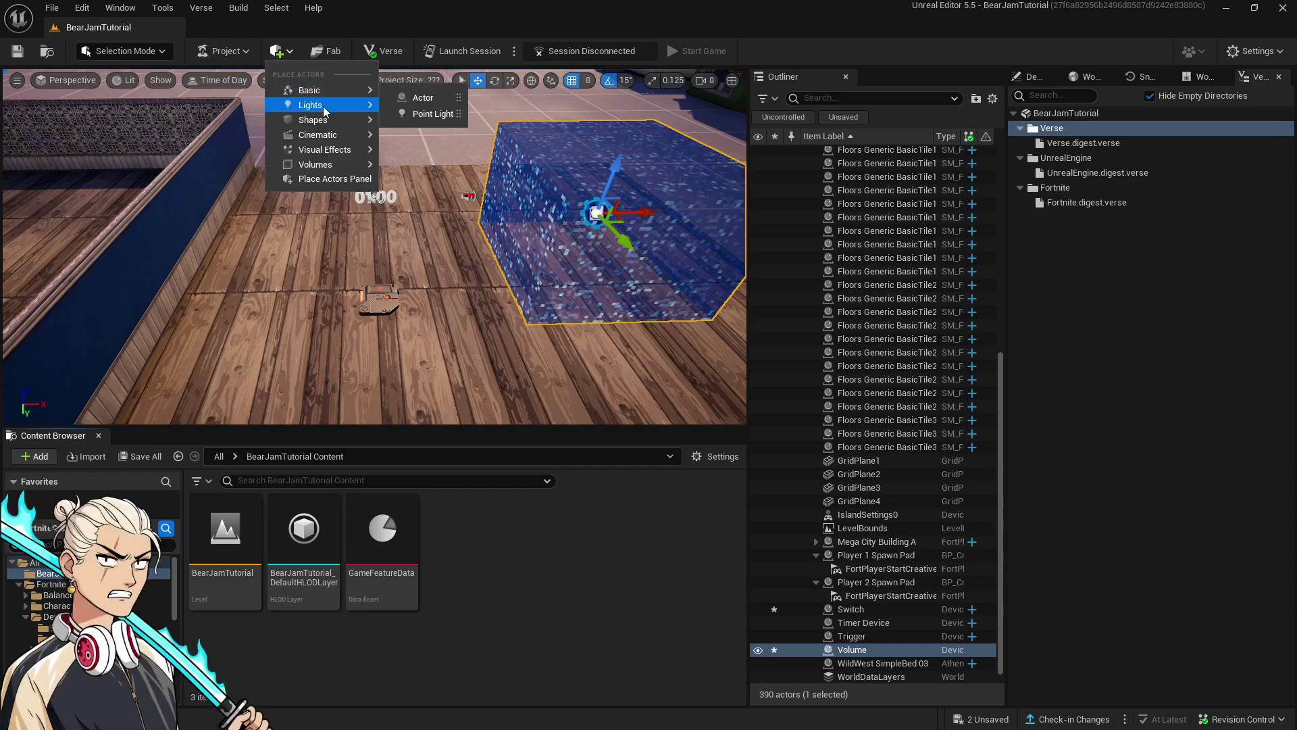
mouse_move(323, 107)
click(562, 630)
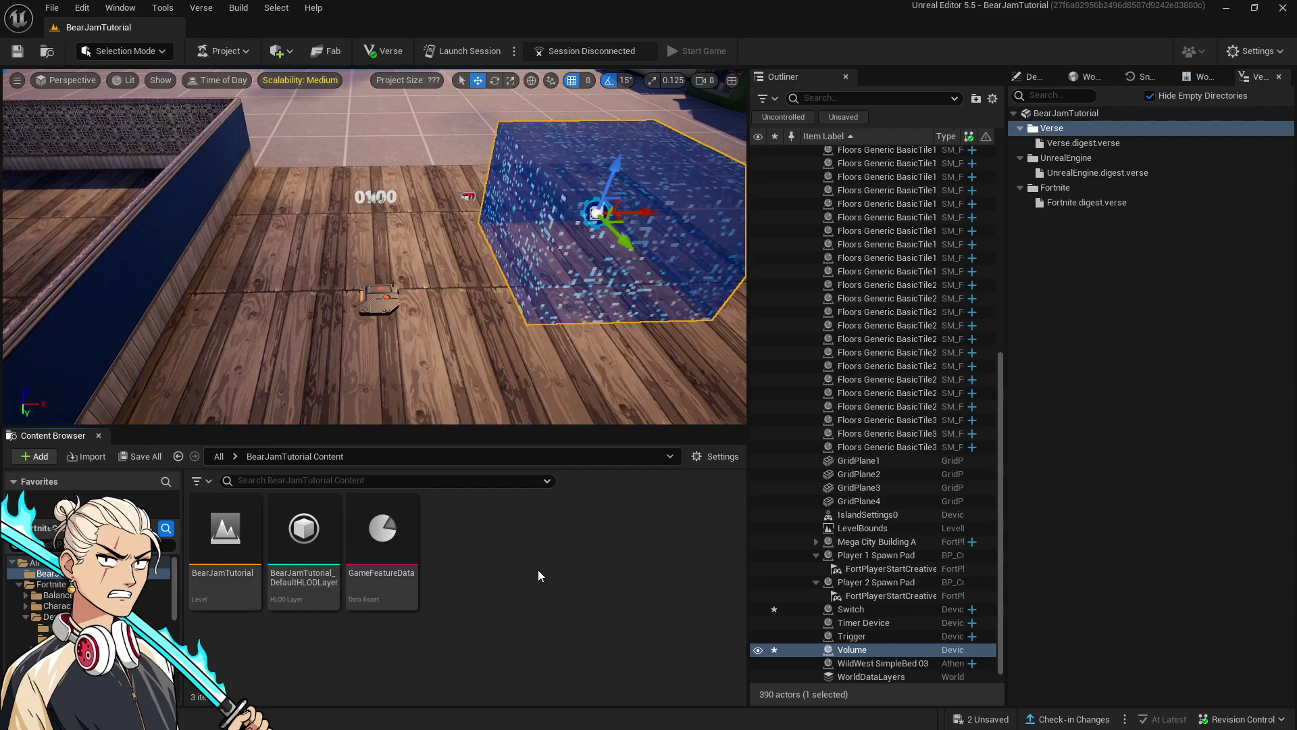
right_click(481, 525)
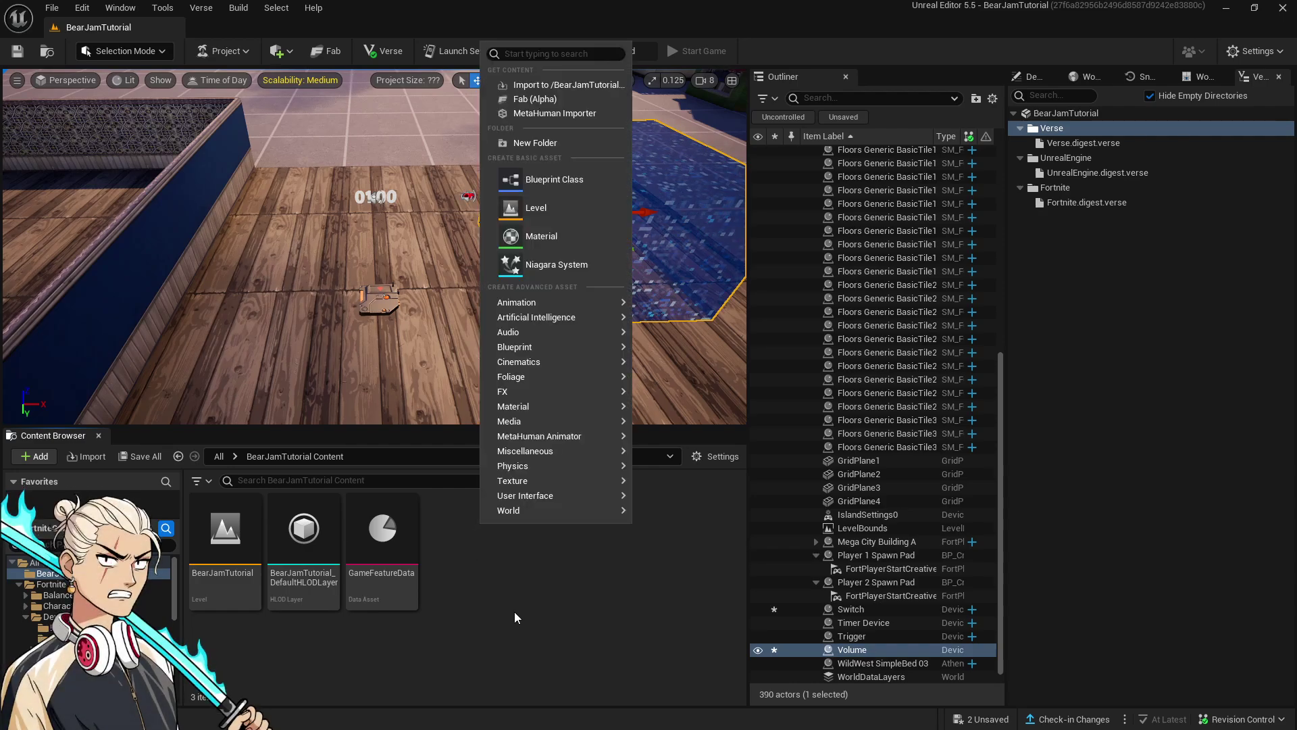
click(481, 610)
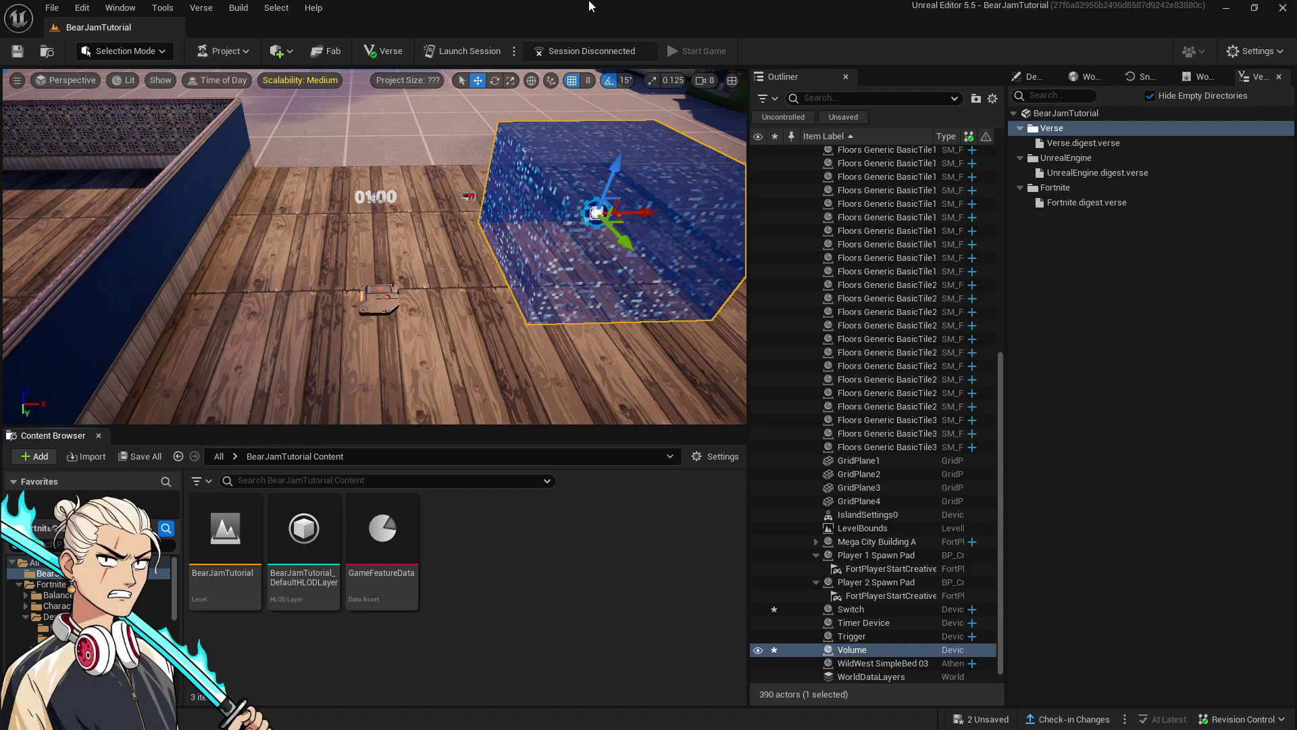
click(212, 11)
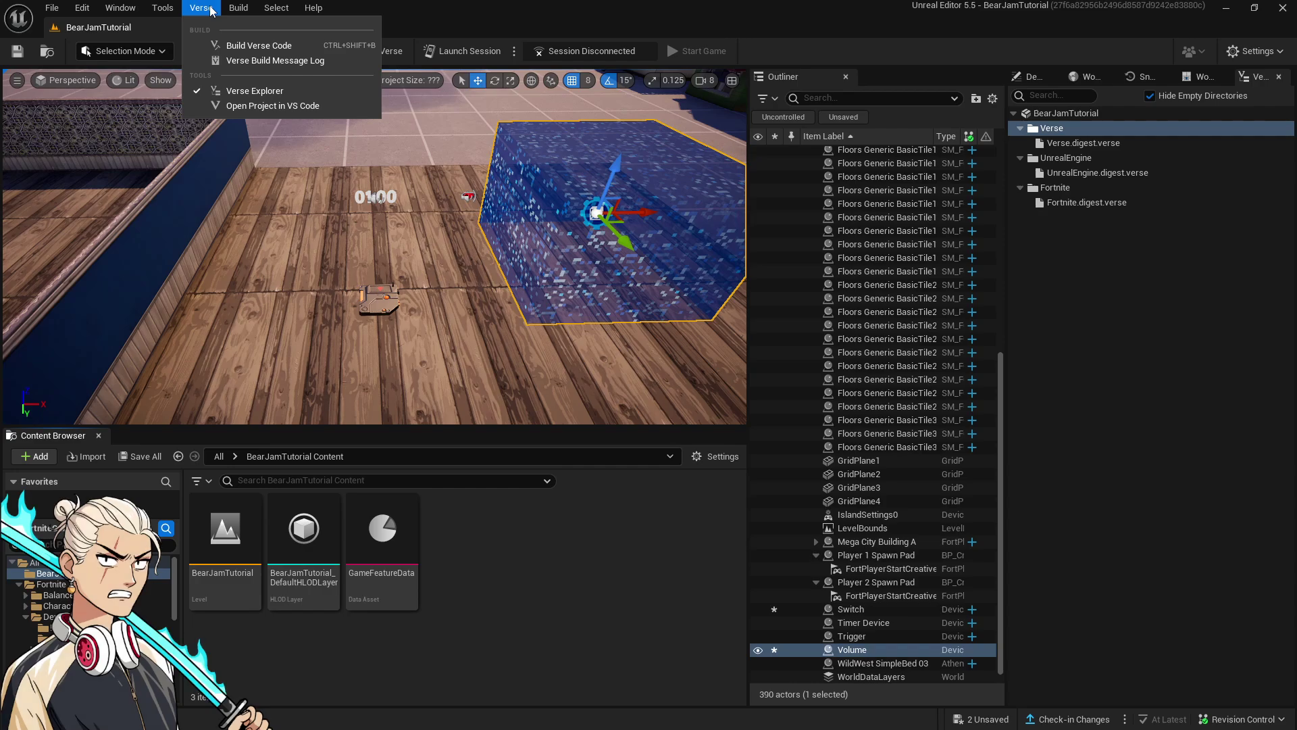
click(211, 9)
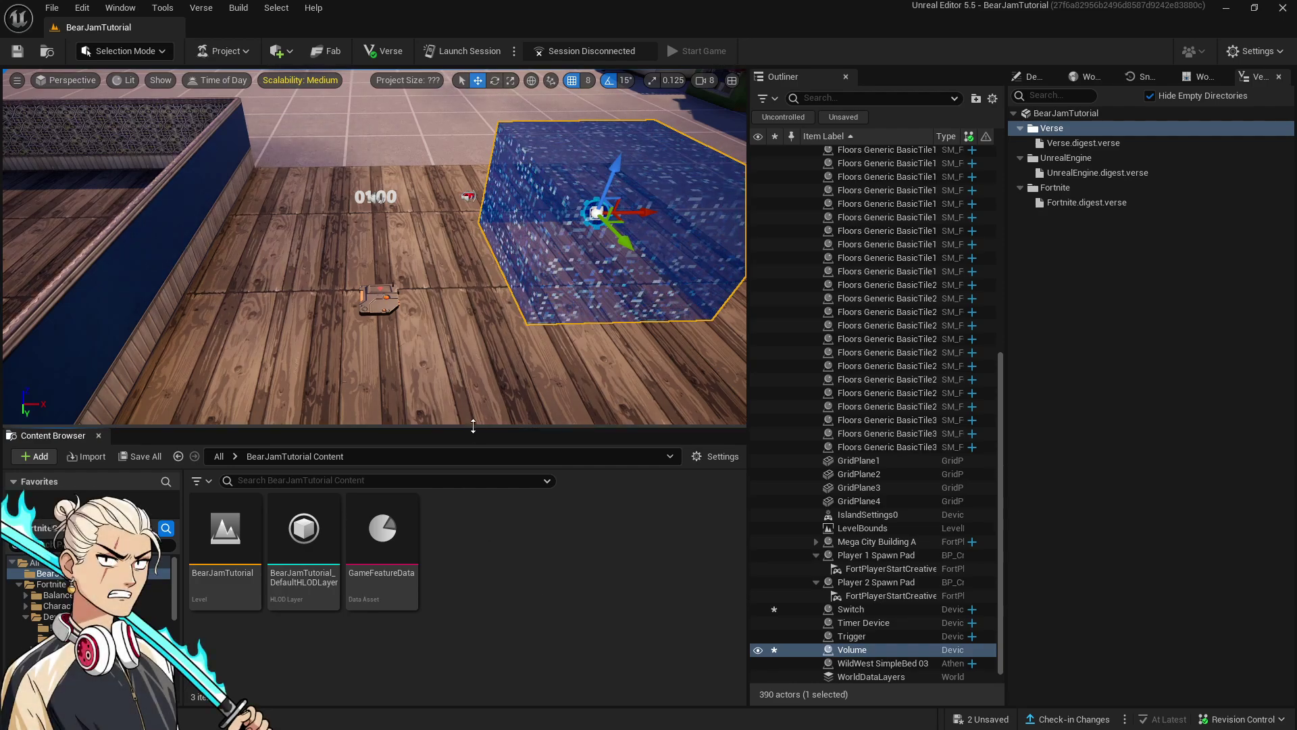
Enlarge the Content Browser, look through the Fortnite VFX folder's effects and return to BearJamTutorial Content
drag(473, 426, 474, 397)
scroll(150, 619, down, 5)
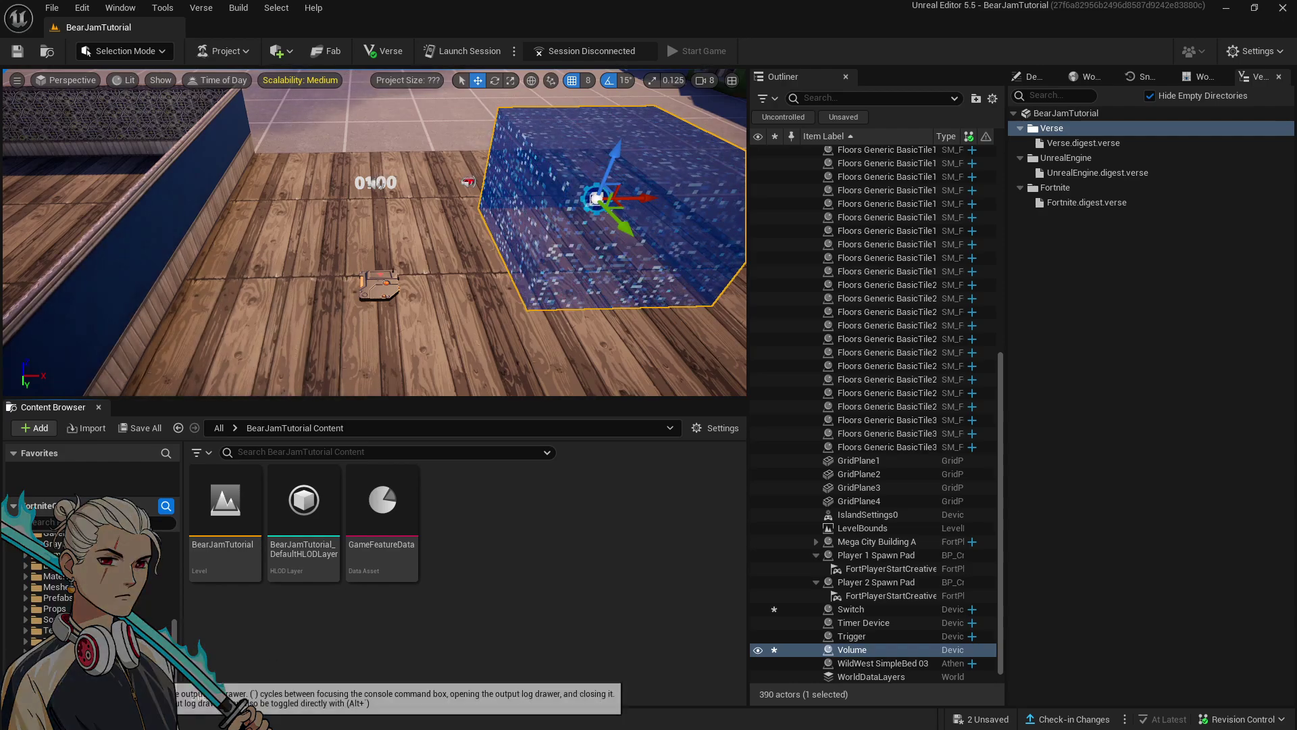
click(150, 653)
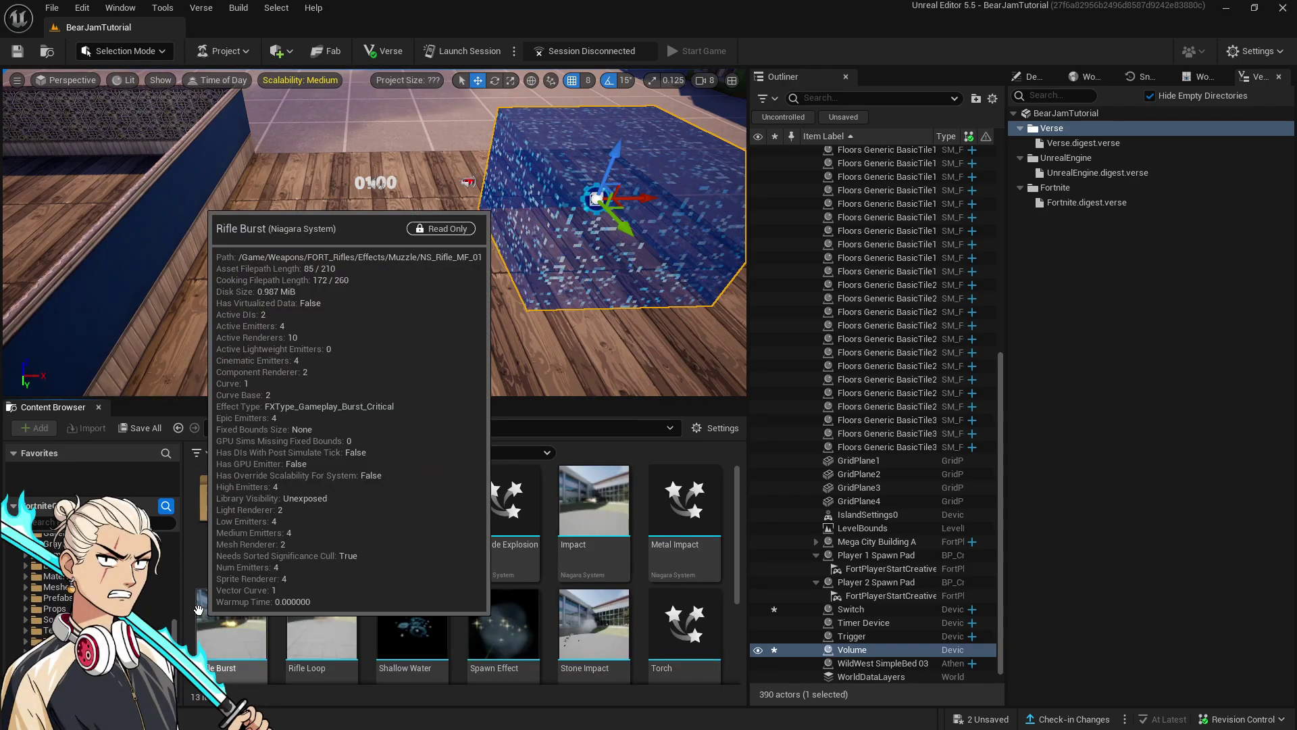
scroll(257, 589, down, 2)
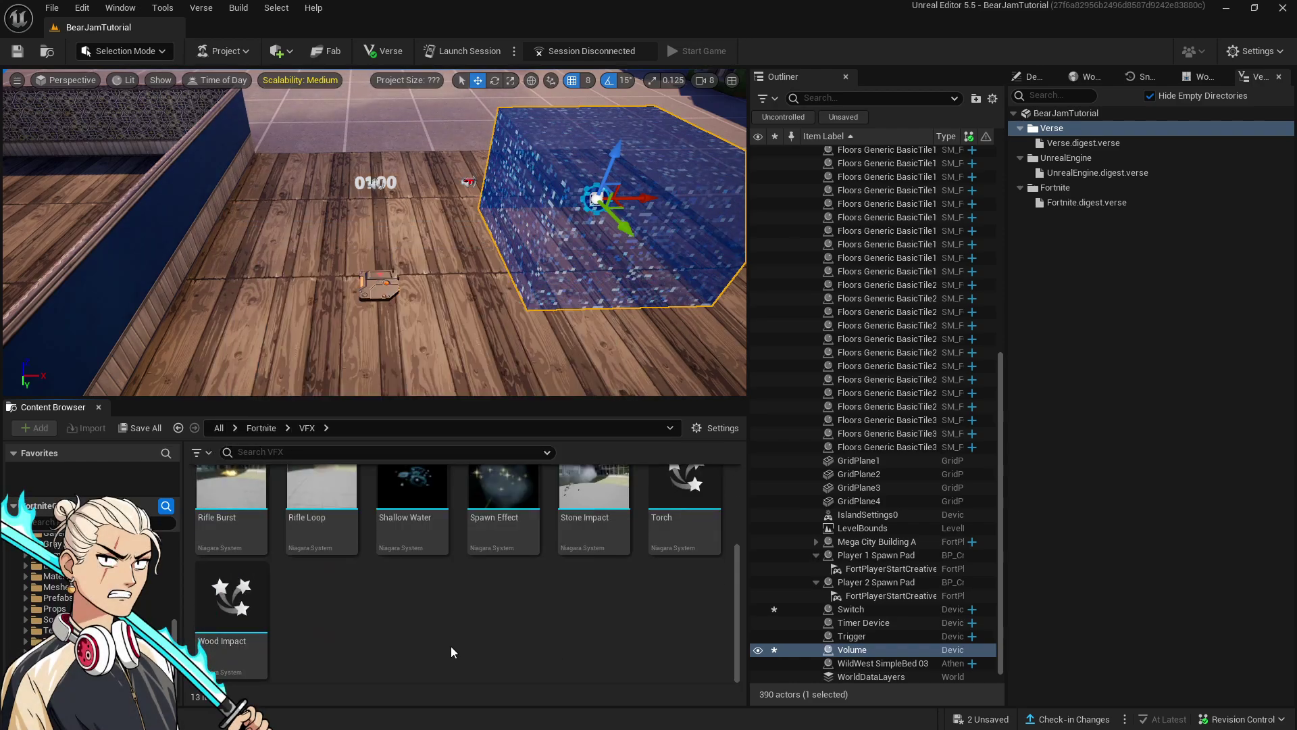
key(alt+Left)
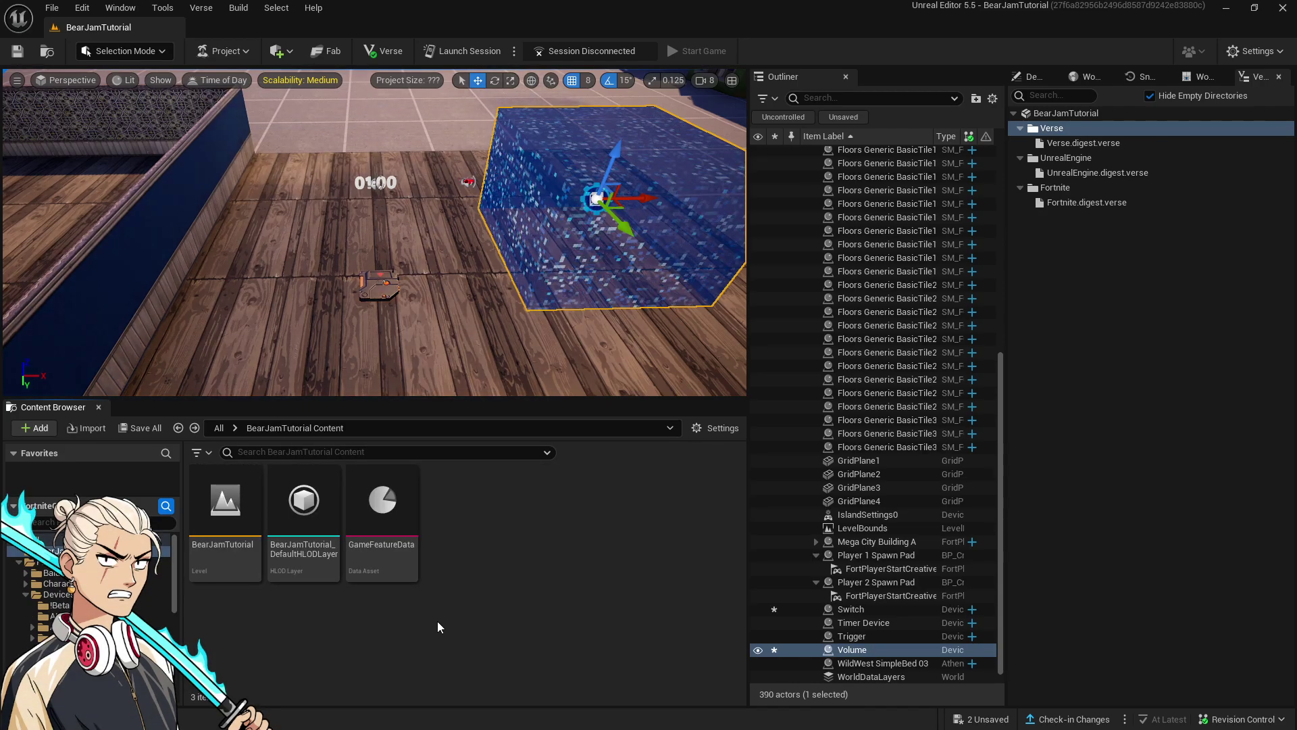
Look through the Fortnite folder tree and check the Basic, Lights and Visual Effects categories of placeable actors
mouse_move(379, 575)
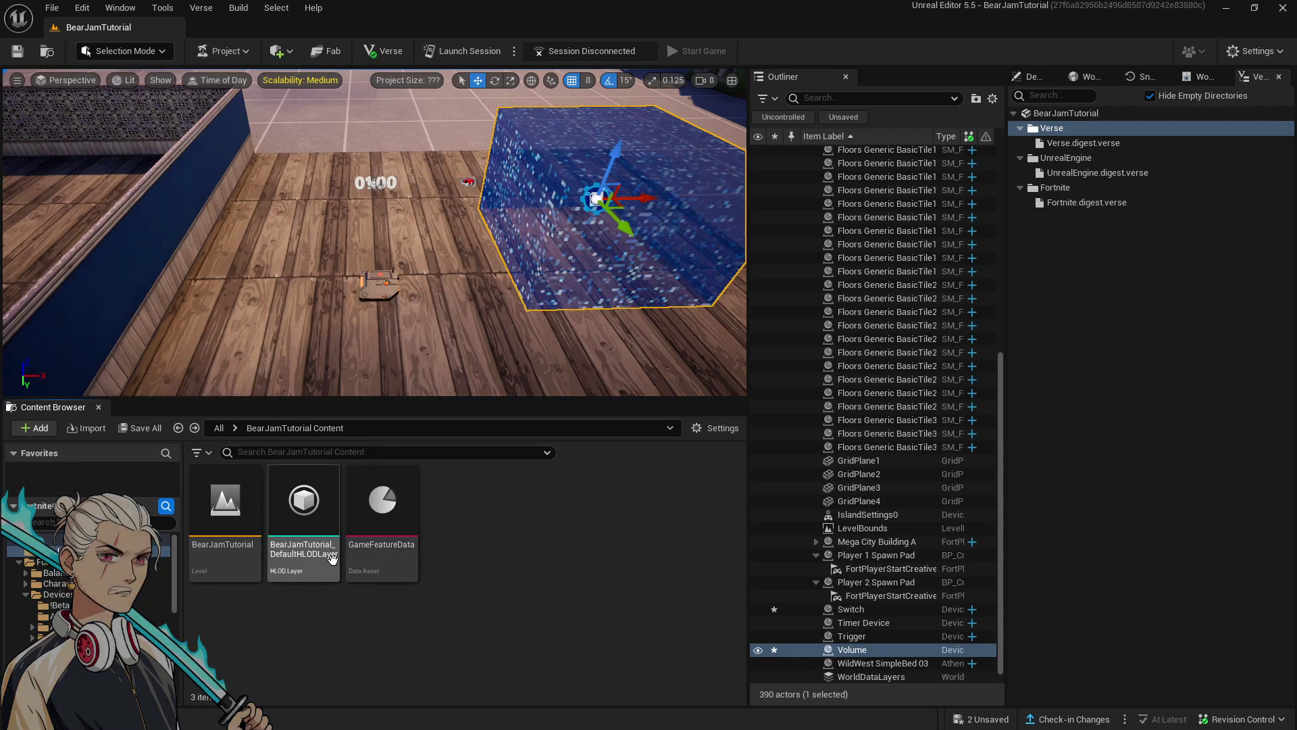
scroll(122, 627, down, 1)
scroll(128, 625, down, 6)
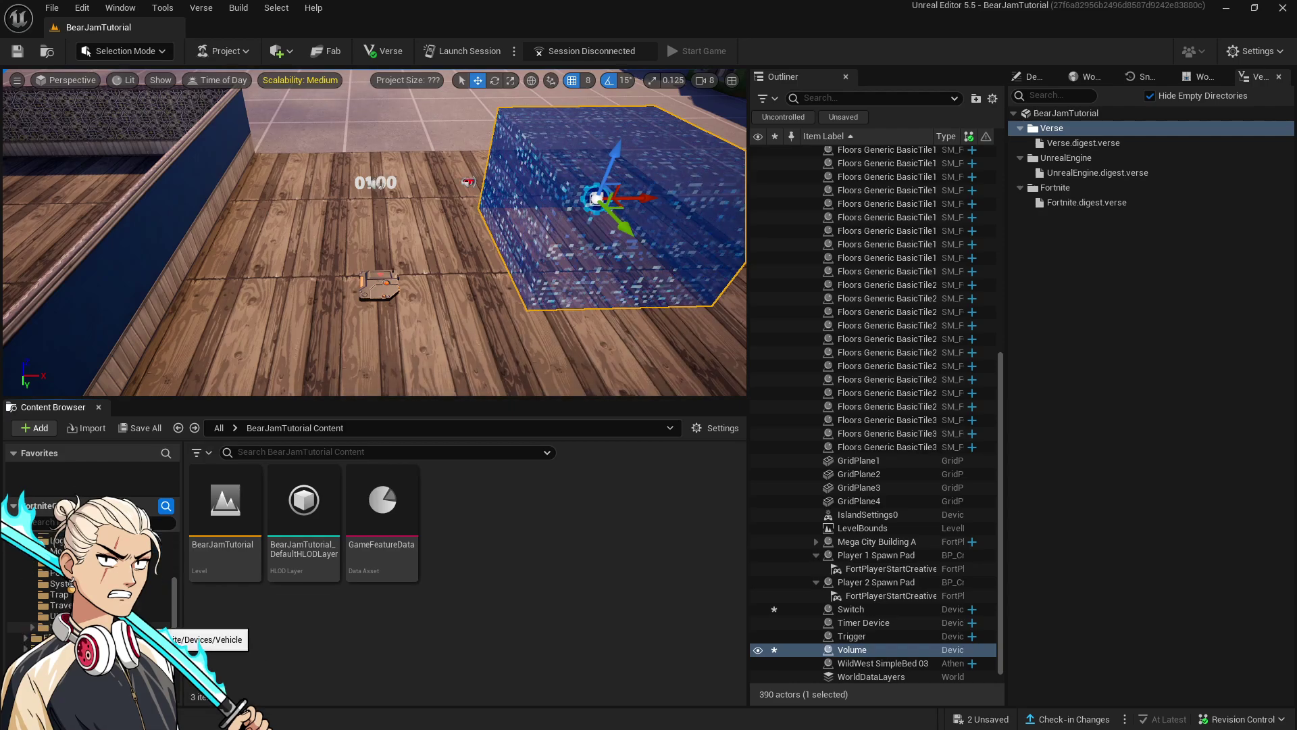
scroll(101, 594, down, 3)
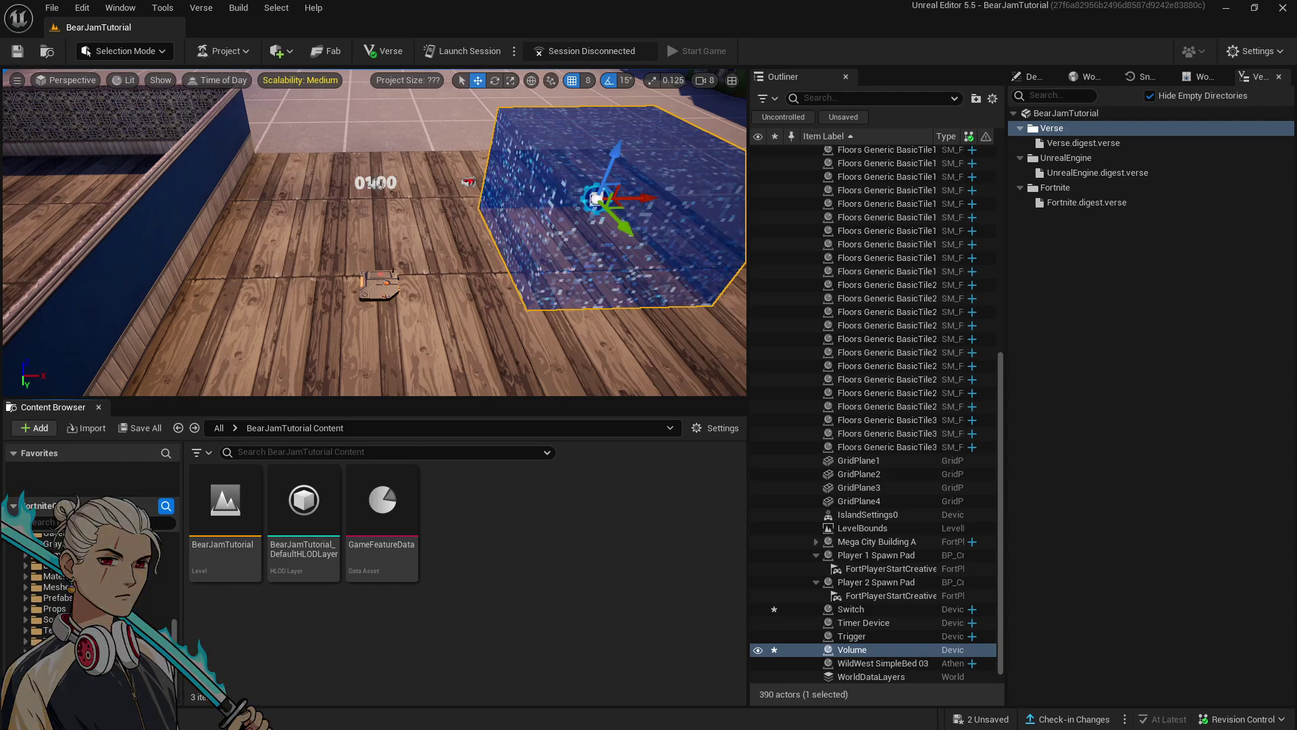
click(279, 50)
mouse_move(340, 150)
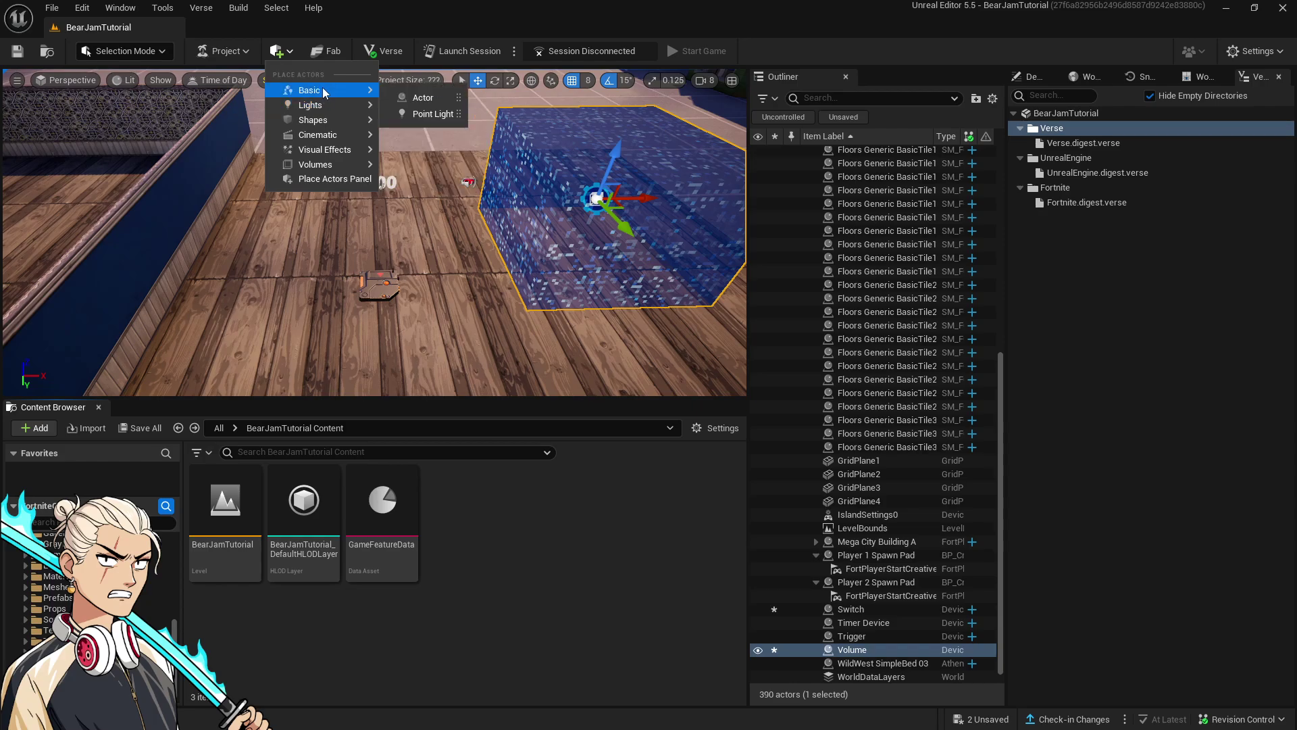
mouse_move(304, 111)
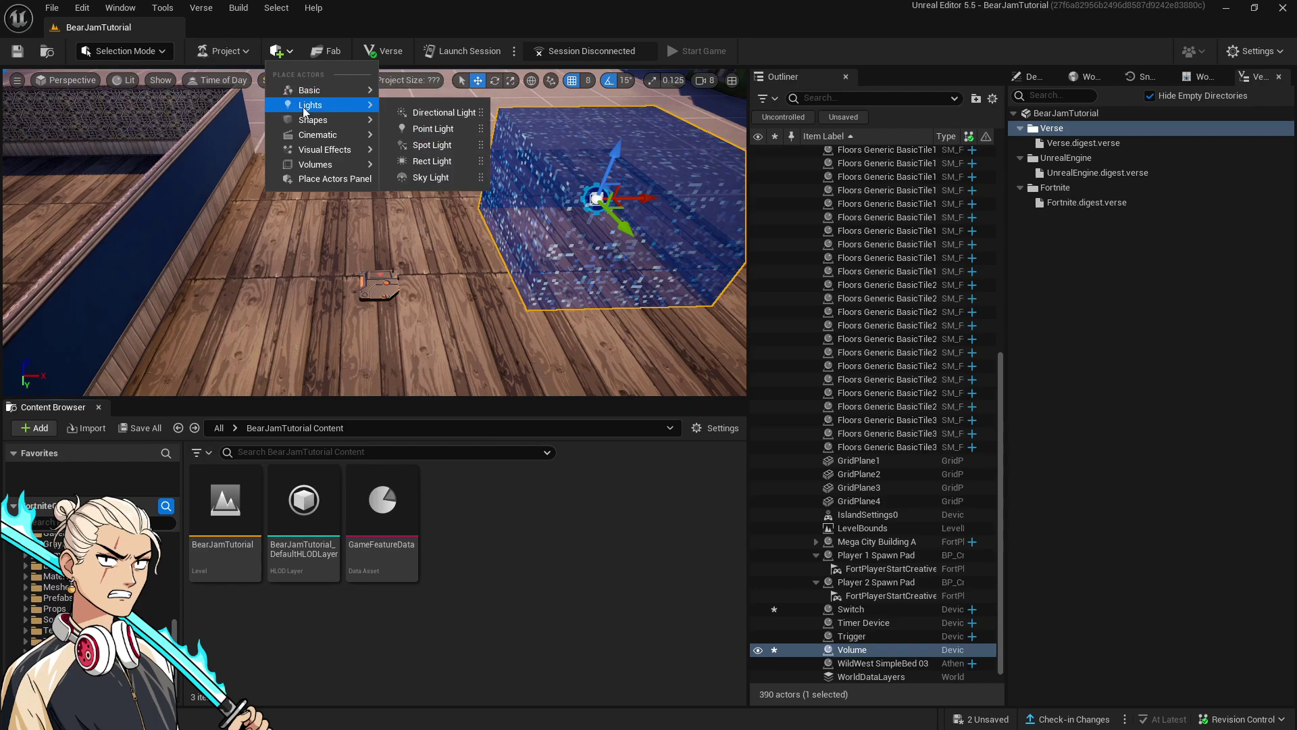
click(504, 516)
Reopen the Fortnite VFX folder and examine its Niagara systems, from Campfire Smoke to Wood Impact
scroll(101, 594, up, 6)
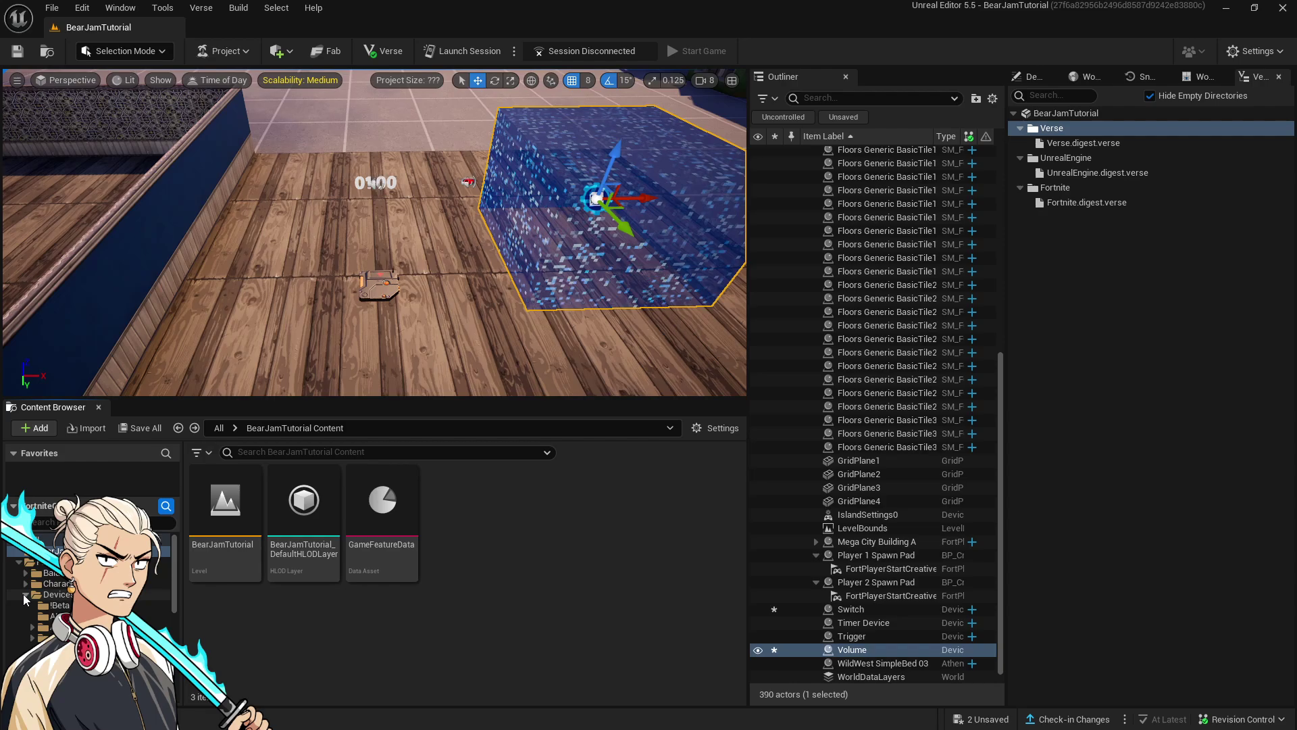
scroll(23, 594, down, 5)
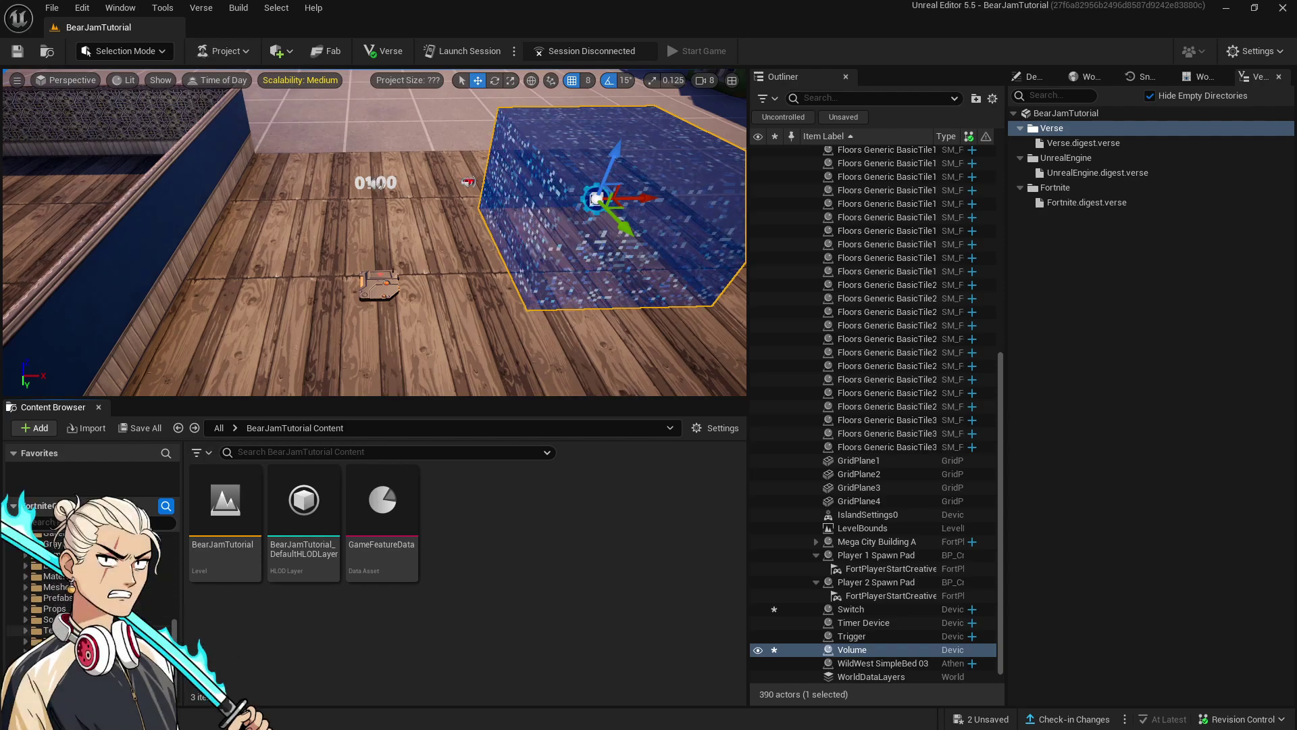
click(51, 648)
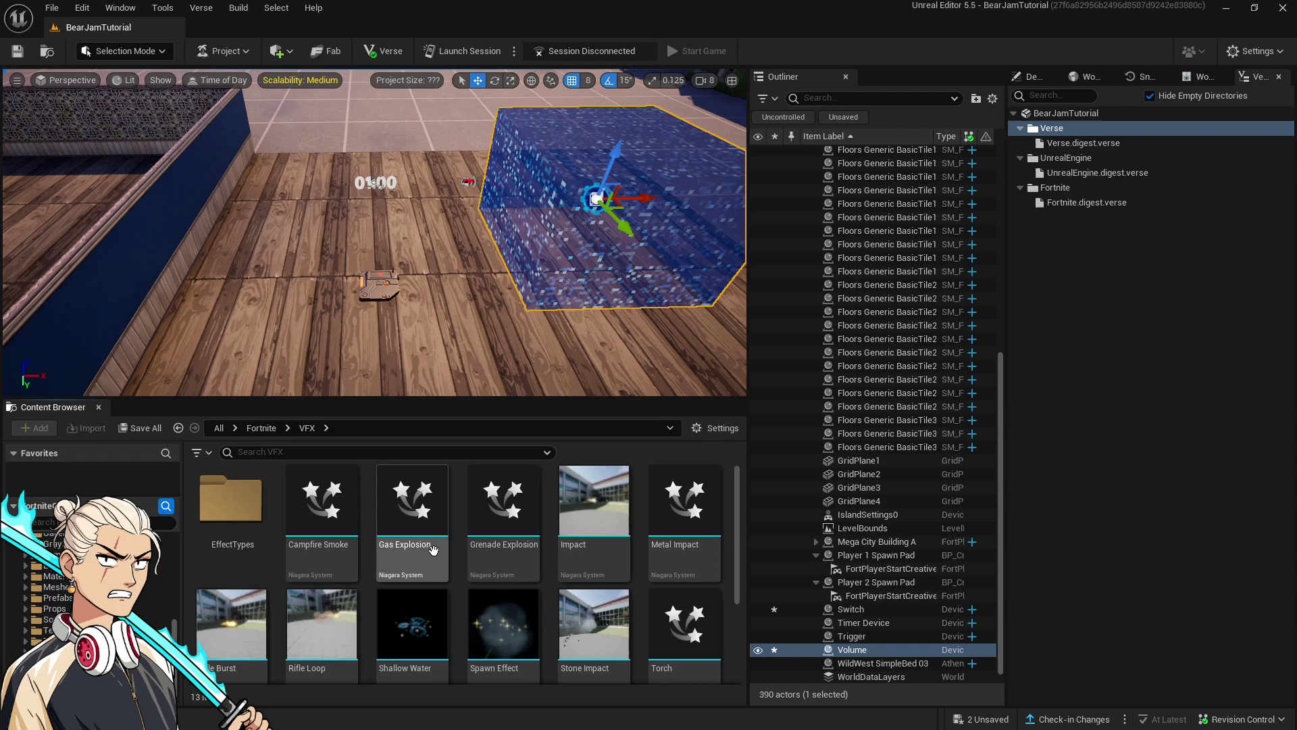
scroll(453, 581, down, 3)
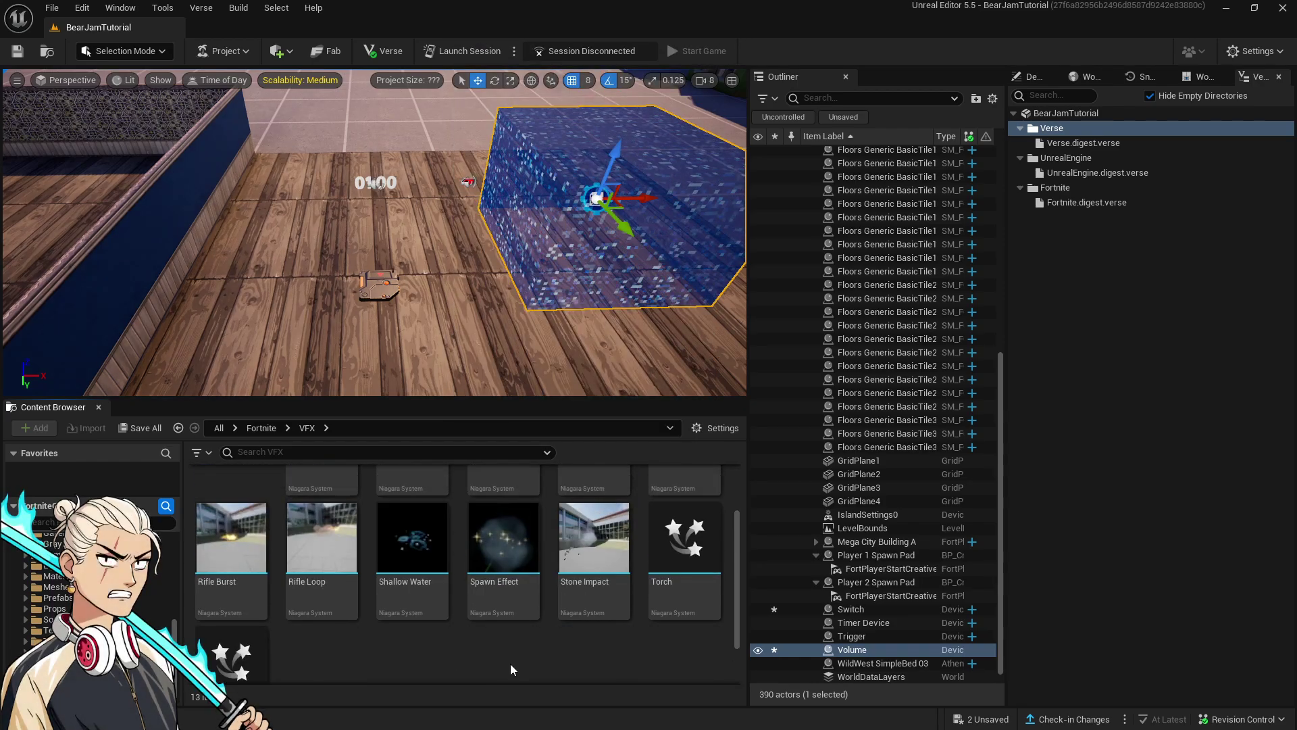
scroll(509, 663, up, 2)
scroll(88, 581, up, 5)
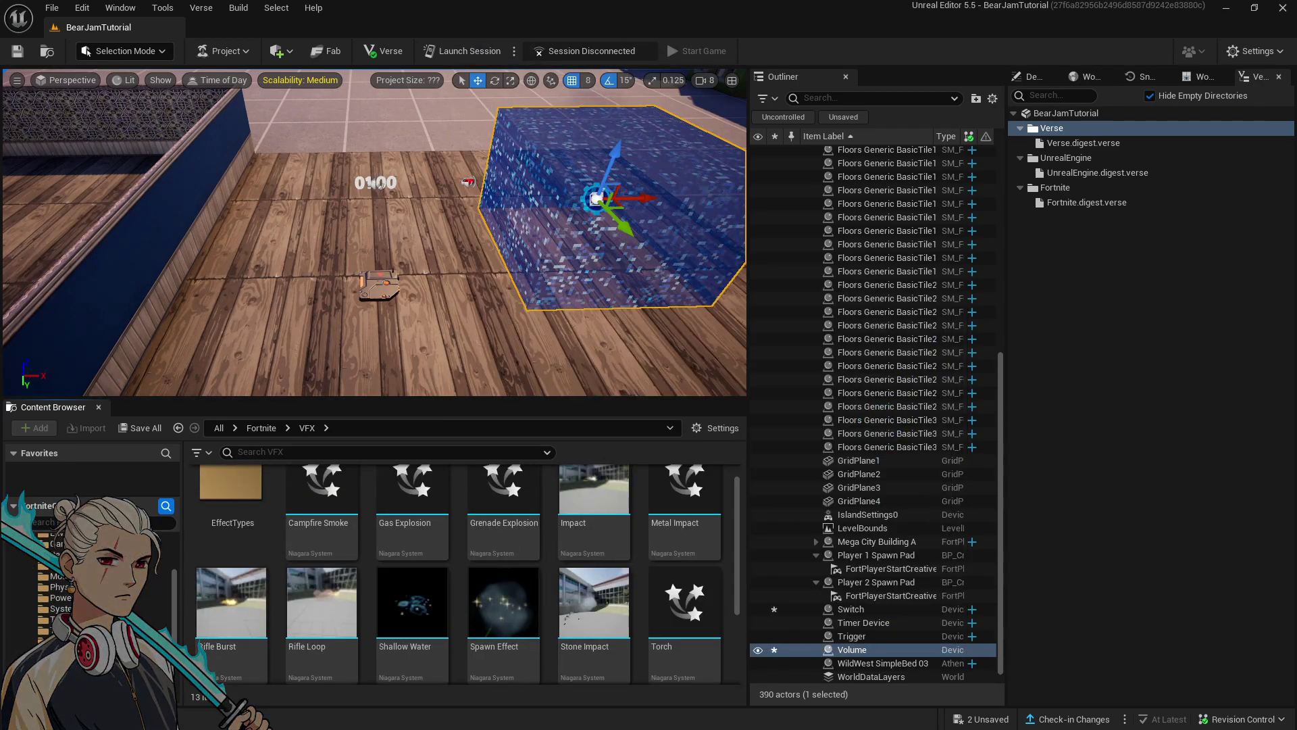
scroll(503, 540, up, 1)
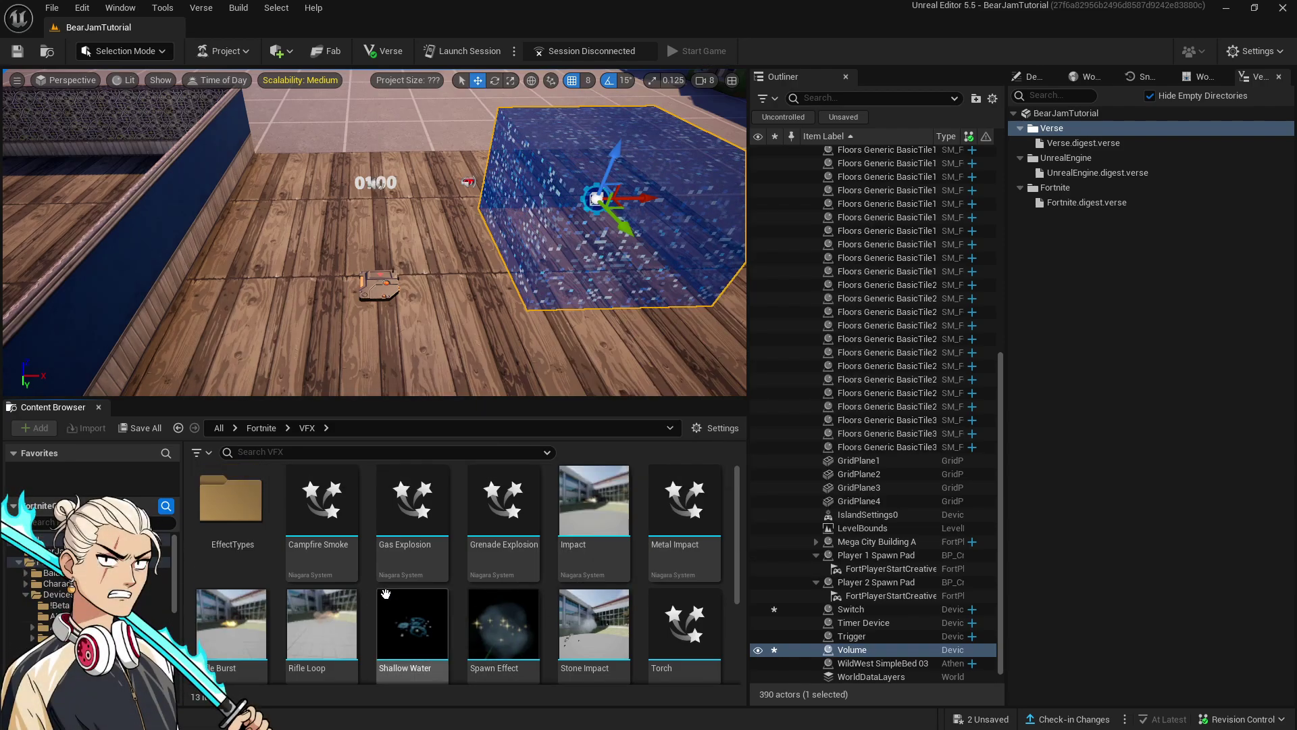
Search the Fortnite Devices folder for "vfx", place a VFX Spawner on the wooden floor beside the timer and raise it
mouse_move(687, 547)
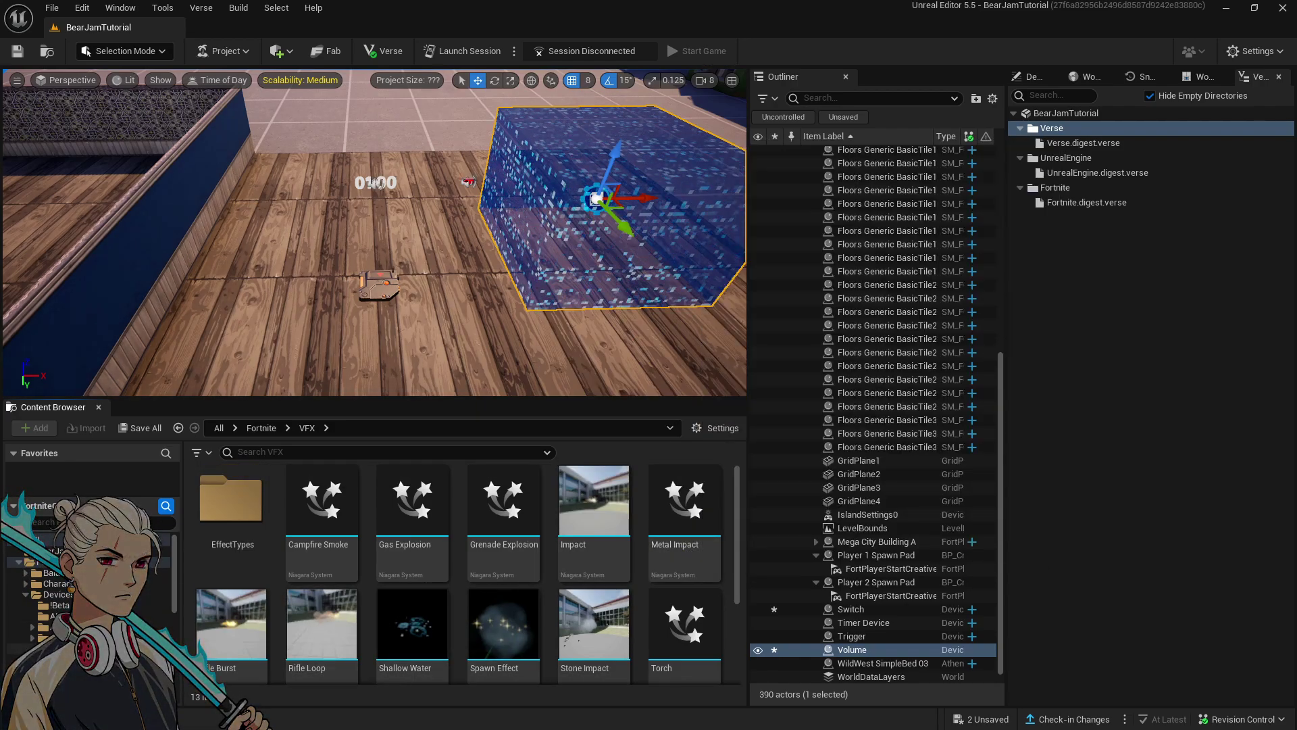
scroll(88, 588, down, 3)
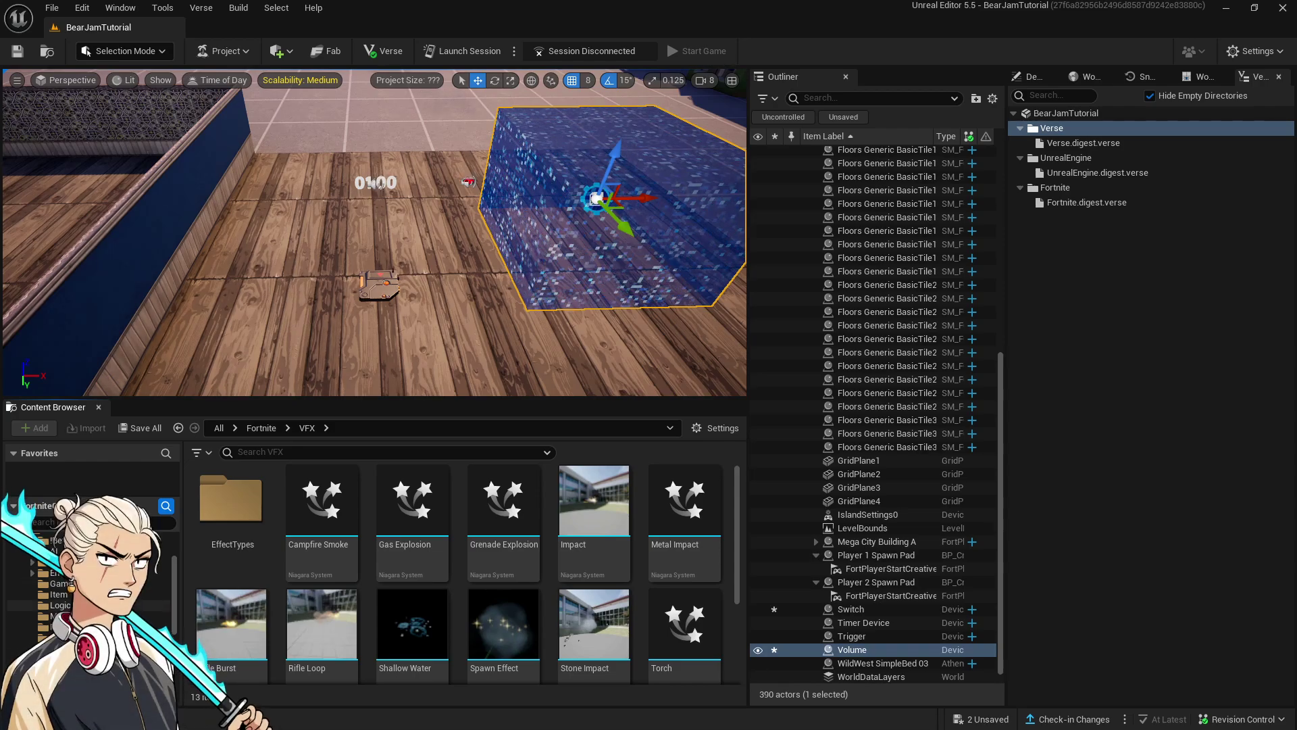
scroll(88, 581, up, 1)
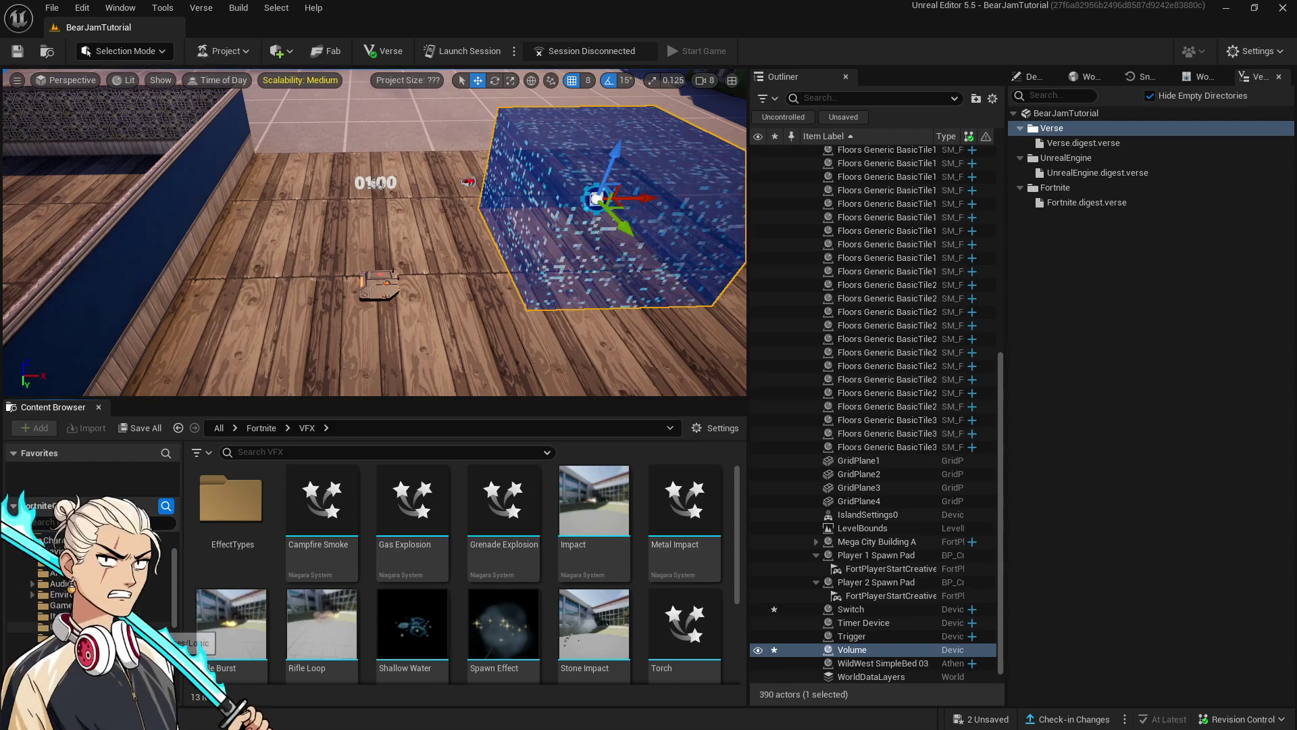
scroll(88, 574, up, 2)
click(88, 574)
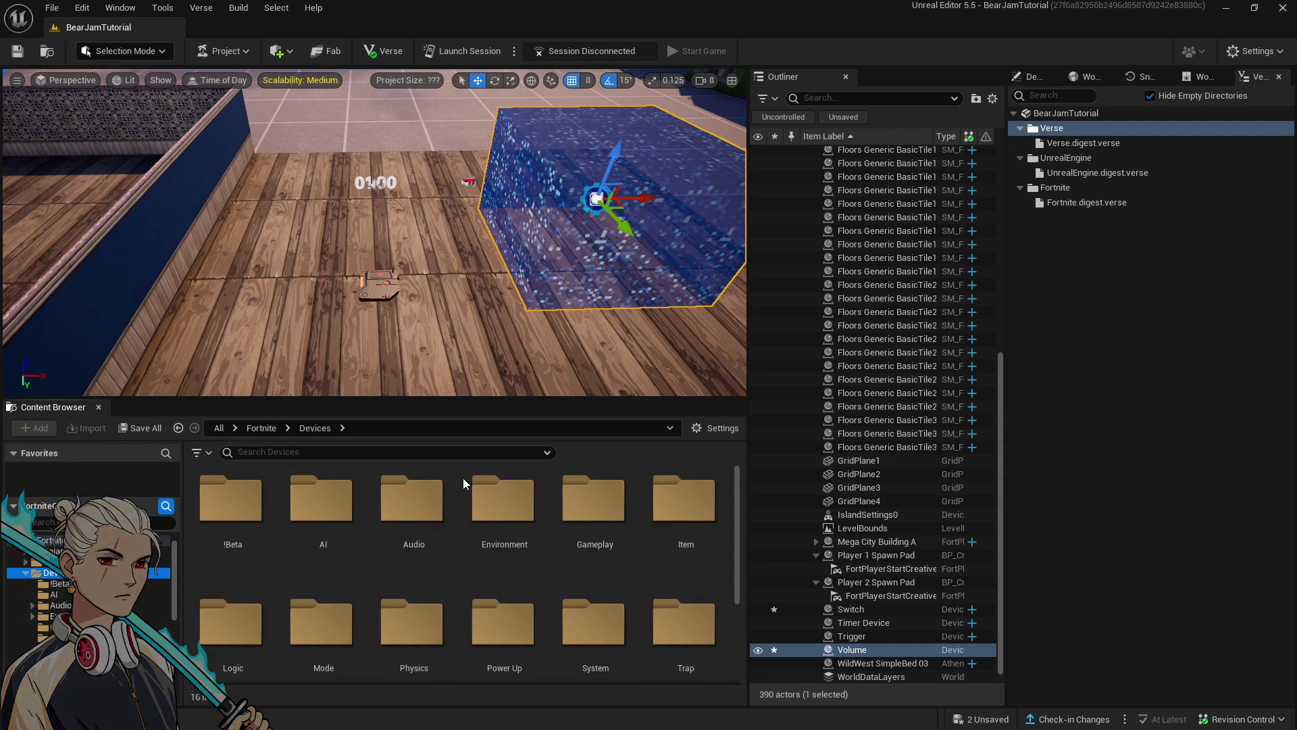
click(407, 452)
text(vfx)
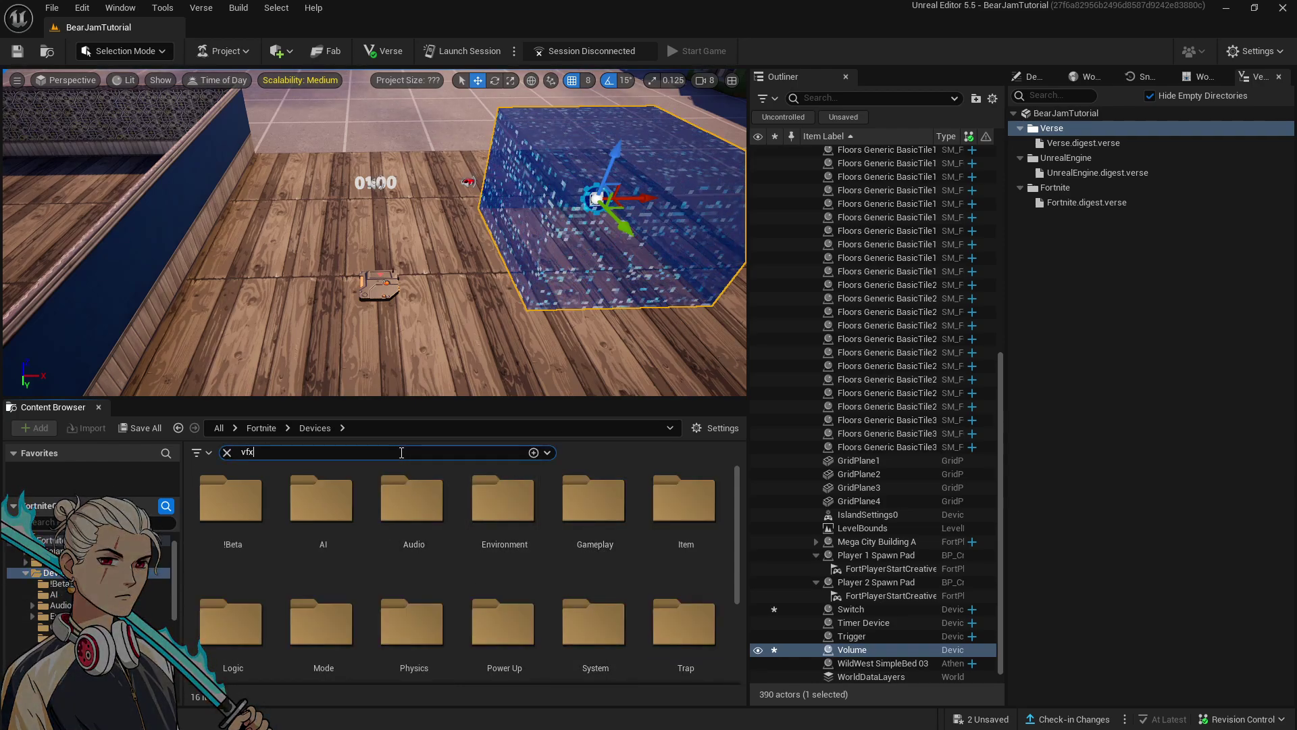
click(363, 553)
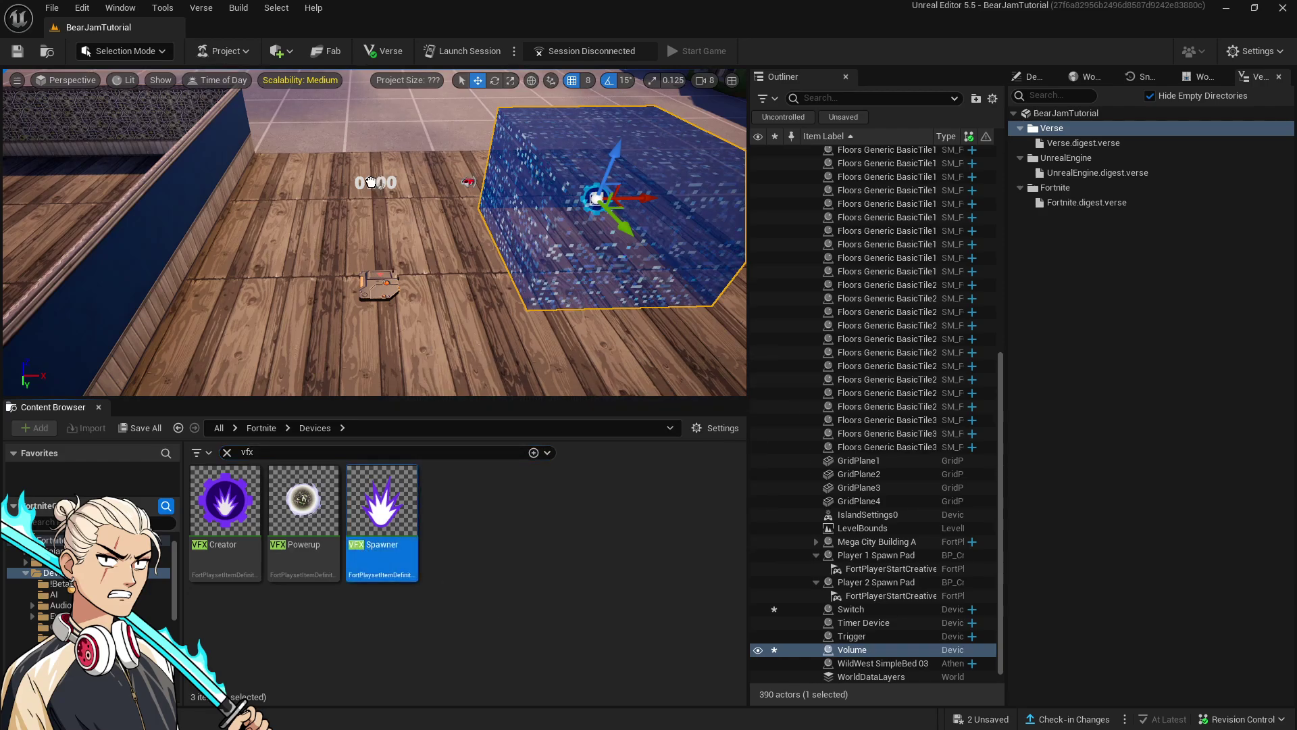
drag(291, 235, 286, 166)
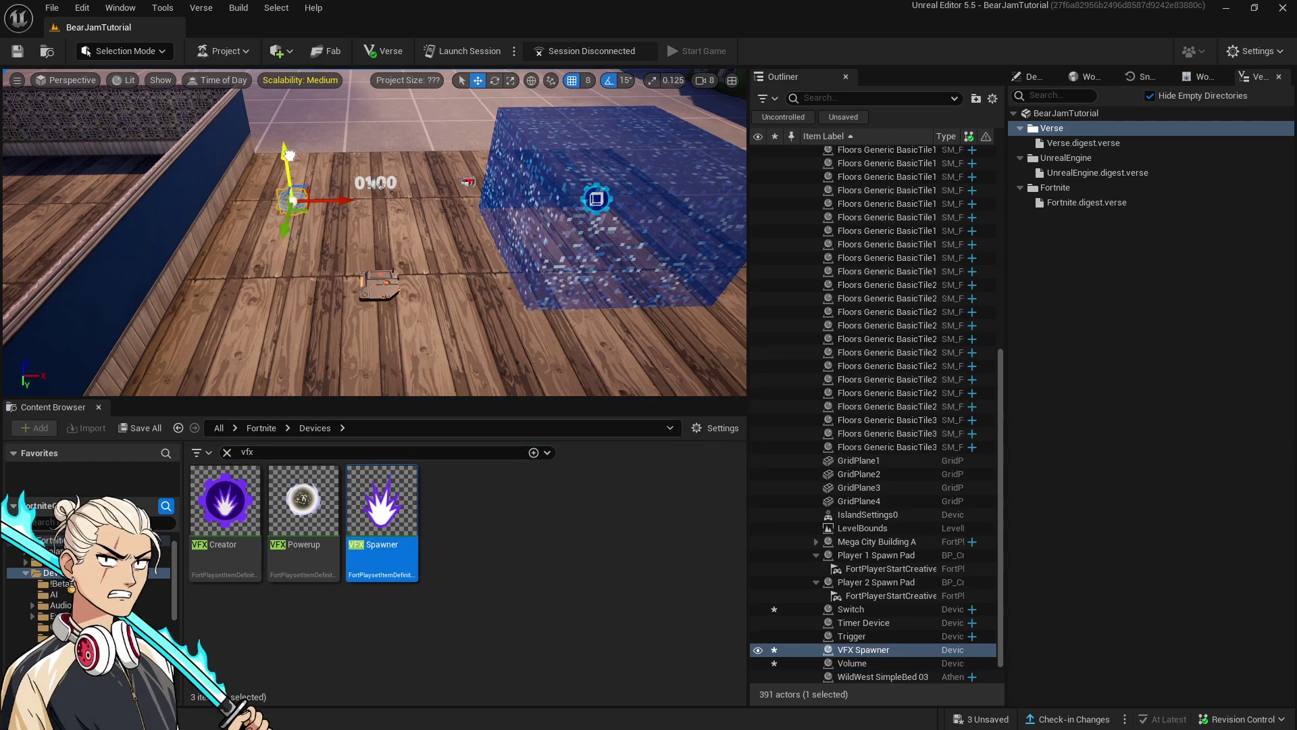
Set the VFX Spawner's visual effect to Fireworks and look at the effect above the wooden floor
click(1055, 74)
drag(1006, 214, 842, 214)
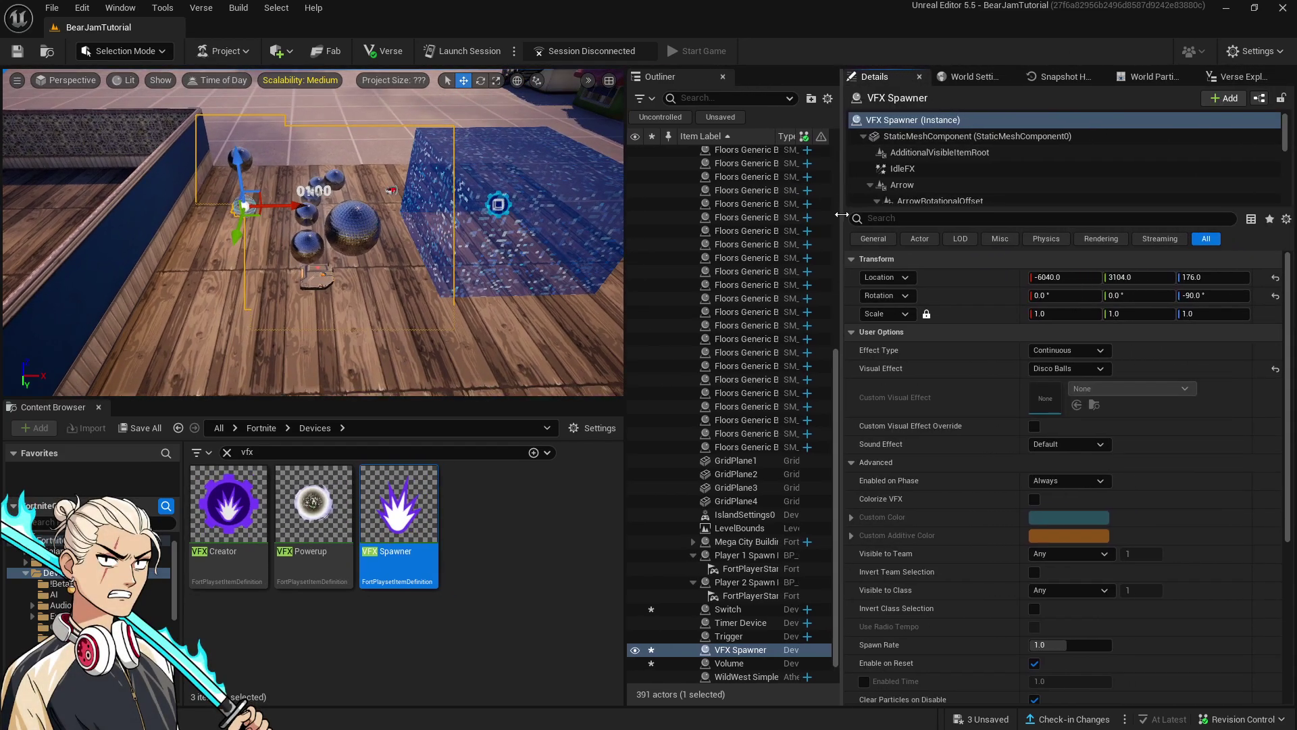
click(1056, 370)
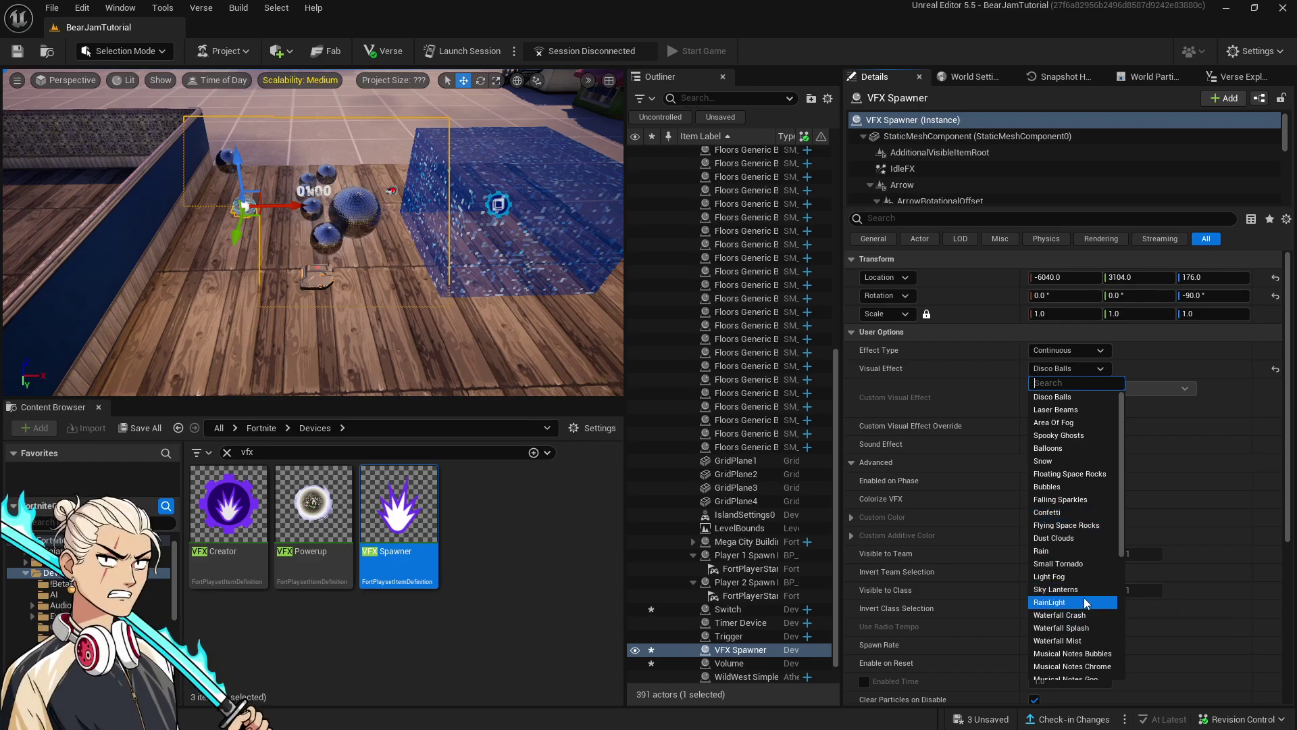
scroll(1086, 603, down, 3)
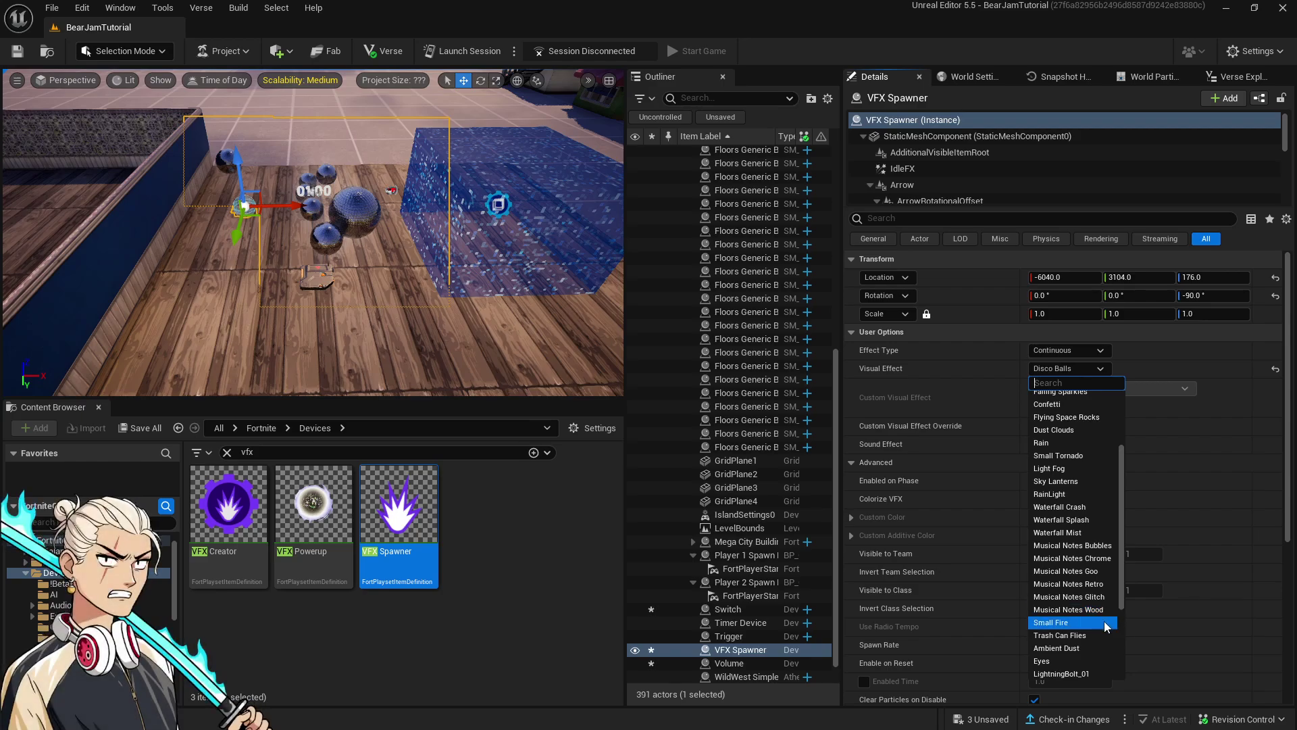
scroll(1108, 631, down, 3)
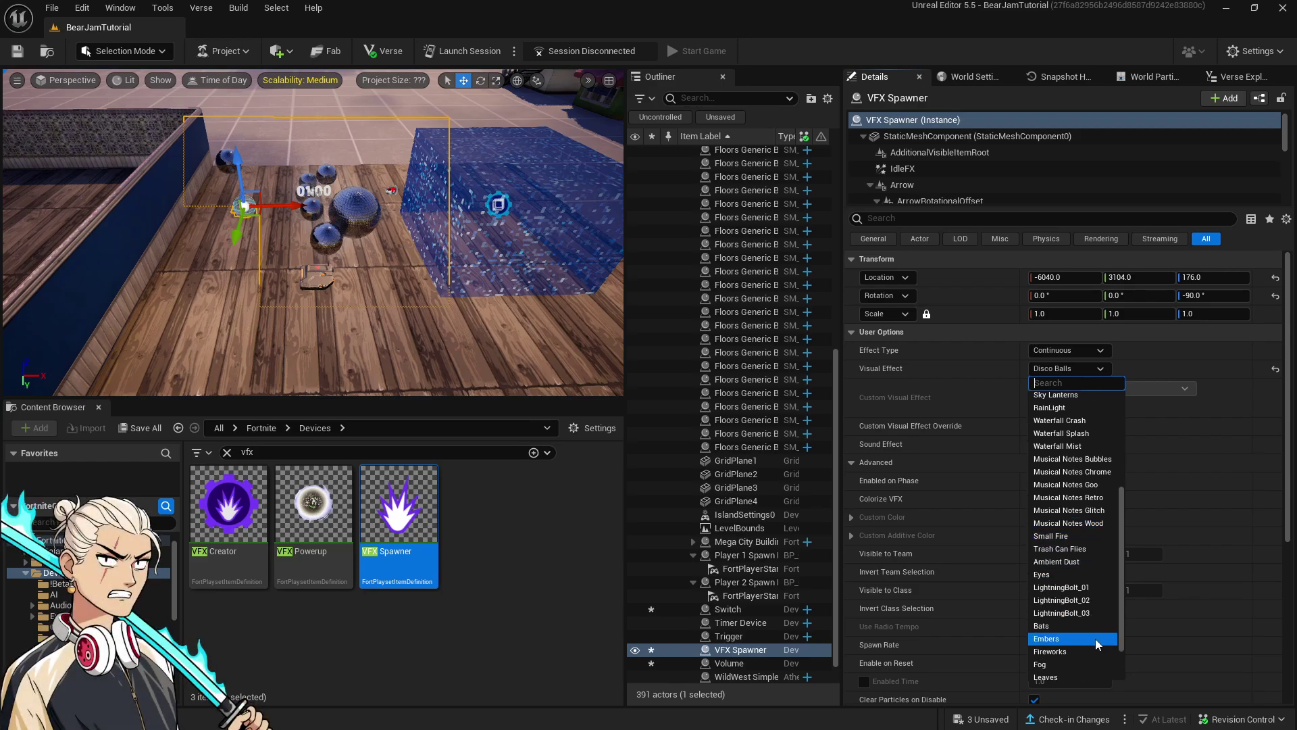
click(1081, 650)
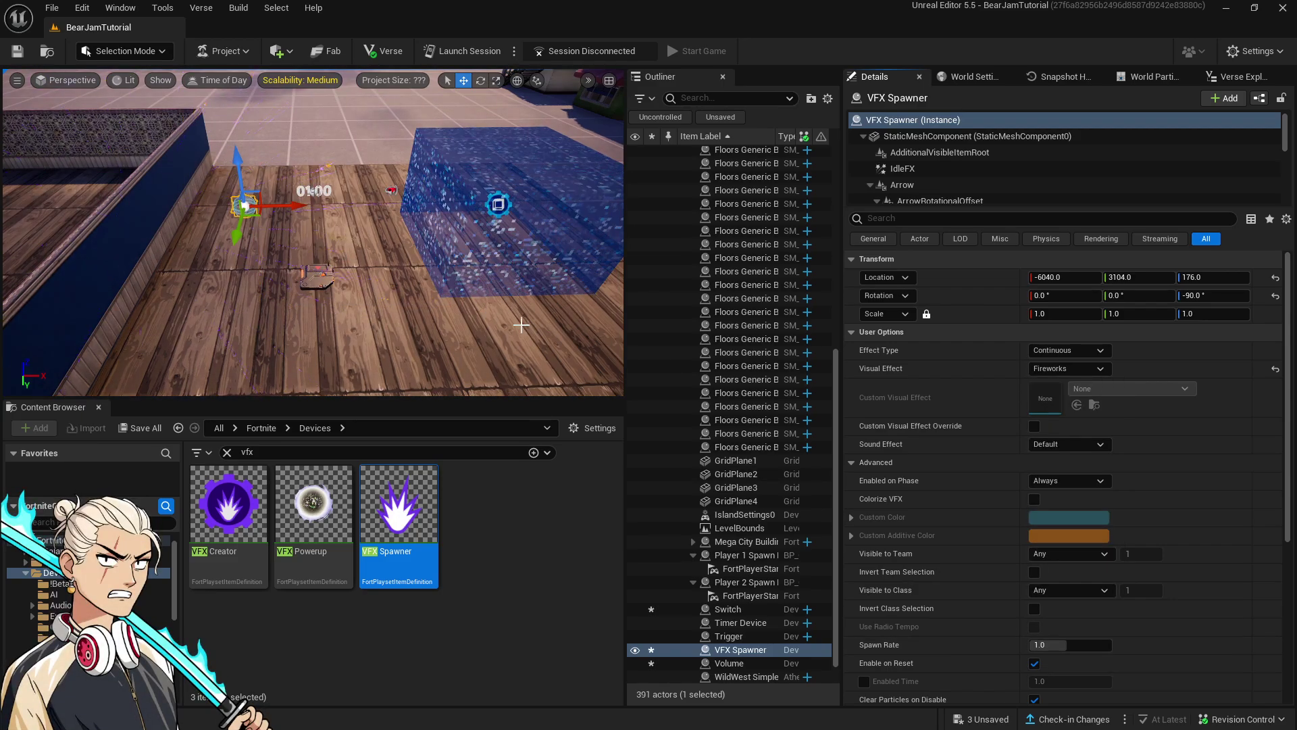
scroll(399, 253, up, 3)
right_drag(399, 253, 389, 301)
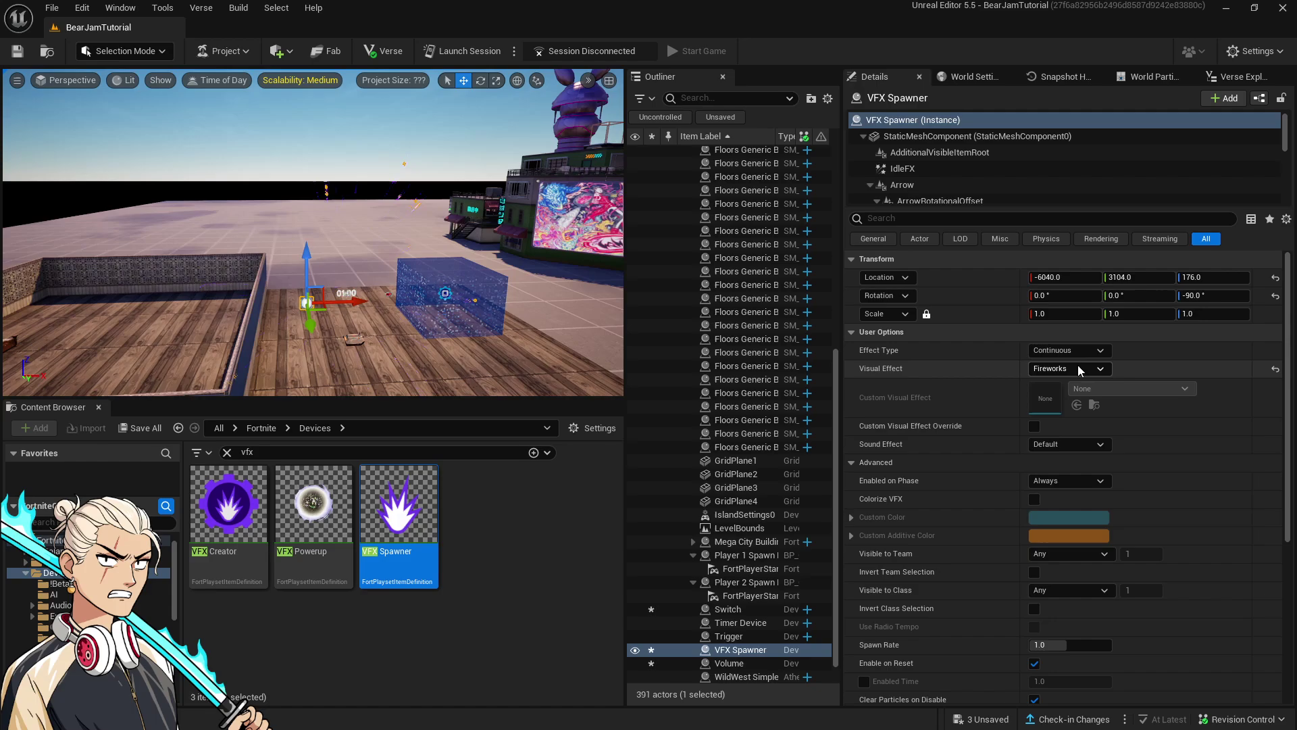
Enable the VFX Spawner's custom visual effect override and look through the Niagara systems available for it
click(1034, 426)
click(1109, 385)
click(1108, 385)
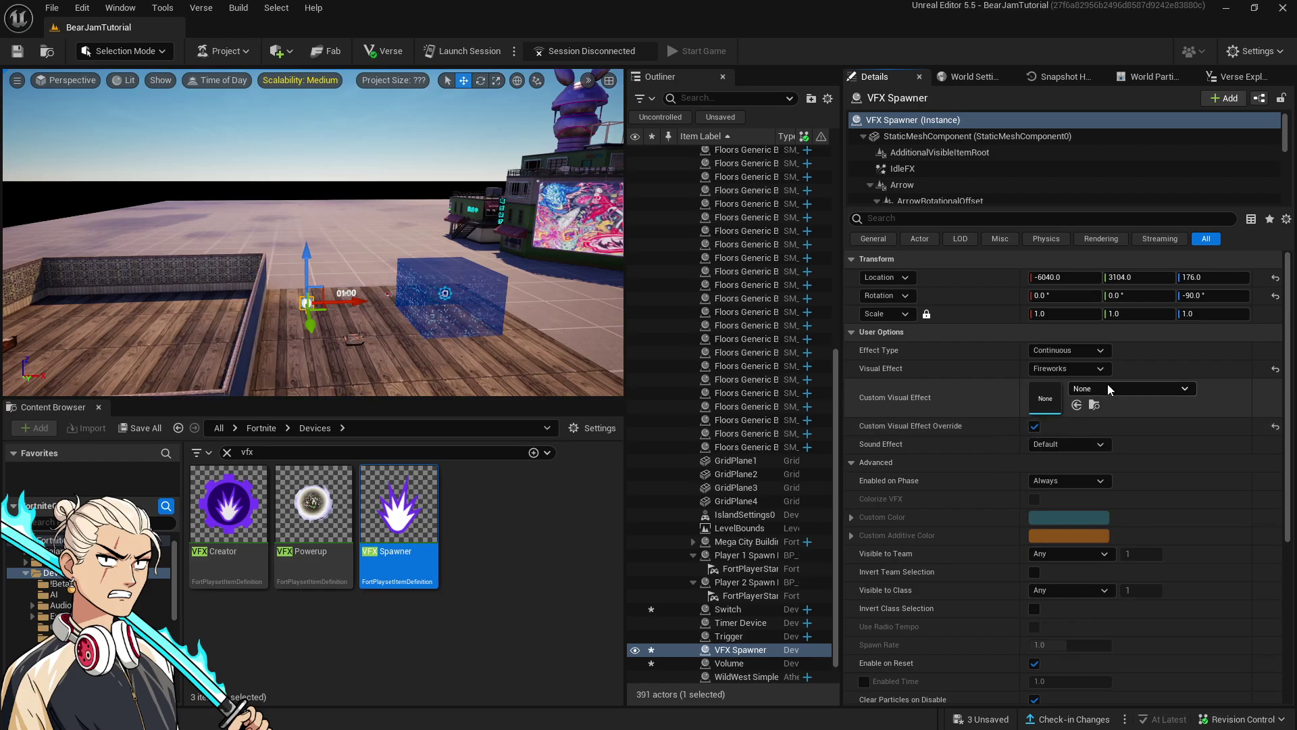
click(1108, 384)
scroll(1147, 600, down, 1)
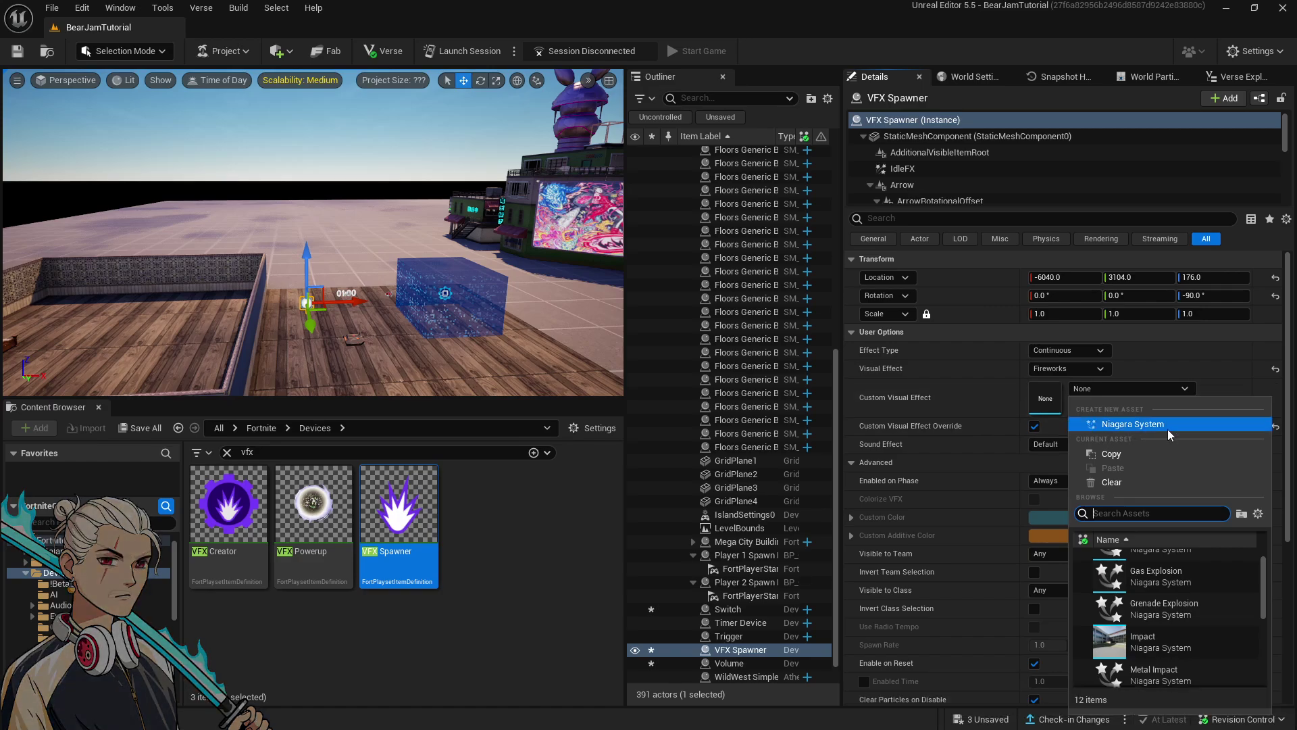
Create a Niagara System named NewNiagaraSystem in BearJamTutorial Content, based on the Fountain emitter
click(1133, 425)
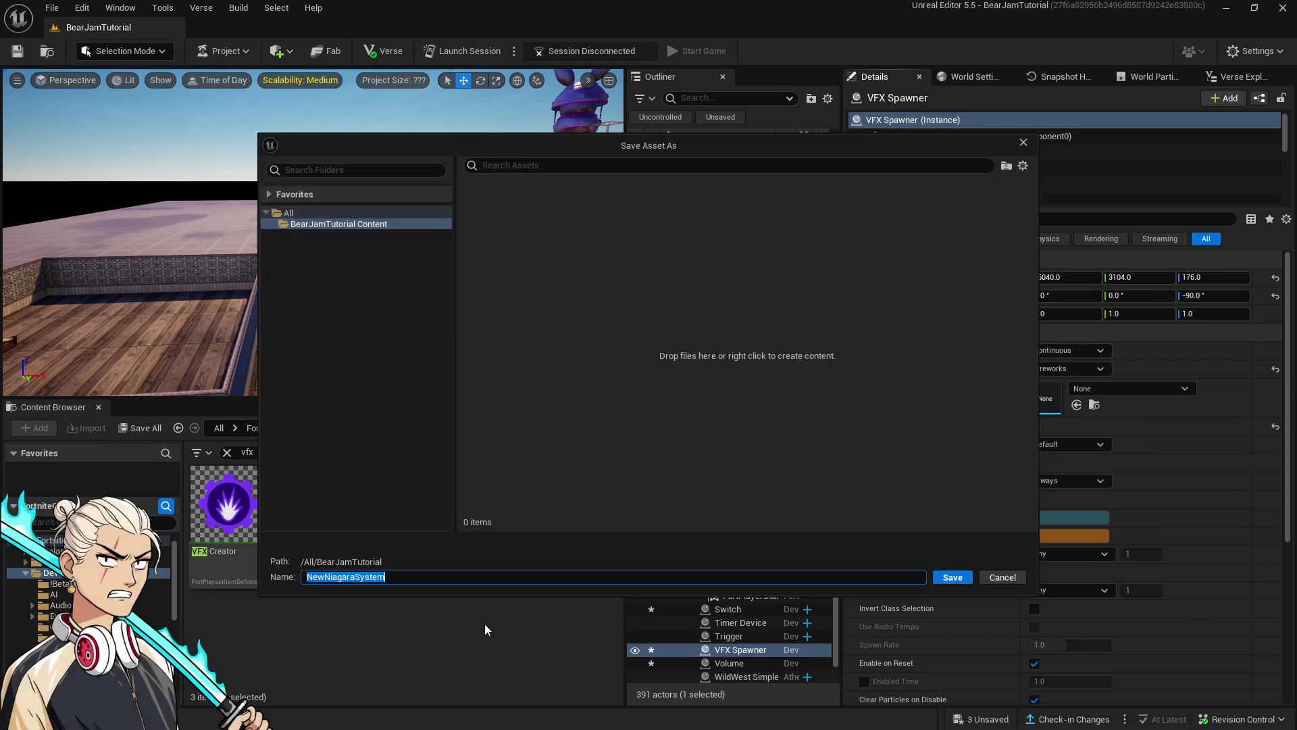
click(447, 589)
click(453, 577)
key(Return)
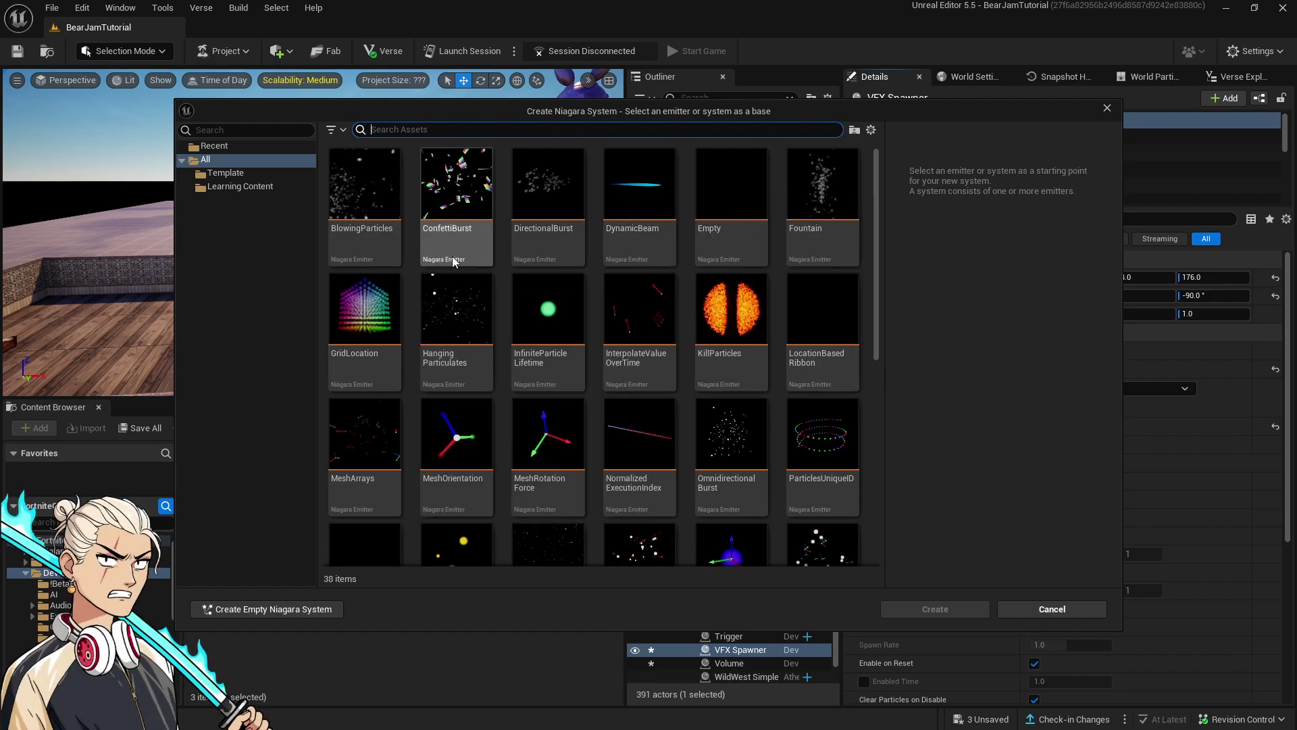
click(714, 215)
click(809, 165)
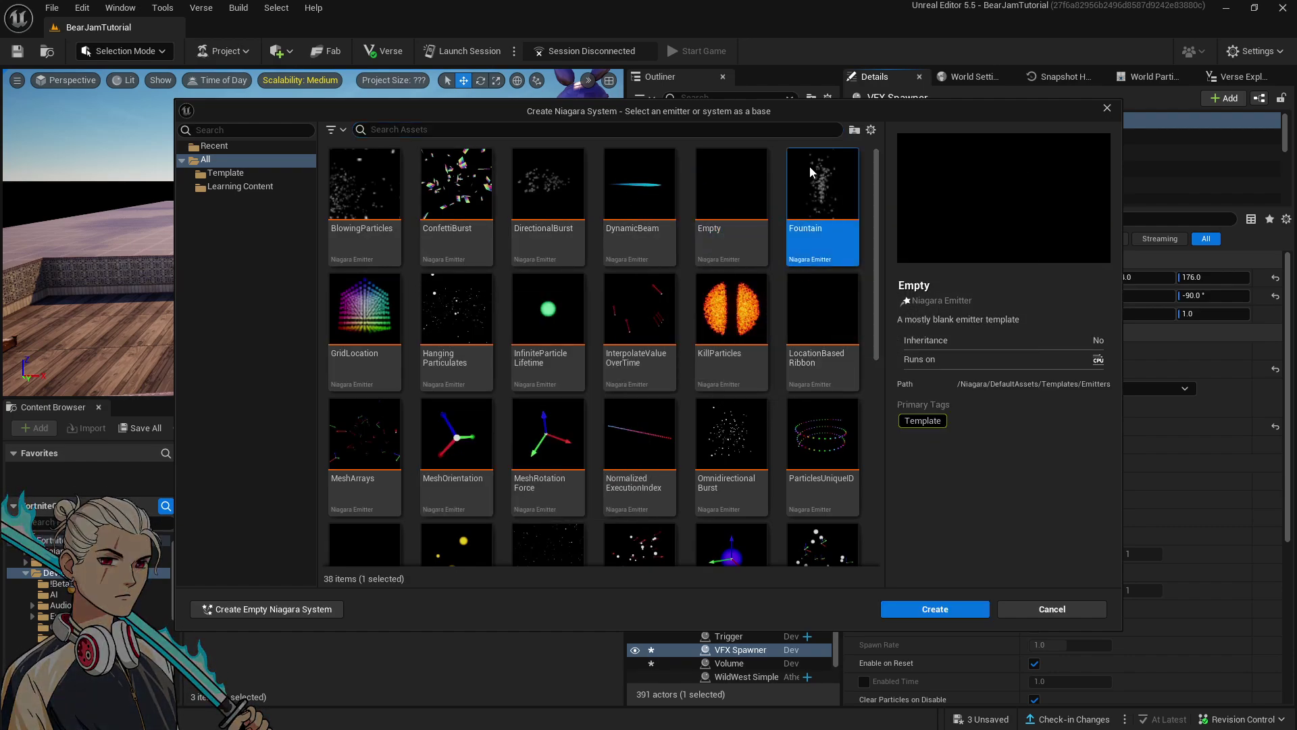
click(935, 609)
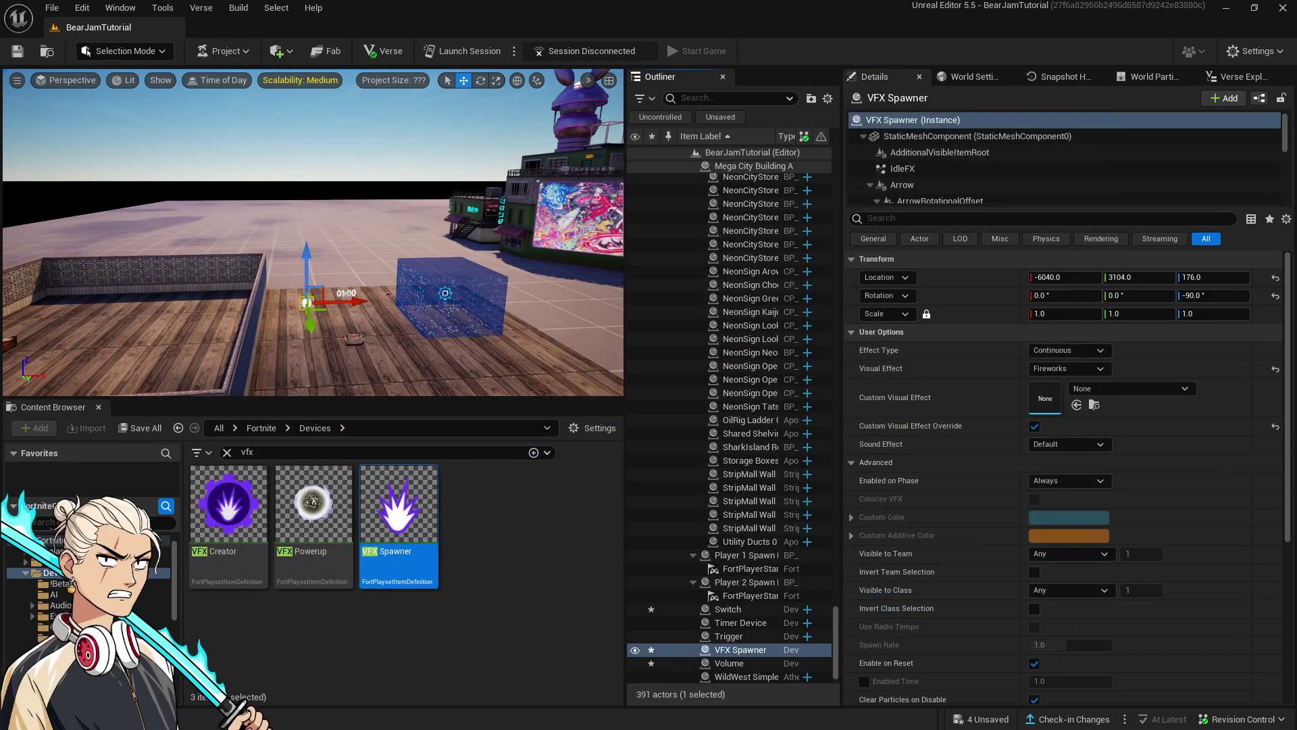
Find NewNiagaraSystem in BearJamTutorial Content, clearing the "vfx" search, and assign it as the VFX Spawner's custom visual effect
scroll(108, 564, up, 1)
click(108, 551)
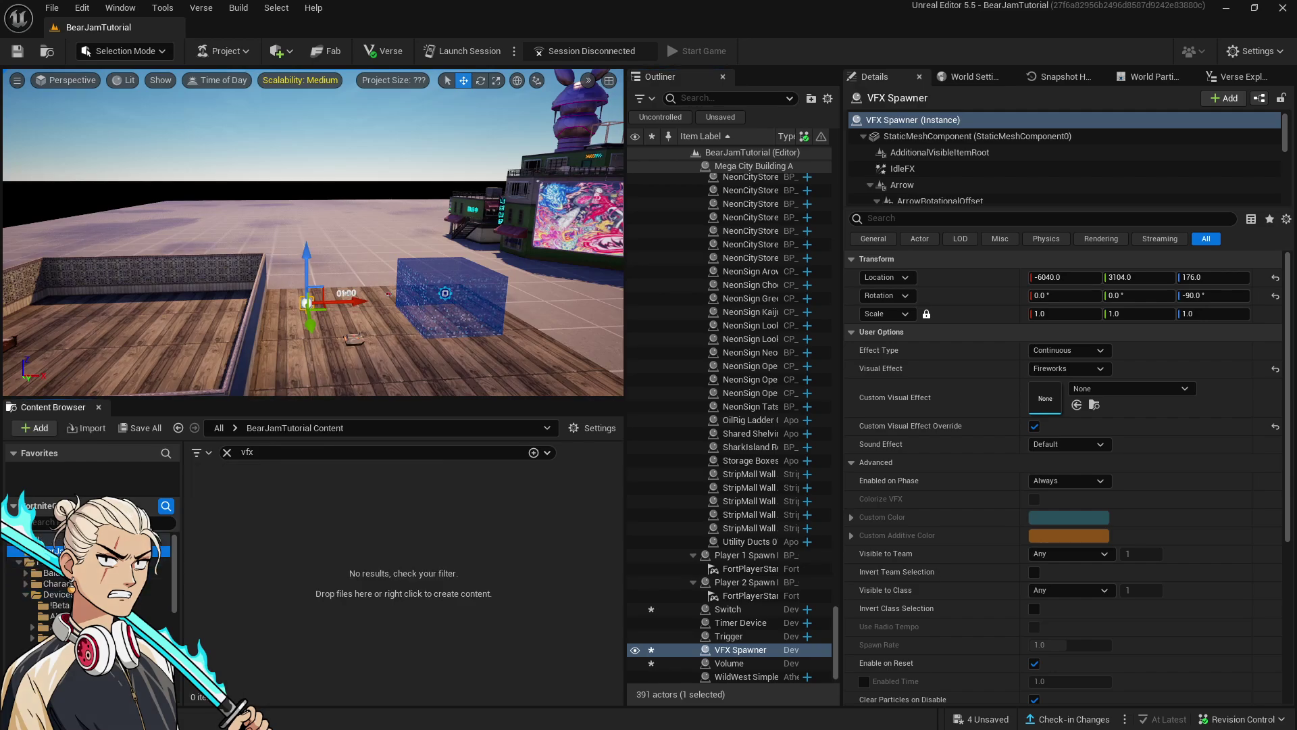
click(228, 452)
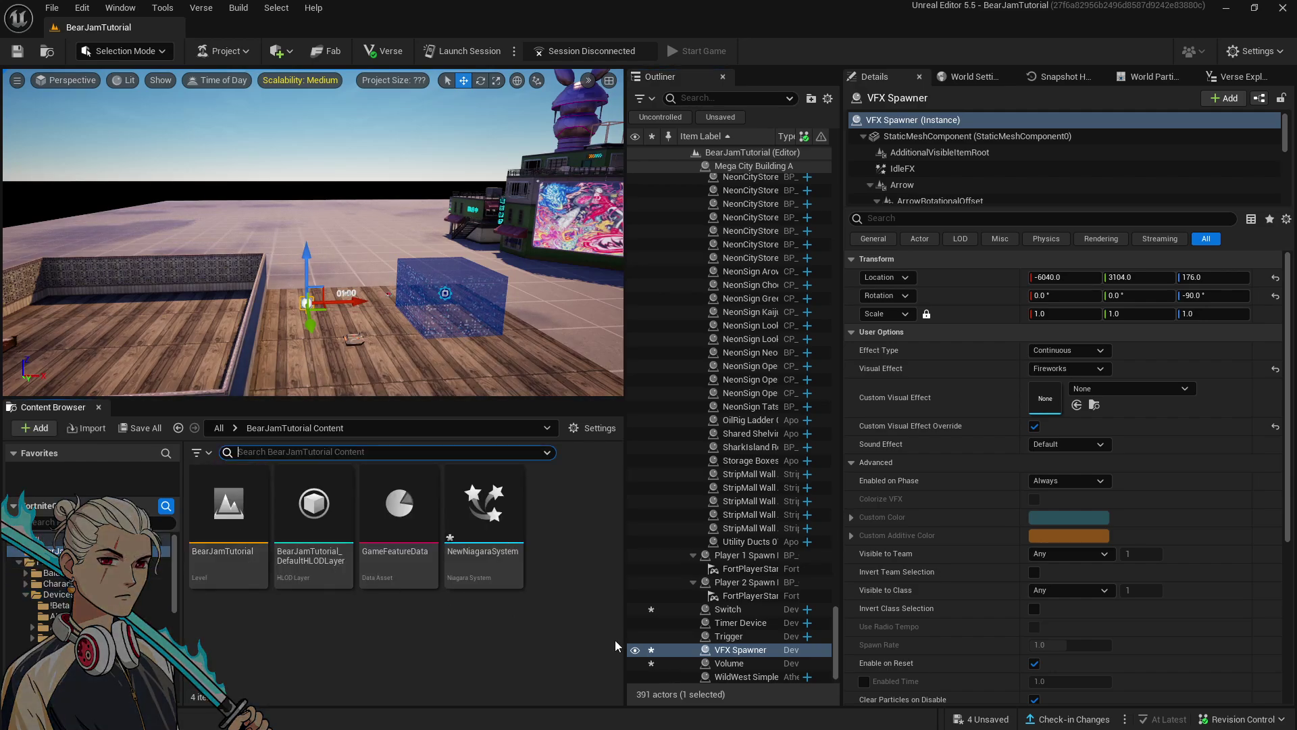
click(1077, 404)
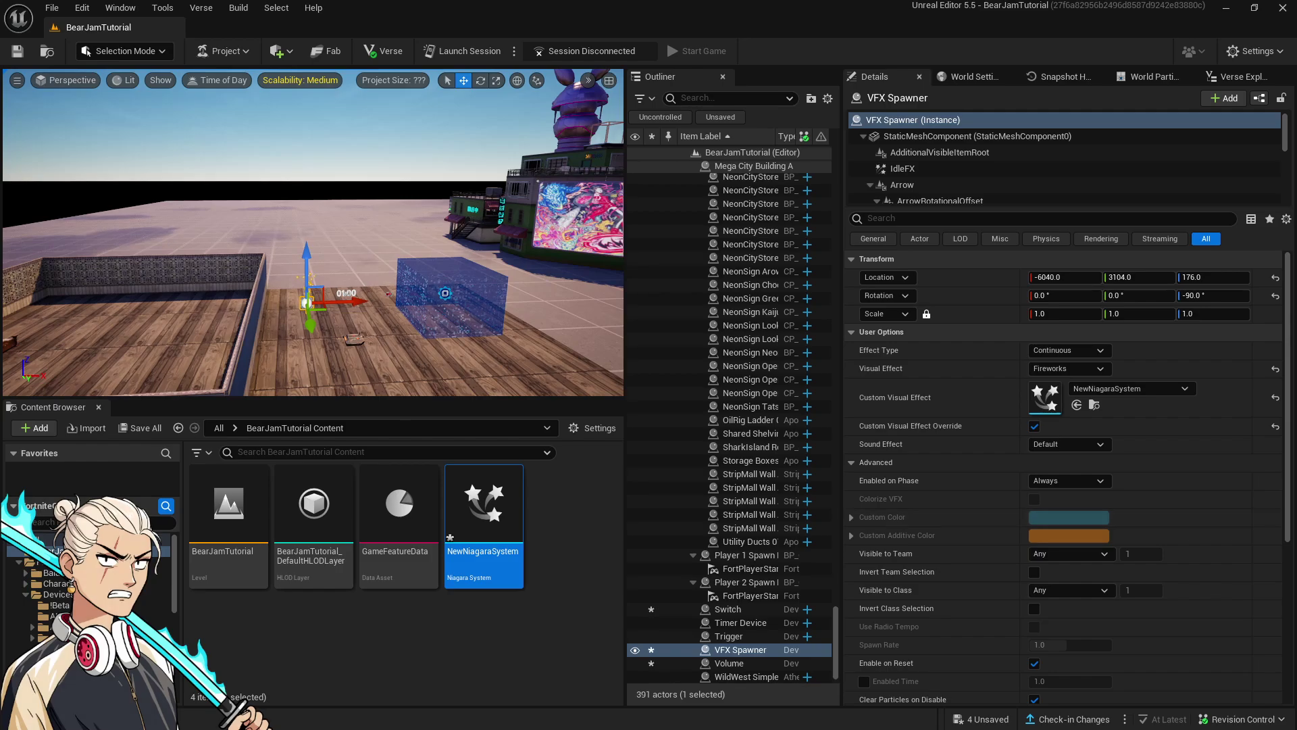
Examine the Initialize Particle and Scale Color modules of NewNiagaraSystem's Fountain emitter, and close the Niagara editor
drag(612, 44, 629, 3)
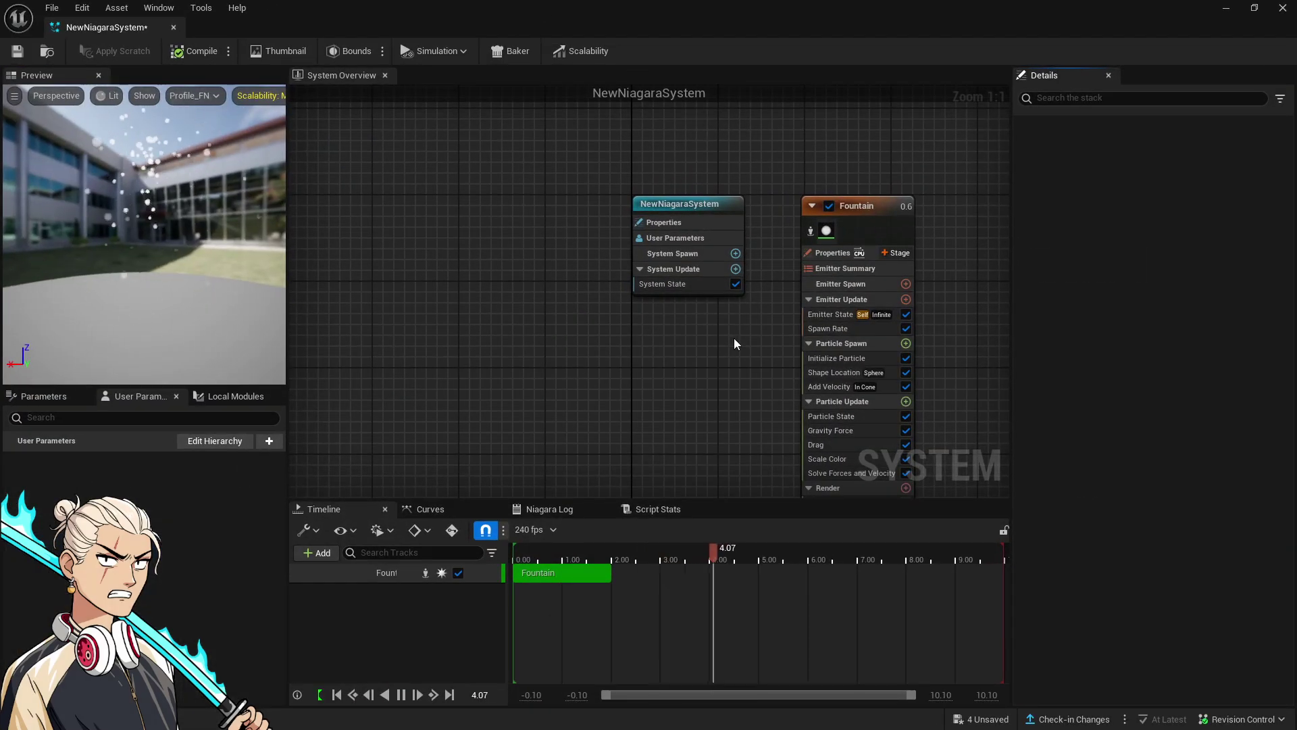
right_drag(621, 304, 402, 365)
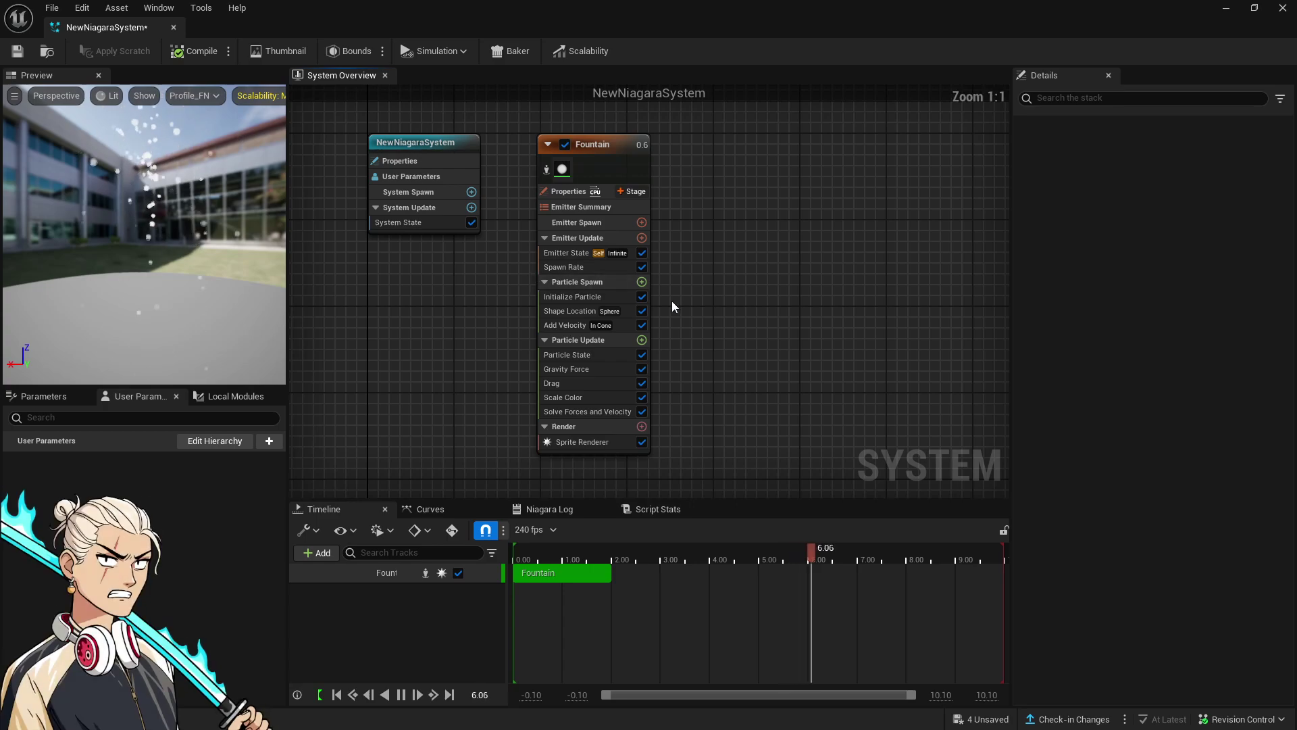
click(587, 296)
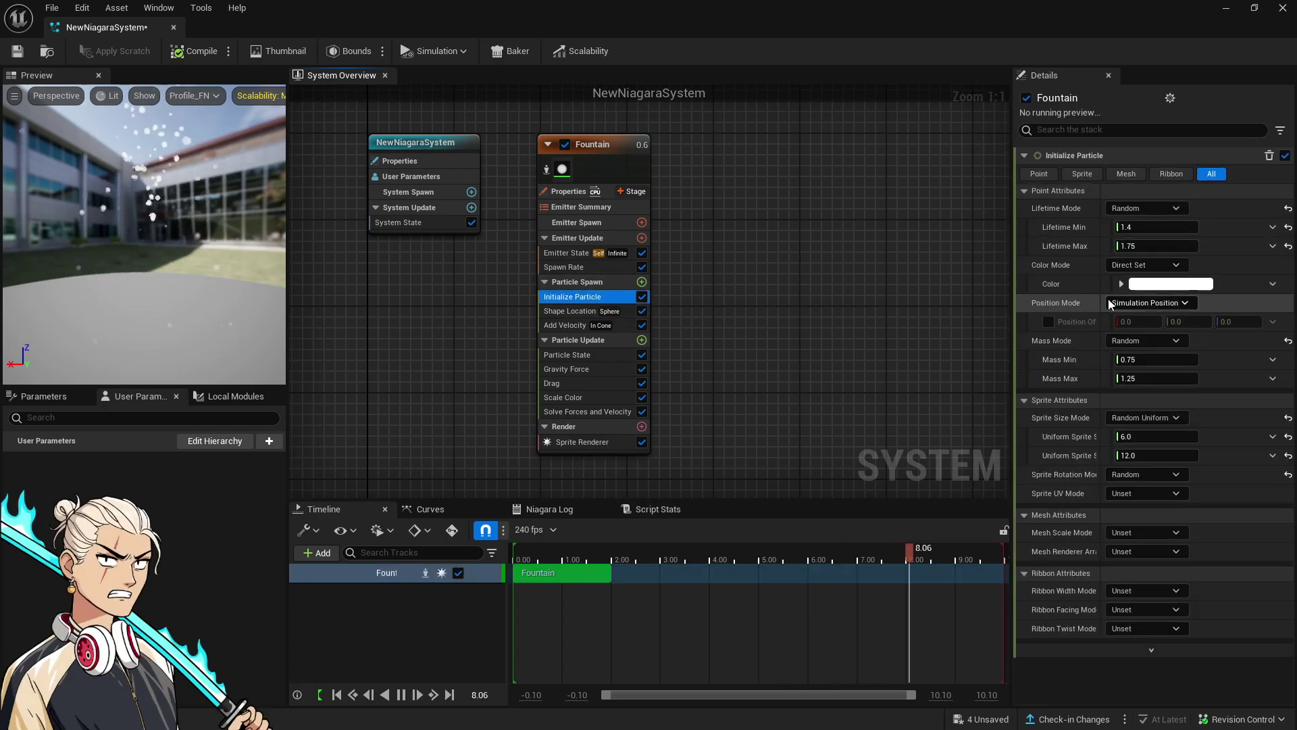
click(586, 397)
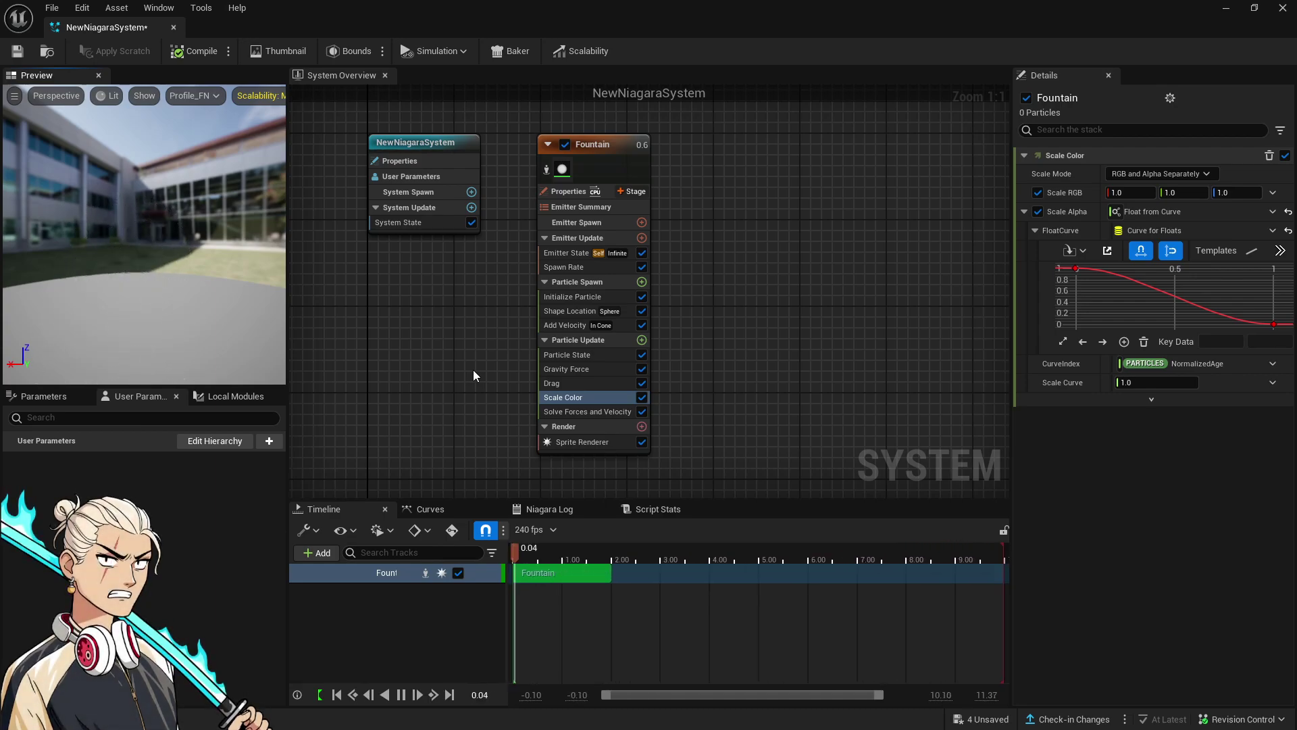
click(174, 28)
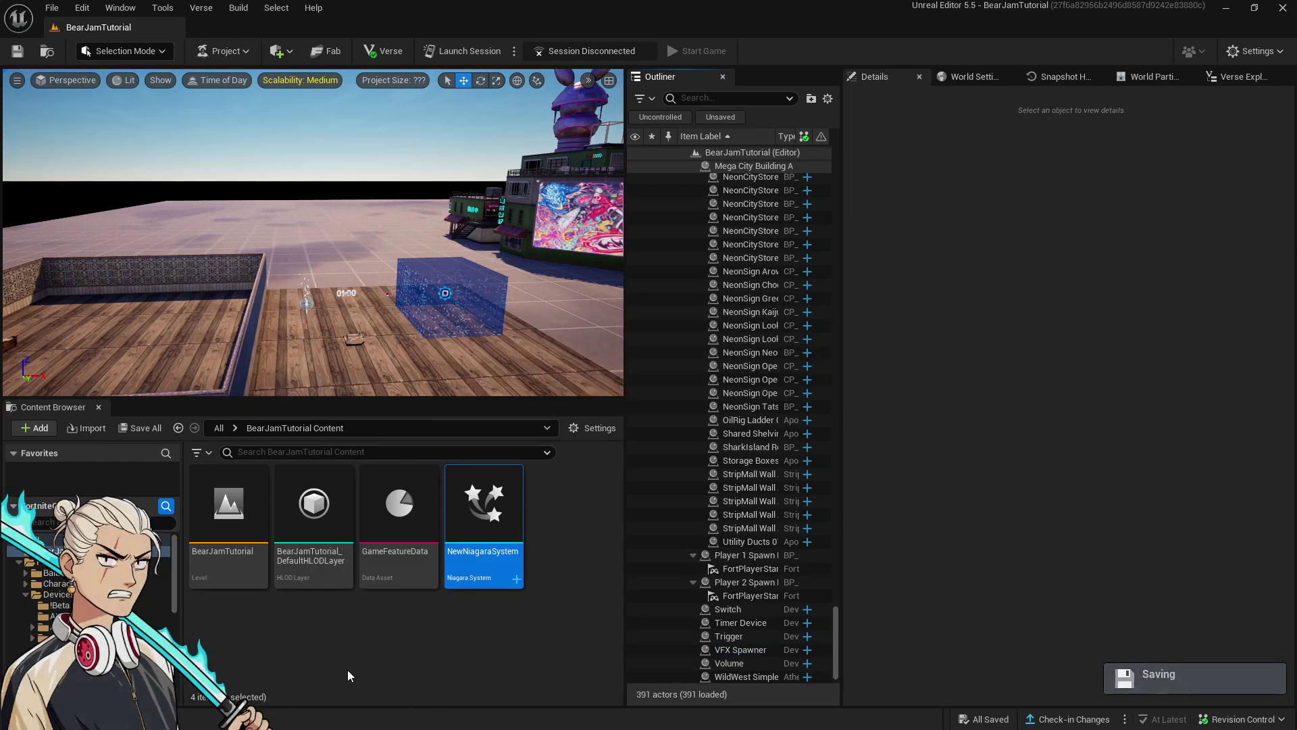
click(449, 643)
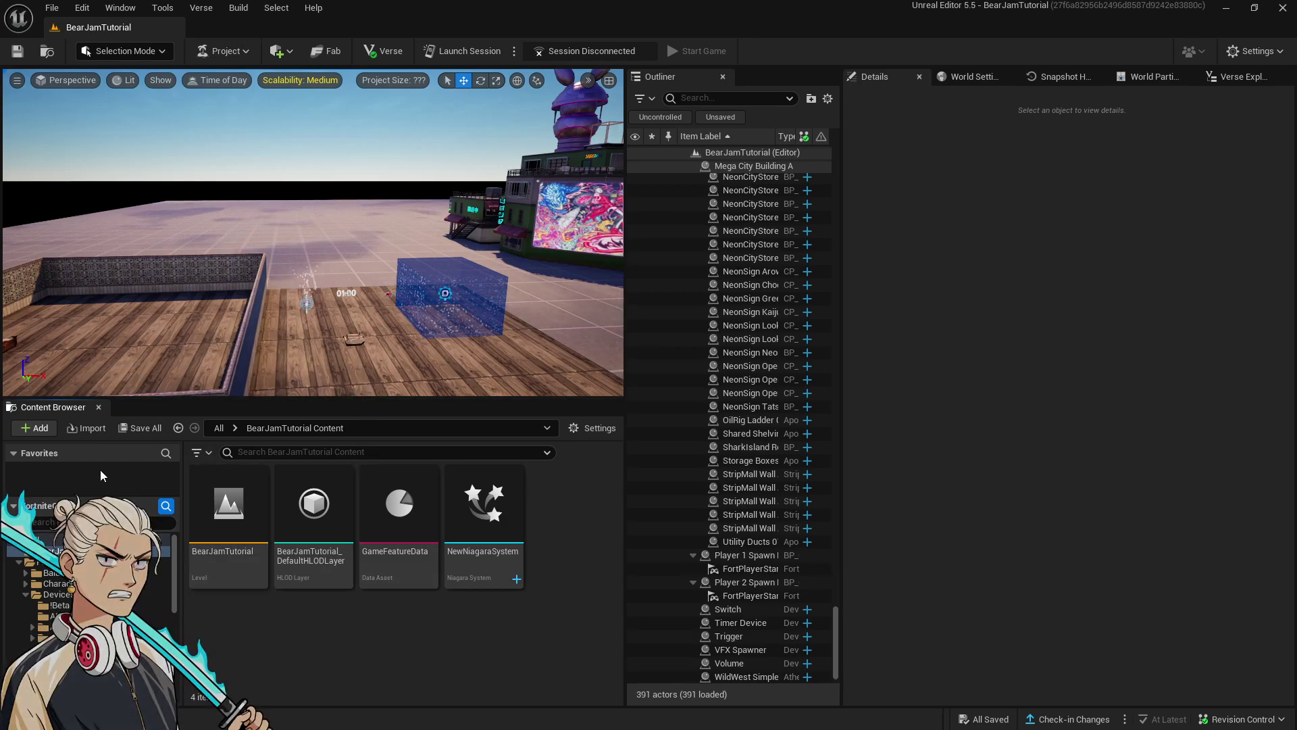
Check the parent classes offered for a new Blueprint Class without creating one
click(33, 427)
click(135, 384)
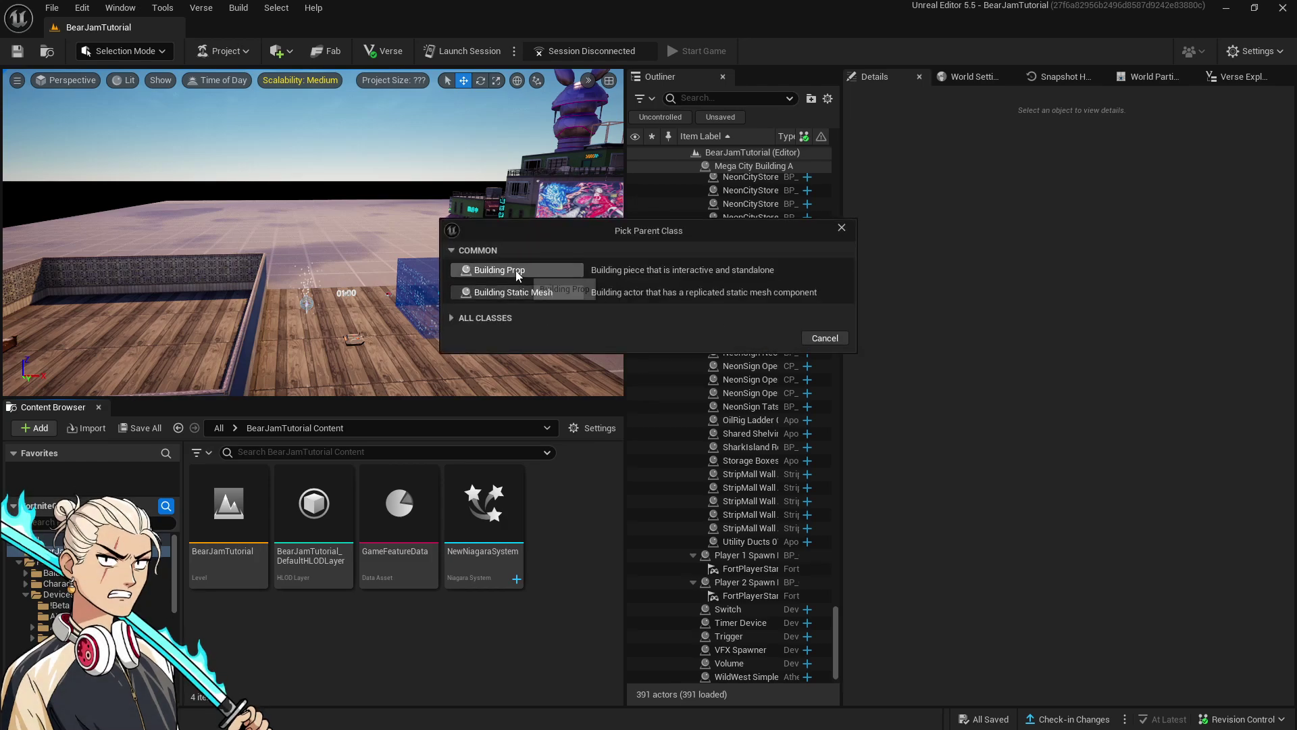
click(451, 318)
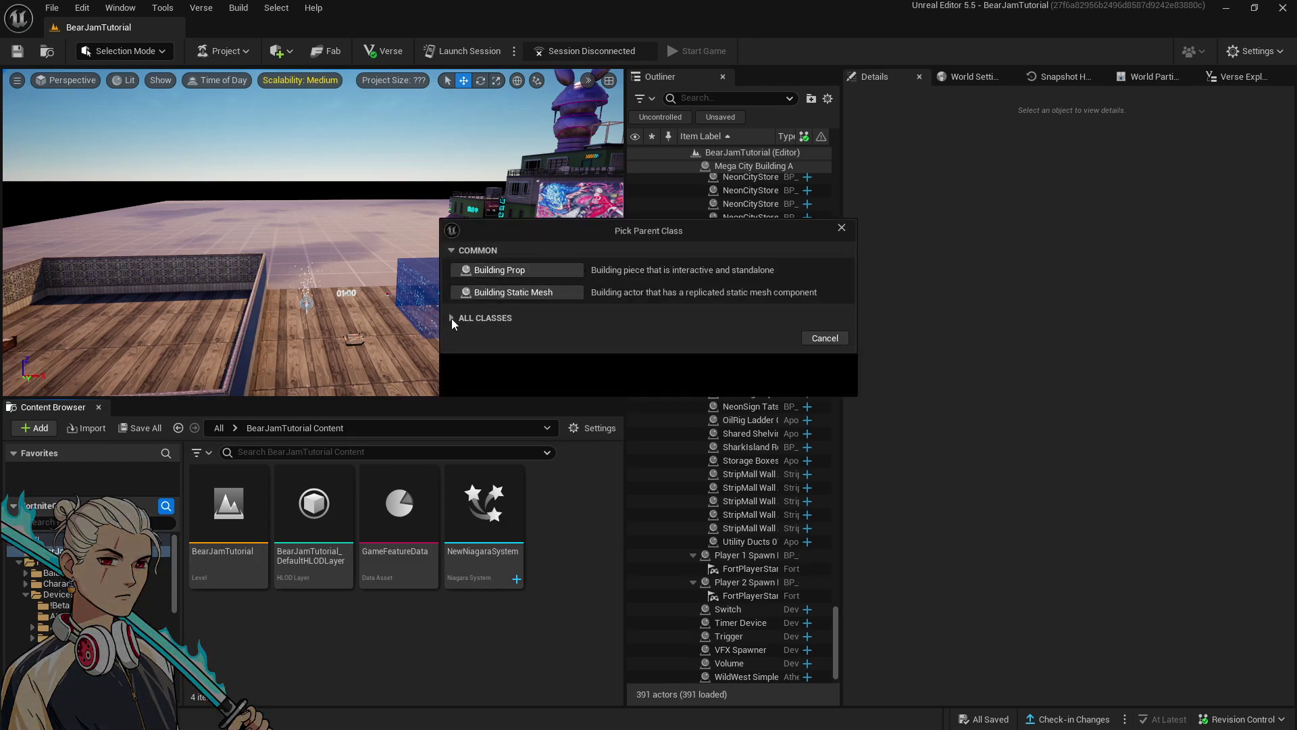
click(845, 229)
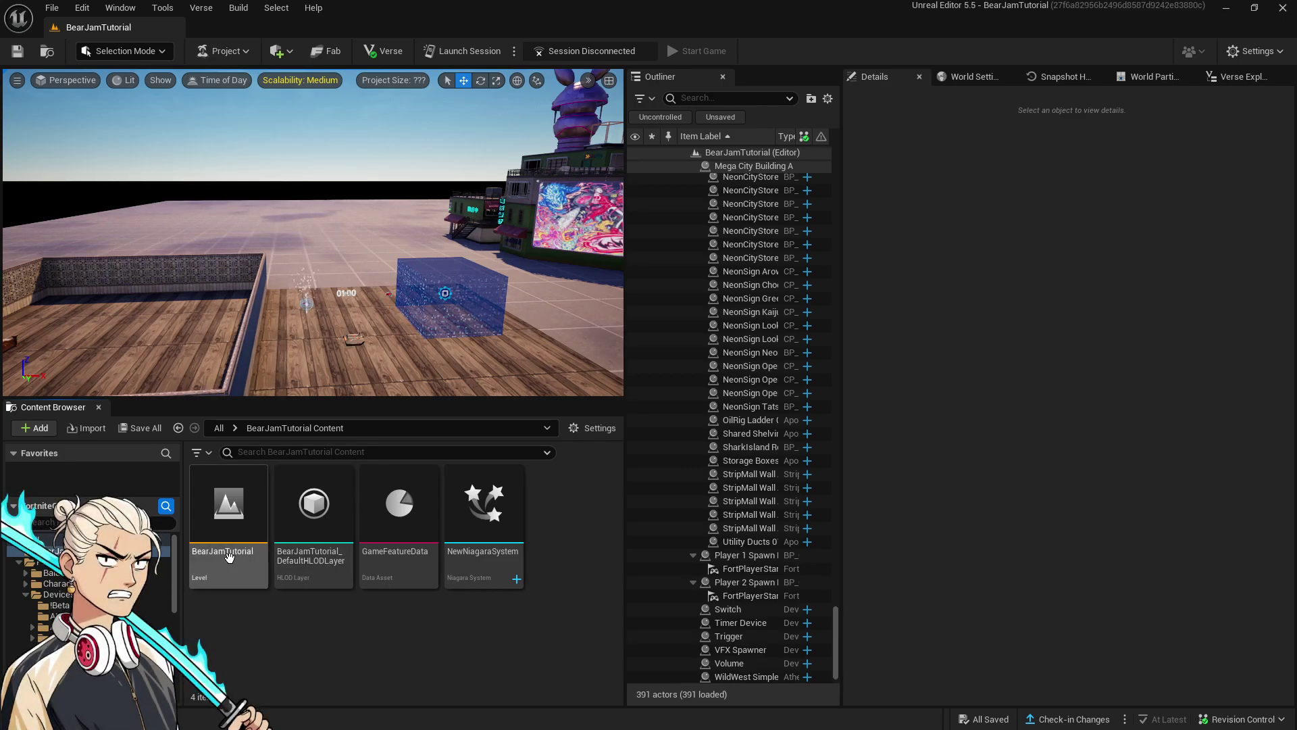
click(314, 514)
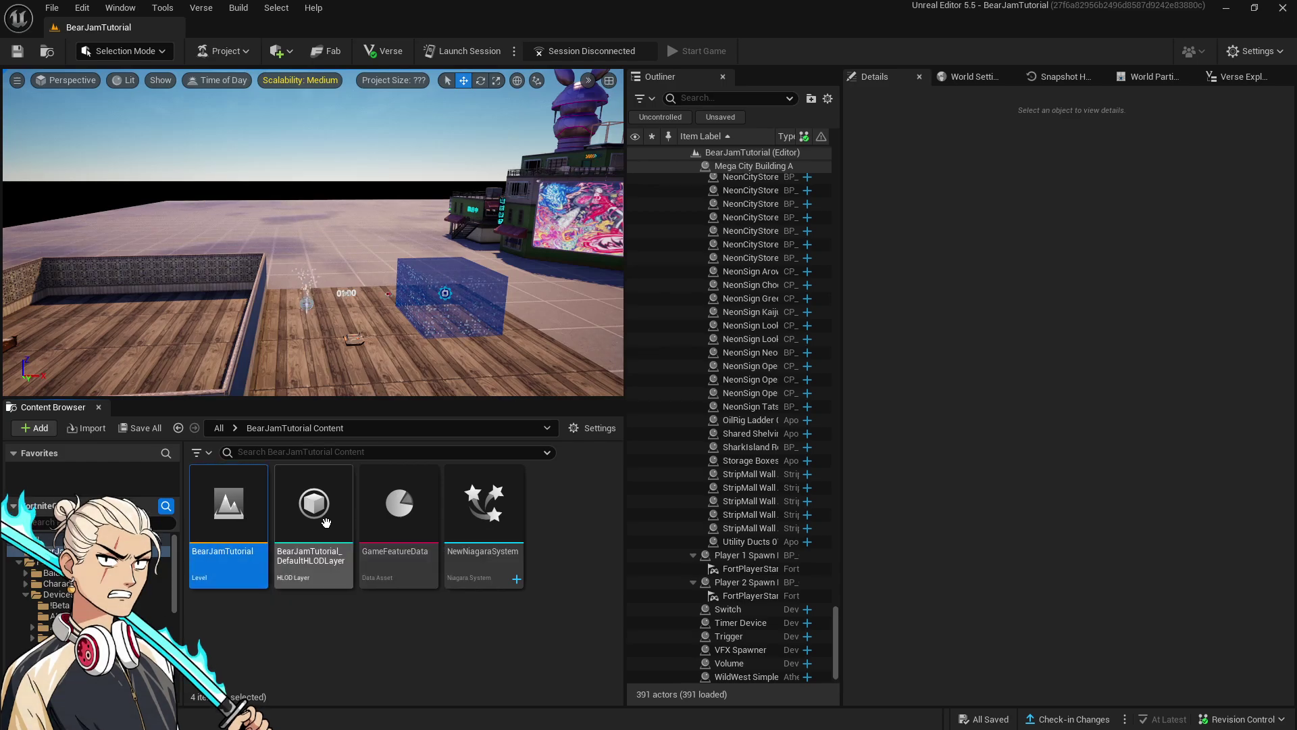
click(418, 524)
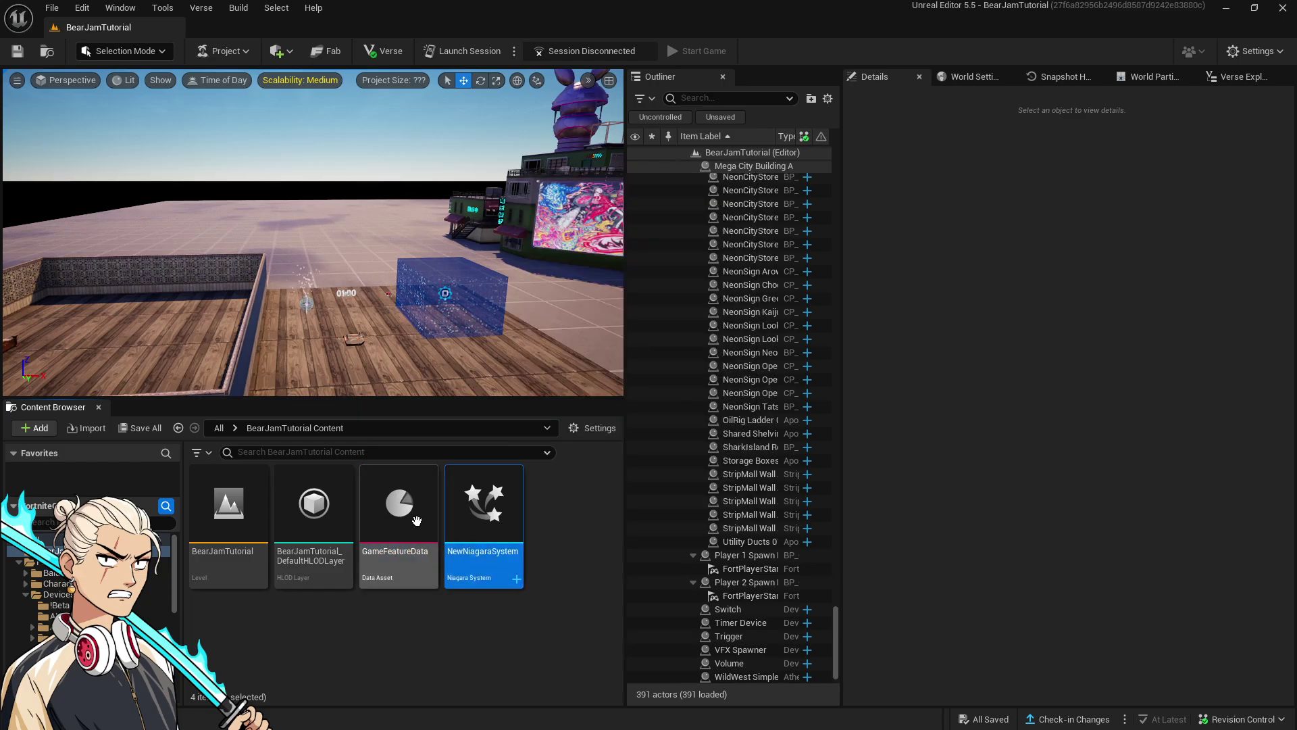
click(282, 517)
click(244, 513)
click(338, 508)
click(406, 513)
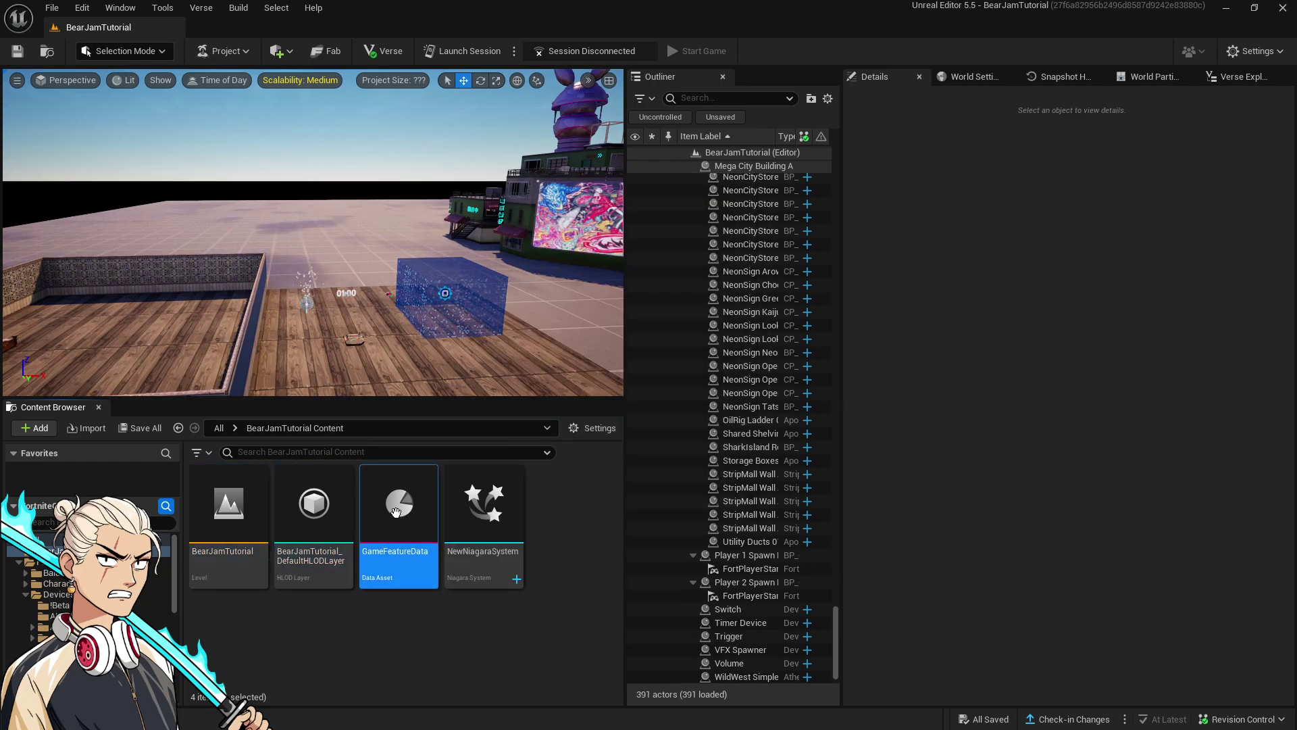
click(466, 510)
click(405, 514)
click(321, 519)
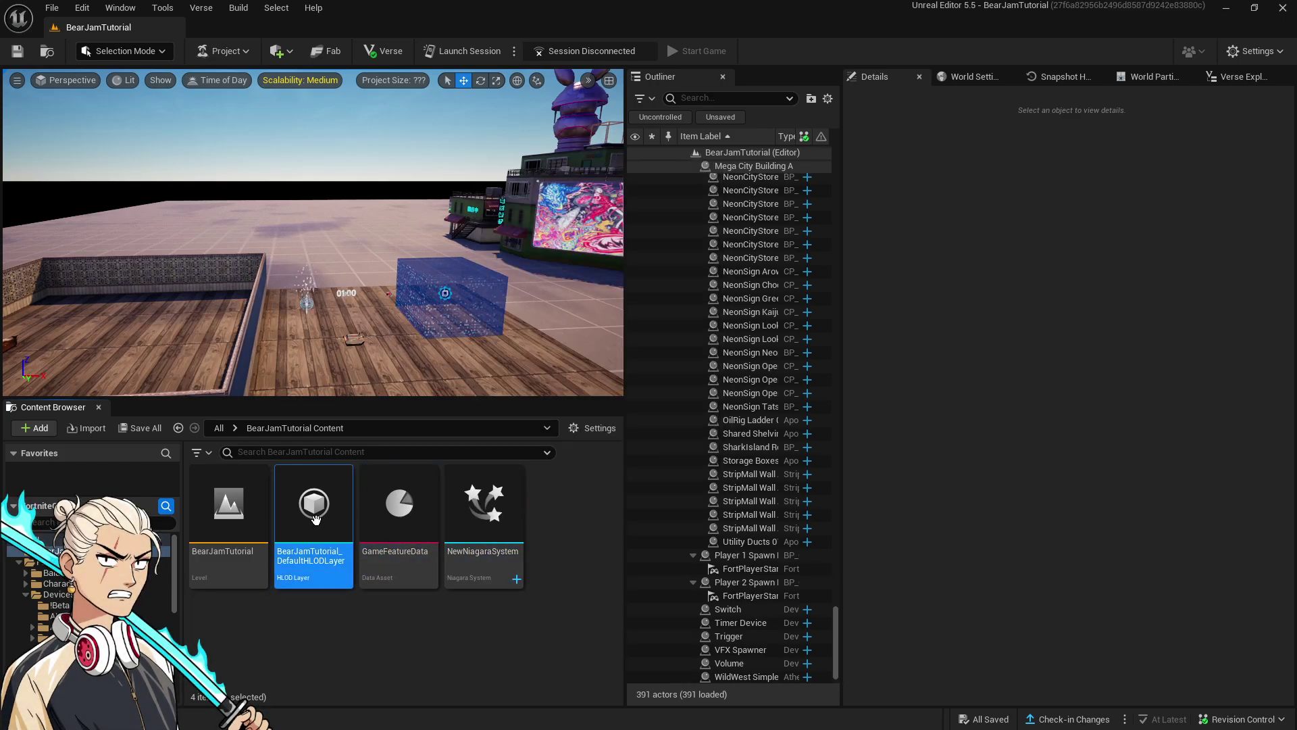
click(247, 524)
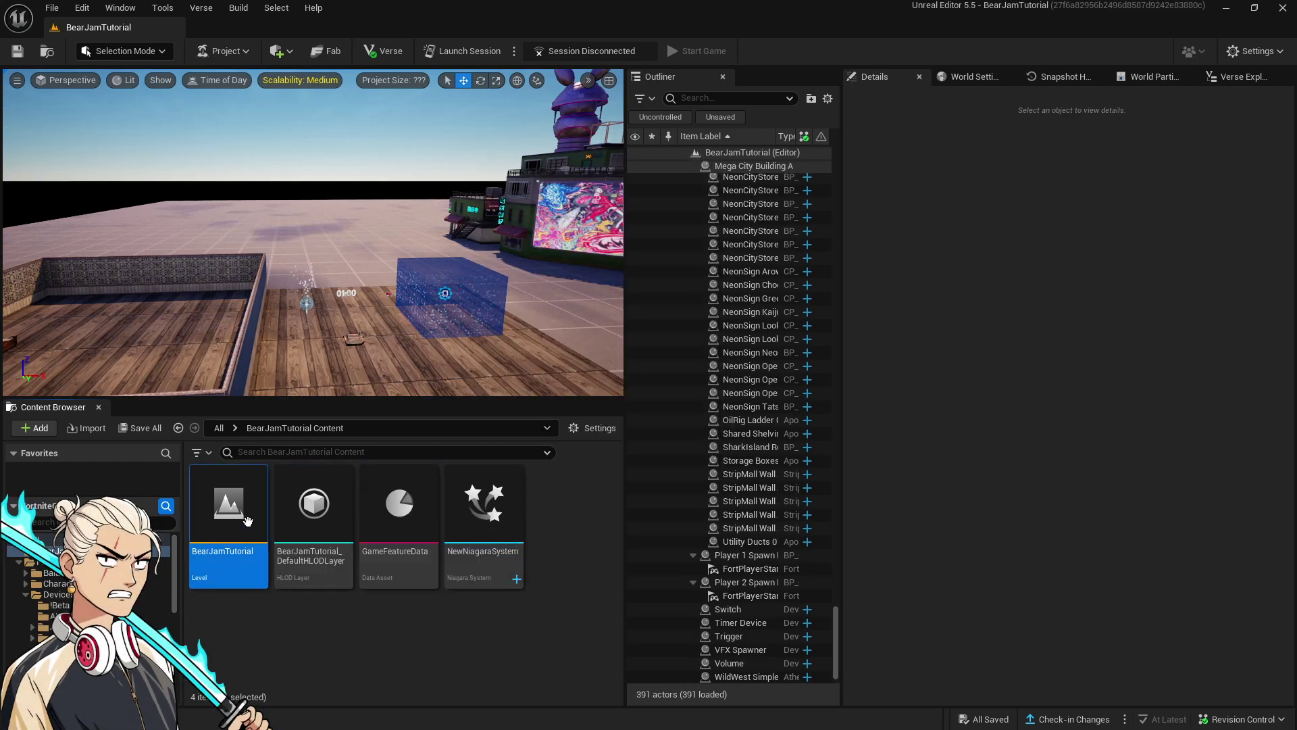
click(313, 534)
click(378, 532)
click(476, 514)
click(400, 524)
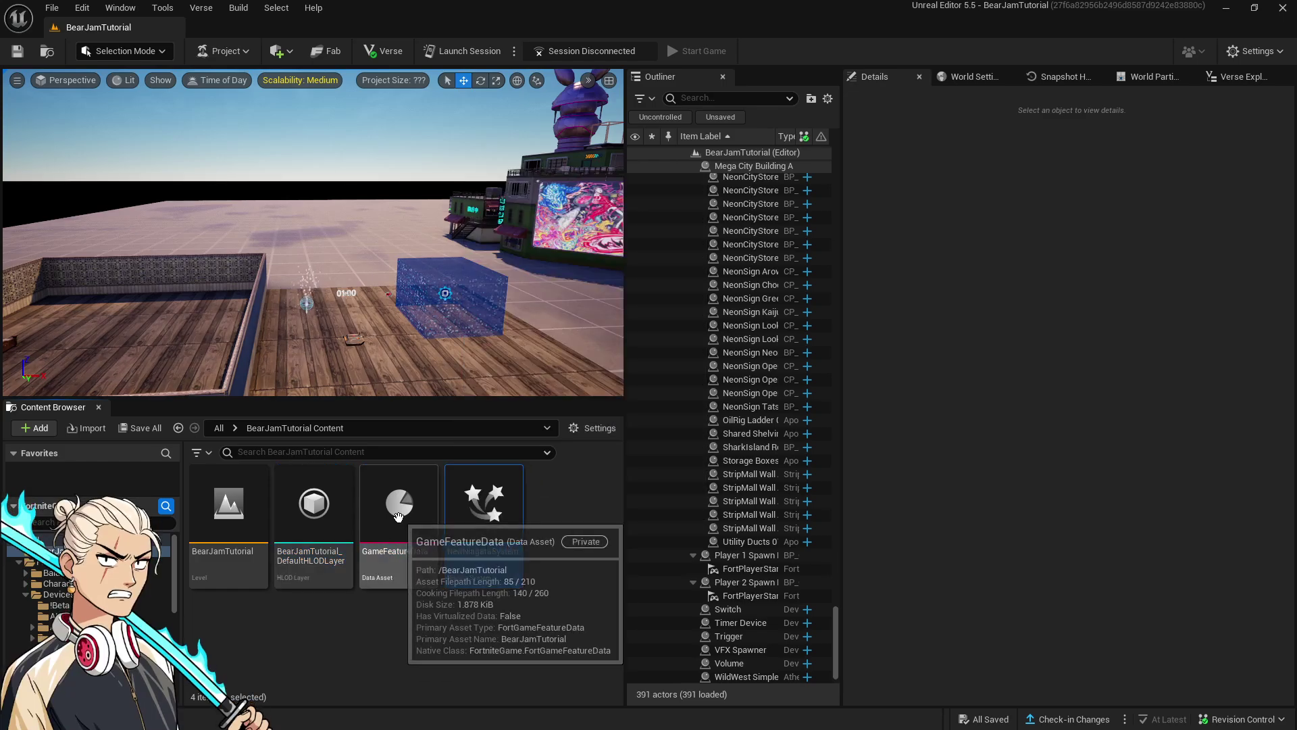
click(401, 648)
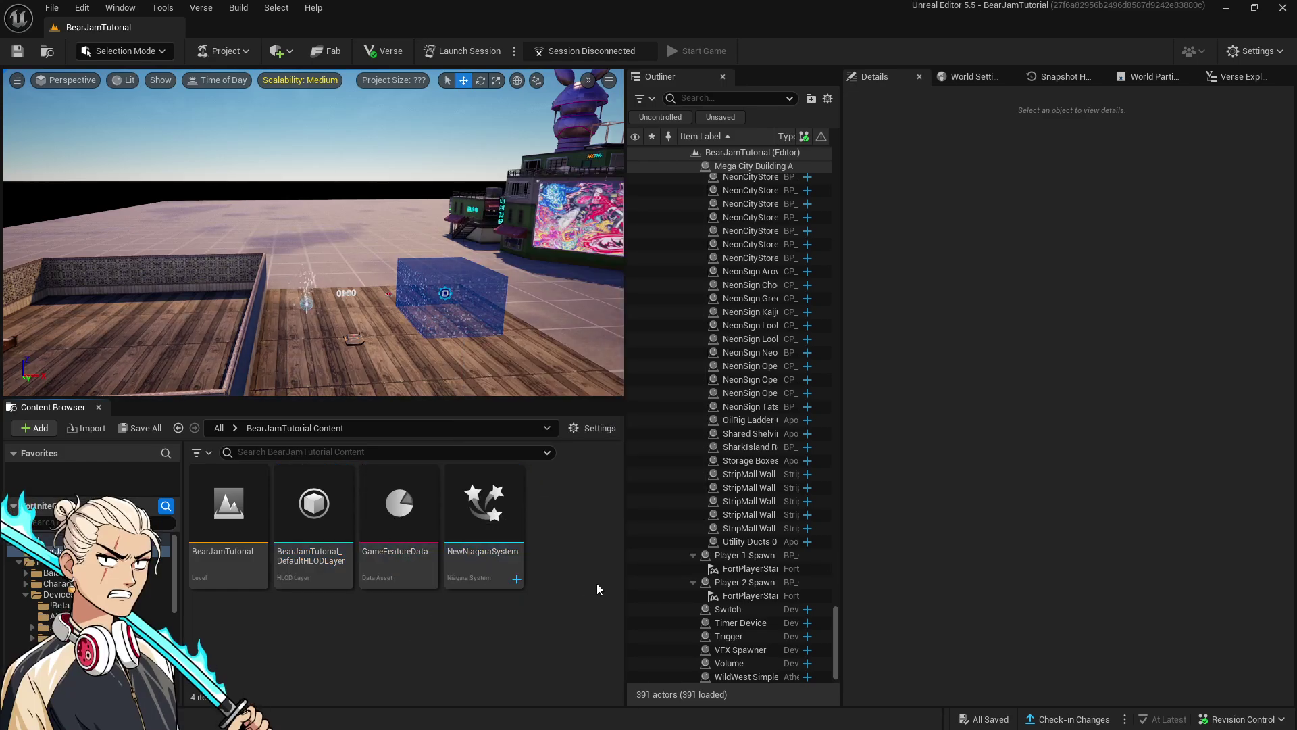
right_click(478, 621)
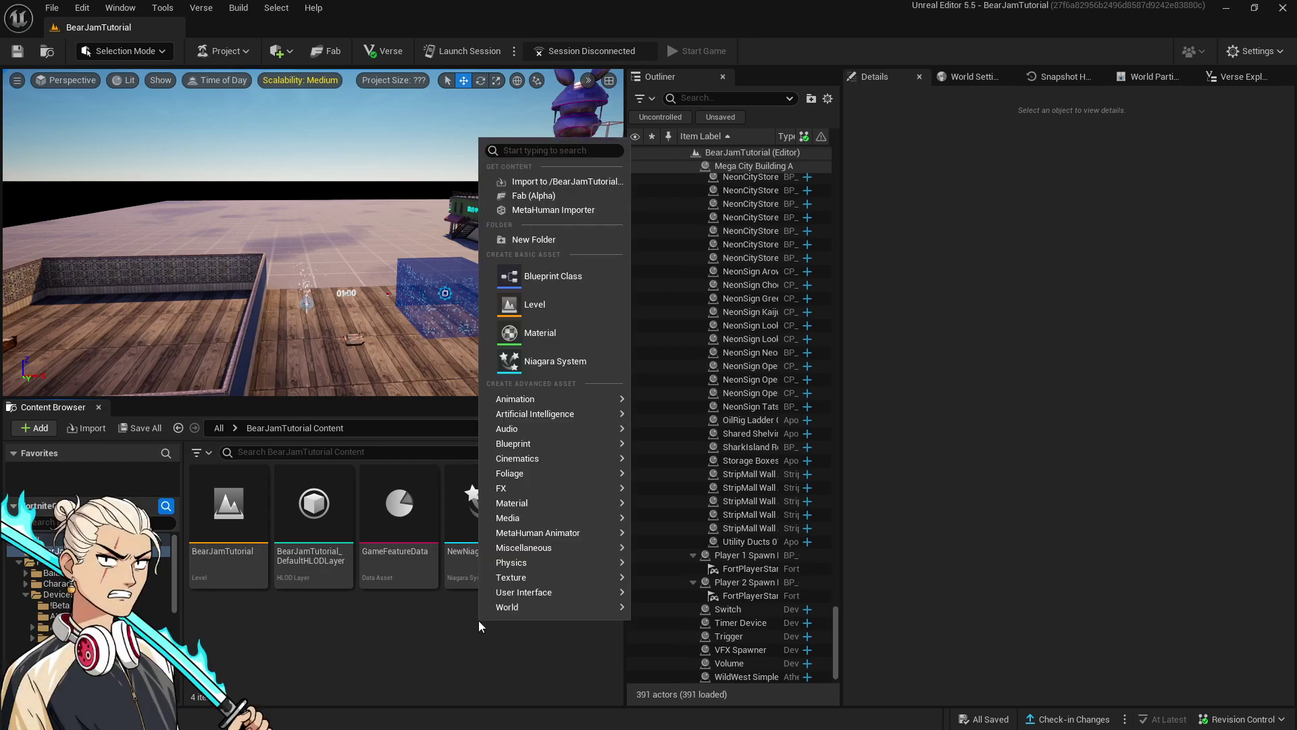
click(385, 634)
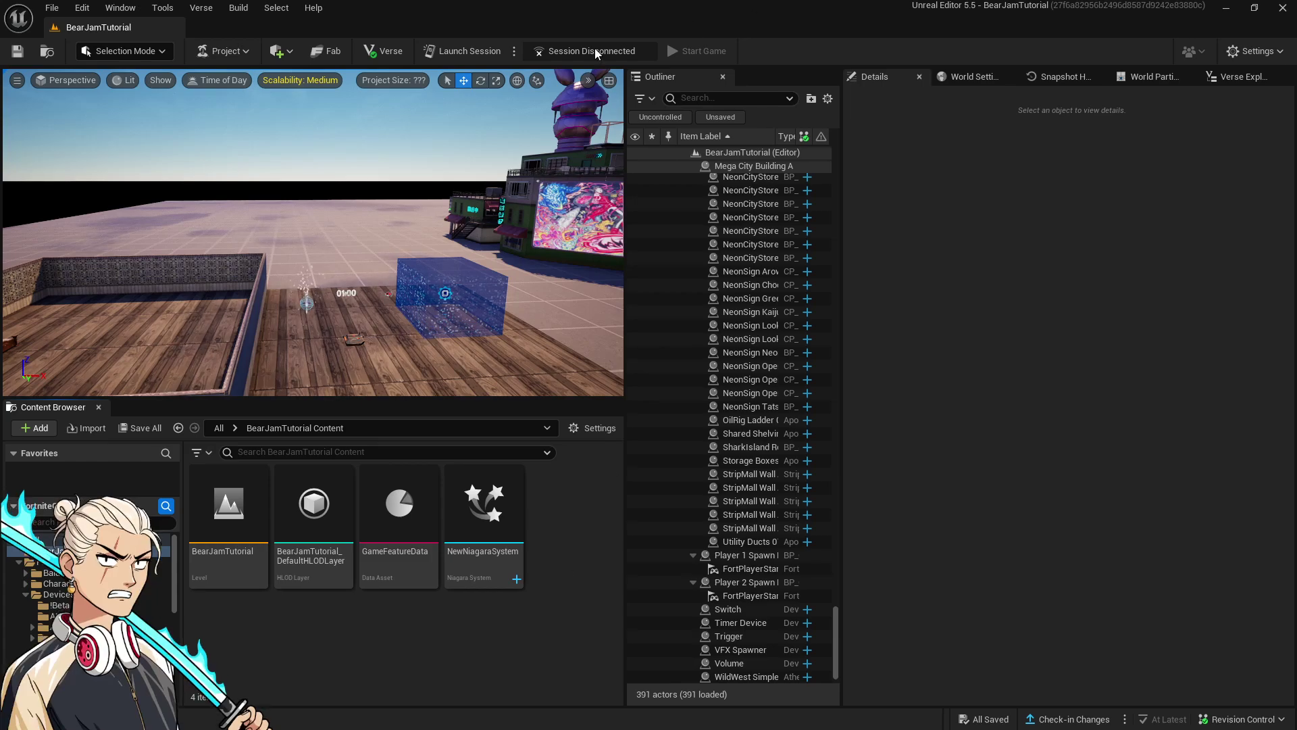
Launch a play session of the BearJamTutorial island
click(491, 58)
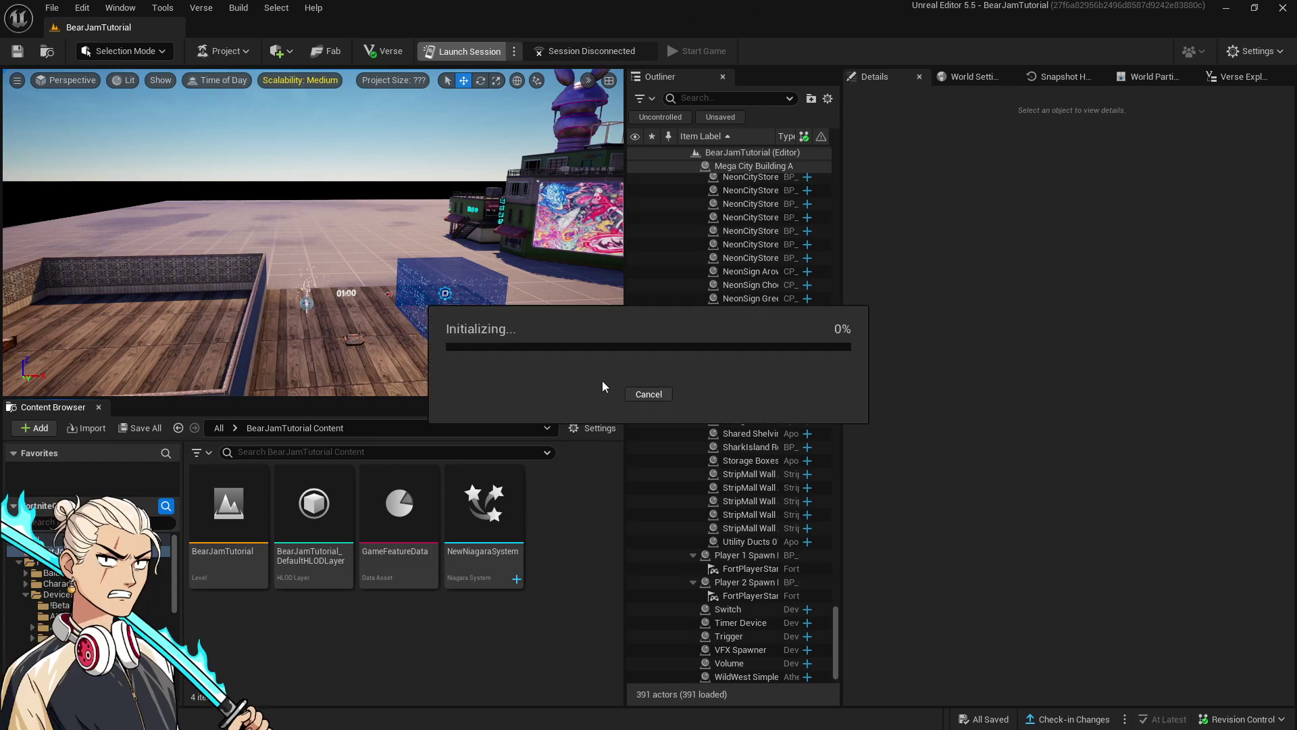
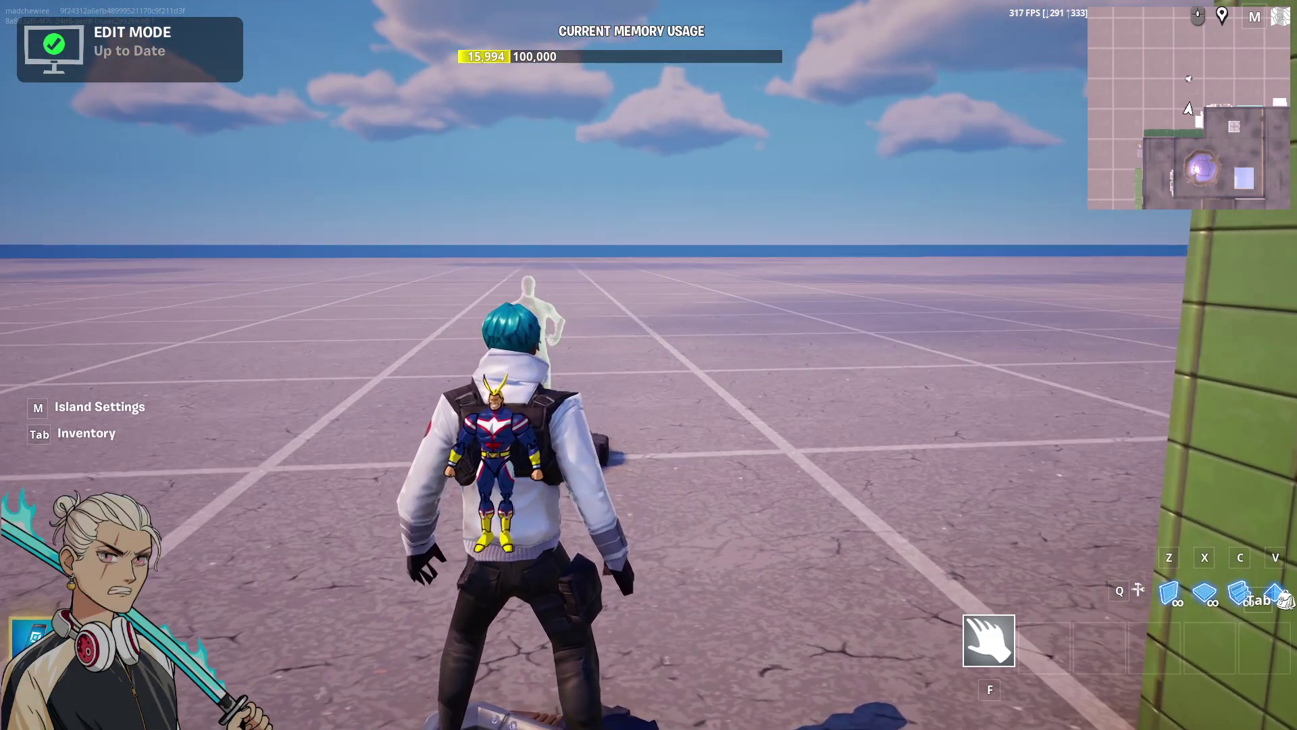
Fly over the island in edit mode and land beside the wooden platform that holds the timer and VFX Spawner devices
key(w)
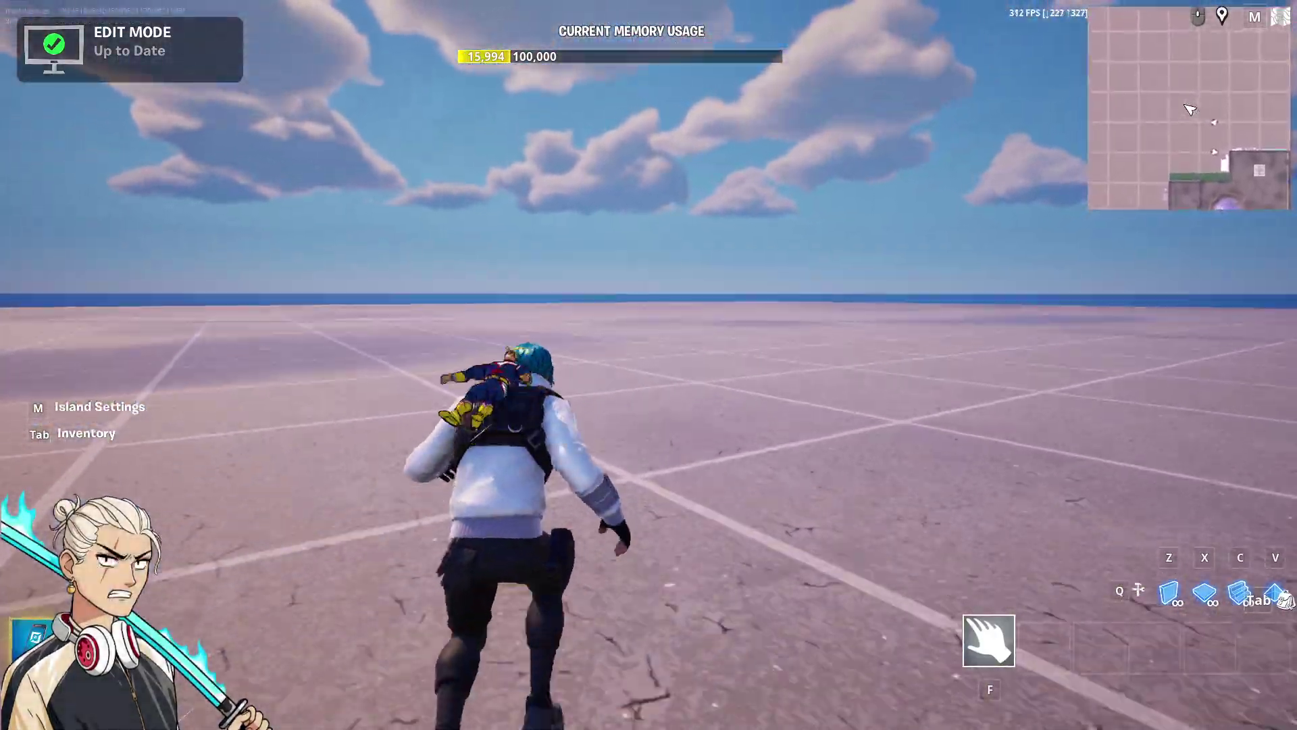
key(space)
key(space)
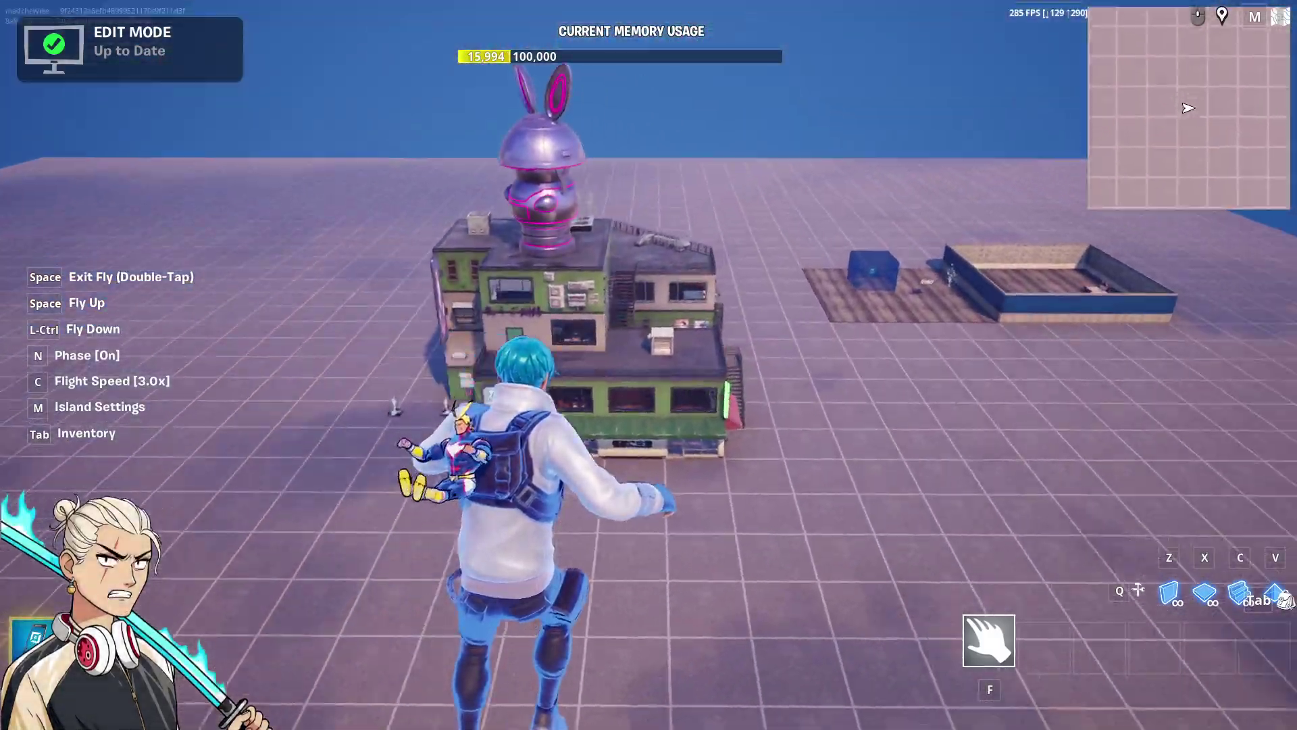
key(space)
key(space)
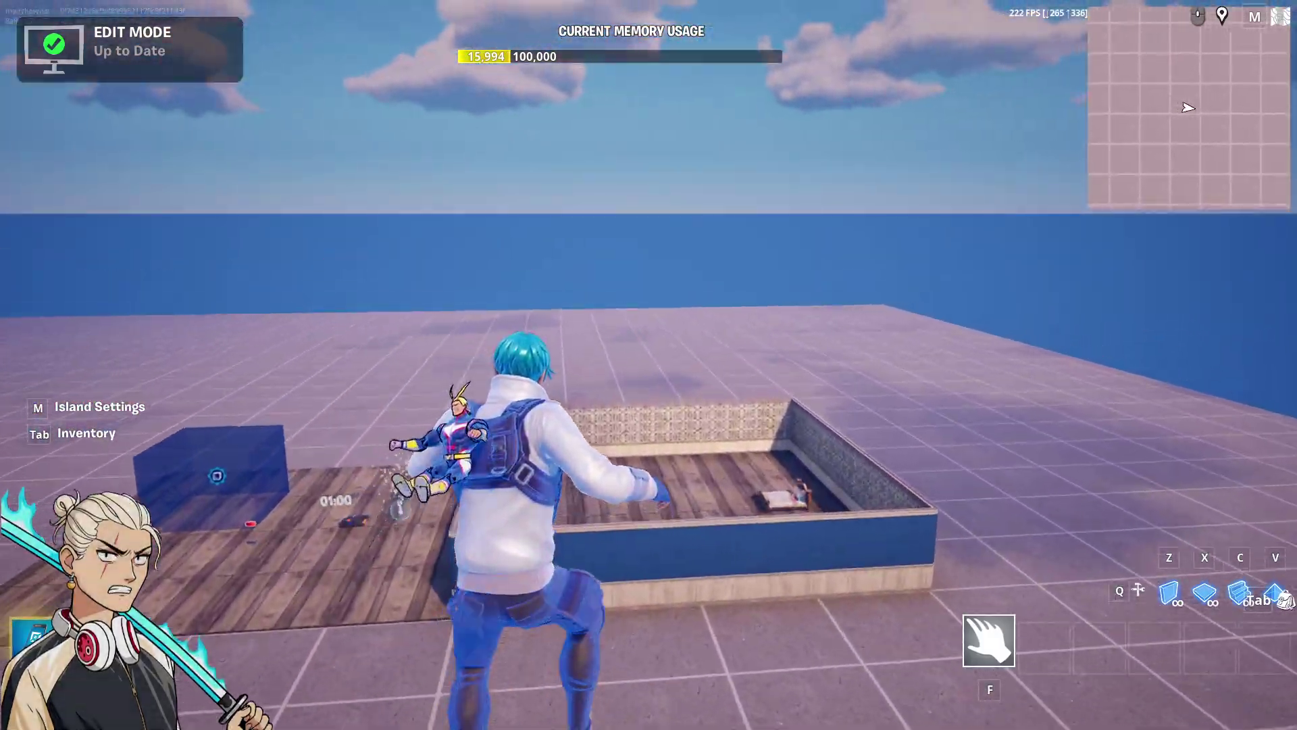
key(space)
key(space)
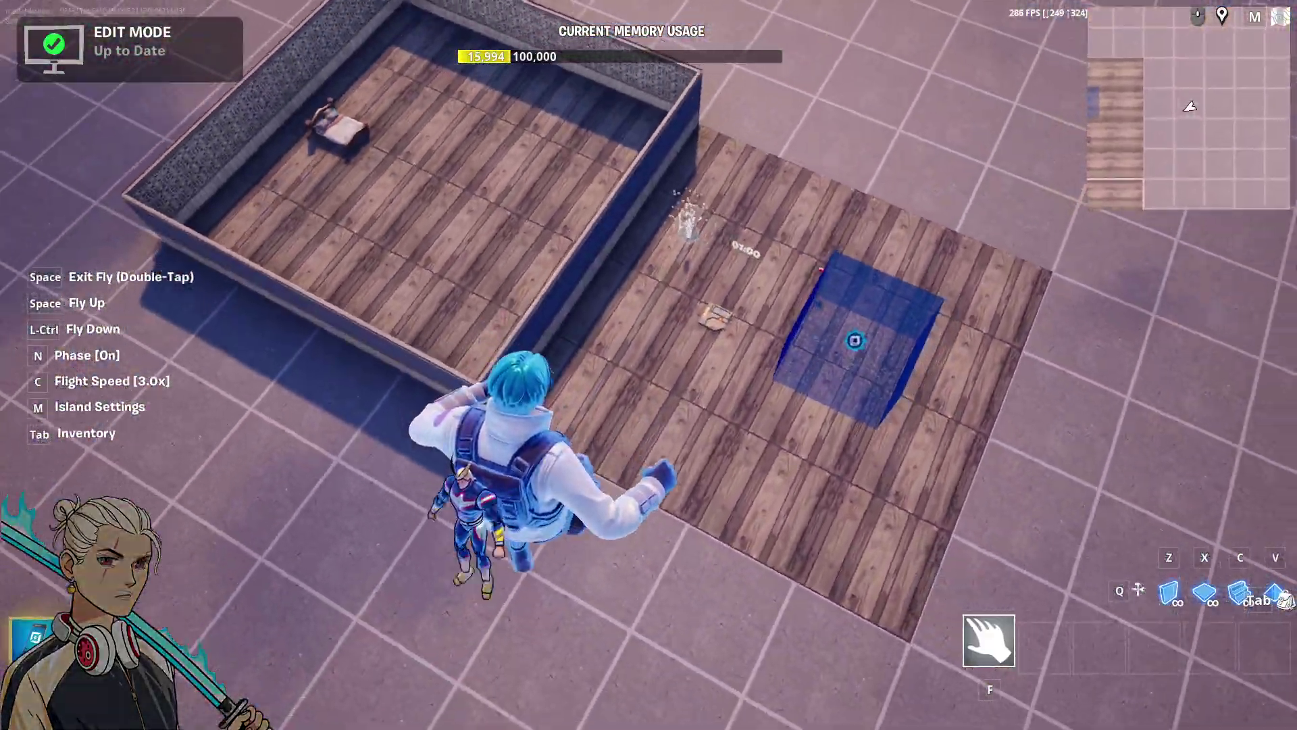
key(space)
key(space)
key(w)
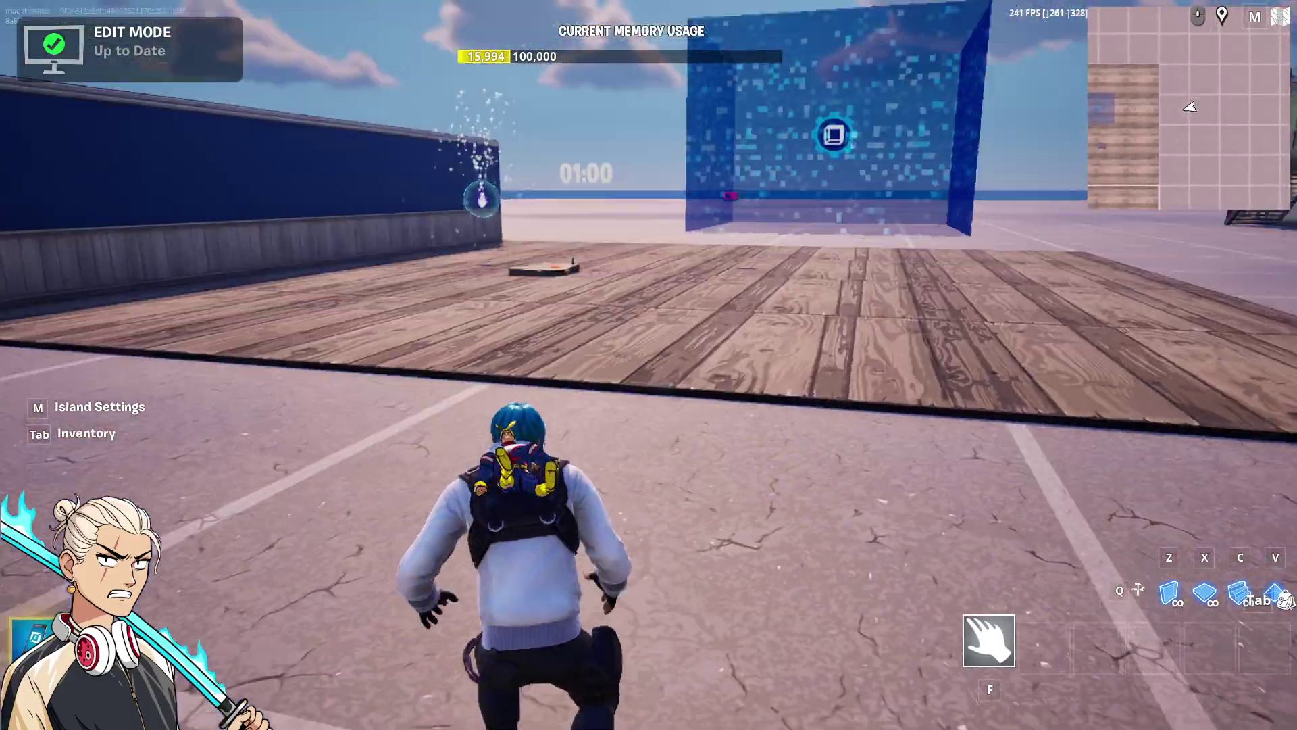
Start the game from edit mode and enter the green building's ground-floor shop, opening its side door
key(Escape)
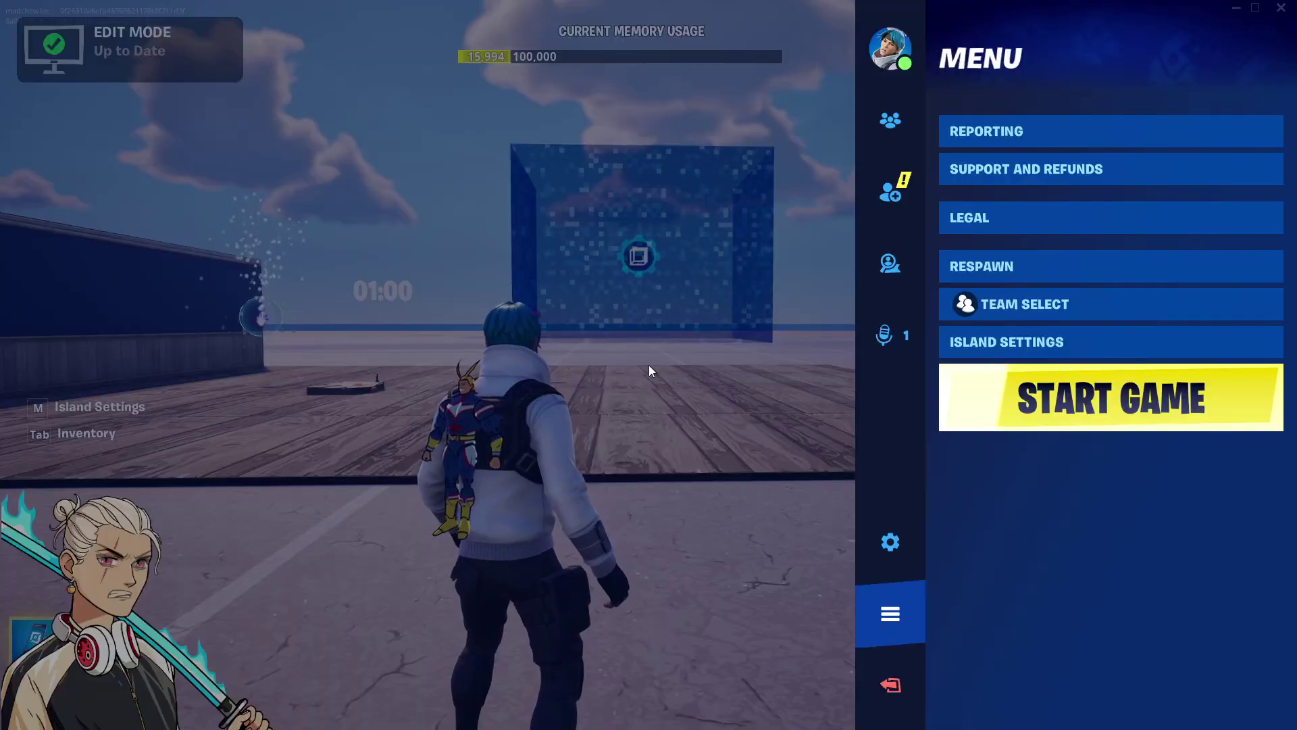
click(1044, 412)
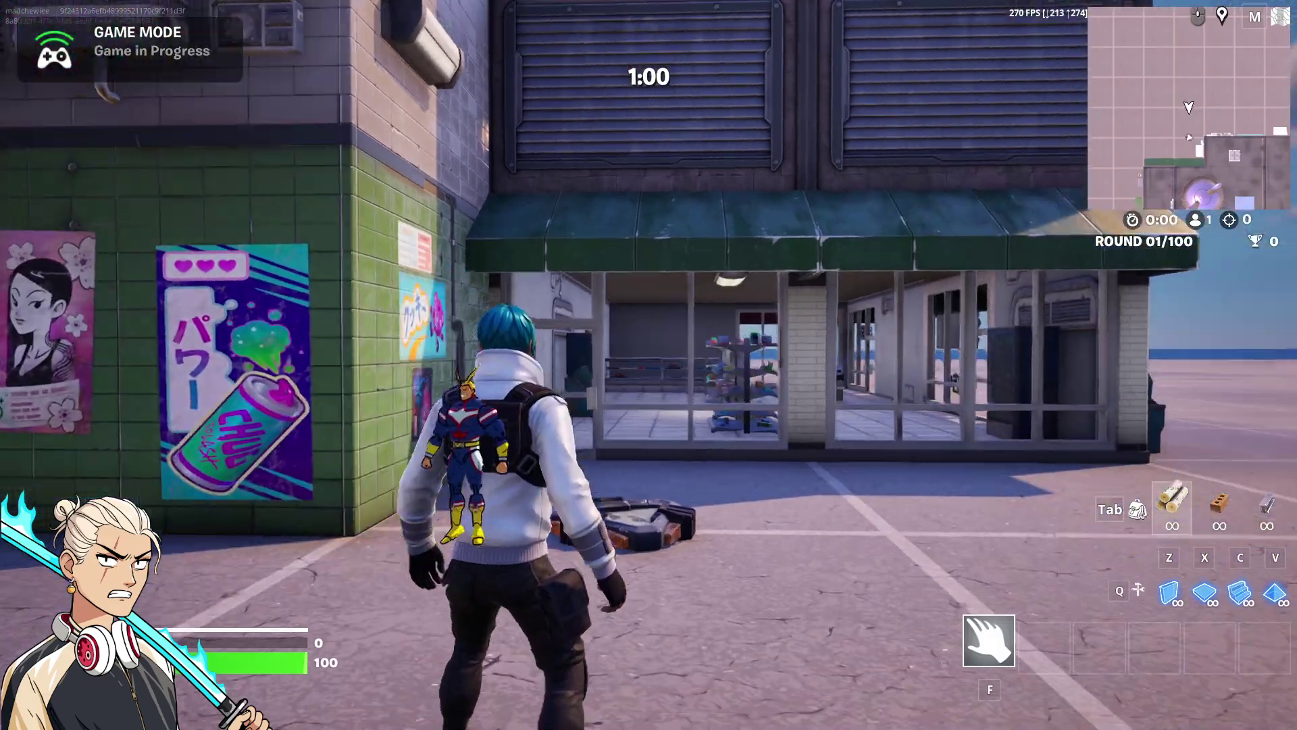
key(w)
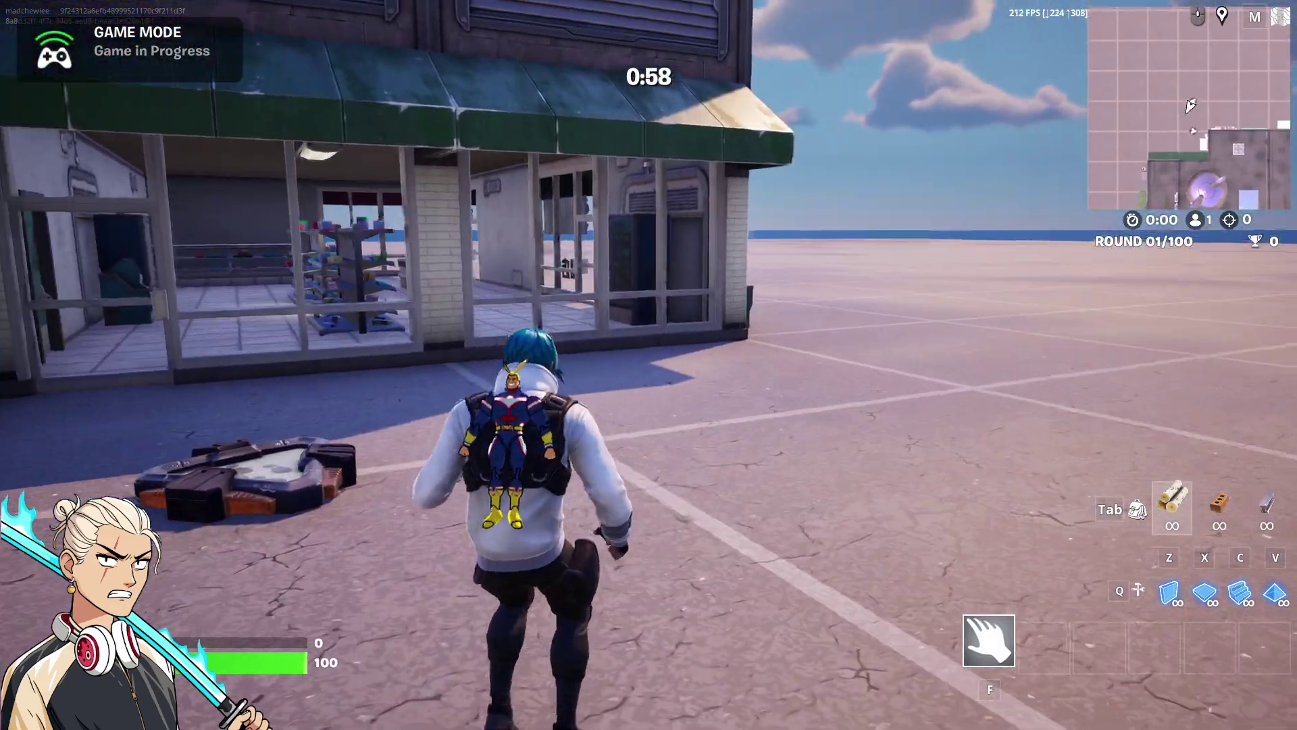
key(w)
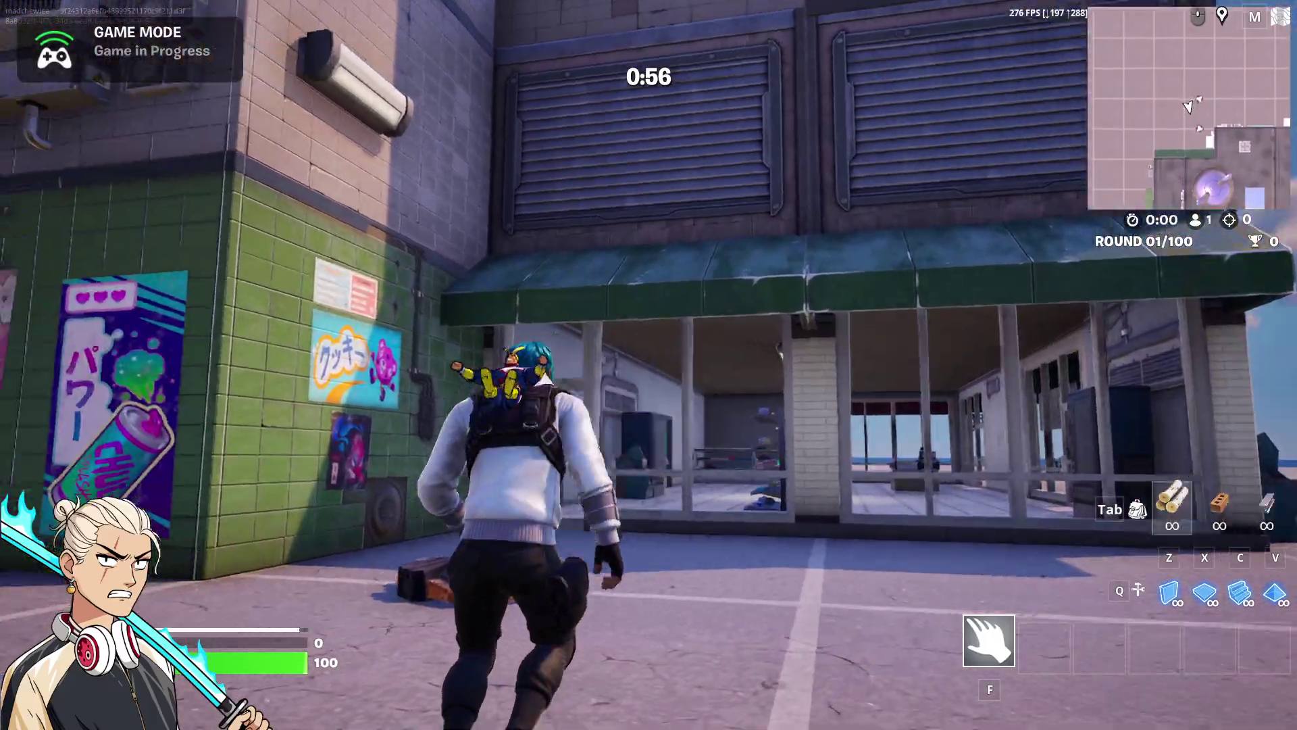
key(w)
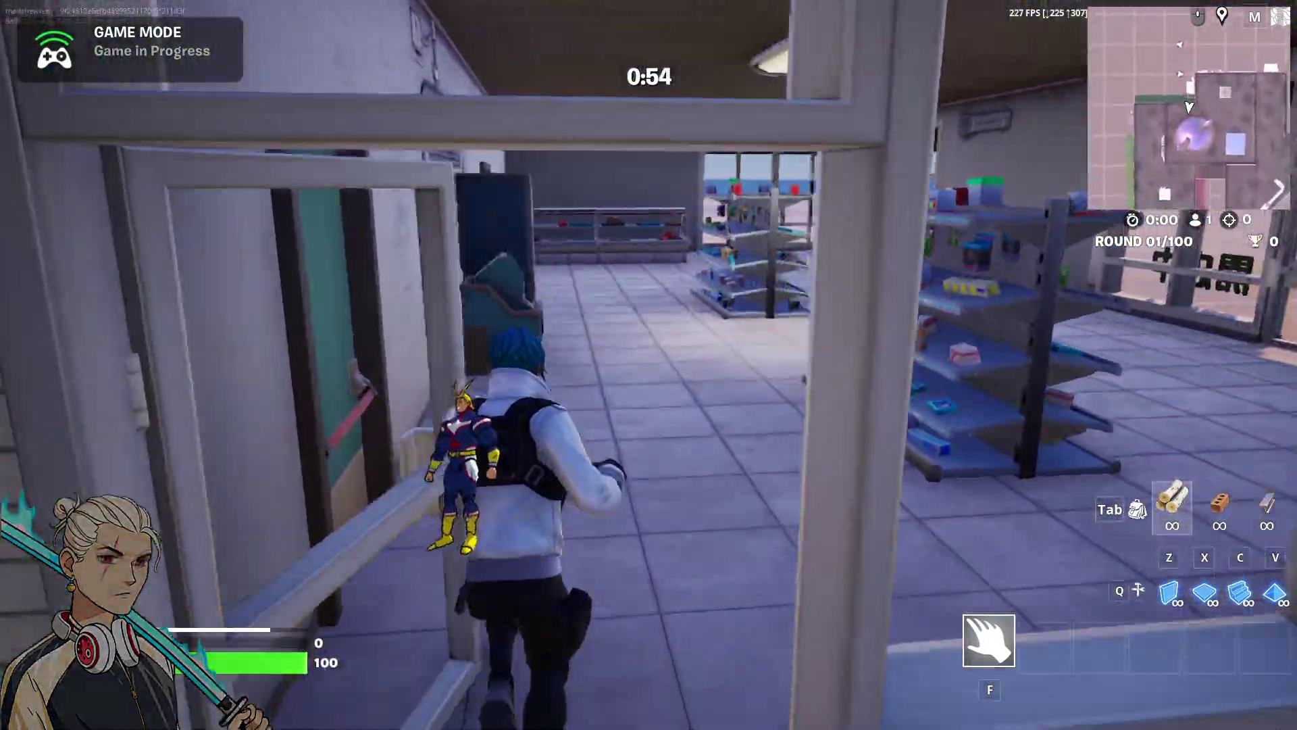
key(w)
key(e)
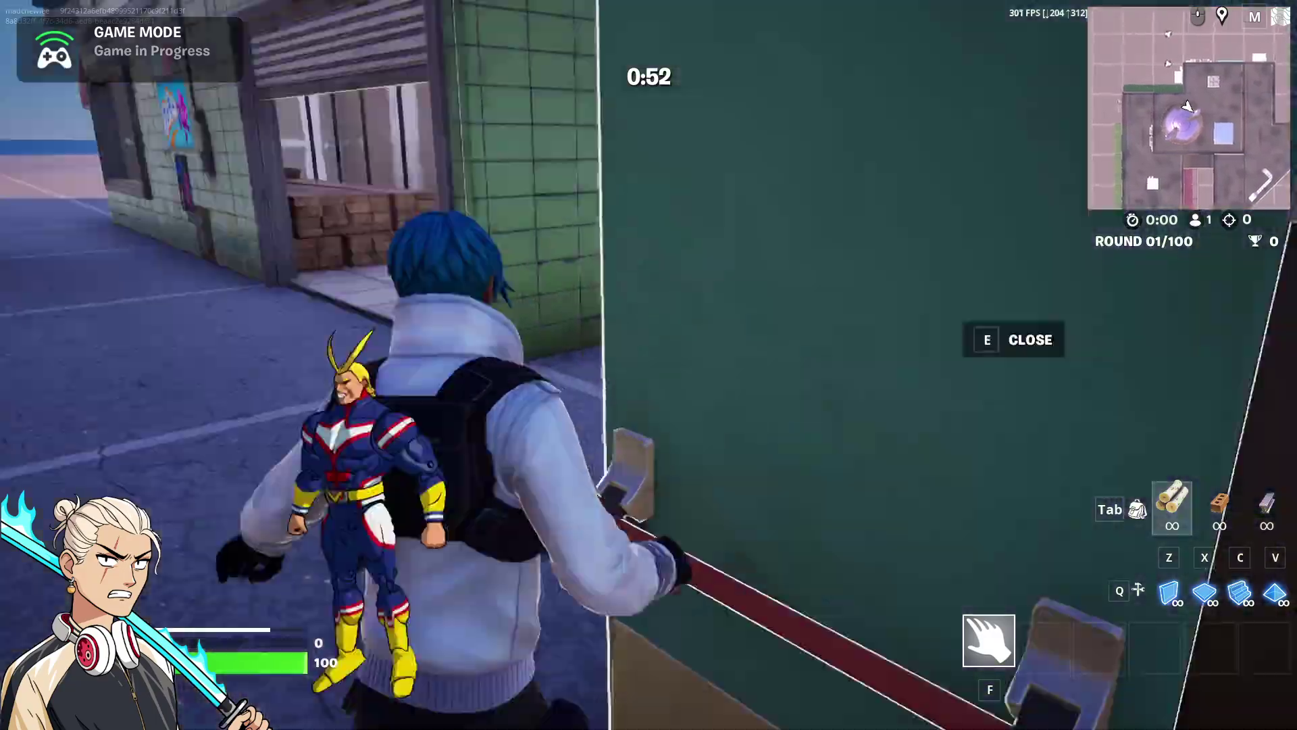
Explore the scaffolding room inside the green building and run back outside
key(w)
key(ctrl)
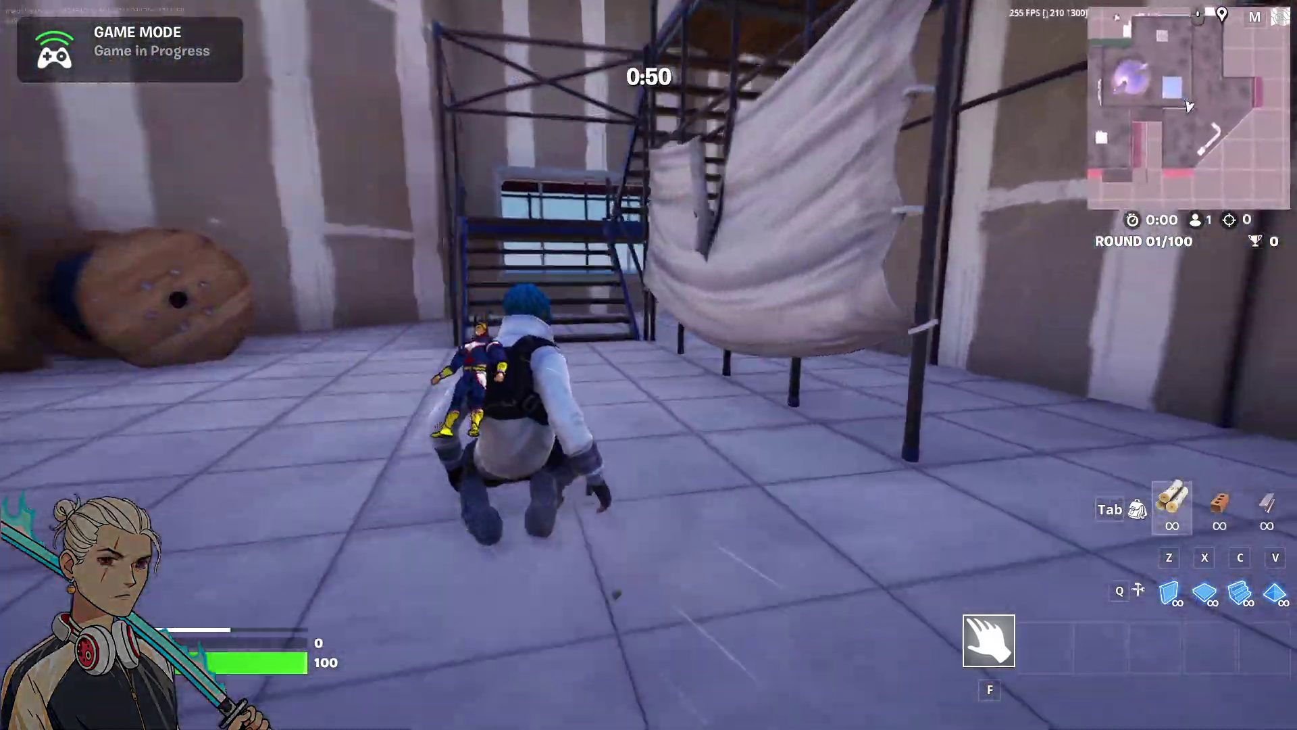
key(w)
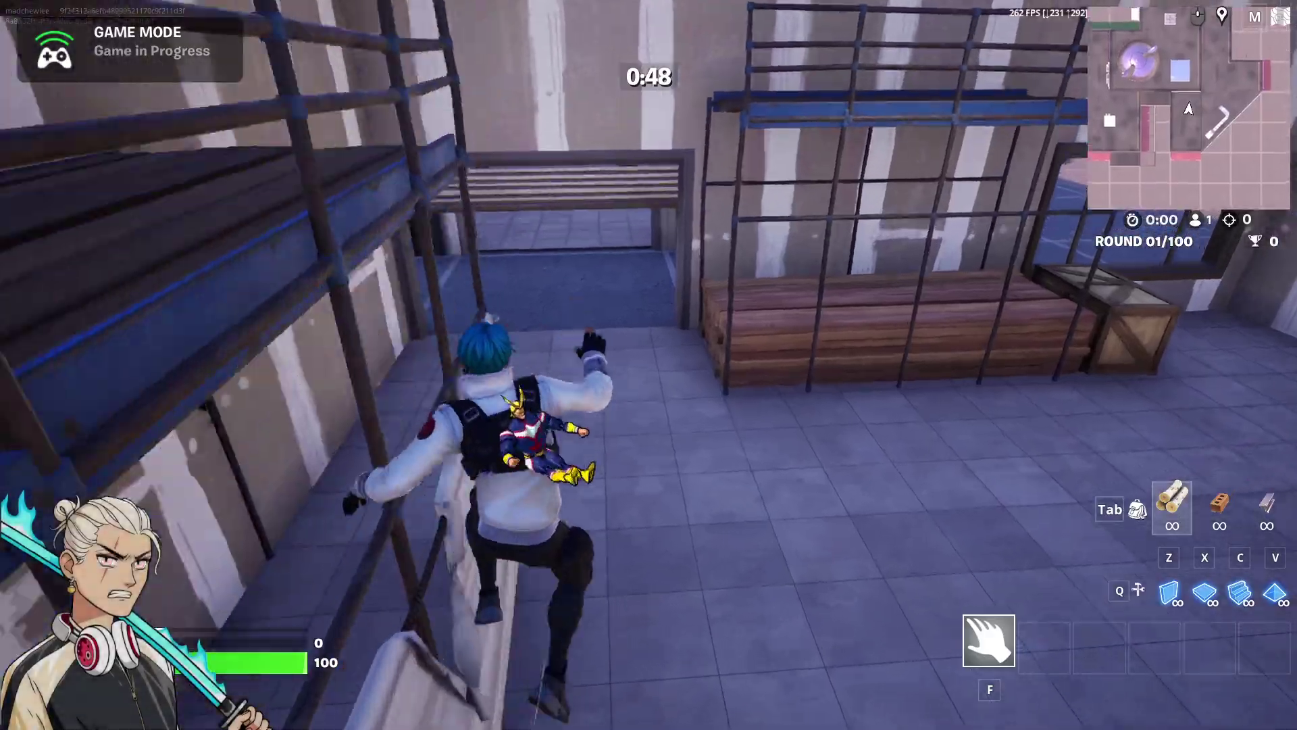
key(w)
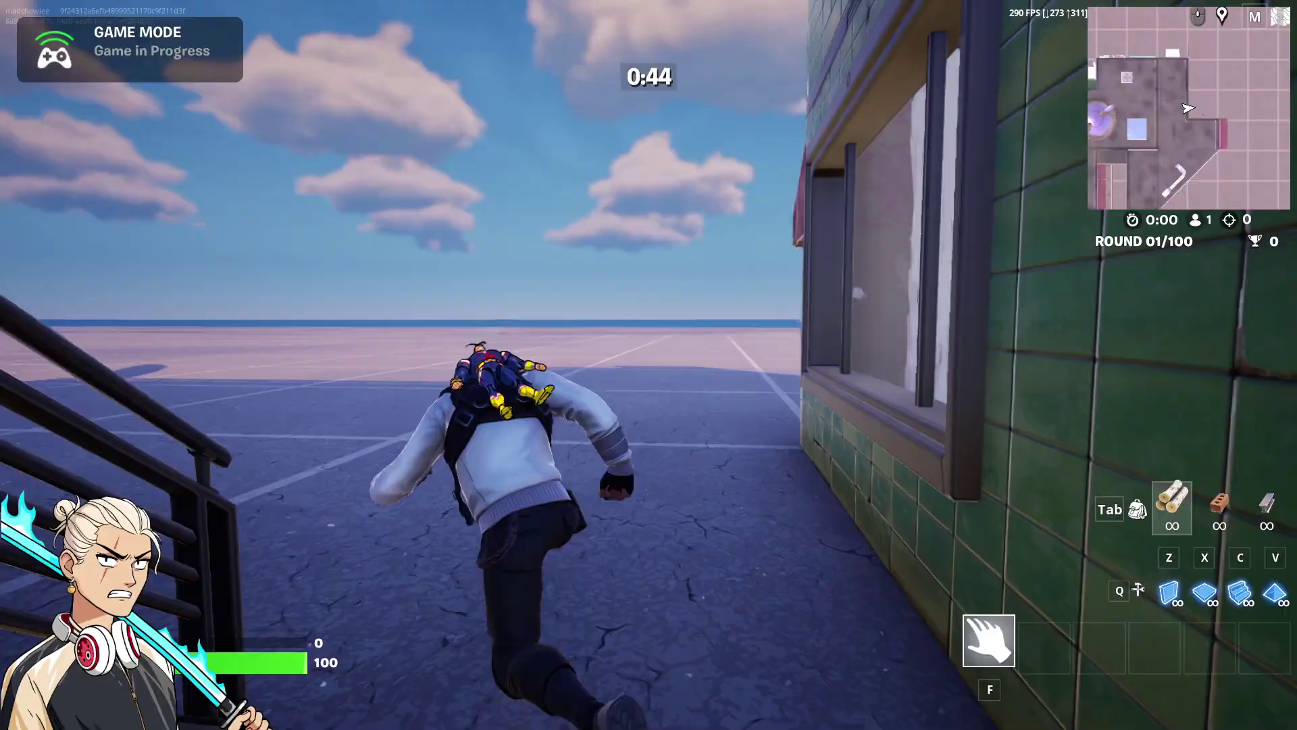
Inspect the lantern-lit restaurant and its storage room, and leave the building over the outdoor balcony
key(w)
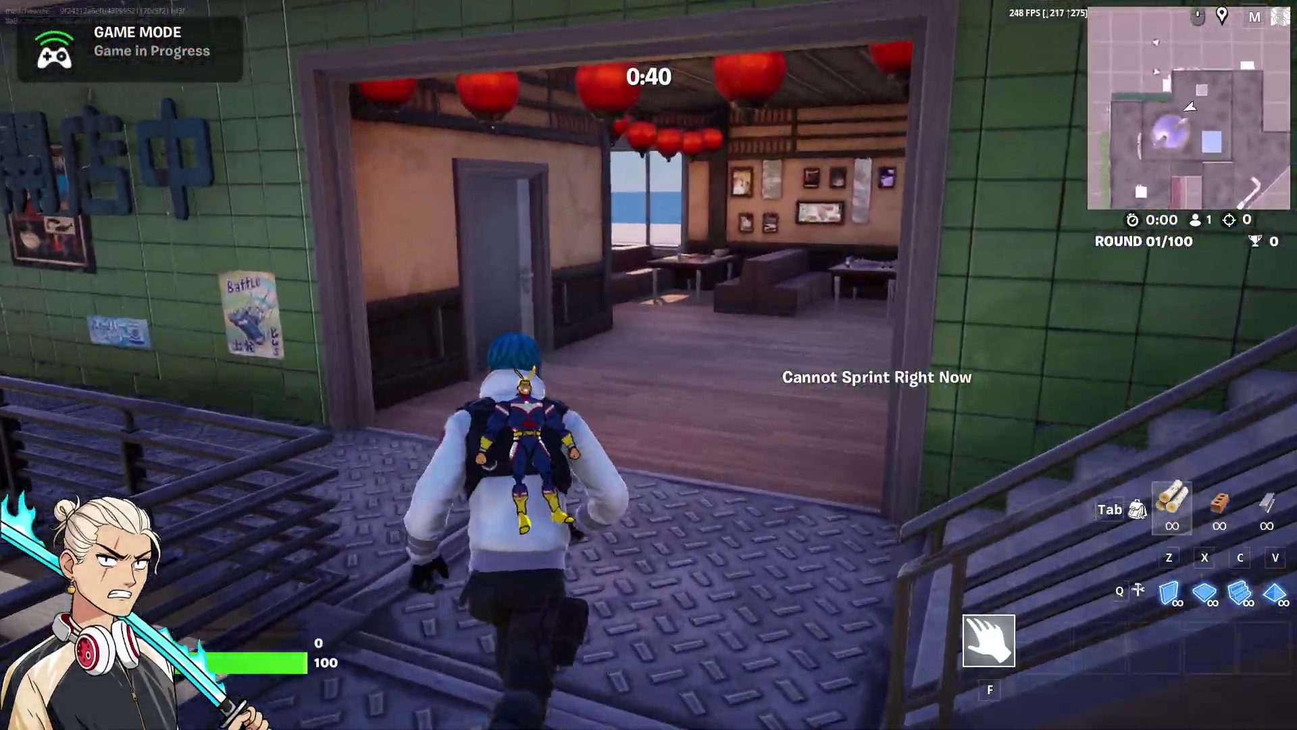
key(w)
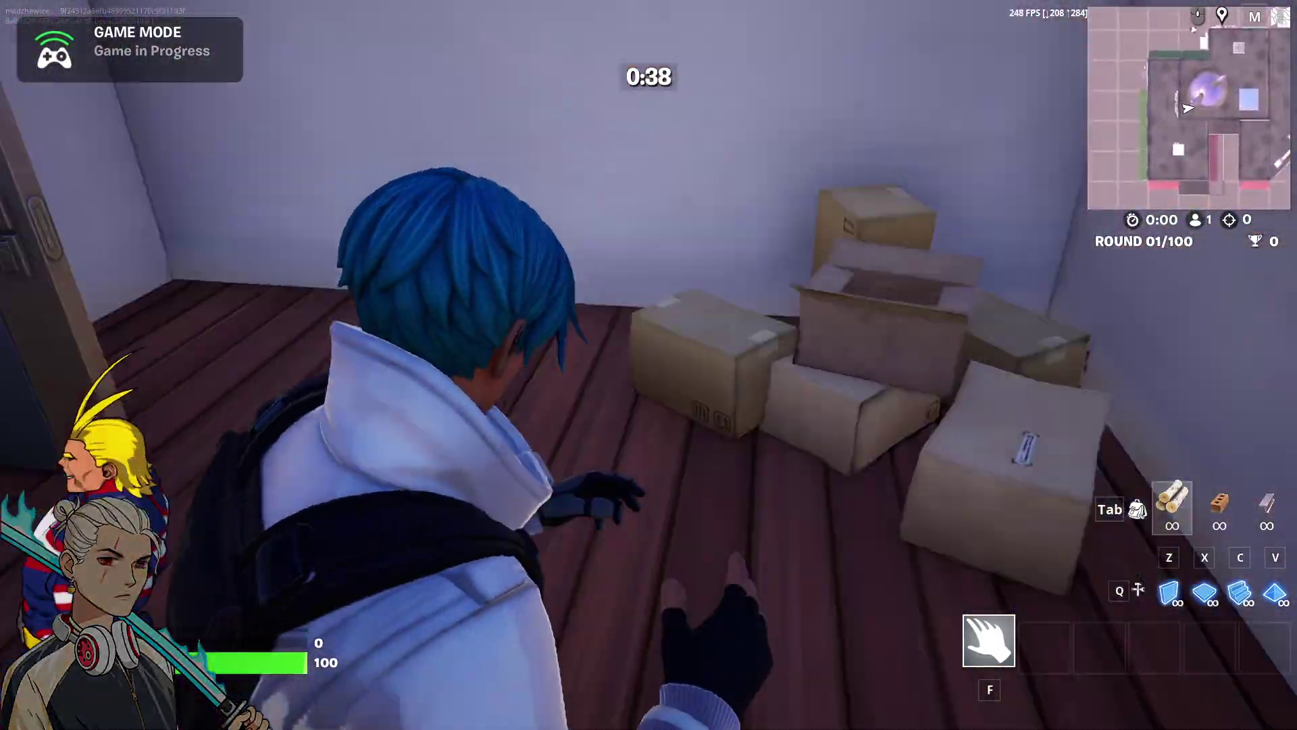
key(w)
key(w)
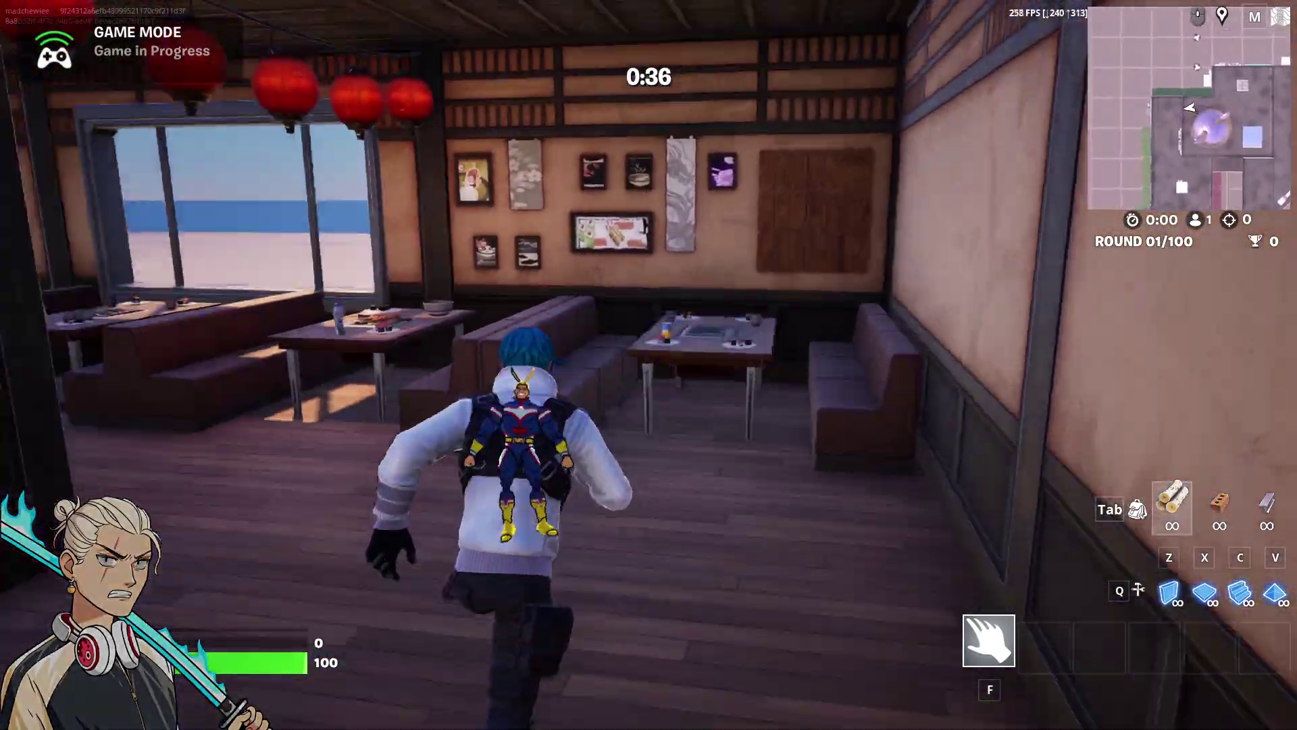
key(w)
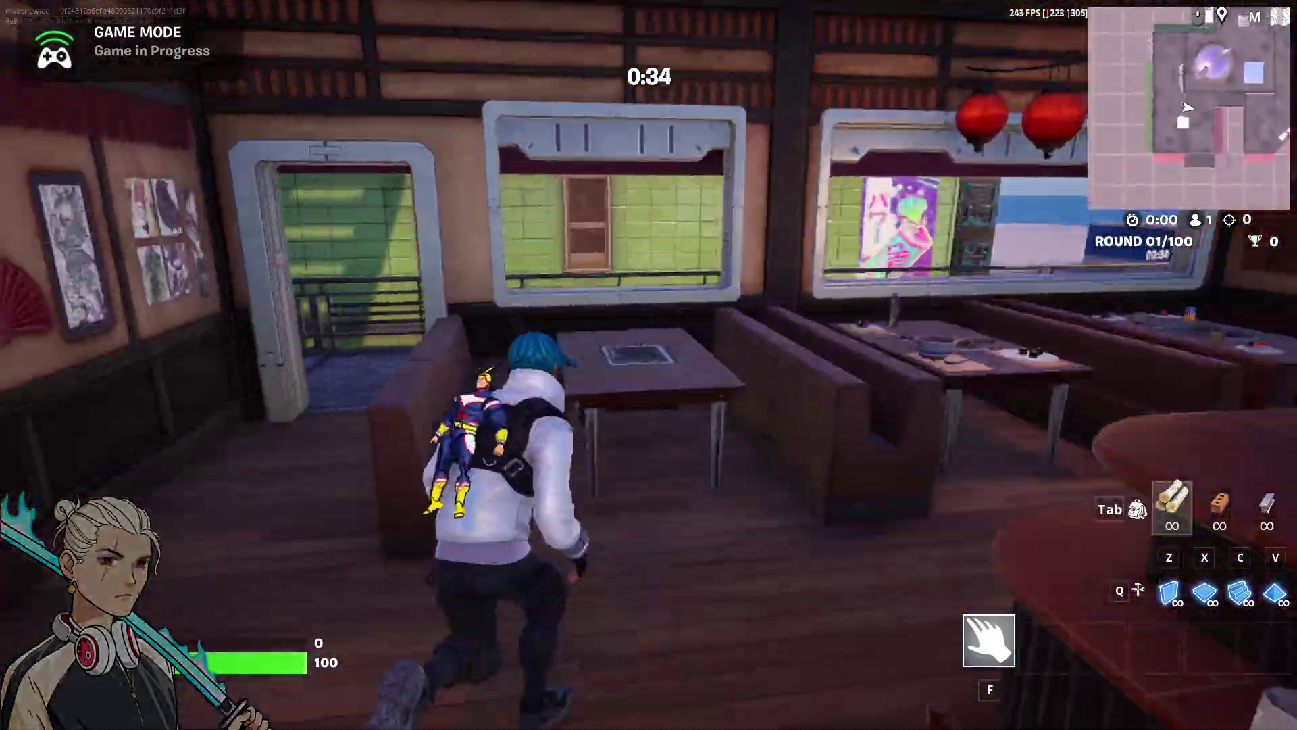
key(w)
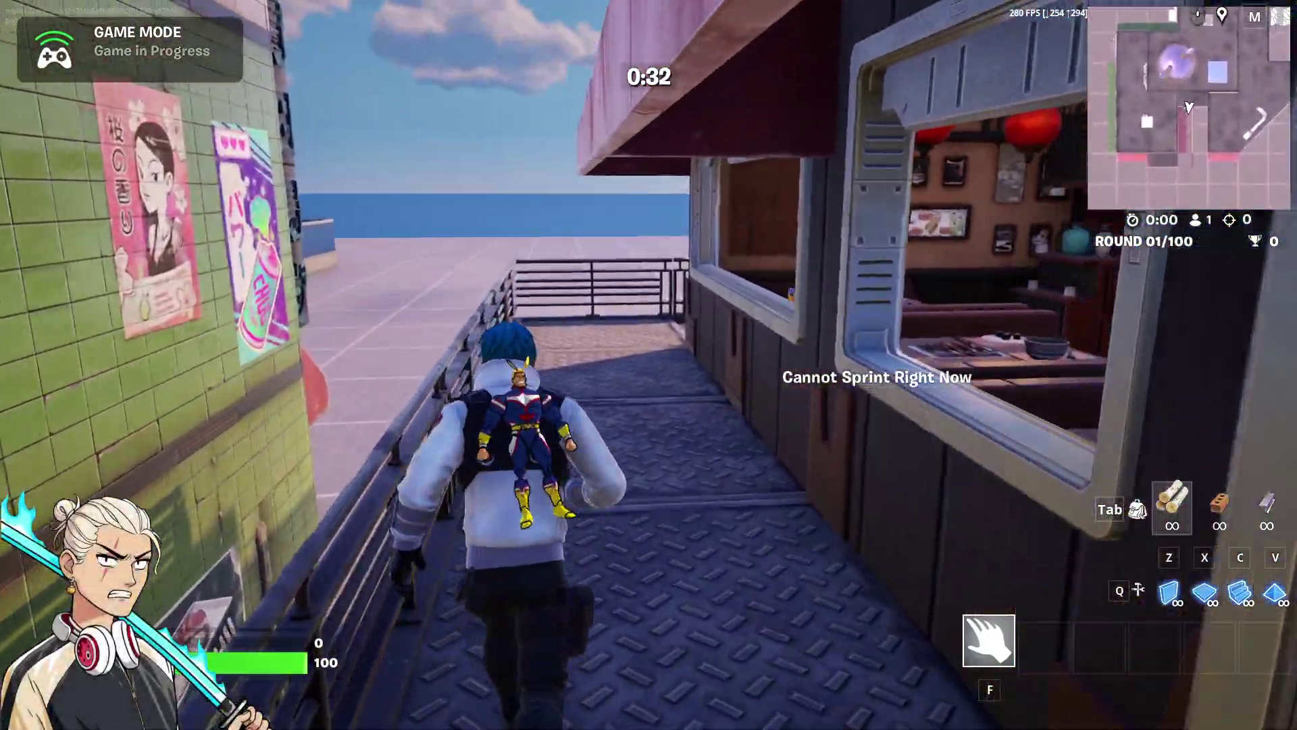
key(w)
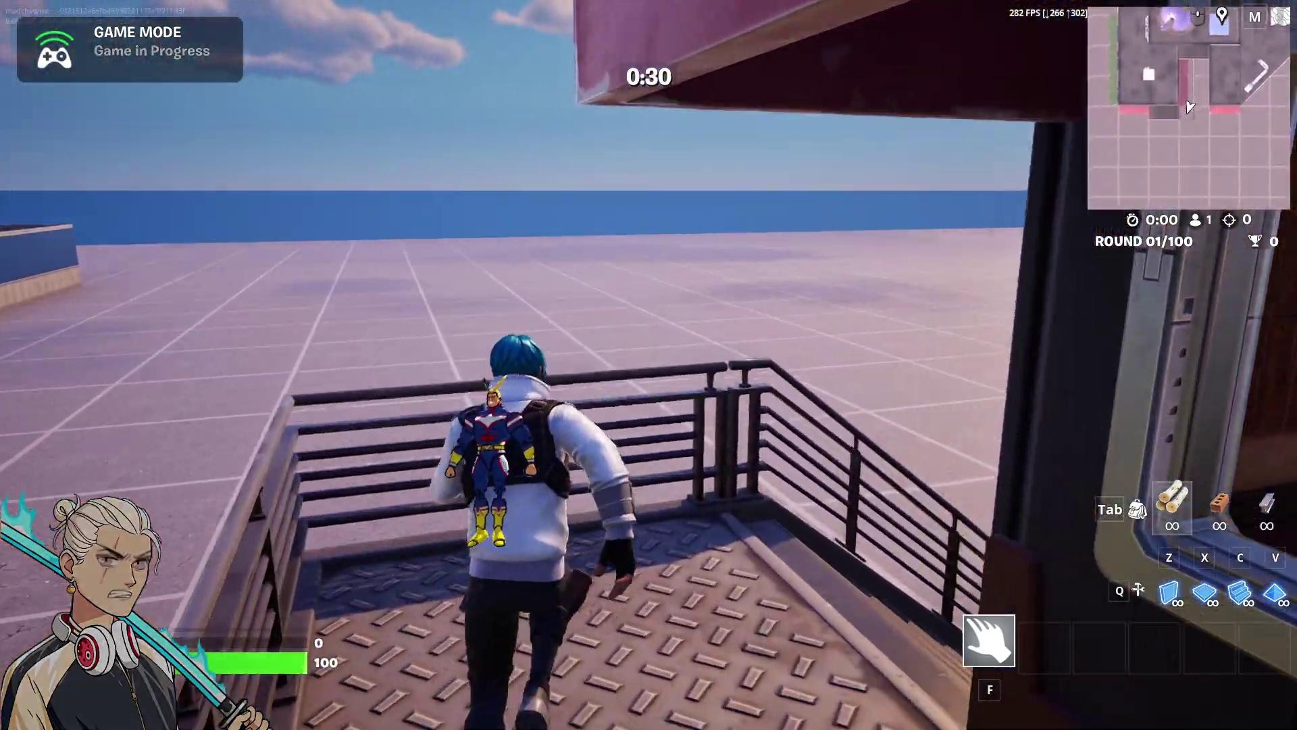
key(w)
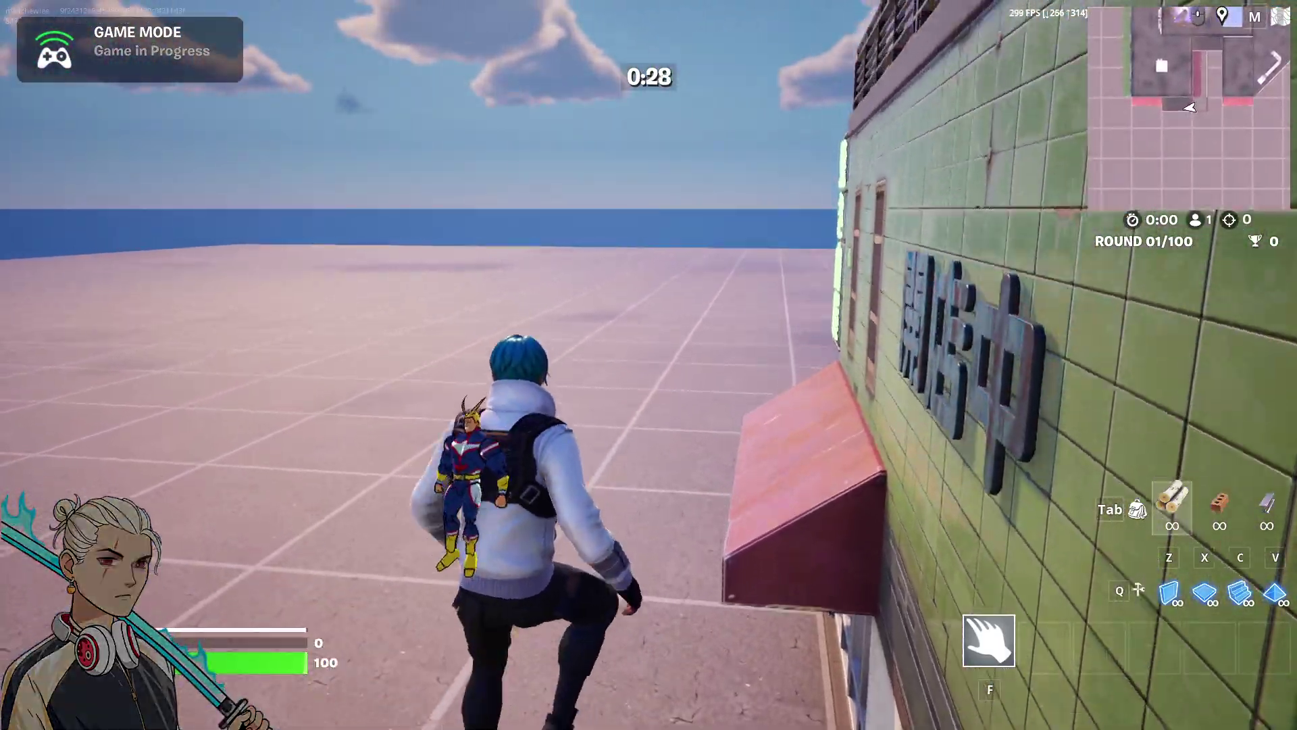
Run across the open grid onto the wooden platform to check the custom particle effect in game mode
key(w)
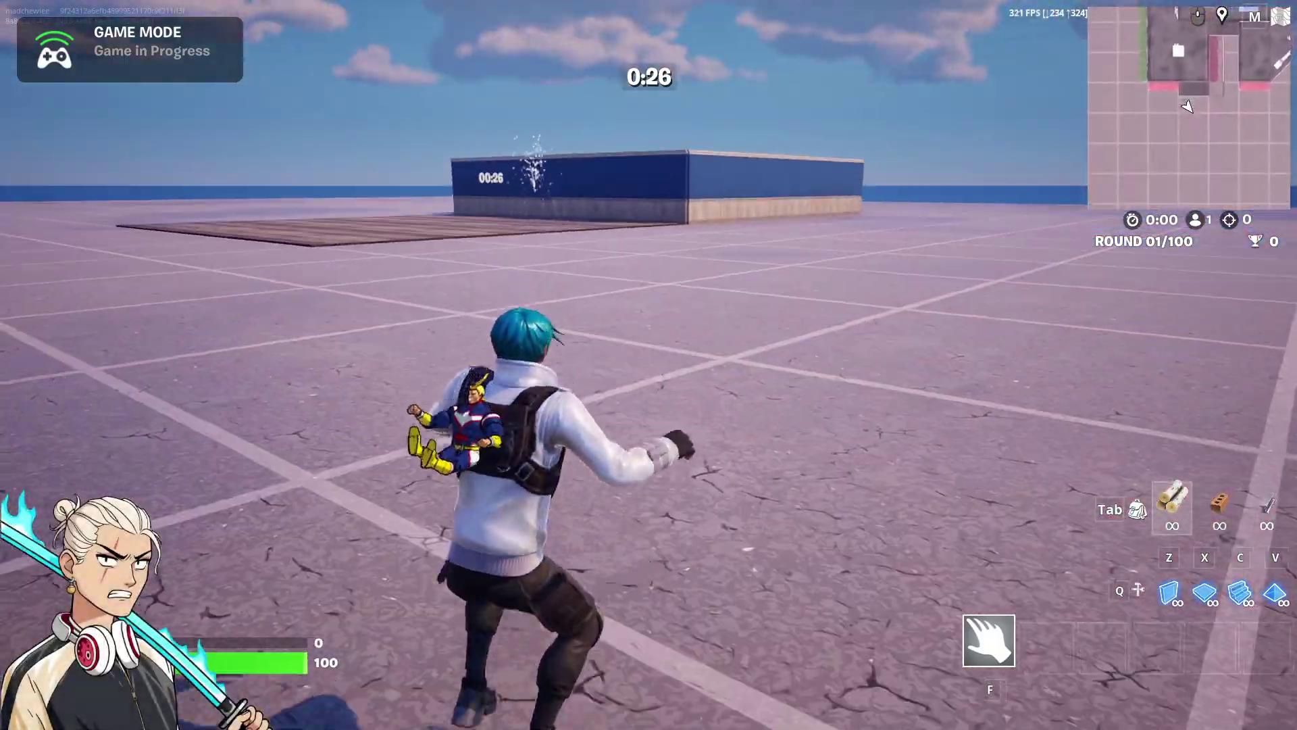
key(w)
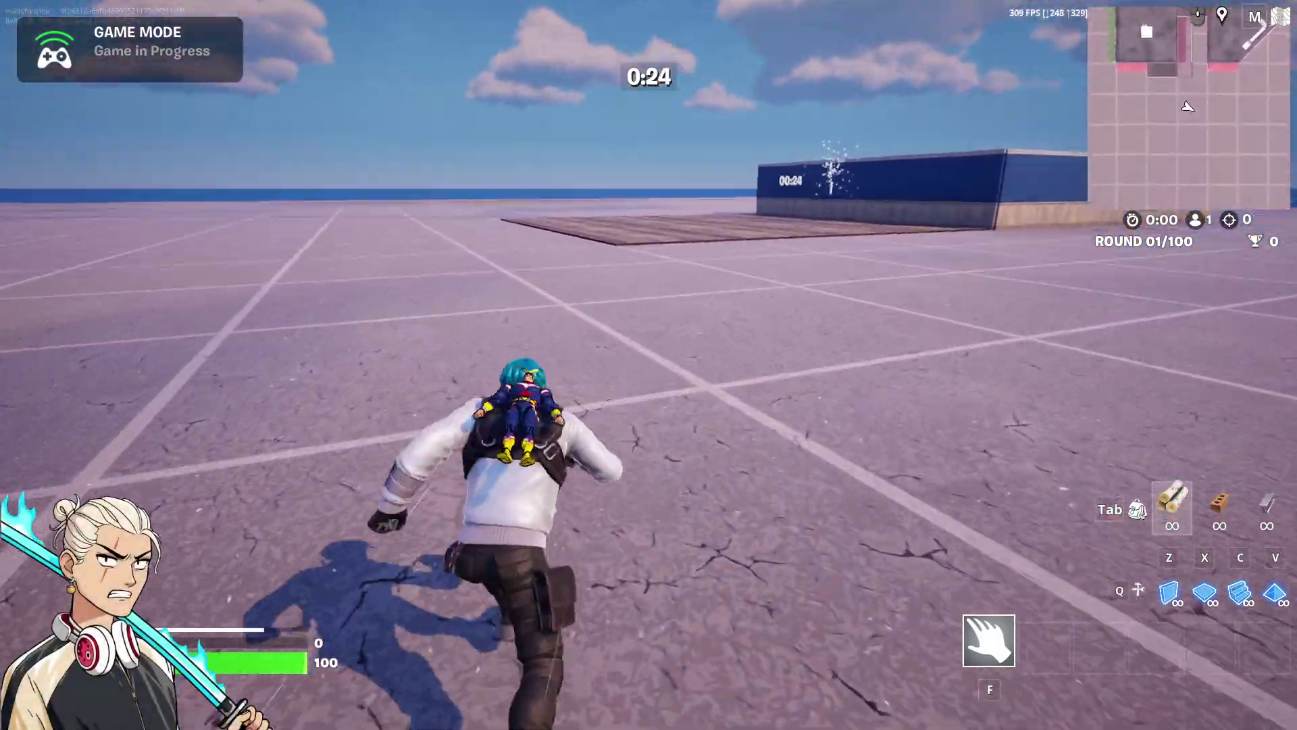
key(w)
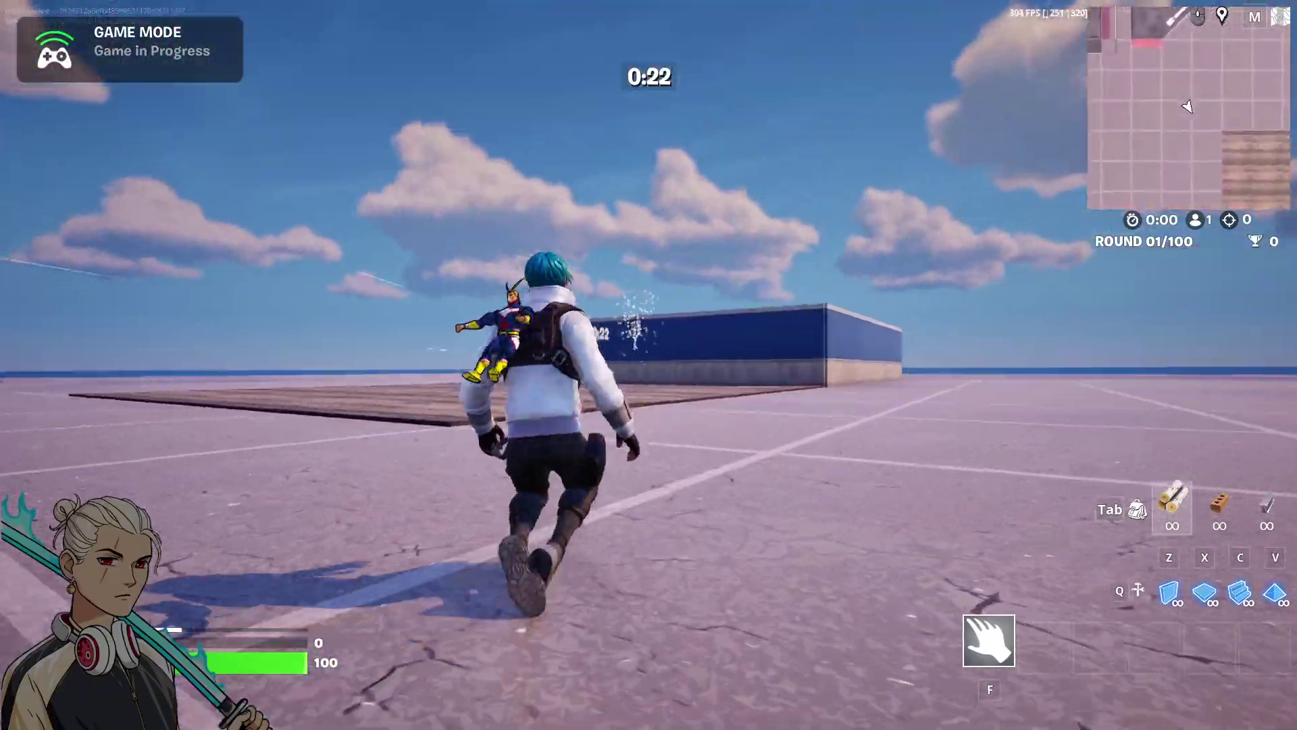
key(w)
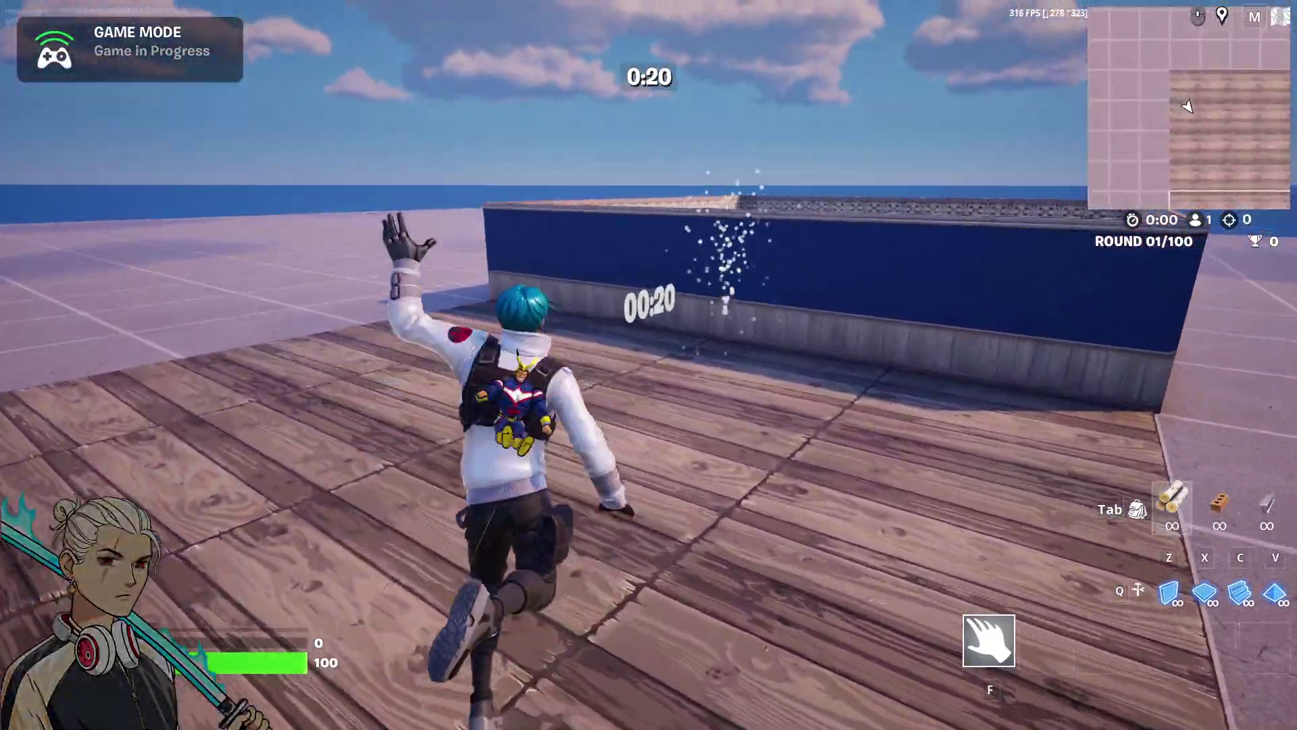
key(w)
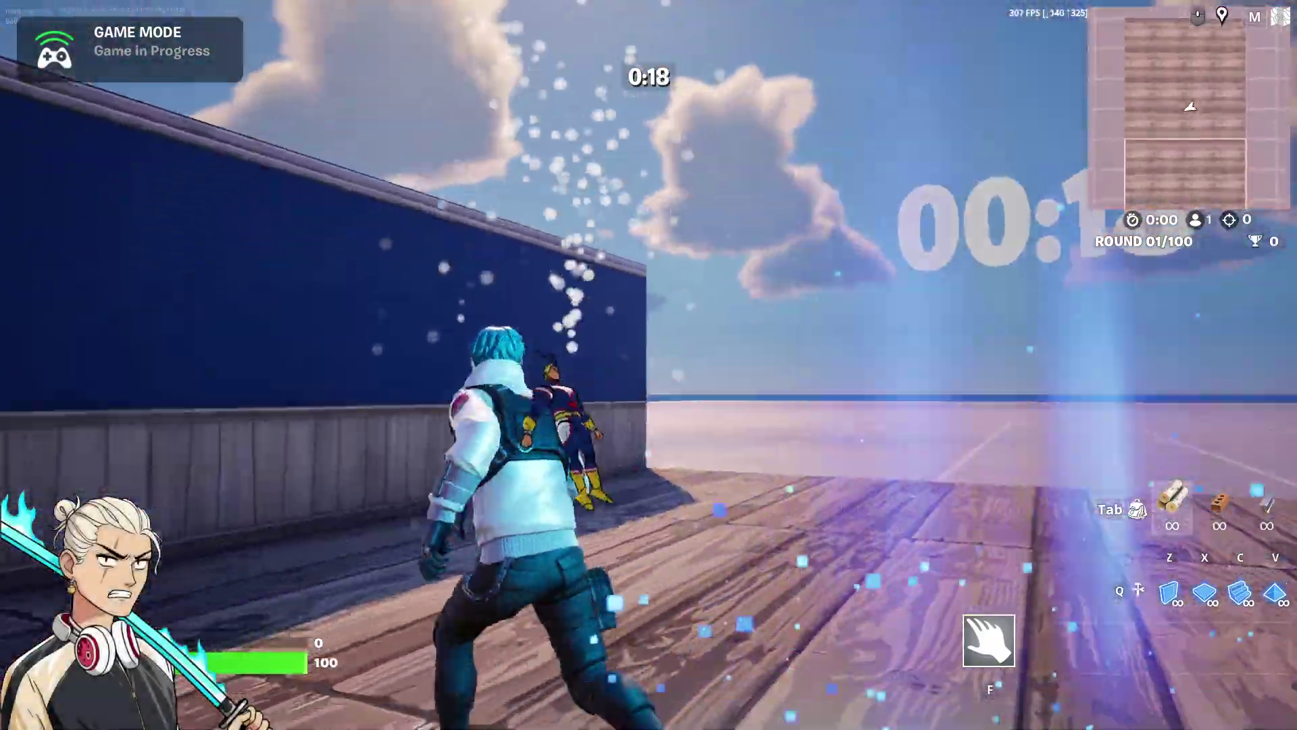
Walk around the wooden platform to observe the countdown timer and the VFX Spawner's particles
key(w)
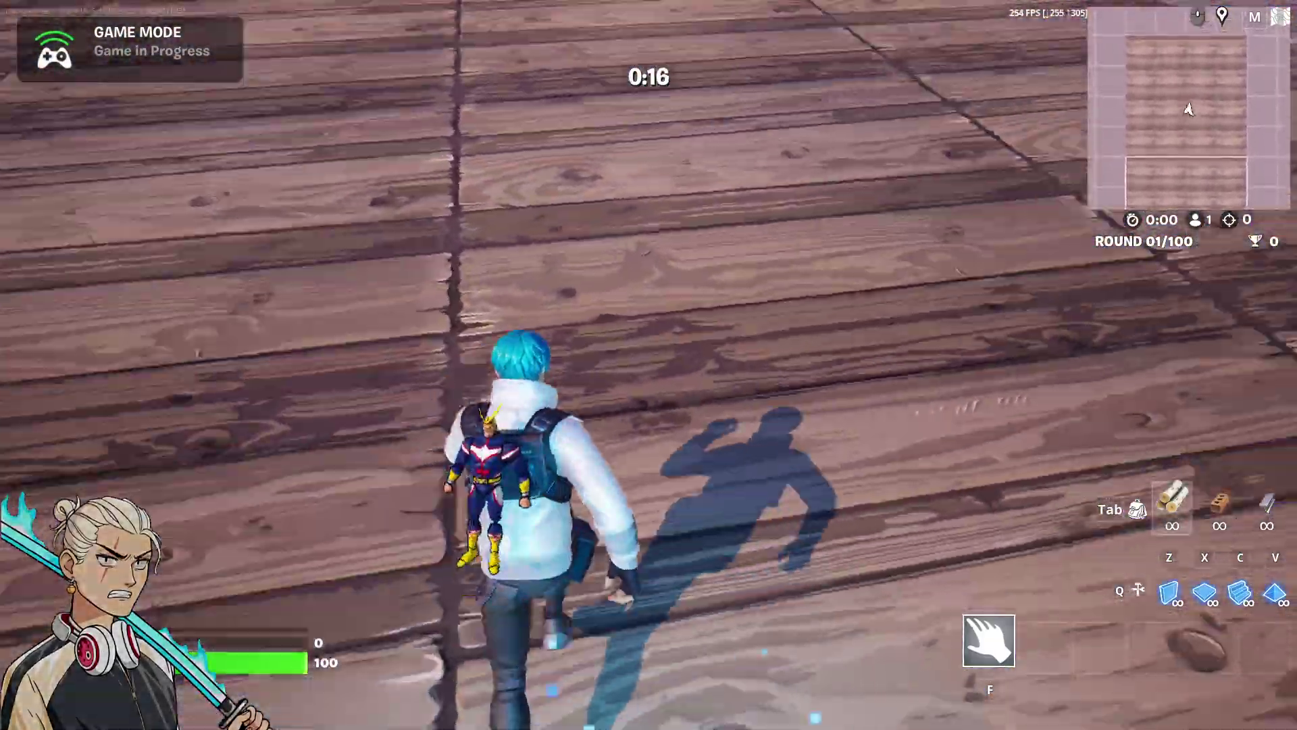
key(w)
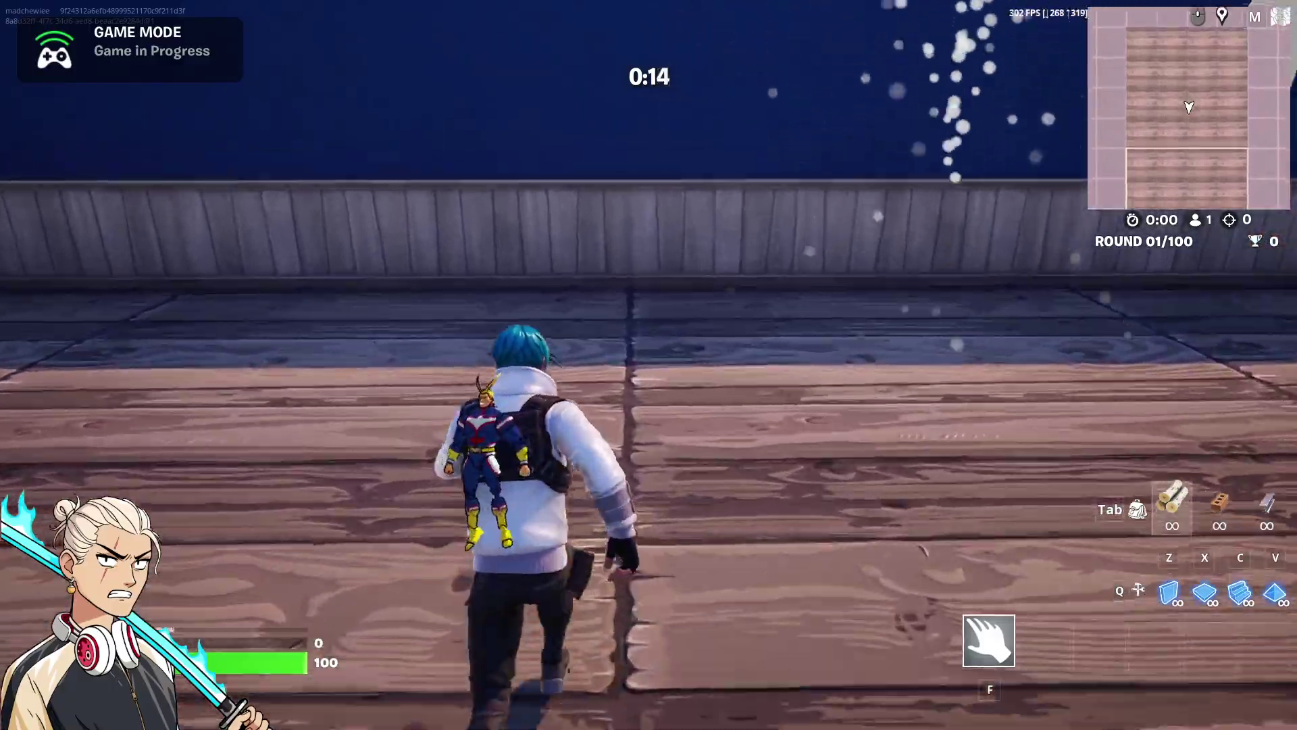
key(w)
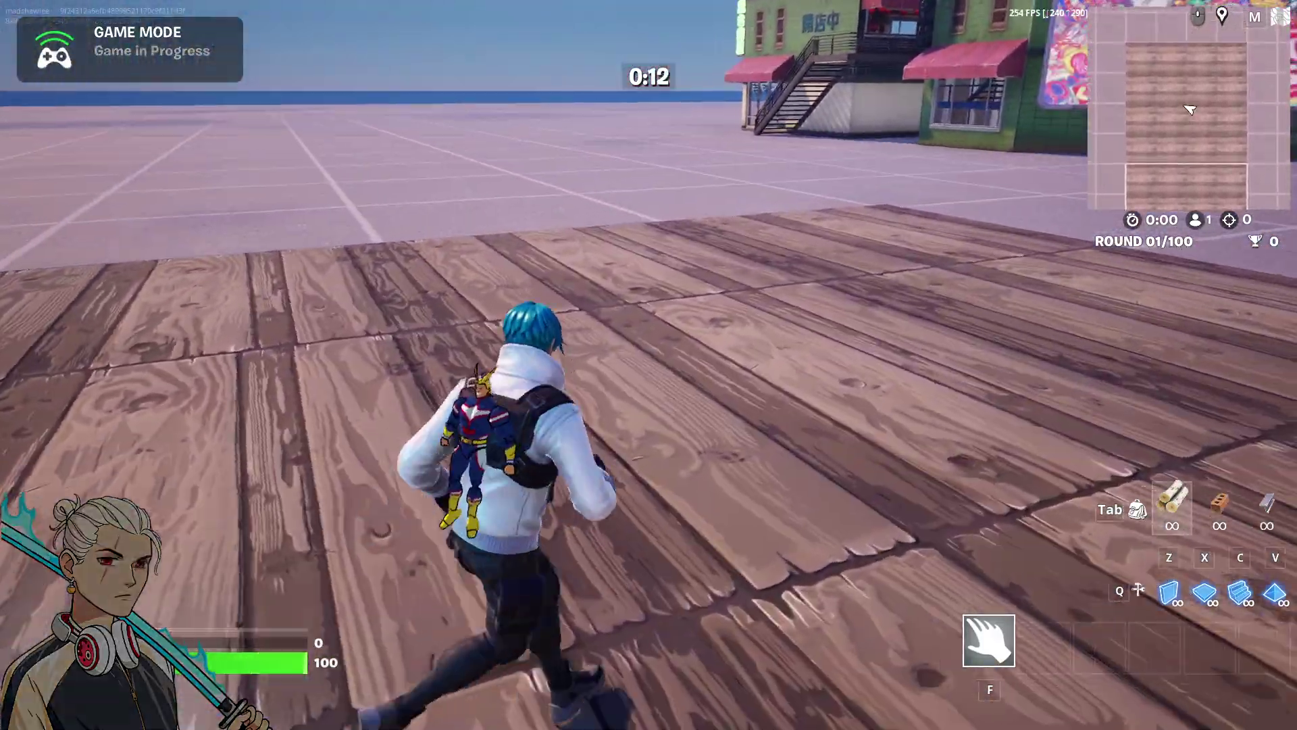
key(w)
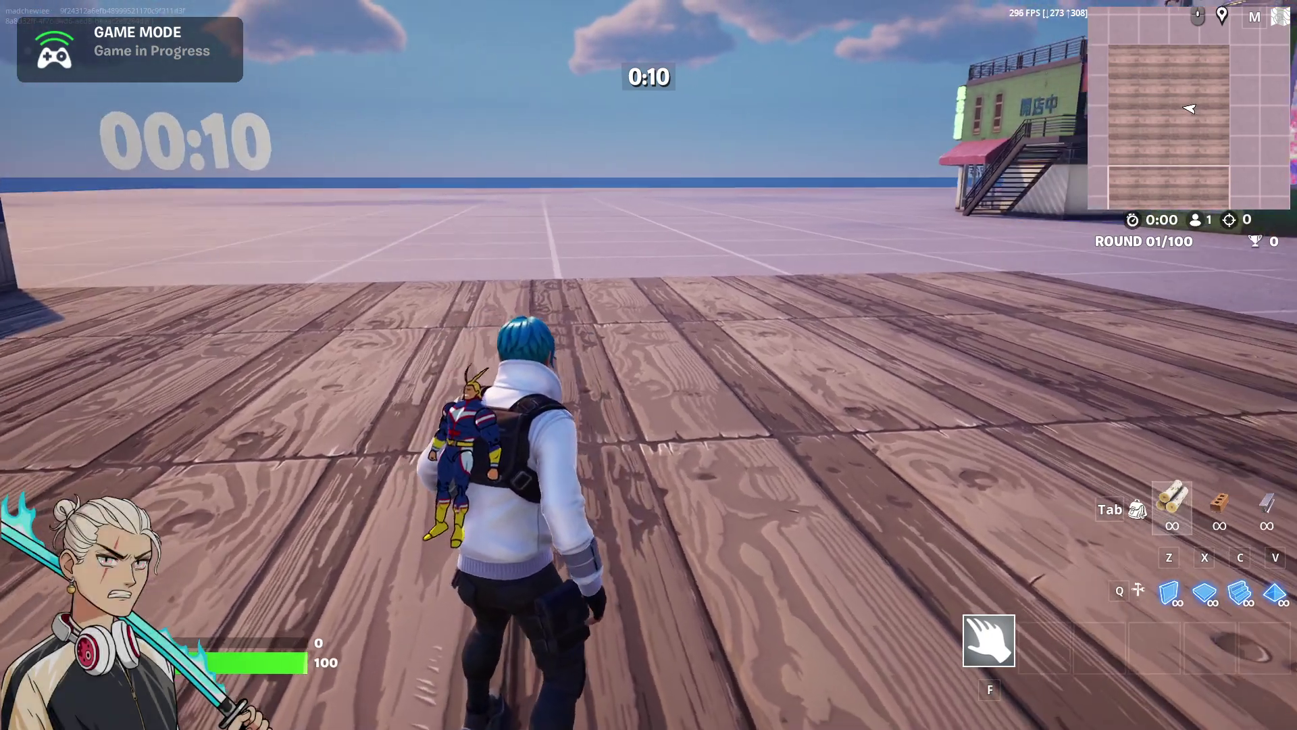
key(w)
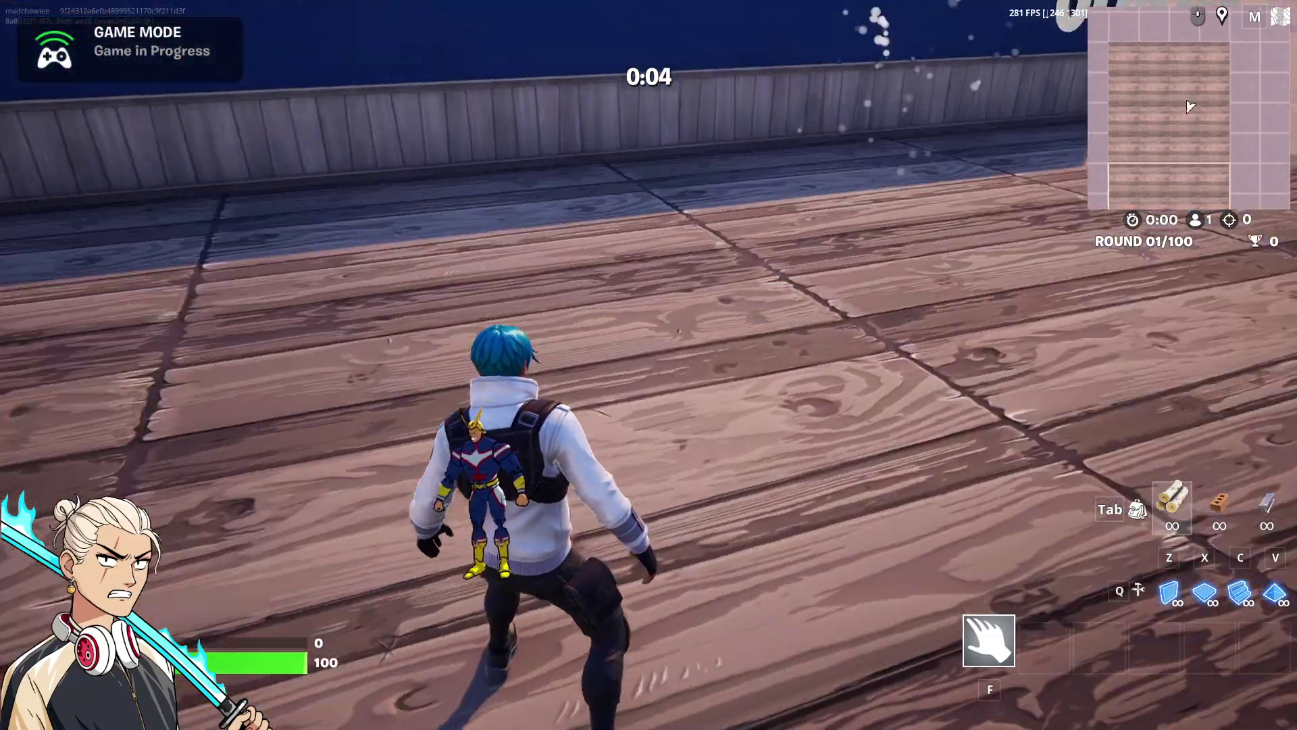
Climb over the blue wall into the tiled enclosure, jump onto the bed and look around the room
key(w)
key(shift)
key(space)
key(space)
key(w)
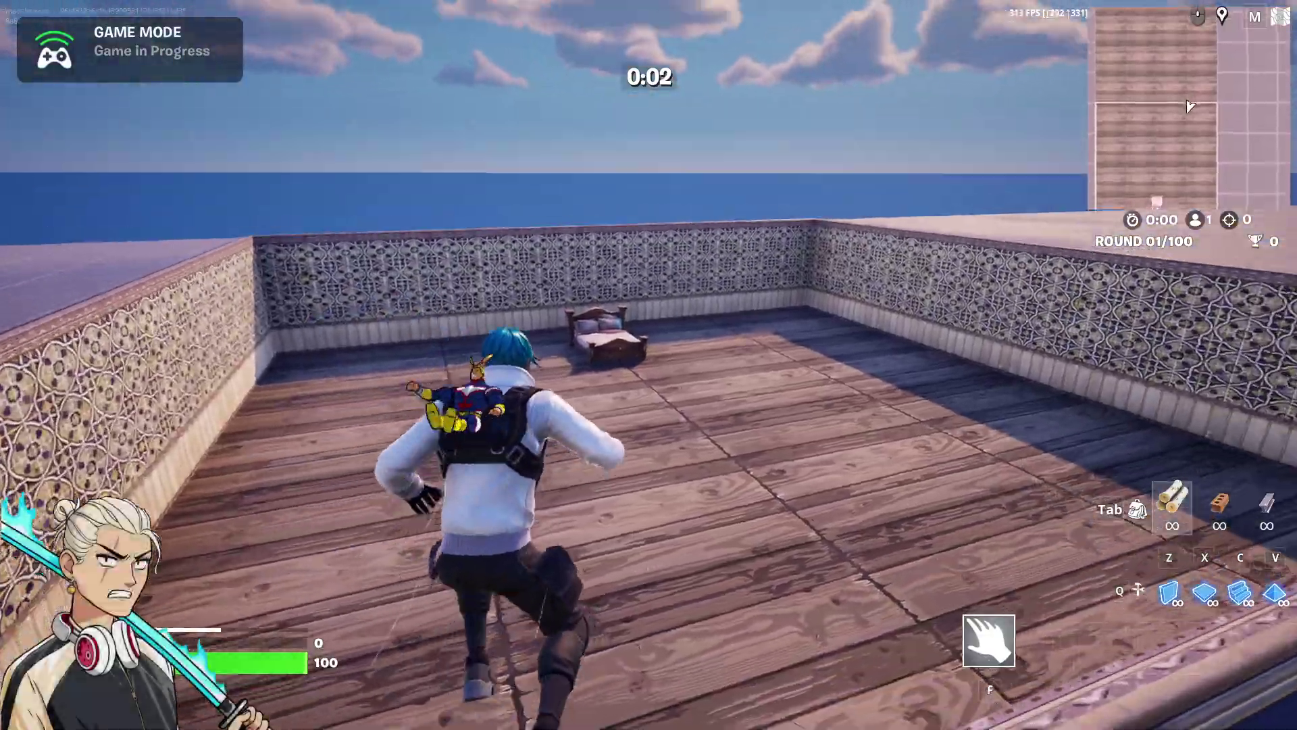
key(w)
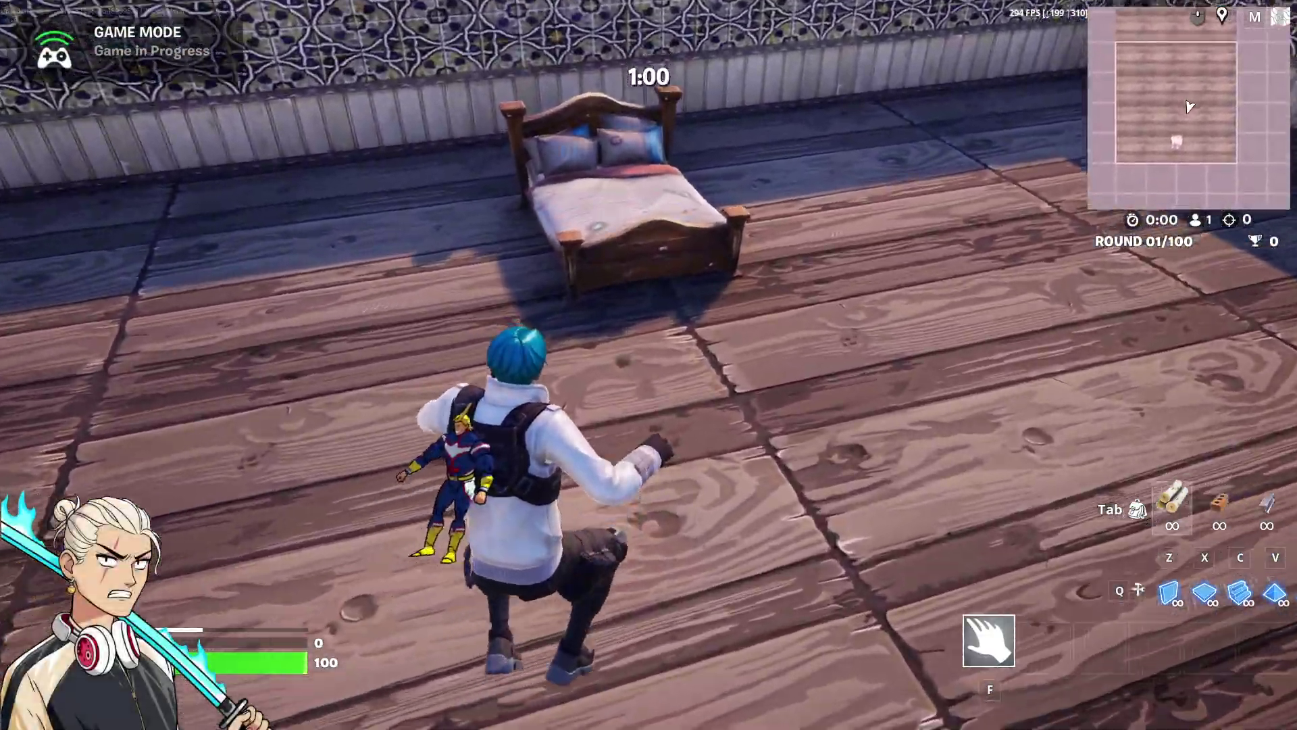
key(space)
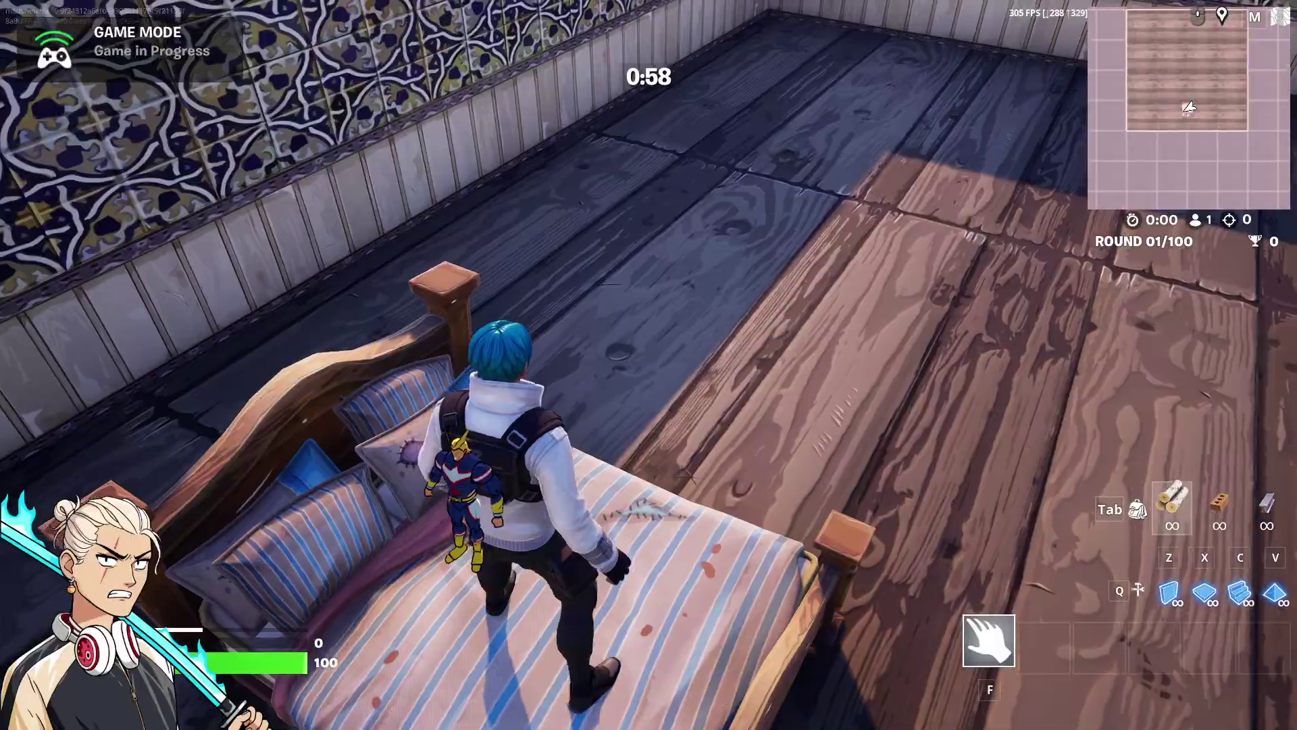
key(w)
key(w)
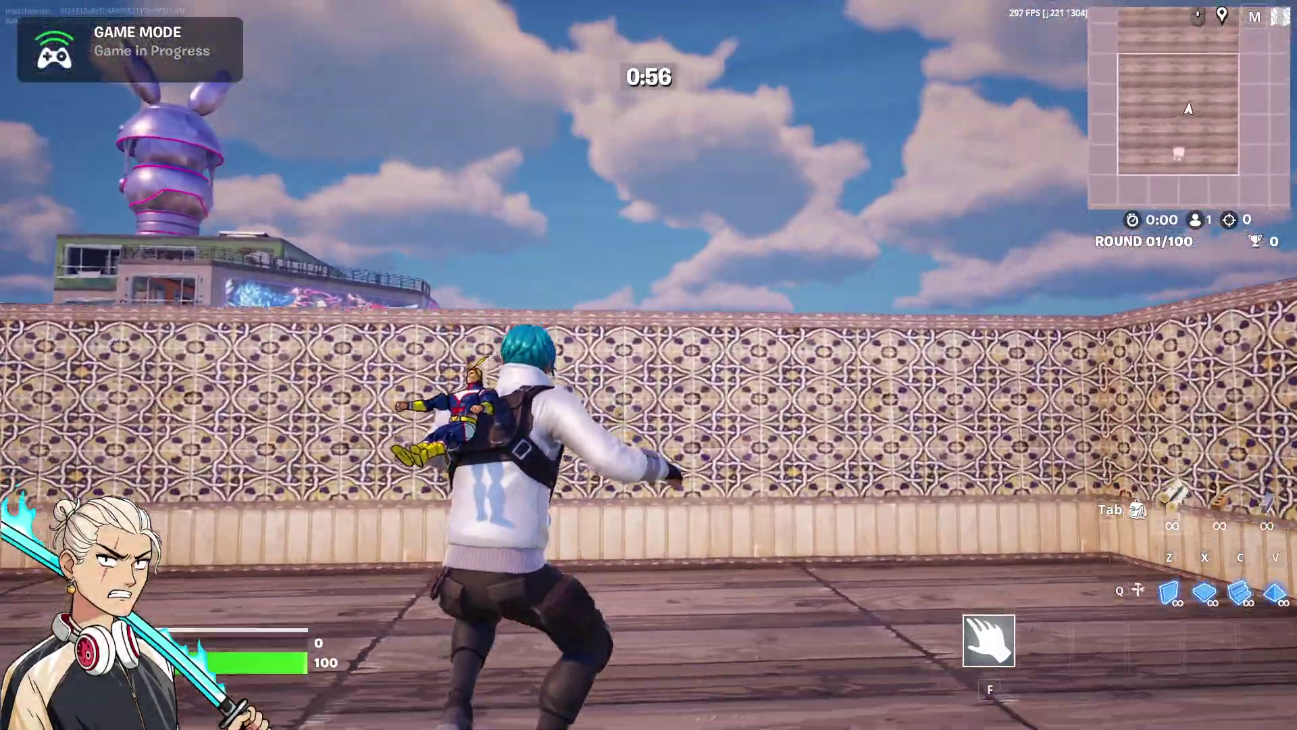
Leave the tiled enclosure and walk across the wooden platform to check the VFX Spawner's particles and the timer display
key(space)
key(w)
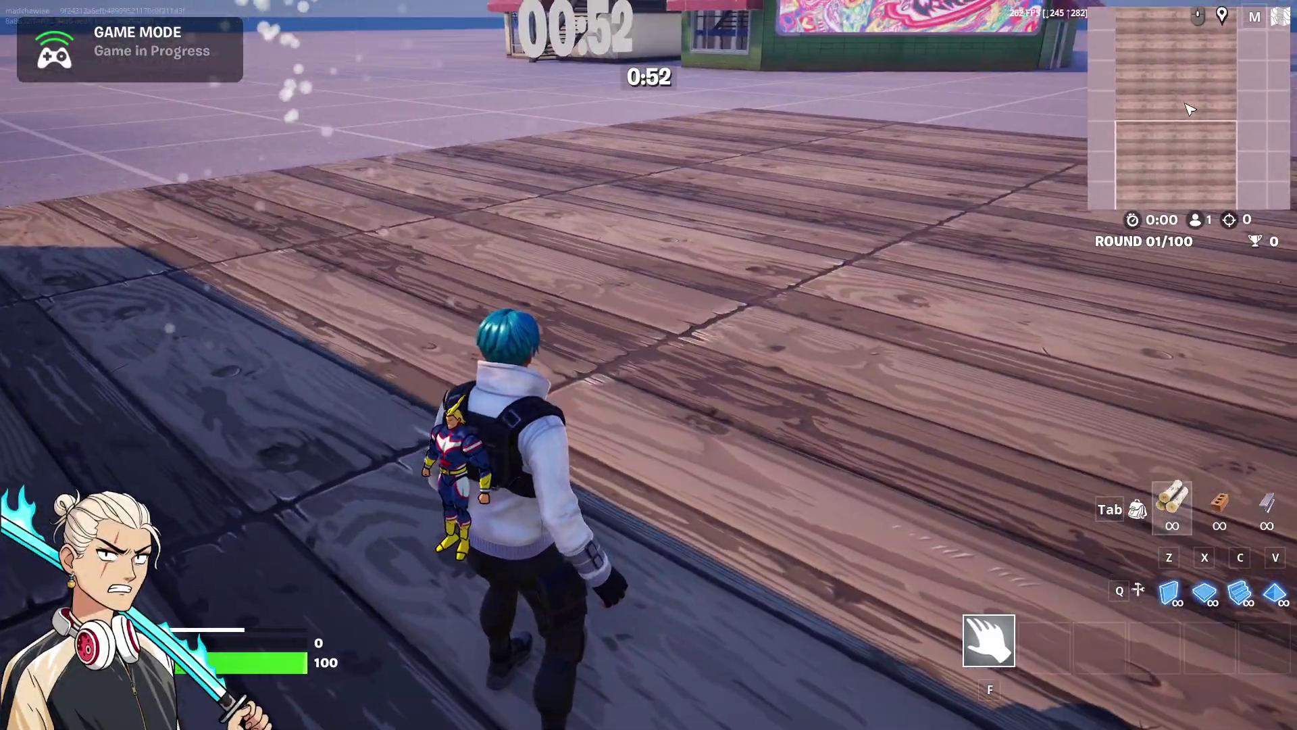
key(w)
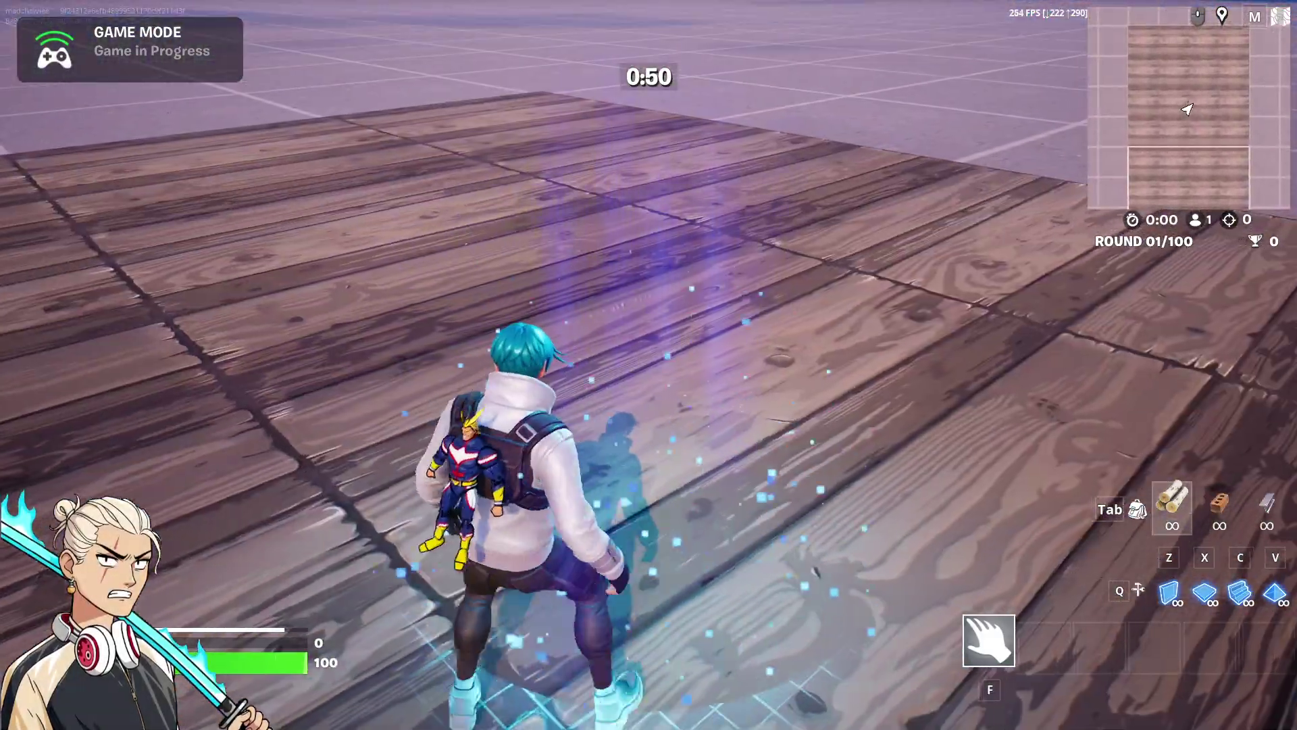
key(w)
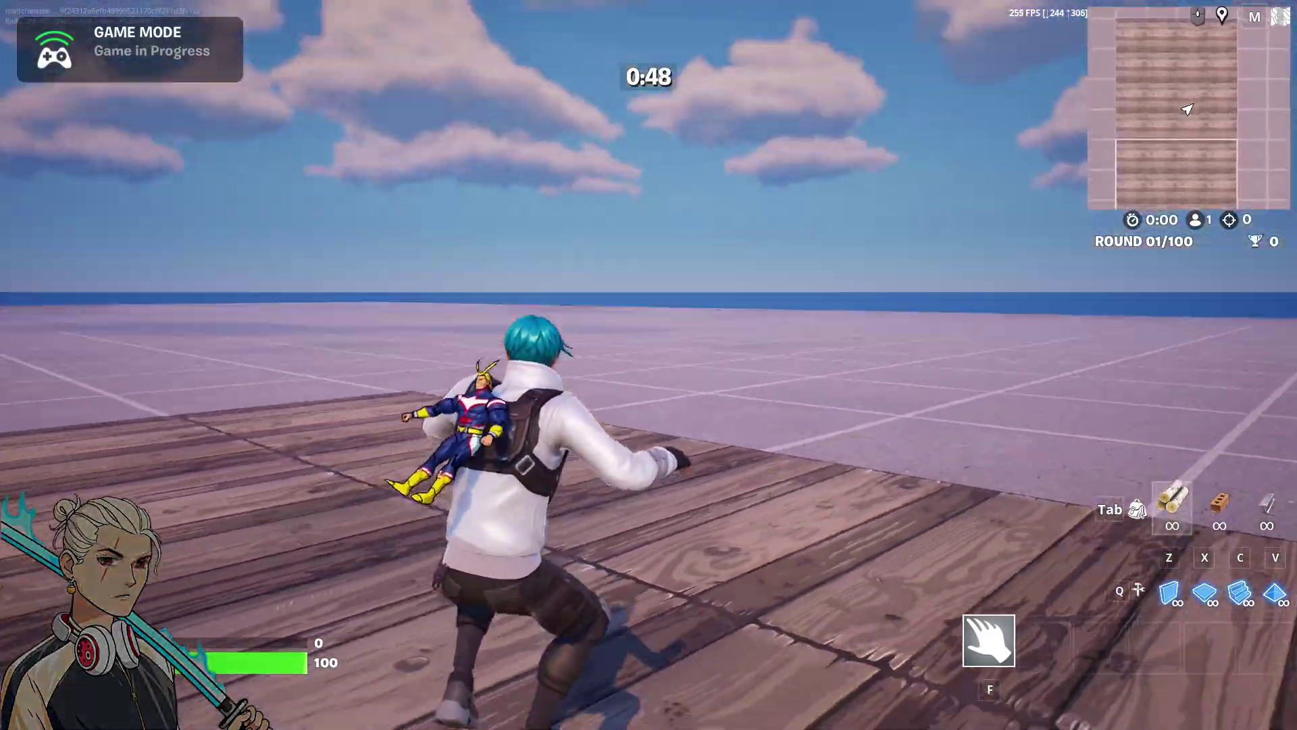
key(w)
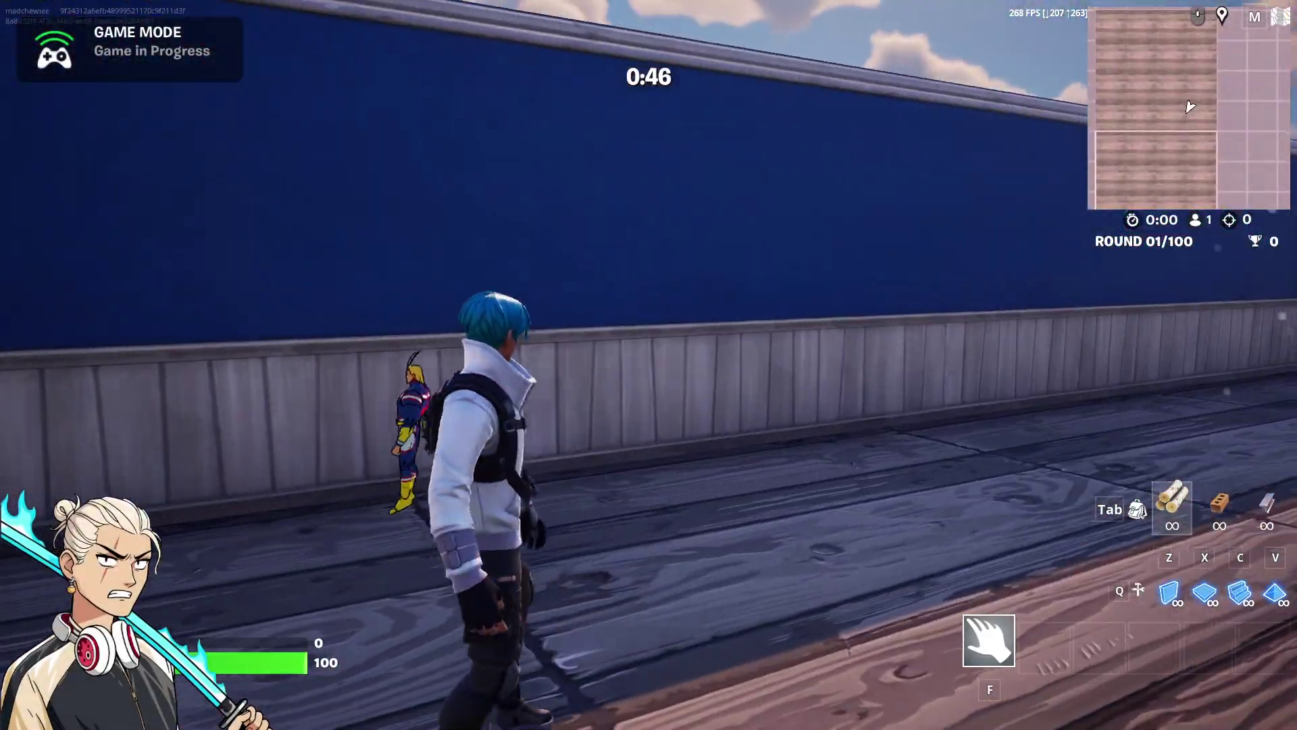
Return from the game session to Unreal Editor and open the Item folder of the Fortnite Devices
key(Escape)
click(1115, 371)
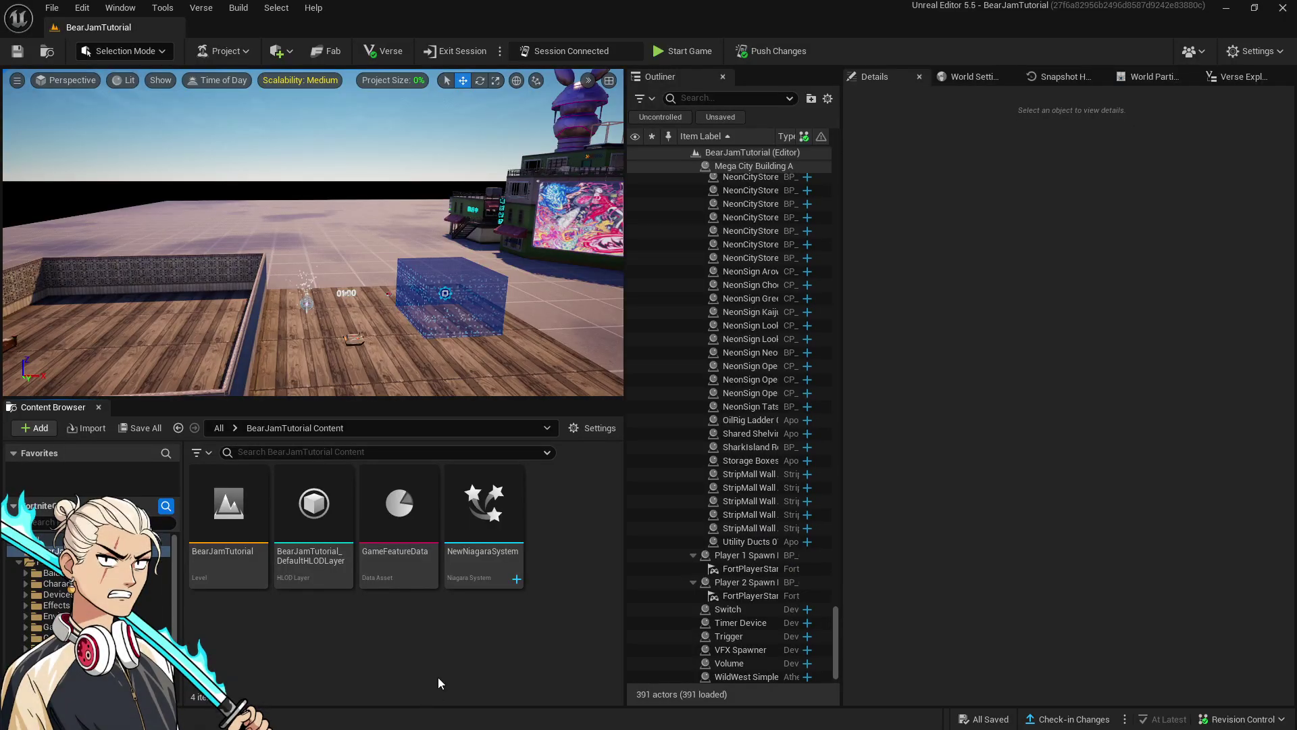
click(67, 595)
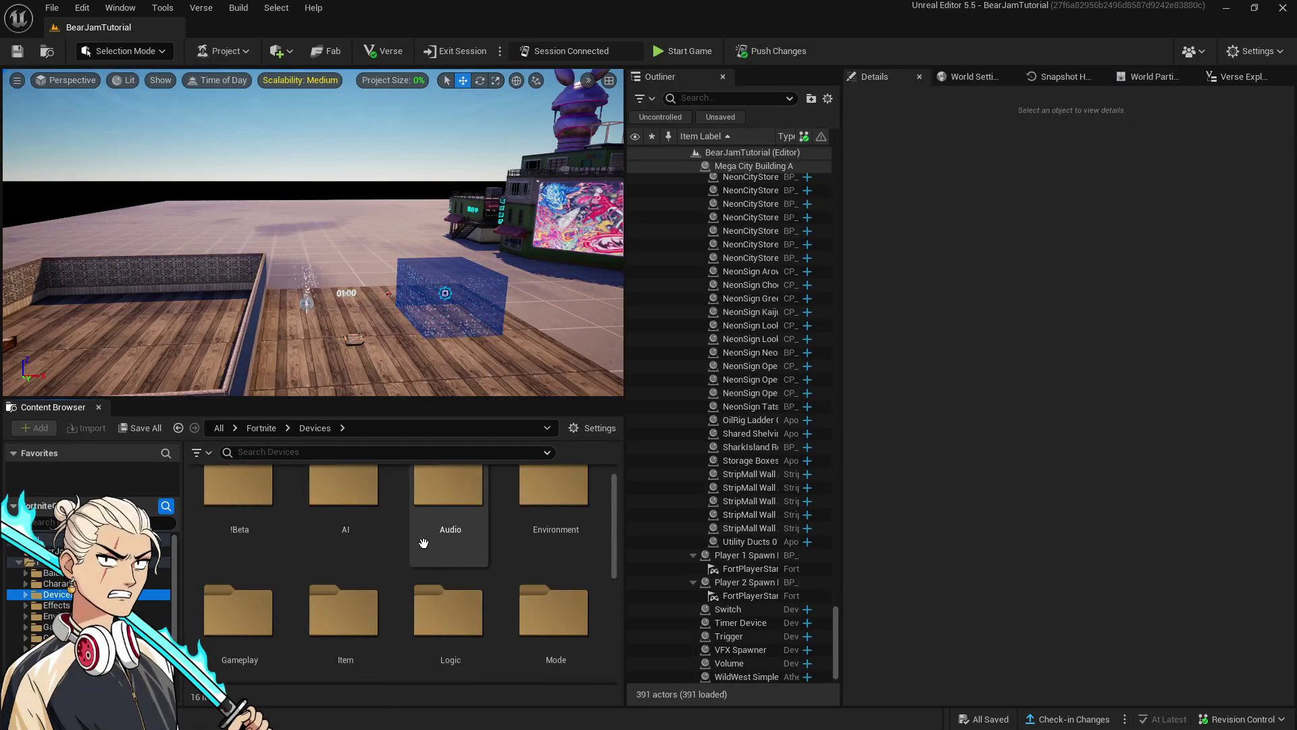
scroll(426, 534, down, 2)
double_click(369, 550)
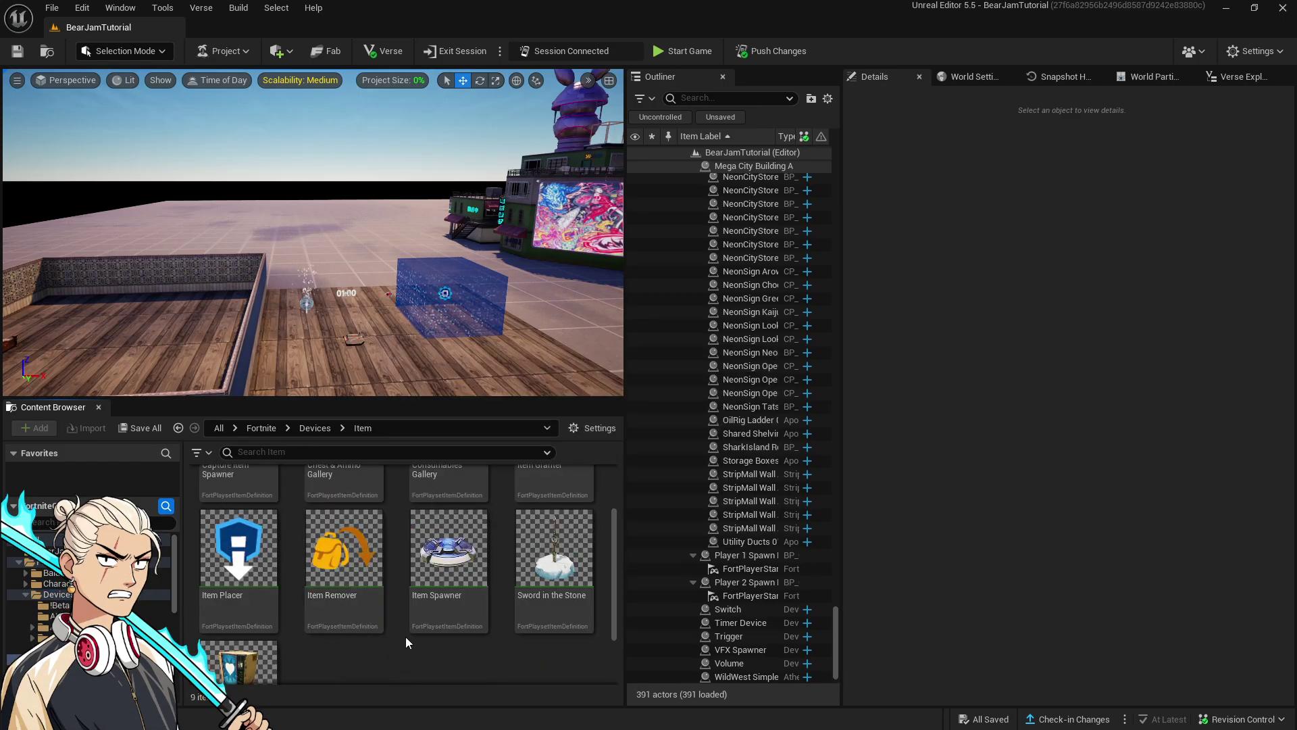
scroll(440, 574, up, 2)
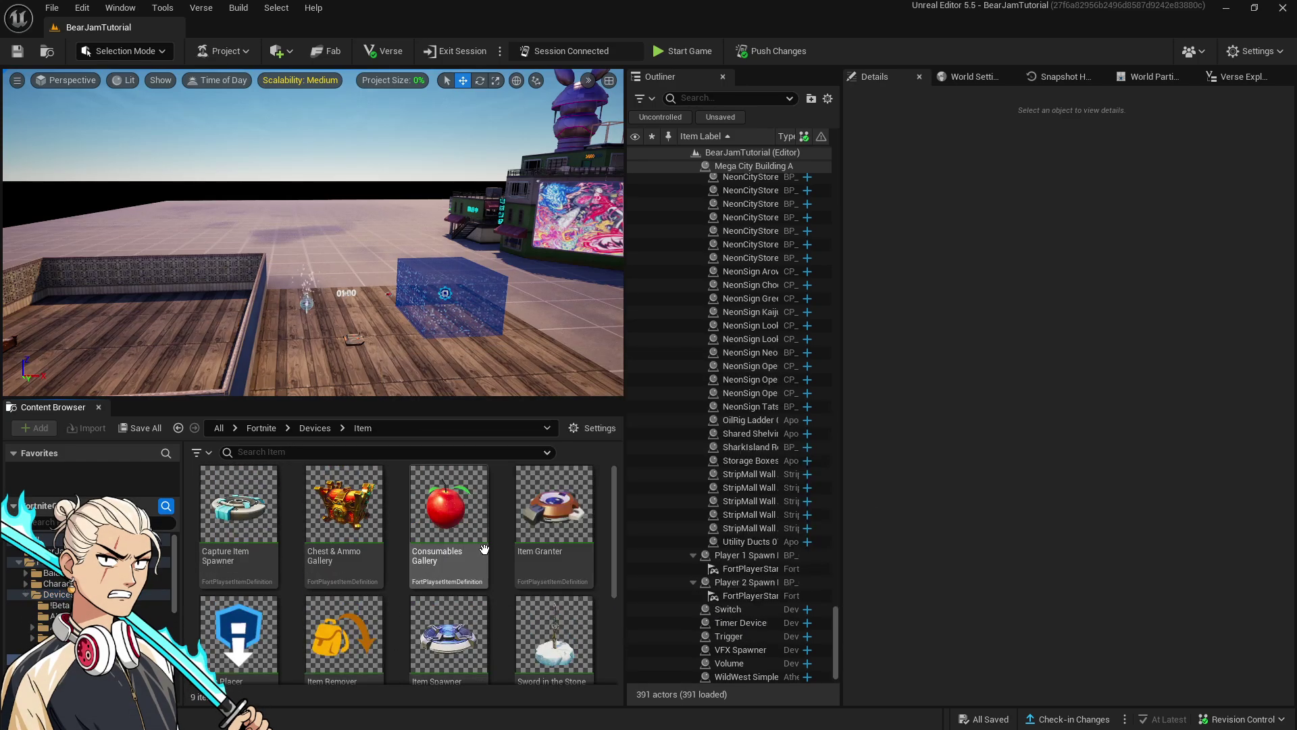
Place an Item Placer and an Item Granter on the wooden platform and focus on the granter
click(237, 635)
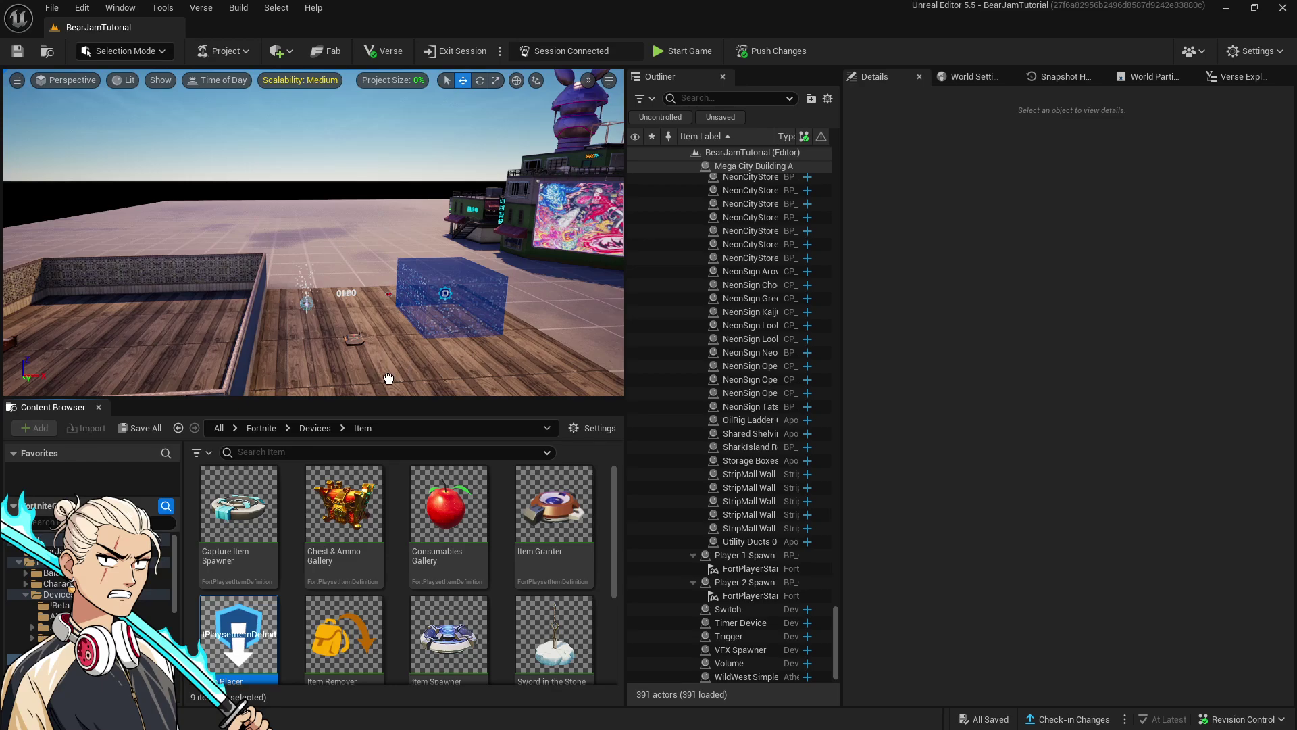
drag(389, 378, 385, 377)
drag(554, 503, 450, 364)
key(f)
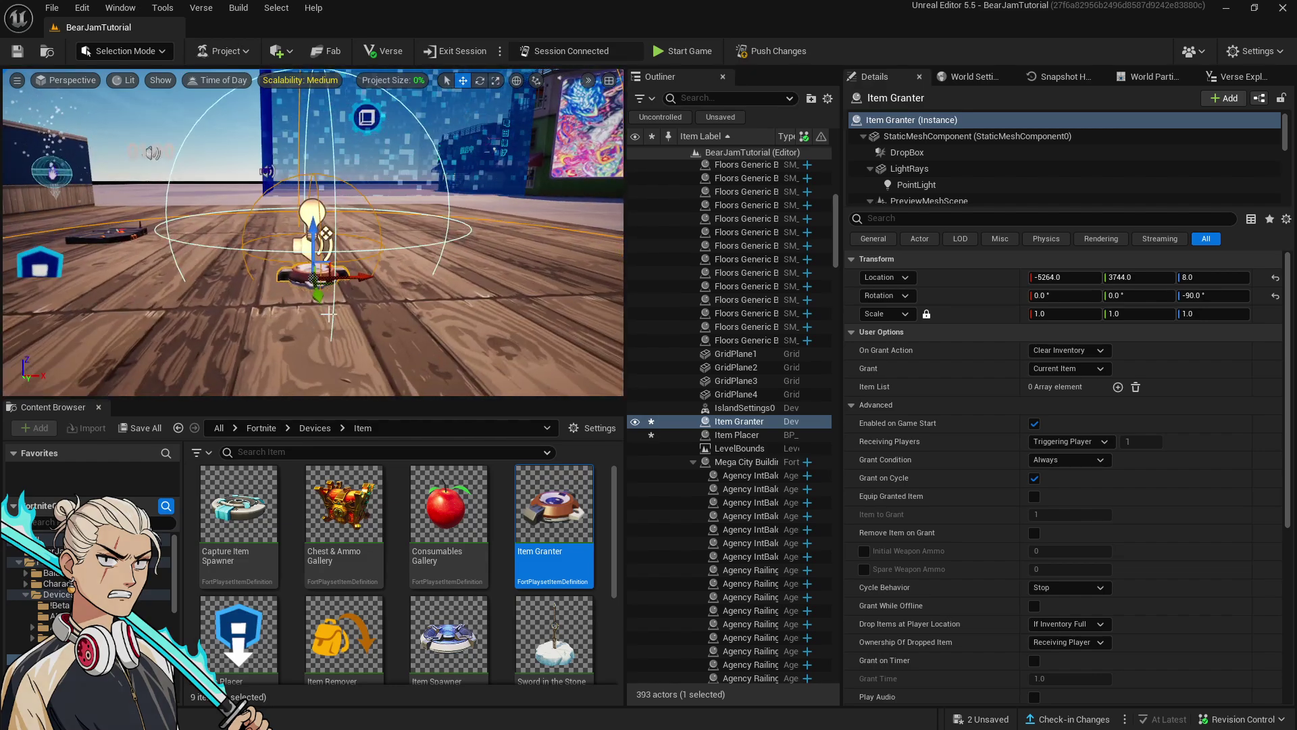
Raise the Item Placer vertically above the wooden floor
right_drag(330, 314, 296, 313)
click(148, 259)
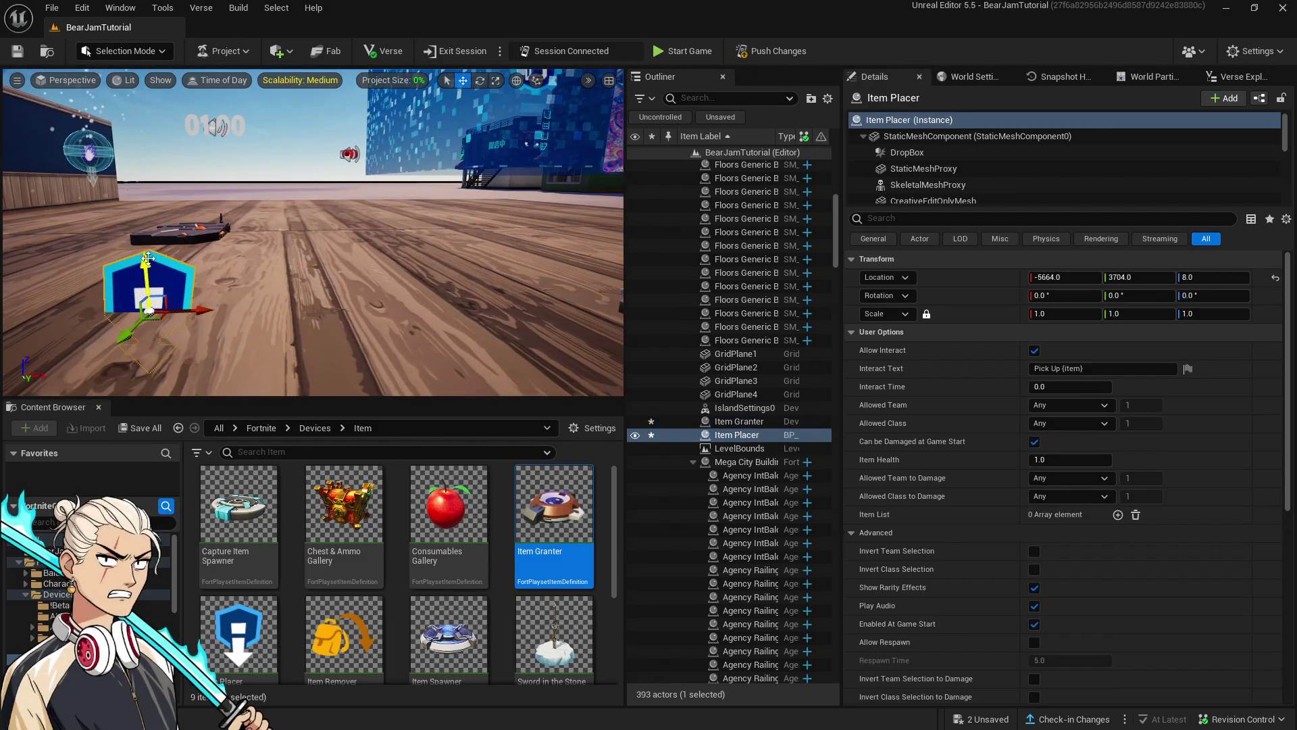
drag(148, 259, 149, 193)
right_drag(344, 219, 295, 306)
right_drag(303, 213, 436, 250)
Select the Item Granter and review its On Grant Action and Grant options, choosing Current Item for Grant
click(219, 267)
right_drag(292, 274, 270, 275)
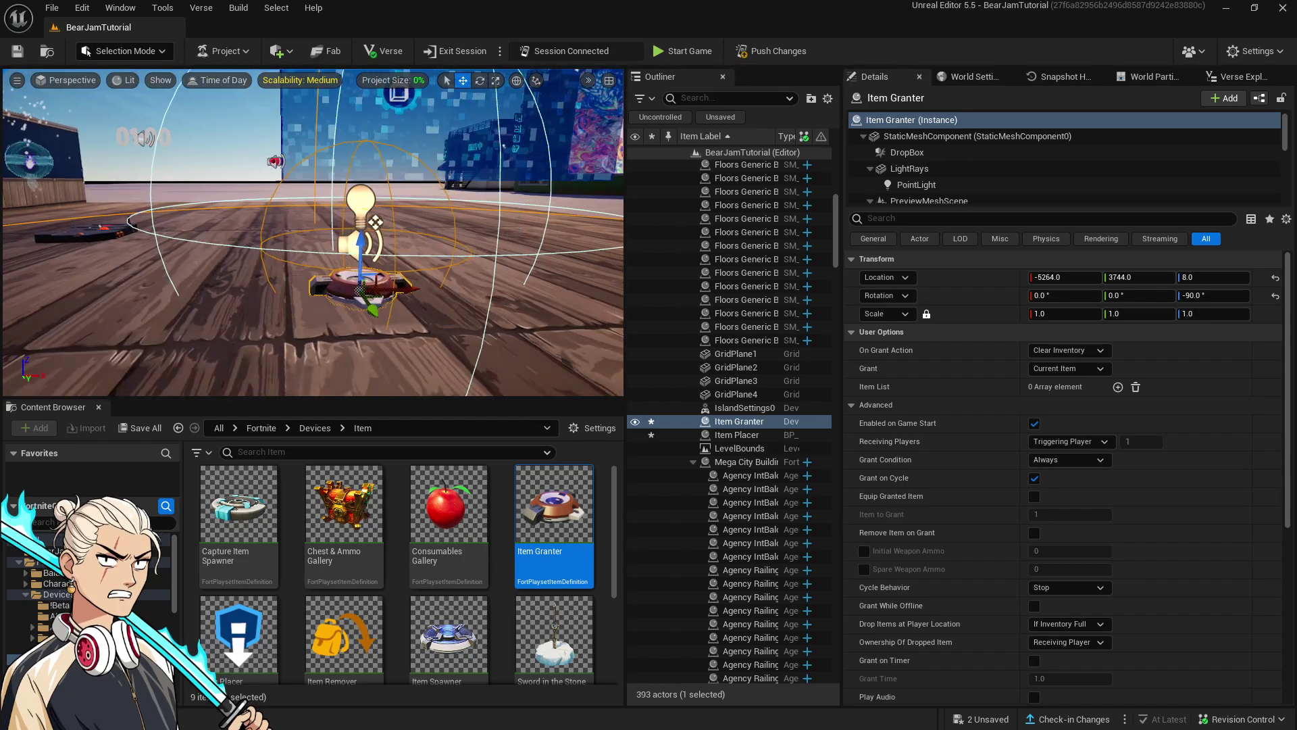
right_drag(391, 257, 384, 257)
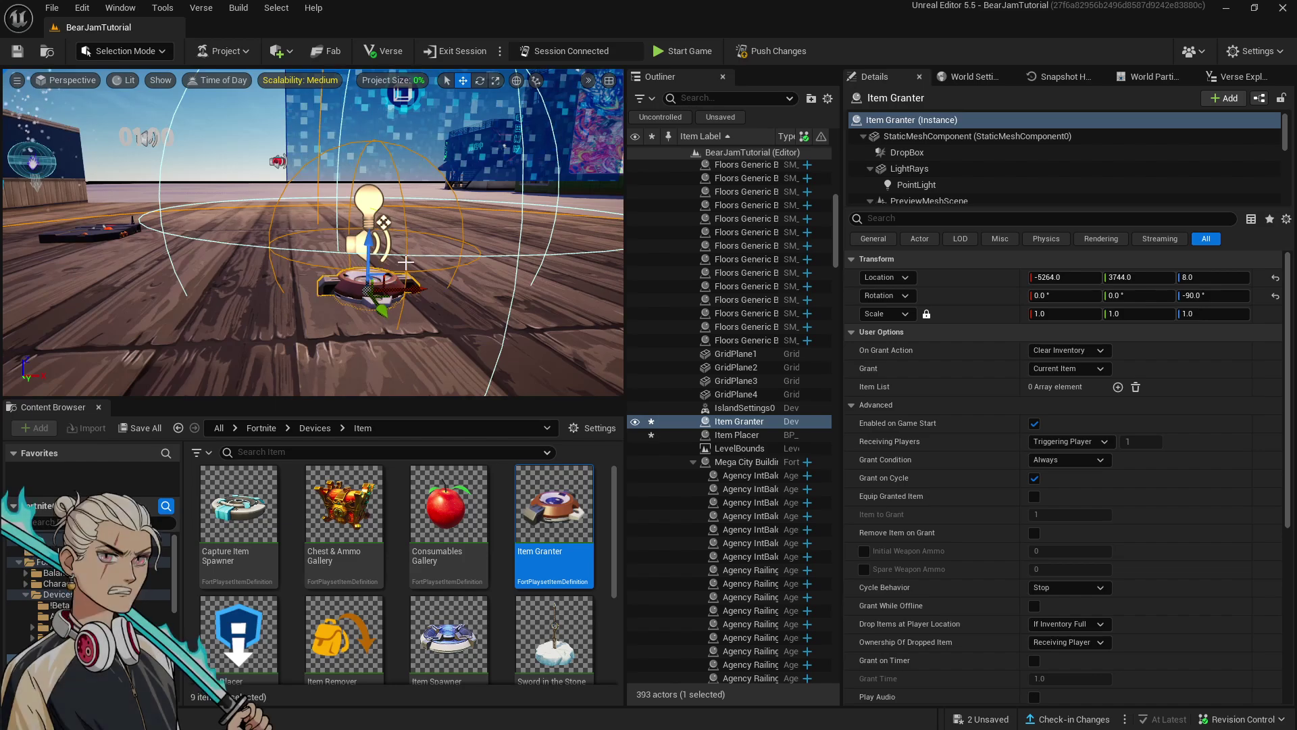
right_drag(489, 328, 520, 276)
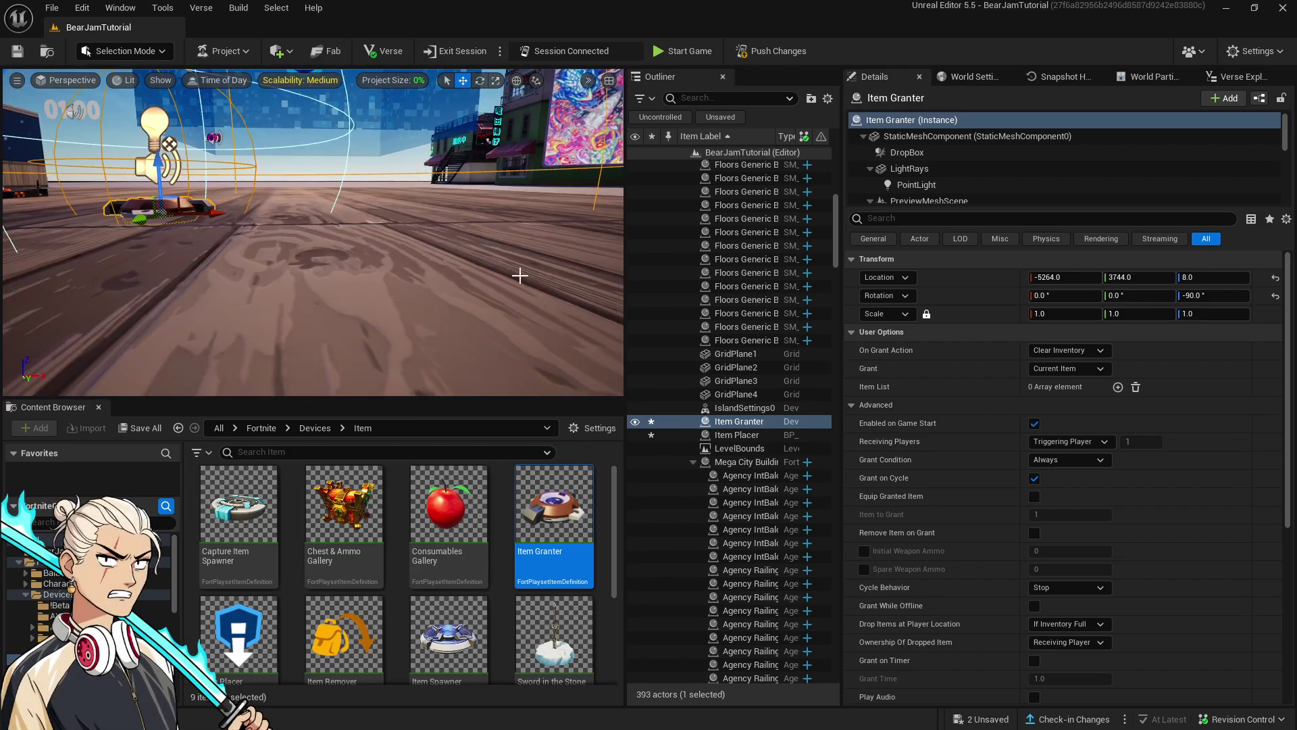
key(f)
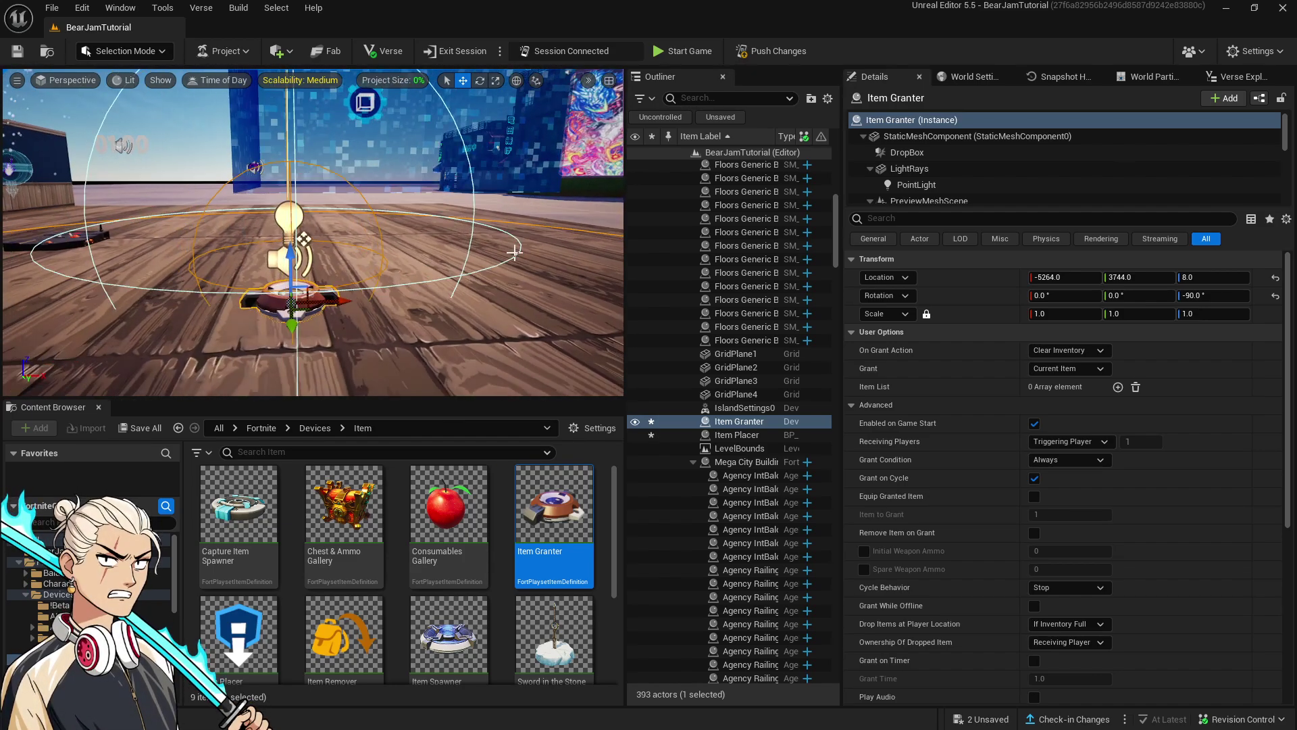
click(1064, 350)
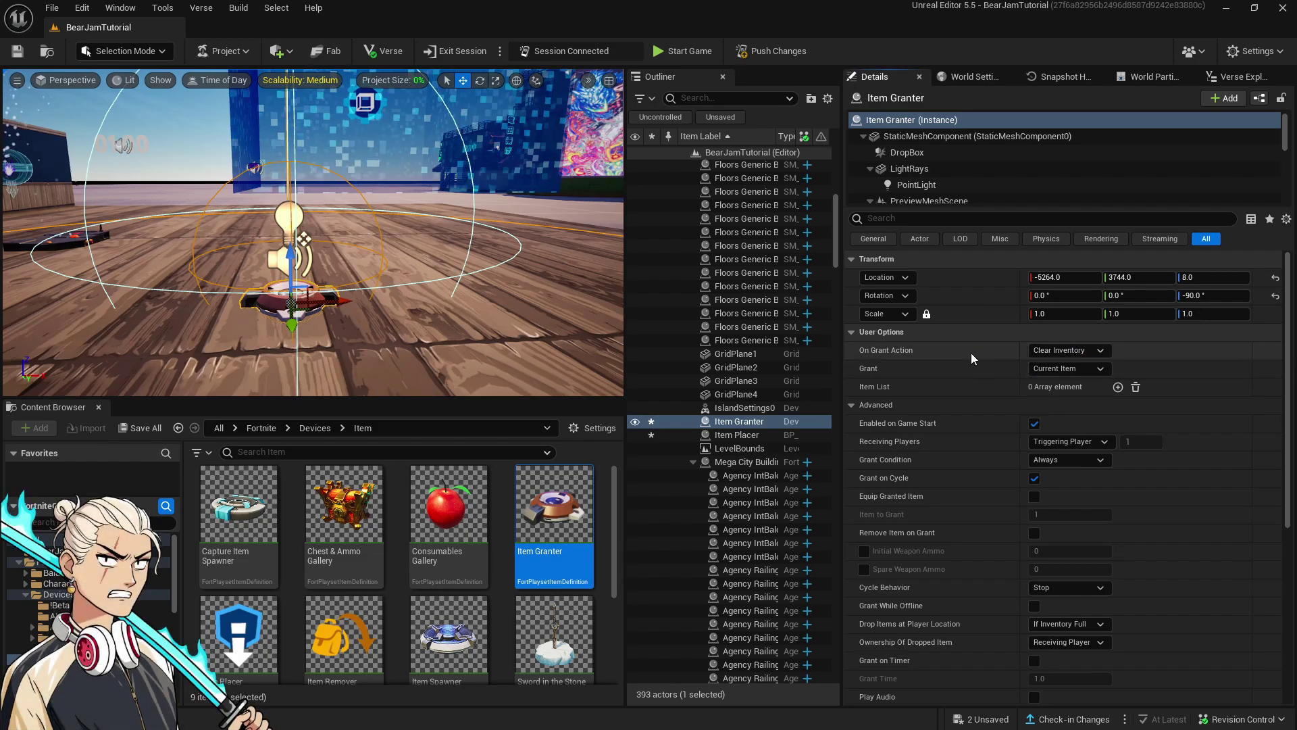
click(1051, 368)
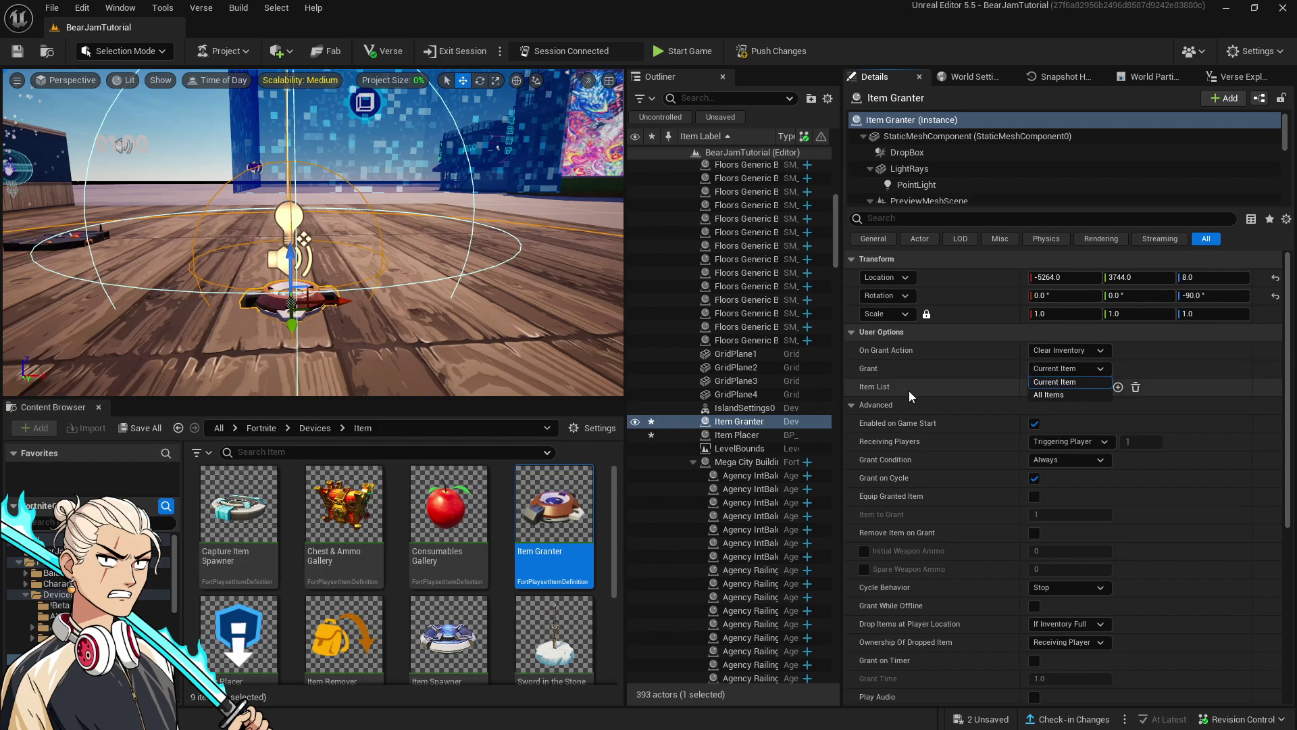
click(1064, 382)
Add two entries to the Item Granter's item list and set the first one to Combat Pistol L1
click(1118, 387)
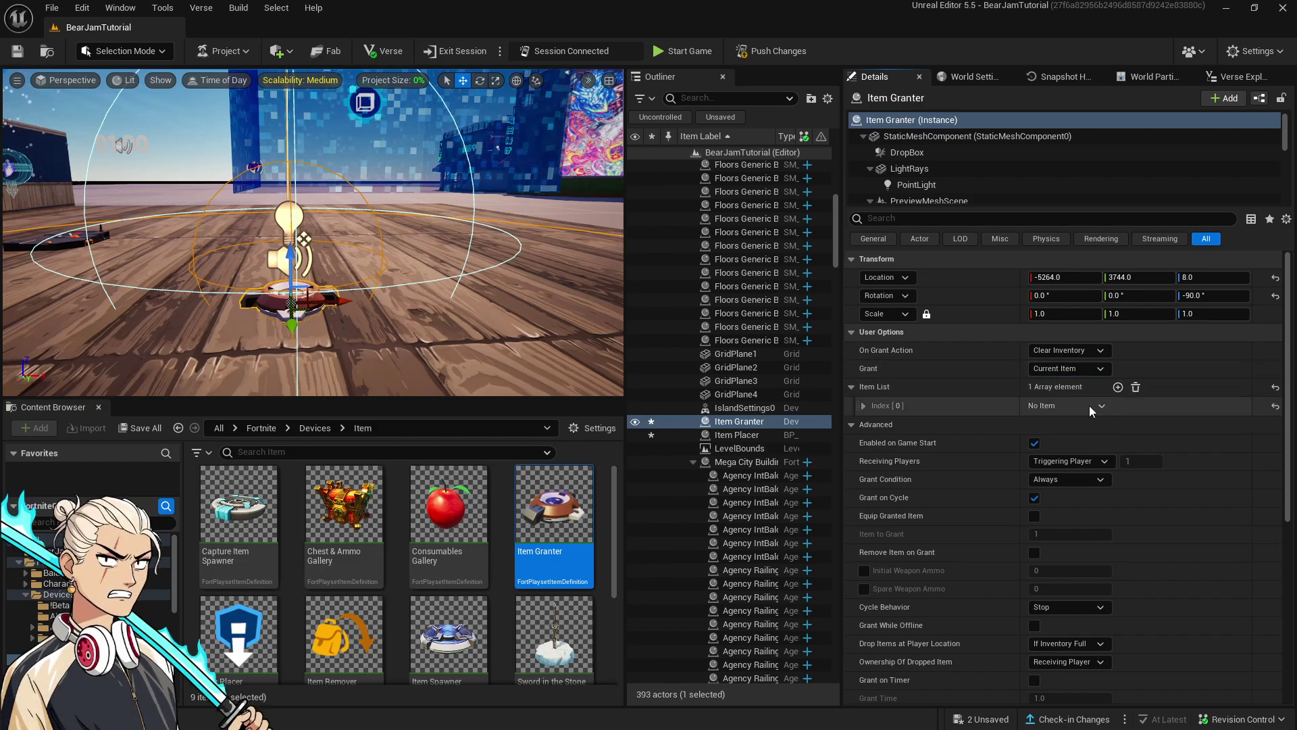
click(1102, 405)
click(1115, 431)
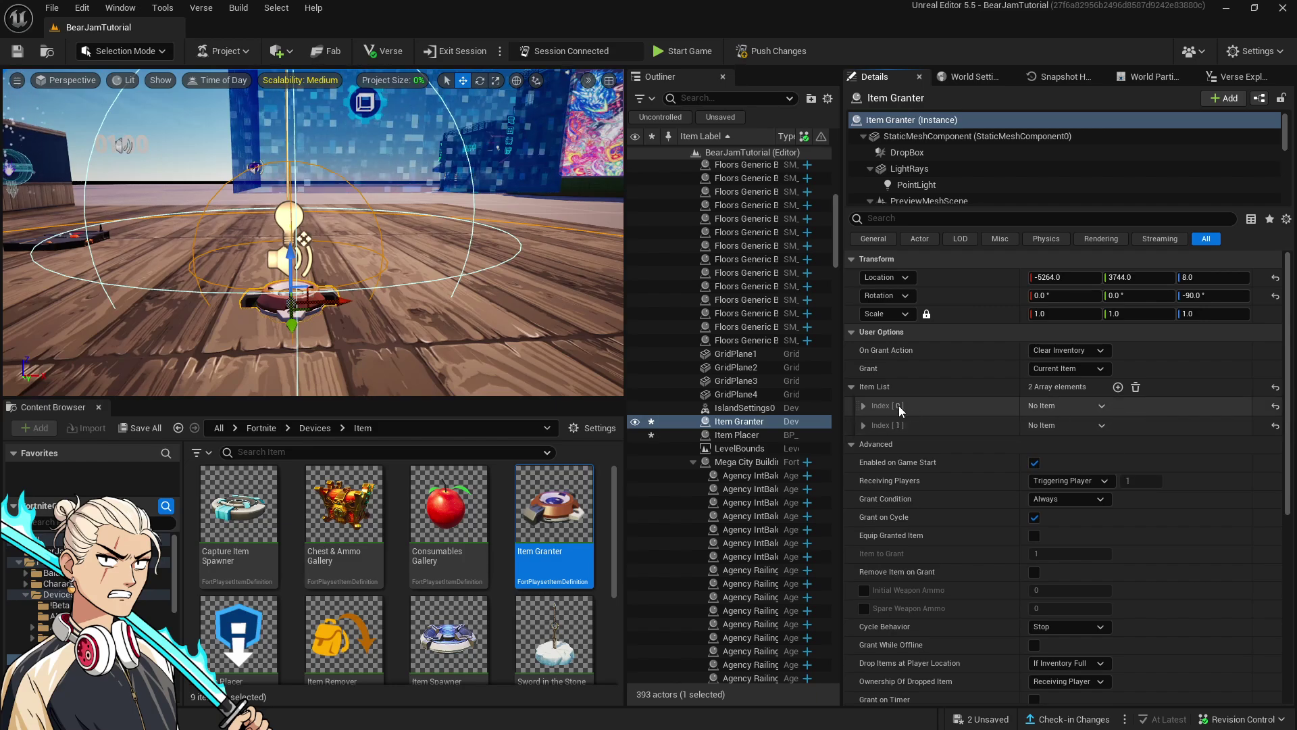
click(863, 406)
click(1144, 427)
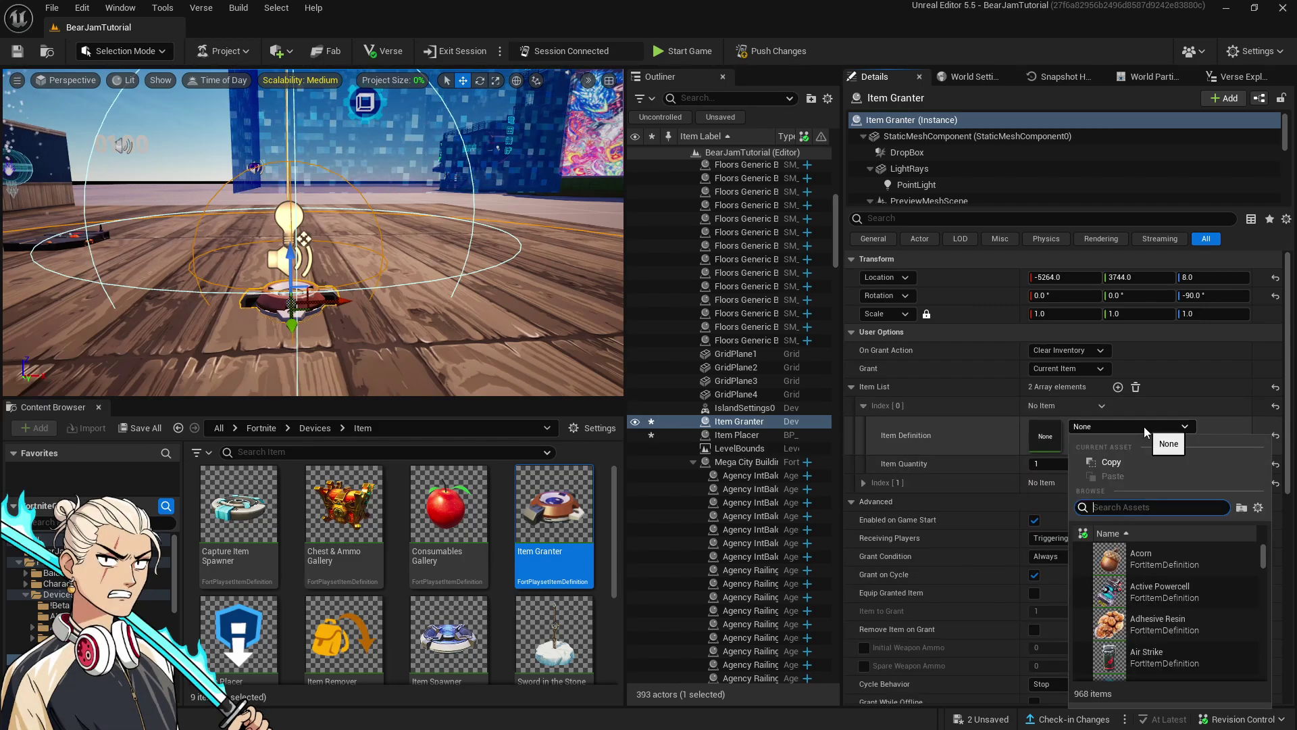
text(pistol)
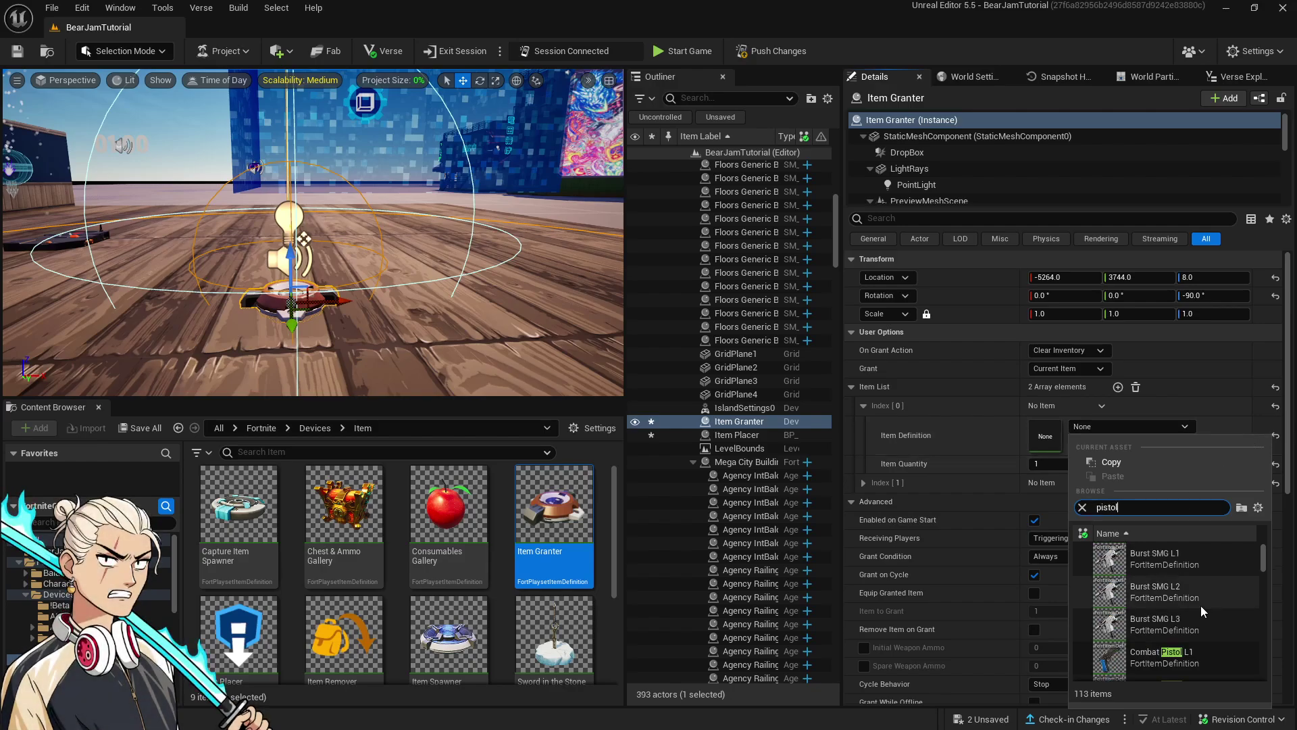
click(1168, 659)
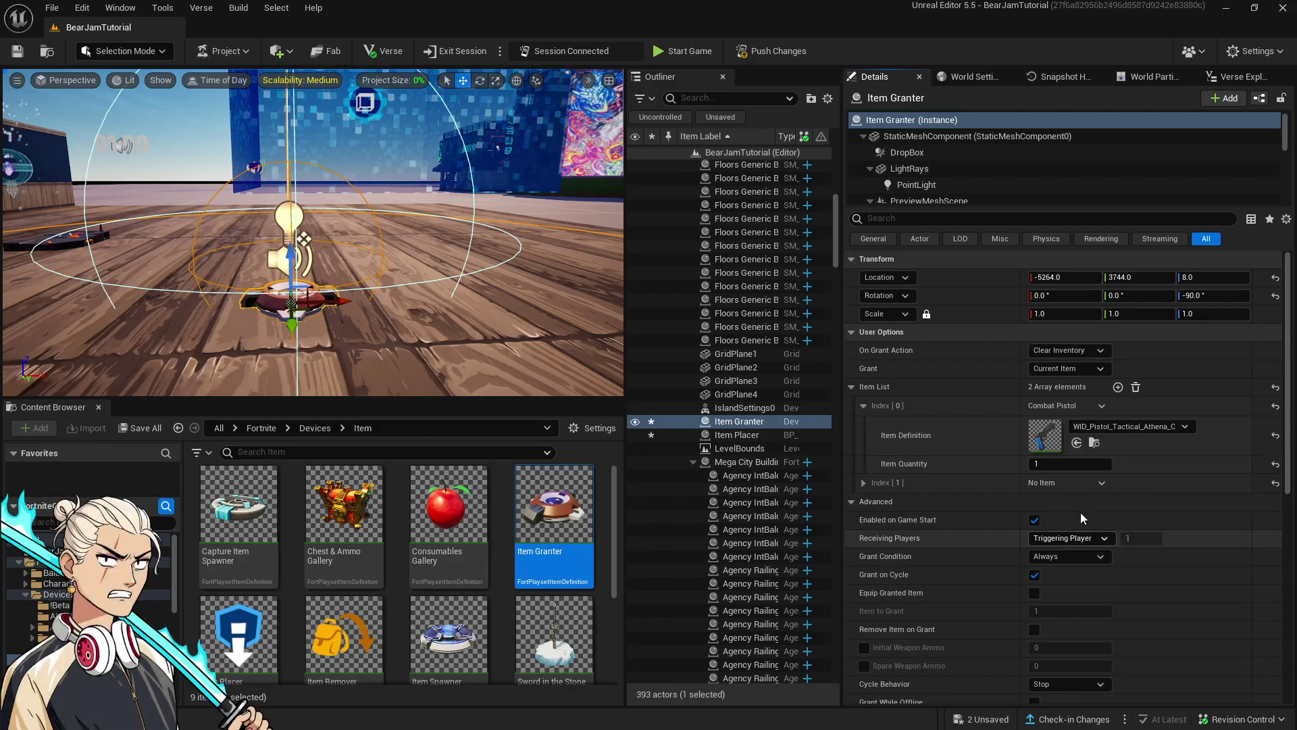
Set the second entry of the Item Granter's item list to Slurp Juice
click(863, 482)
click(1127, 502)
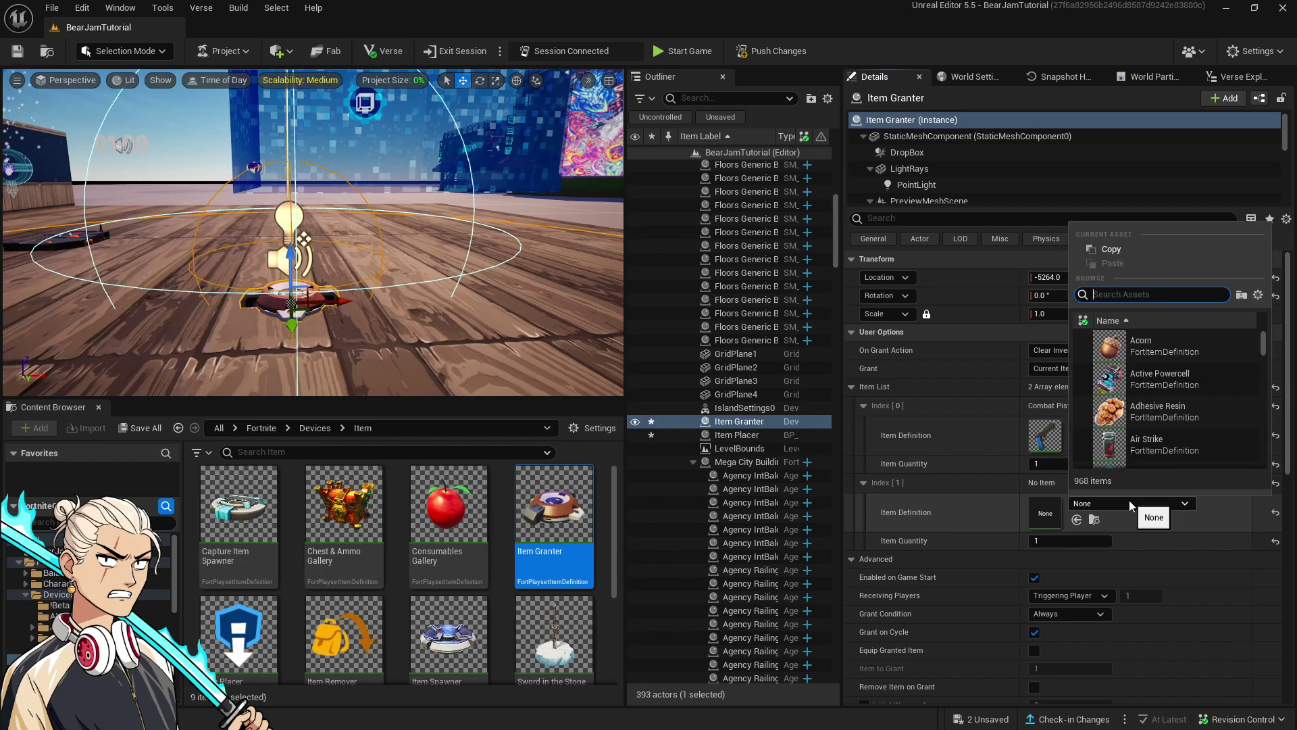
text(slurp)
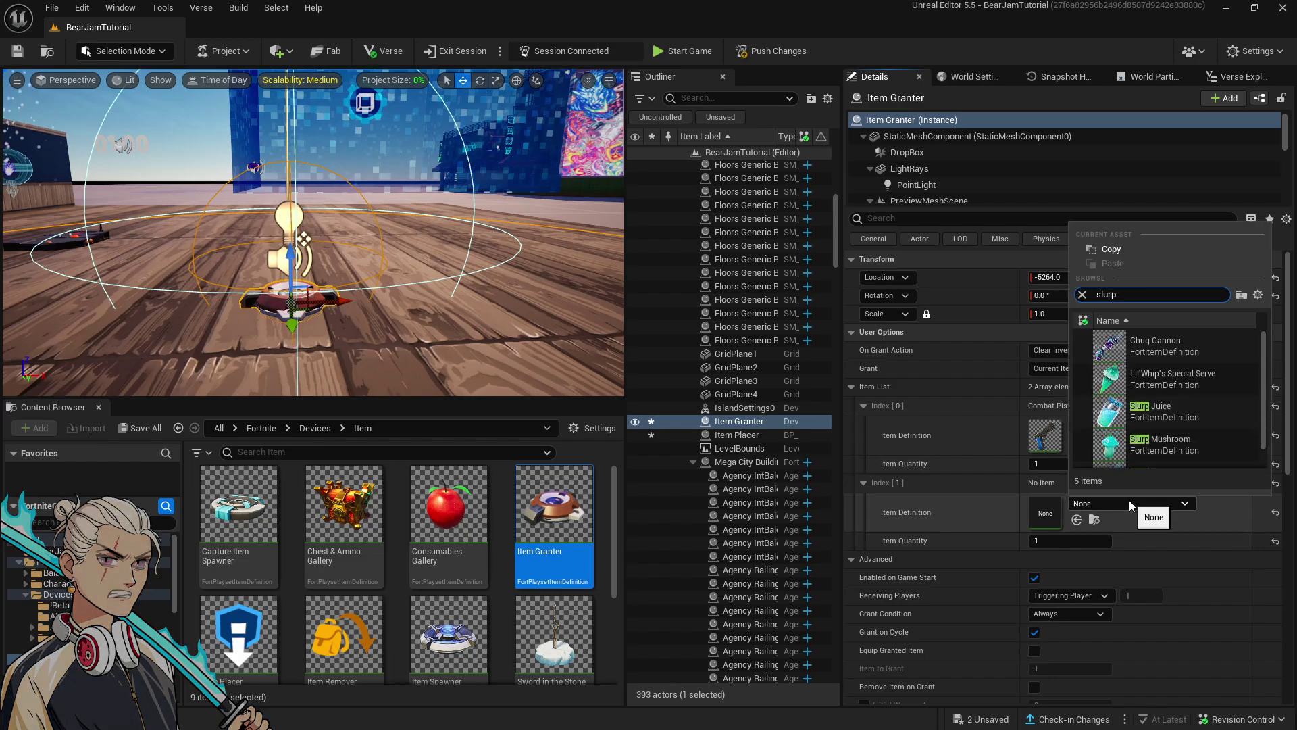
click(1166, 413)
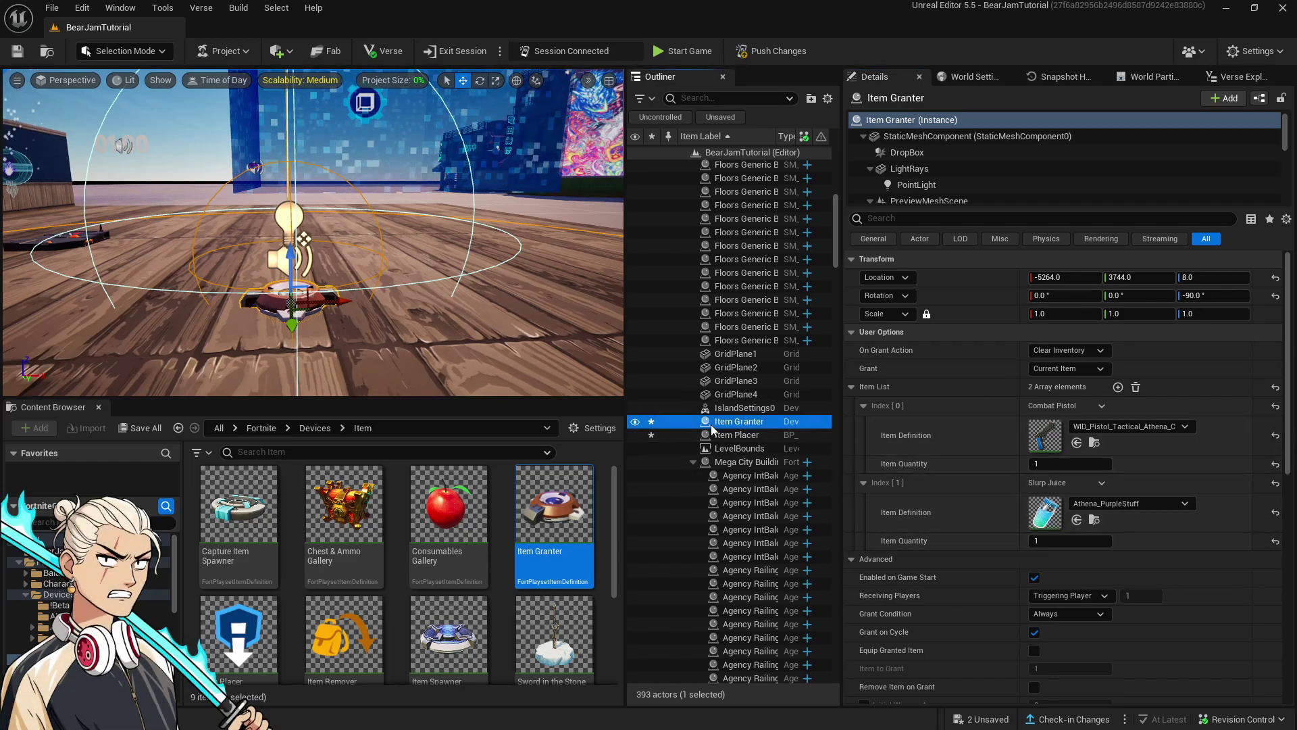
Duplicate the Item Granter and move the copy along X beside the original, to about X -4952
key(ctrl+d)
mouse_move(393, 293)
right_down()
mouse_move(432, 294)
mouse_move(393, 292)
right_up()
drag(208, 292, 360, 295)
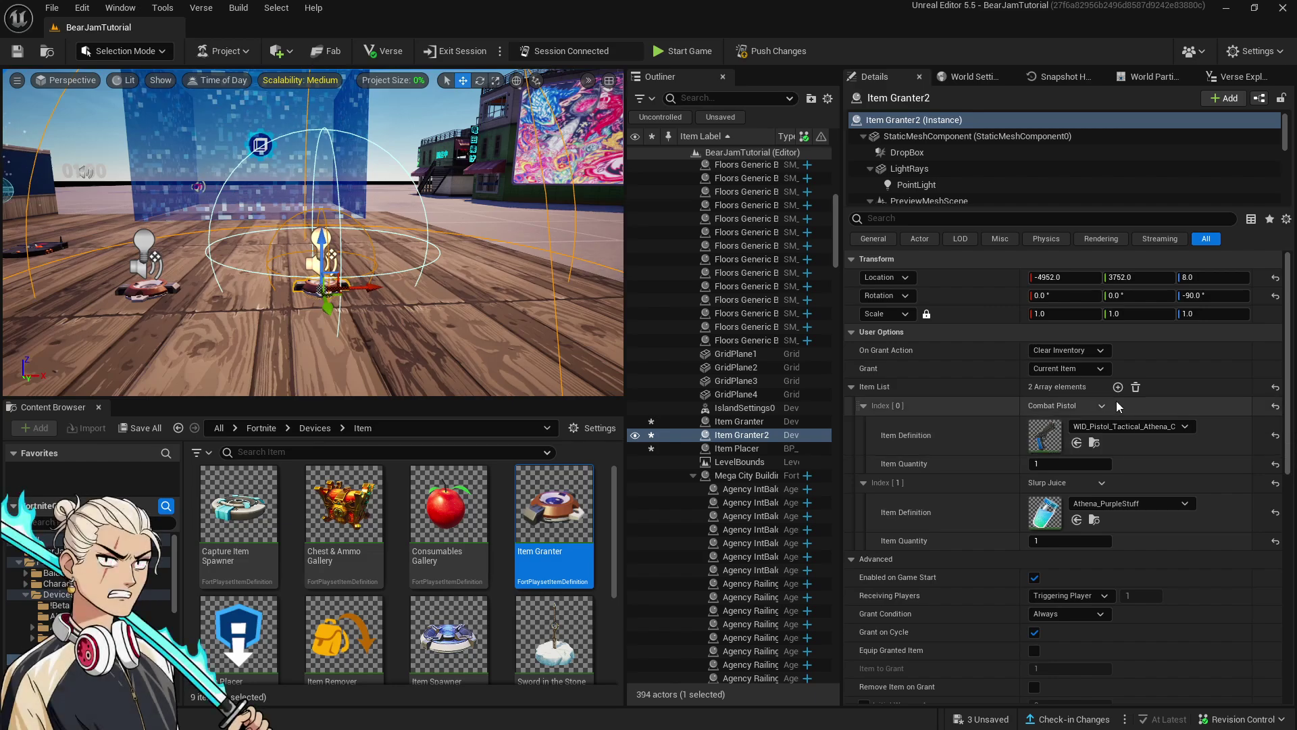
Clear the duplicated Item Granter's item list and add Gold as its first item
click(1135, 387)
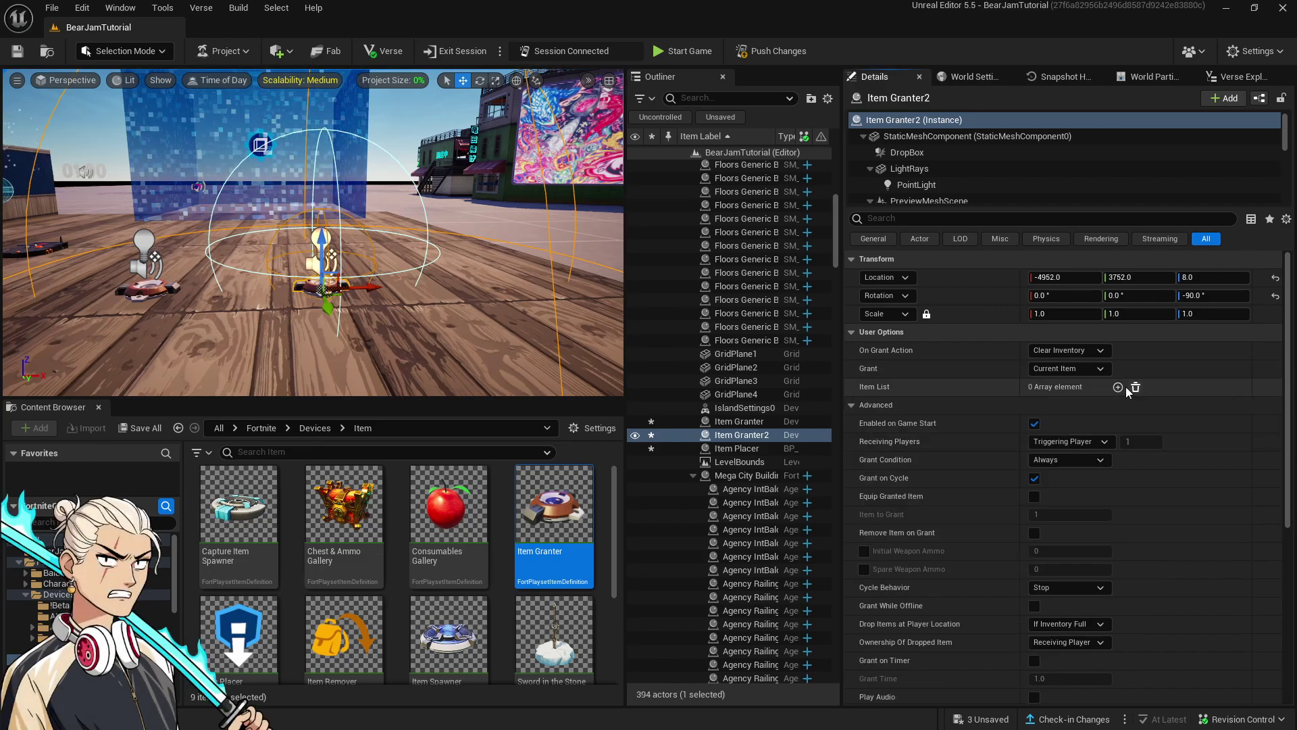
click(1117, 387)
click(863, 406)
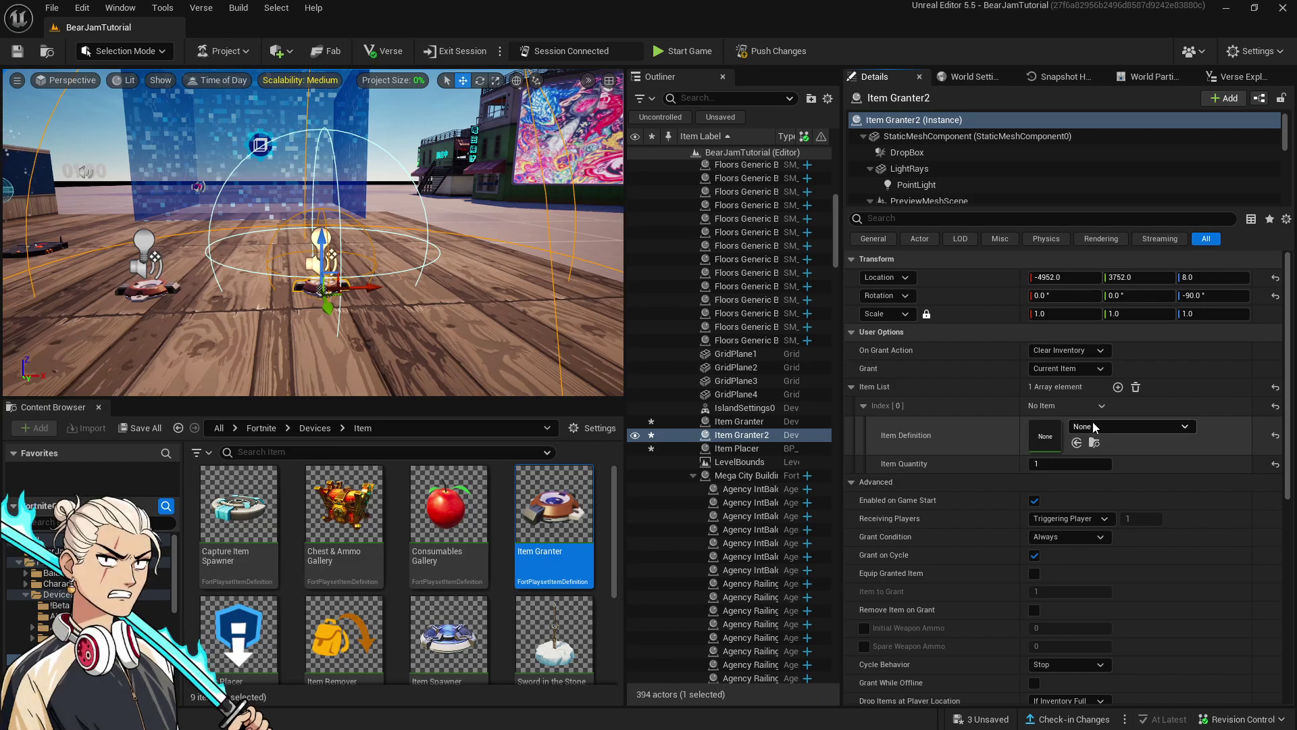
click(1096, 427)
text(goled)
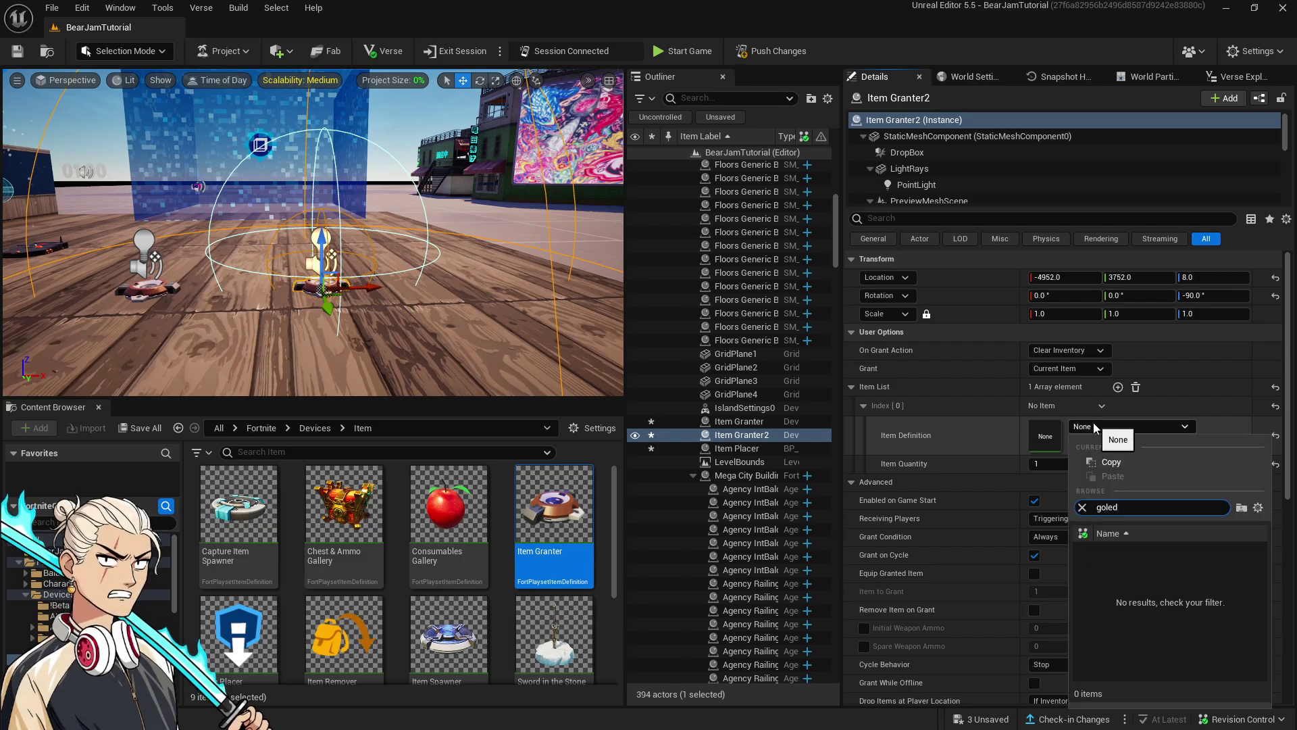
click(1142, 592)
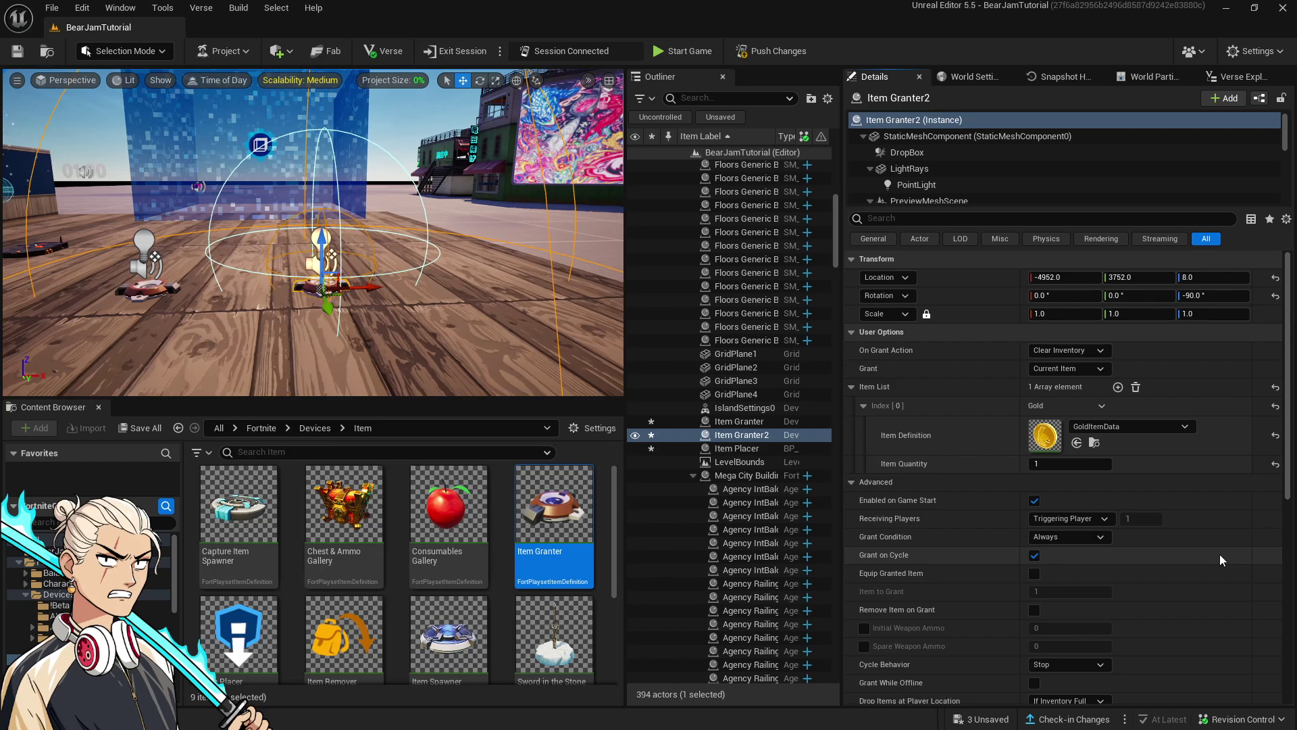
Add a second entry to the duplicated granter's item list and set it to Diamond
click(1183, 427)
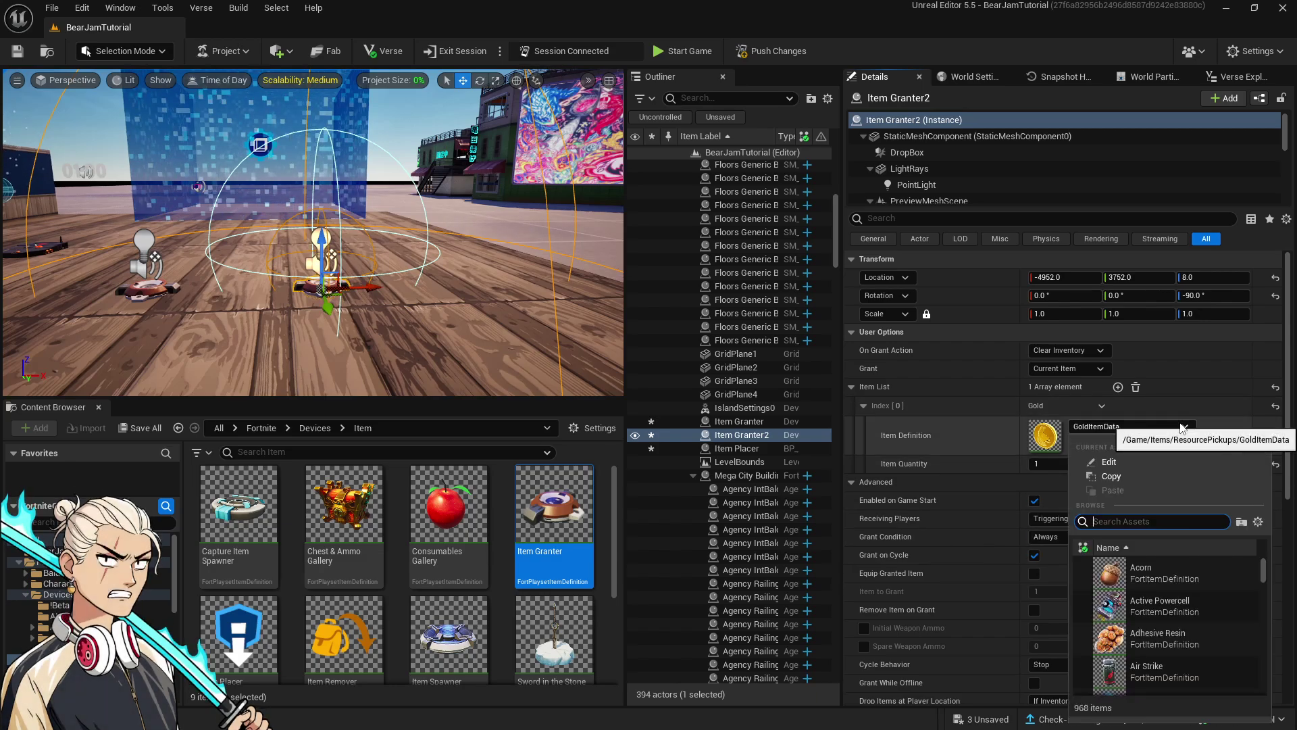
click(1119, 388)
click(864, 483)
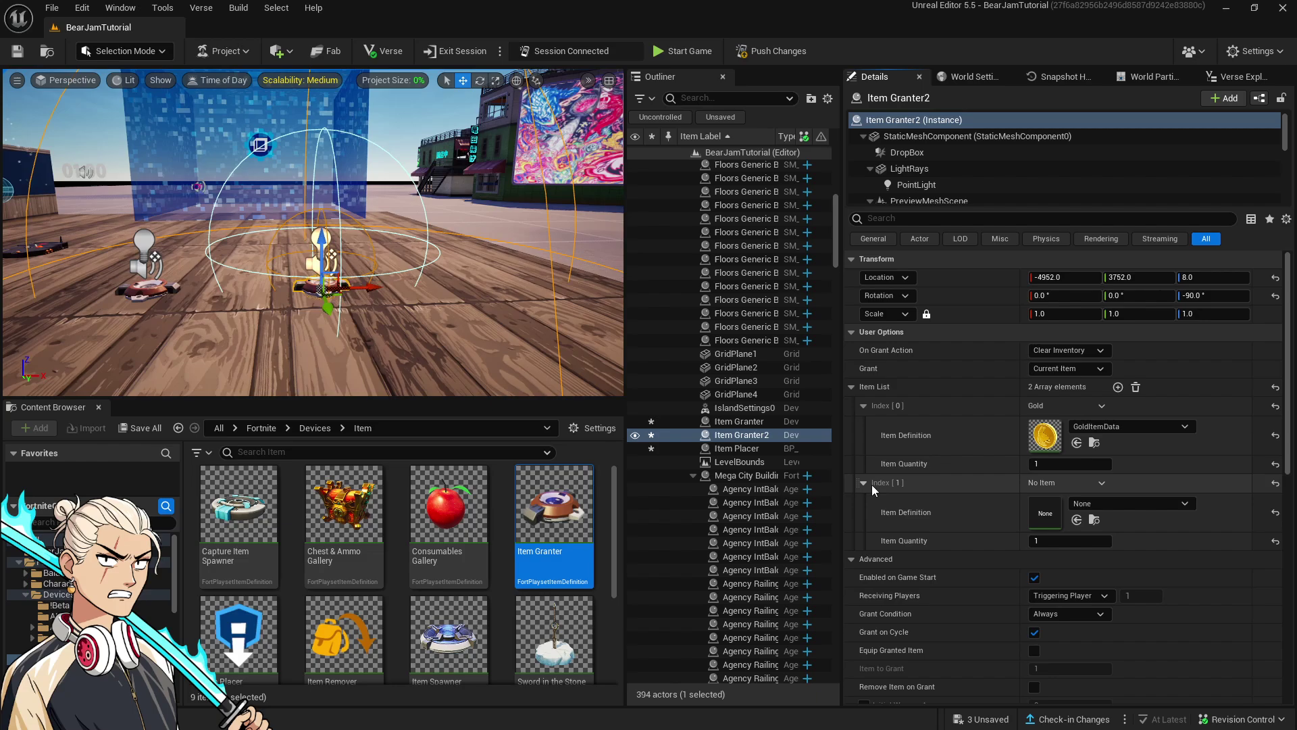
click(1093, 504)
text(diamon)
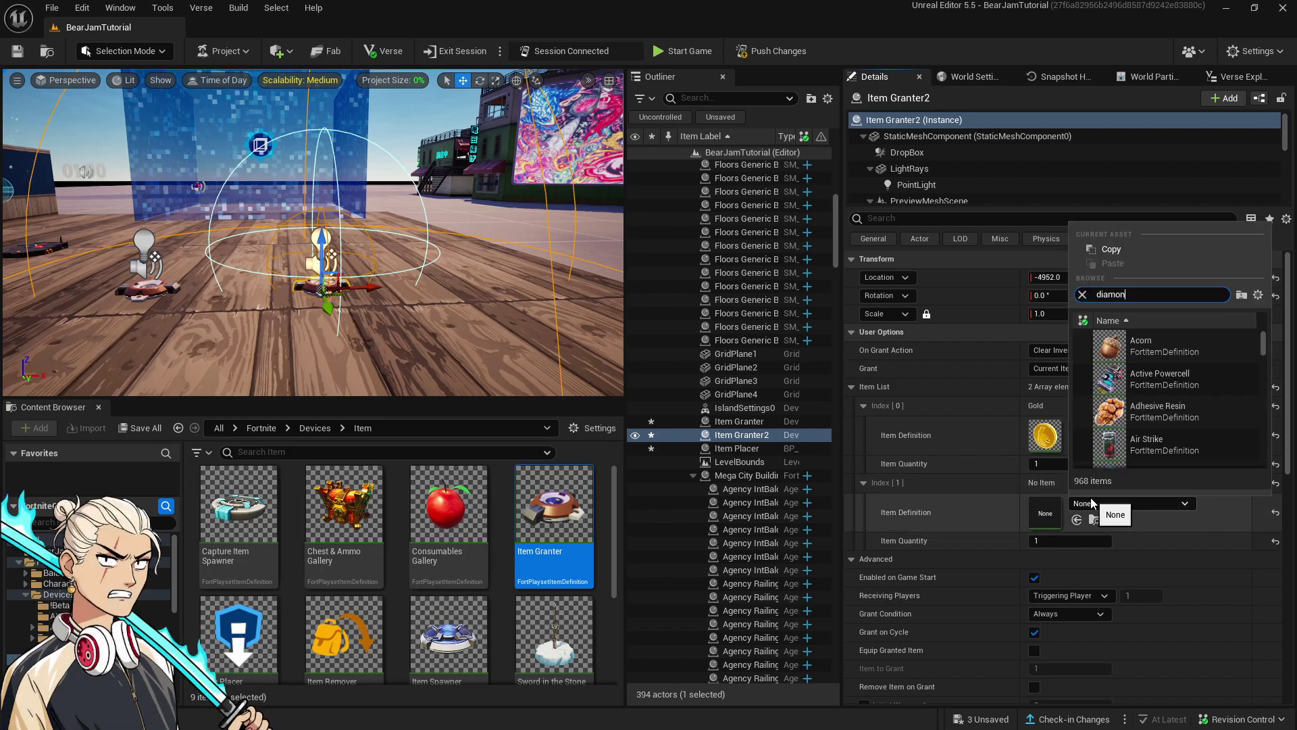
click(1149, 345)
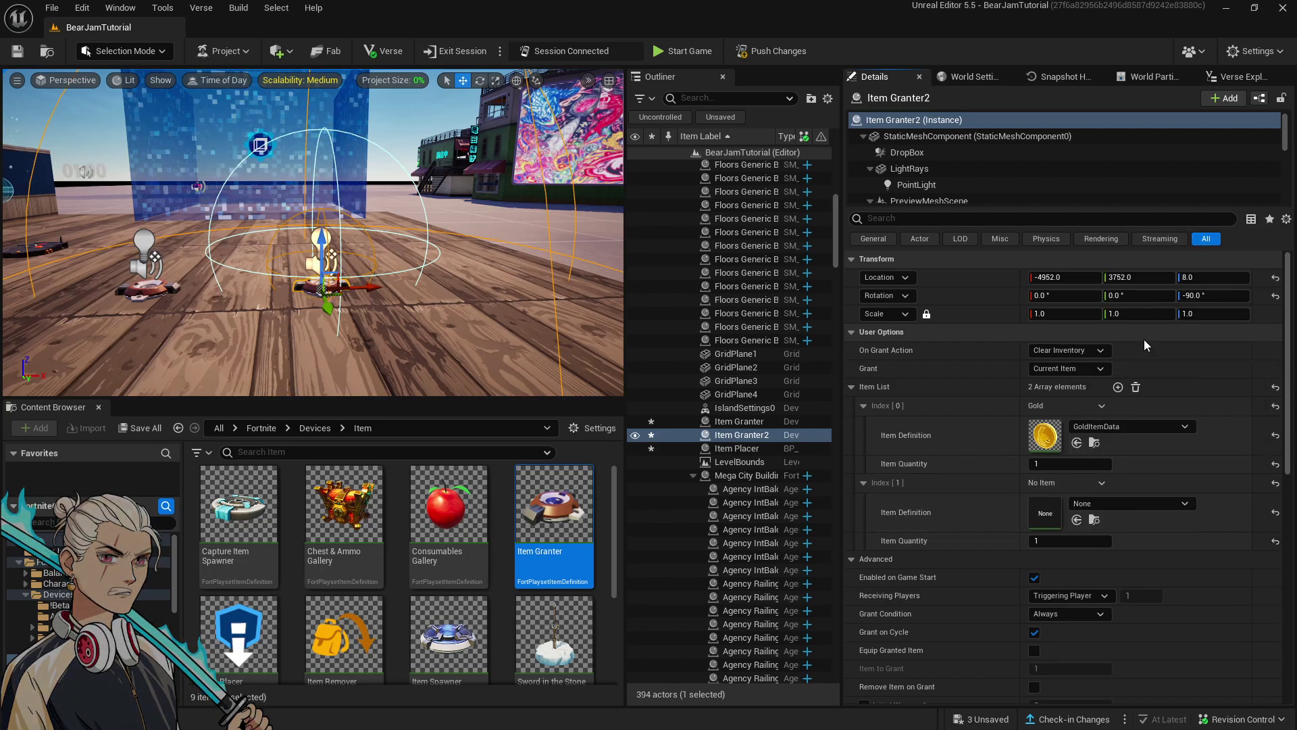
Add a third entry to the duplicated Item Granter's item list and set it to Blue Flecked Dino Egg
click(1118, 388)
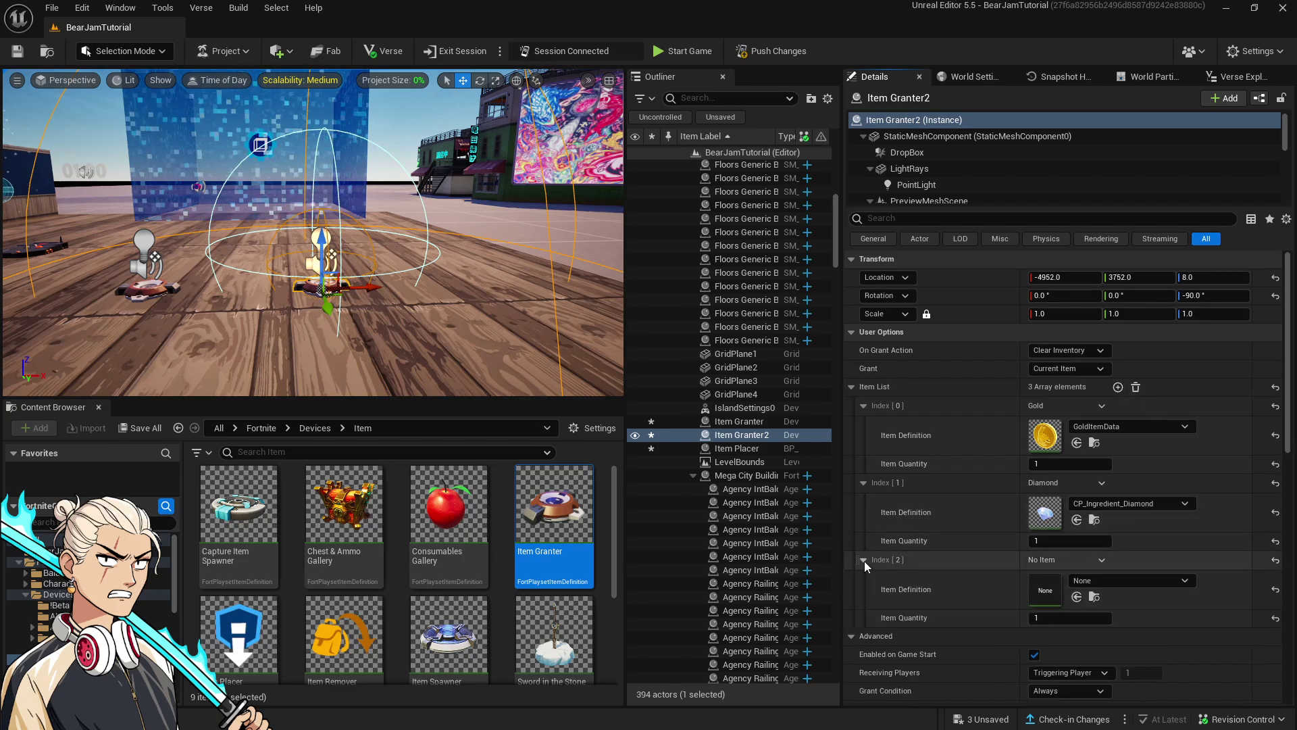
click(1155, 582)
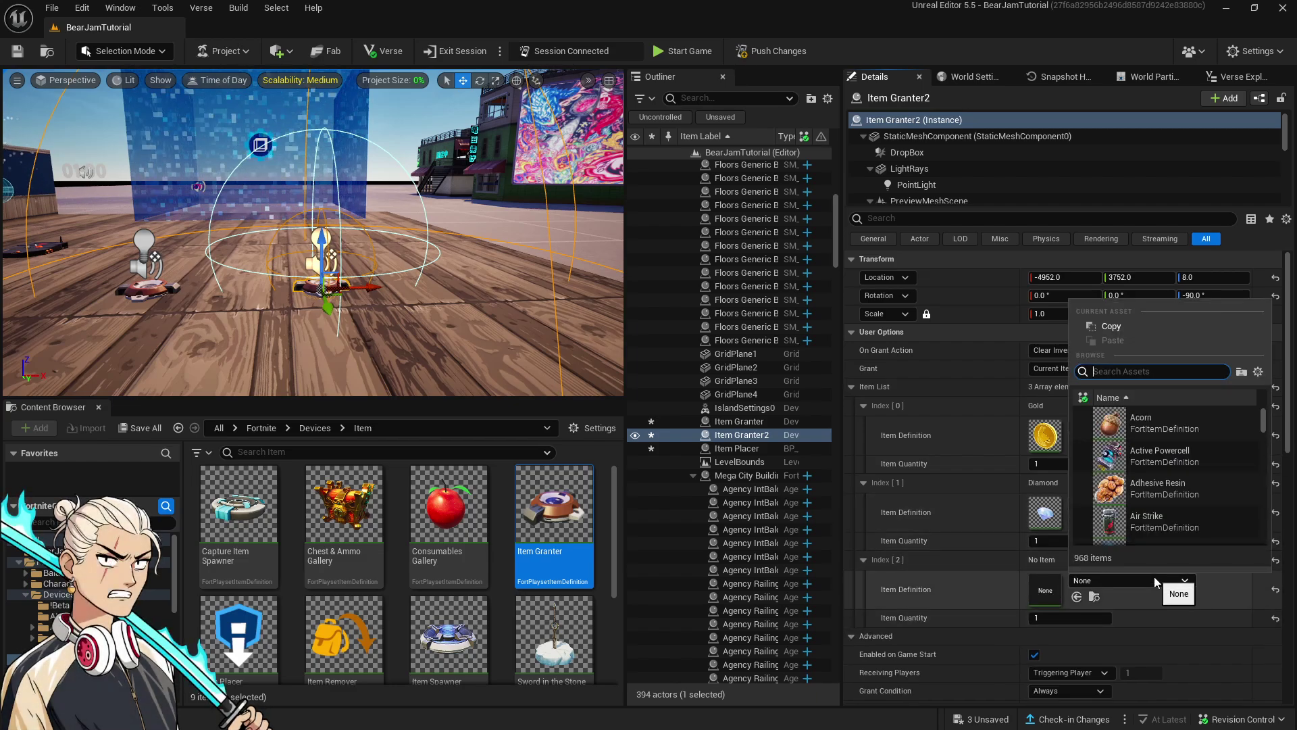
text(spectrol)
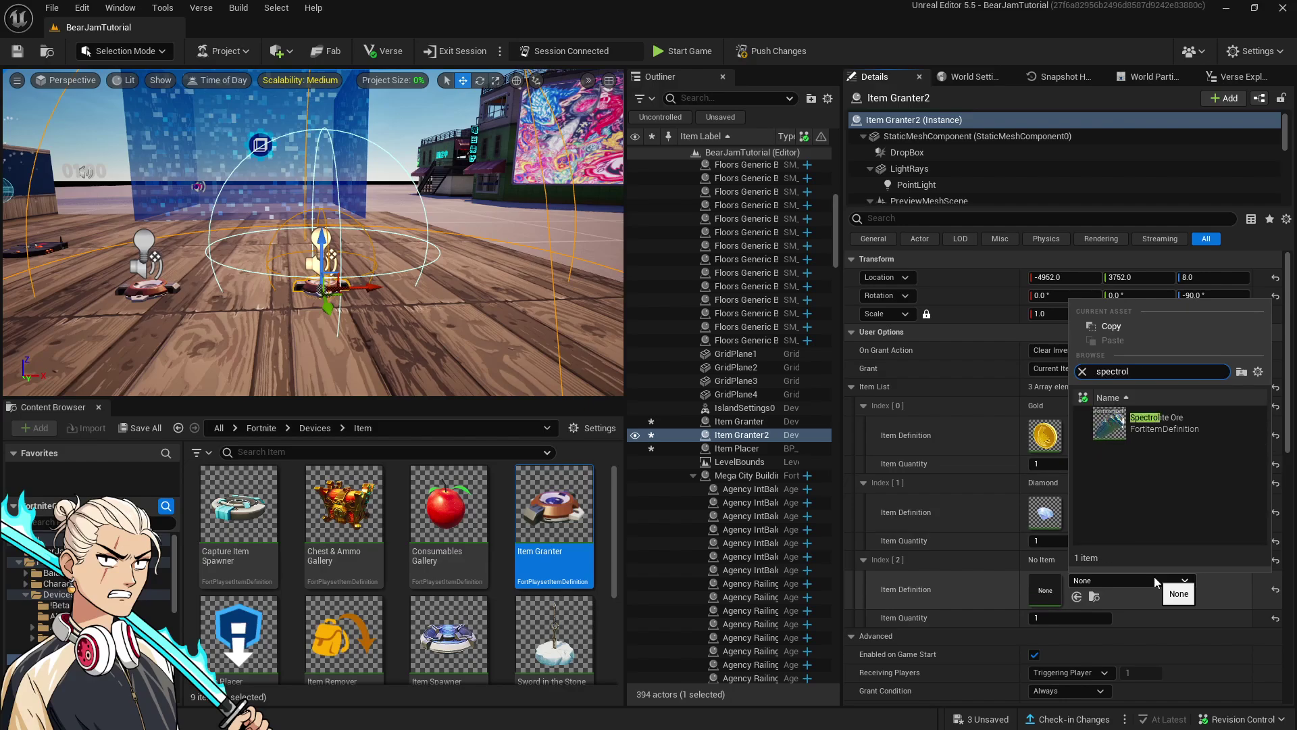
text(d)
key(BackSpace)
text(egg)
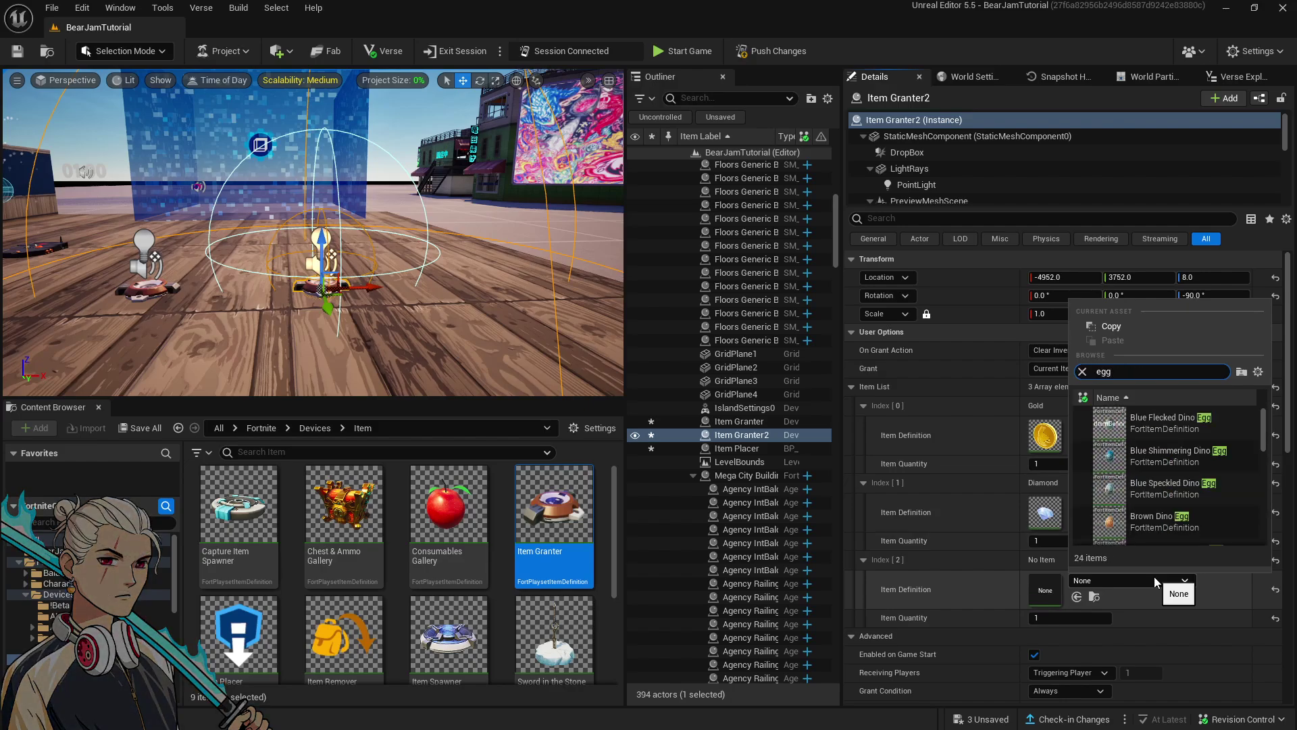
click(1189, 423)
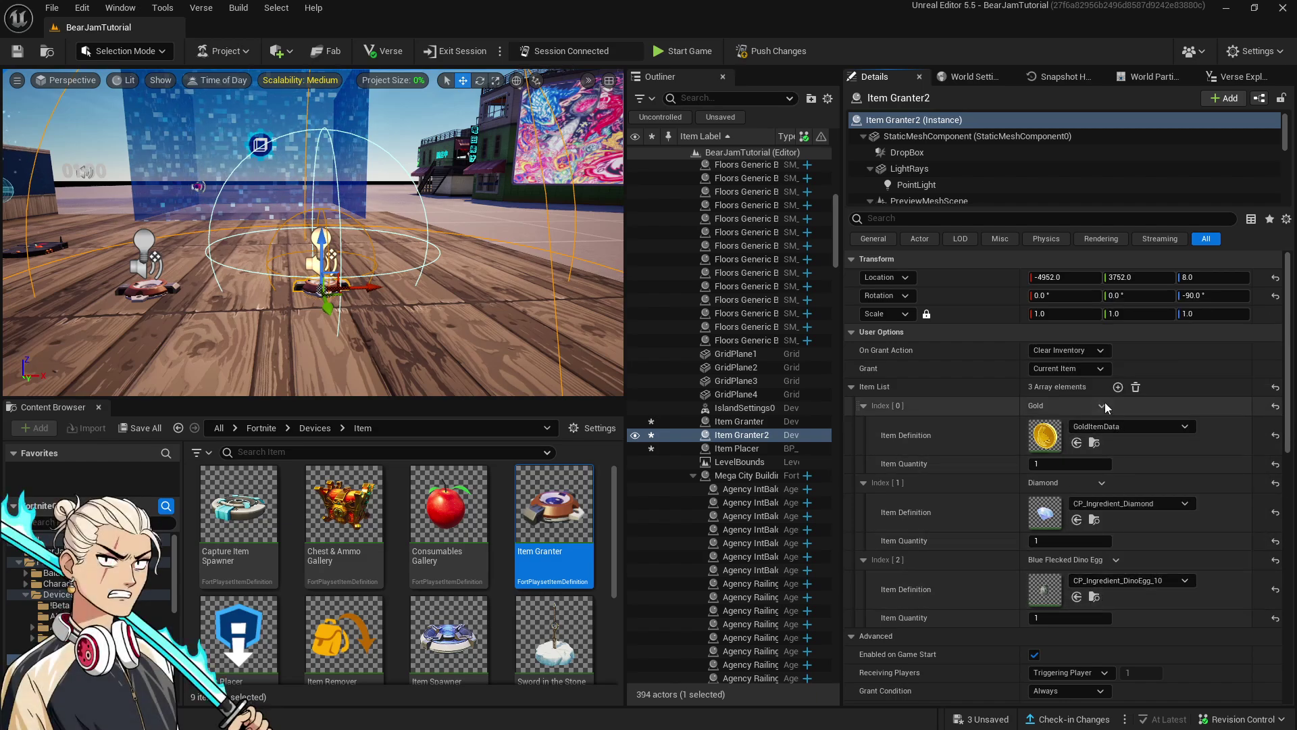
Add a fourth entry to the duplicated Item Granter's item list and set it to Estate Vault Keycard
click(1118, 387)
click(864, 637)
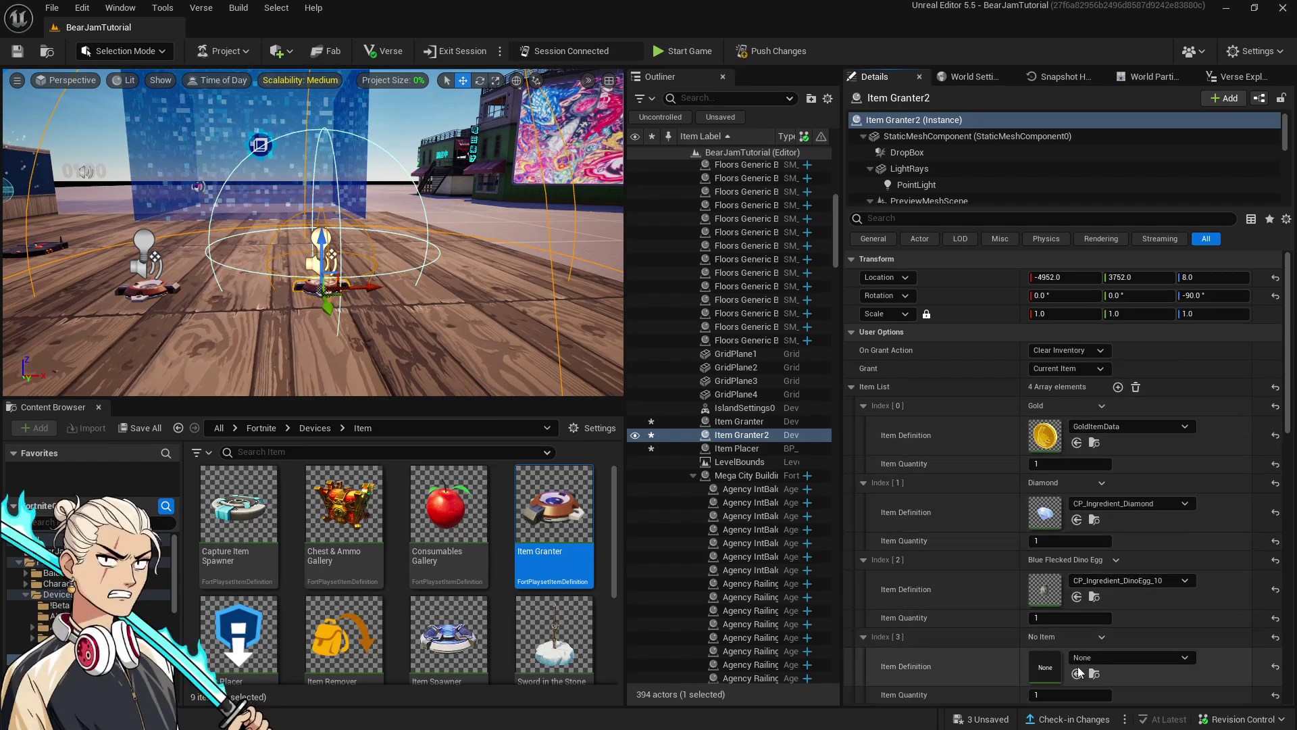
click(1097, 657)
text(ore)
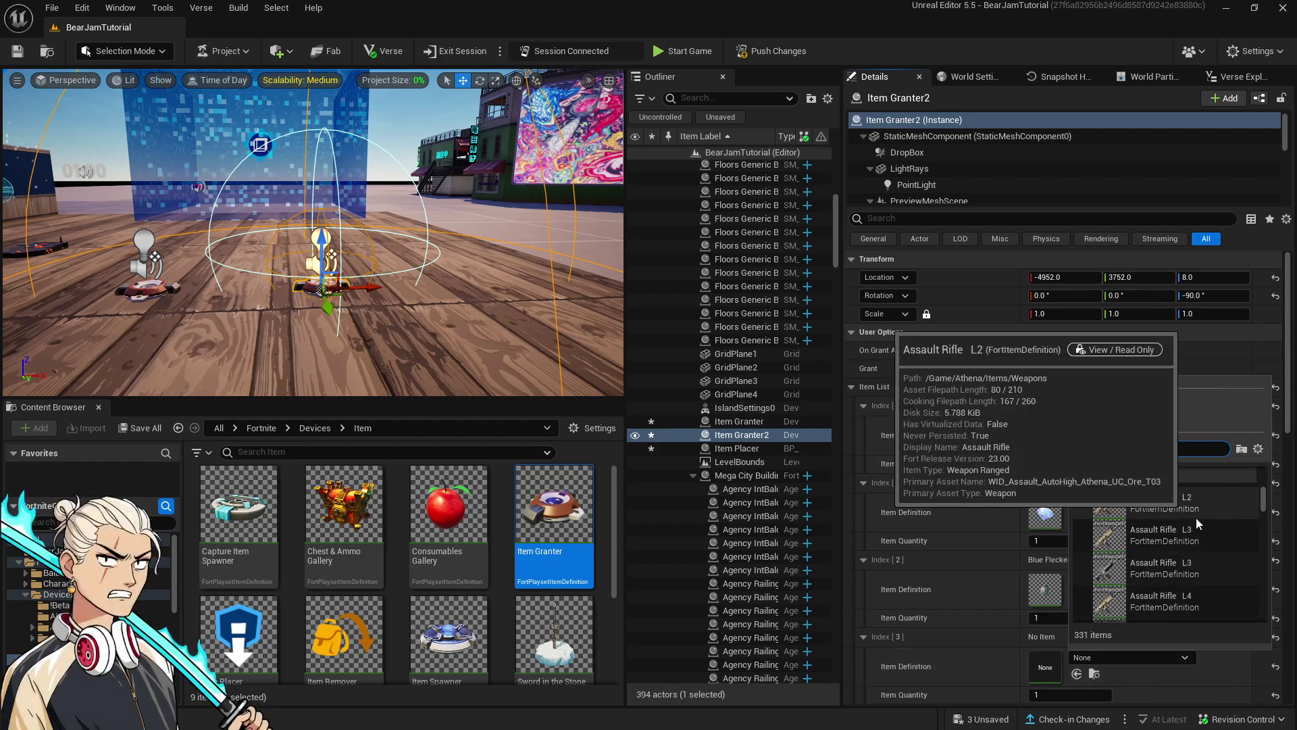
key(BackSpace)
key(BackSpace)
key(BackSpace)
key(BackSpace)
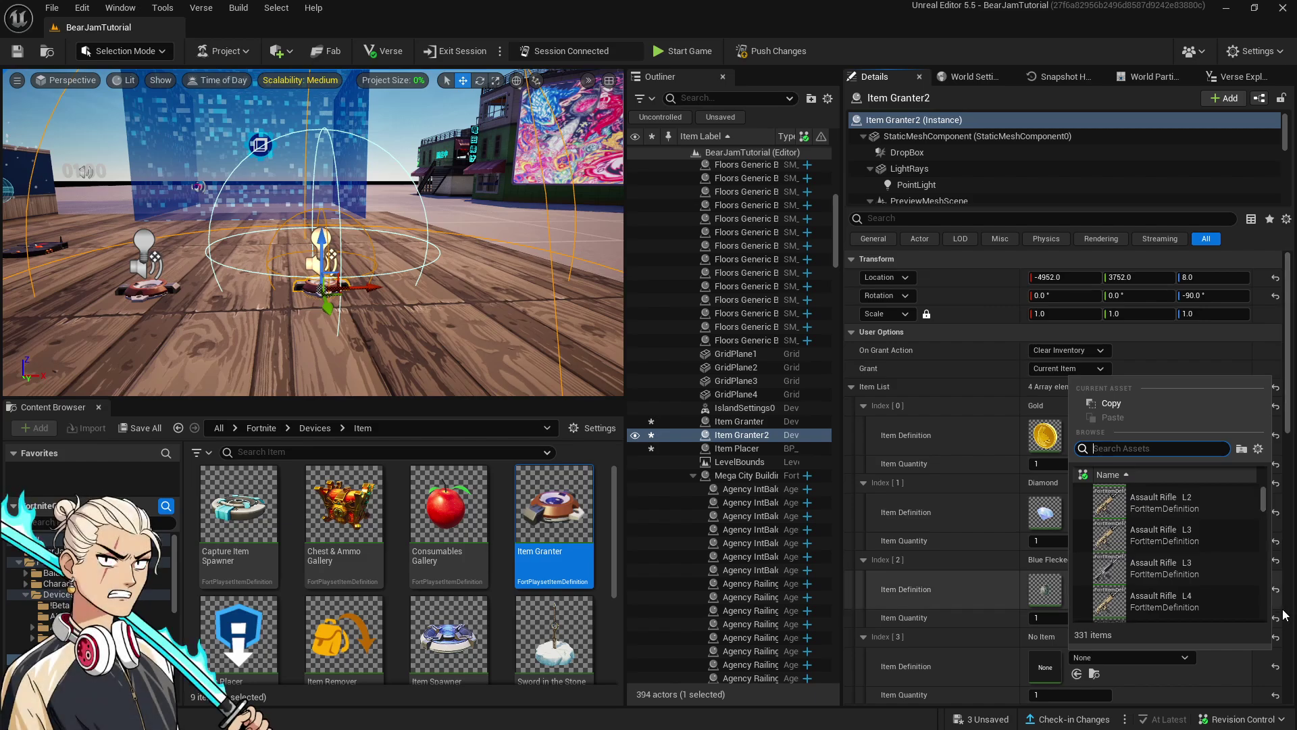
scroll(1221, 565, up, 1)
scroll(1222, 568, up, 2)
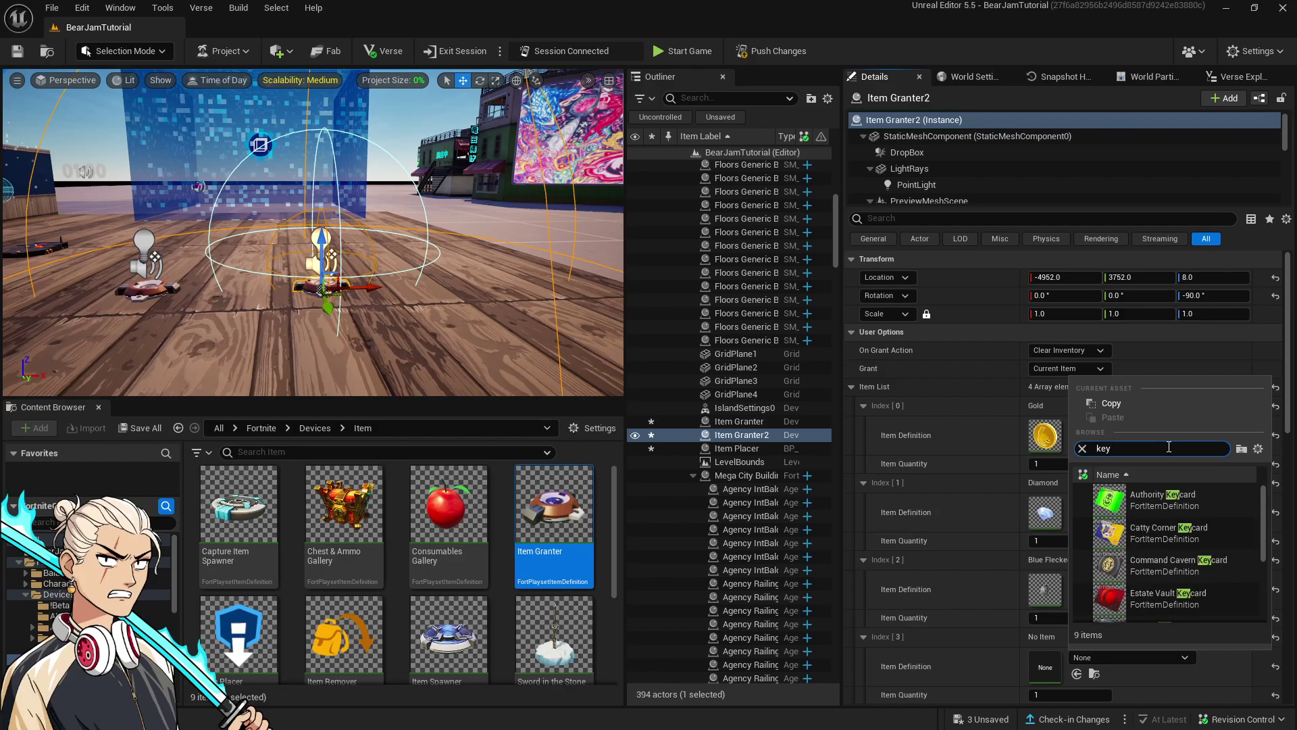
scroll(1196, 532, down, 1)
click(1196, 575)
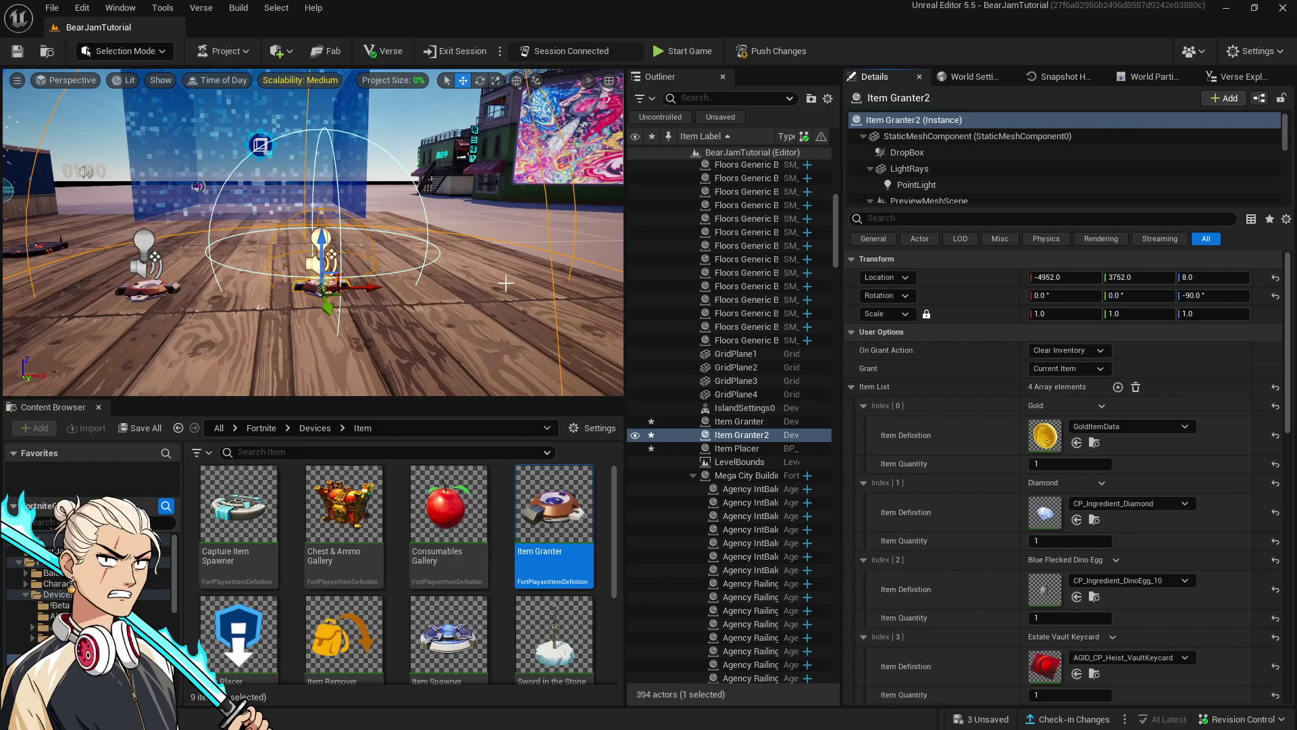
Select the Item Placer device on the wooden platform and focus the view on it
right_drag(521, 296, 325, 291)
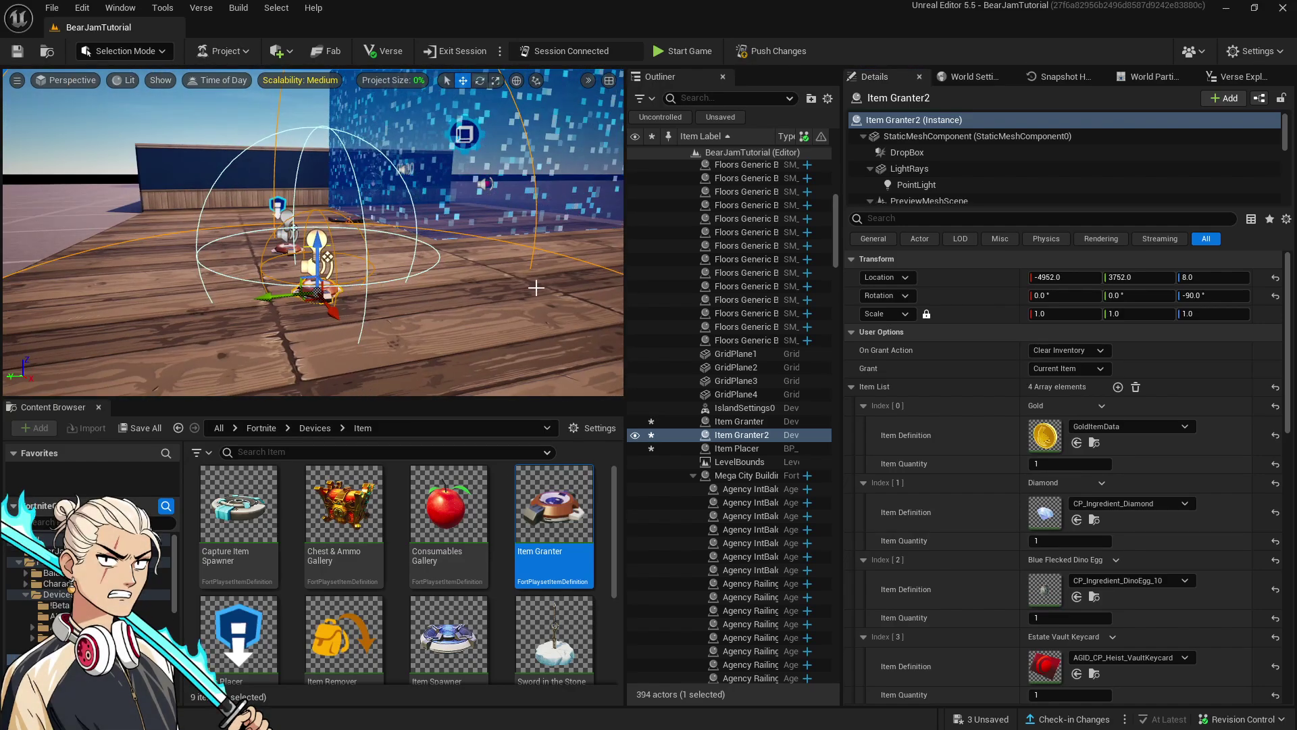
right_drag(555, 287, 548, 288)
scroll(323, 250, down, 4)
alt+drag(422, 329, 520, 351)
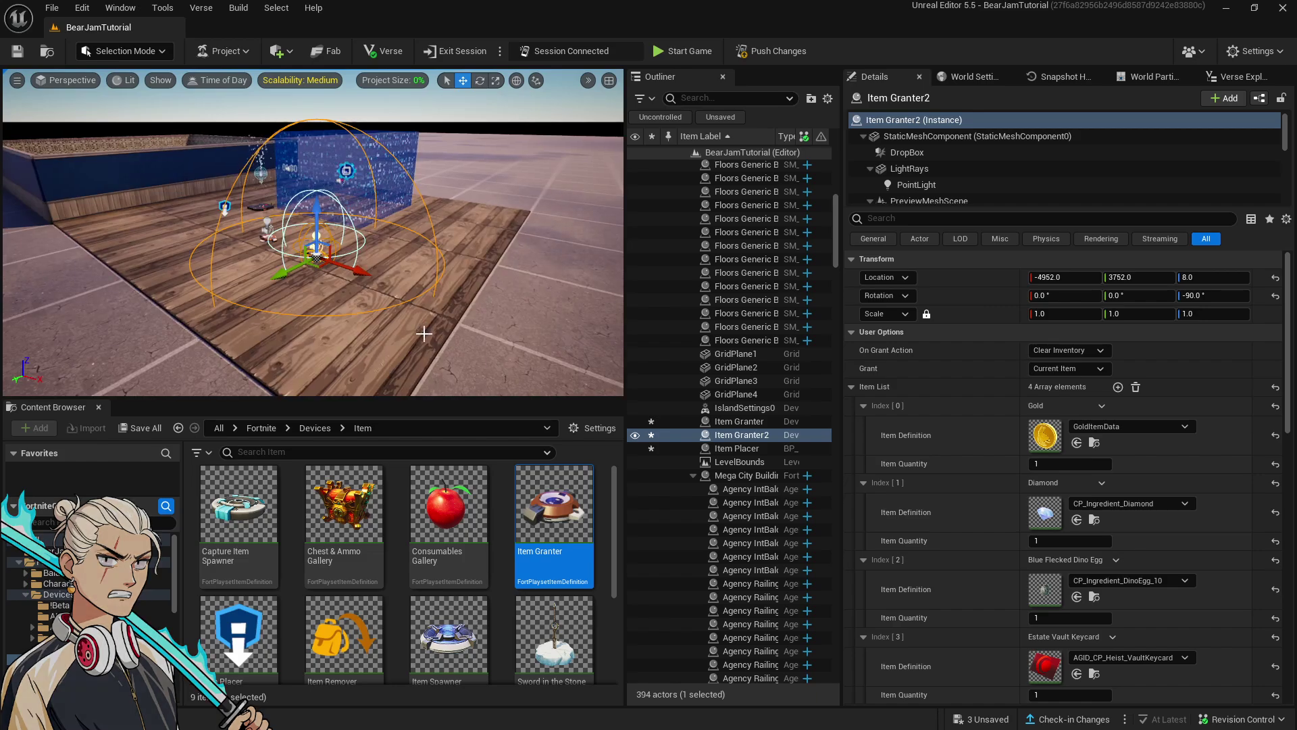
middle_drag(443, 336, 481, 233)
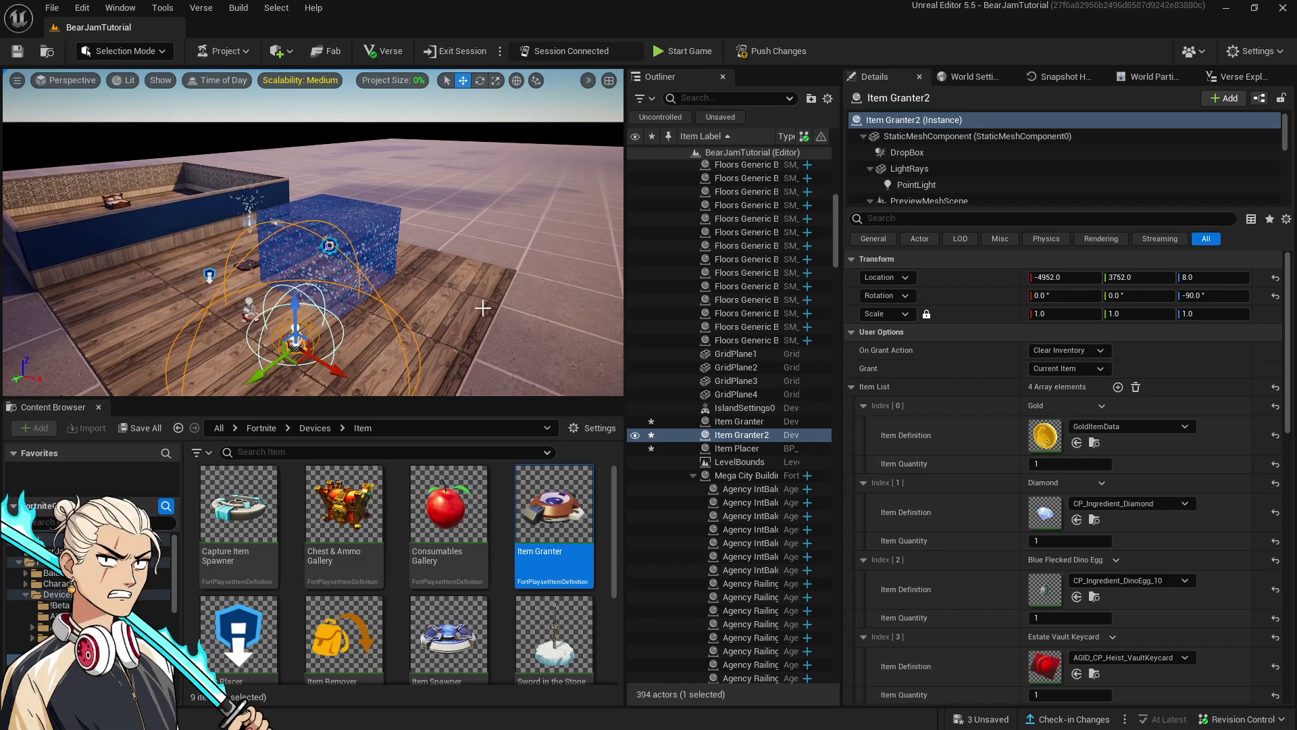
scroll(1067, 493, down, 3)
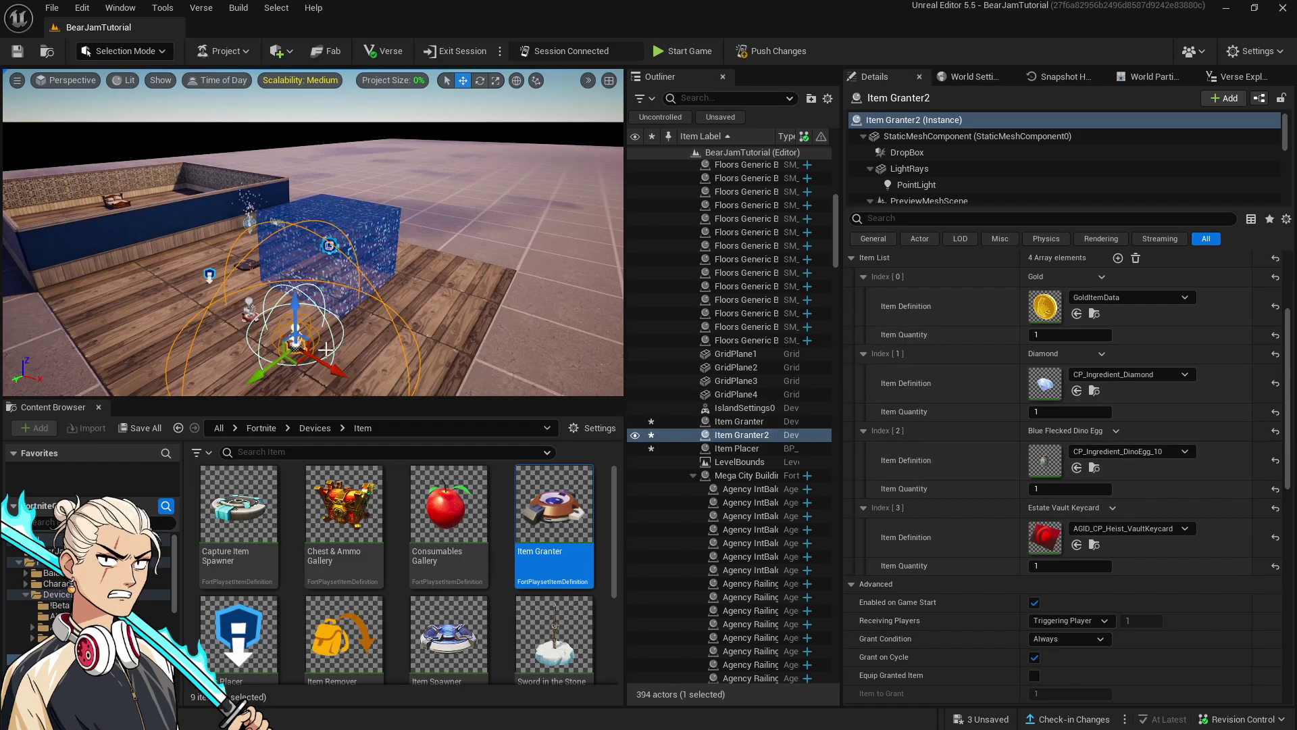
click(216, 279)
click(211, 273)
key(f)
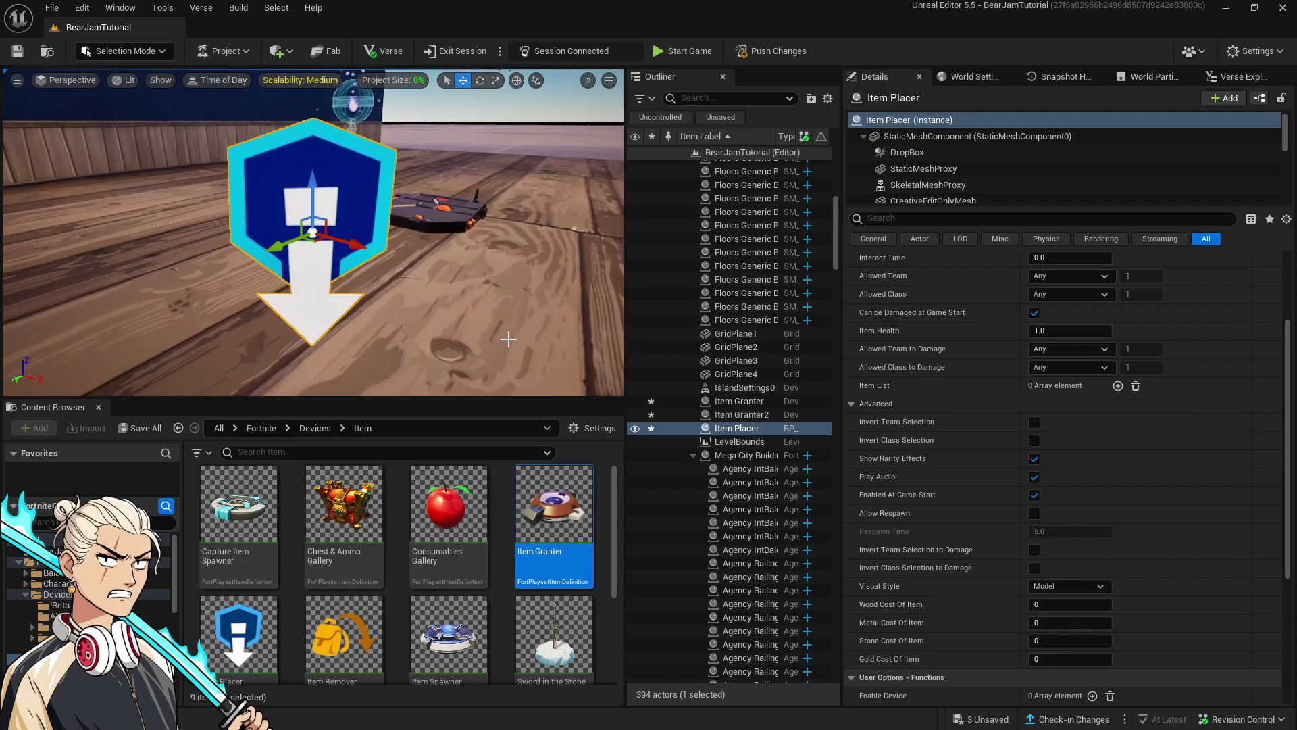
Add a first entry to the Item Placer's item list and set it to Authority Keycard
alt+drag(507, 338, 568, 308)
scroll(1109, 372, up, 6)
scroll(1054, 419, down, 7)
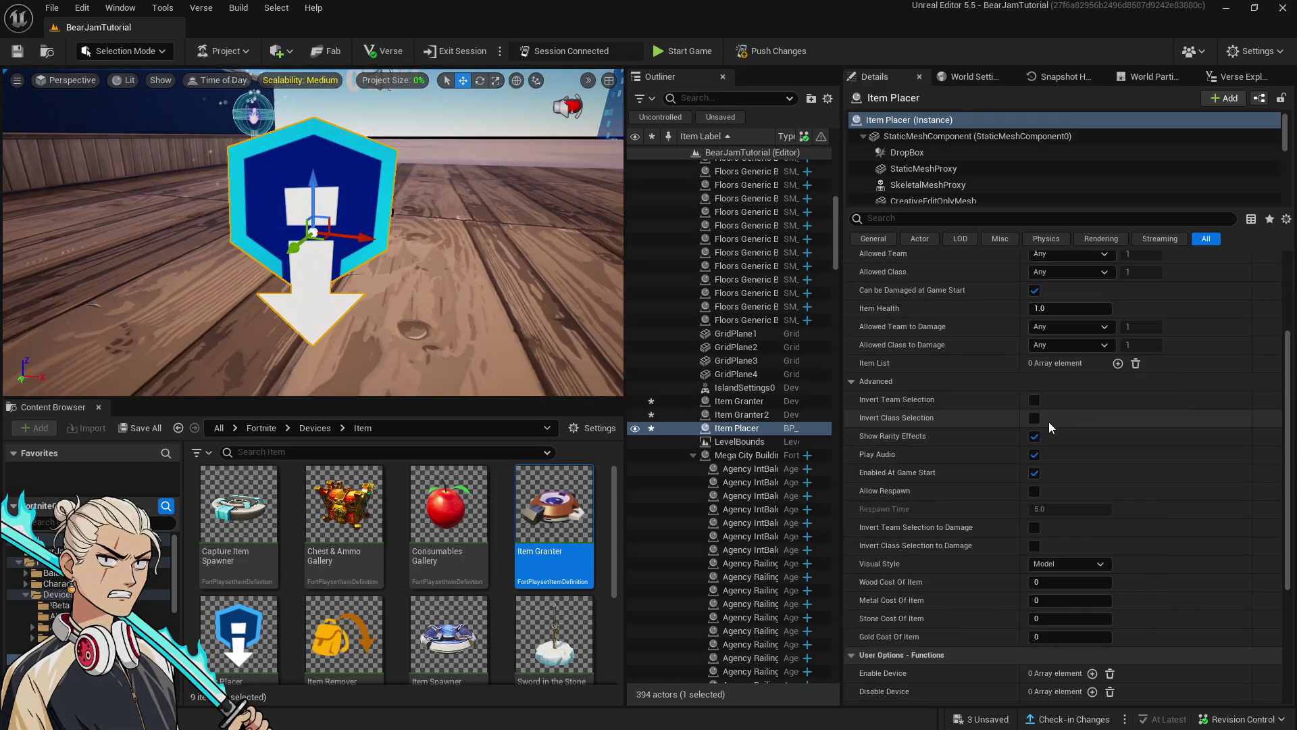
scroll(1081, 473, down, 4)
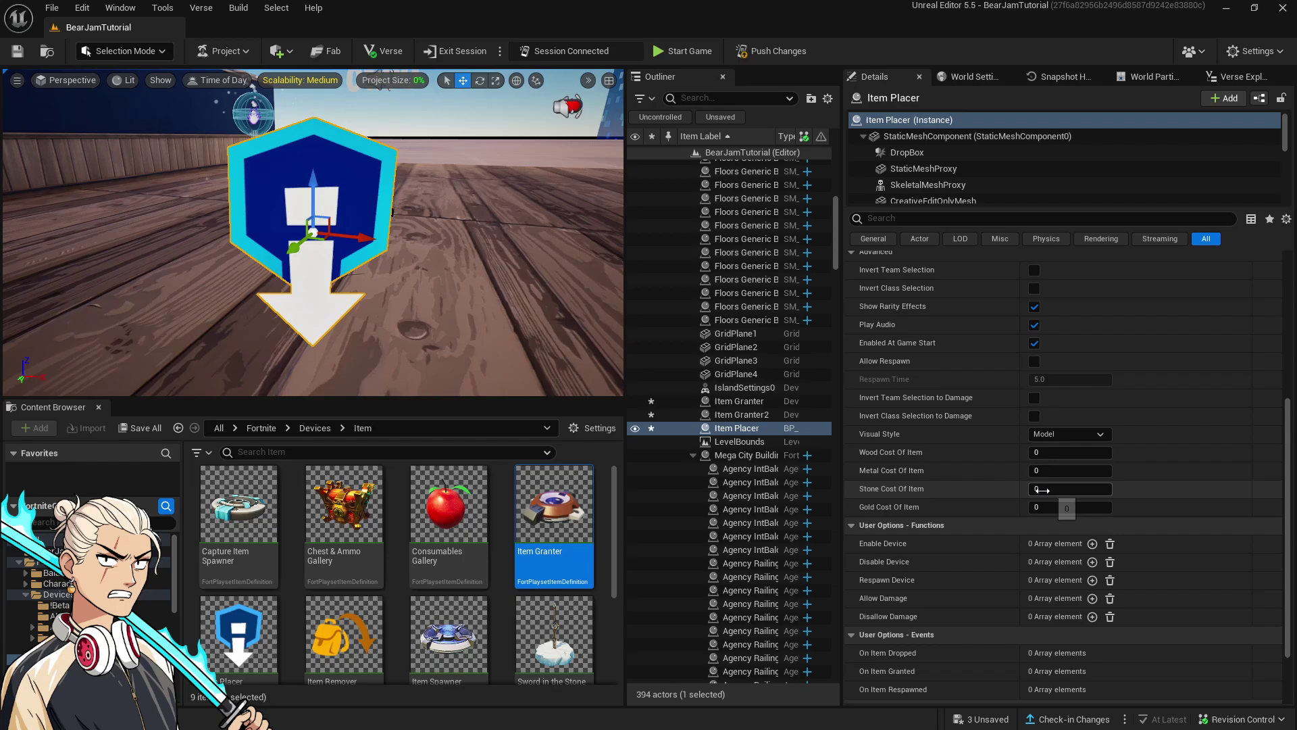
scroll(910, 542, up, 5)
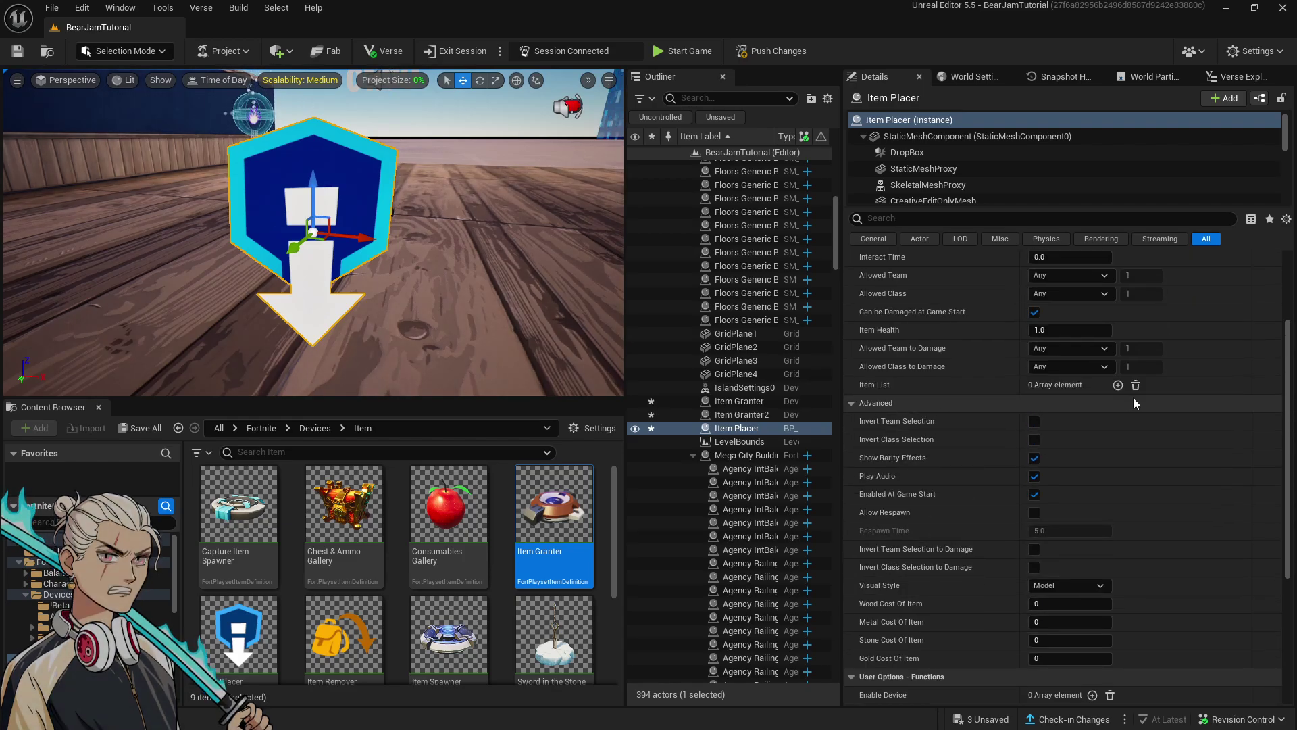
click(1118, 386)
click(864, 403)
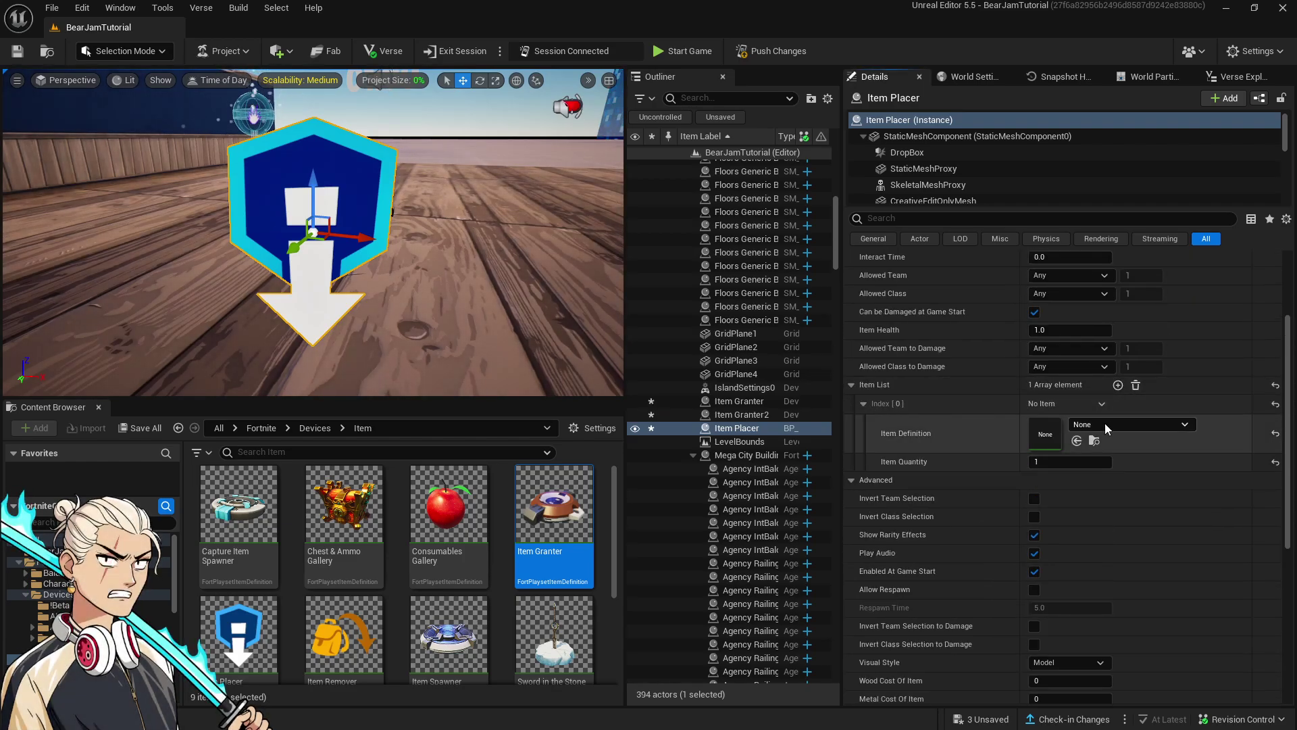
click(1116, 424)
text(key)
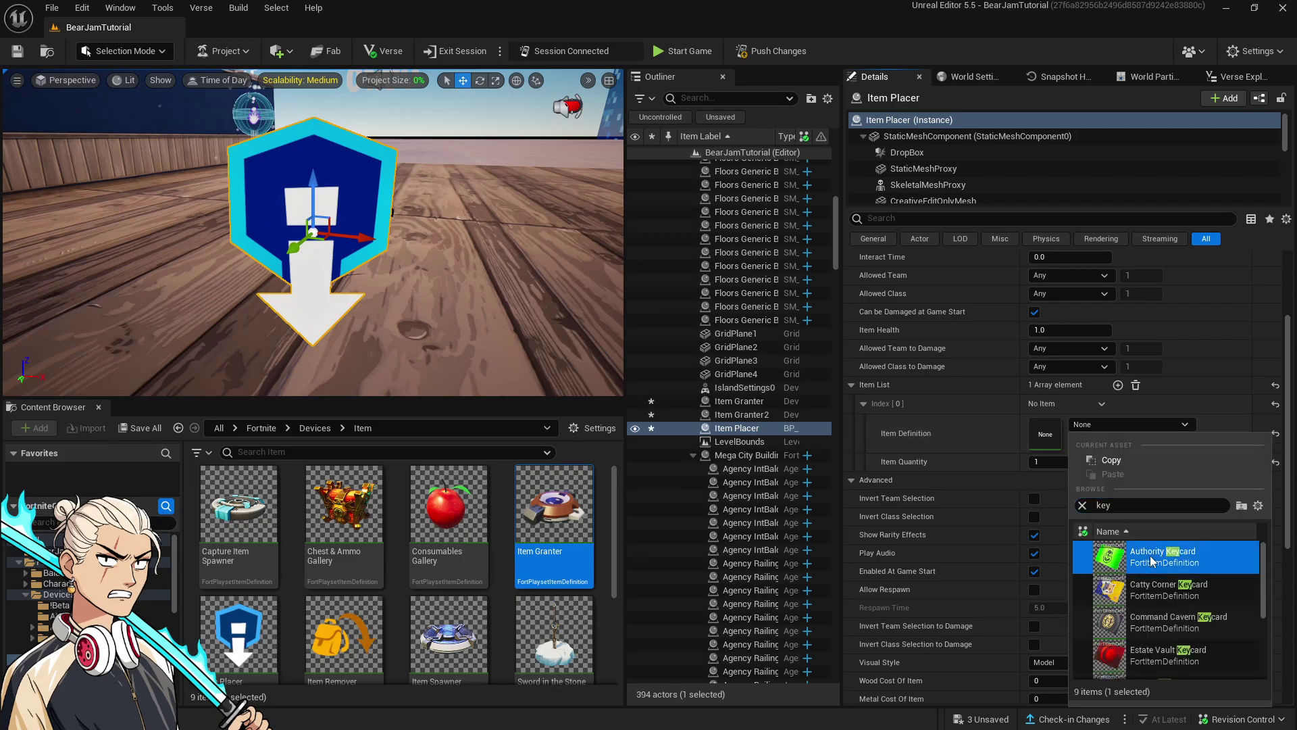
click(1148, 555)
Examine the Item Placer's keycard preview and its position on the platform from close up and from a distance
scroll(440, 285, down, 10)
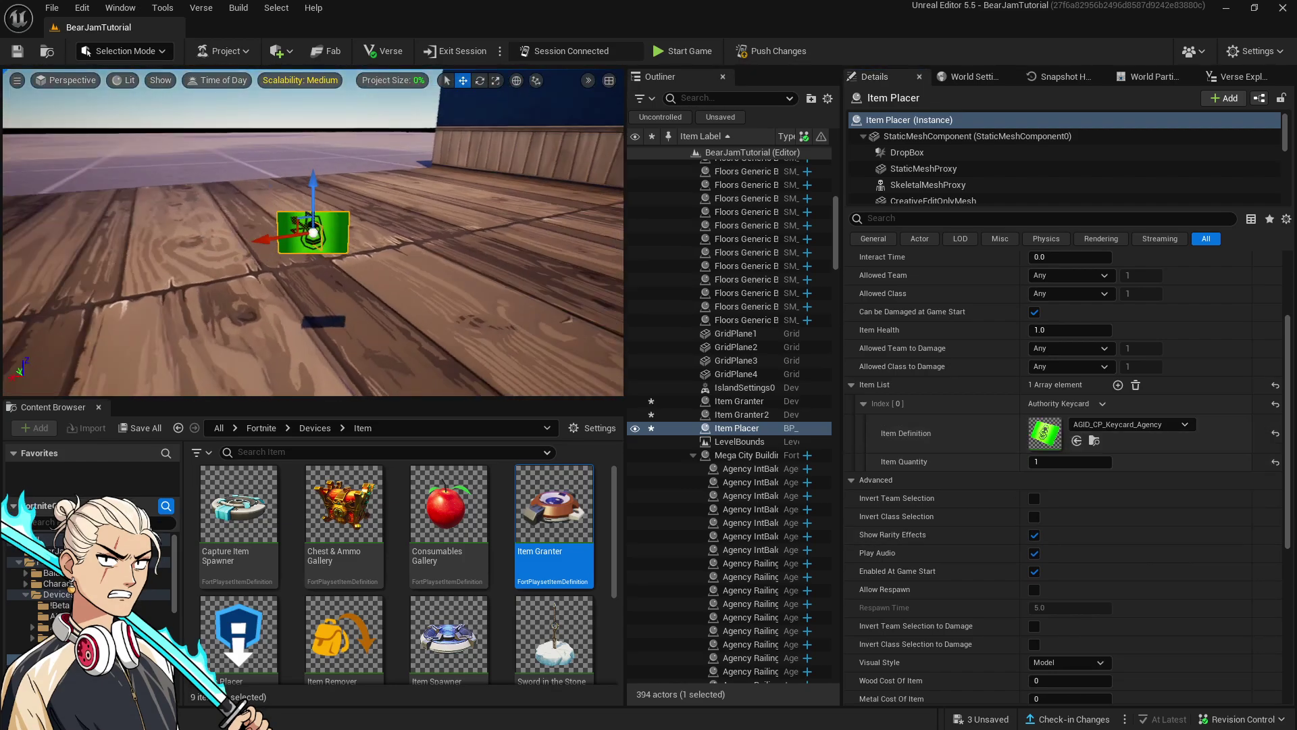
scroll(441, 286, up, 10)
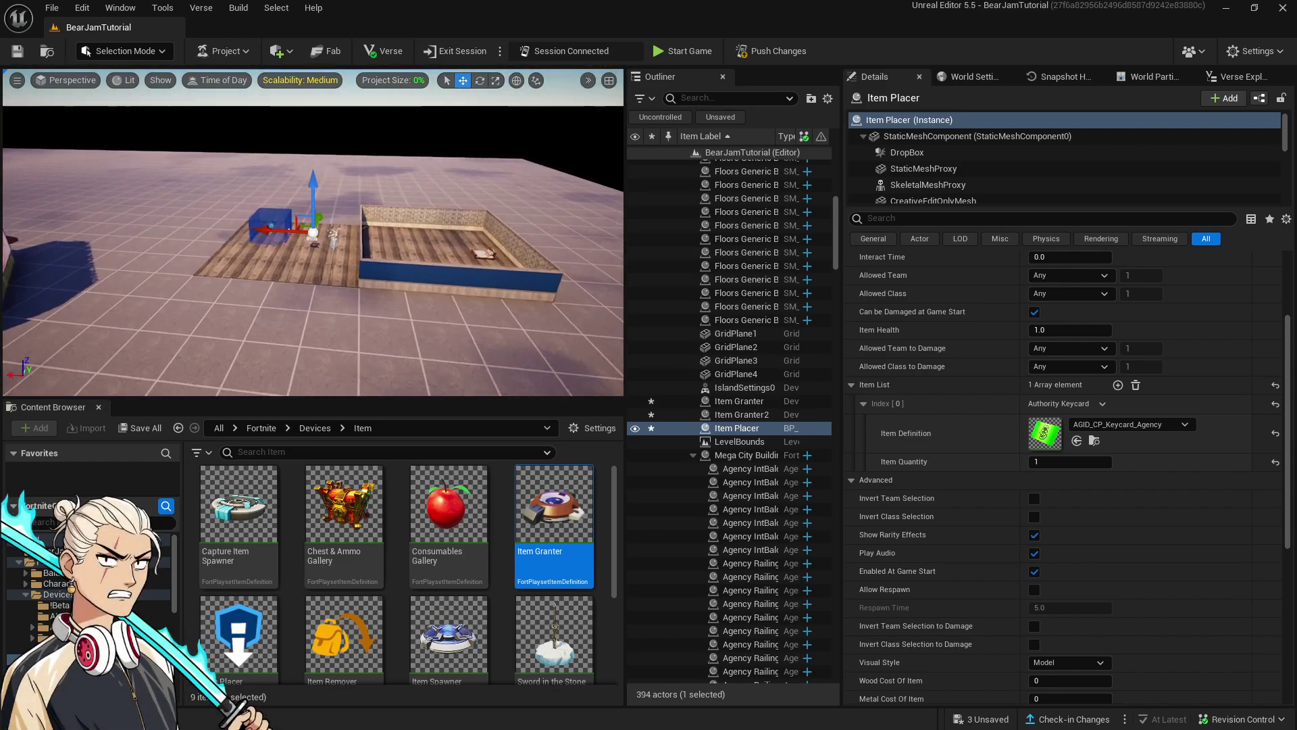
alt+drag(590, 307, 711, 254)
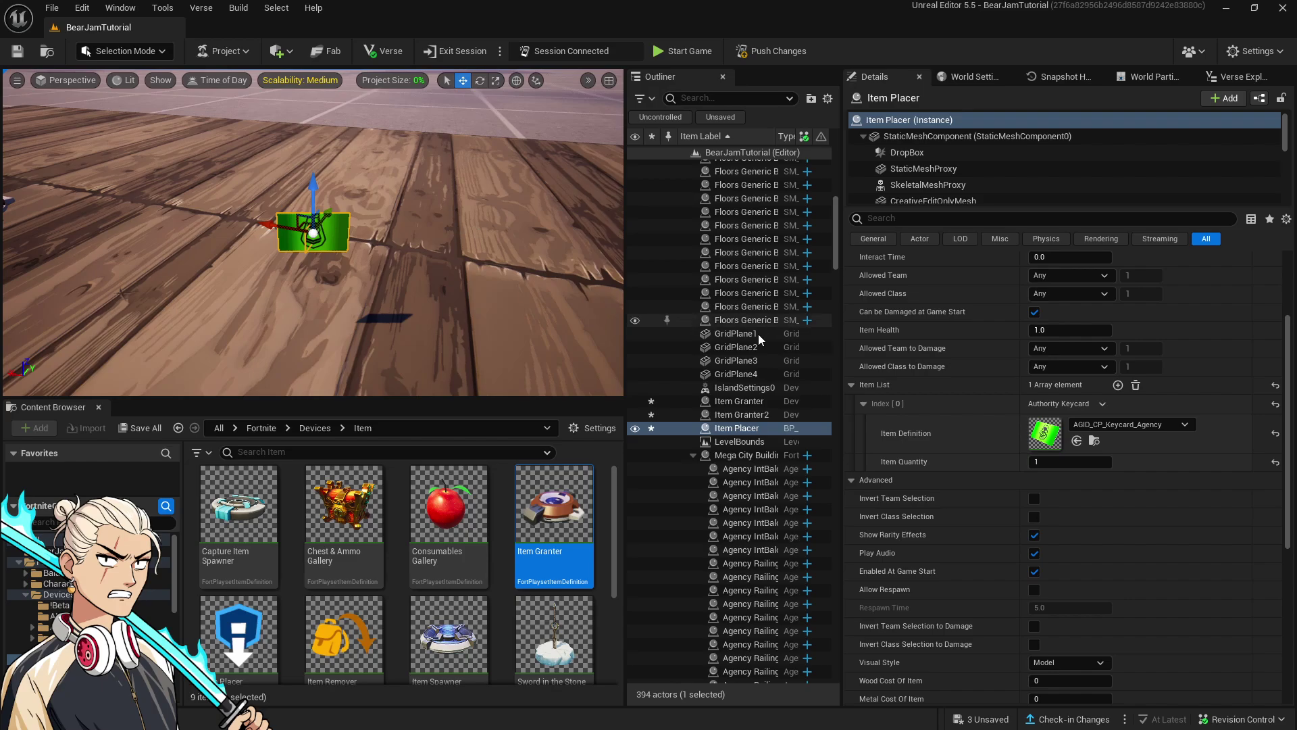
scroll(758, 334, up, 7)
scroll(517, 177, up, 4)
scroll(519, 189, down, 15)
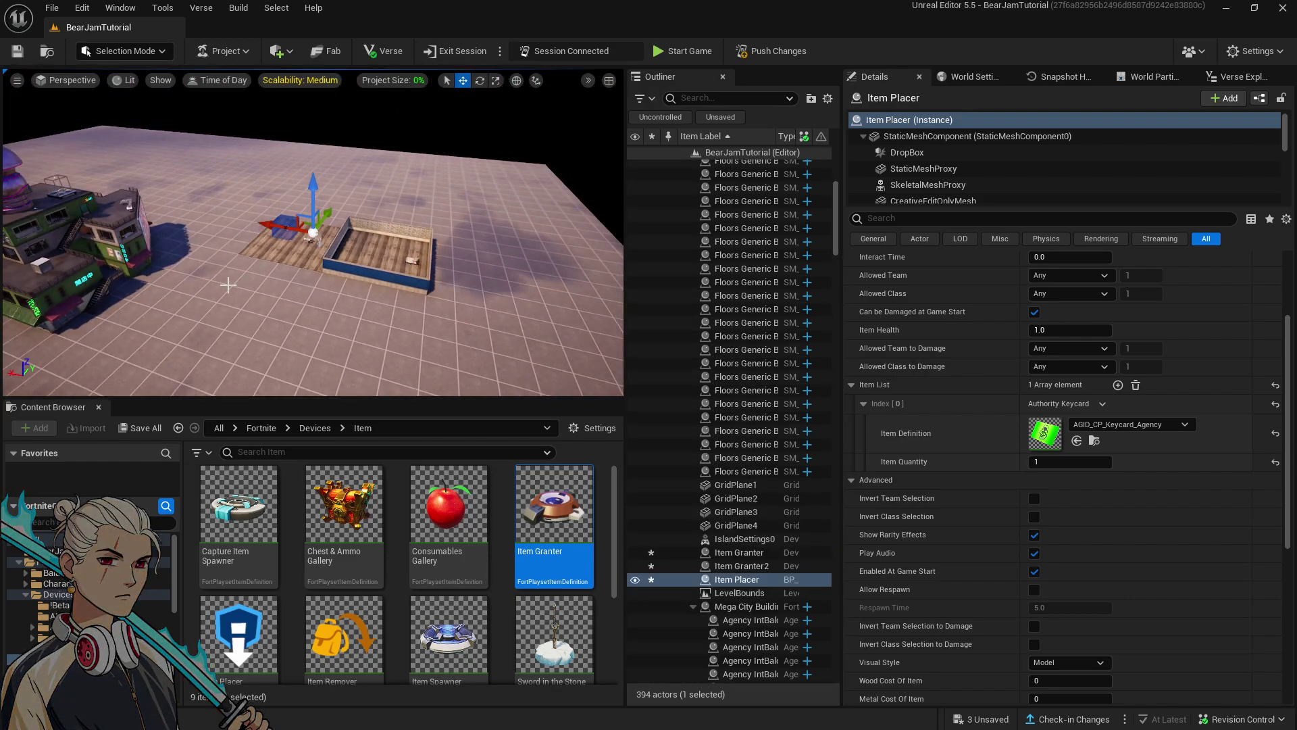
alt+drag(227, 284, 261, 296)
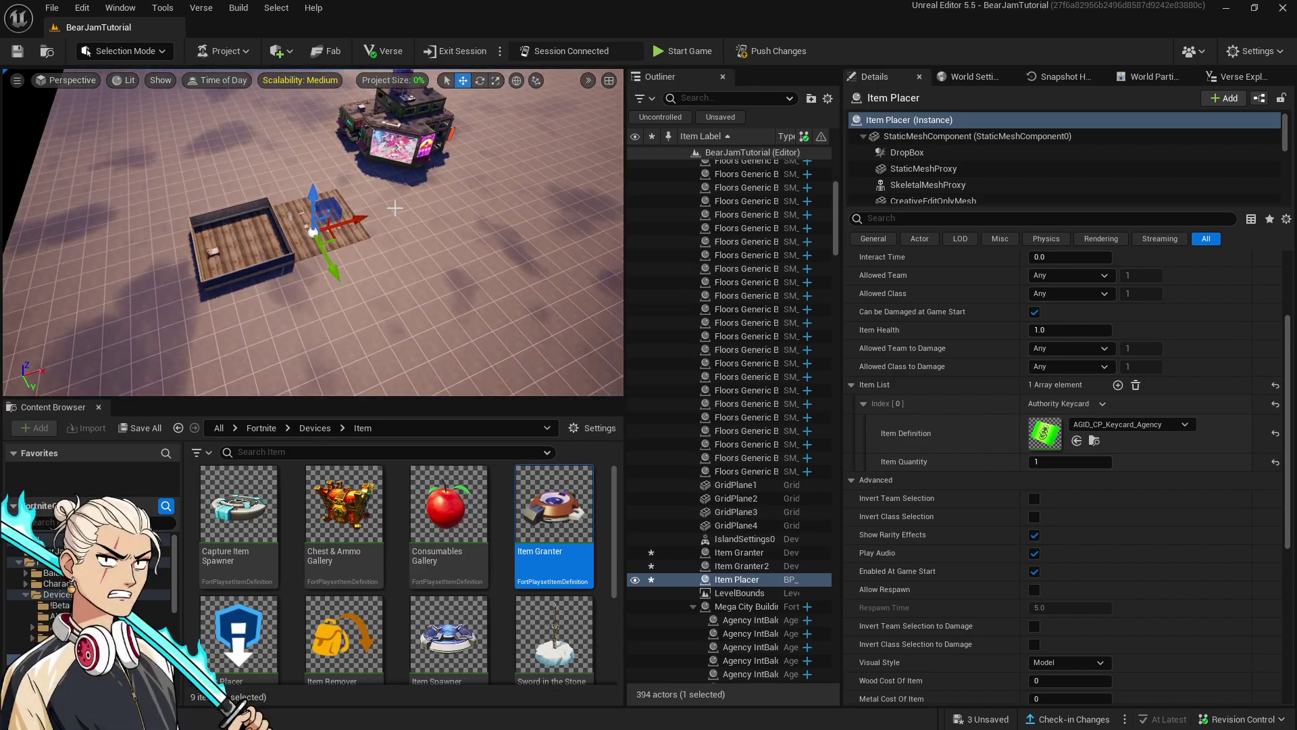
middle_drag(395, 208, 396, 213)
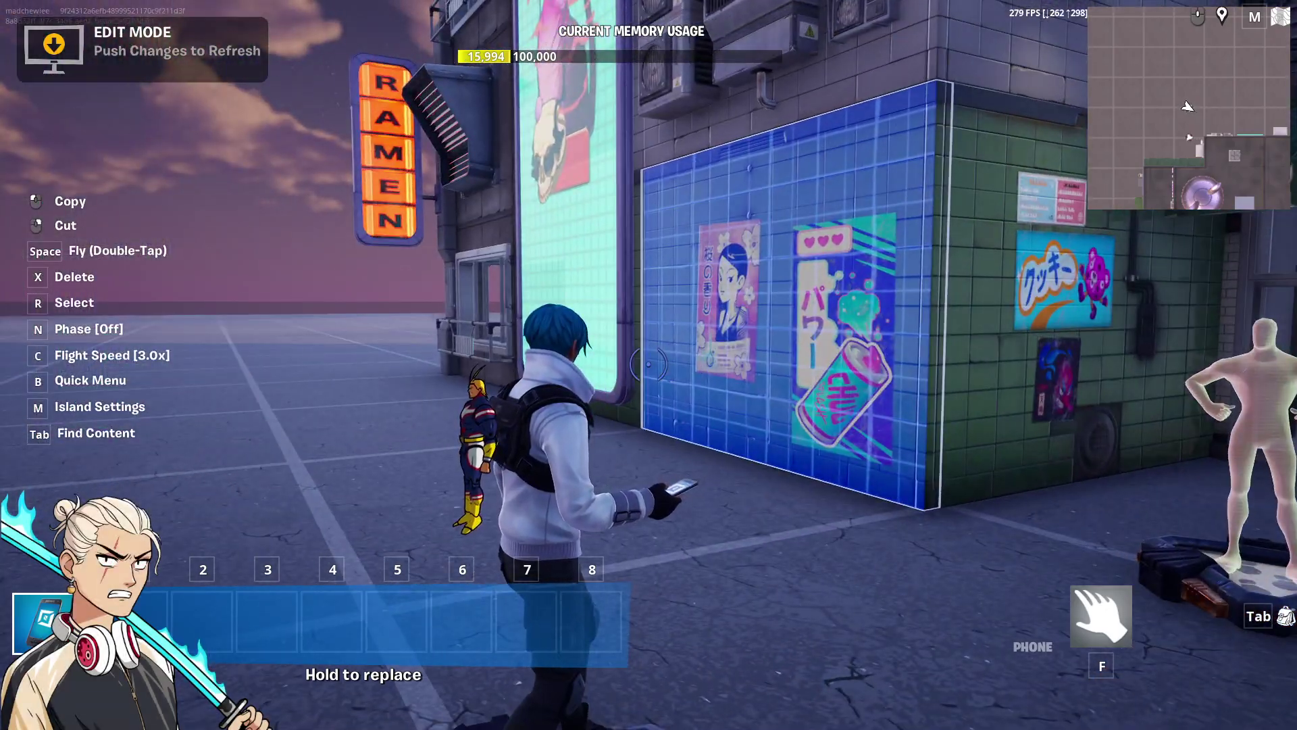
In the Fortnite client, explore the city building and its upper terrace, including the green door, and bring up the game menu
key(w)
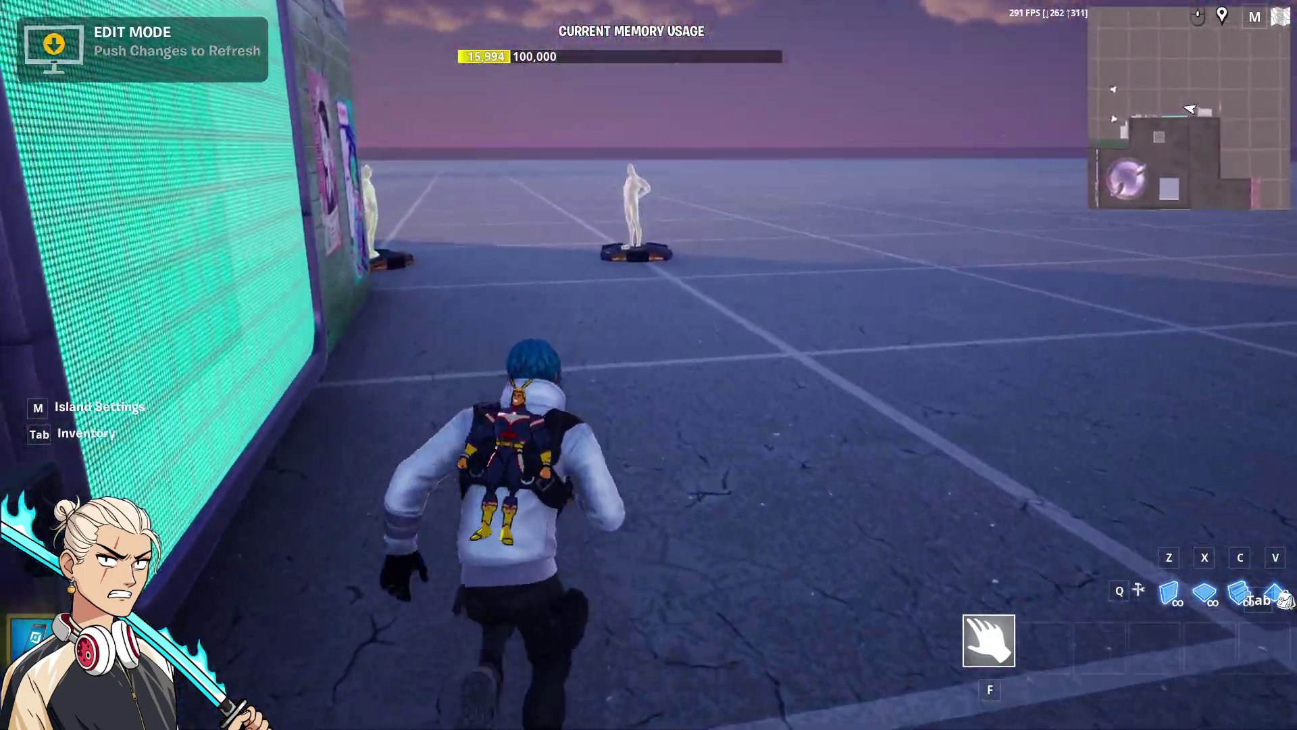
key(ctrl)
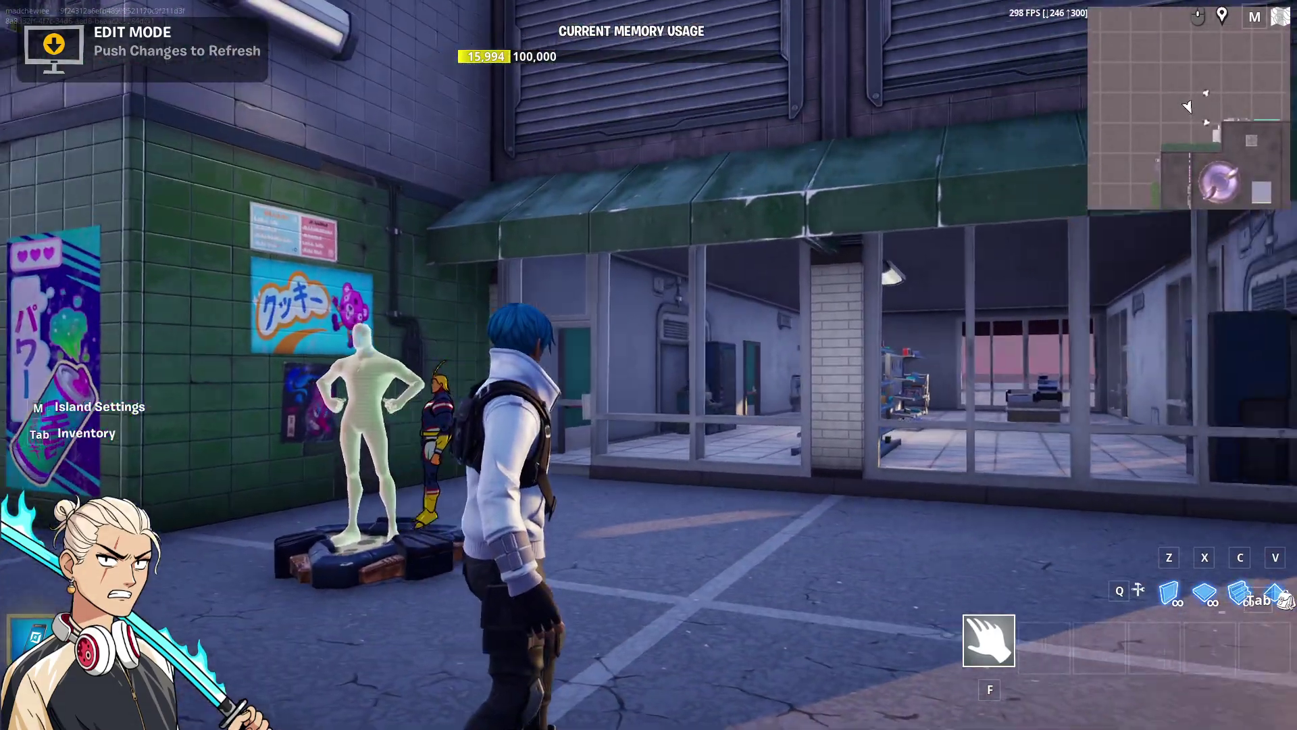
key(w)
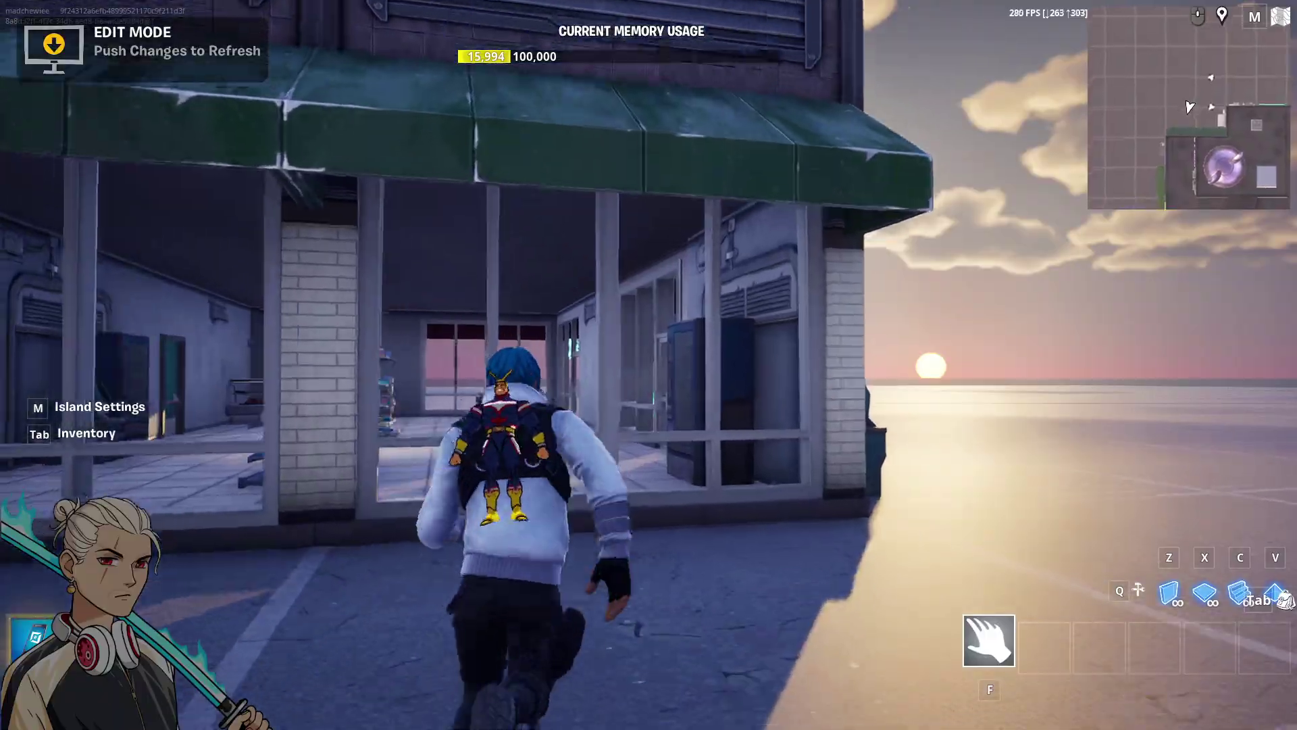
key(space)
key(space)
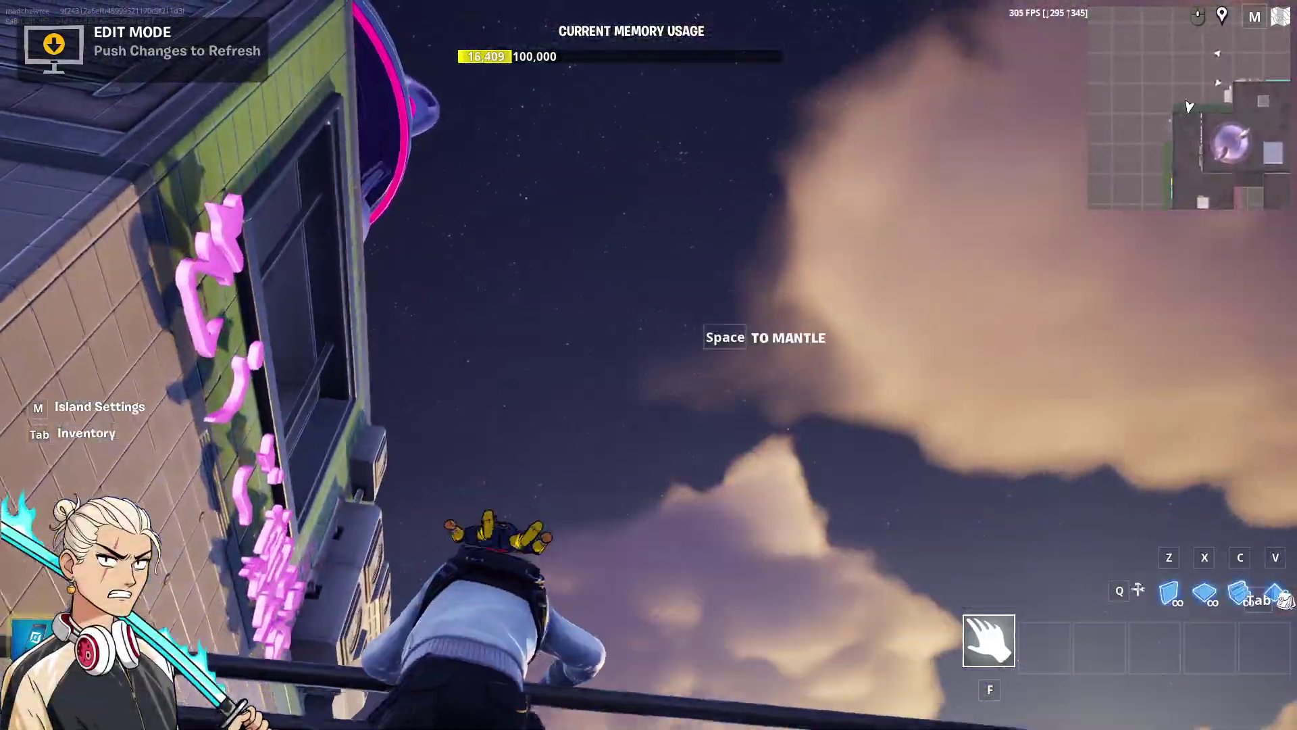
key(space)
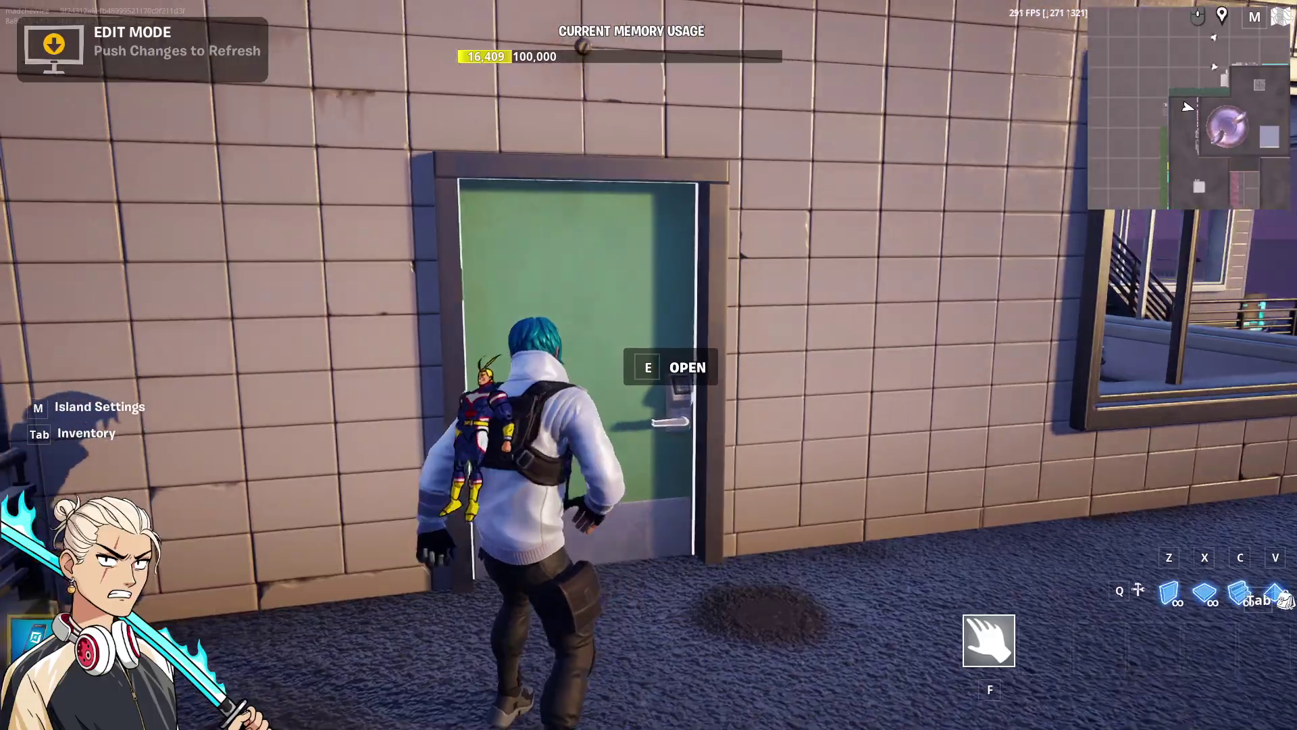
key(e)
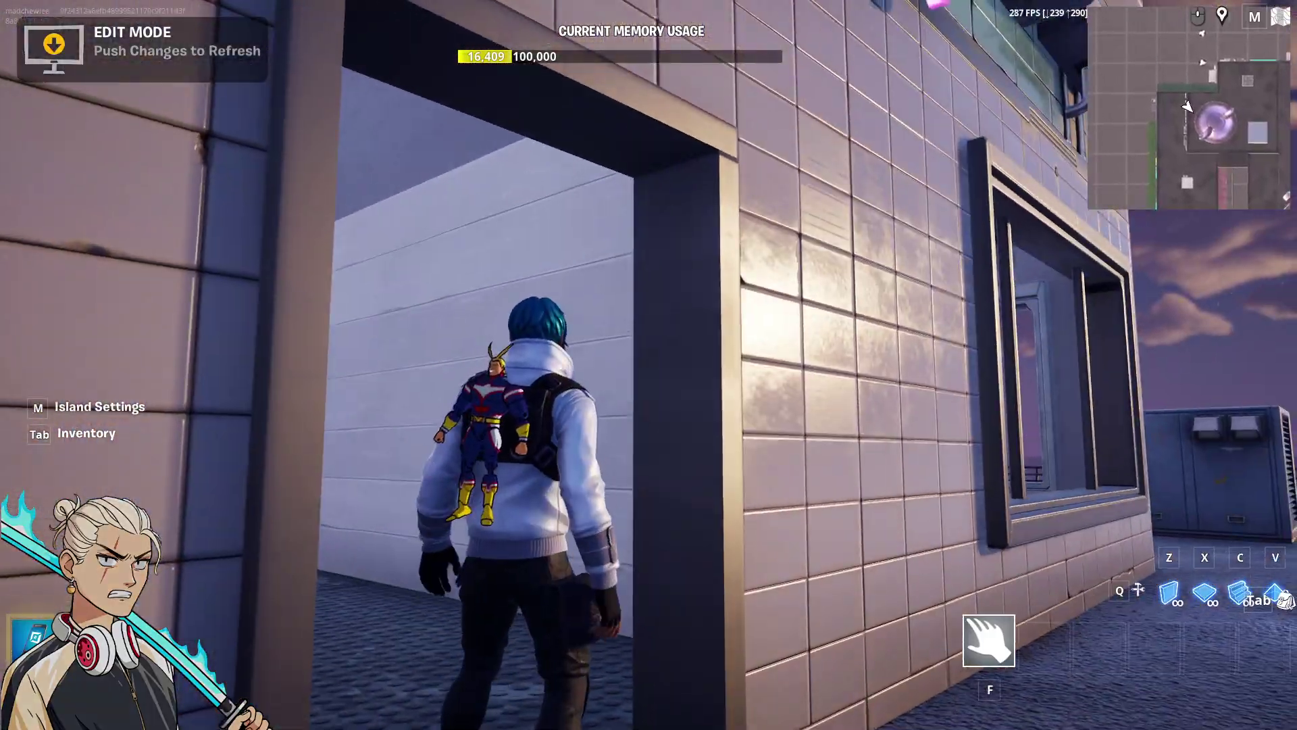
key(w)
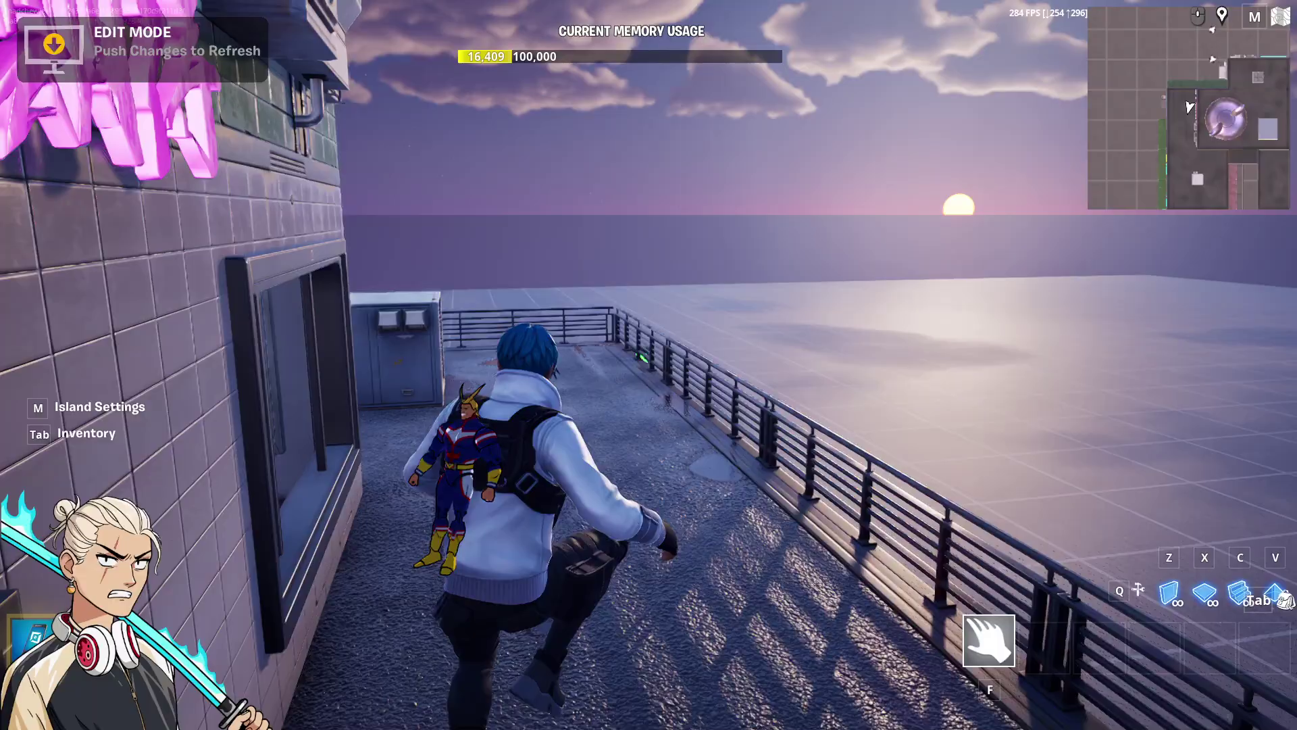
key(space)
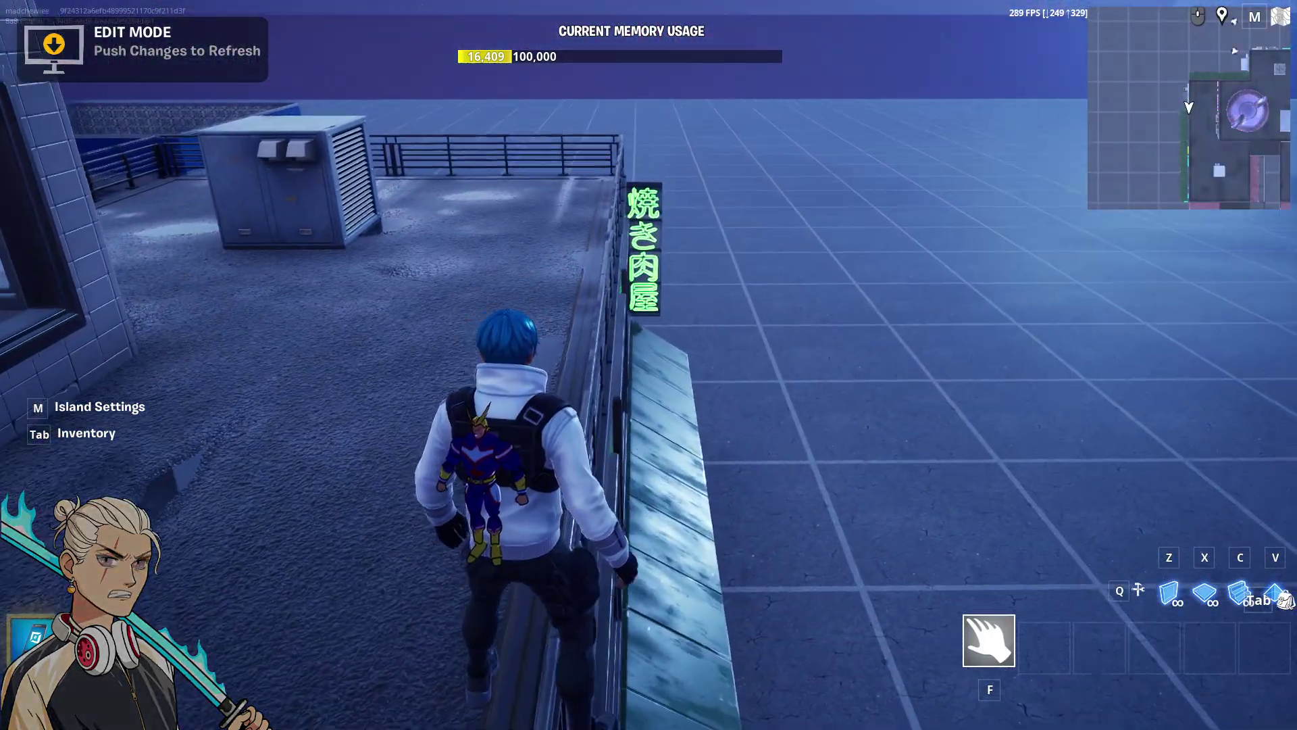
key(Escape)
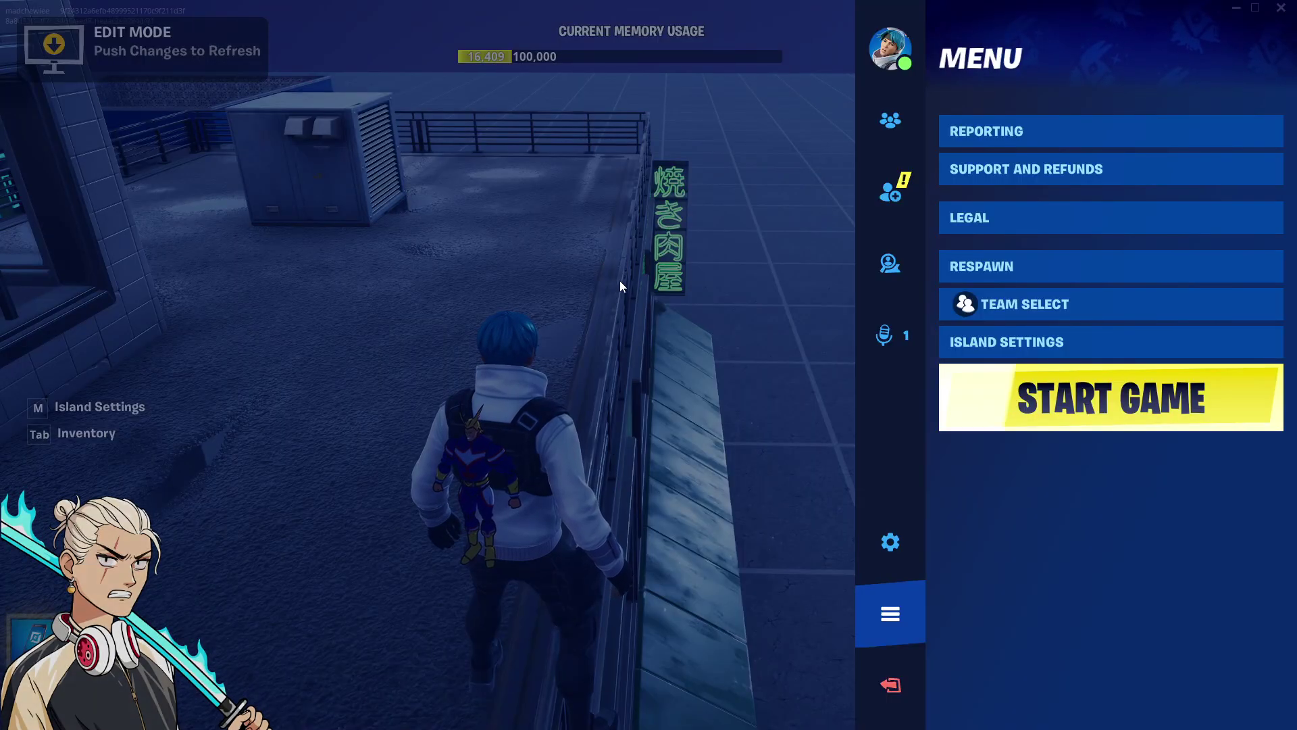